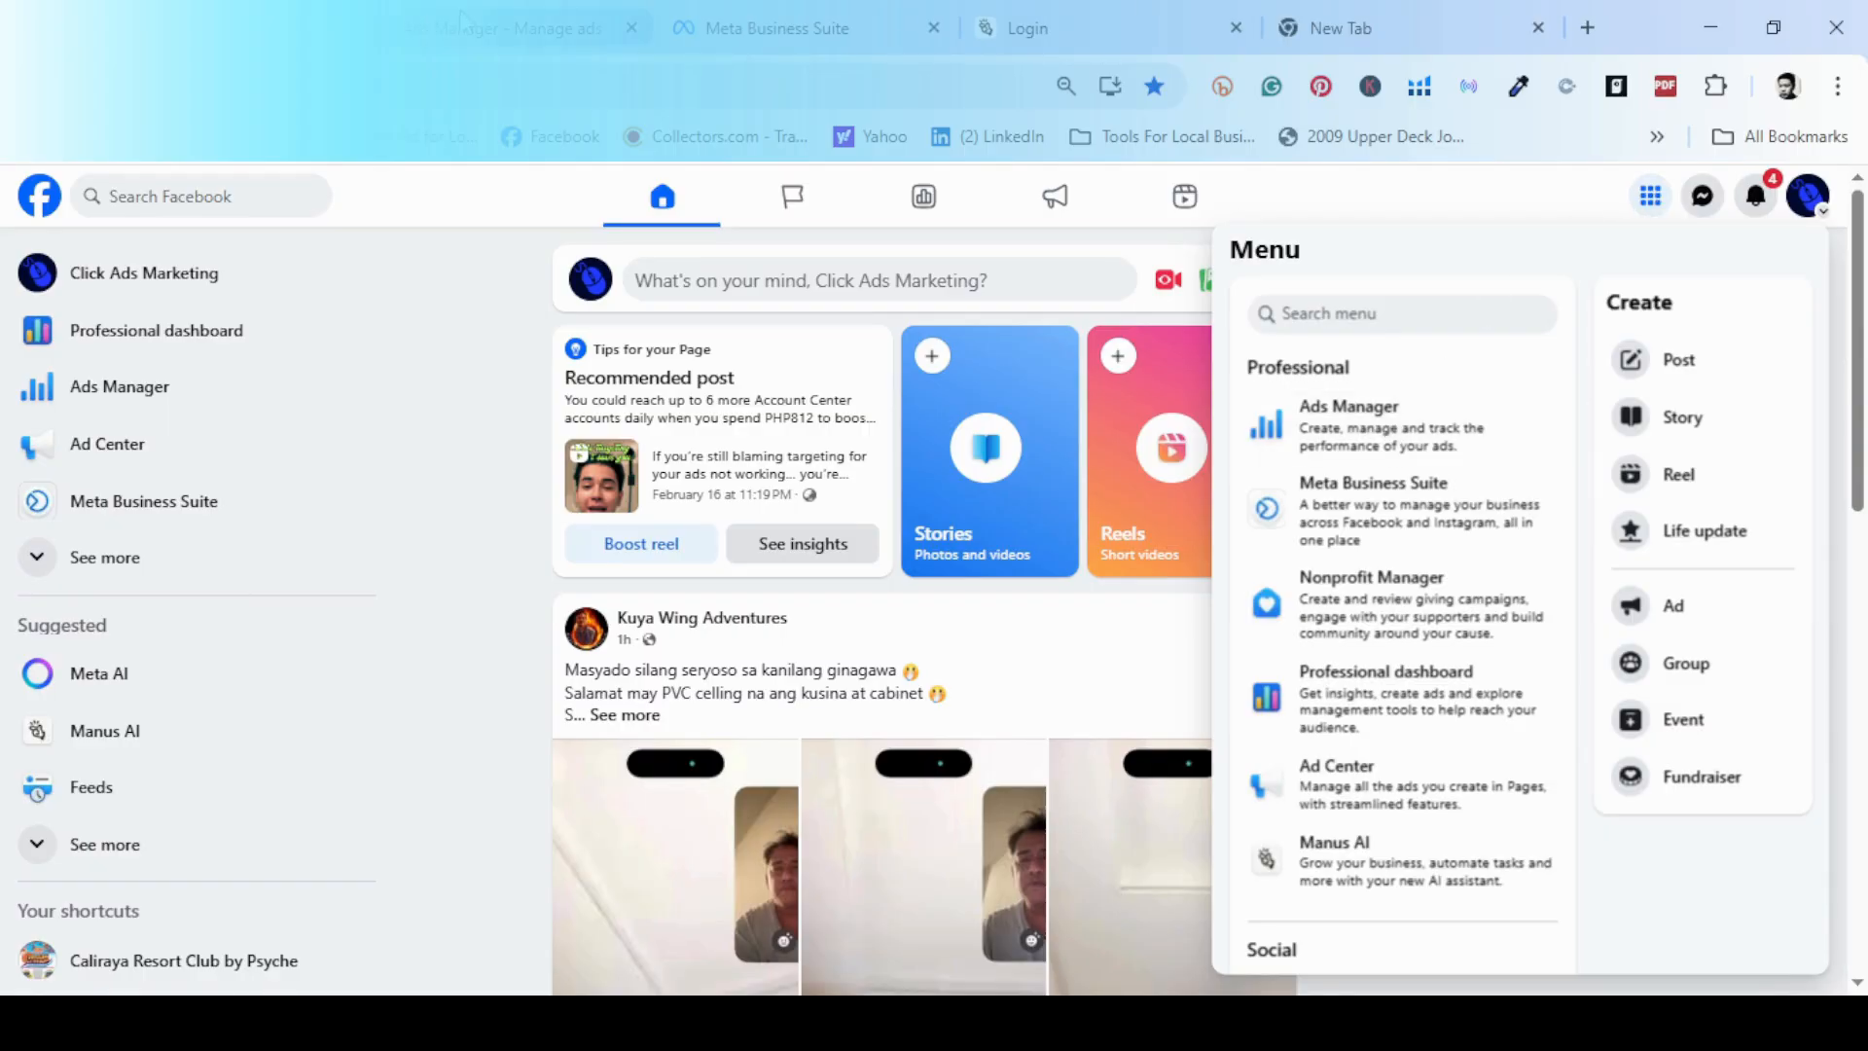
- Switch to Ads Manager, create a new campaign with the Leads objective and dismiss the campaign setup notice
click(463, 22)
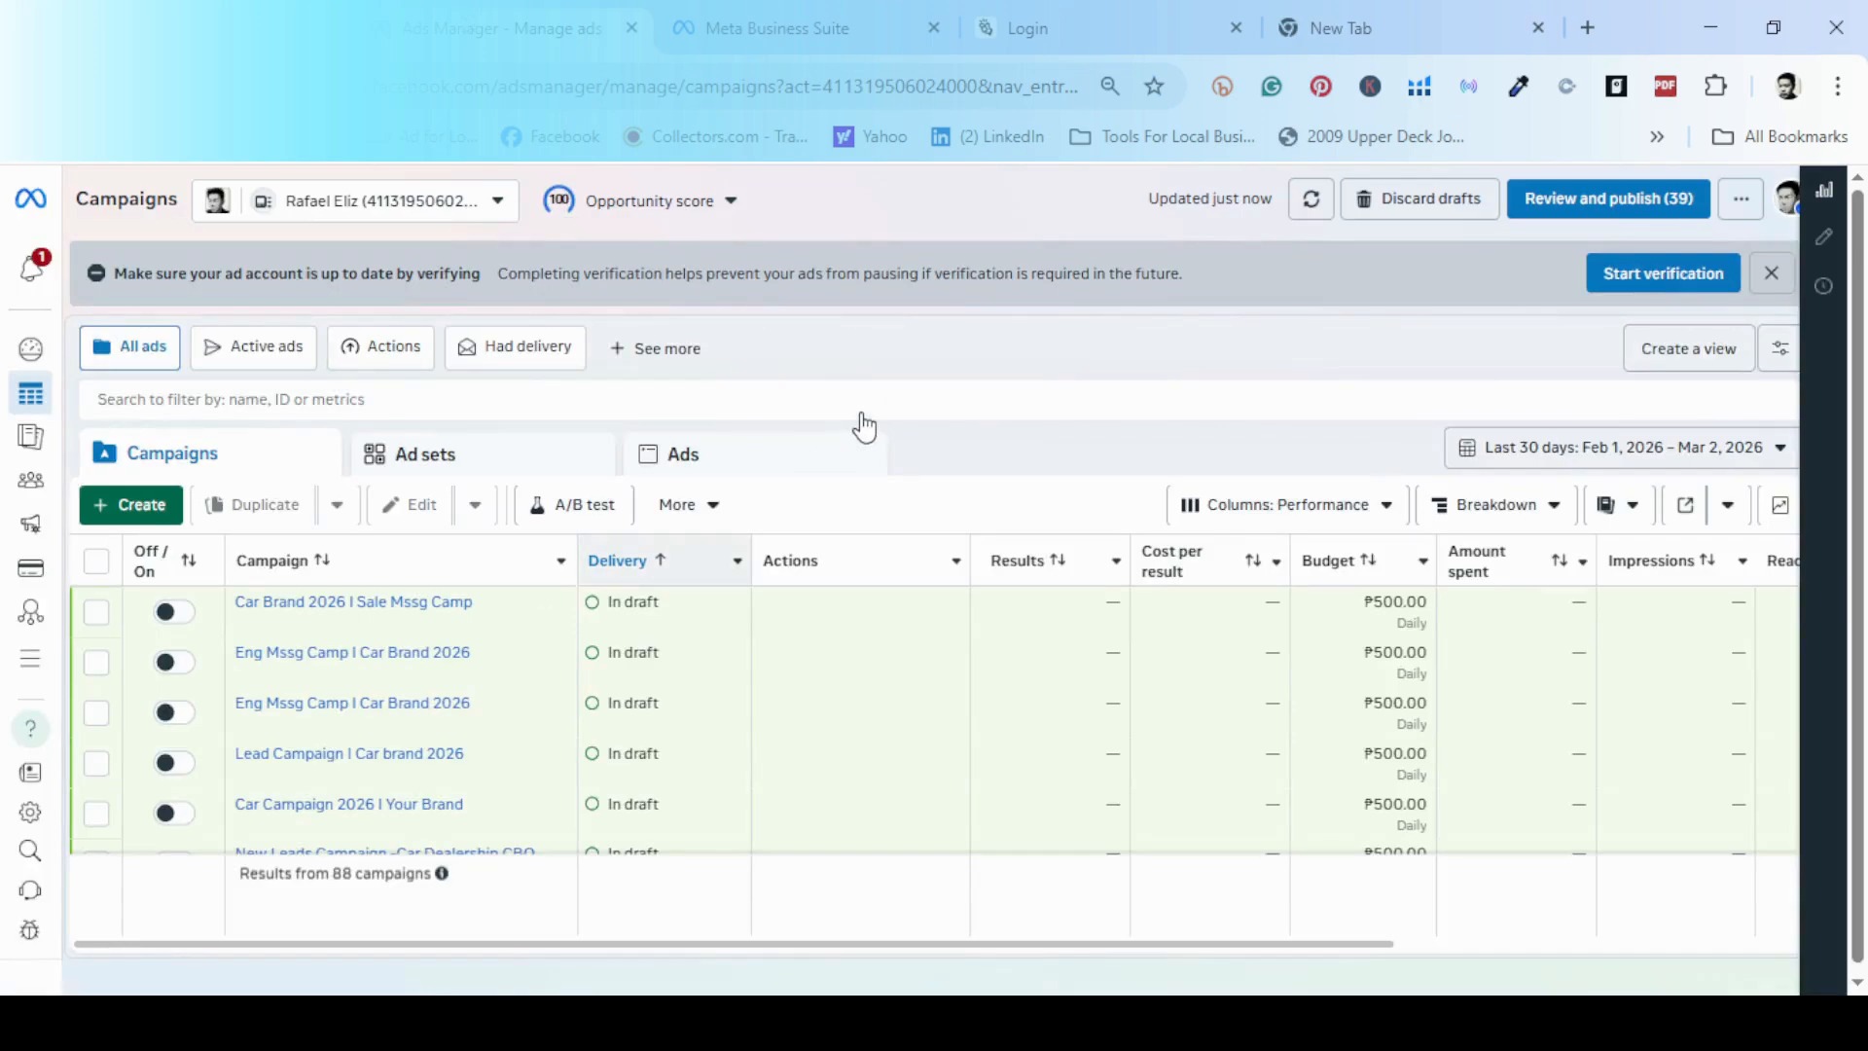
click(137, 511)
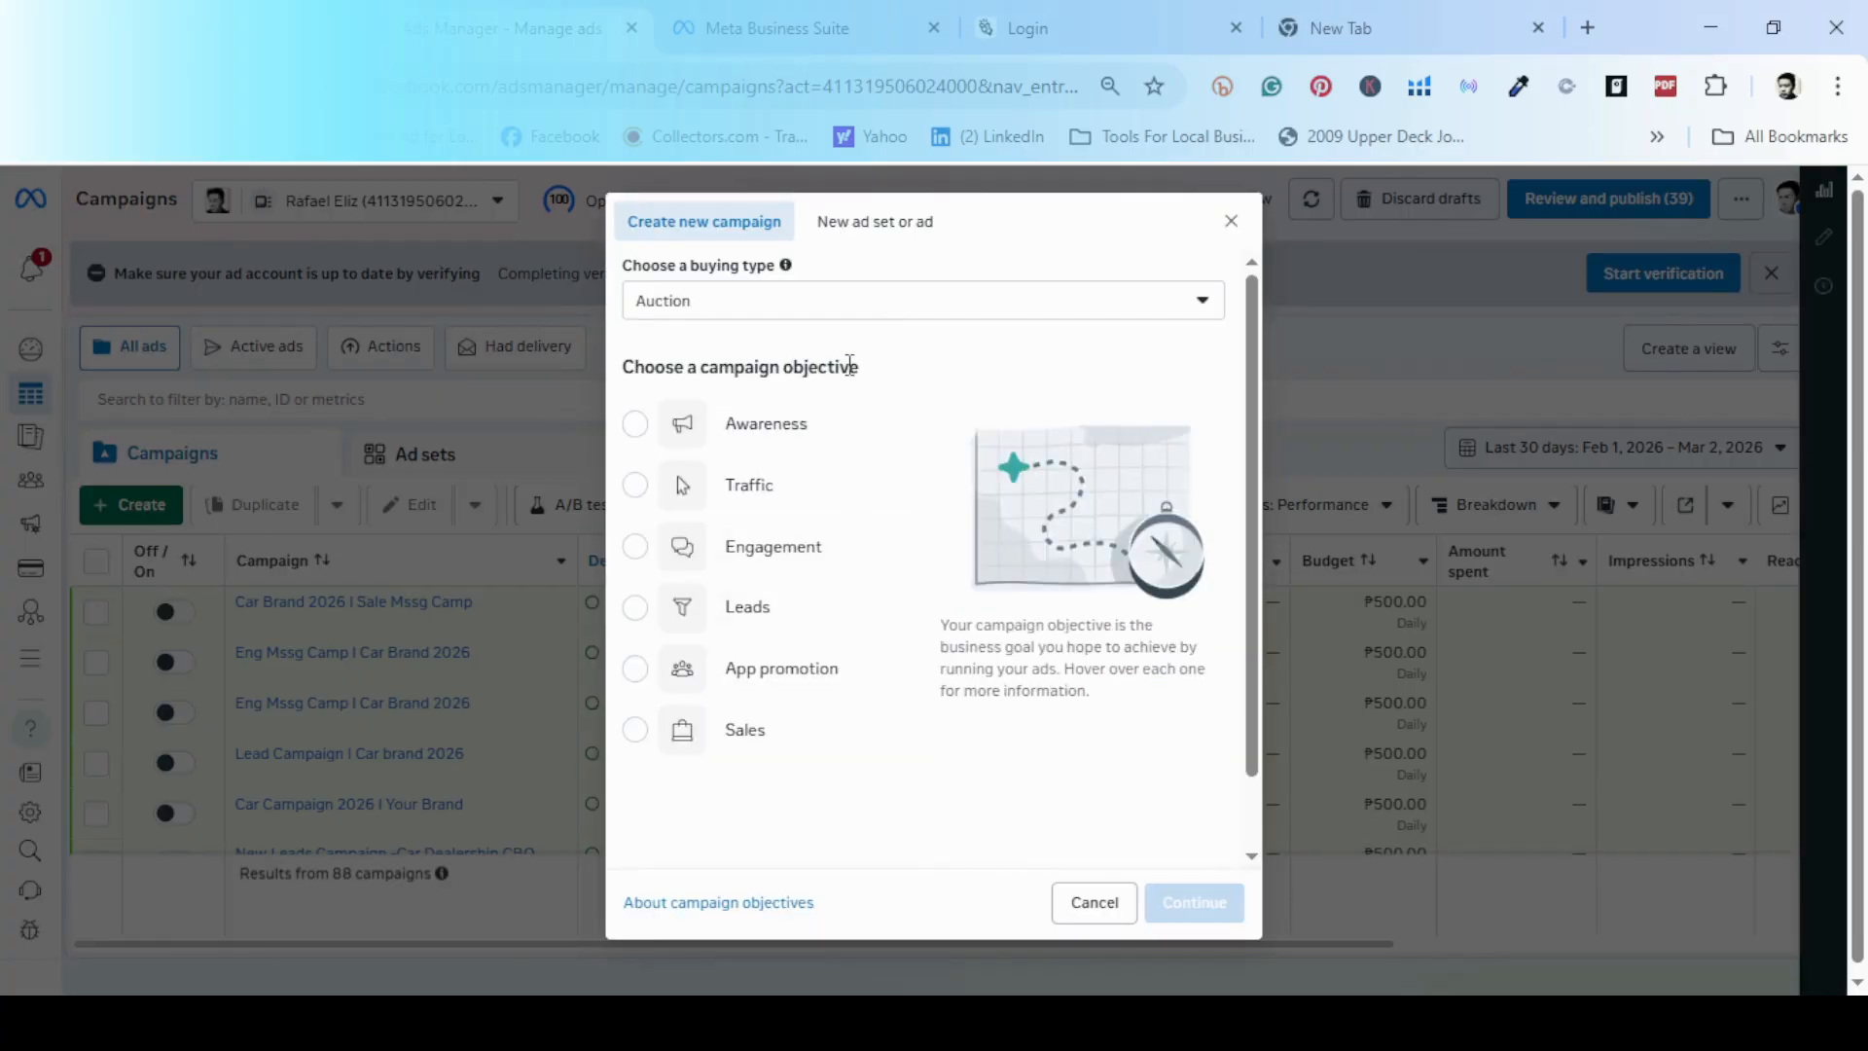
click(641, 620)
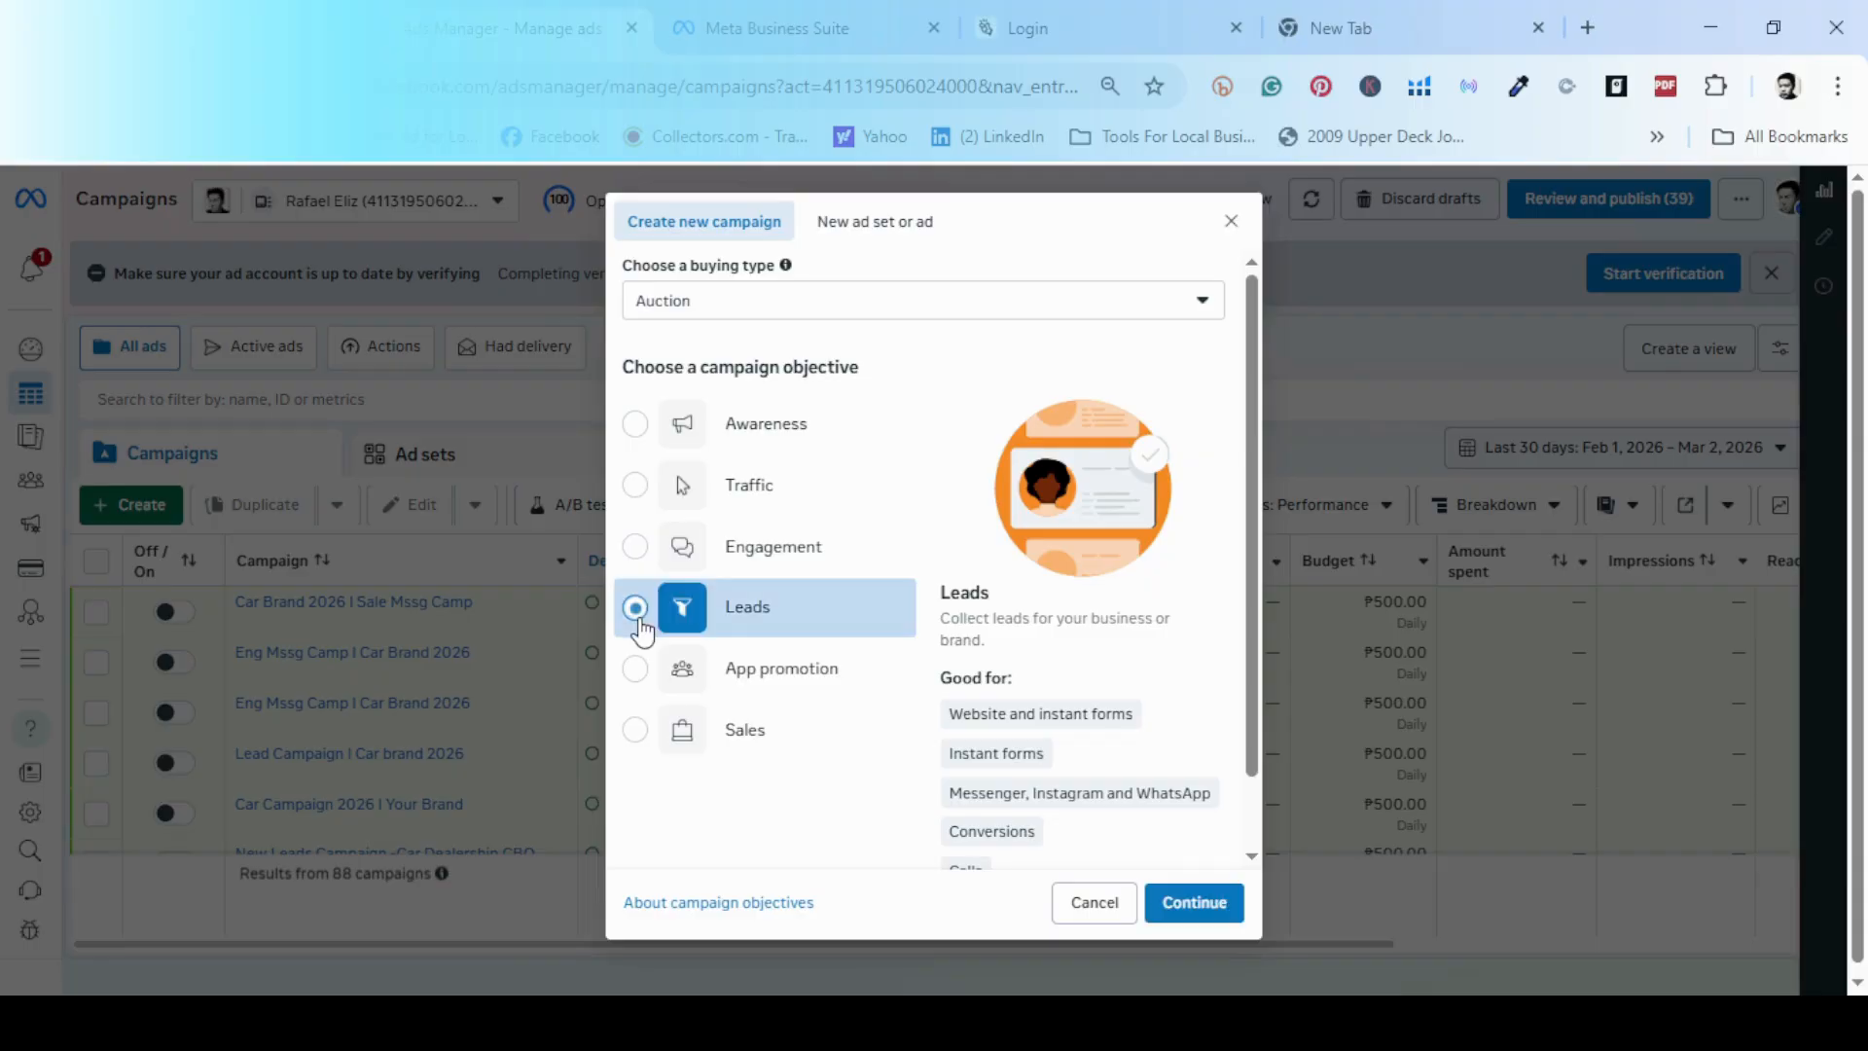
click(1182, 905)
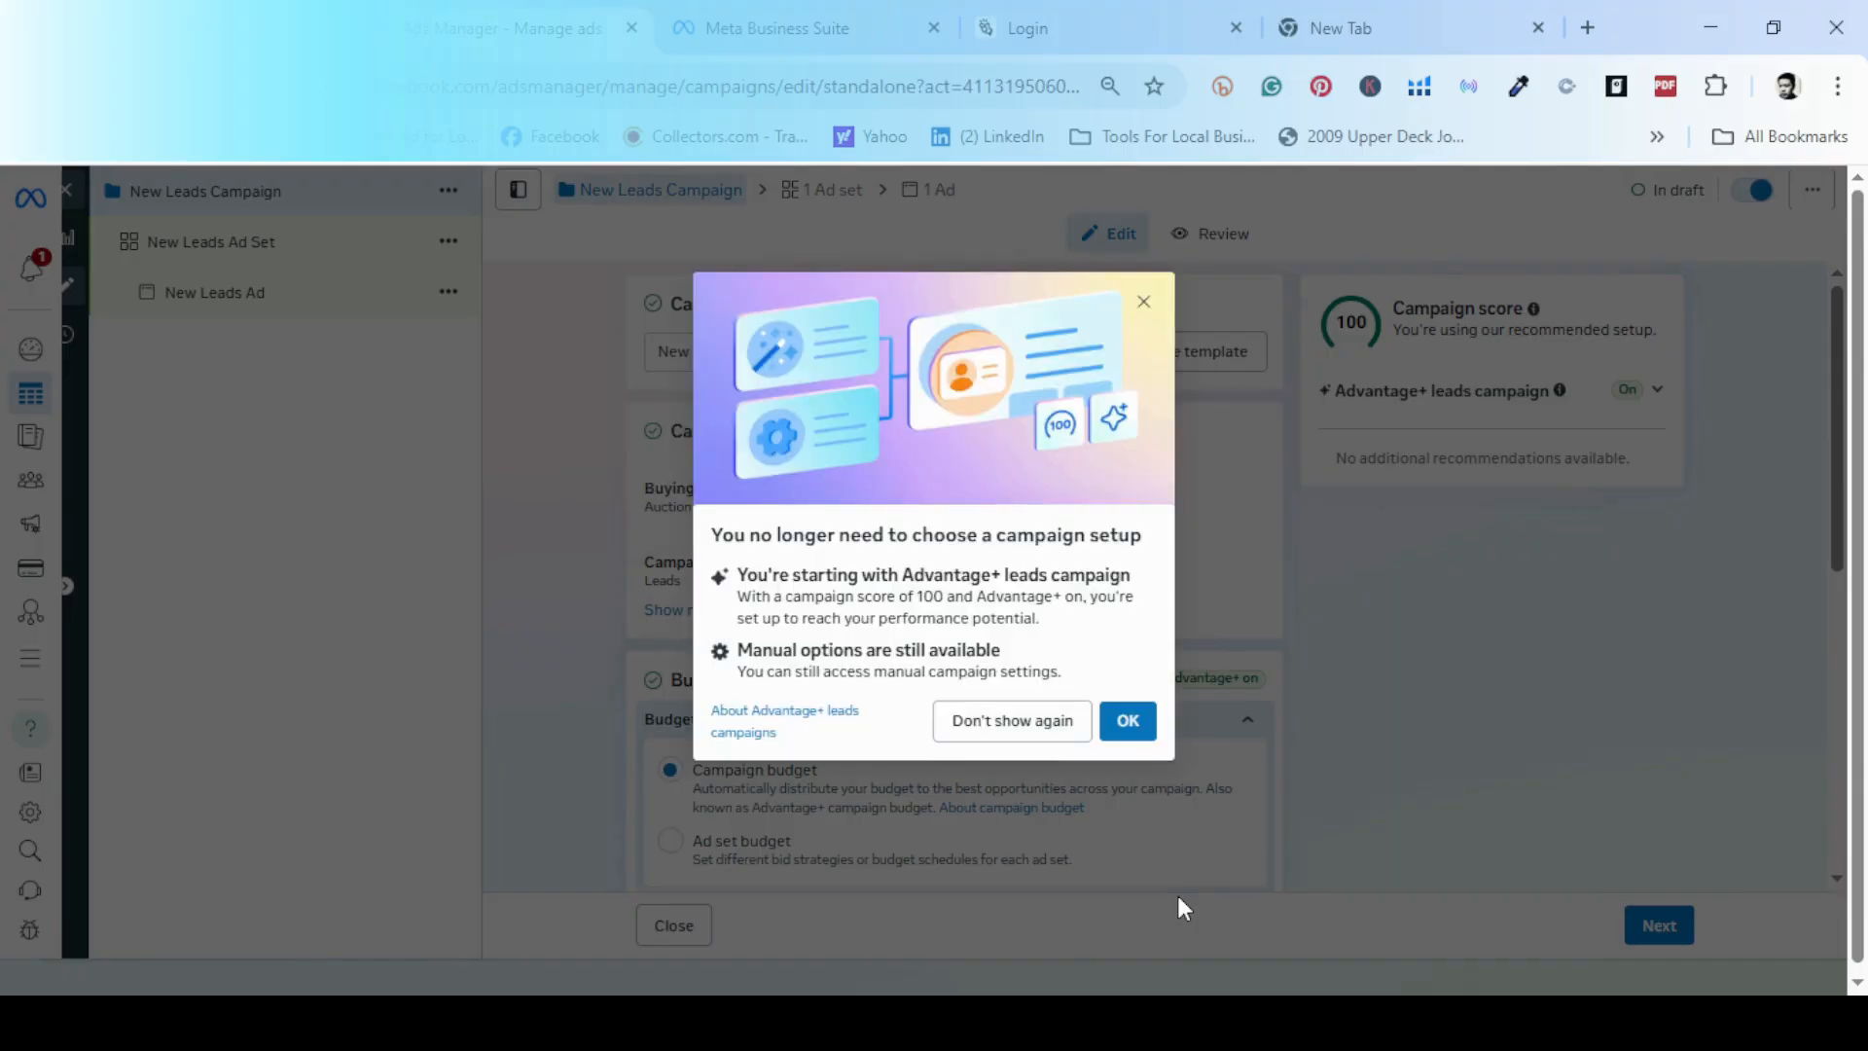
click(1132, 729)
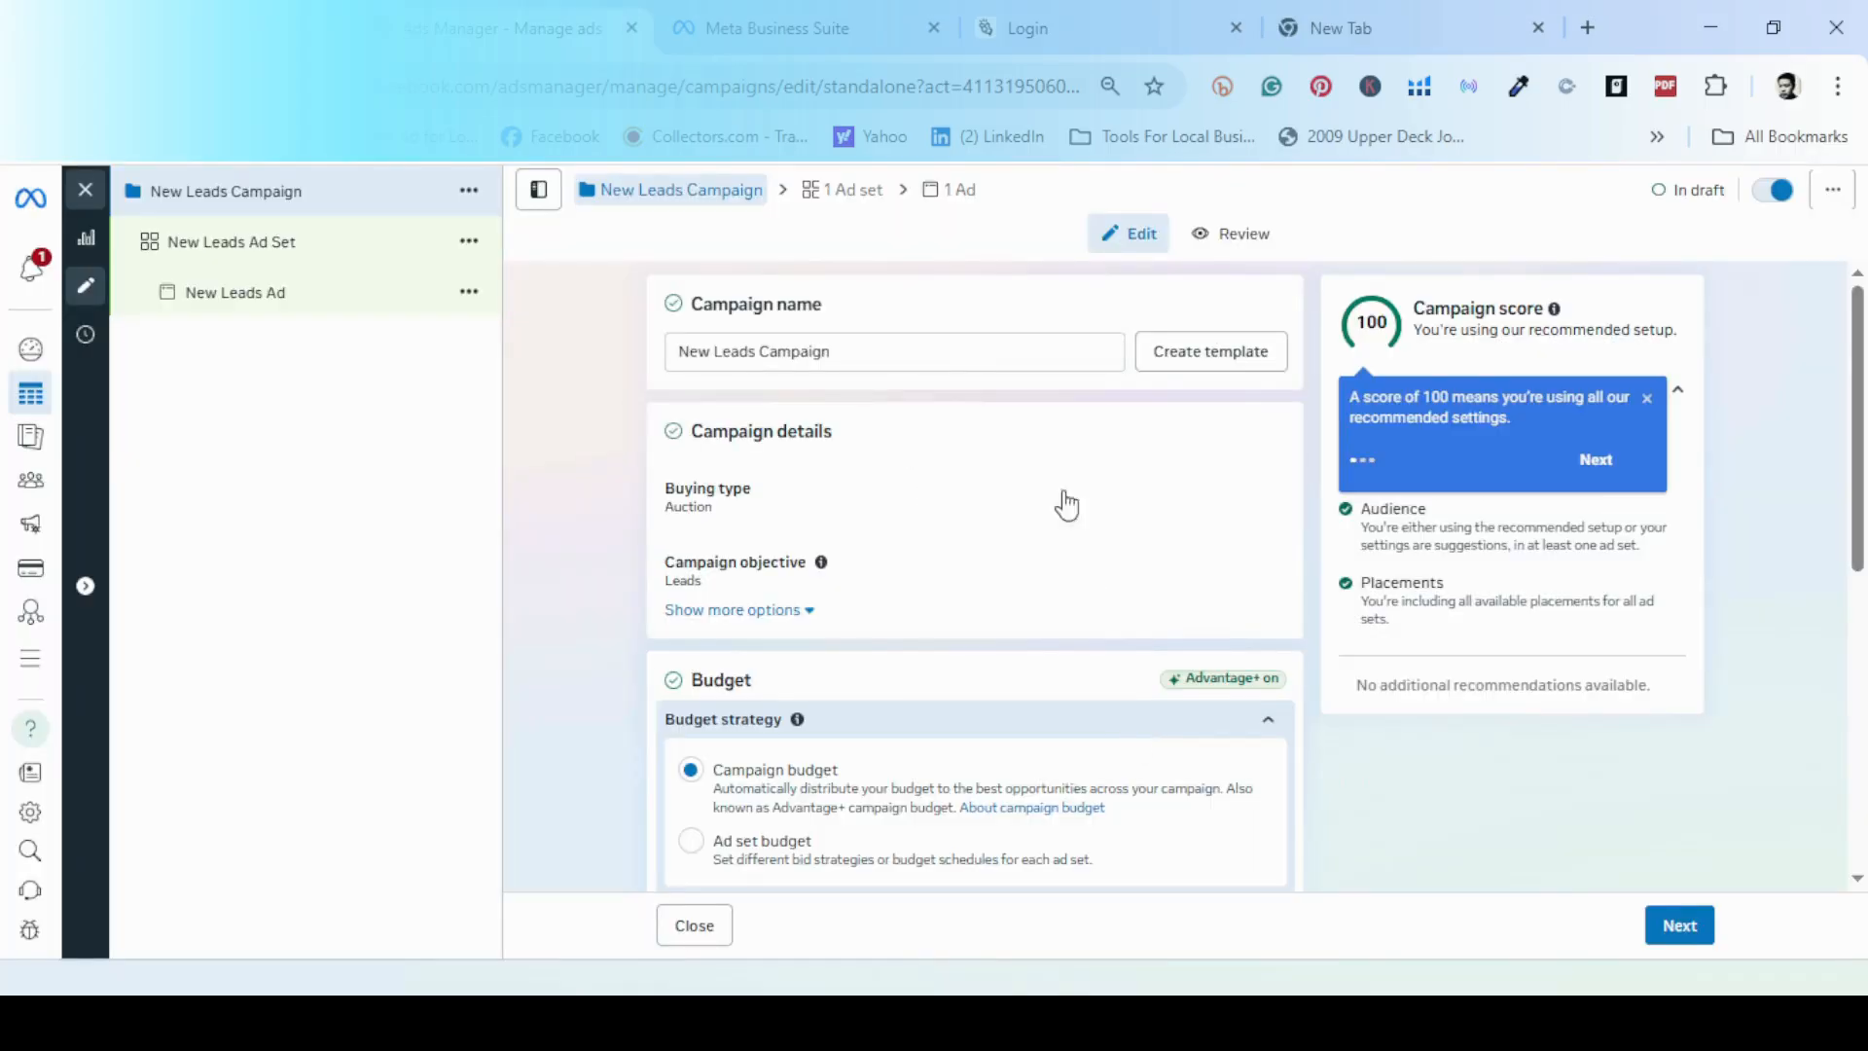
- Rename the campaign as "Car Brand 2026 Lead Form Camp"
click(995, 351)
key(BackSpace)
key(BackSpace)
key(BackSpace)
key(BackSpace)
key(BackSpace)
key(BackSpace)
key(BackSpace)
key(BackSpace)
key(BackSpace)
key(BackSpace)
key(BackSpace)
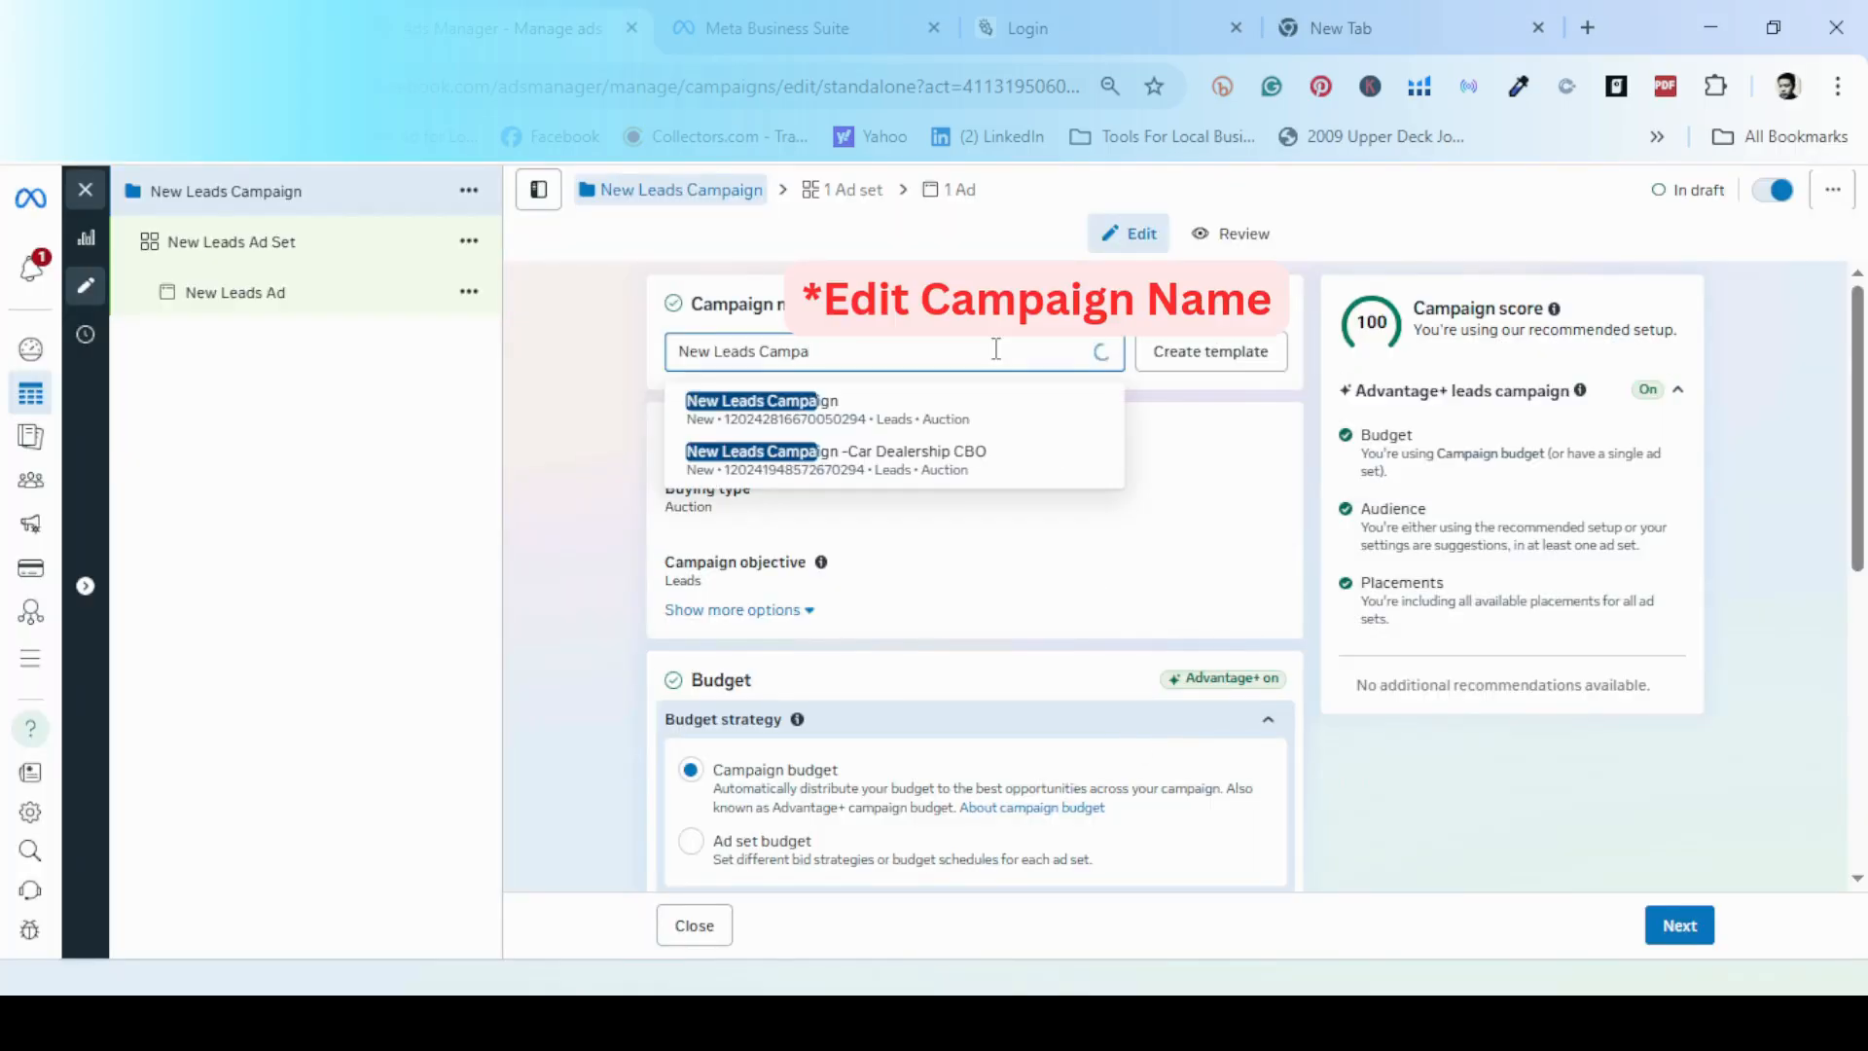
key(BackSpace)
key(BackSpace)
key(BackSpace)
key(BackSpace)
key(BackSpace)
key(BackSpace)
key(BackSpace)
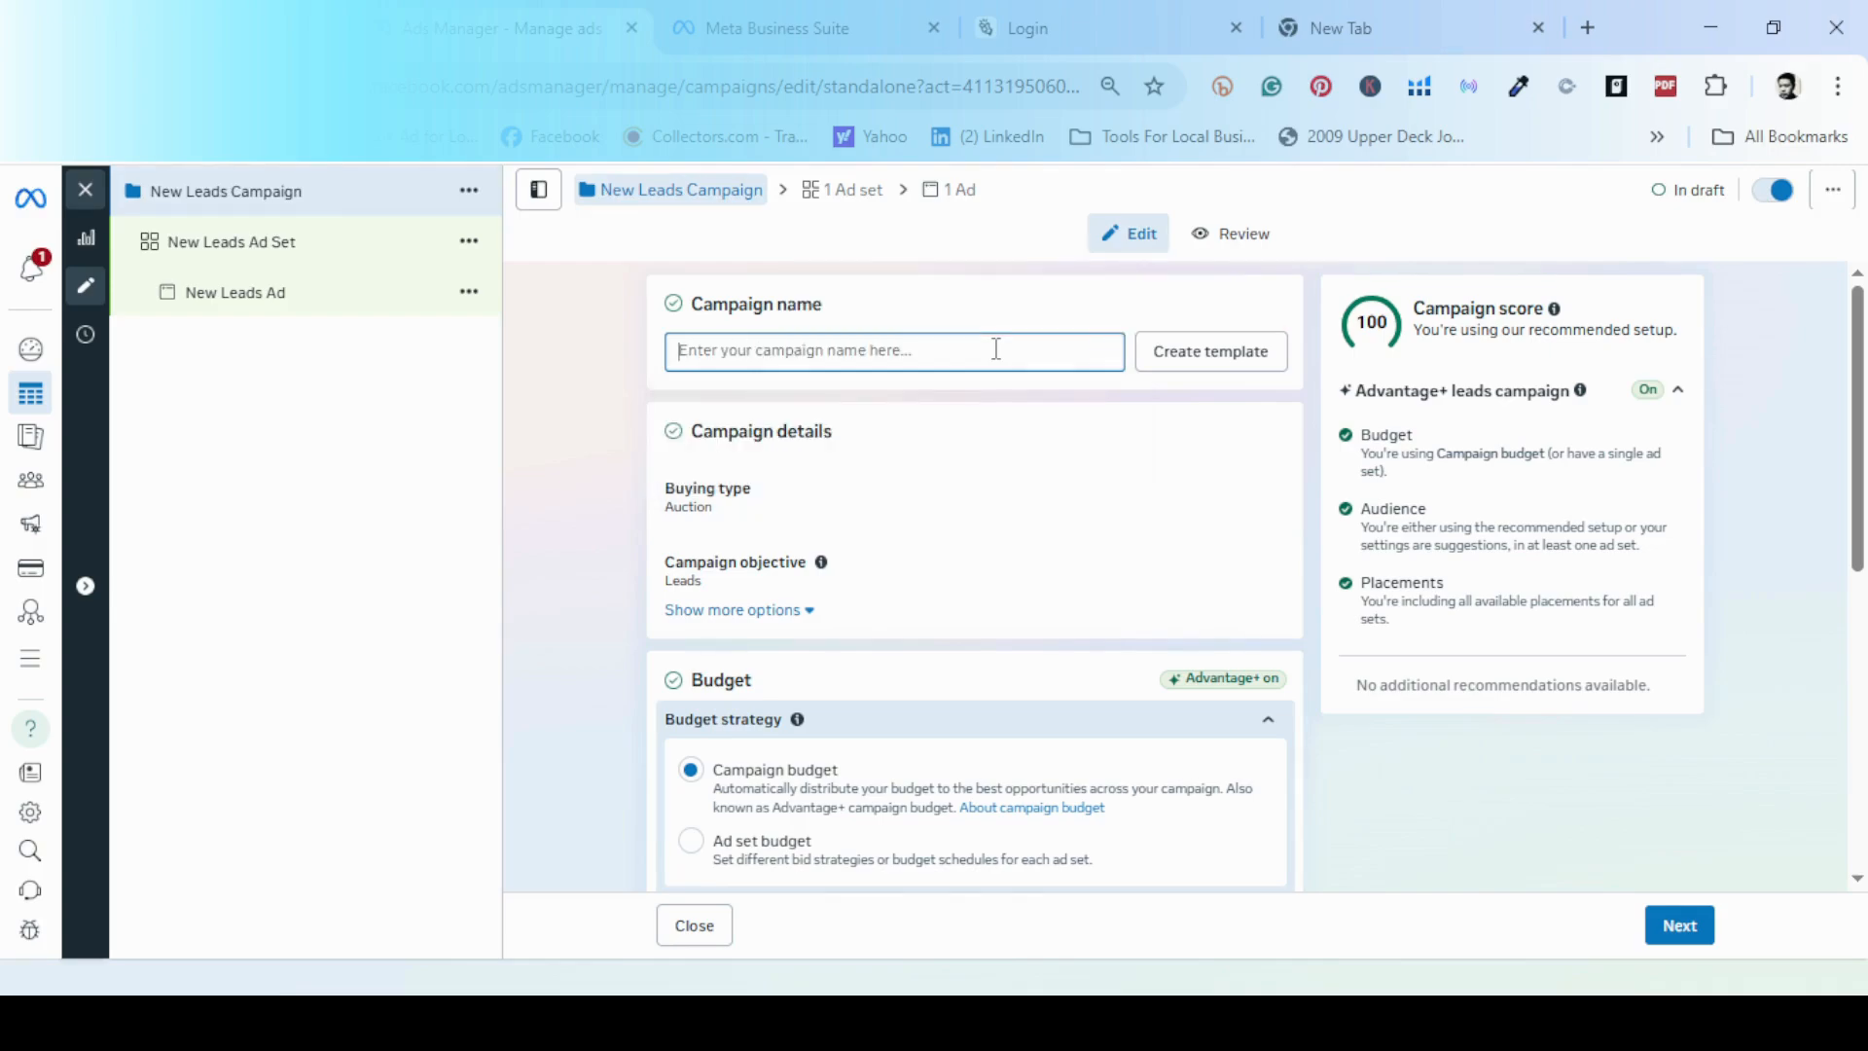
text(Car)
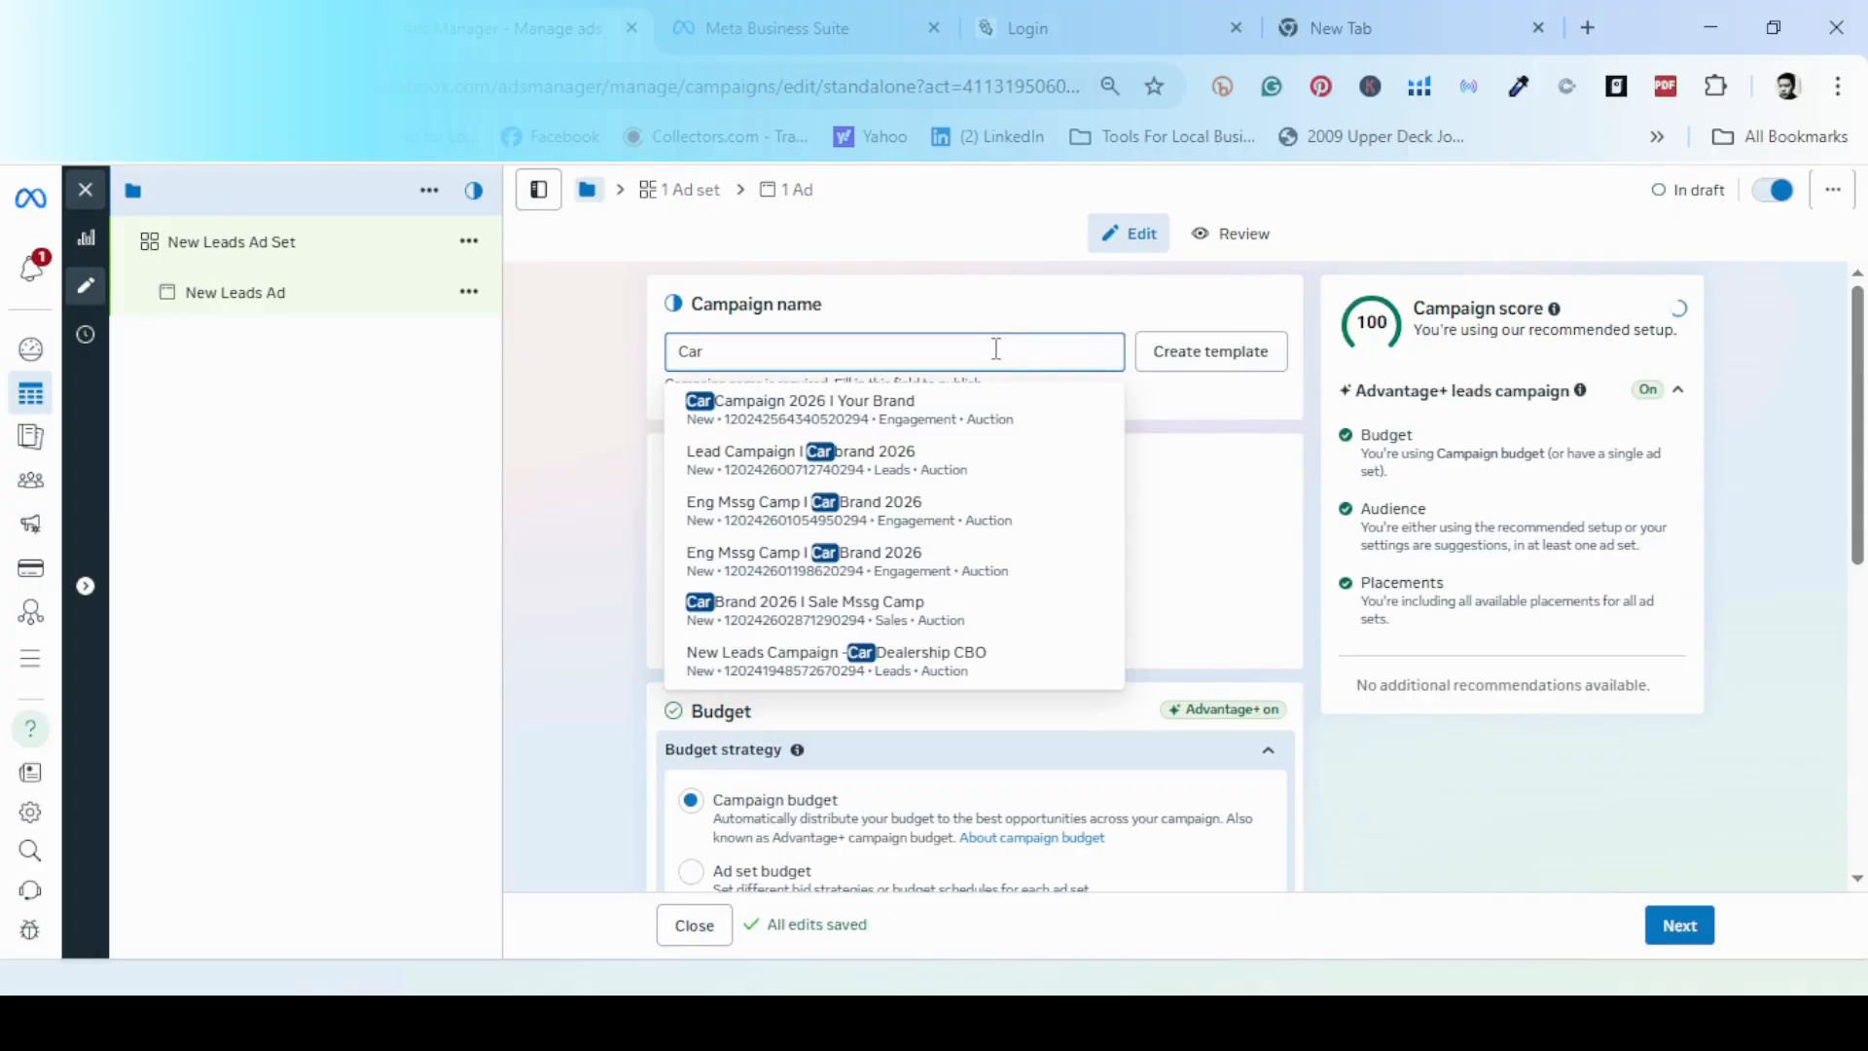
text( Brand 20)
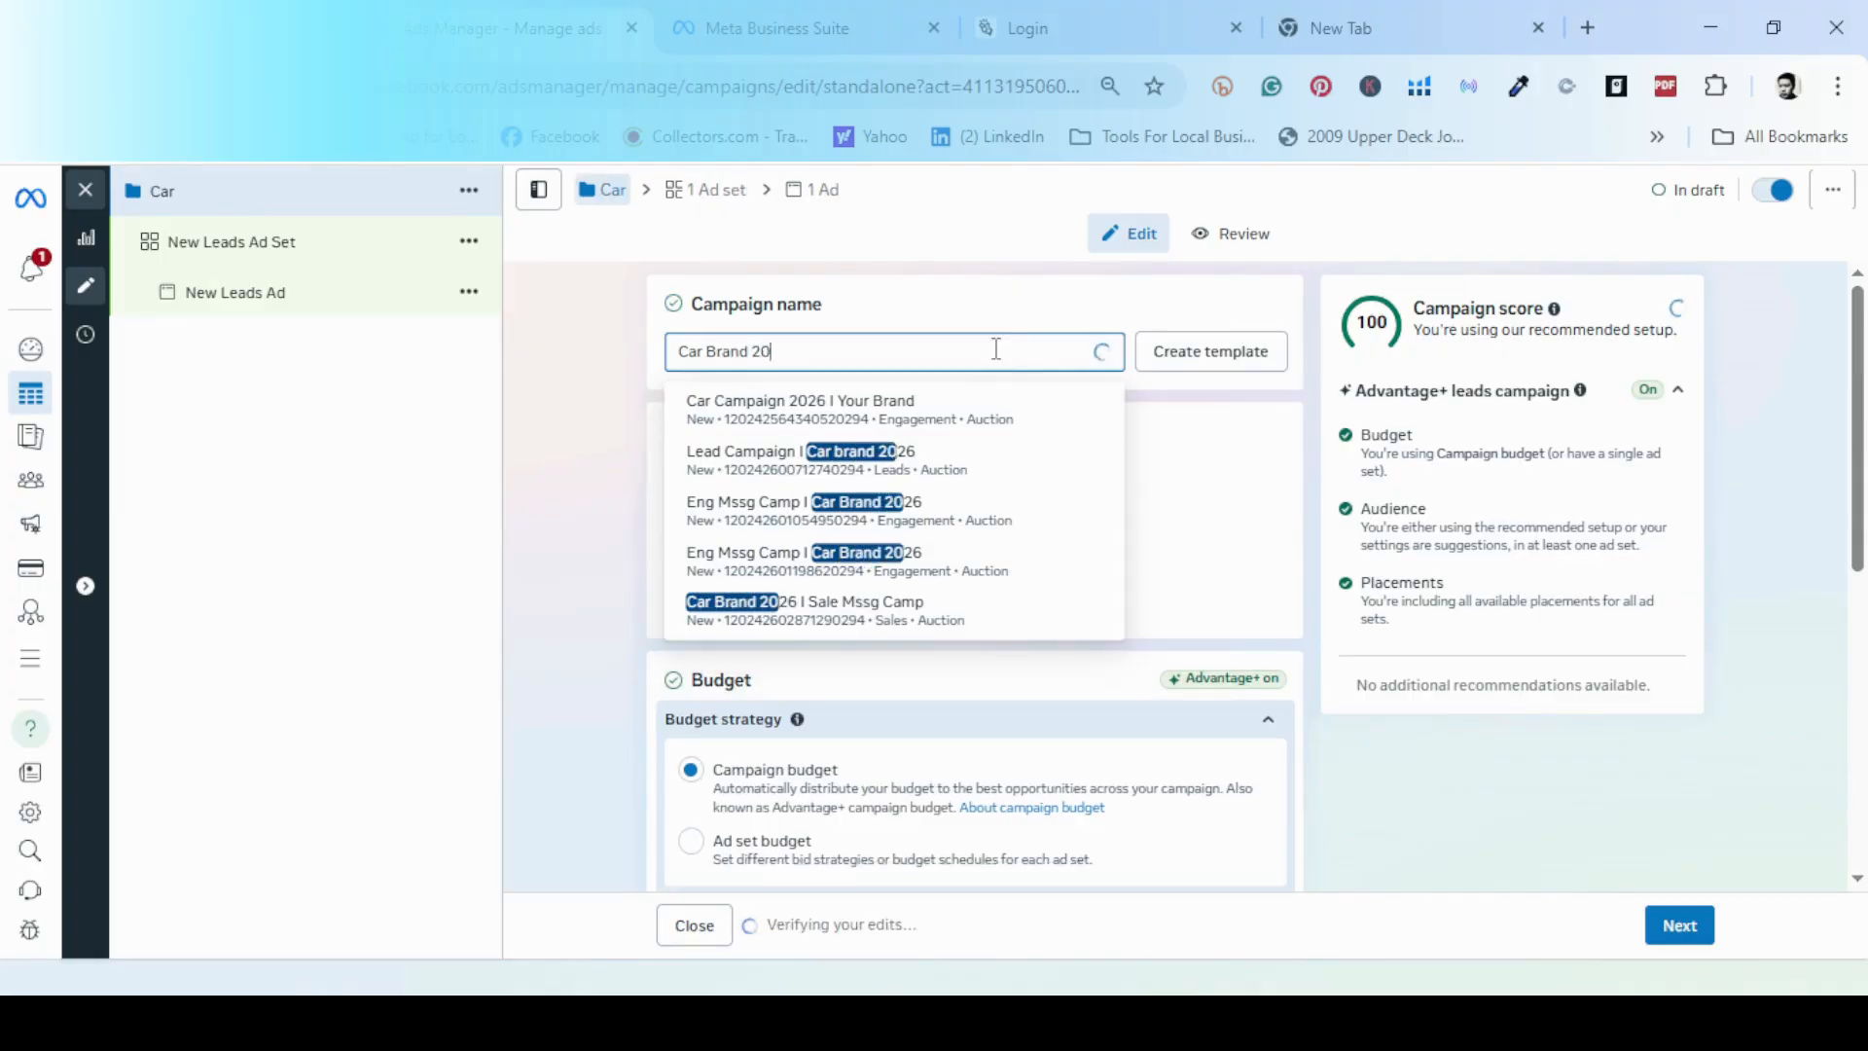
text(26 Lead Form)
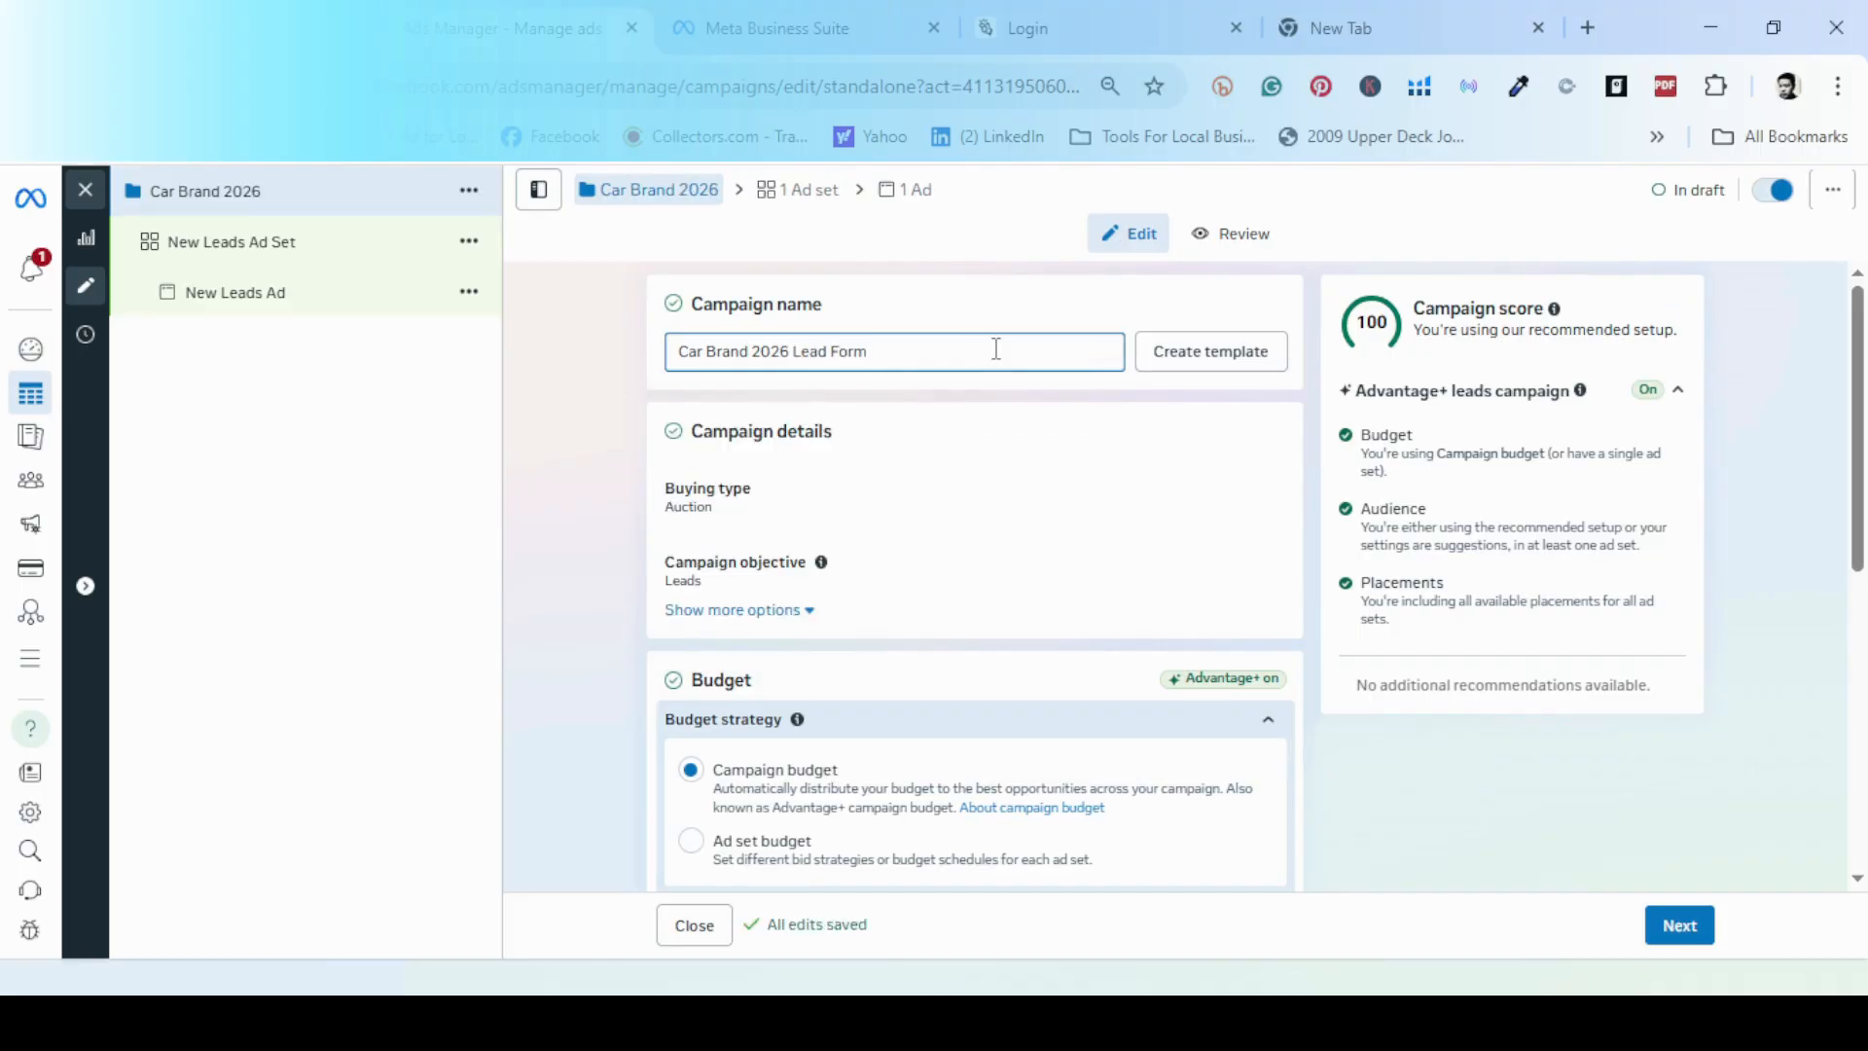
text( Camp)
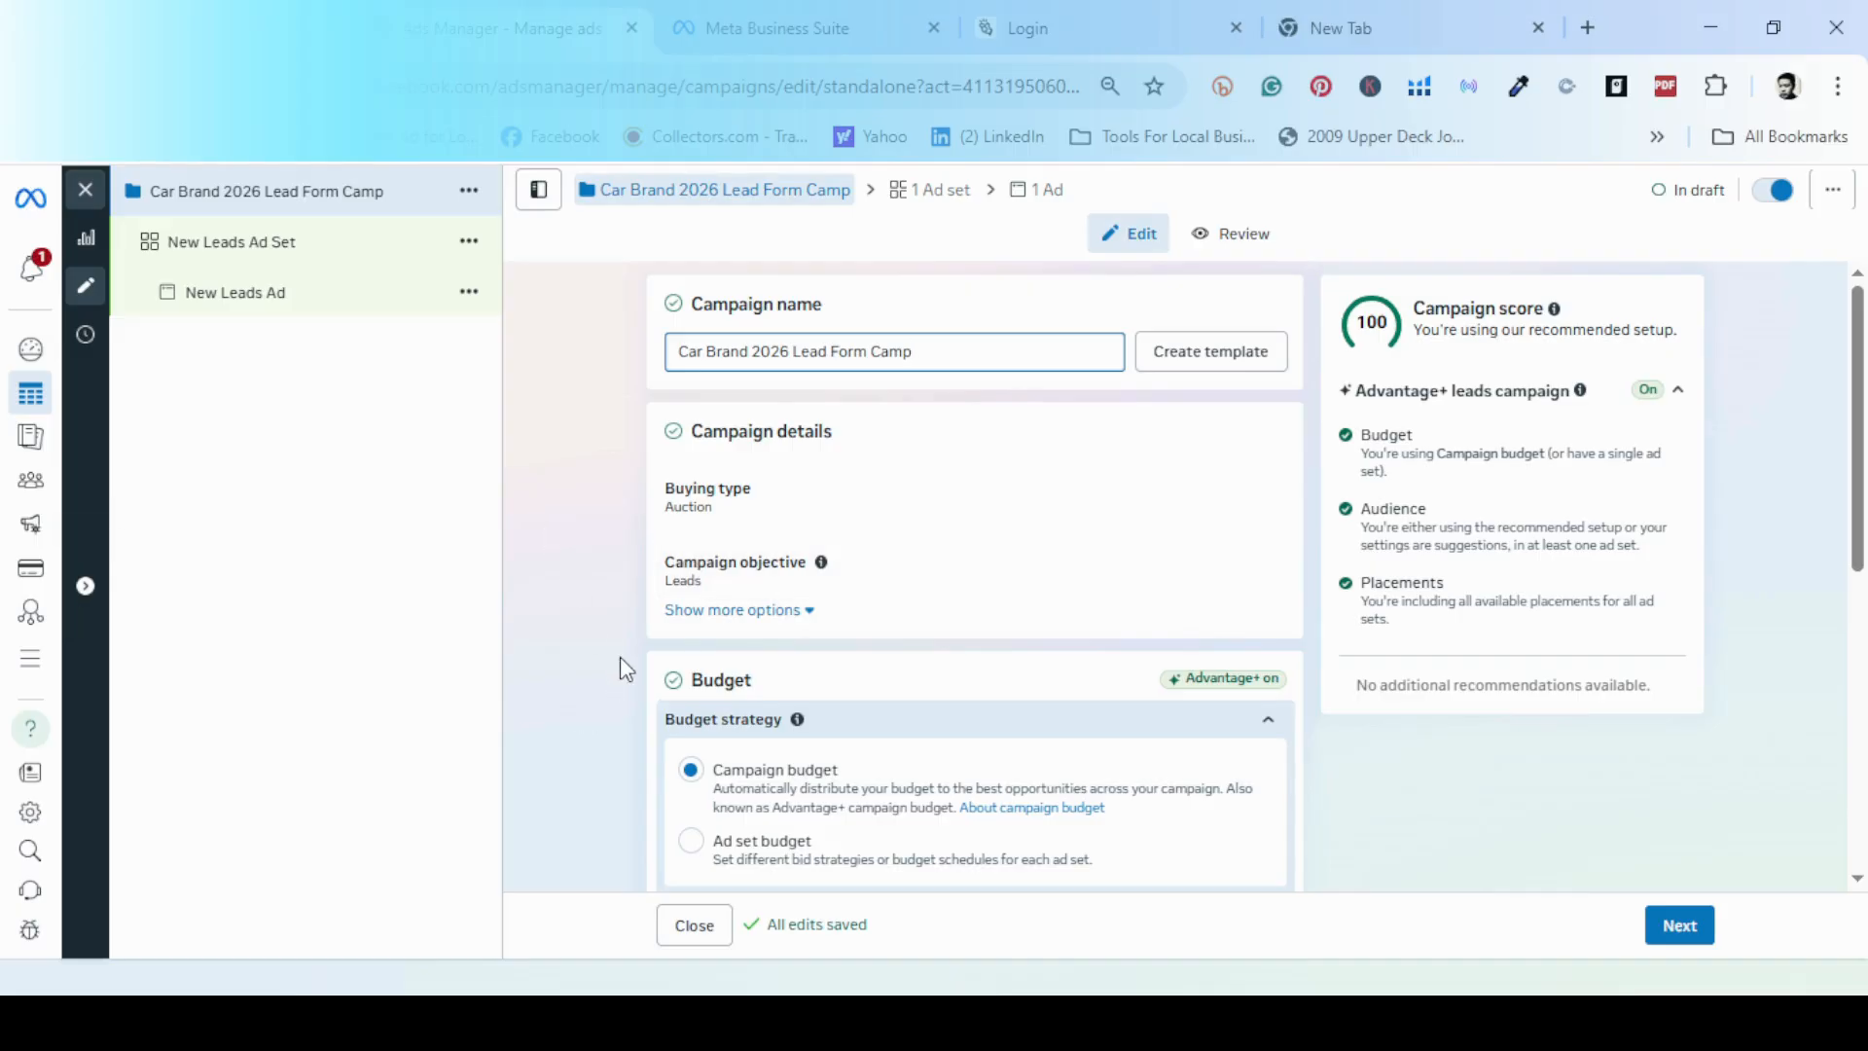
- Set the campaign's daily budget to ₱500 and proceed to the ad set settings
scroll(619, 669, down, 1)
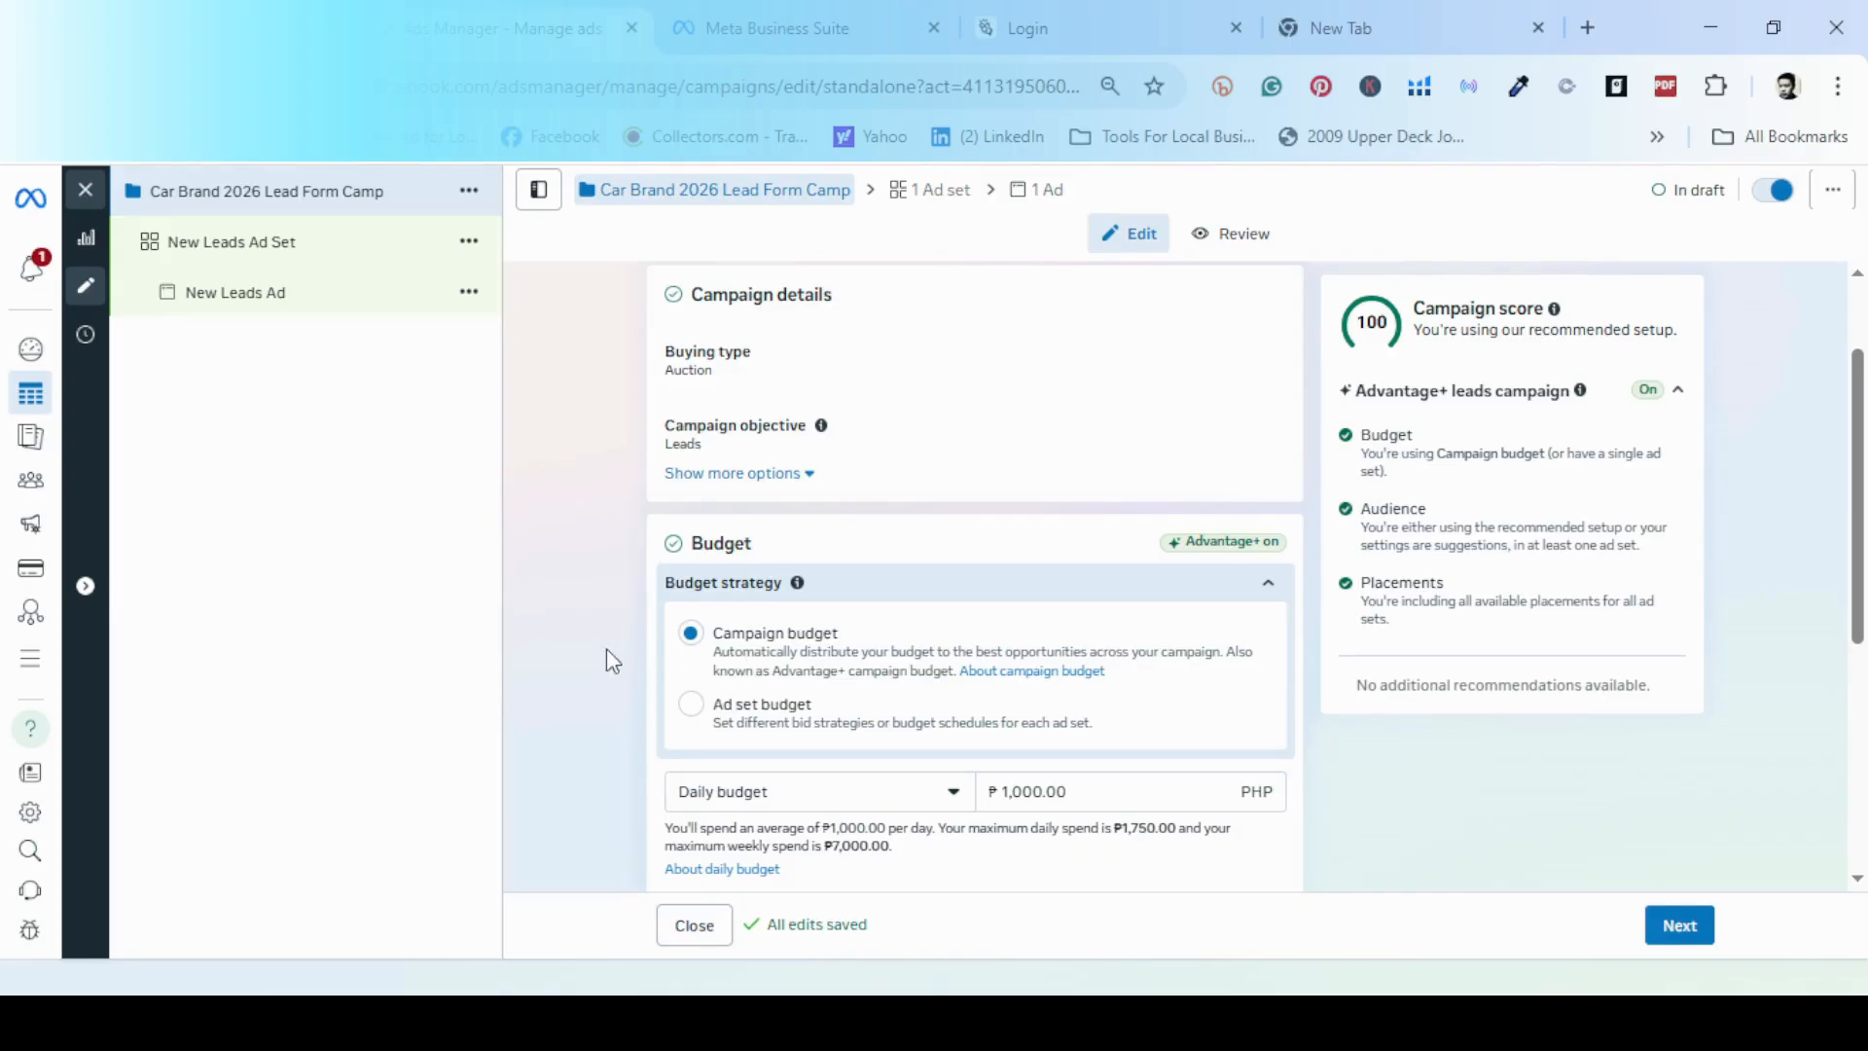
scroll(605, 647, down, 3)
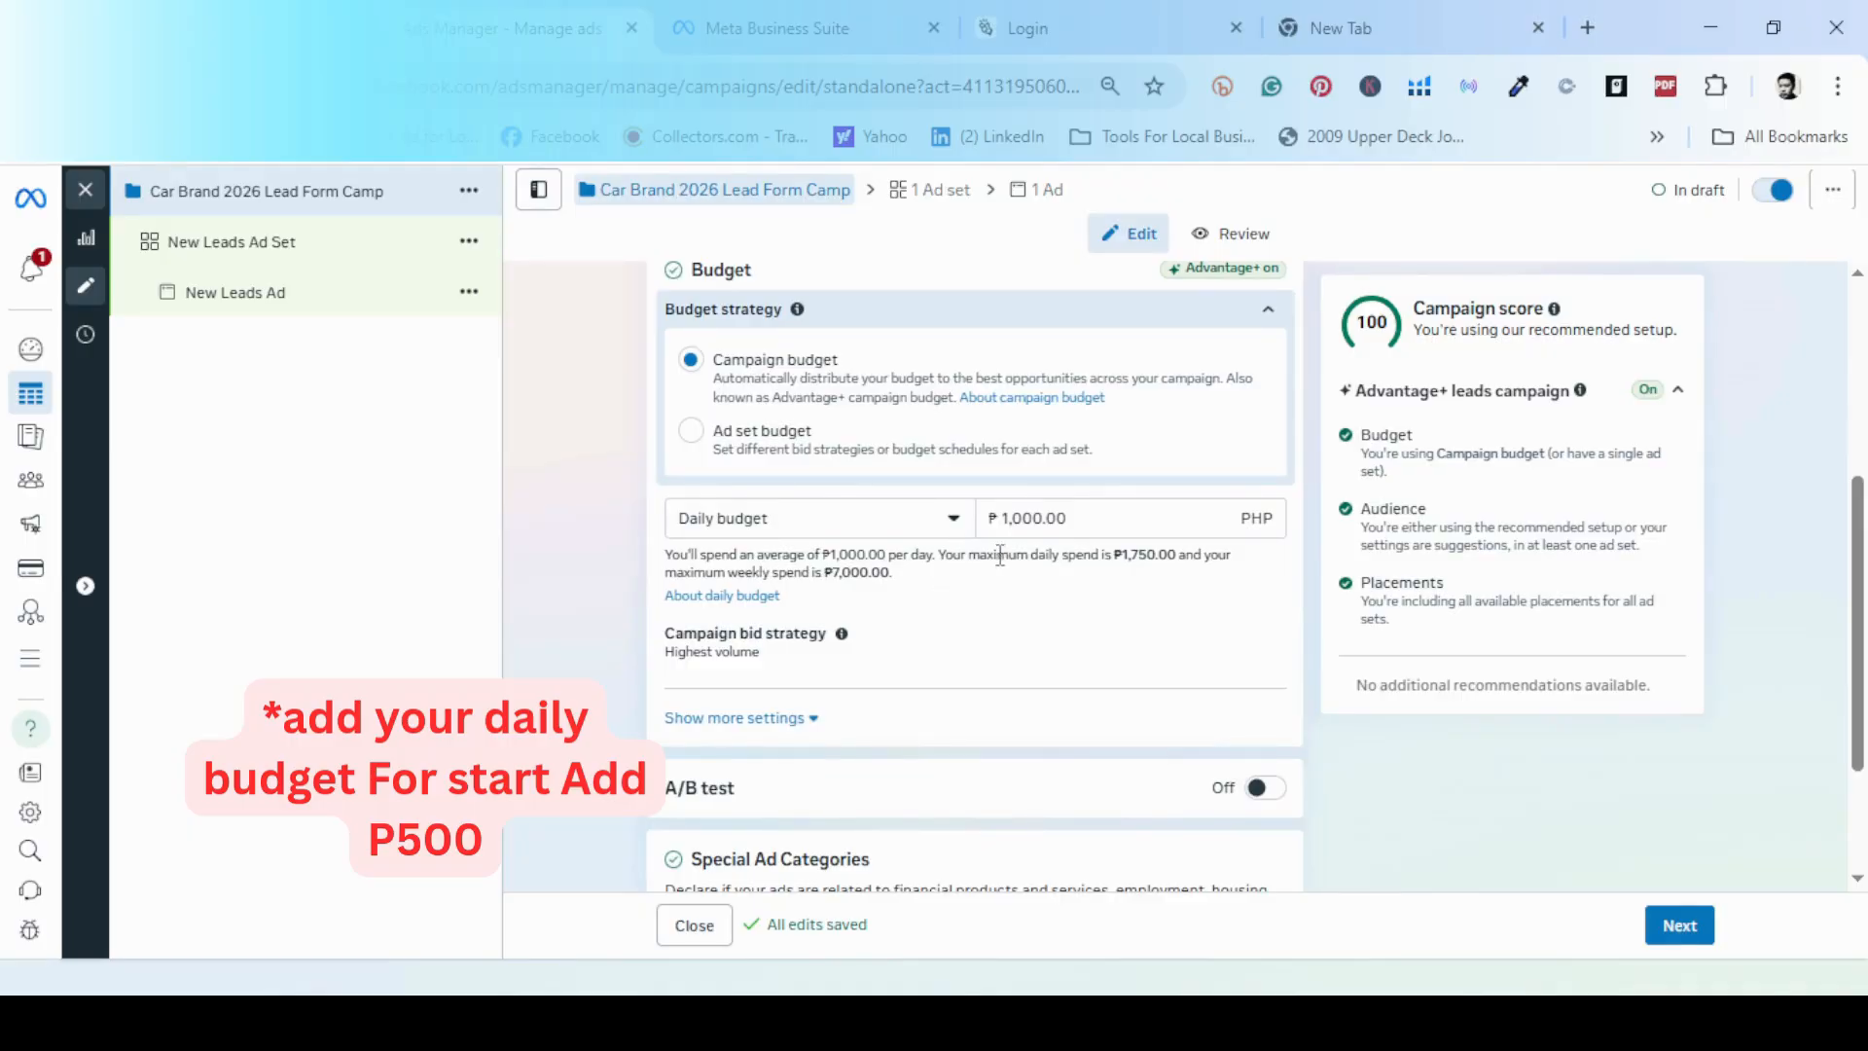
click(1024, 526)
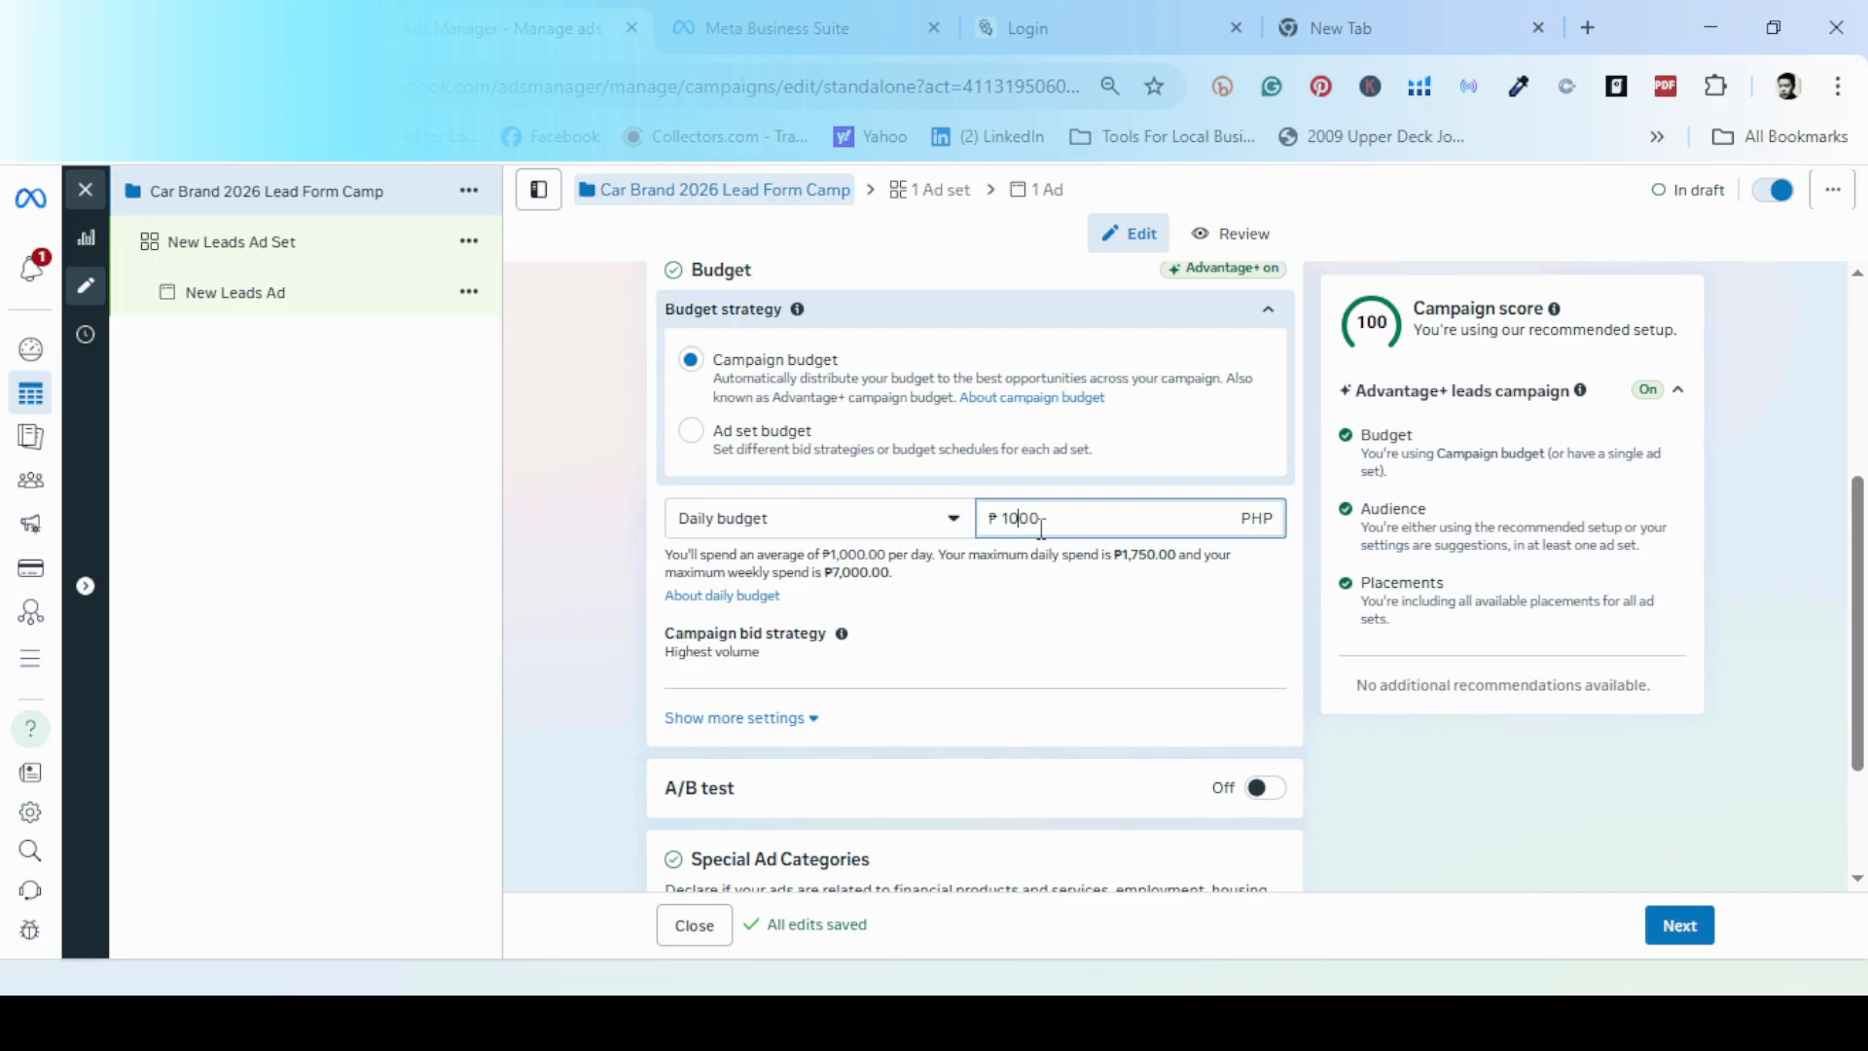
key(BackSpace)
key(BackSpace)
text(5)
click(636, 586)
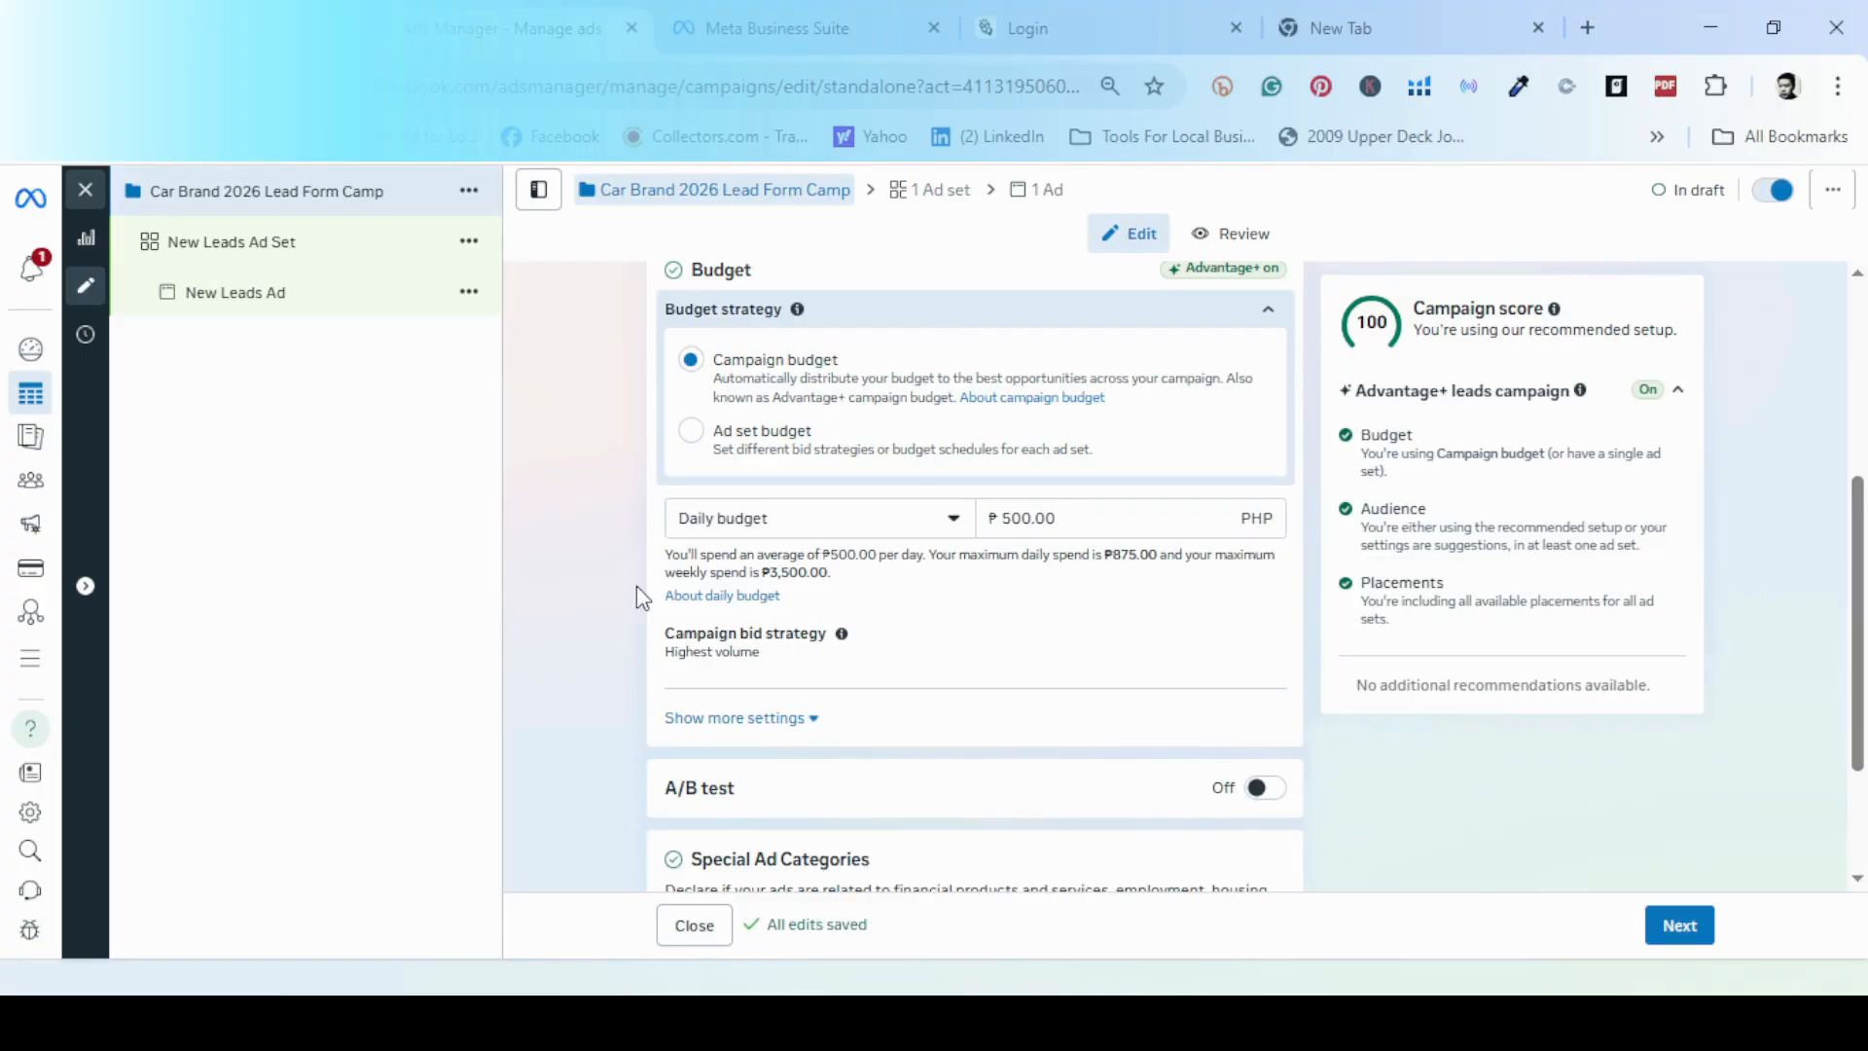
scroll(647, 584, down, 2)
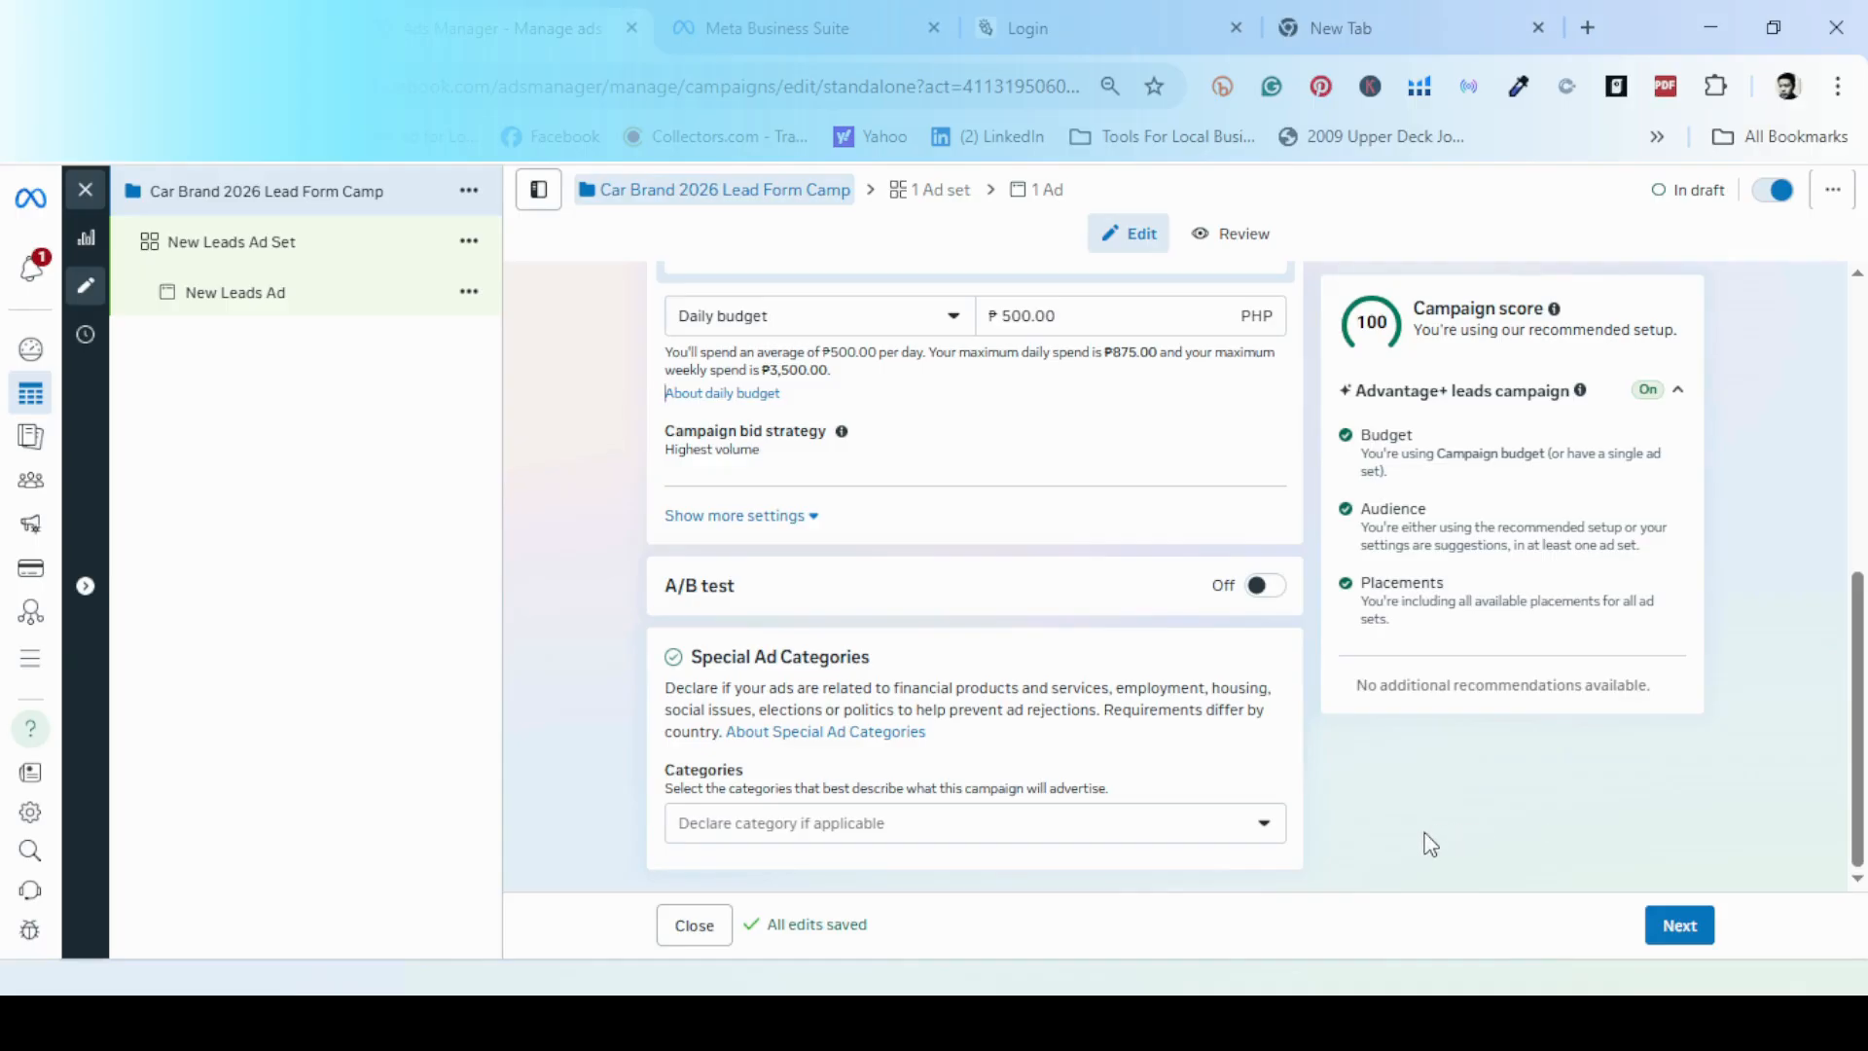
click(1681, 949)
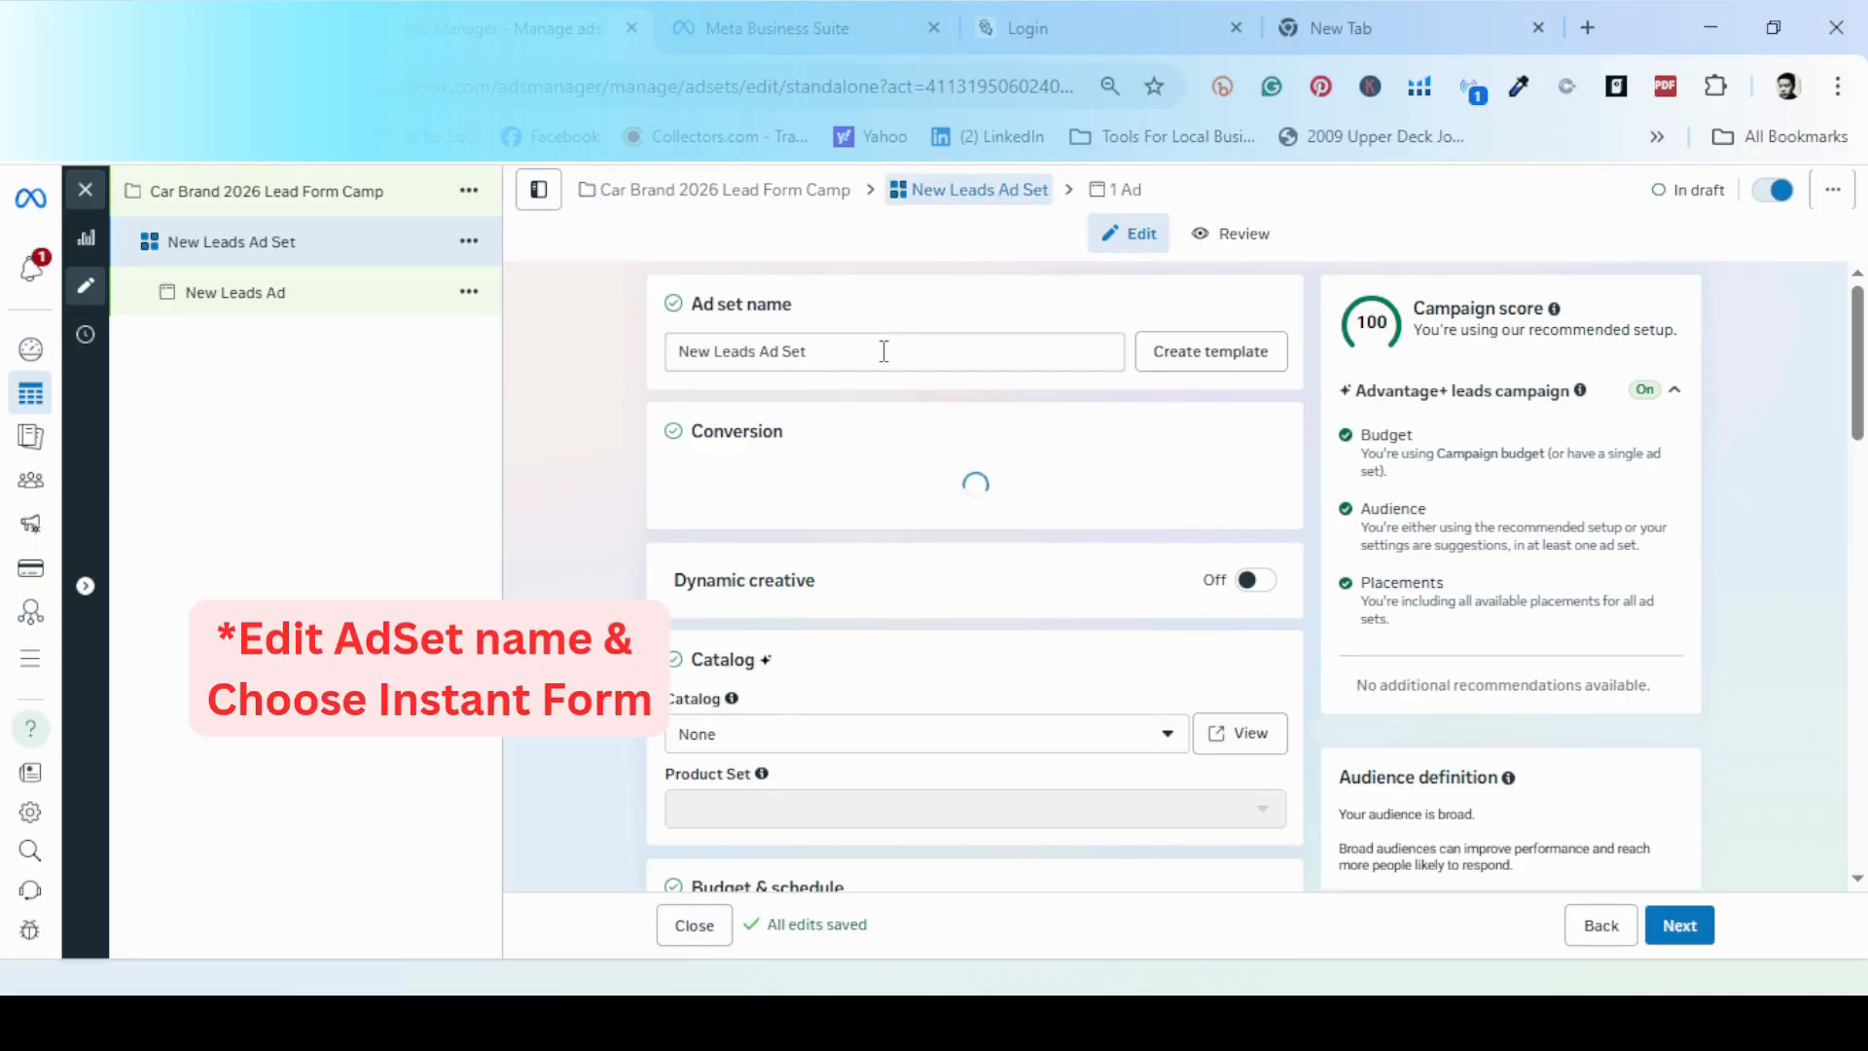
- Rename the ad set as "Car Brand 2026 Lead Form Camp"
click(884, 351)
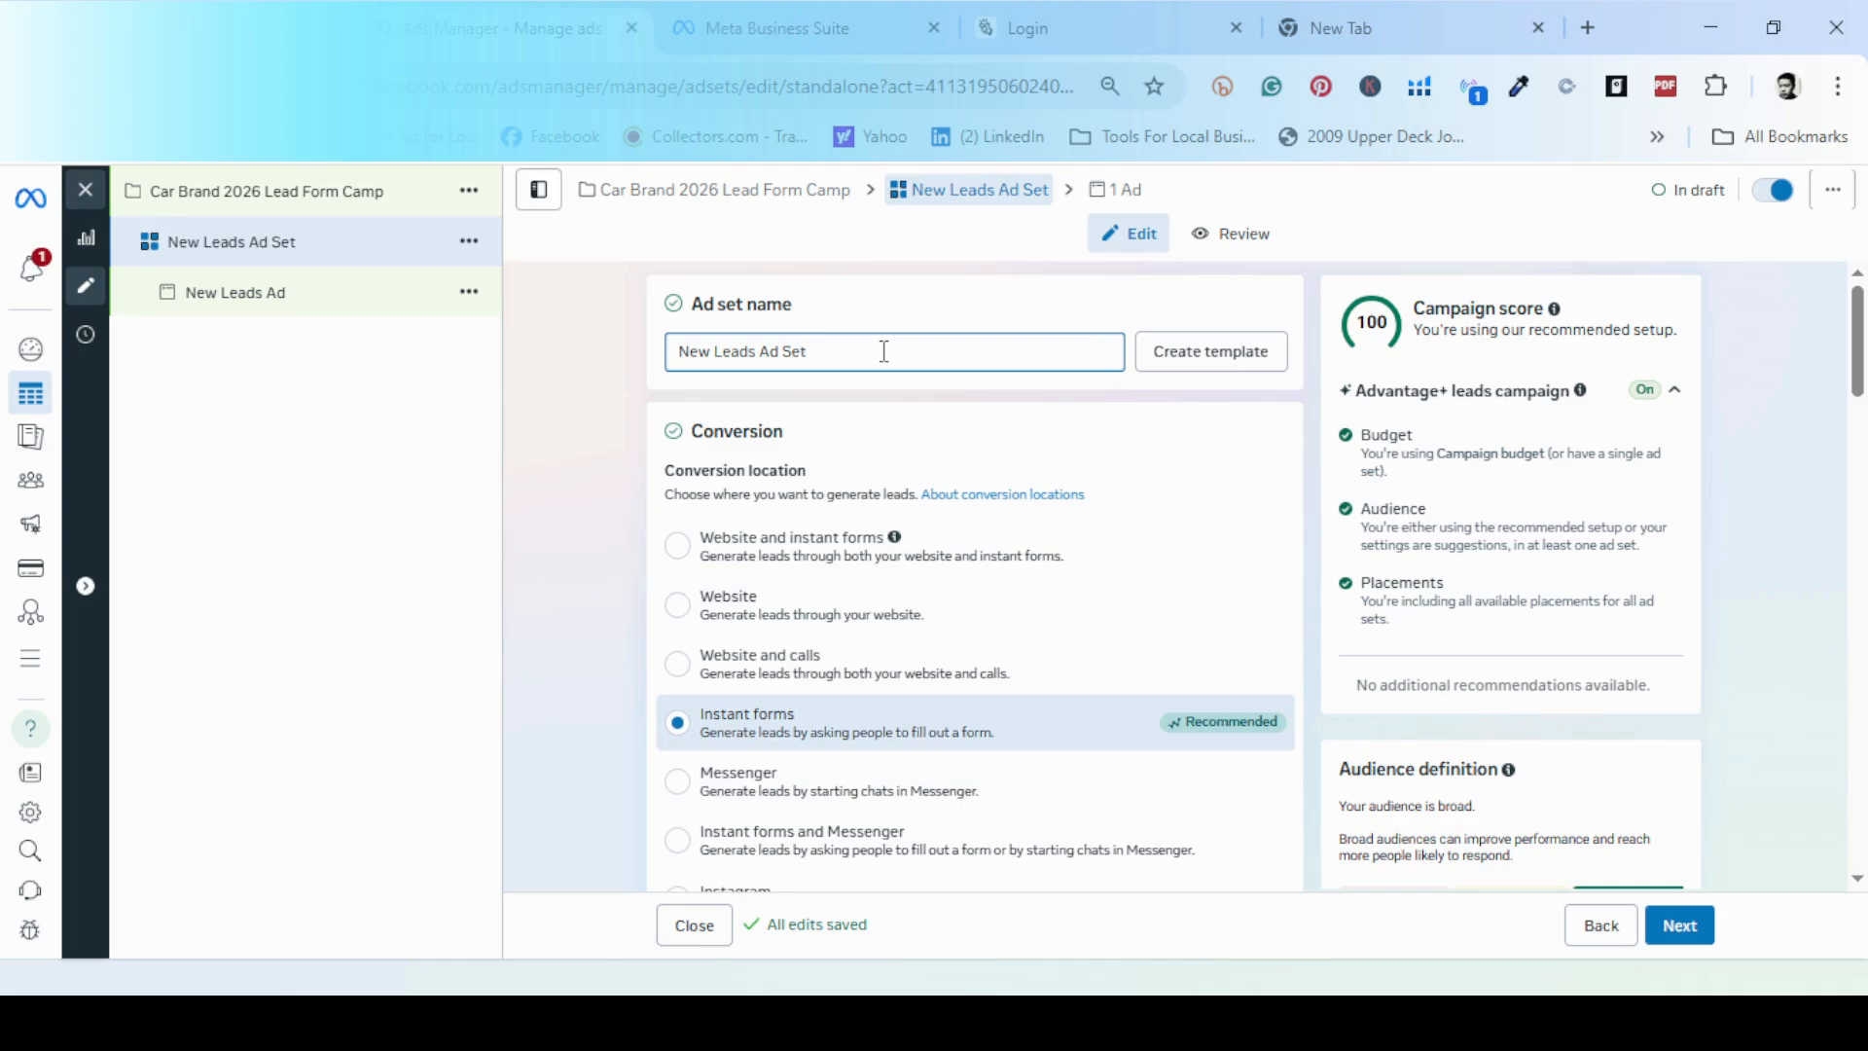
key(BackSpace)
key(BackSpace)
key(BackSpace)
key(BackSpace)
key(BackSpace)
key(BackSpace)
key(BackSpace)
key(BackSpace)
key(BackSpace)
key(BackSpace)
key(BackSpace)
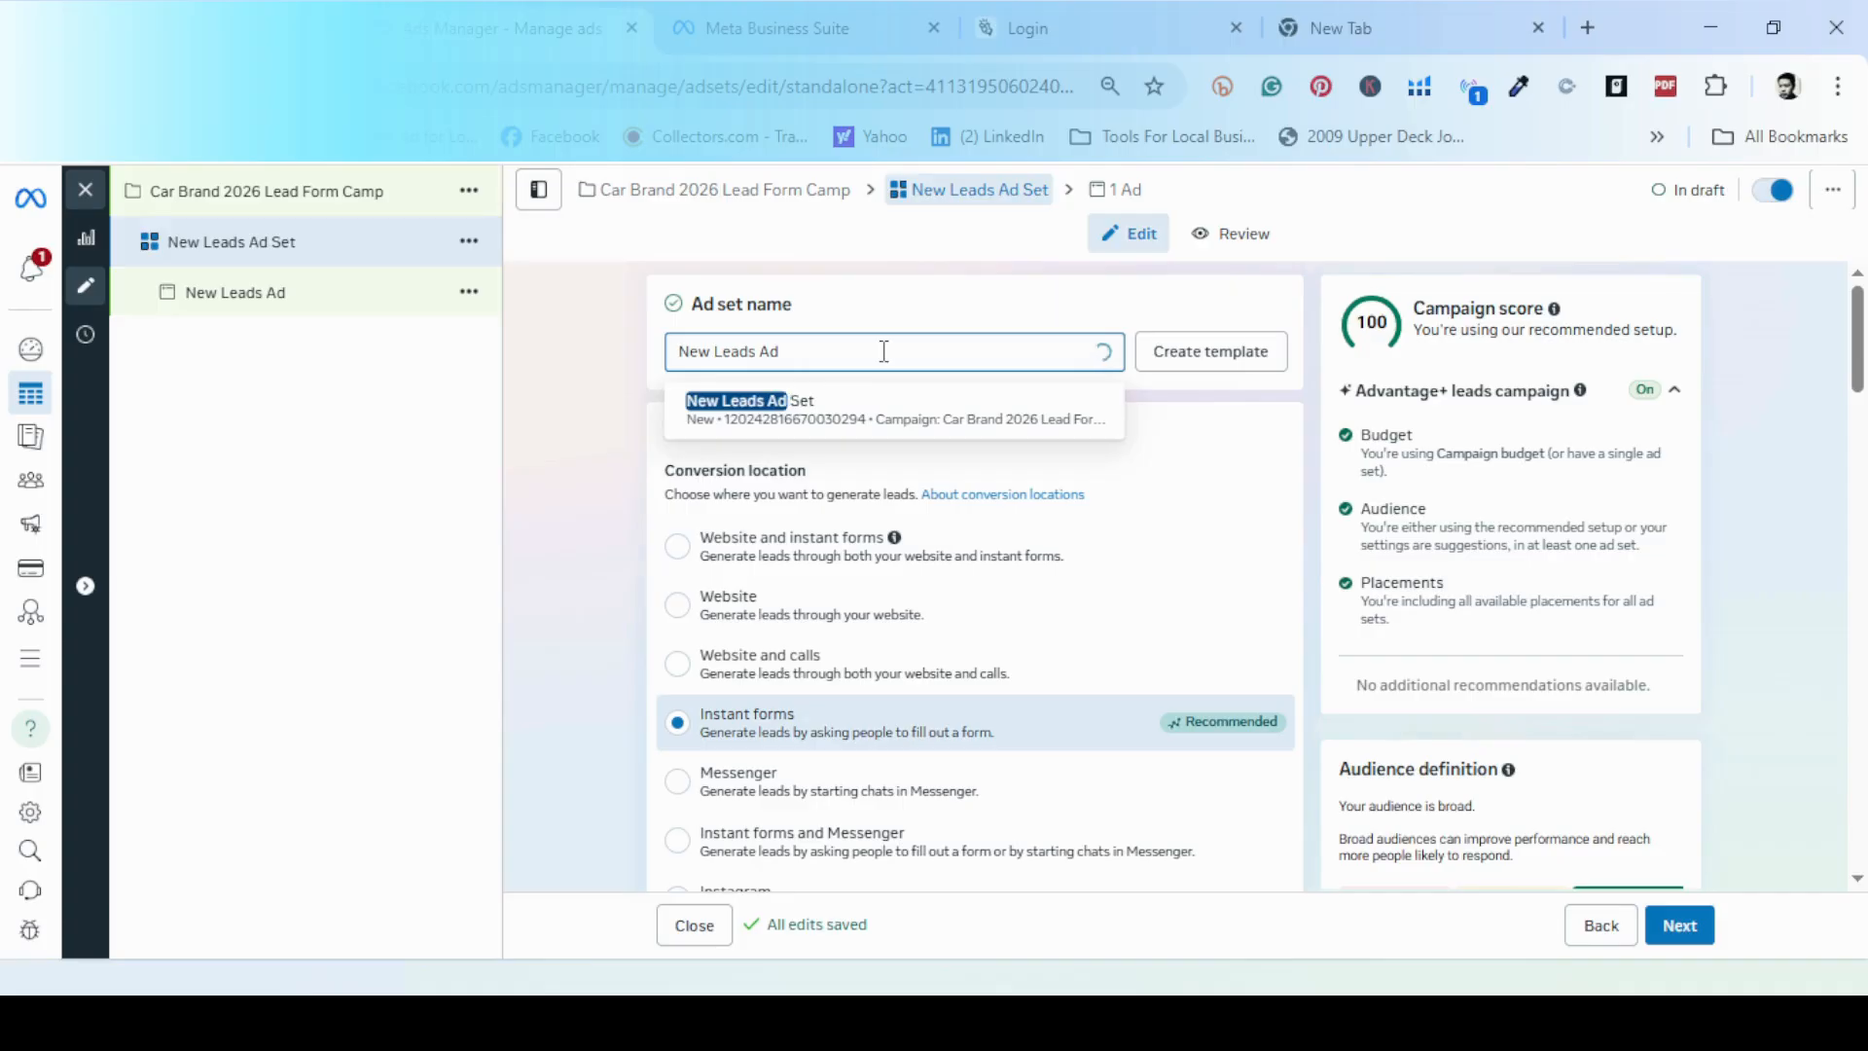
key(BackSpace)
key(BackSpace)
key(BackSpace)
key(BackSpace)
key(BackSpace)
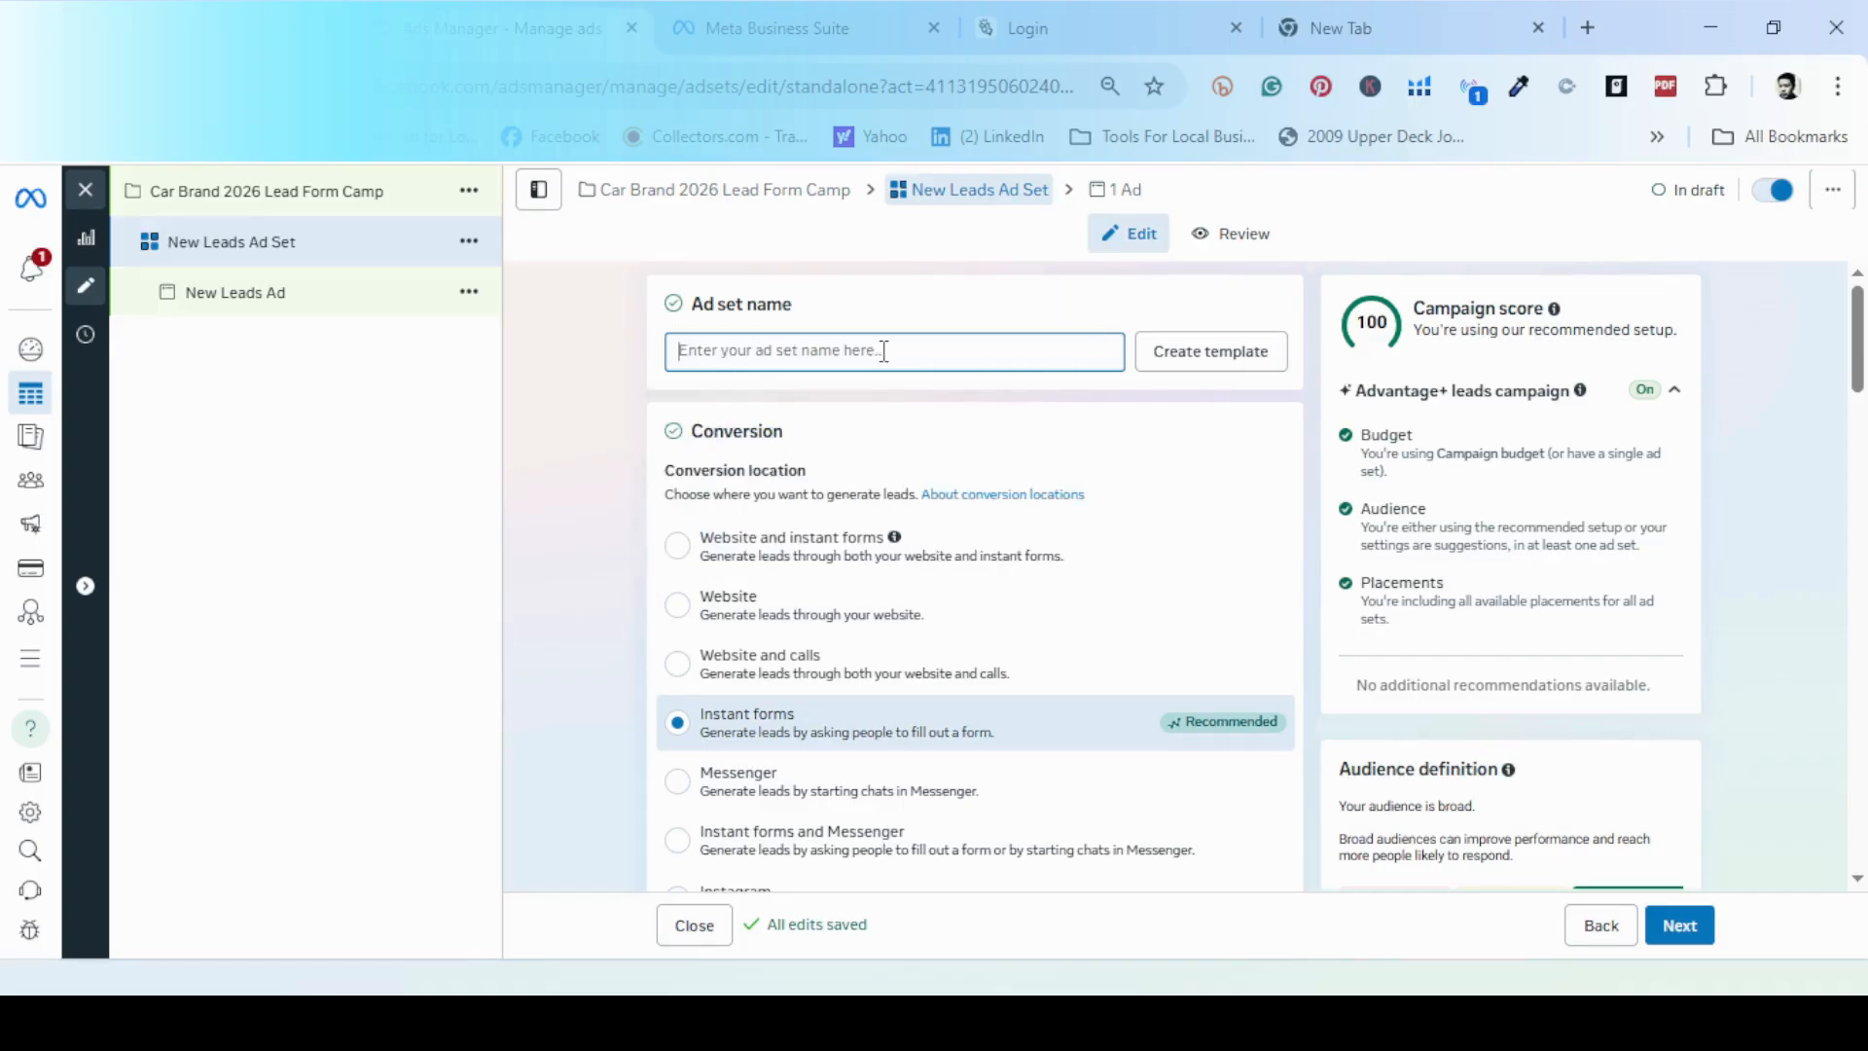
text(Car Brand)
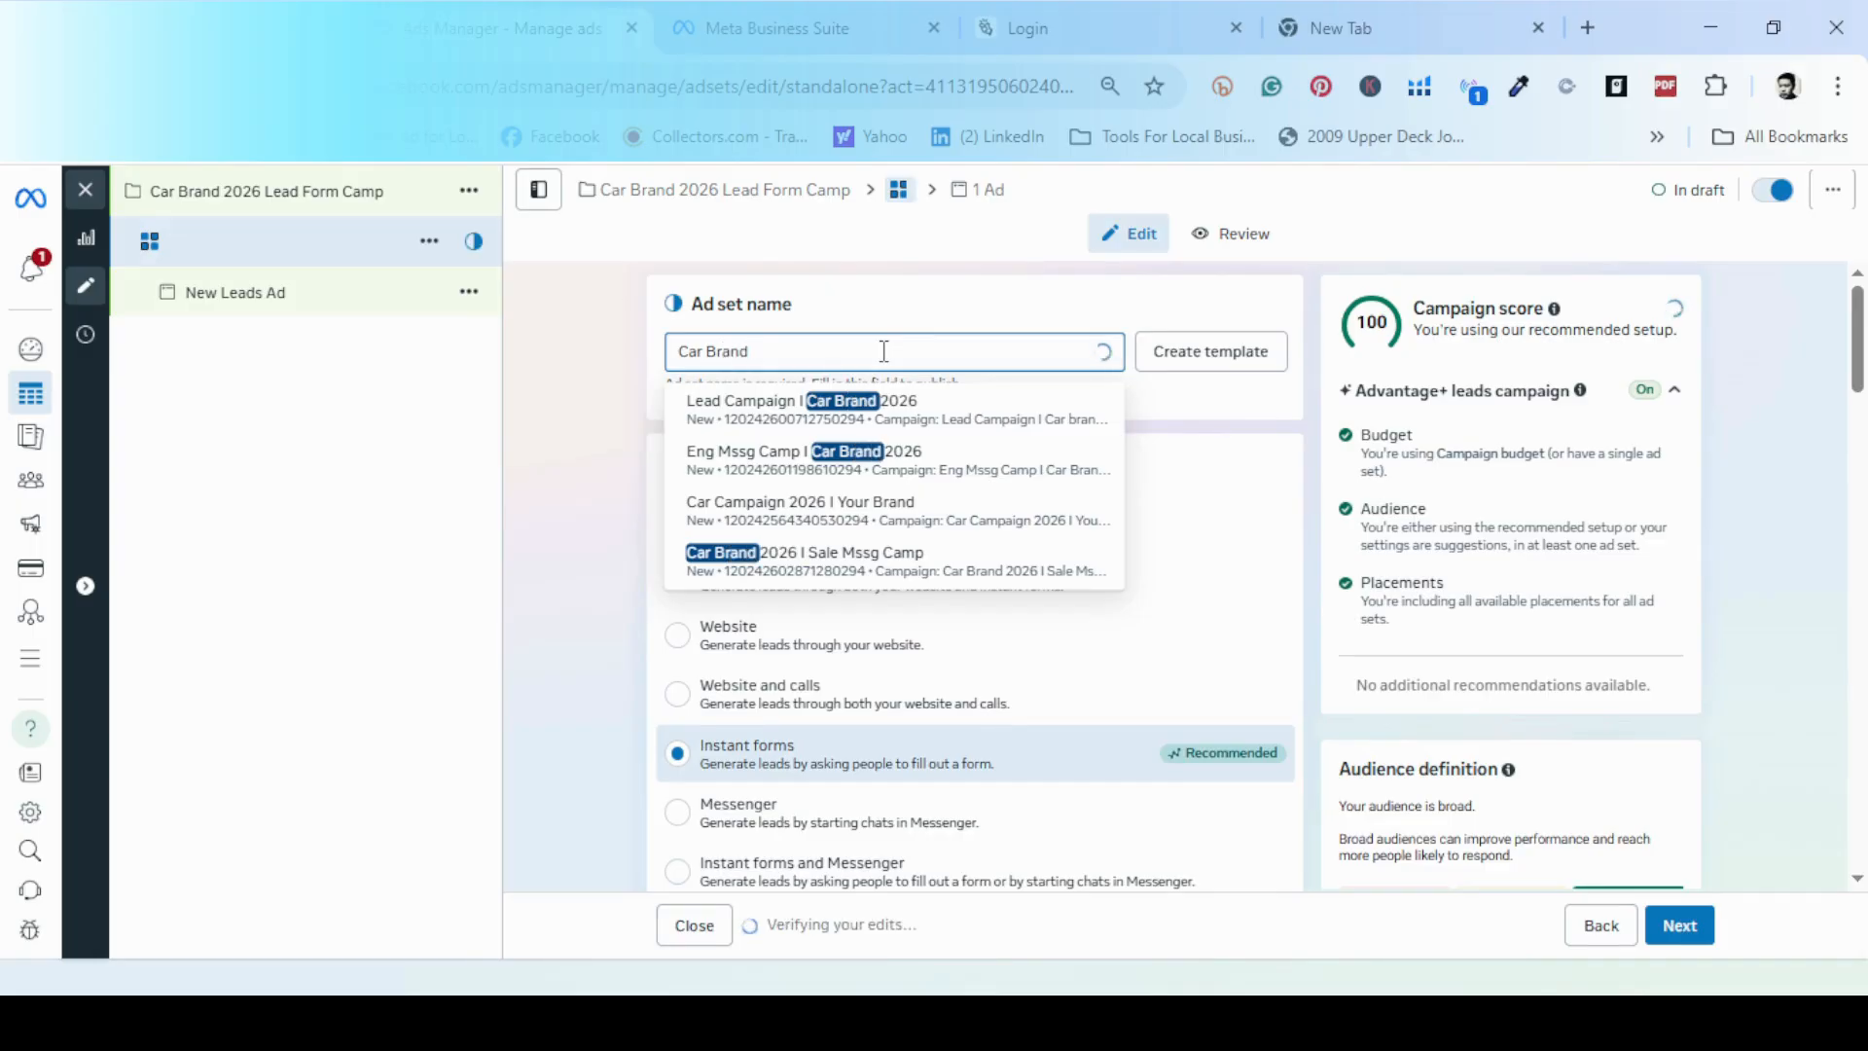
text( 2026)
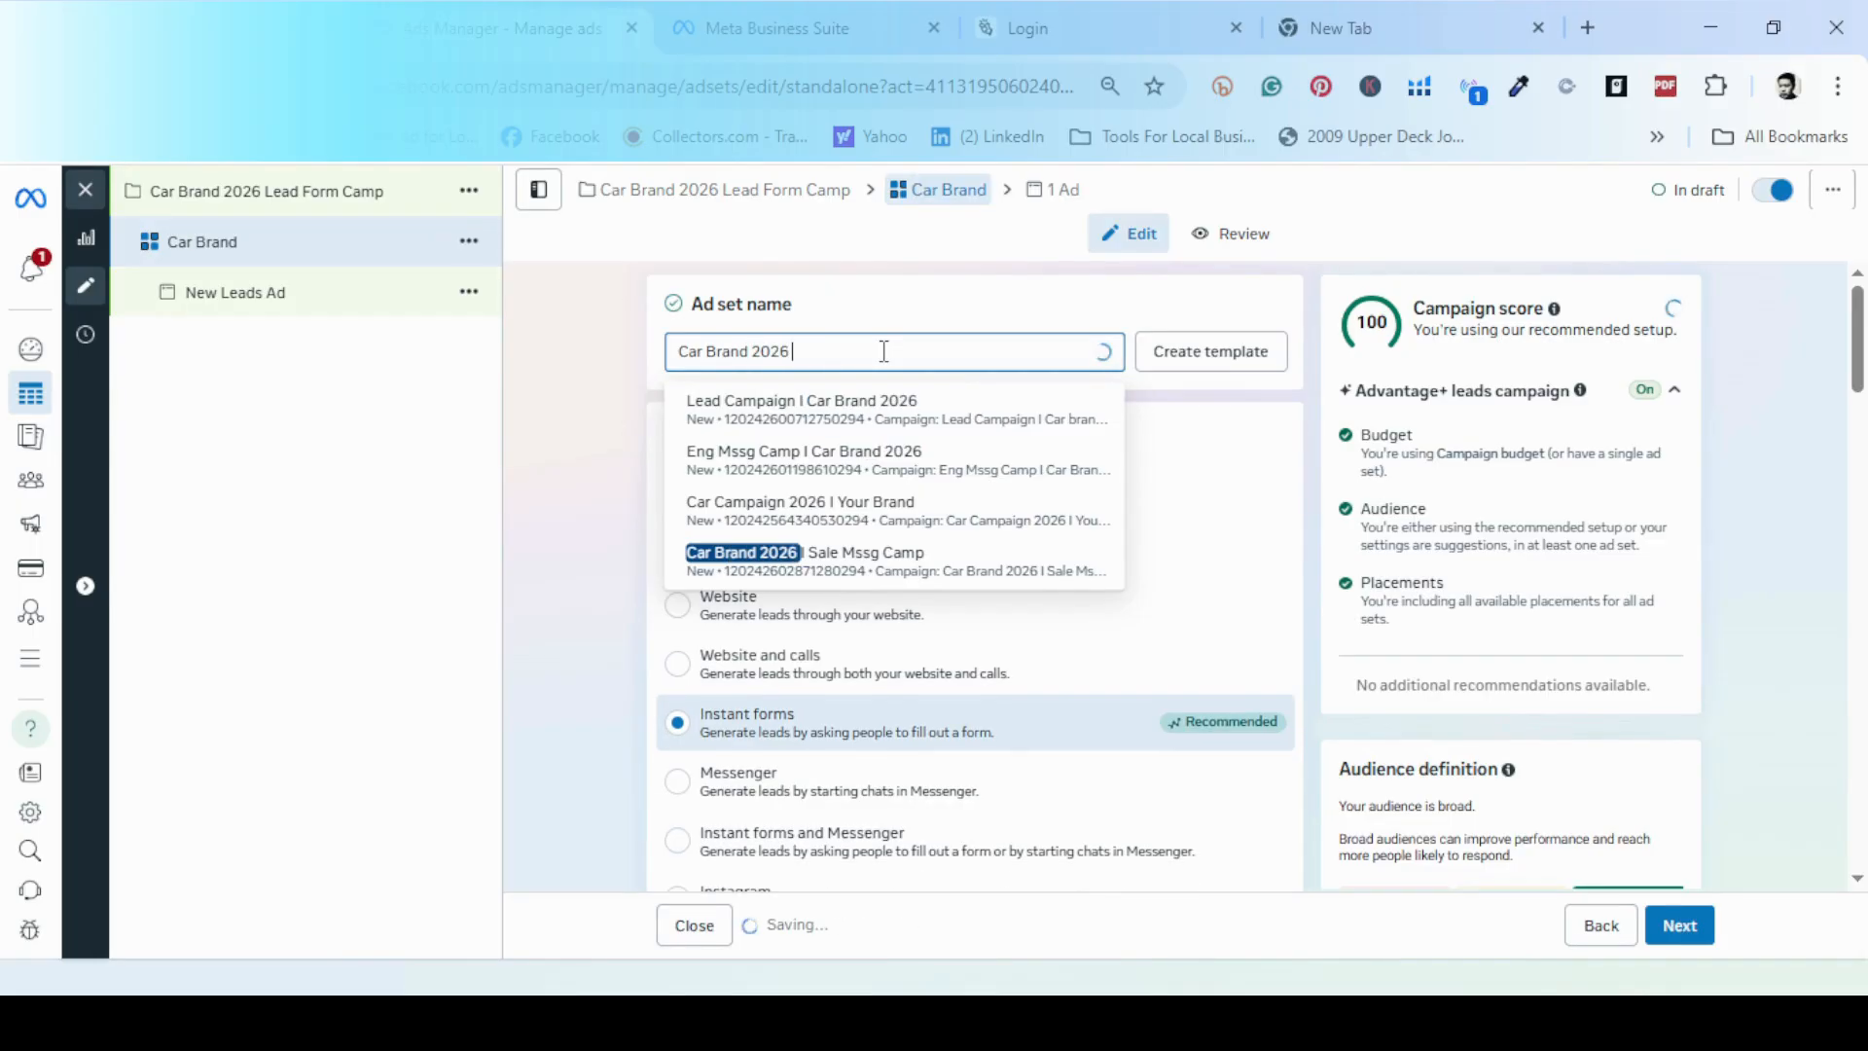
text( Lead)
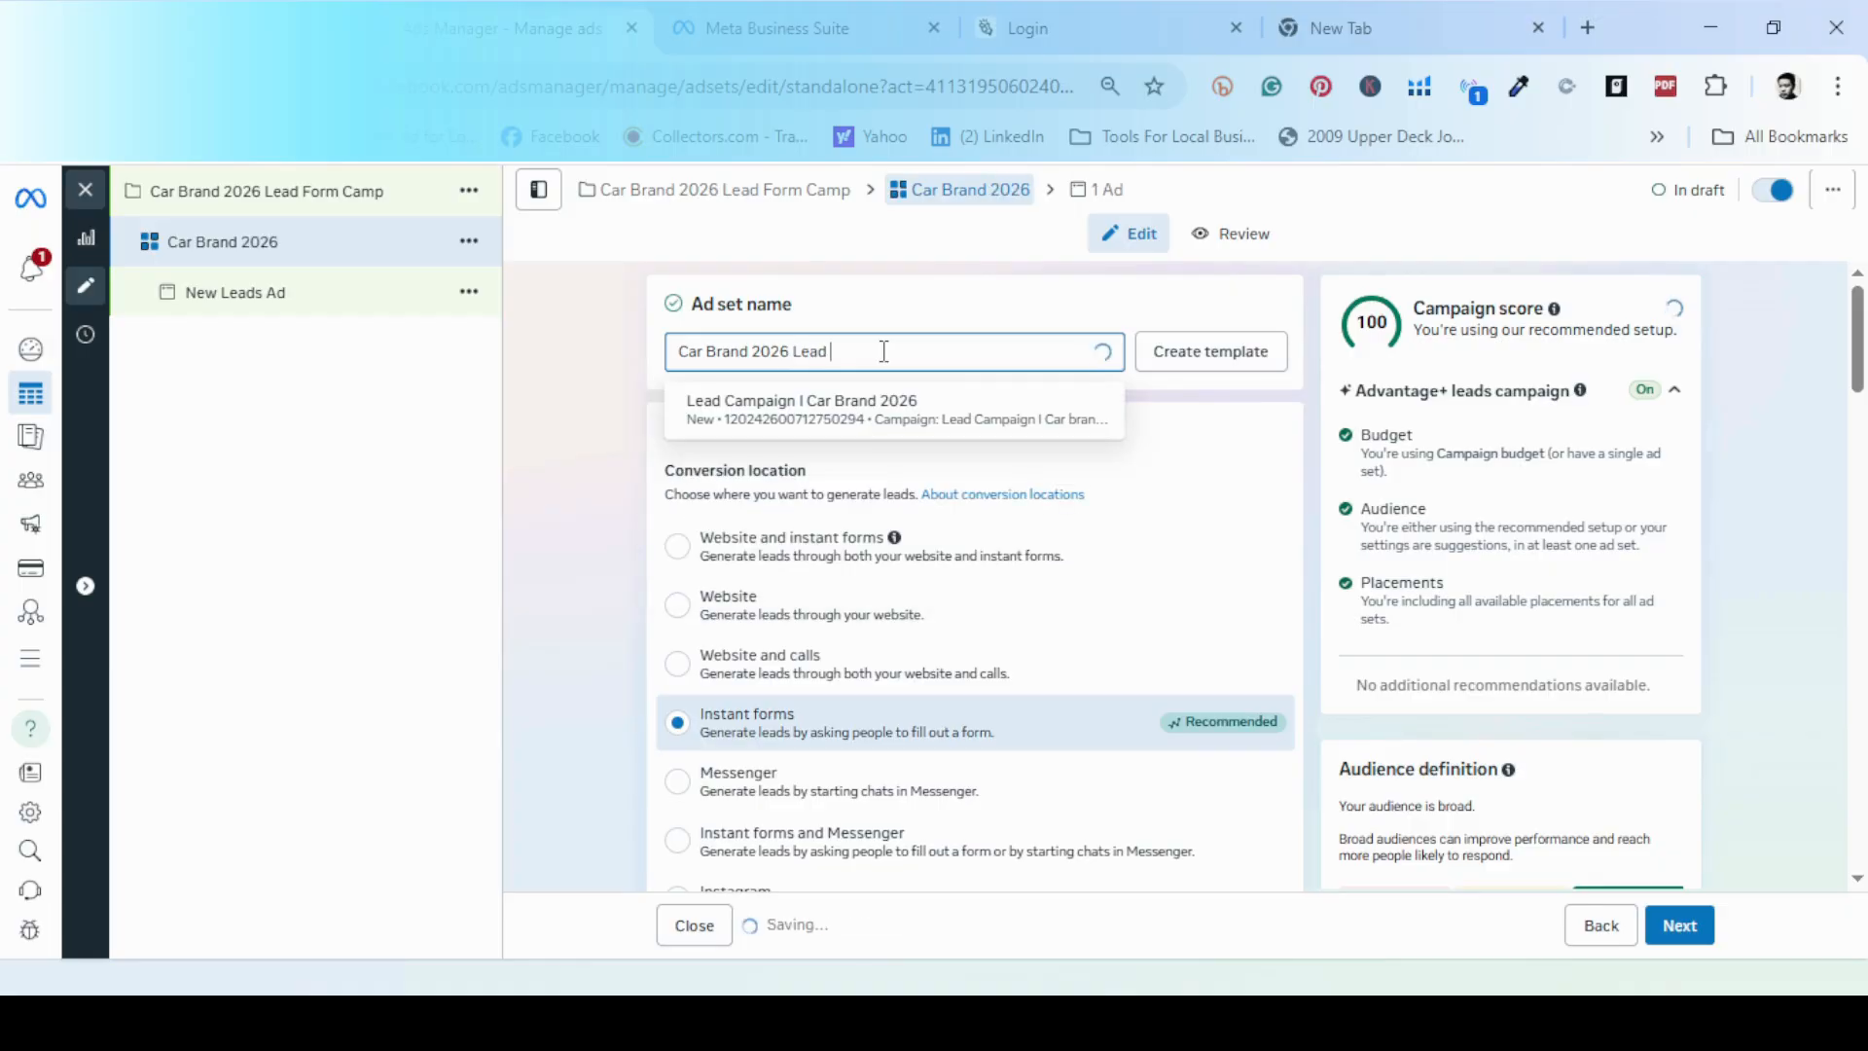
text( Form Ca)
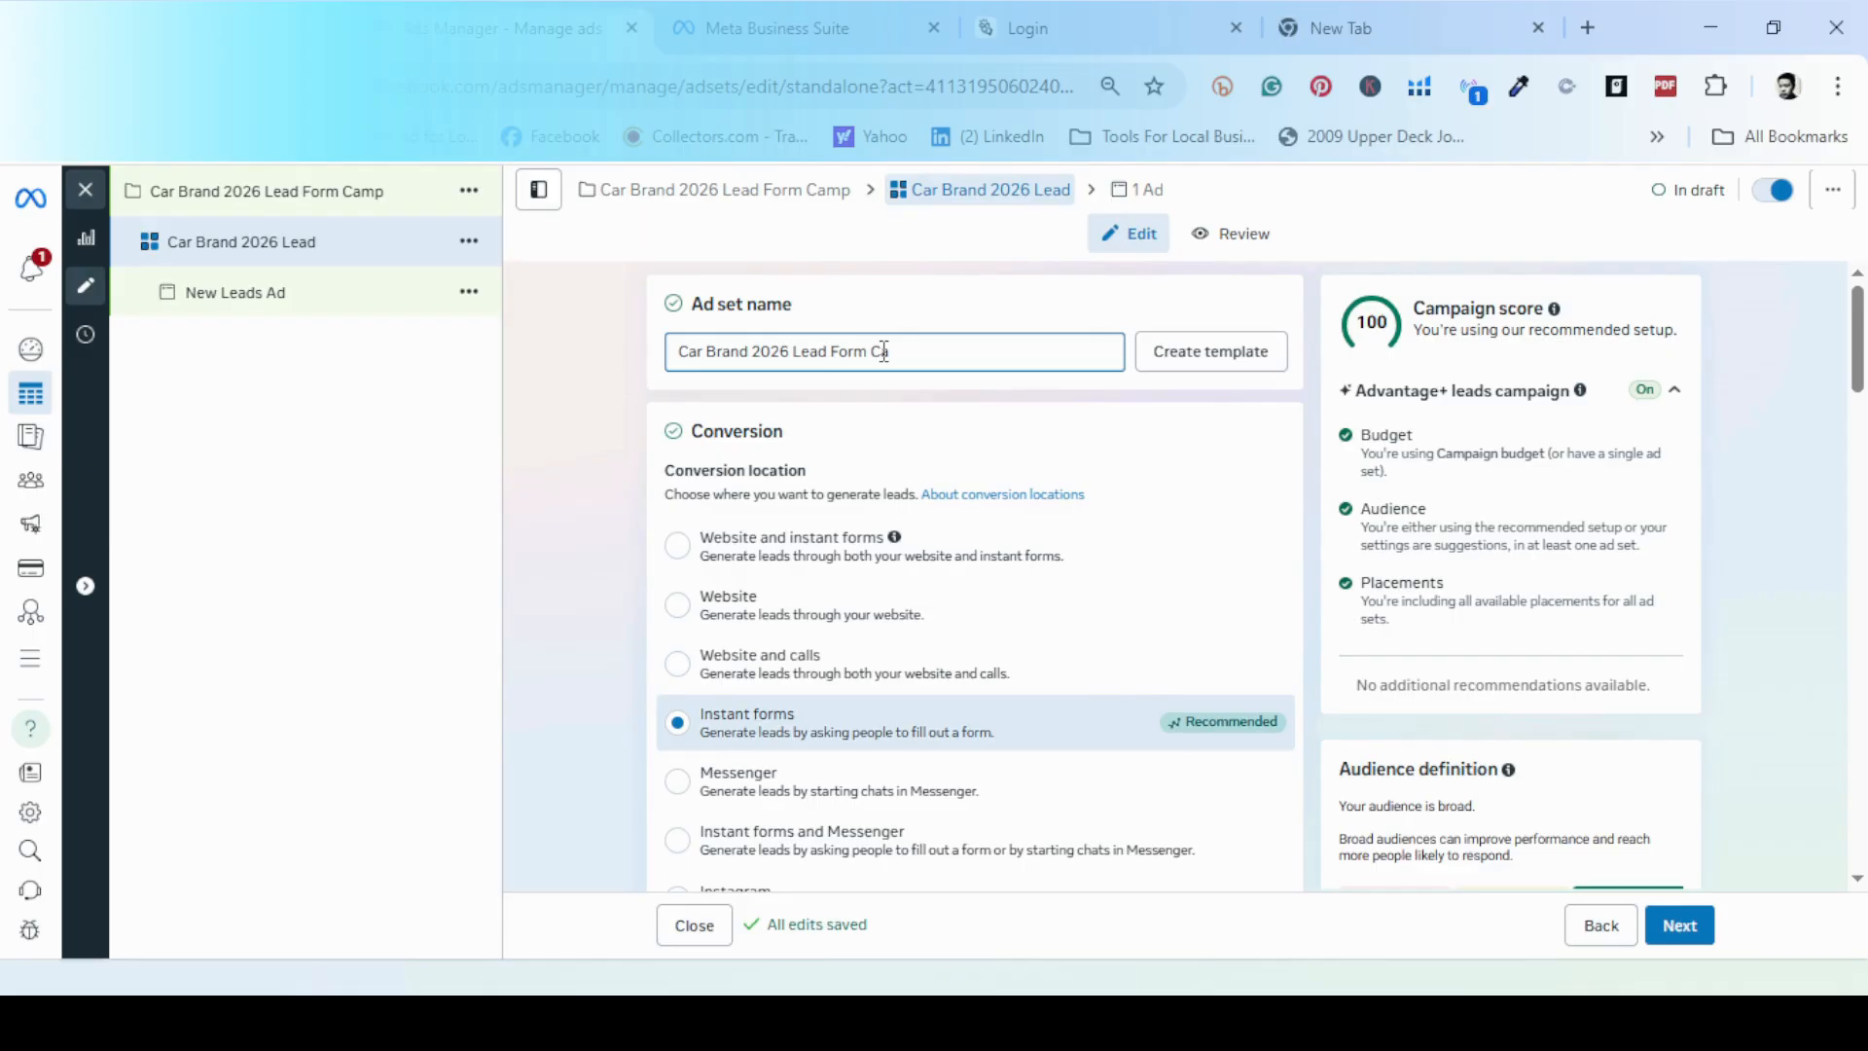
text(pm)
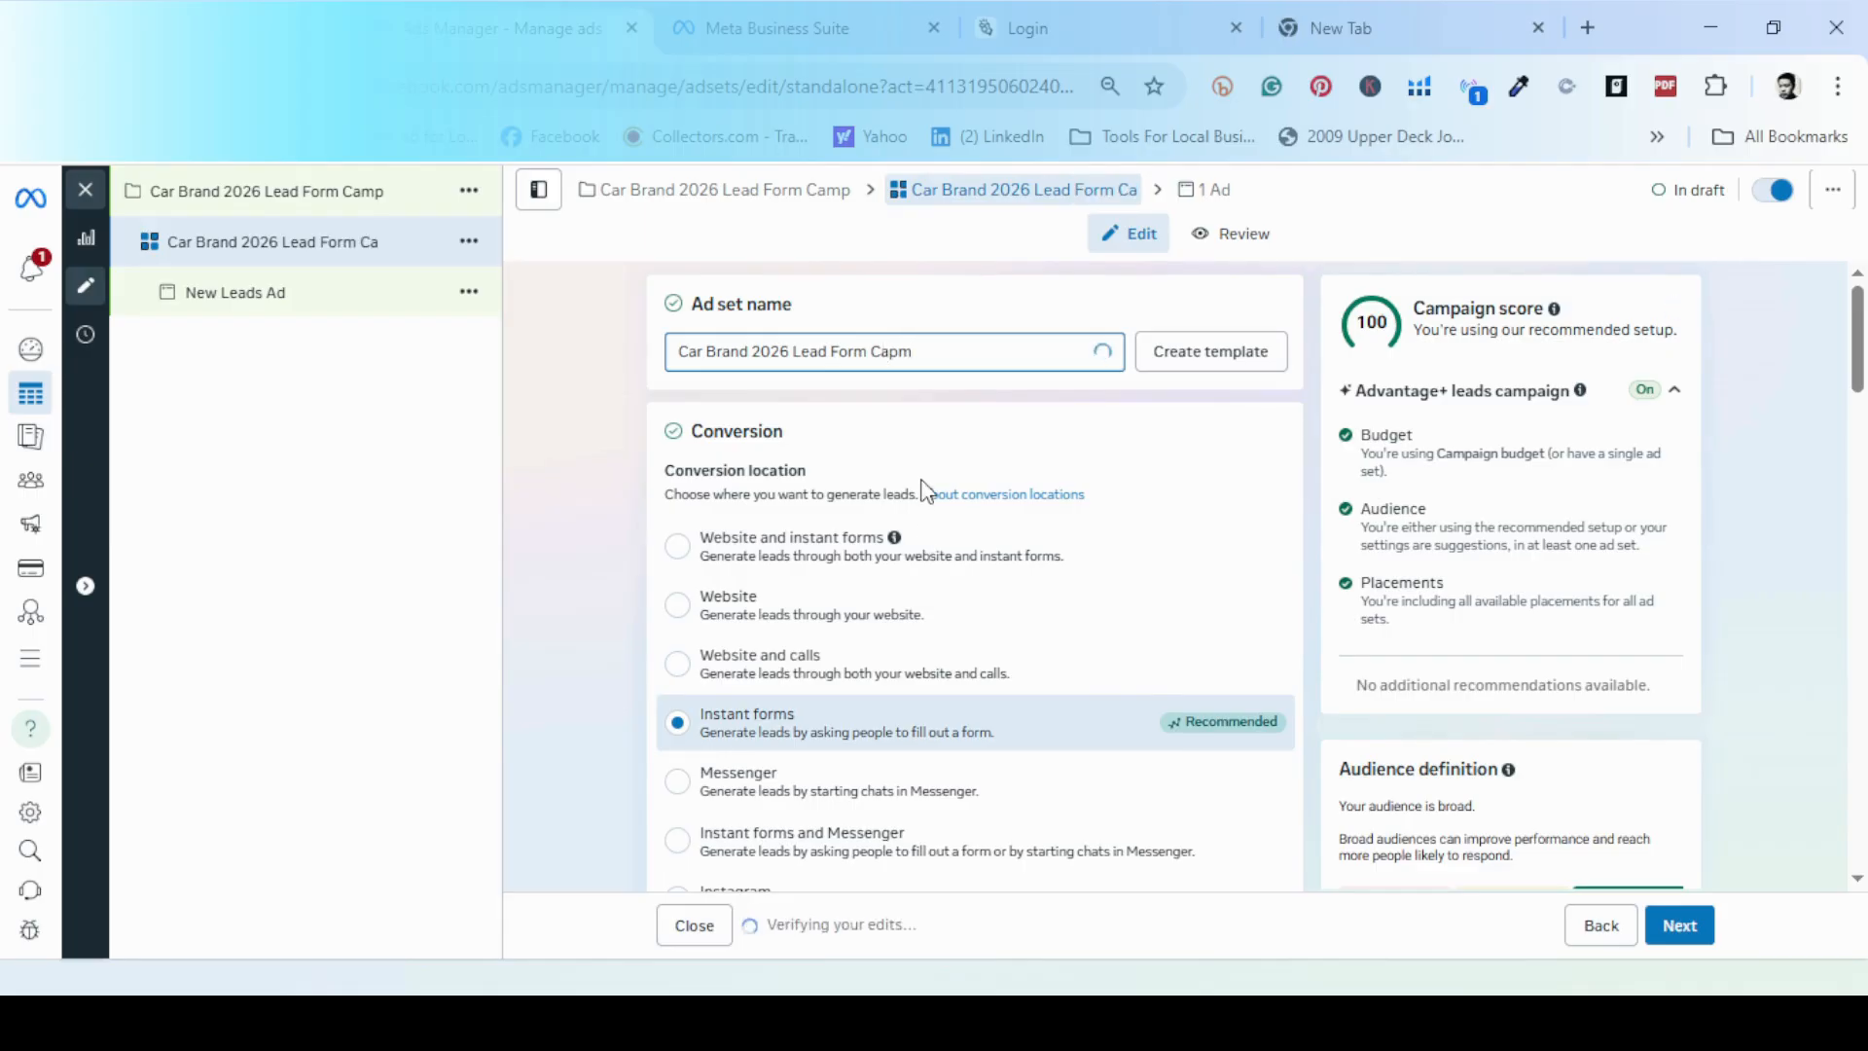
key(BackSpace)
key(BackSpace)
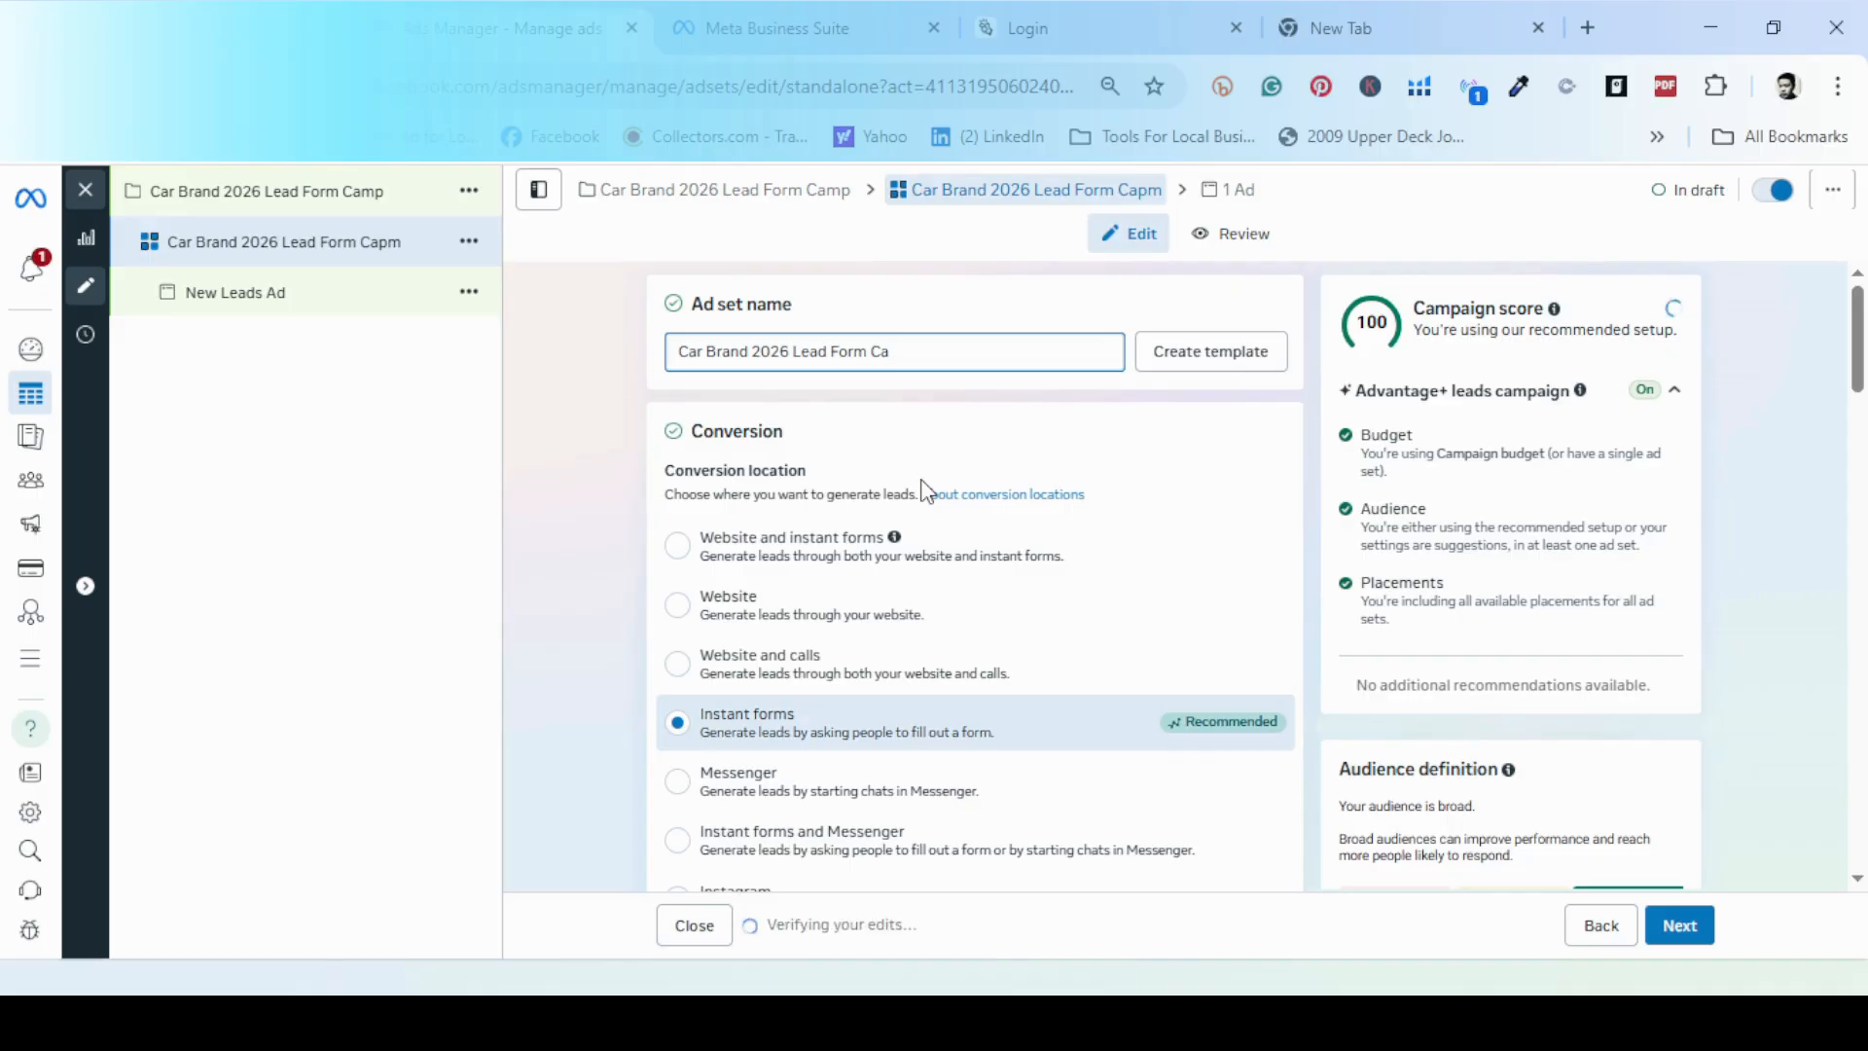
text(mp)
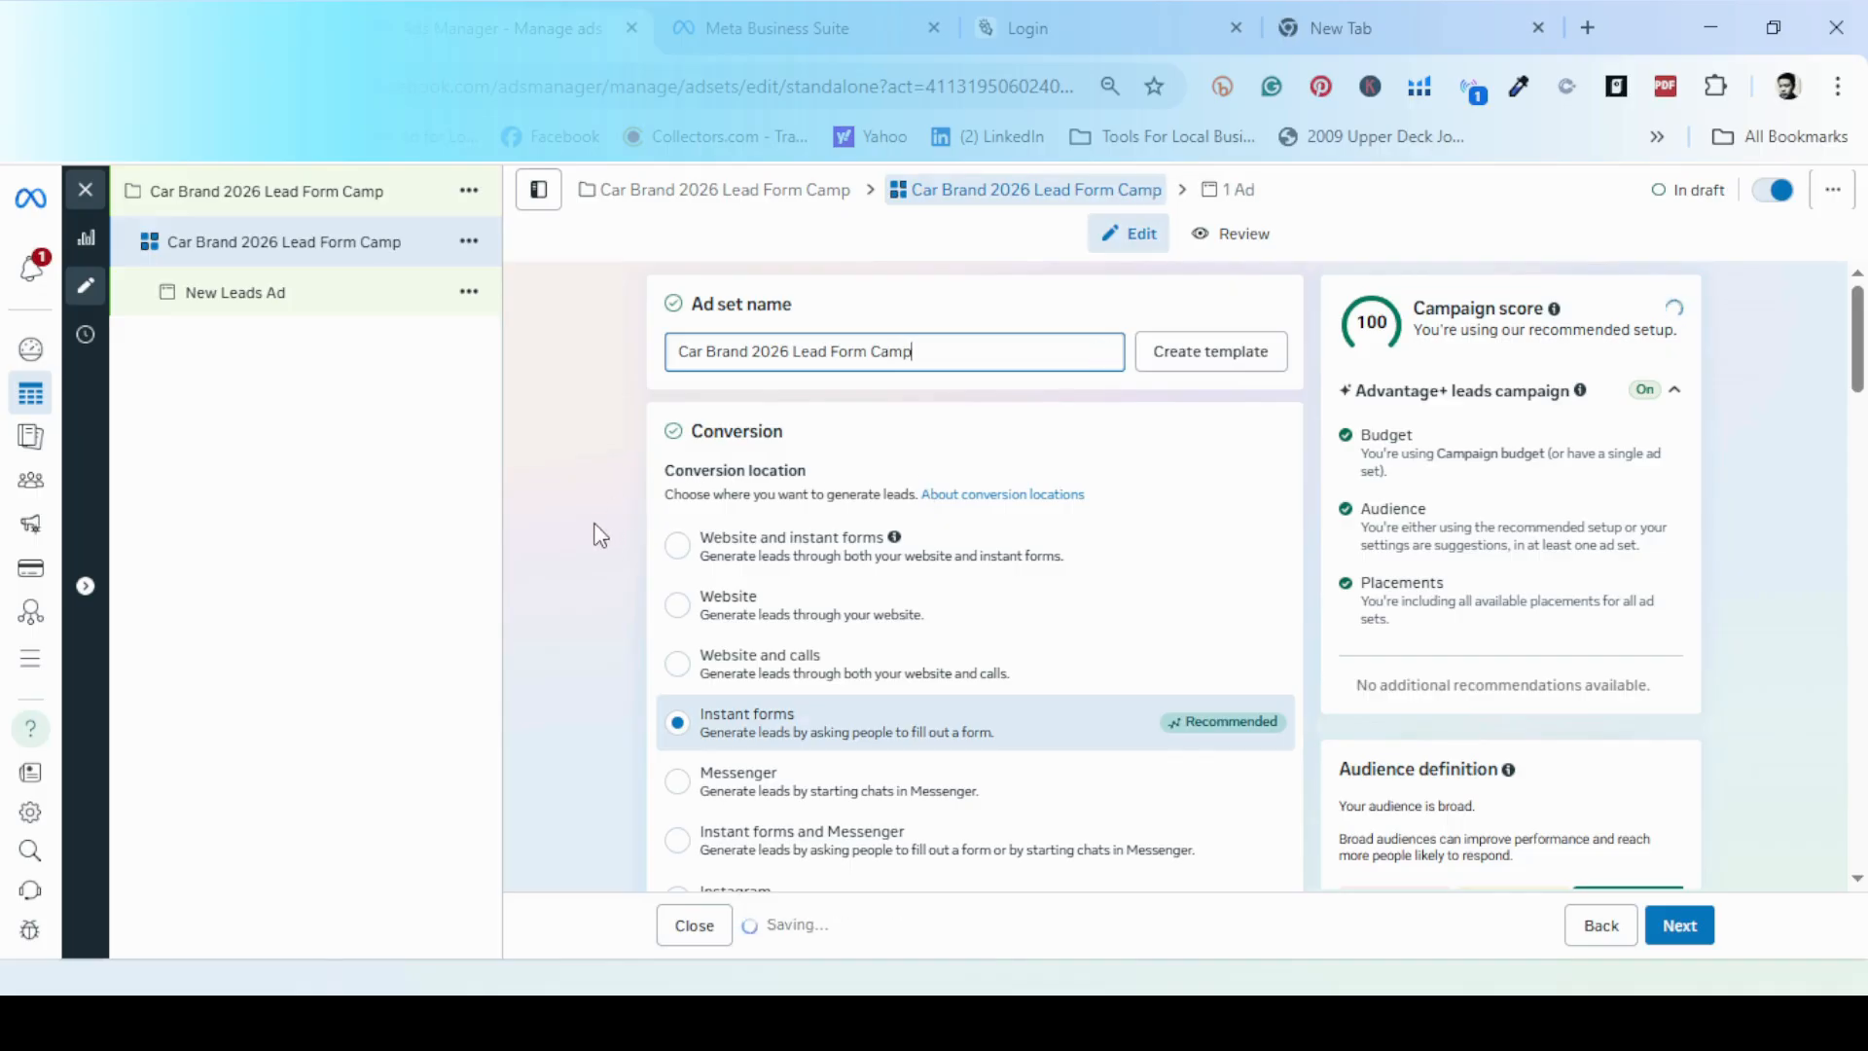
- Choose Click Ads Marketing as the Facebook Page to promote in the ad set's conversion settings
scroll(595, 574, down, 1)
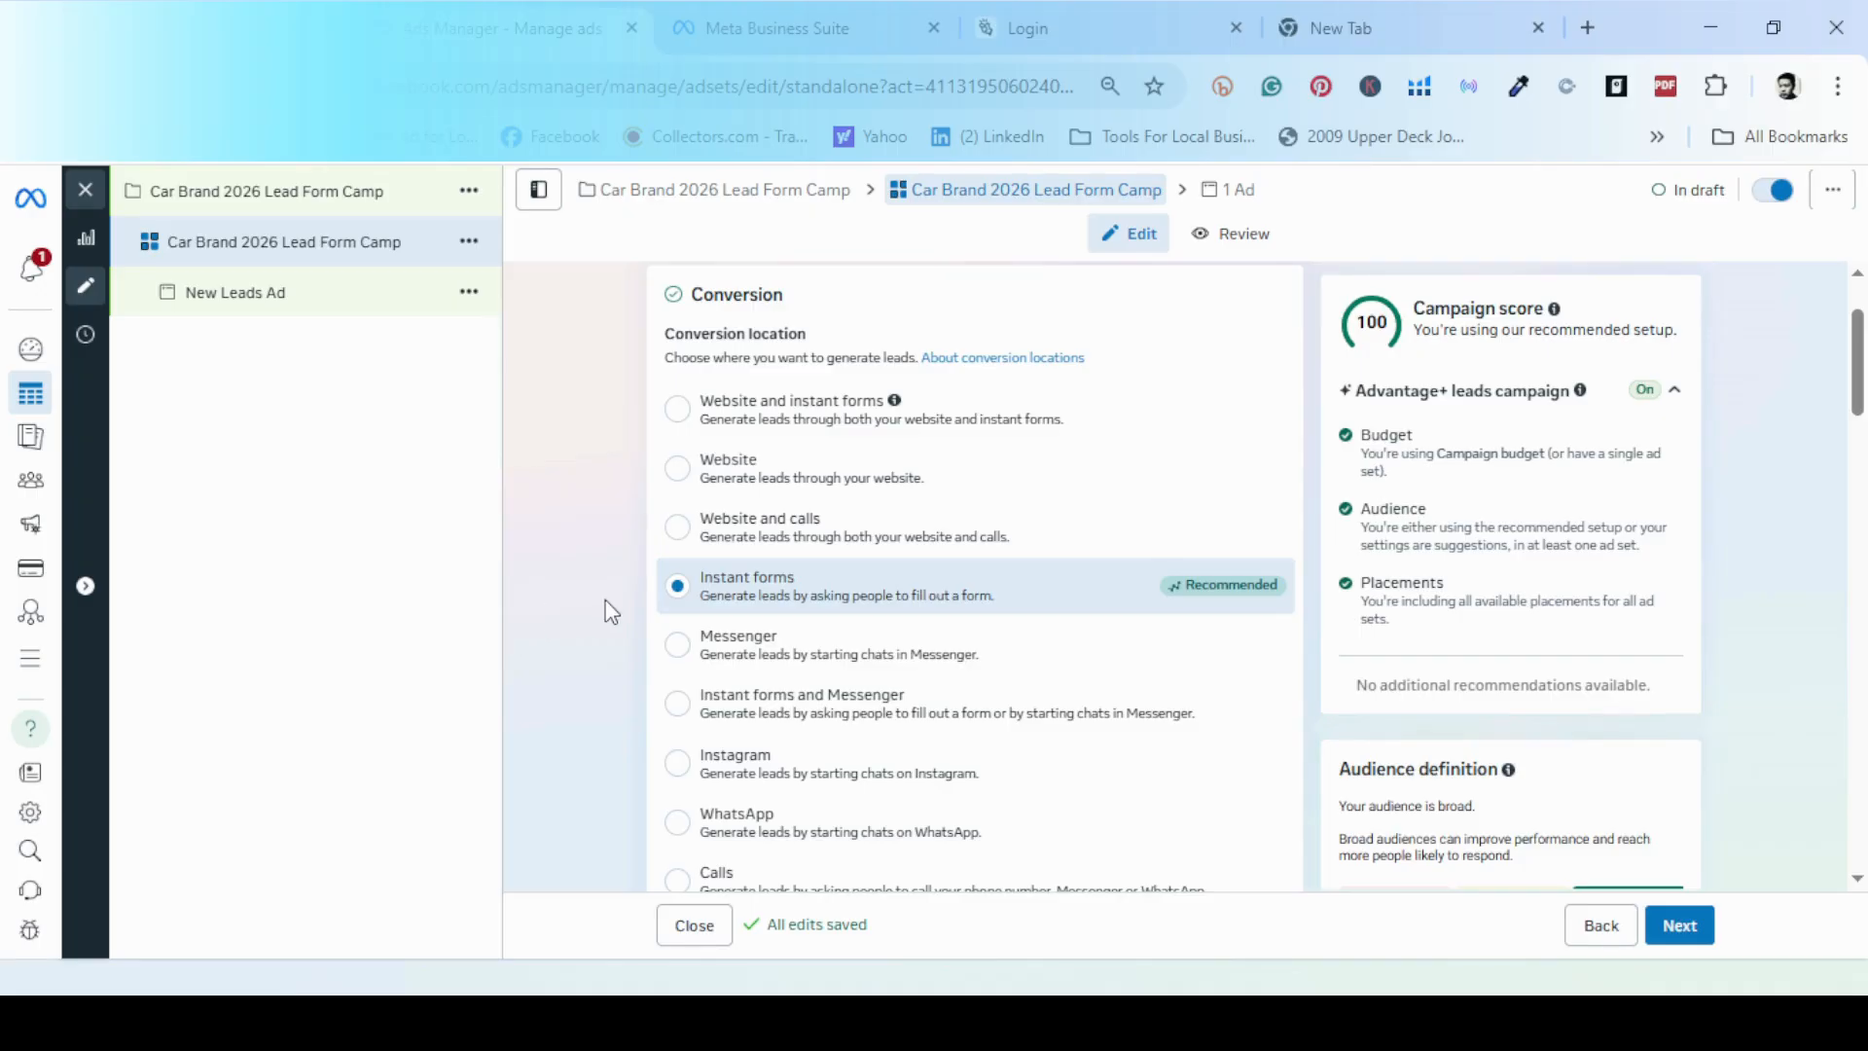
scroll(612, 611, down, 3)
scroll(613, 615, down, 1)
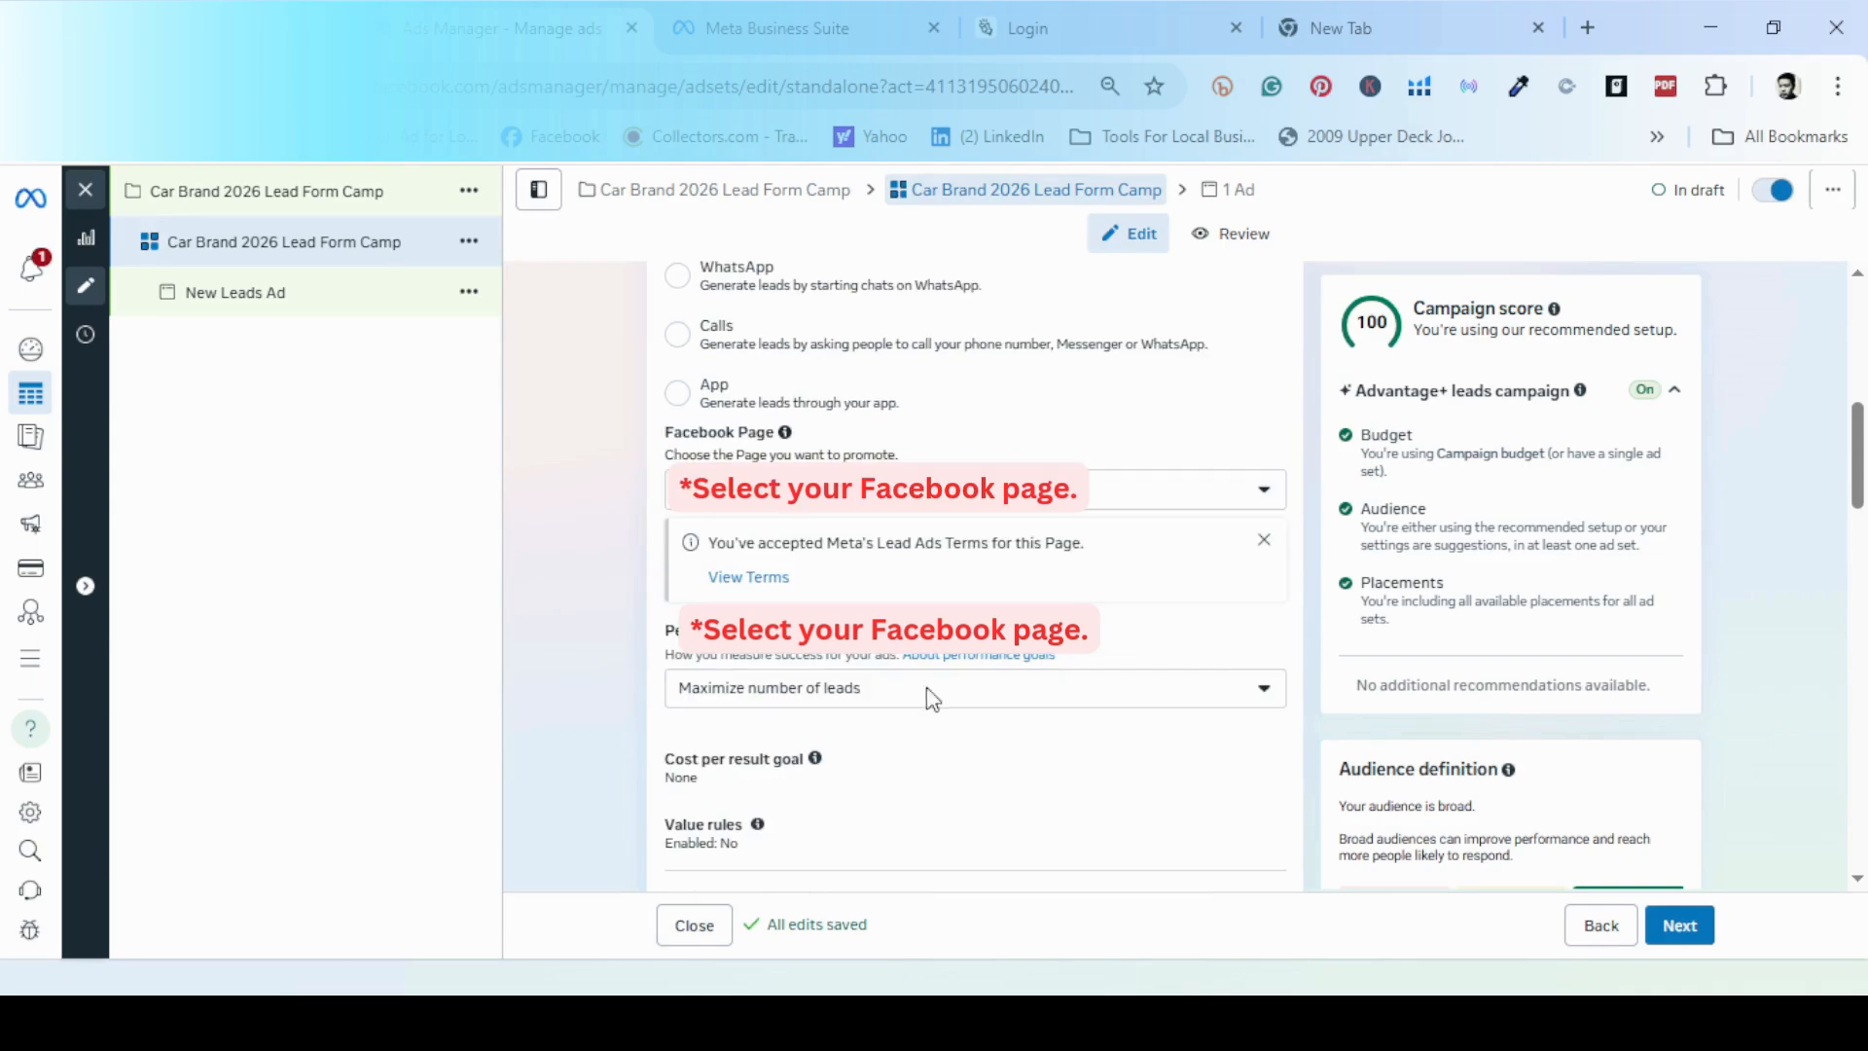
click(1212, 510)
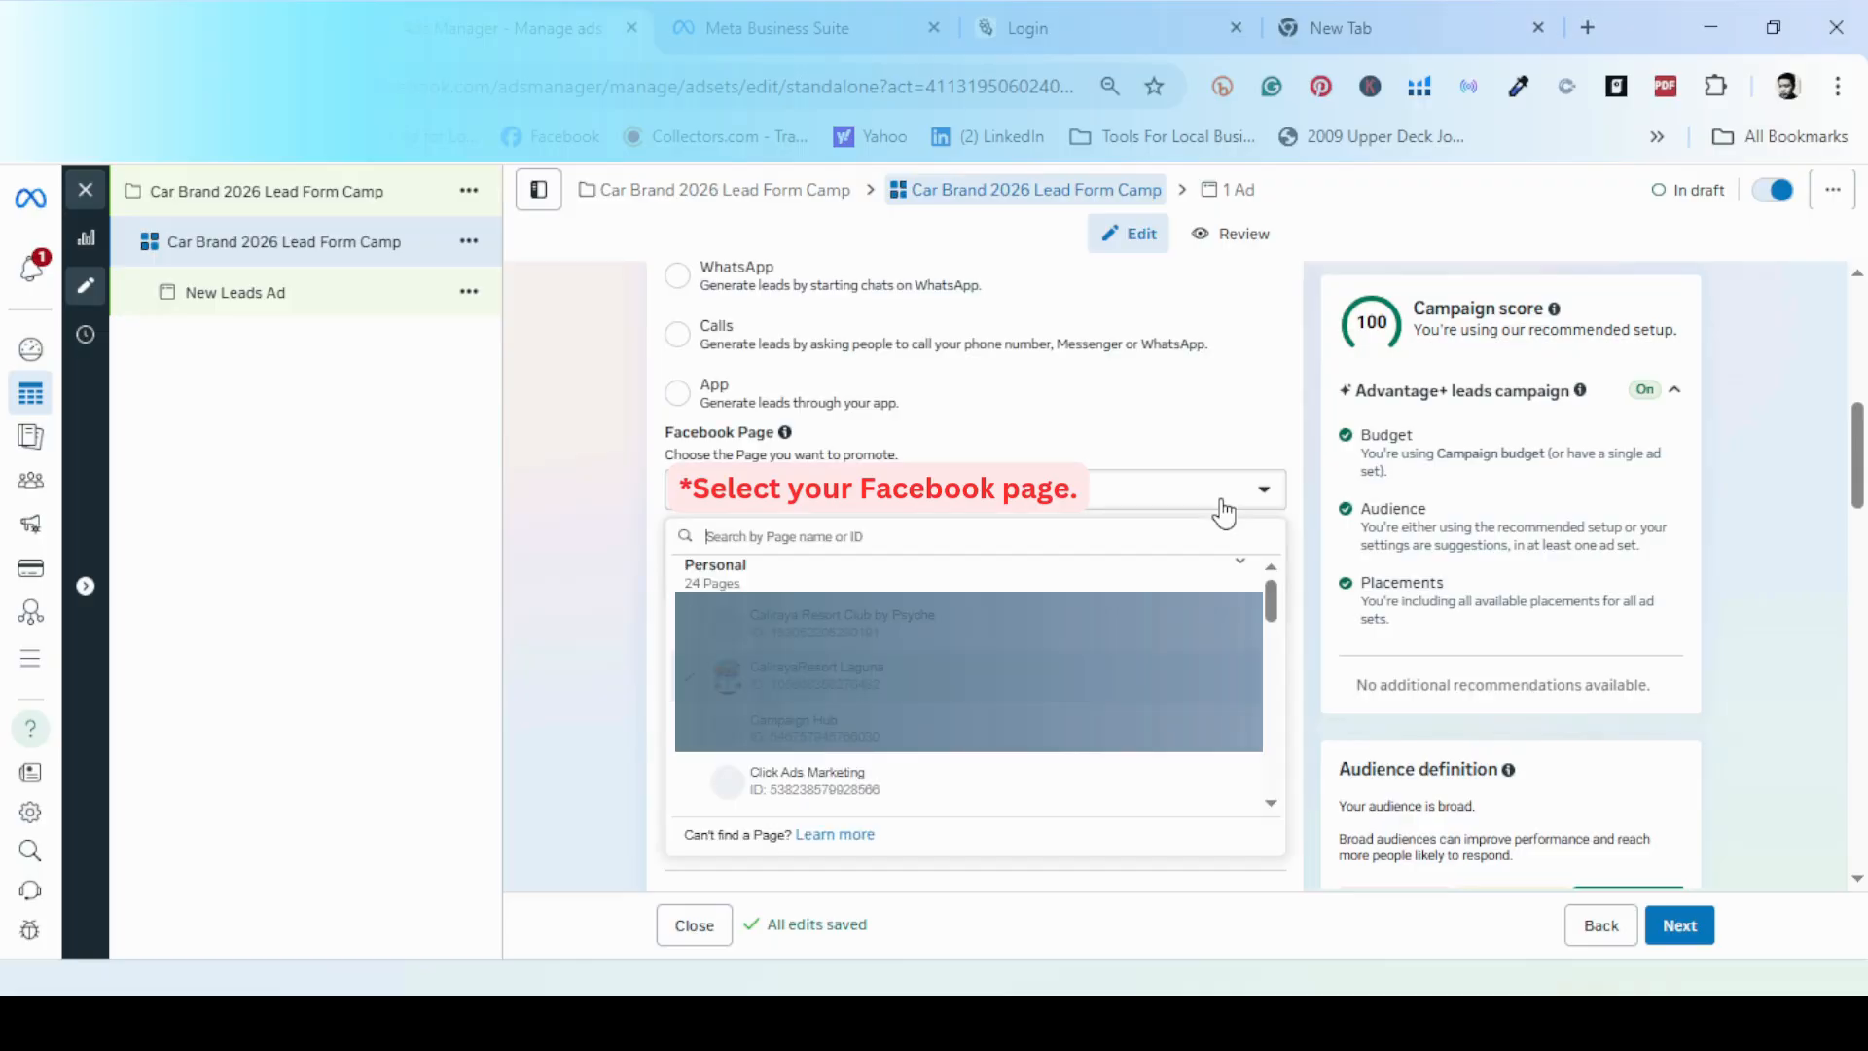
click(978, 799)
scroll(605, 688, up, 1)
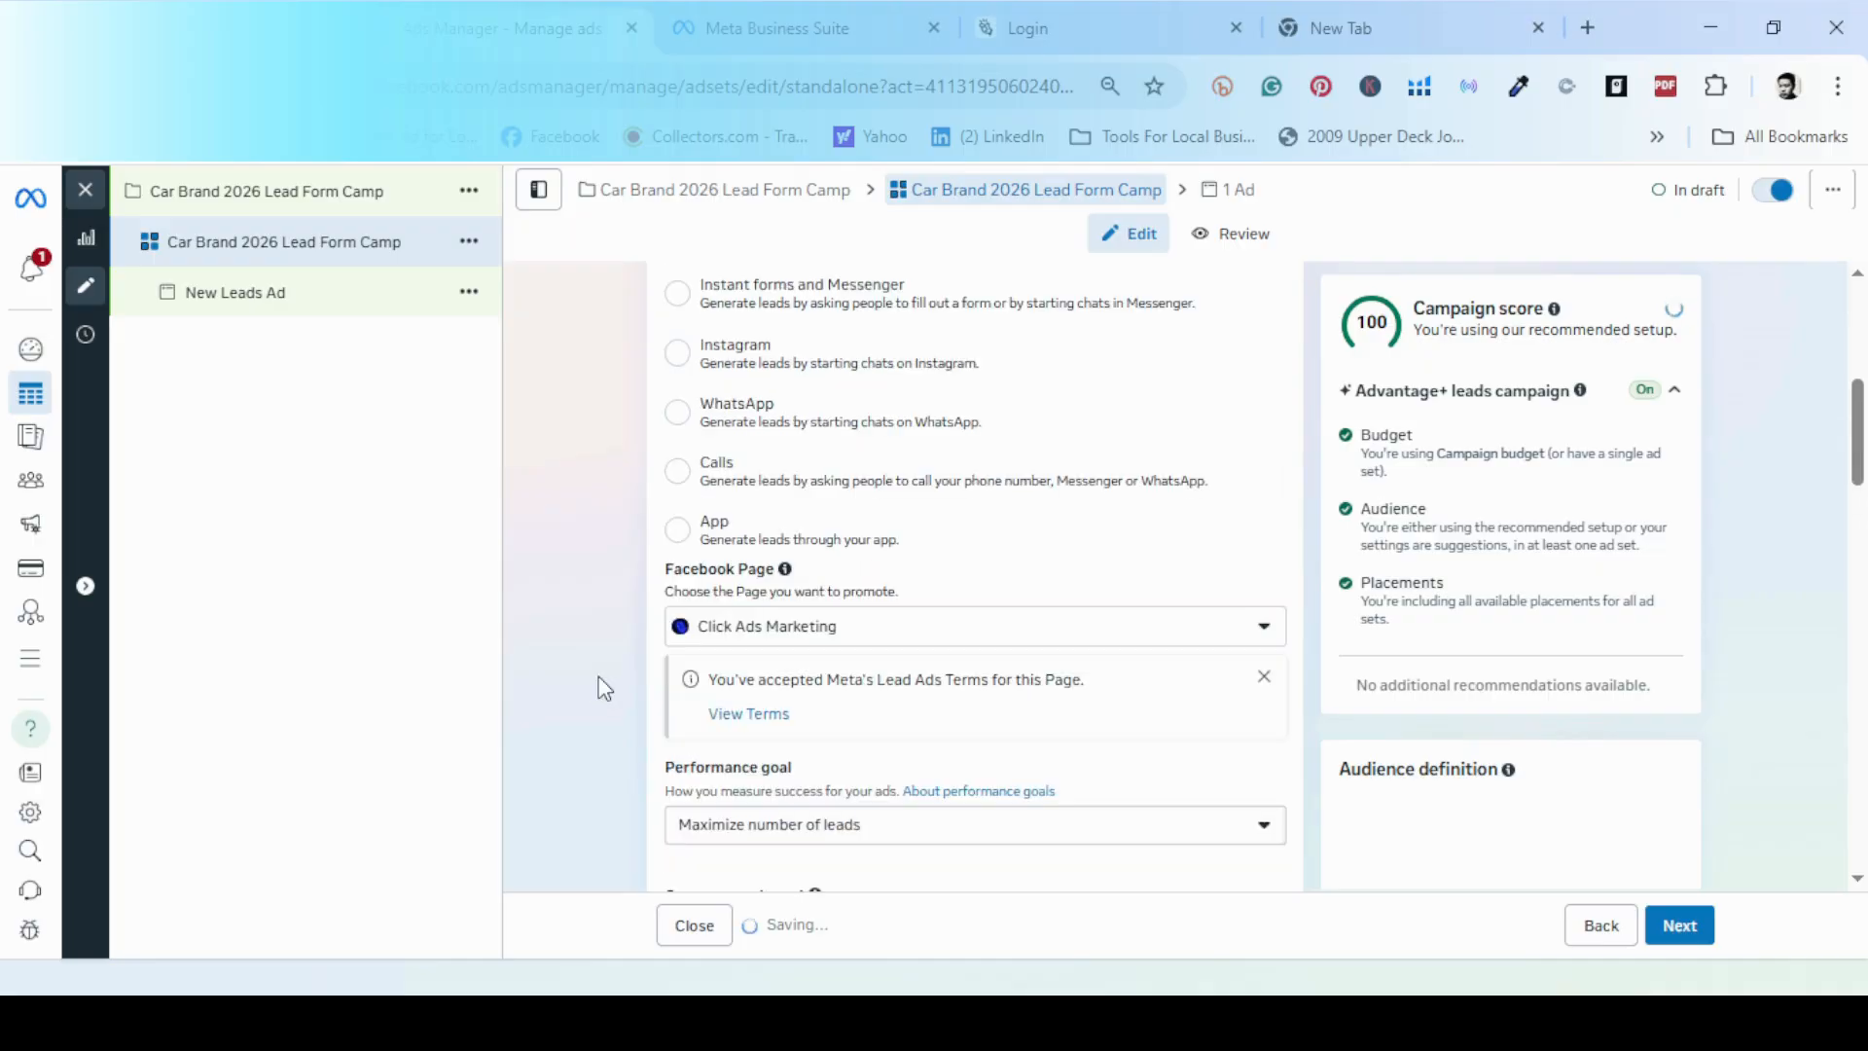
- Review the available performance goals for the ad set without changing the selected goal
scroll(604, 688, down, 4)
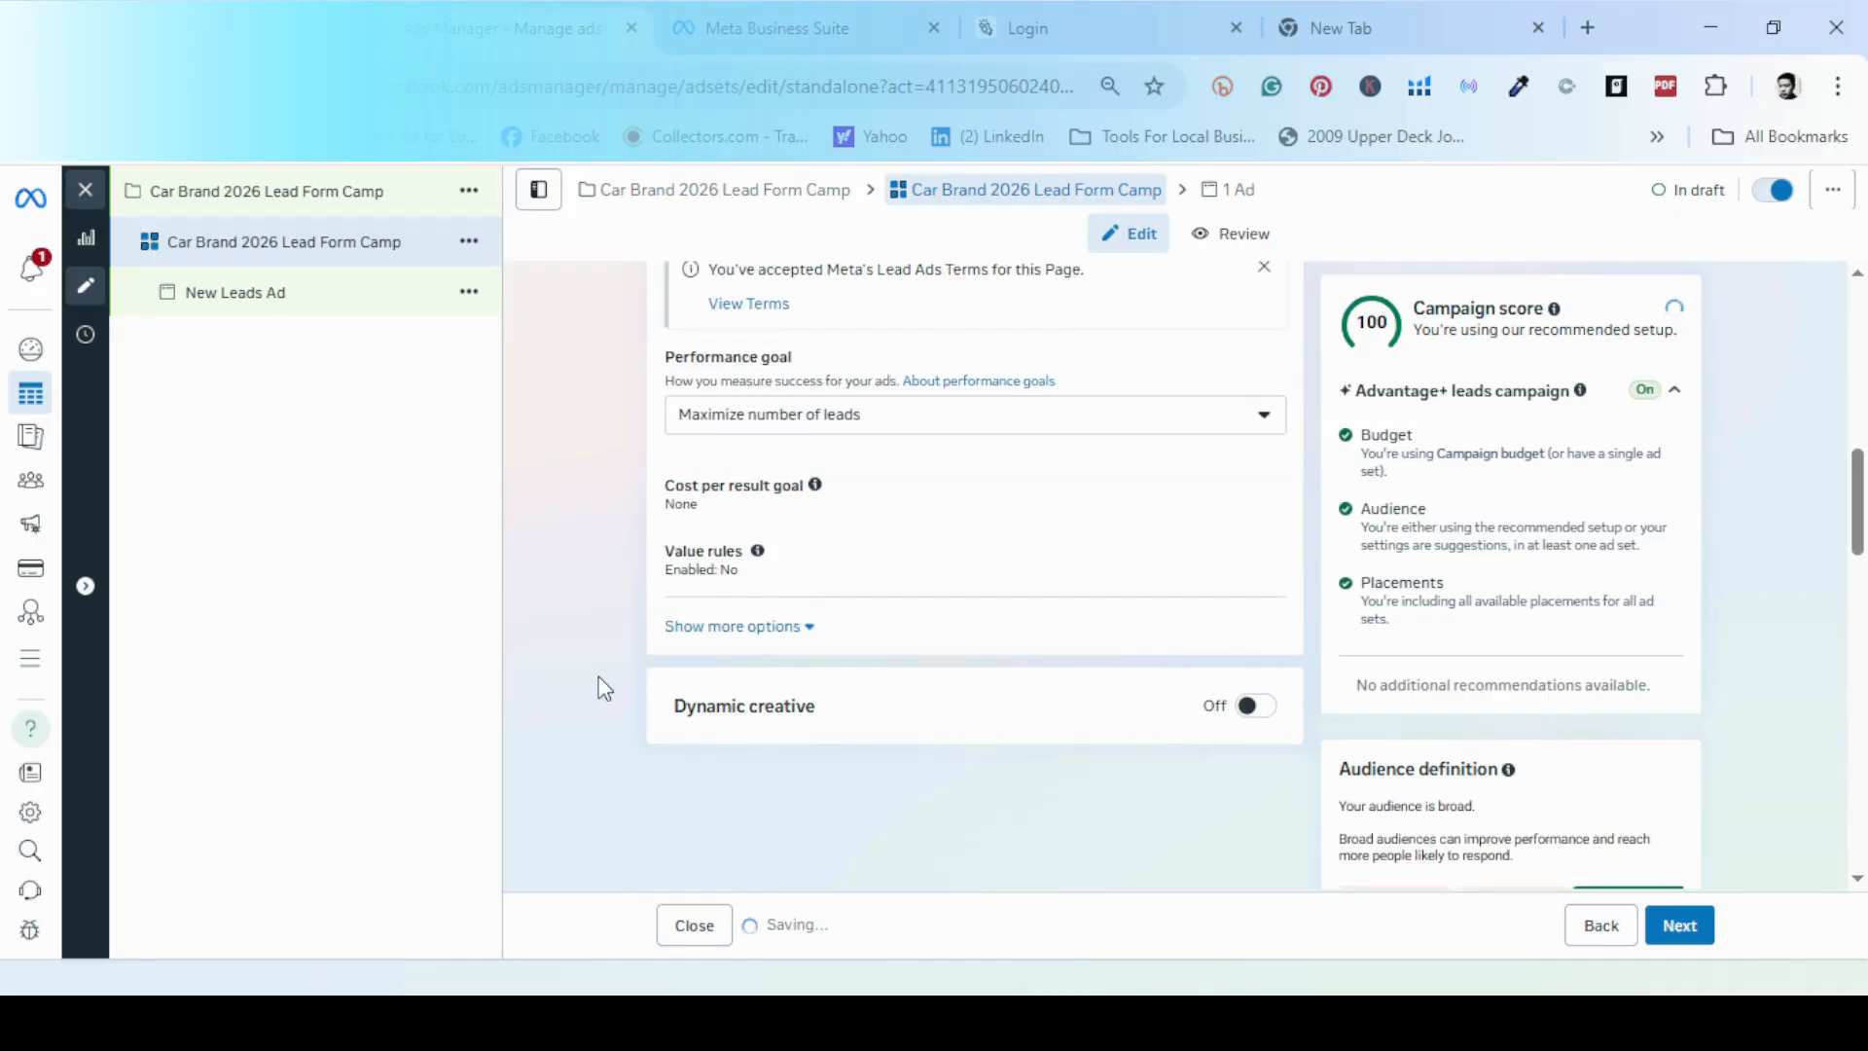
click(1200, 437)
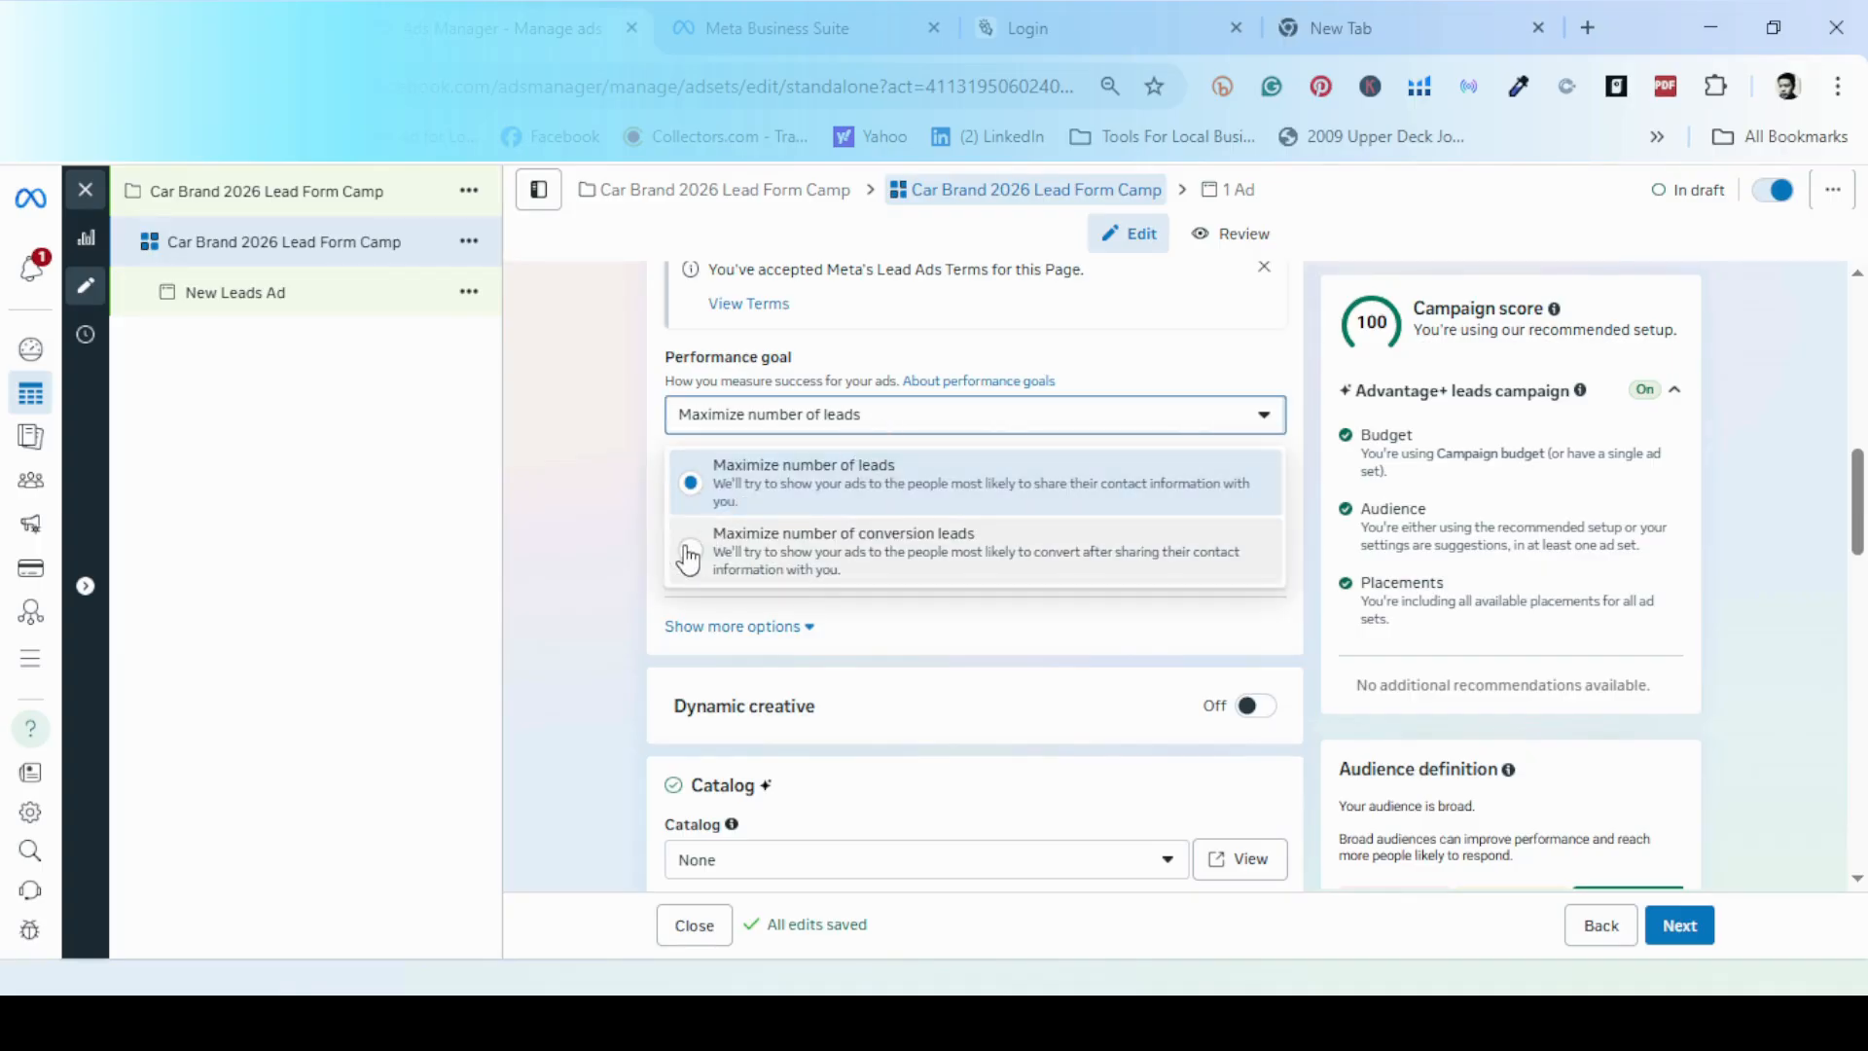
click(569, 542)
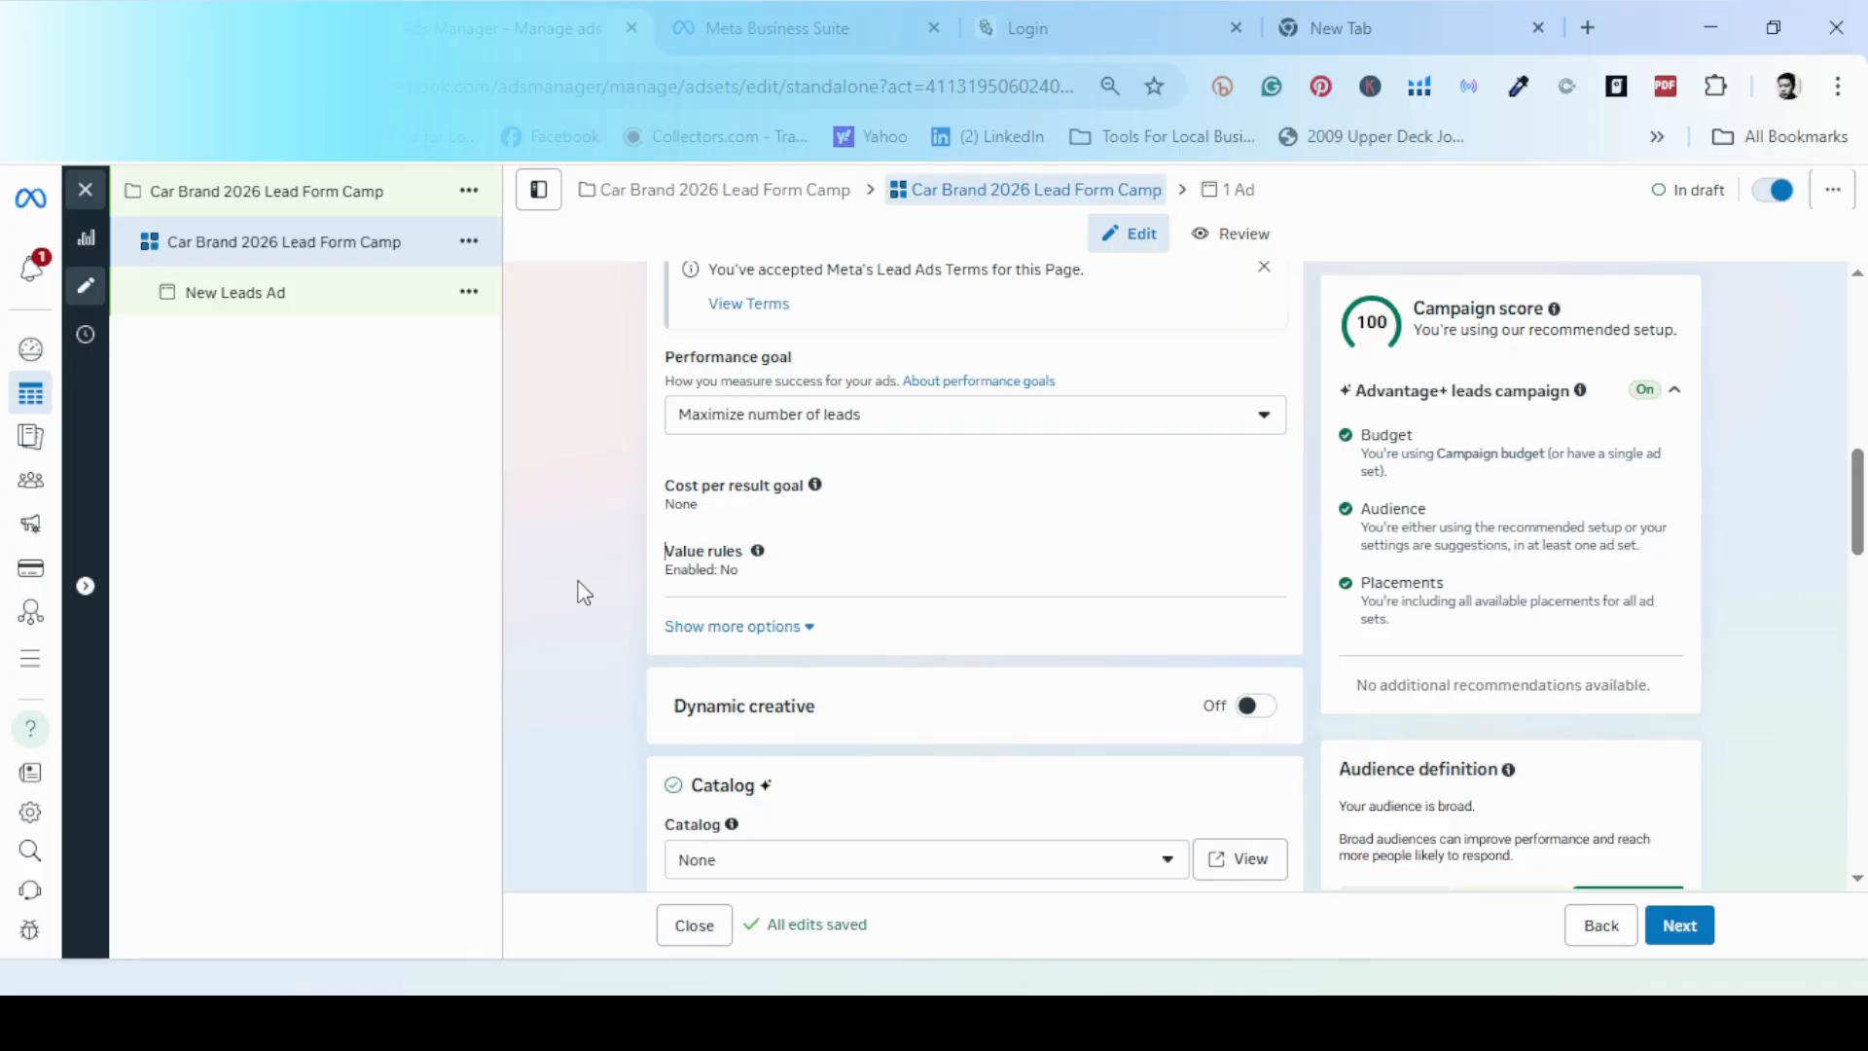
scroll(582, 592, down, 1)
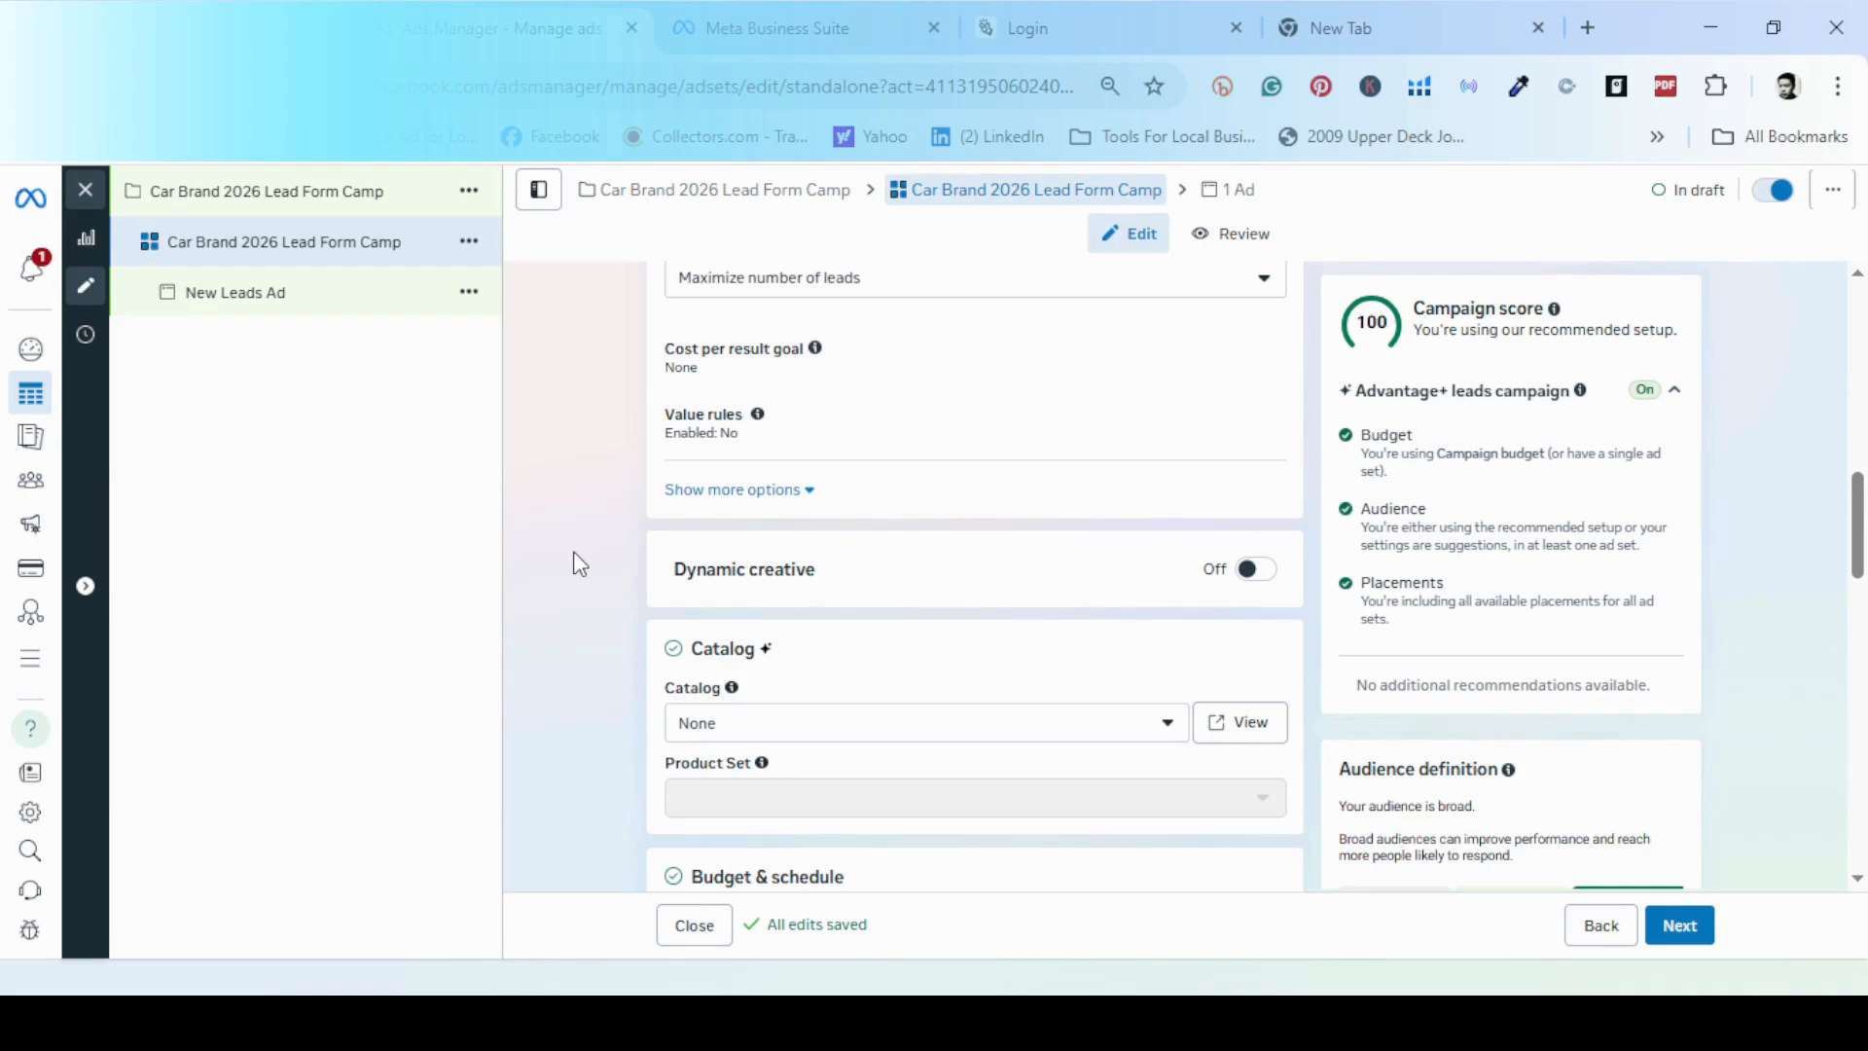
- Schedule the ad set to start on March 4, 2026 at 12:00 AM
scroll(574, 553, down, 2)
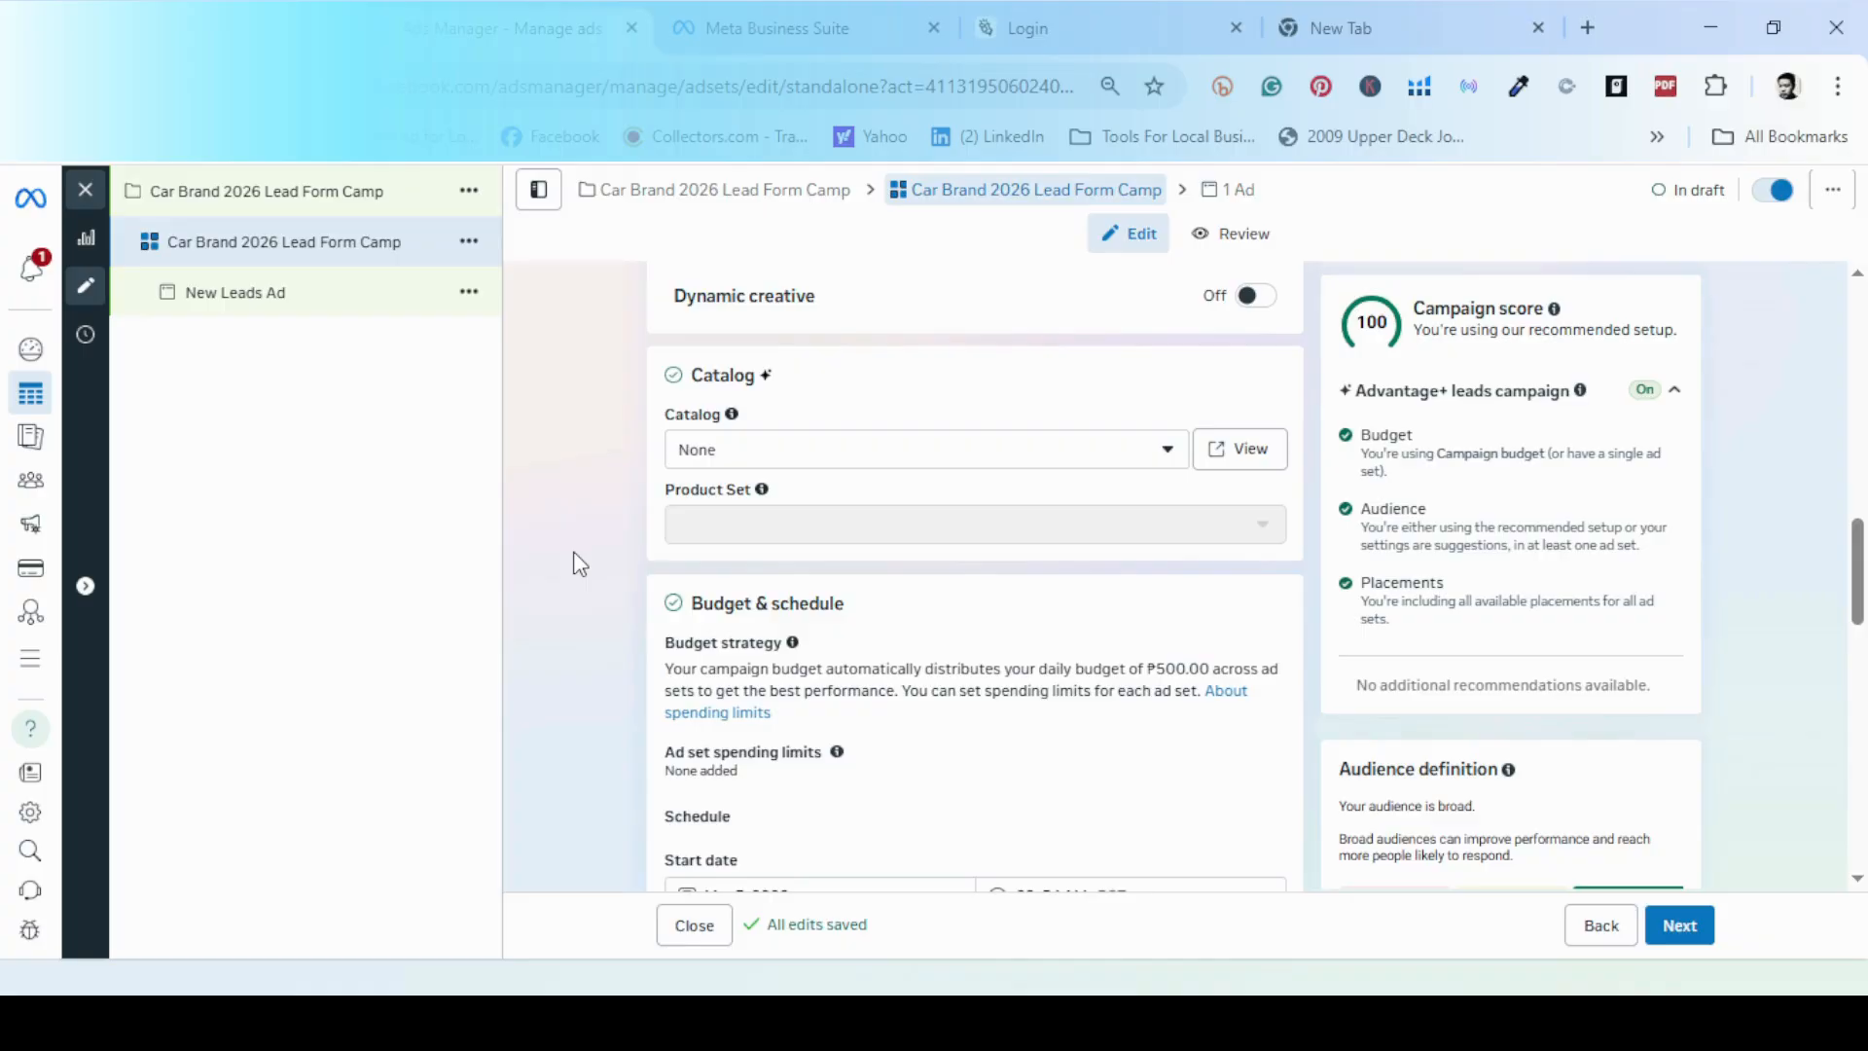
scroll(580, 564, up, 1)
scroll(580, 564, down, 4)
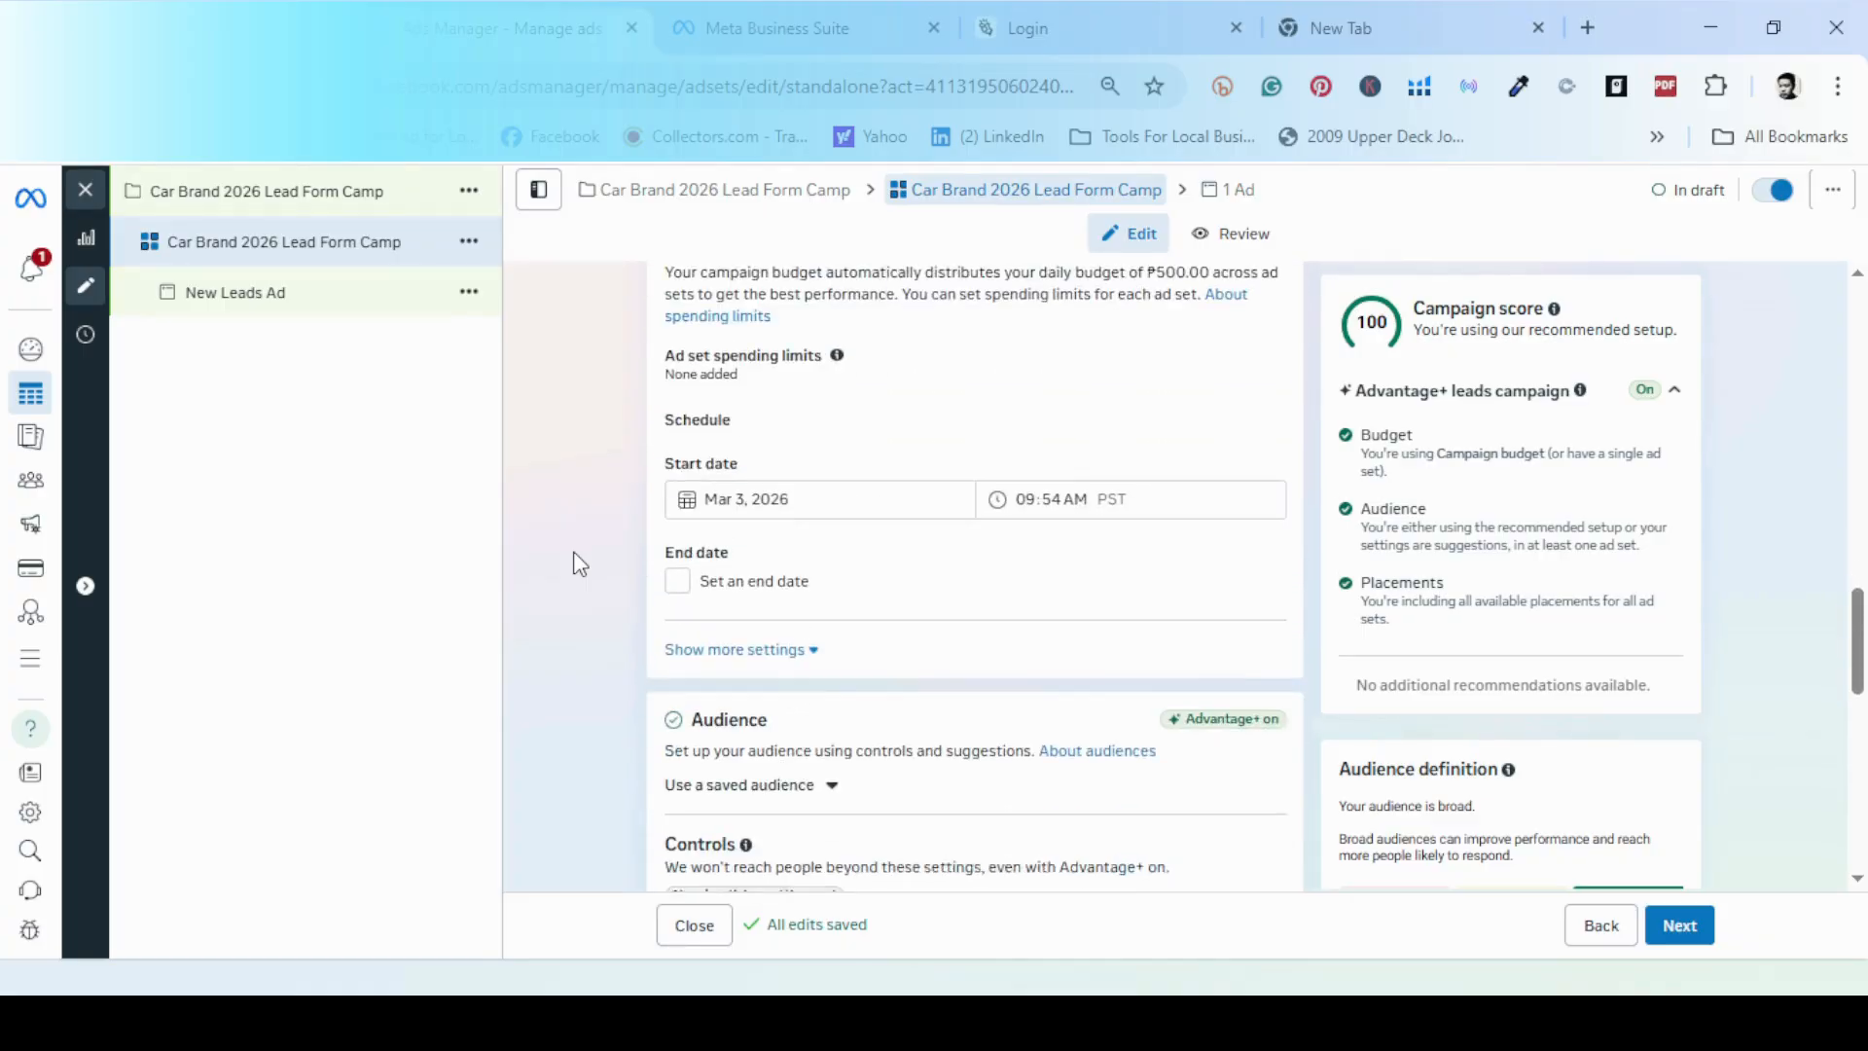
click(779, 486)
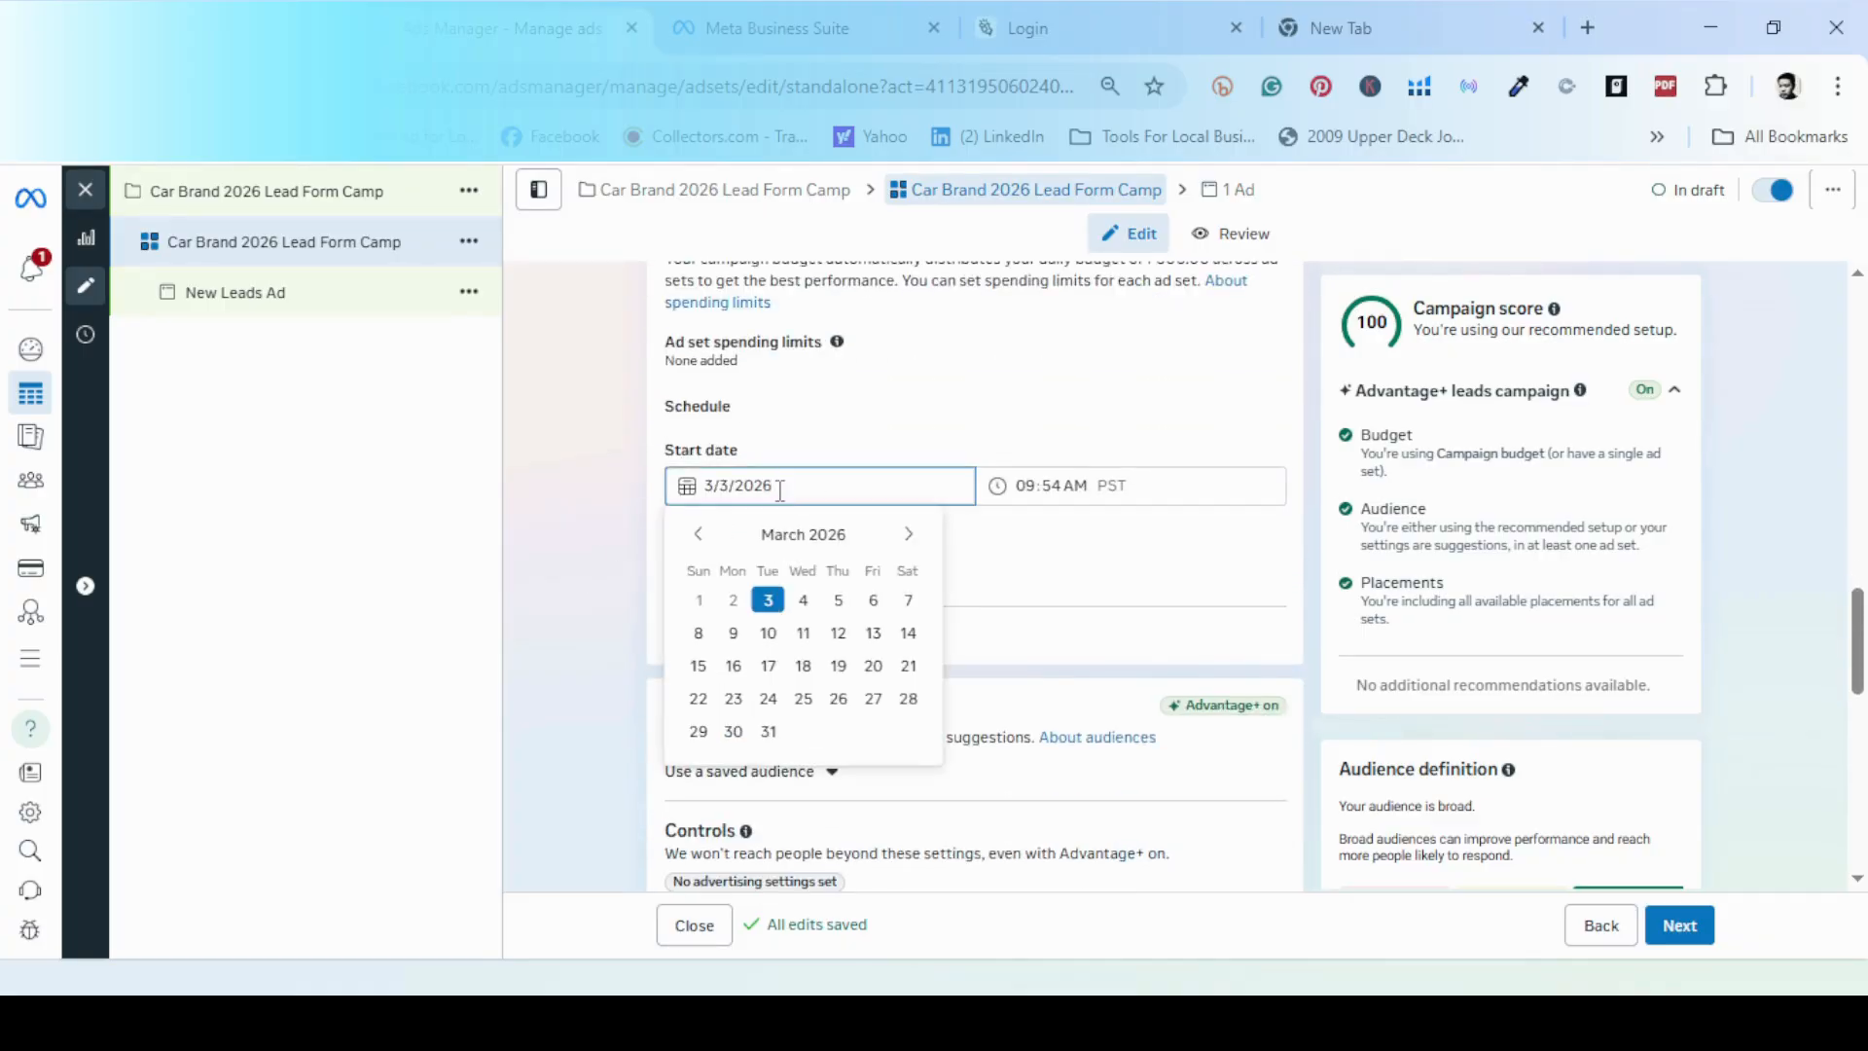
click(807, 608)
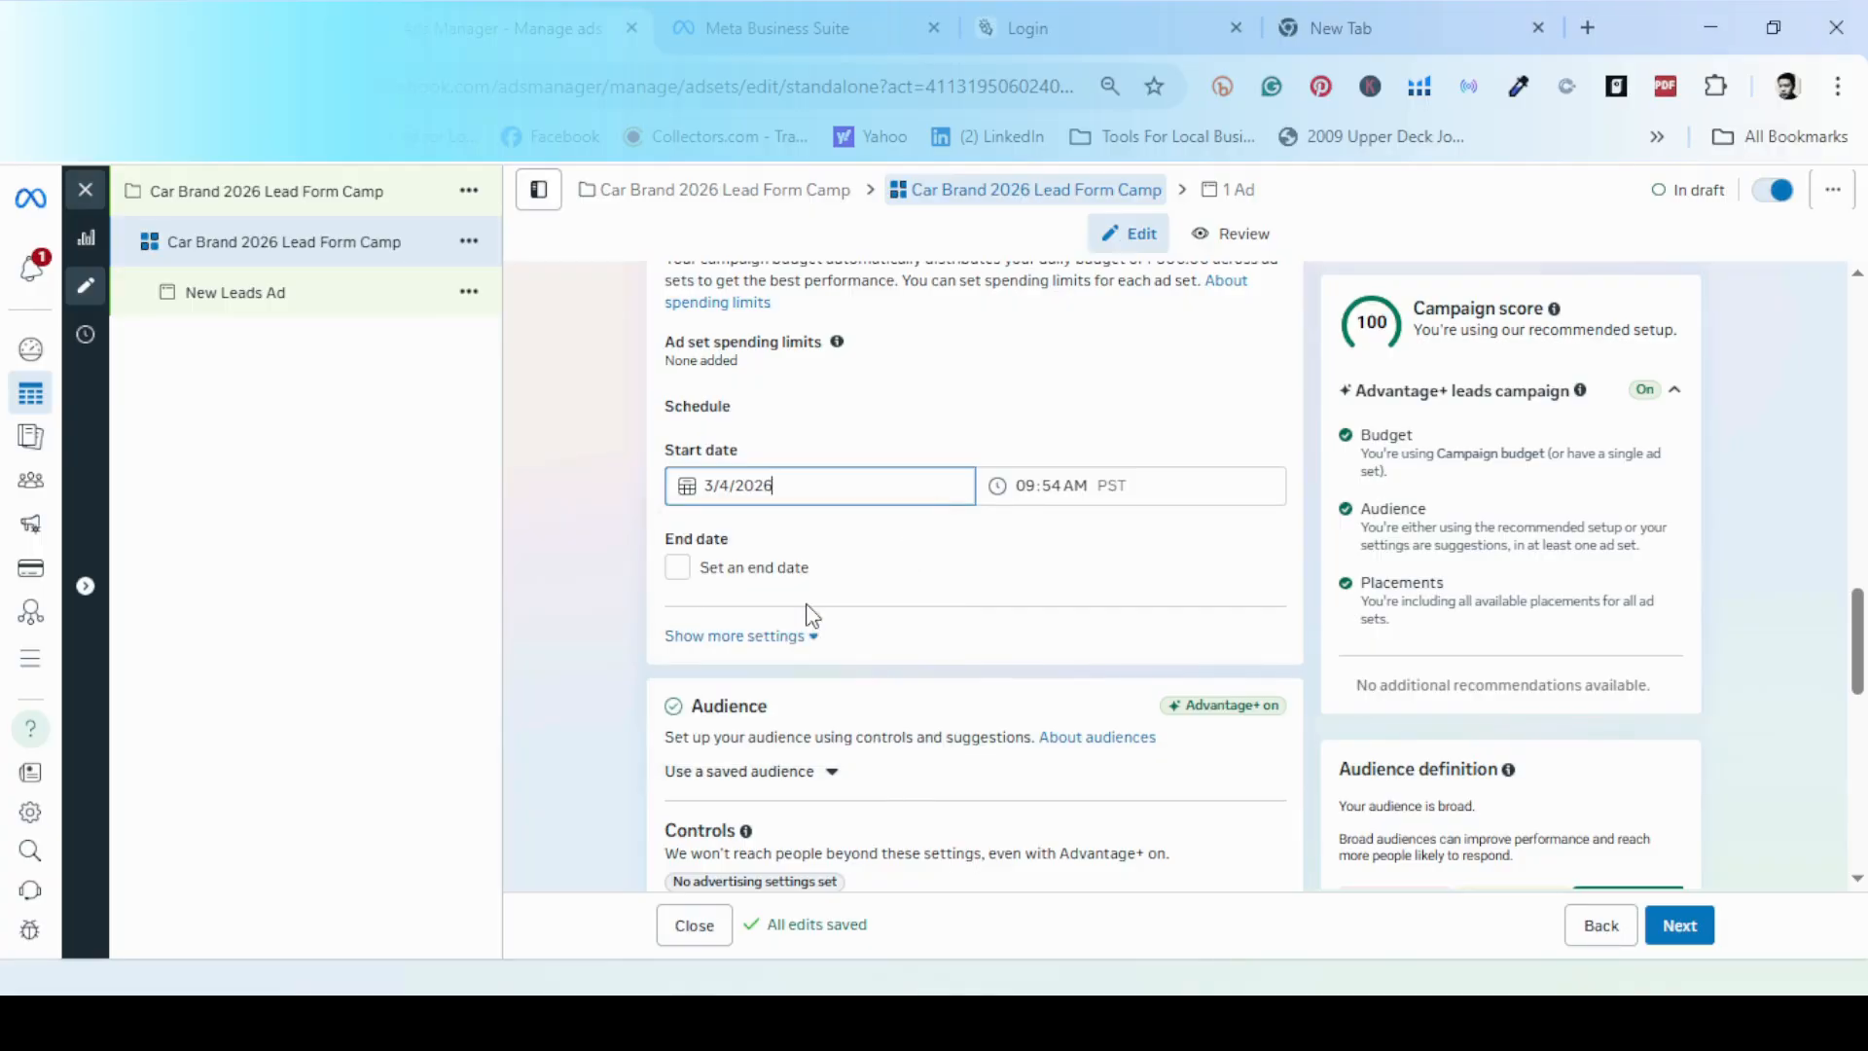
click(1030, 488)
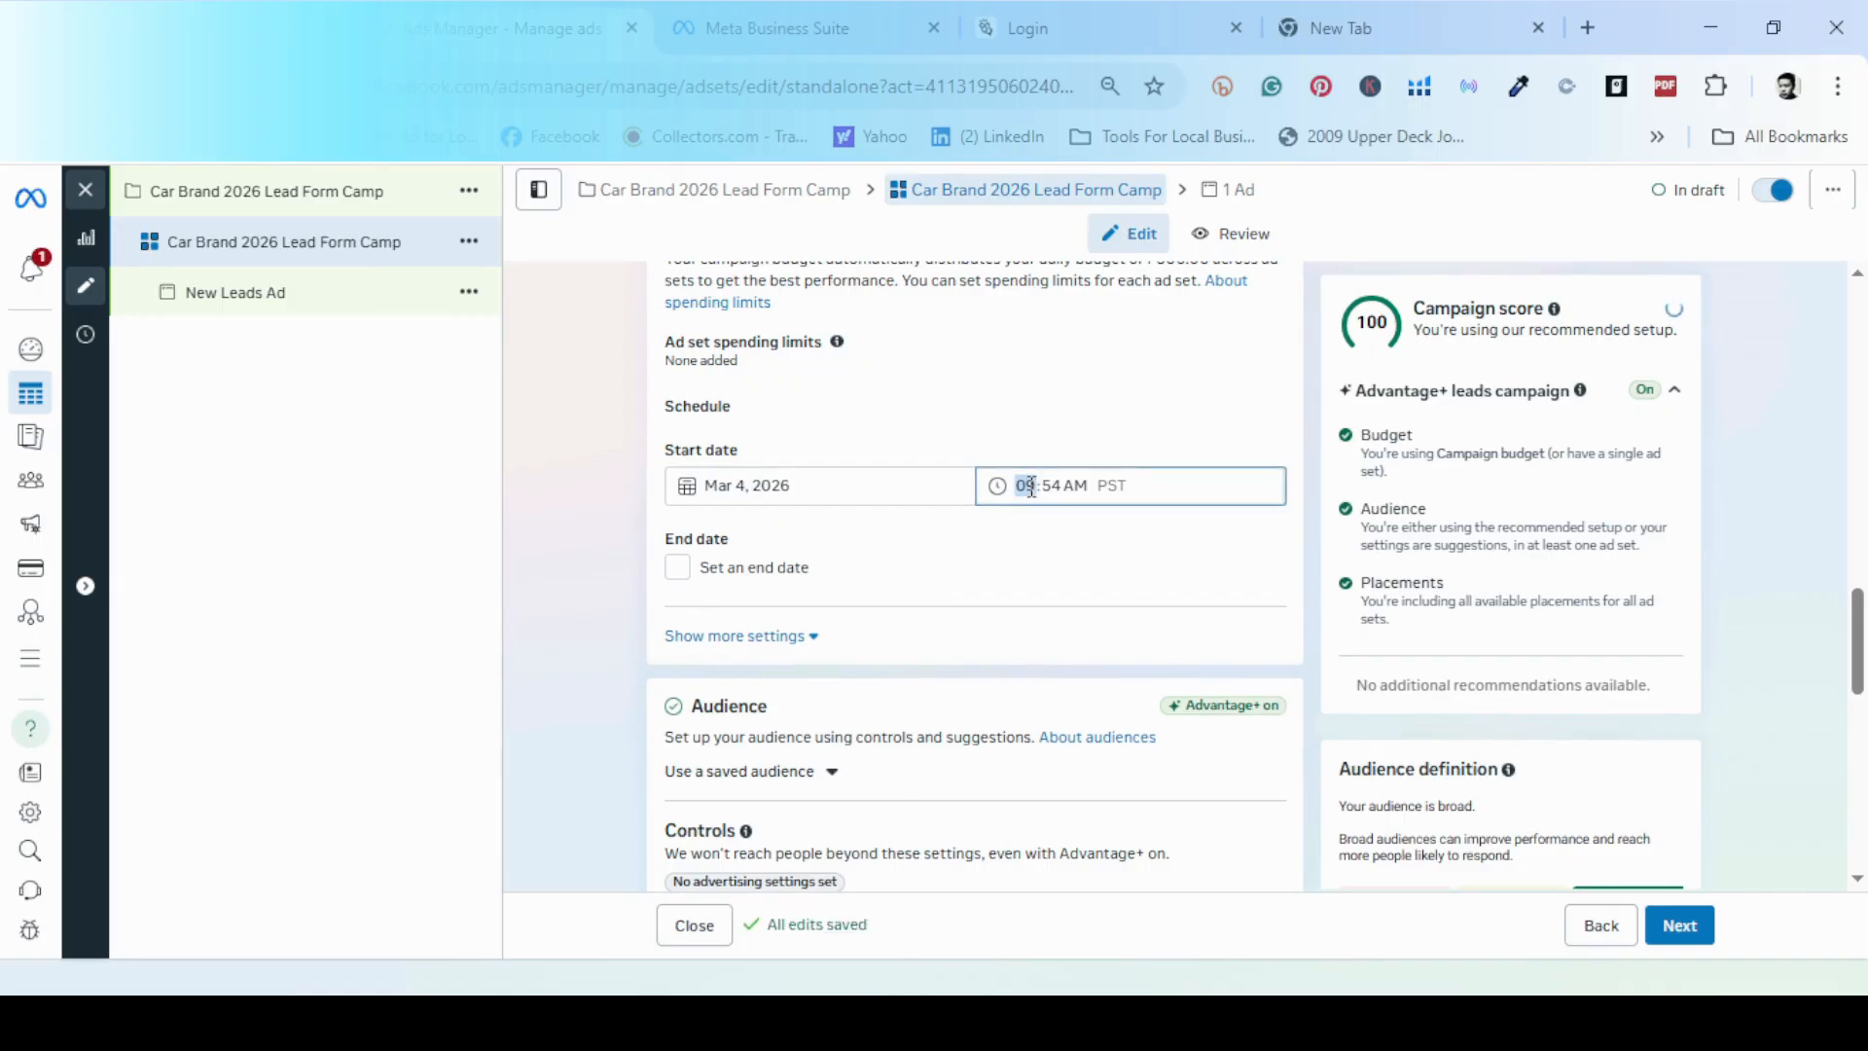
text(12)
click(1068, 486)
click(1060, 488)
text(00)
click(1059, 431)
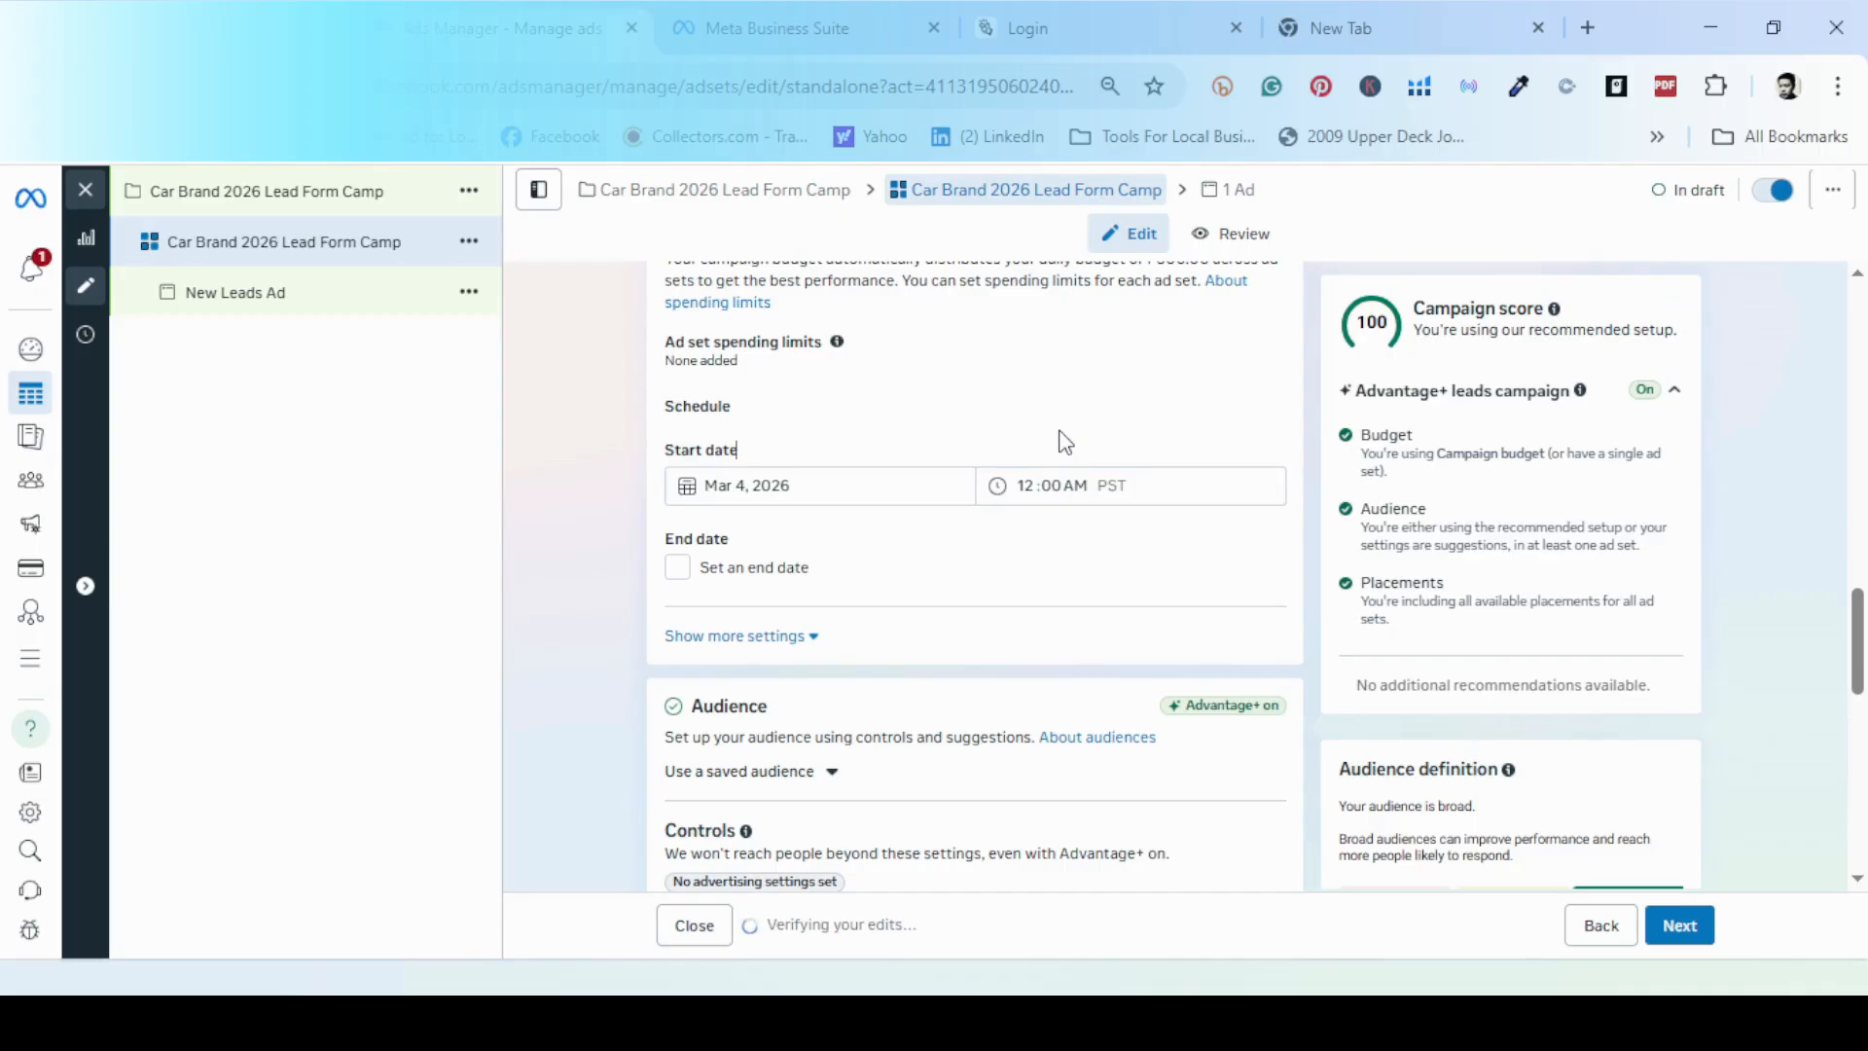
- Add an end date to the ad set schedule of March 11, 2026 at 11:00 PM
click(679, 569)
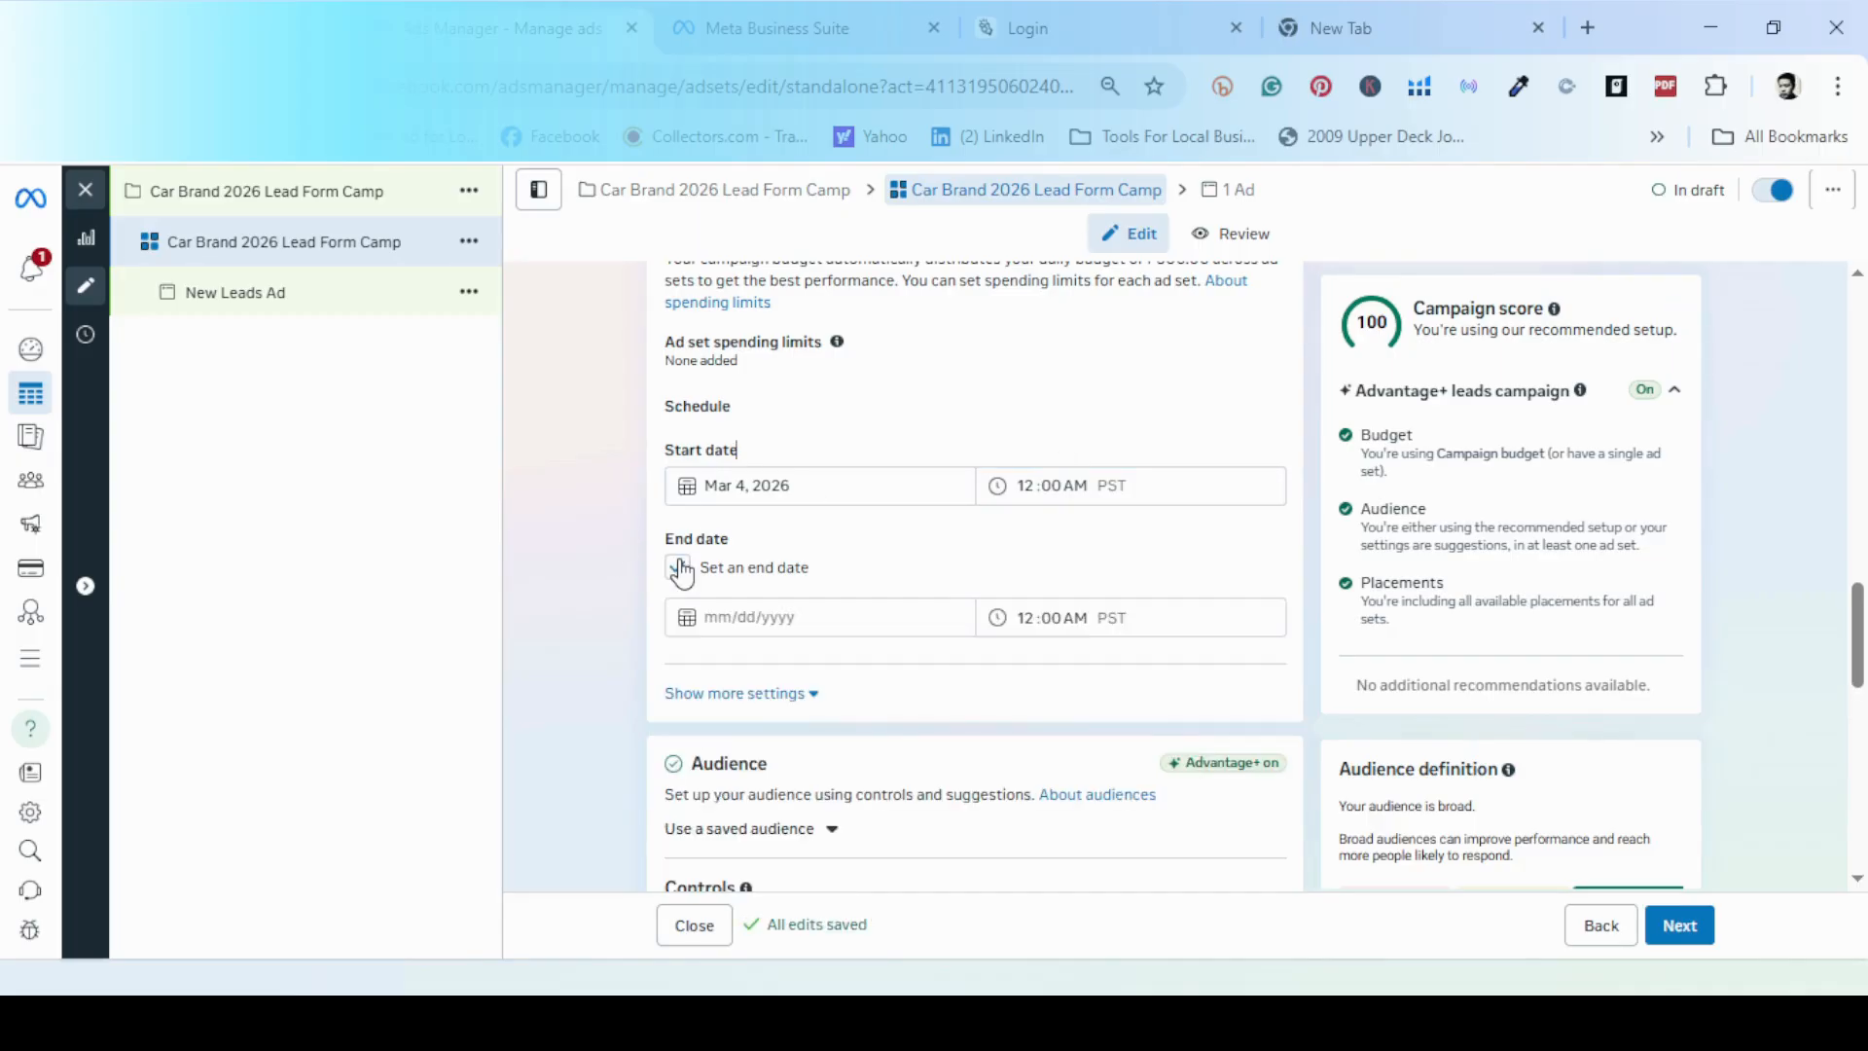
click(757, 621)
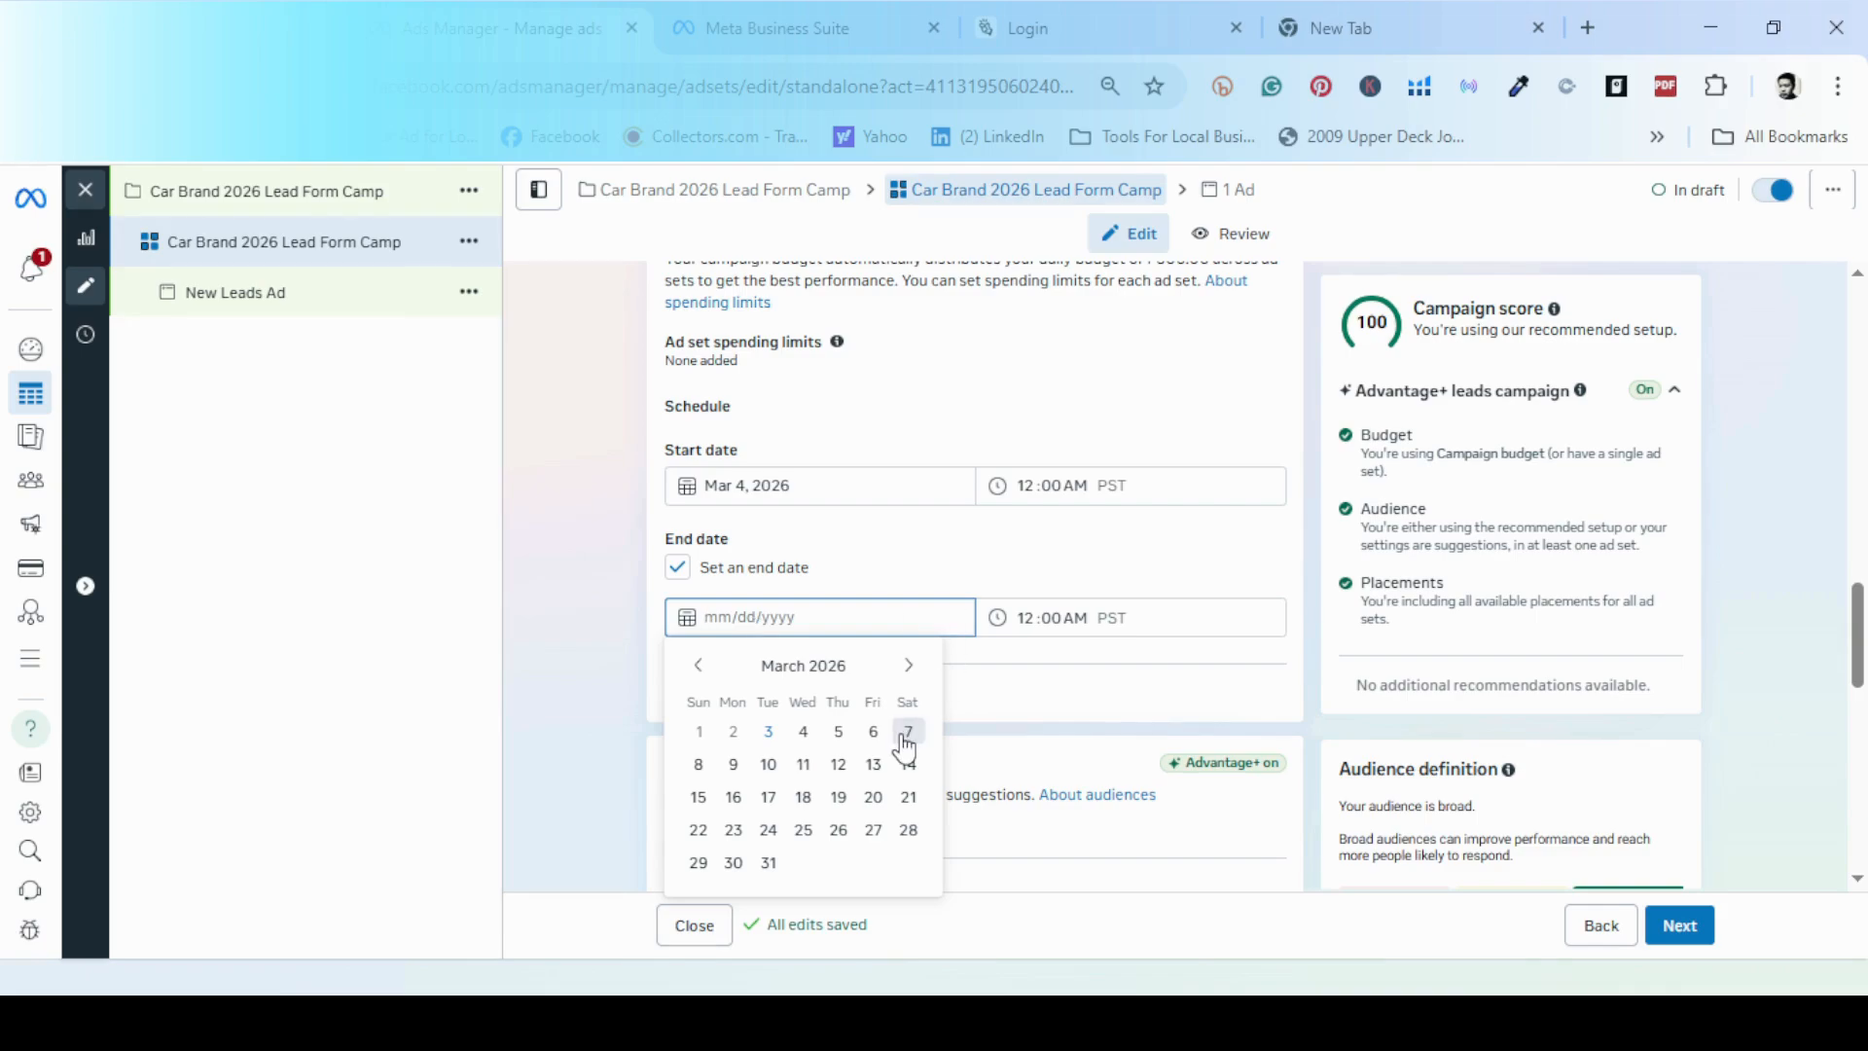
click(802, 764)
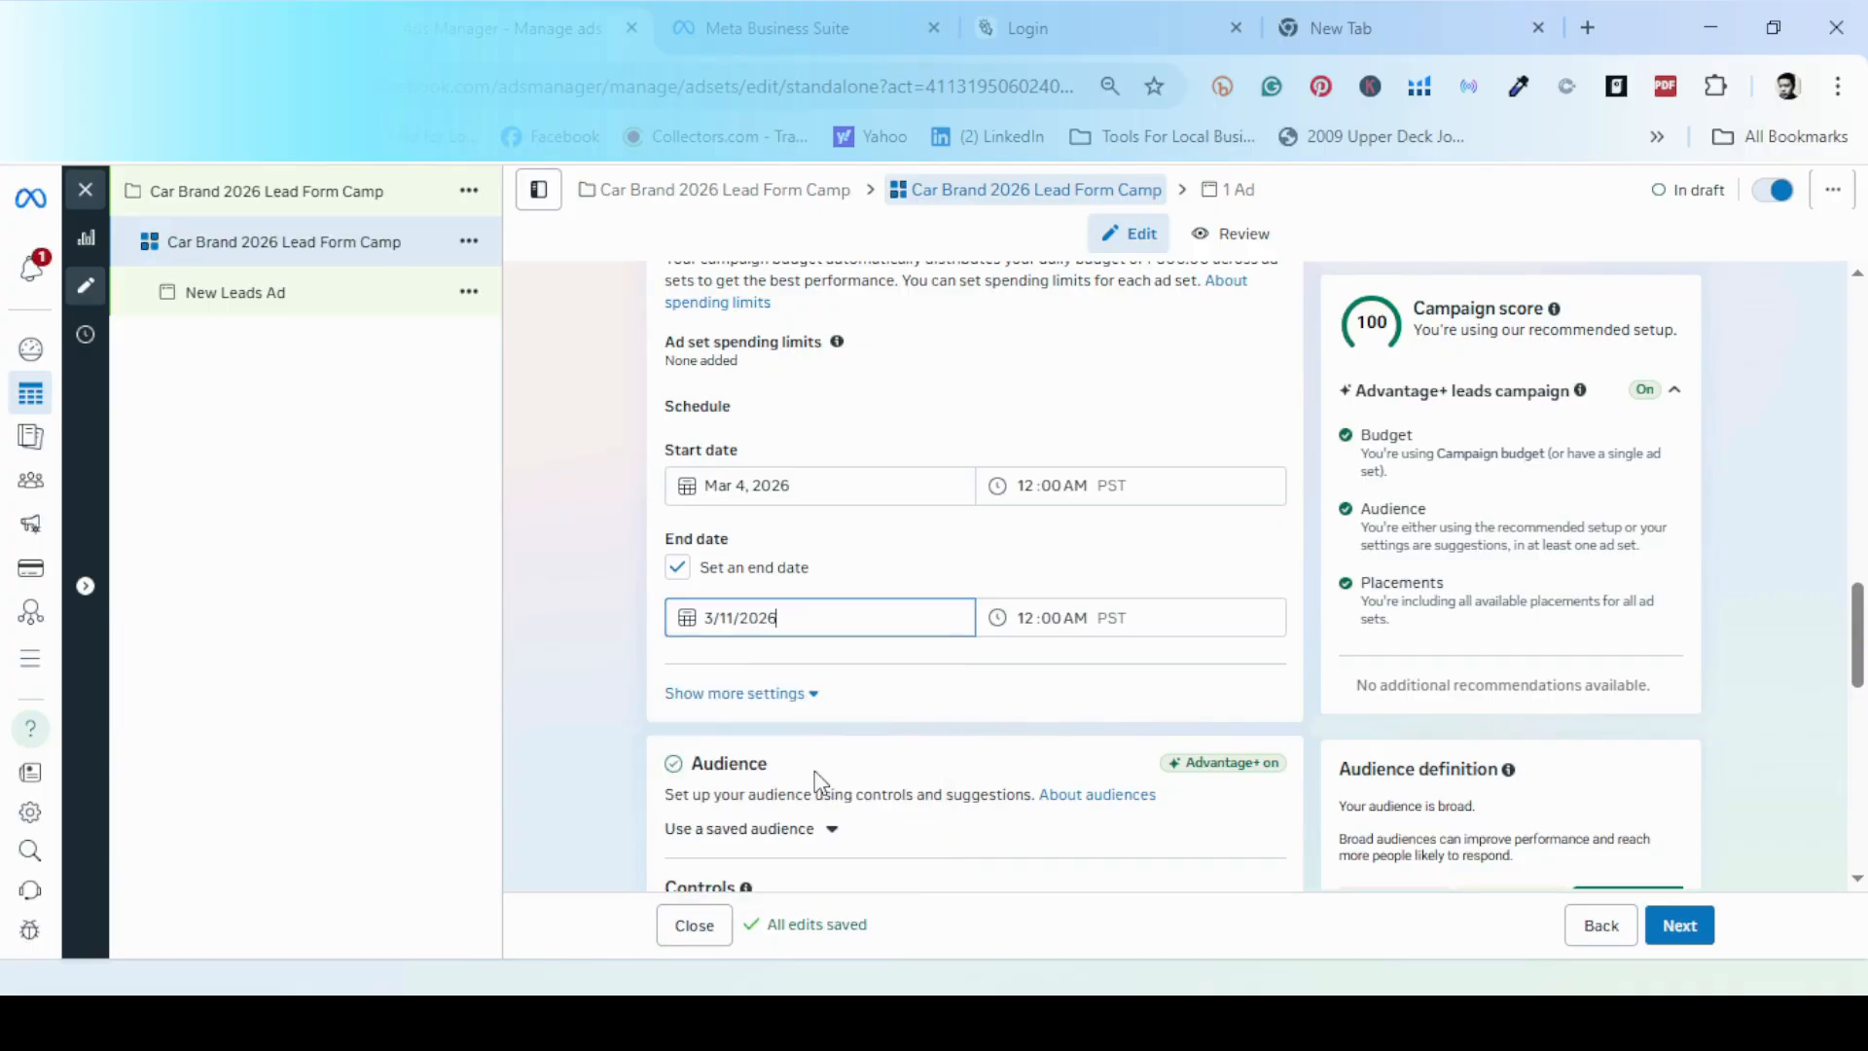
click(1030, 613)
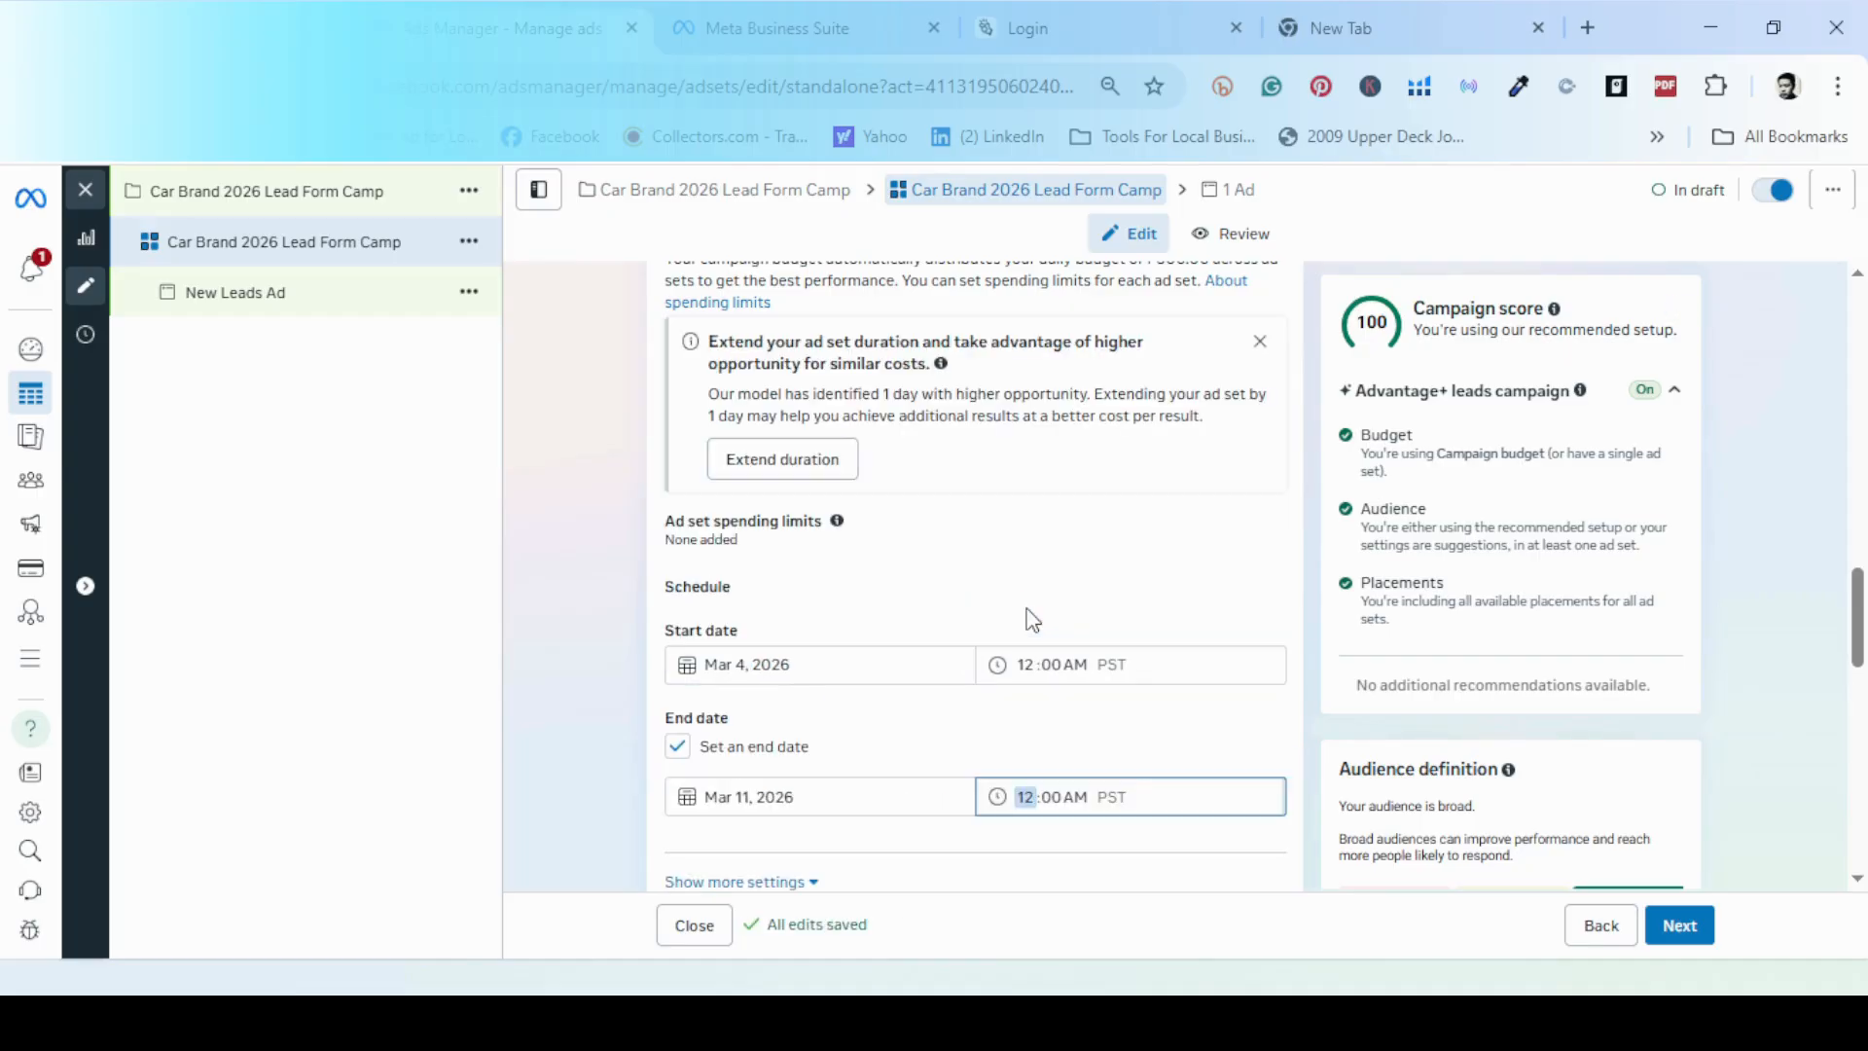
text(11)
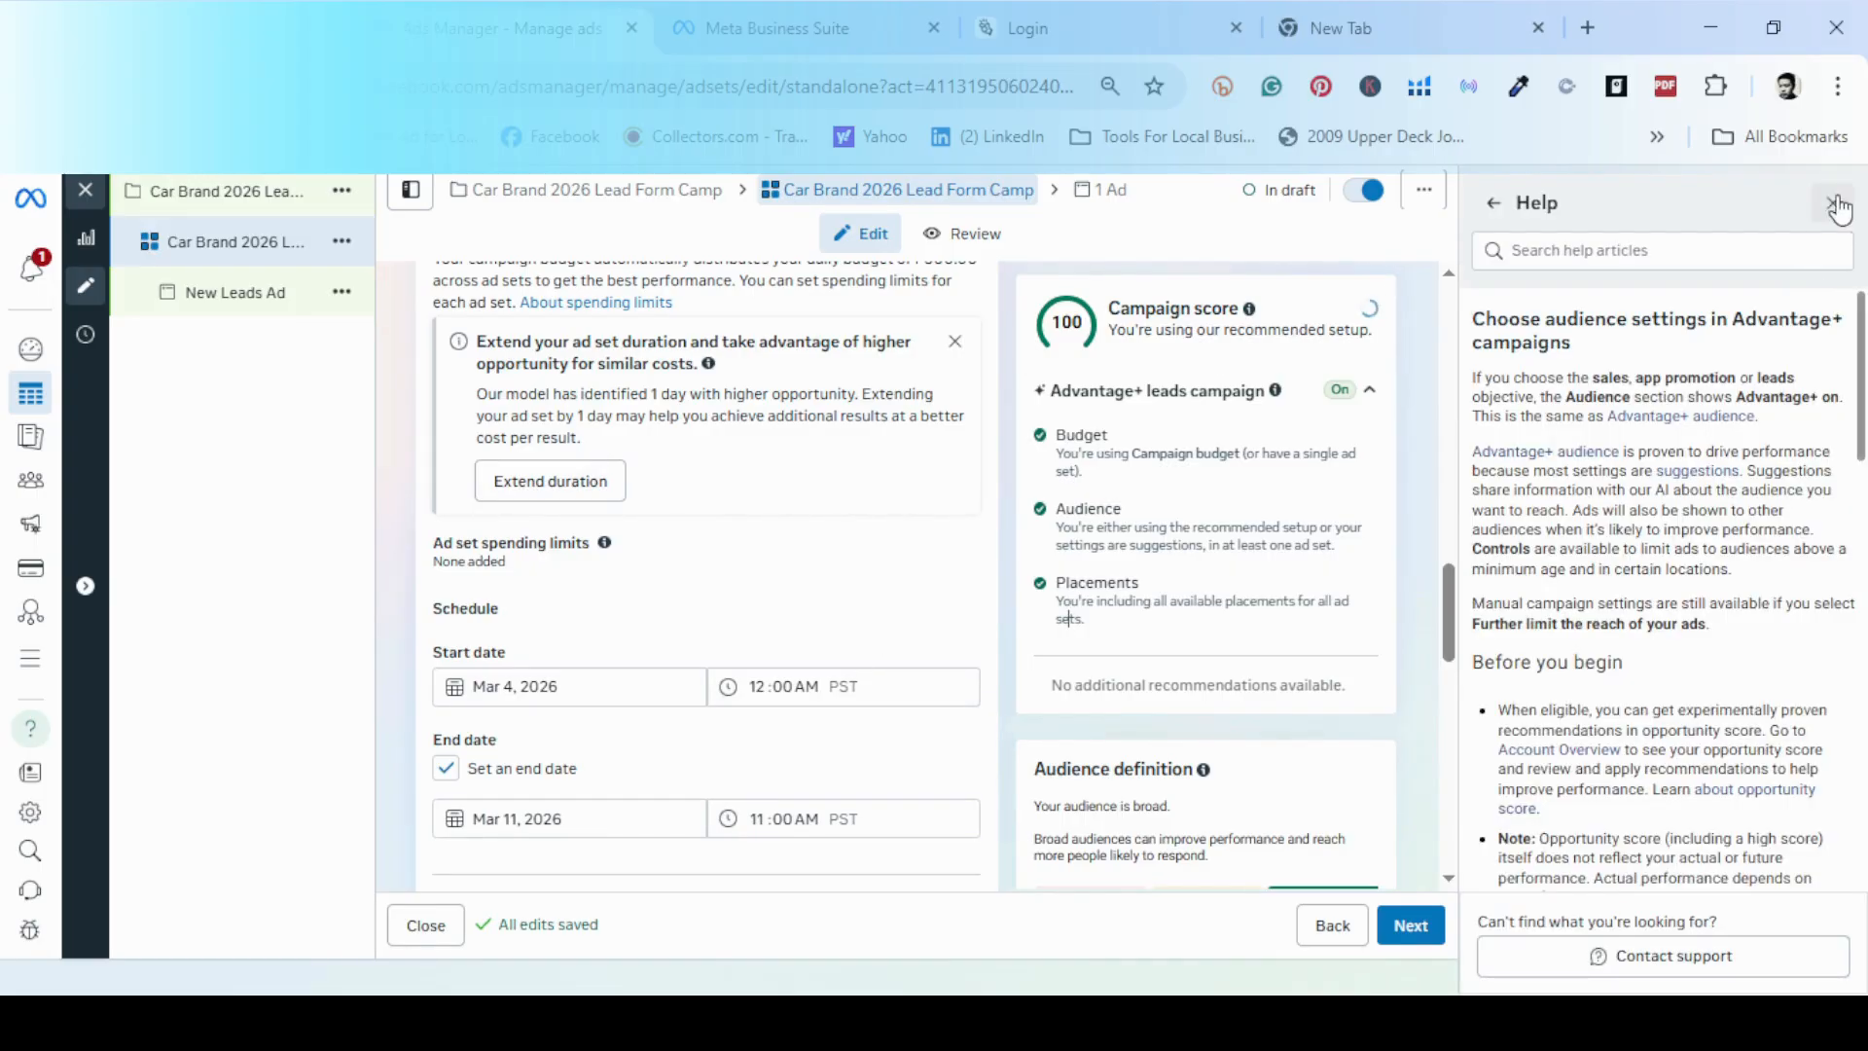
click(1835, 200)
click(1080, 796)
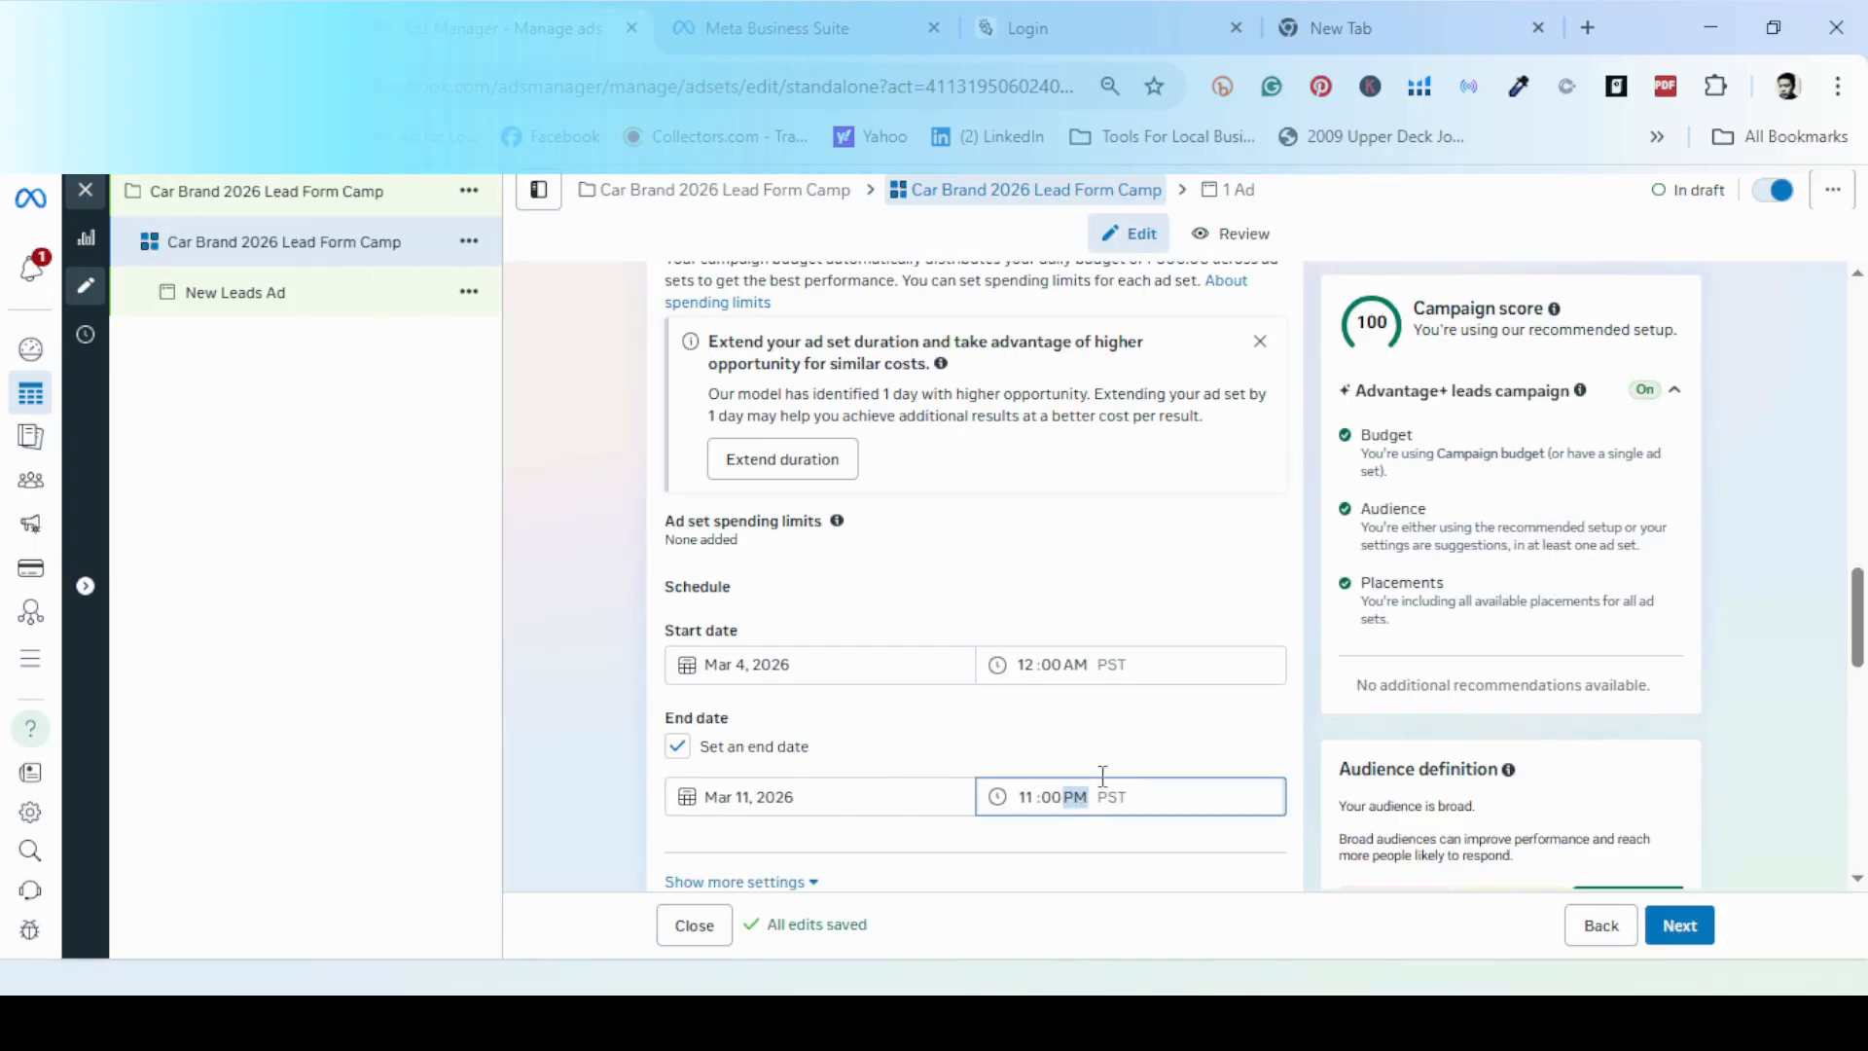
click(1252, 697)
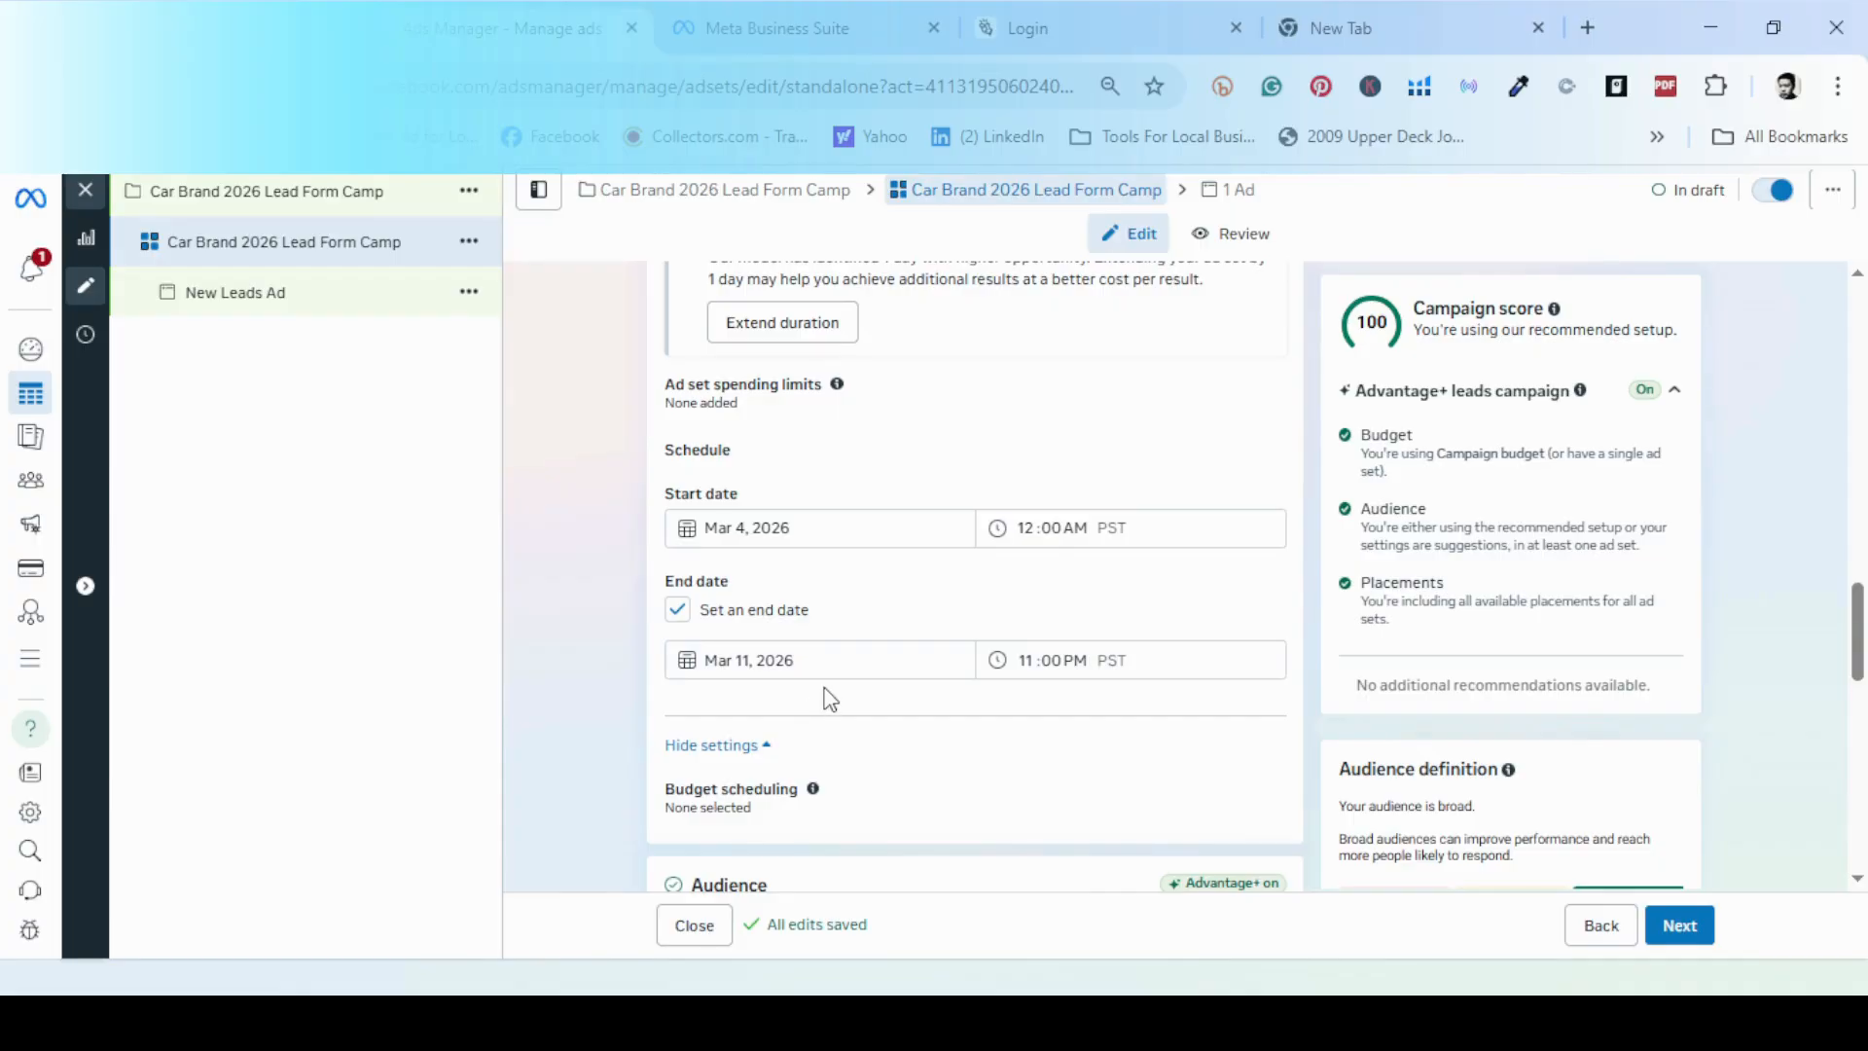
- Change the audience location to Quezon City, Metro Manila, Philippines
scroll(829, 698, down, 1)
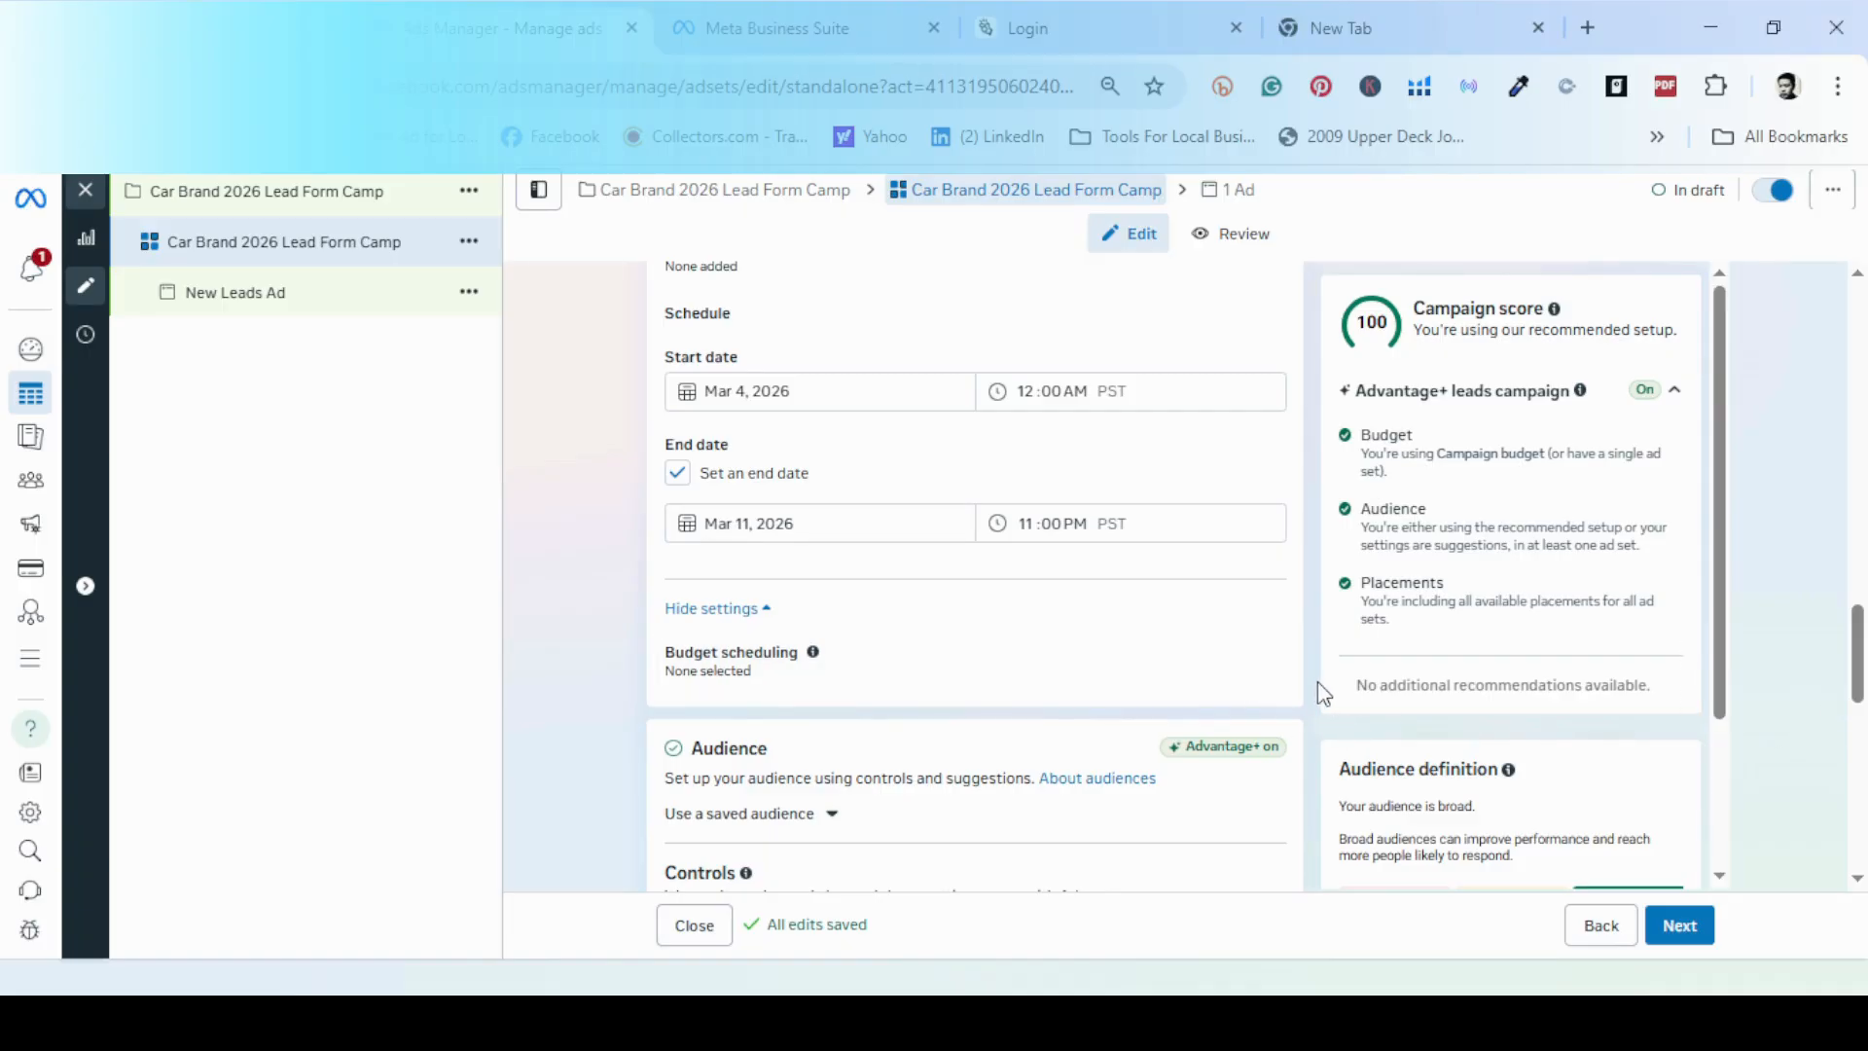
scroll(1320, 686, down, 2)
scroll(1217, 779, down, 3)
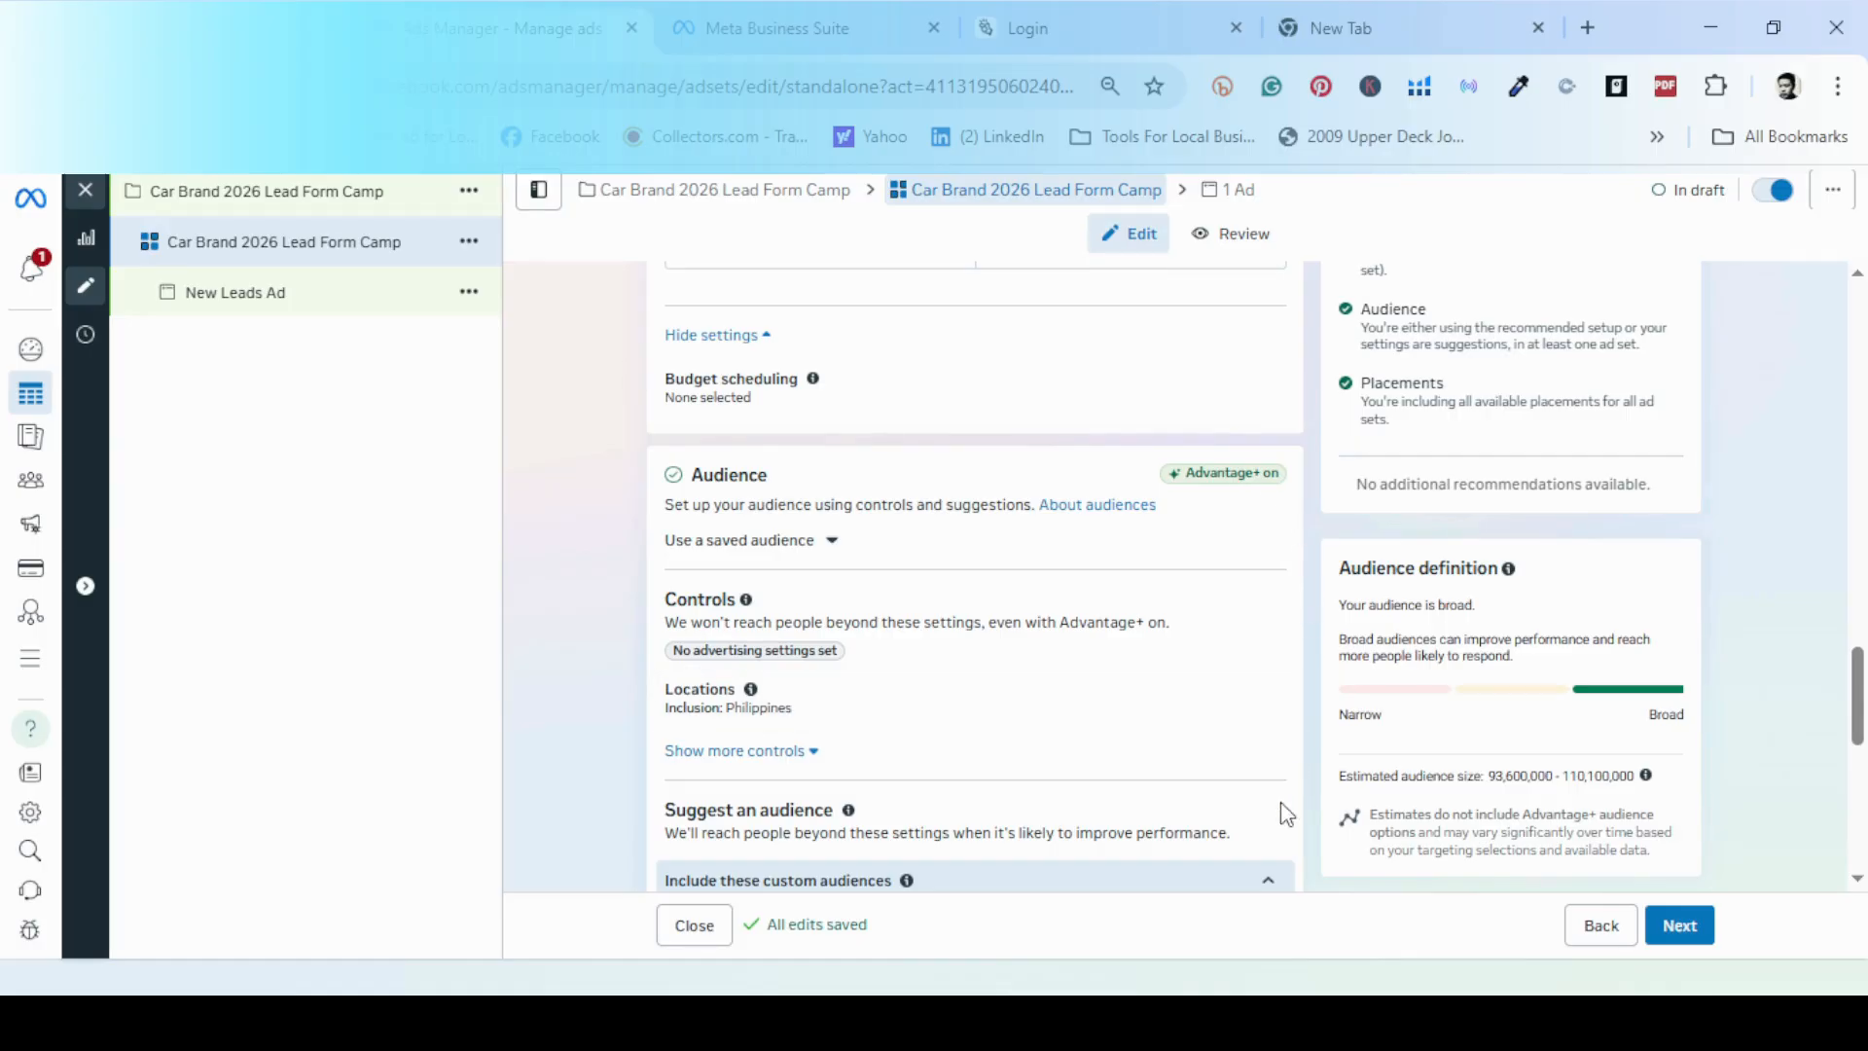
scroll(1287, 815, down, 1)
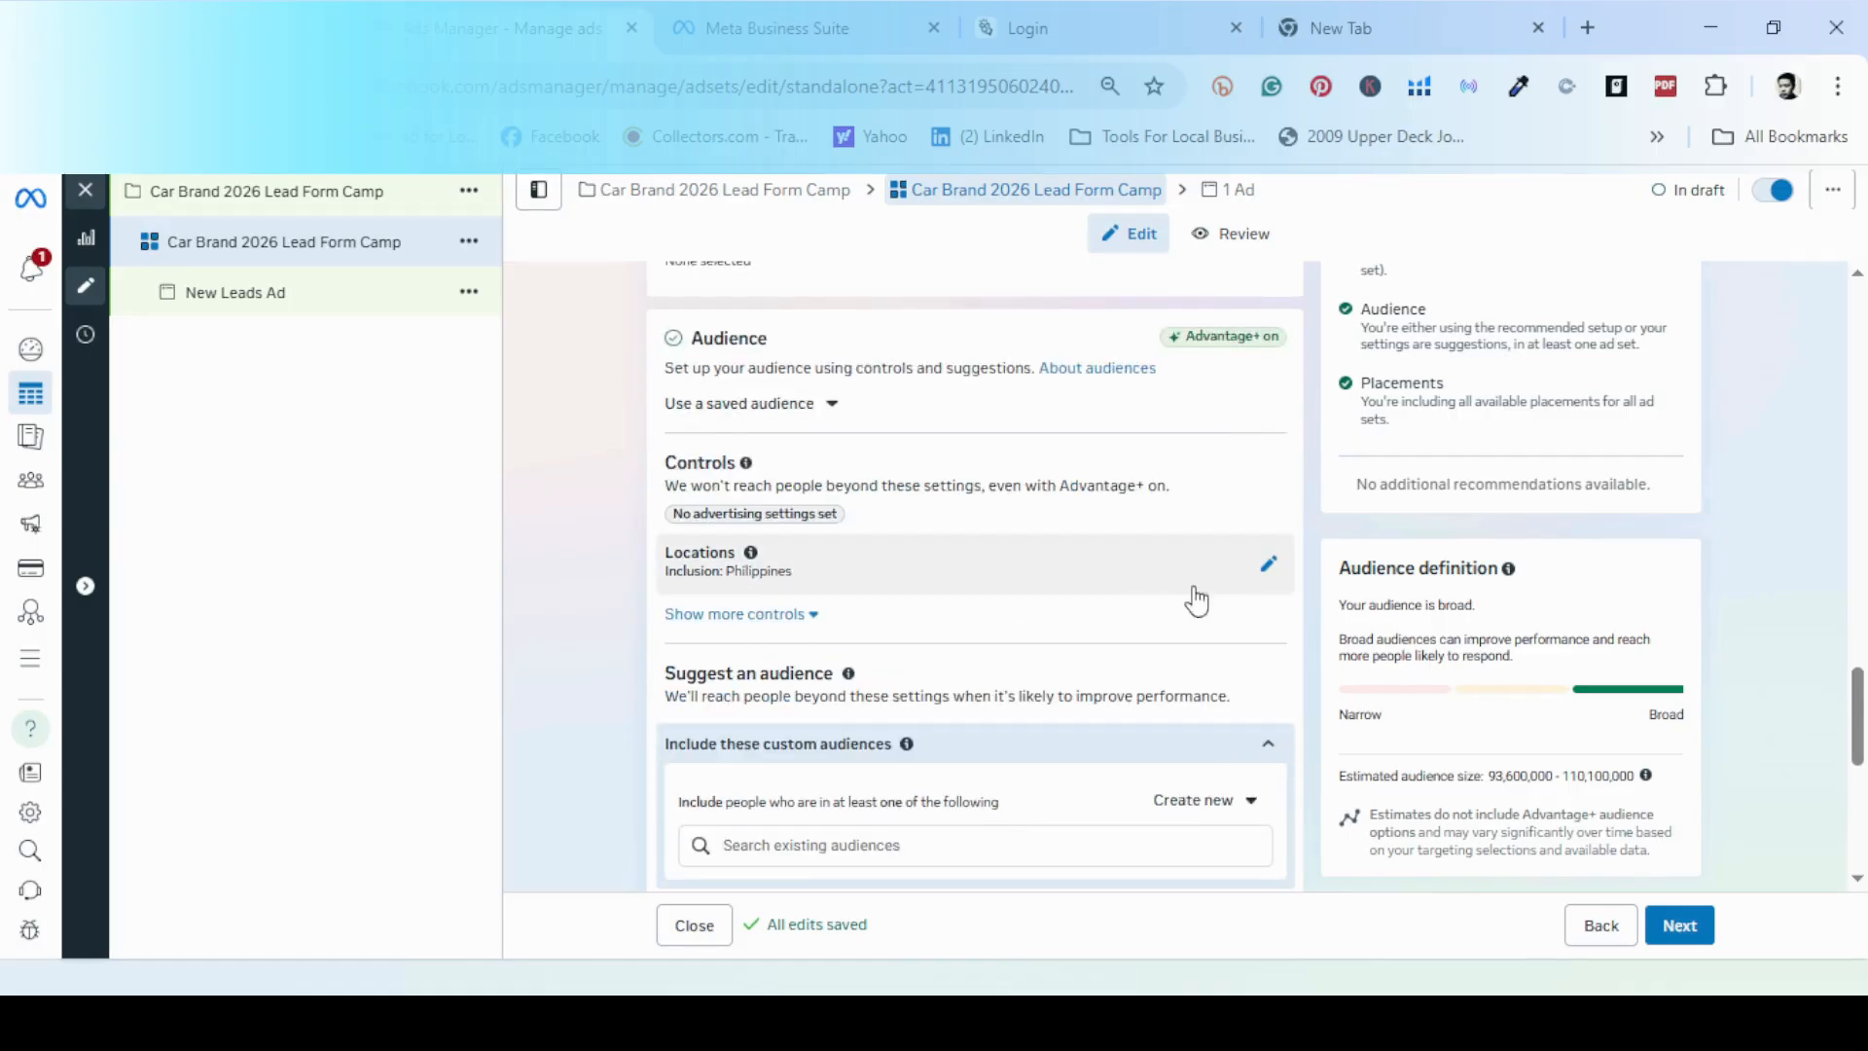
click(1263, 577)
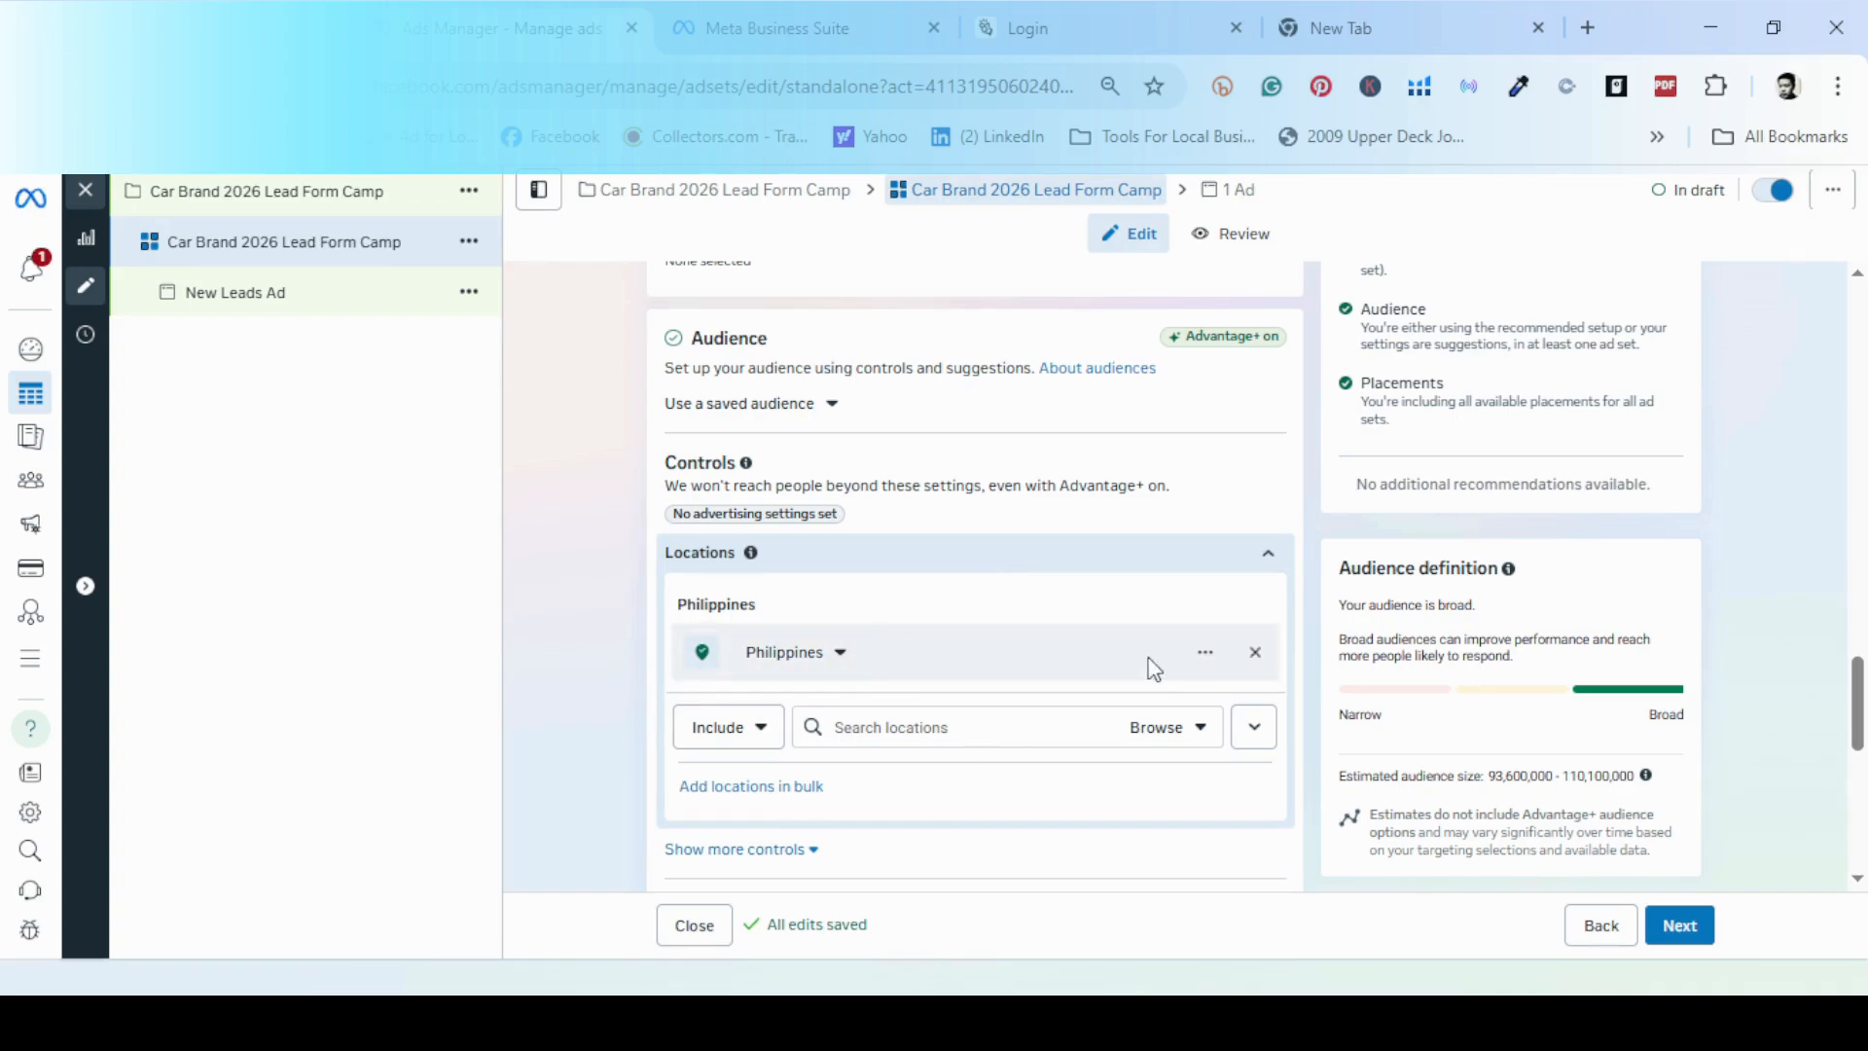
click(1034, 728)
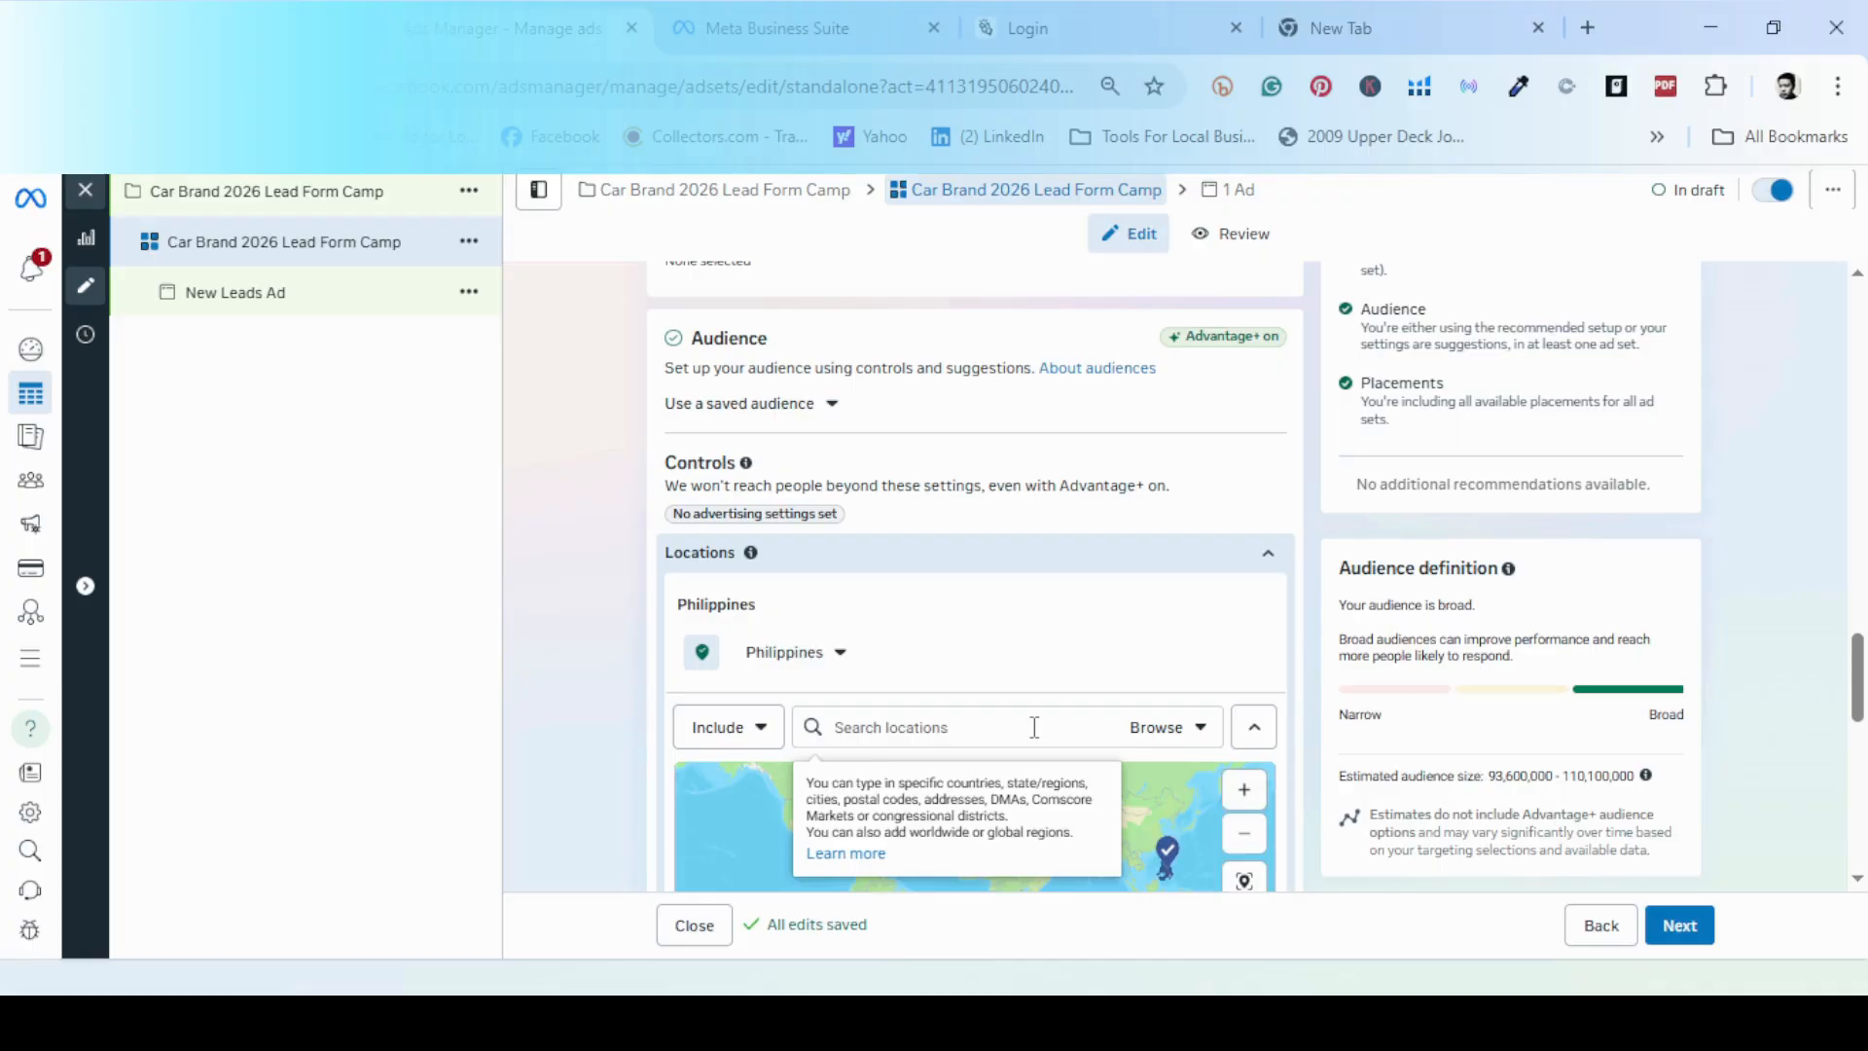
text(Quezo)
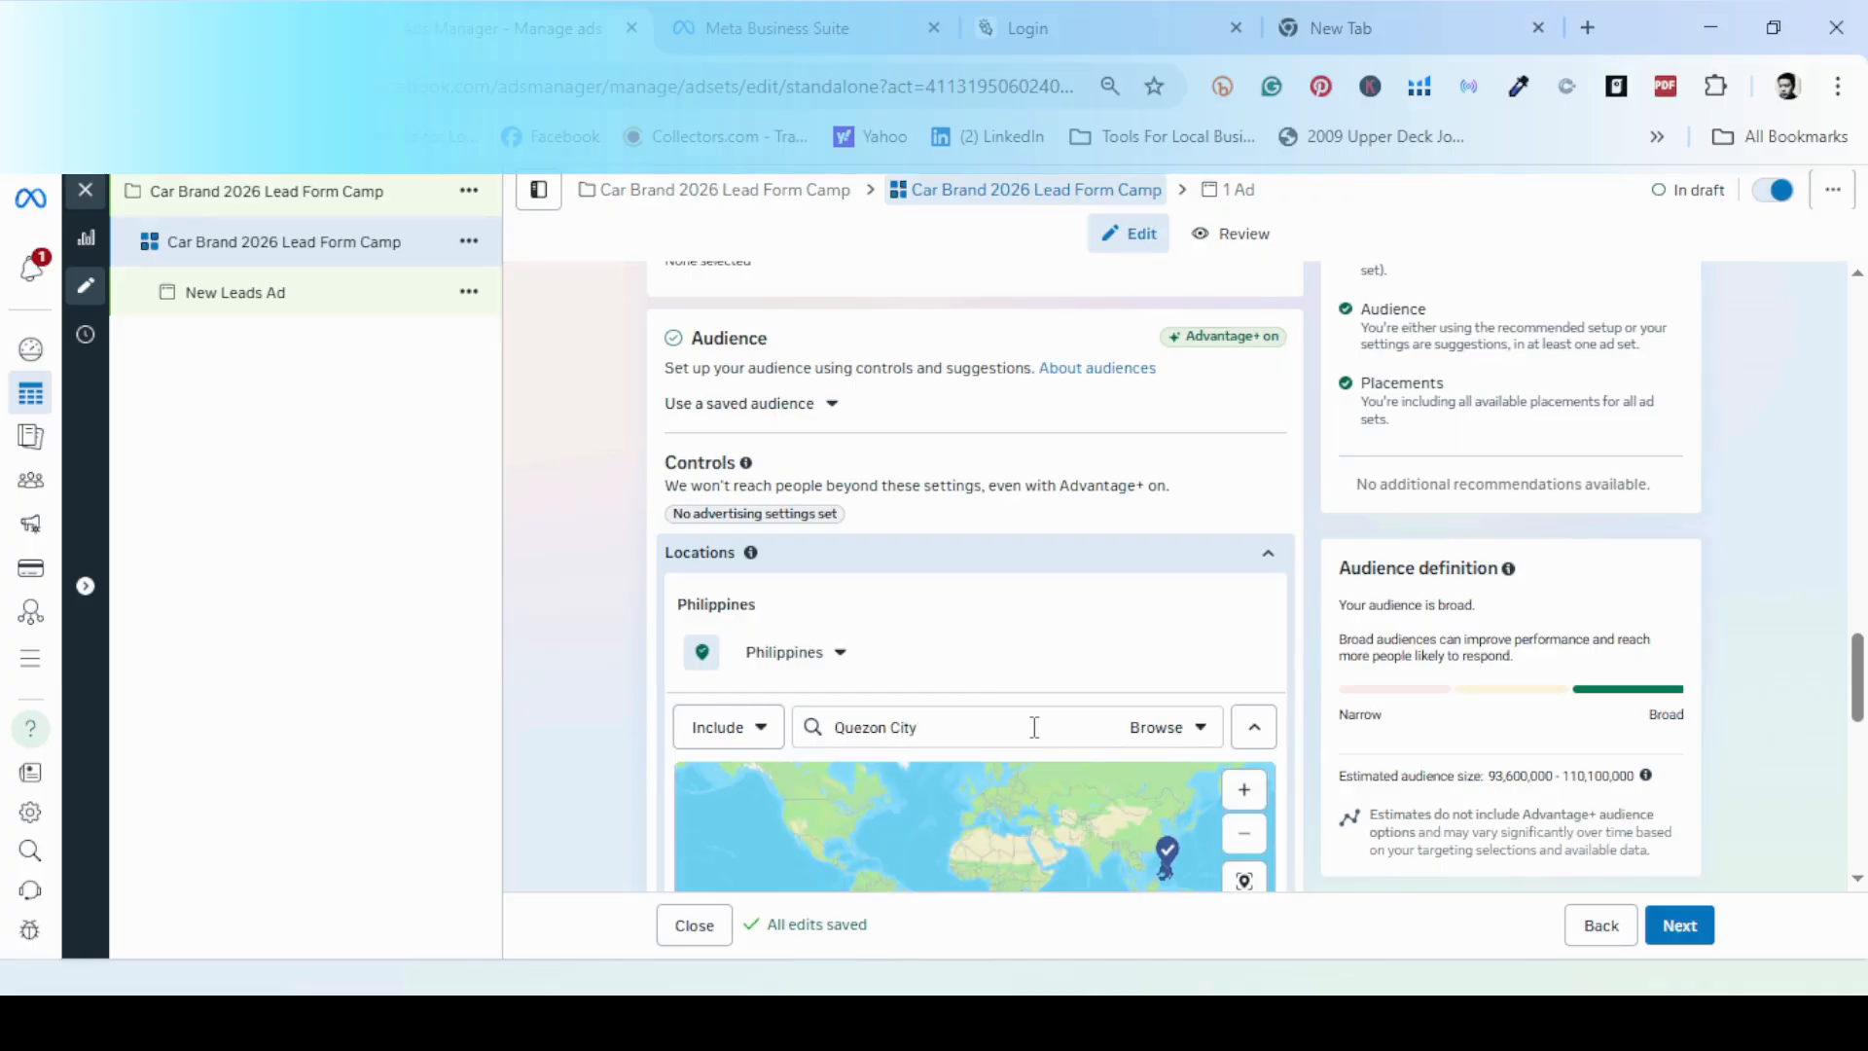
text(n City)
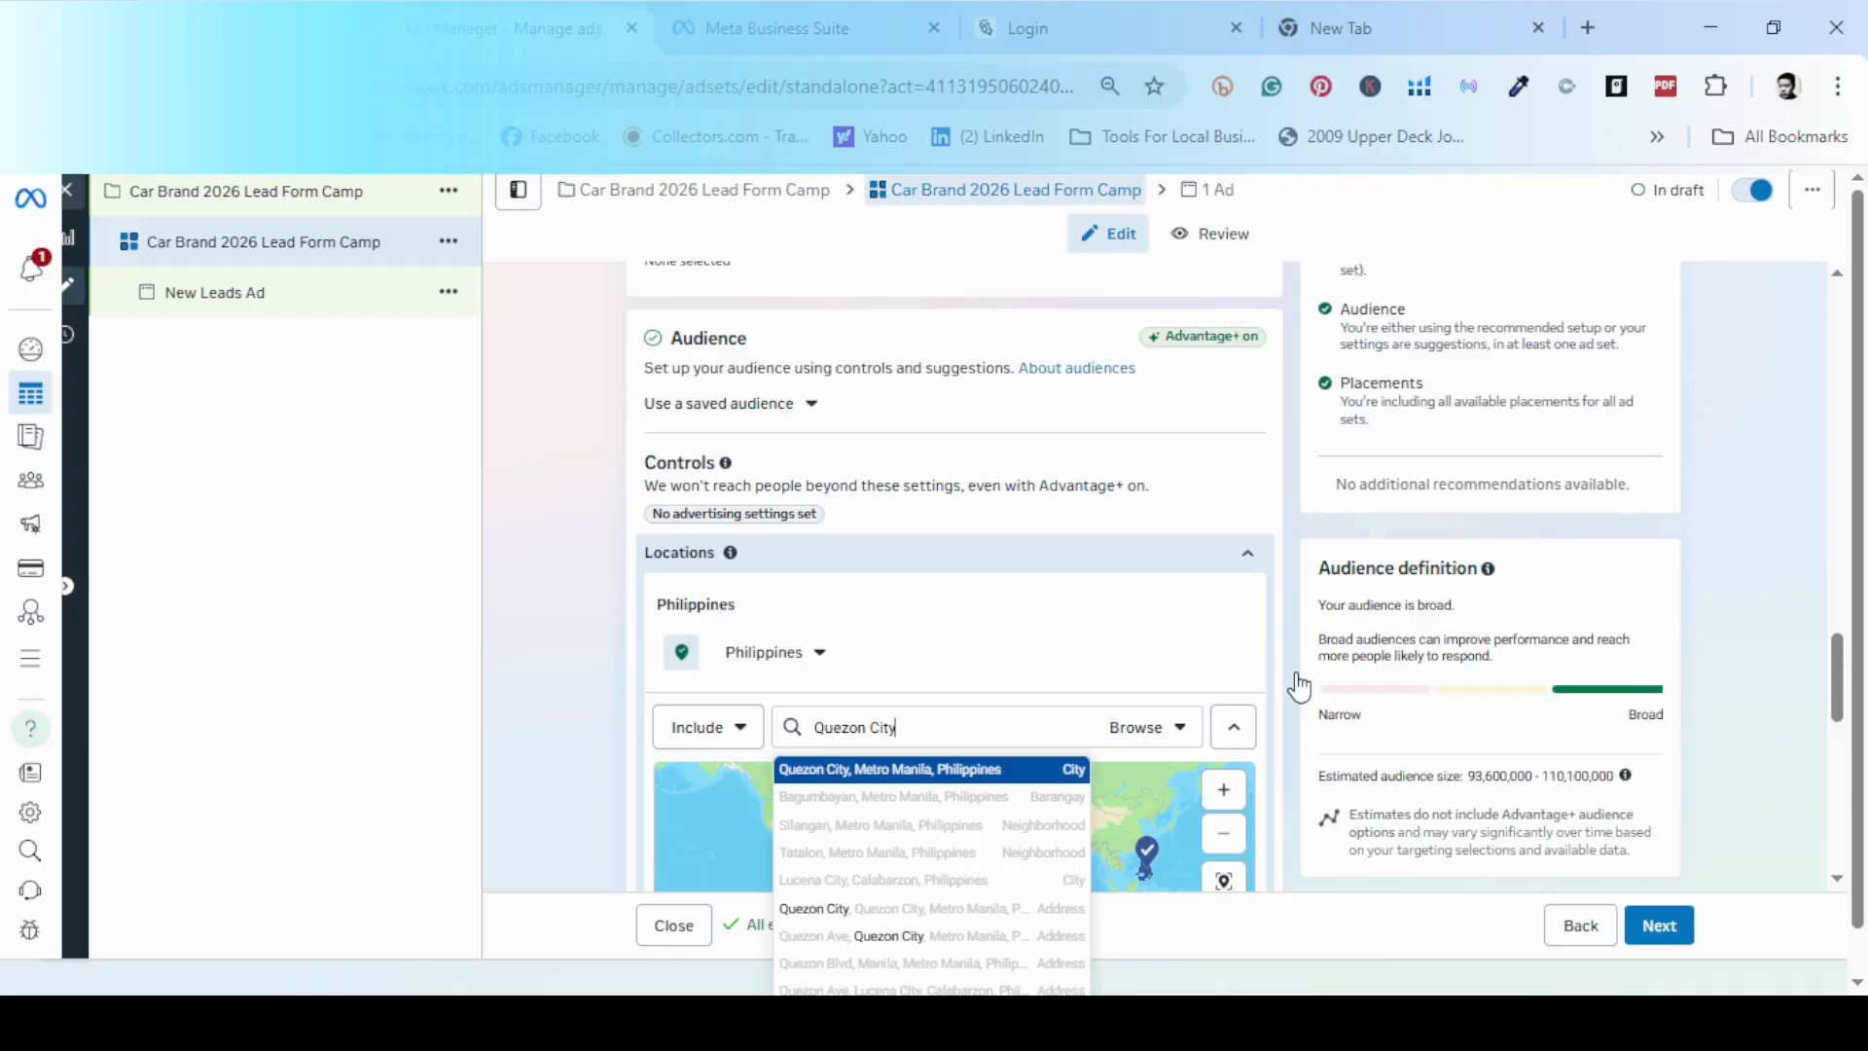
key(Return)
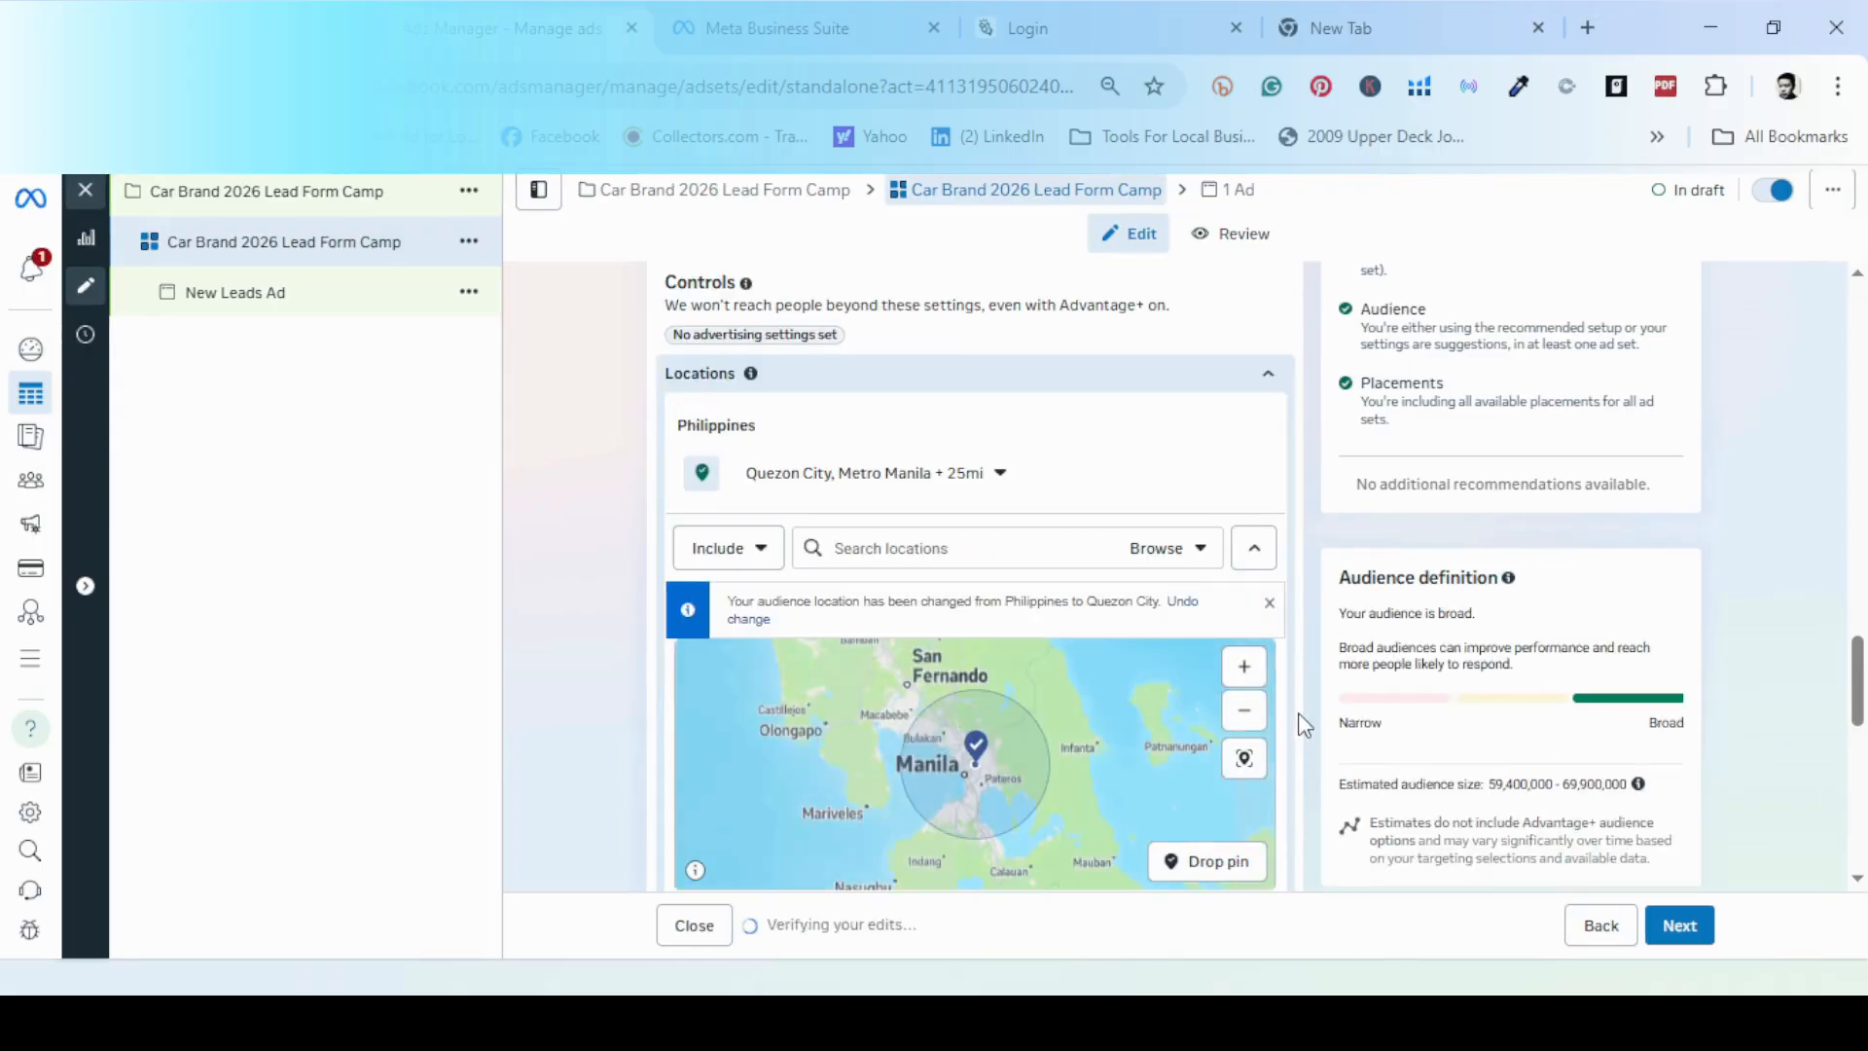
scroll(1305, 731, up, 2)
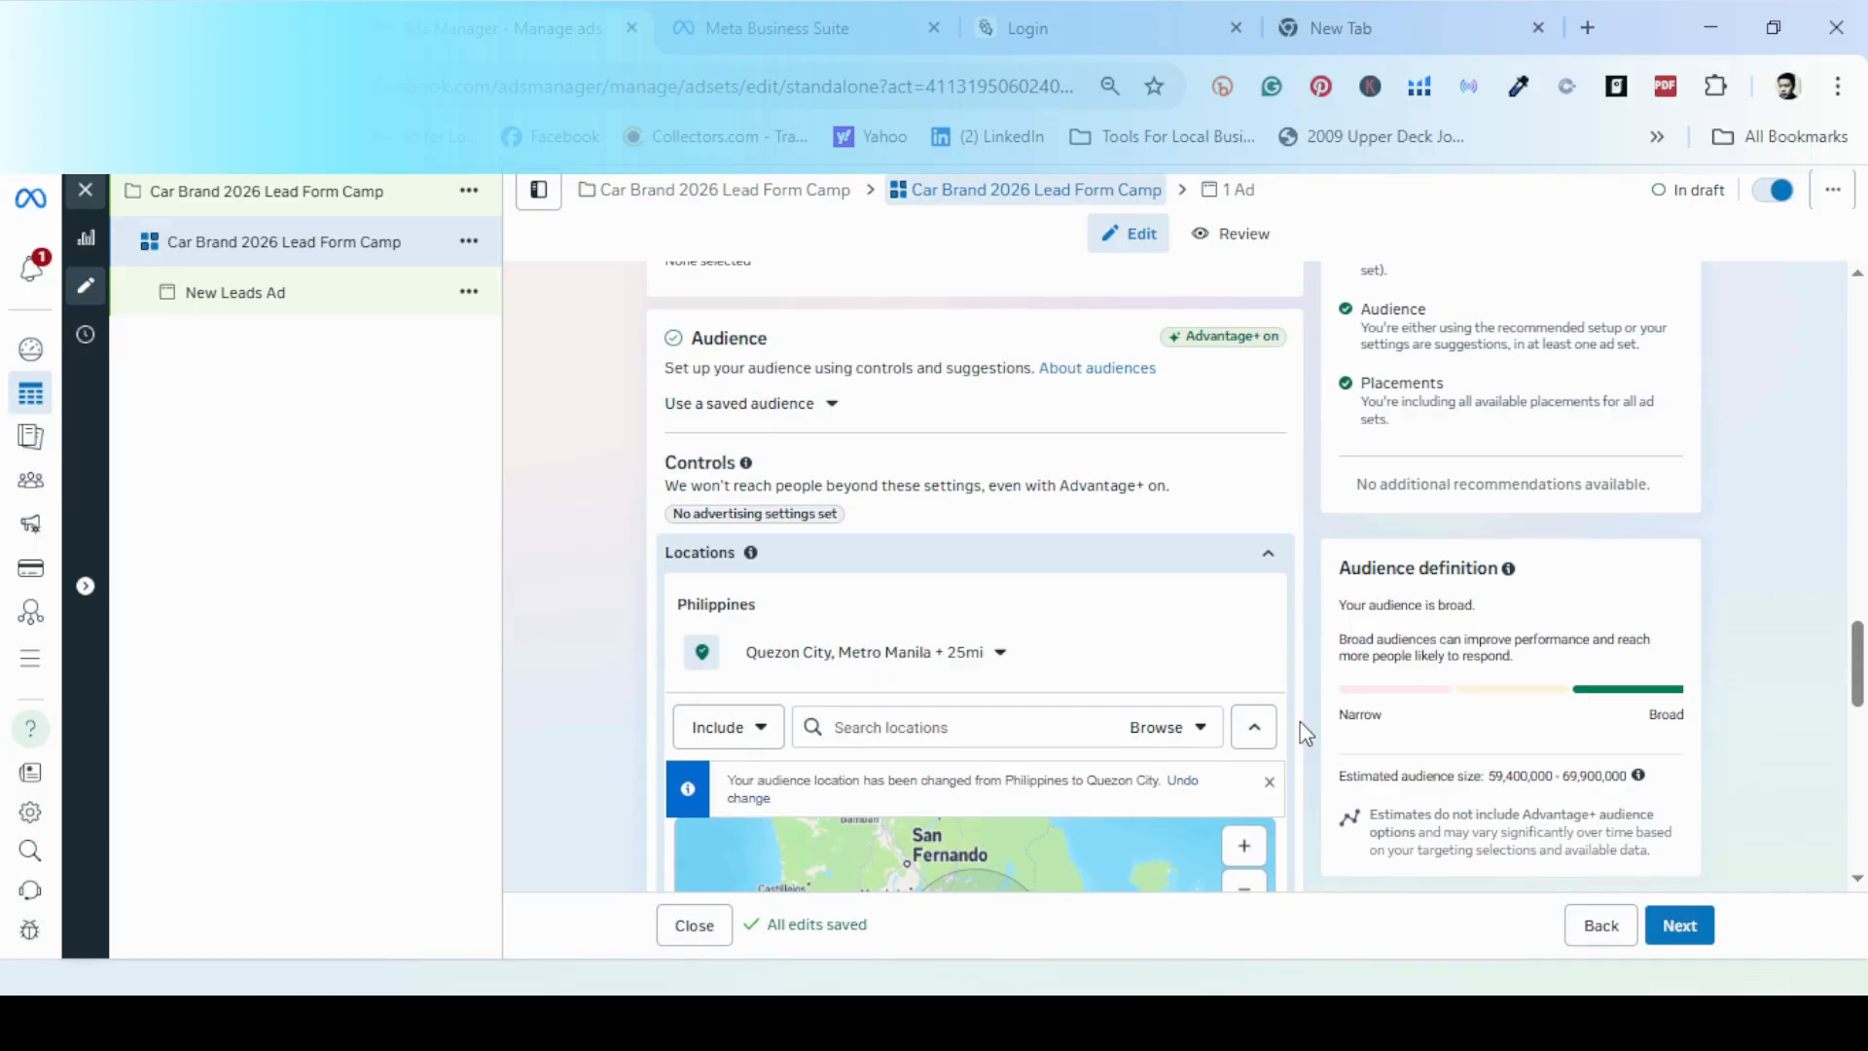
- Reveal the additional audience controls and set the minimum age to 25
scroll(1305, 731, down, 5)
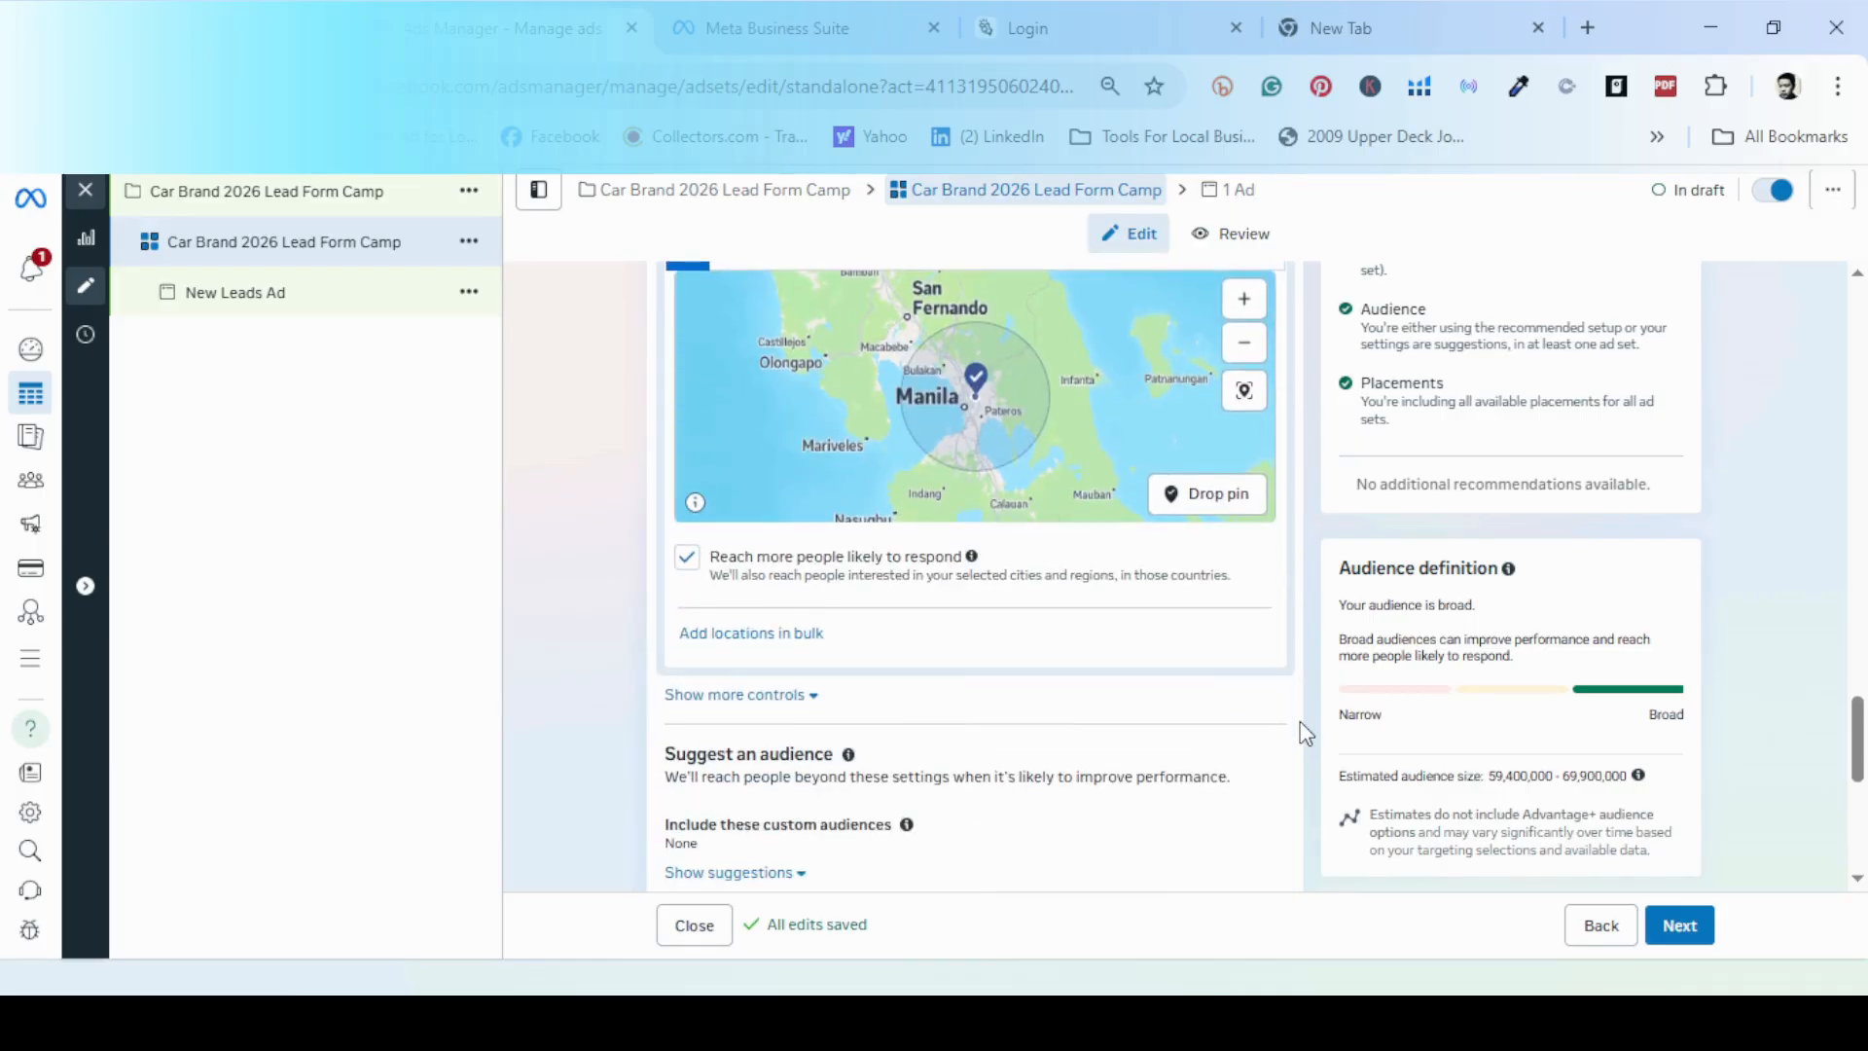
click(811, 705)
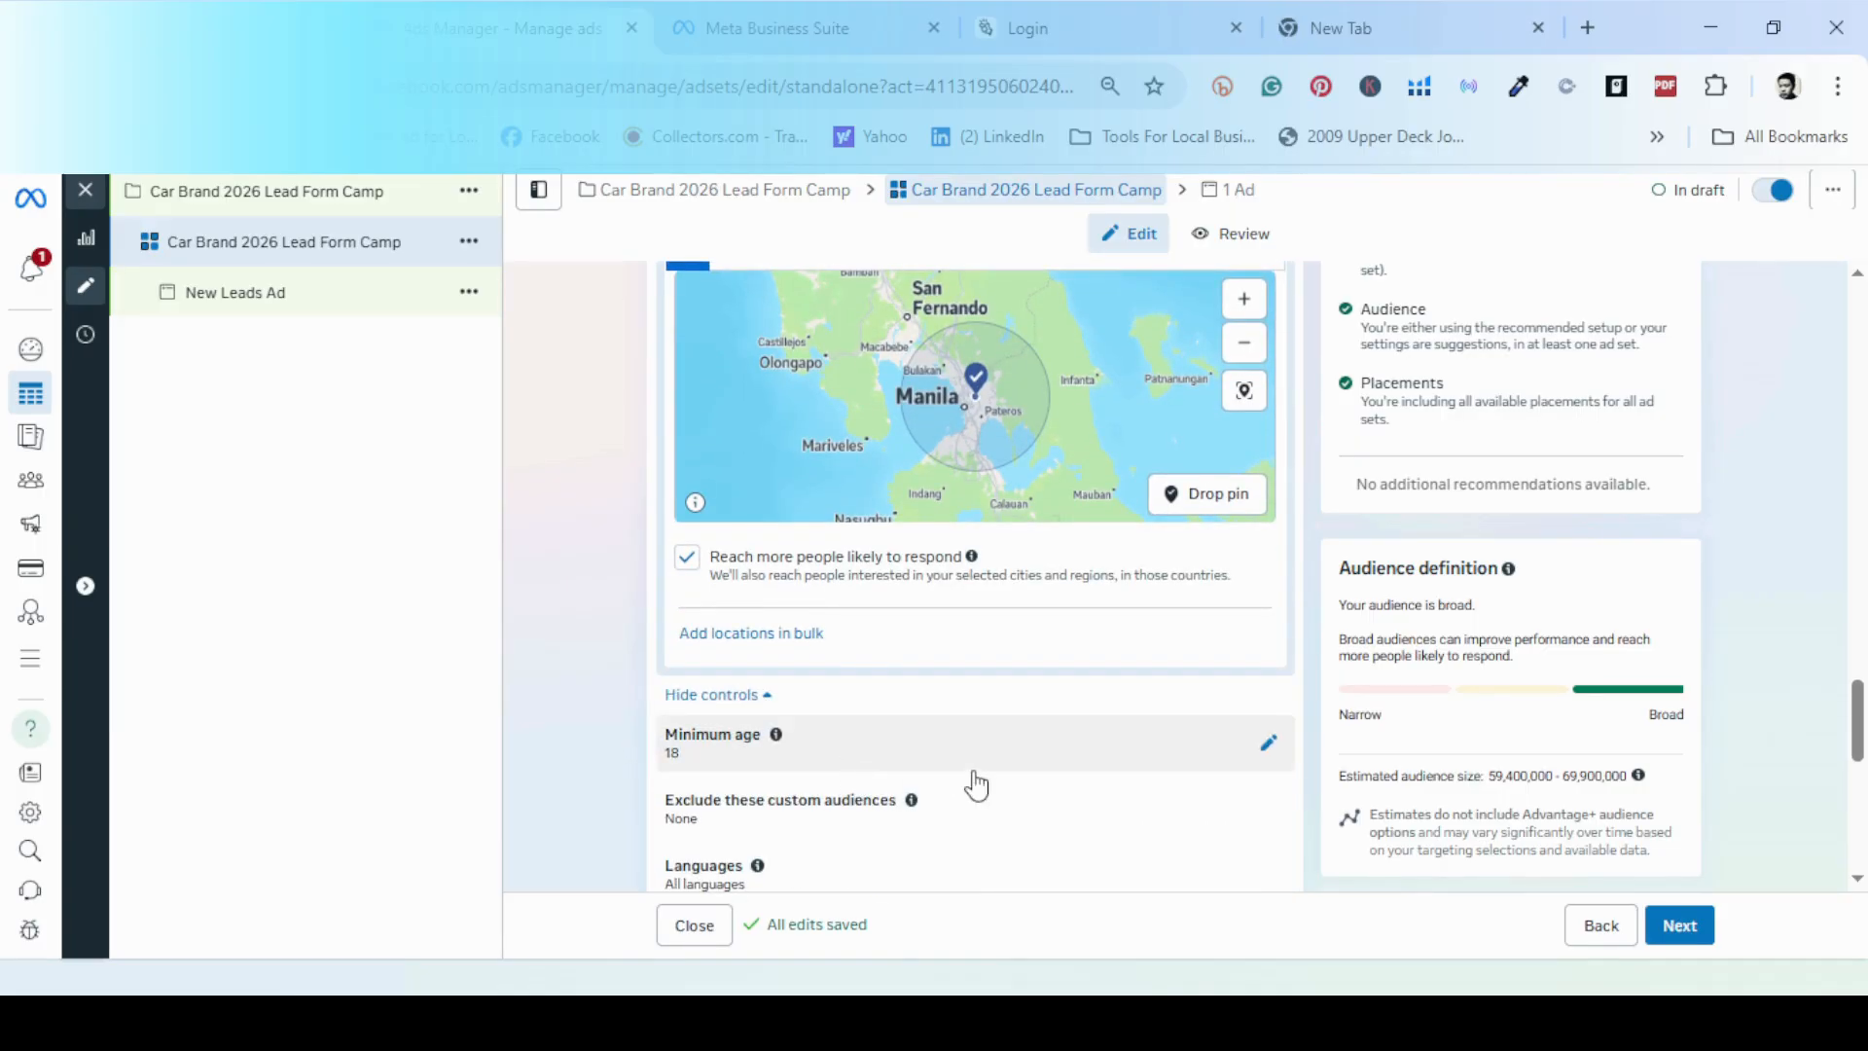
scroll(1272, 750, down, 5)
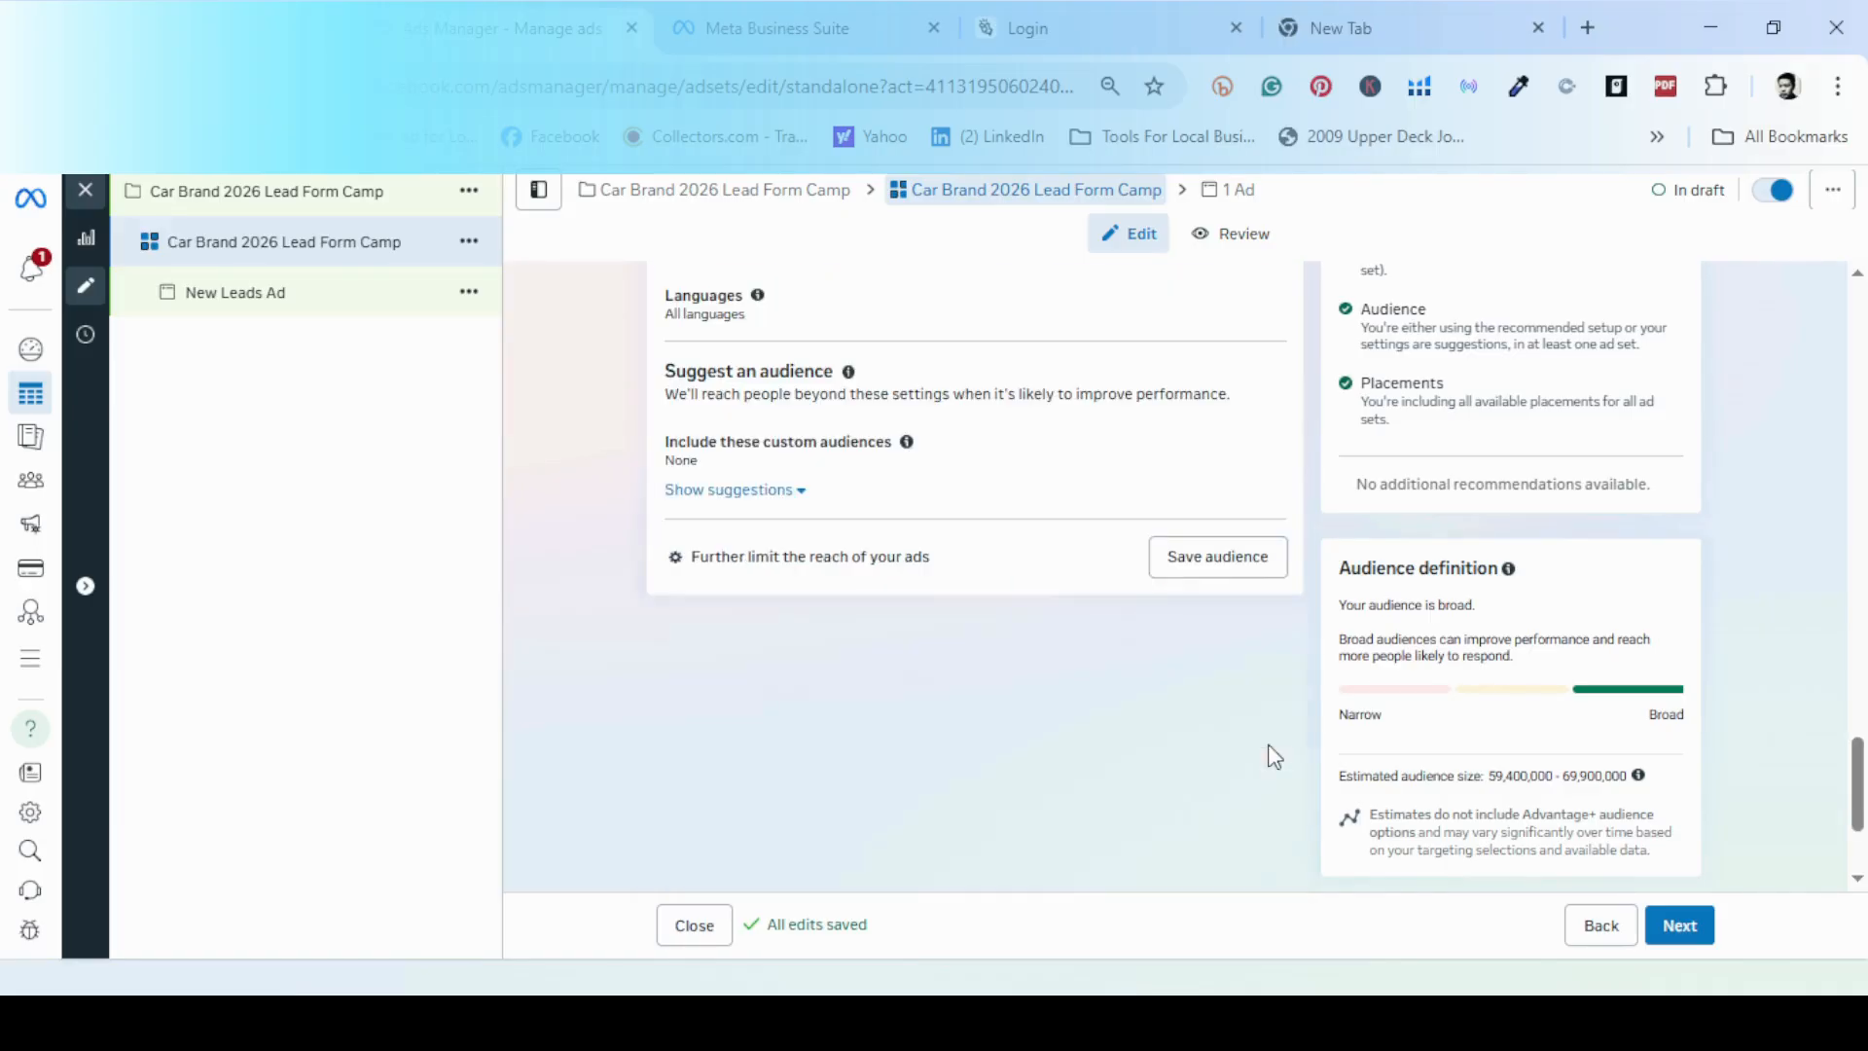
scroll(1056, 706, down, 2)
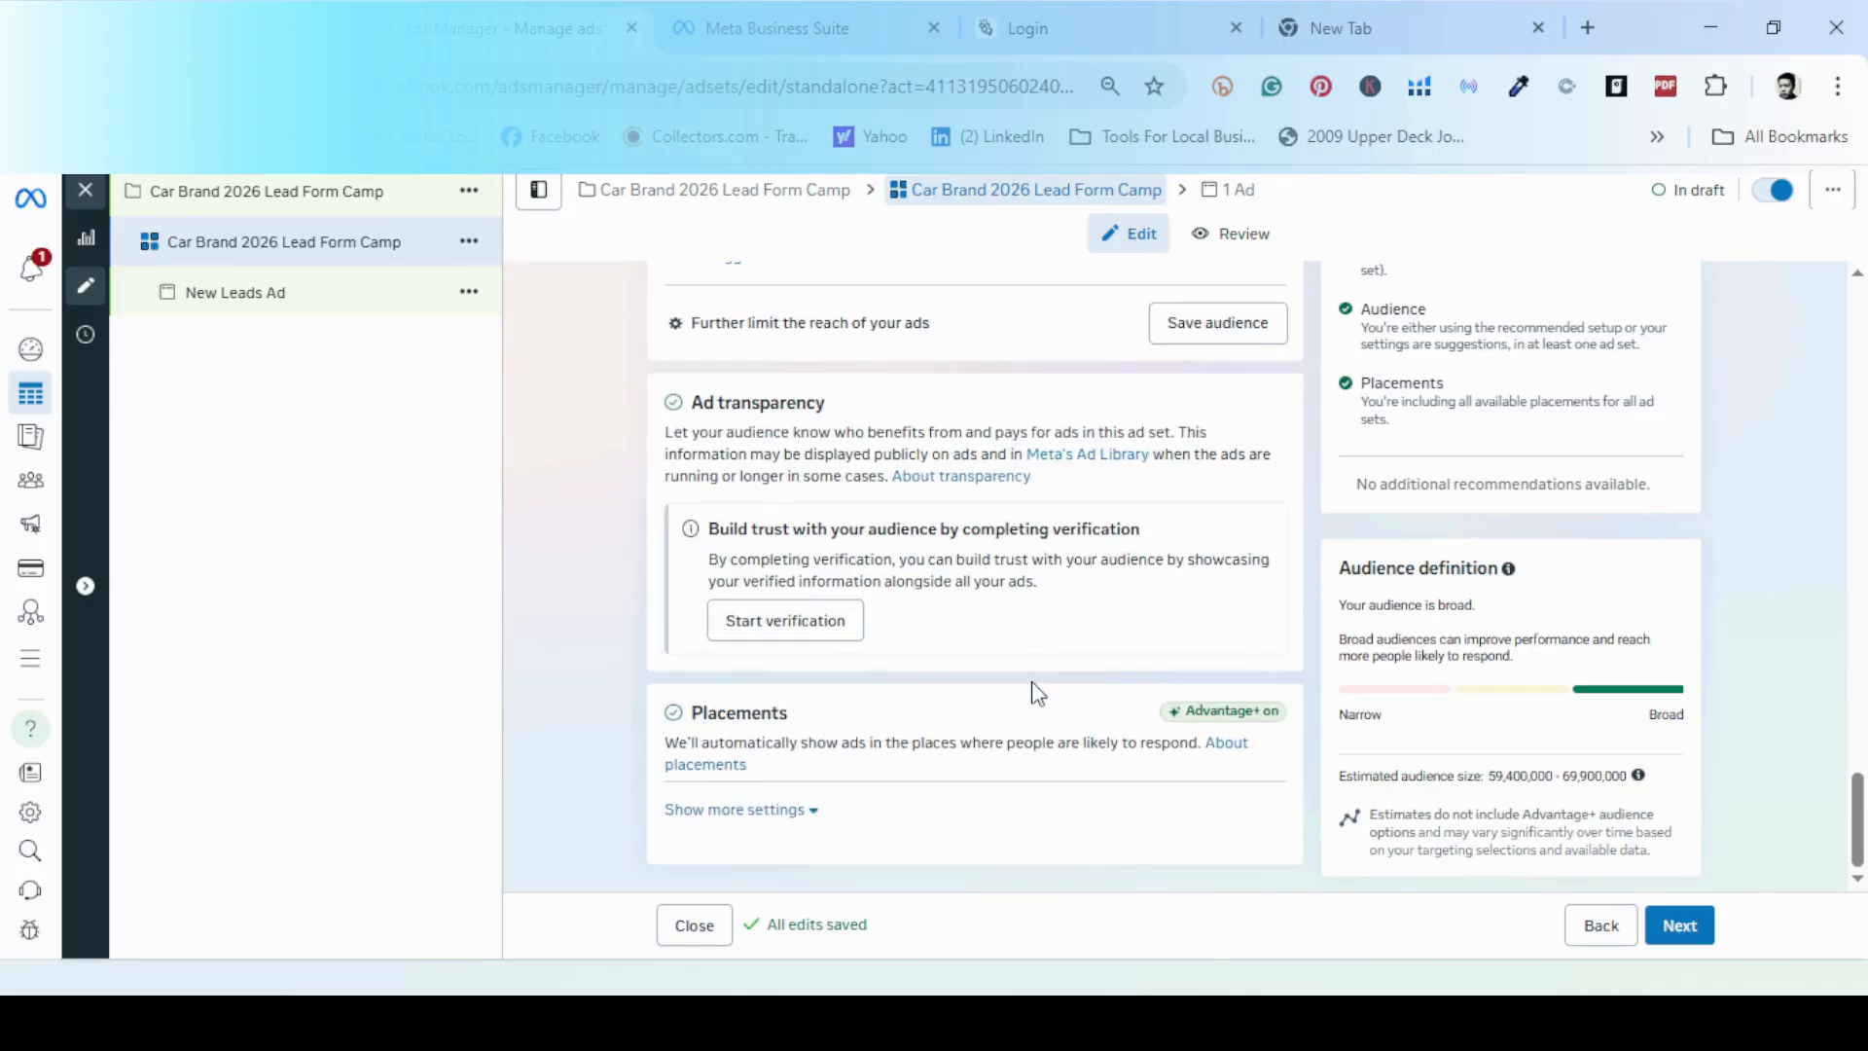
scroll(1037, 693, up, 4)
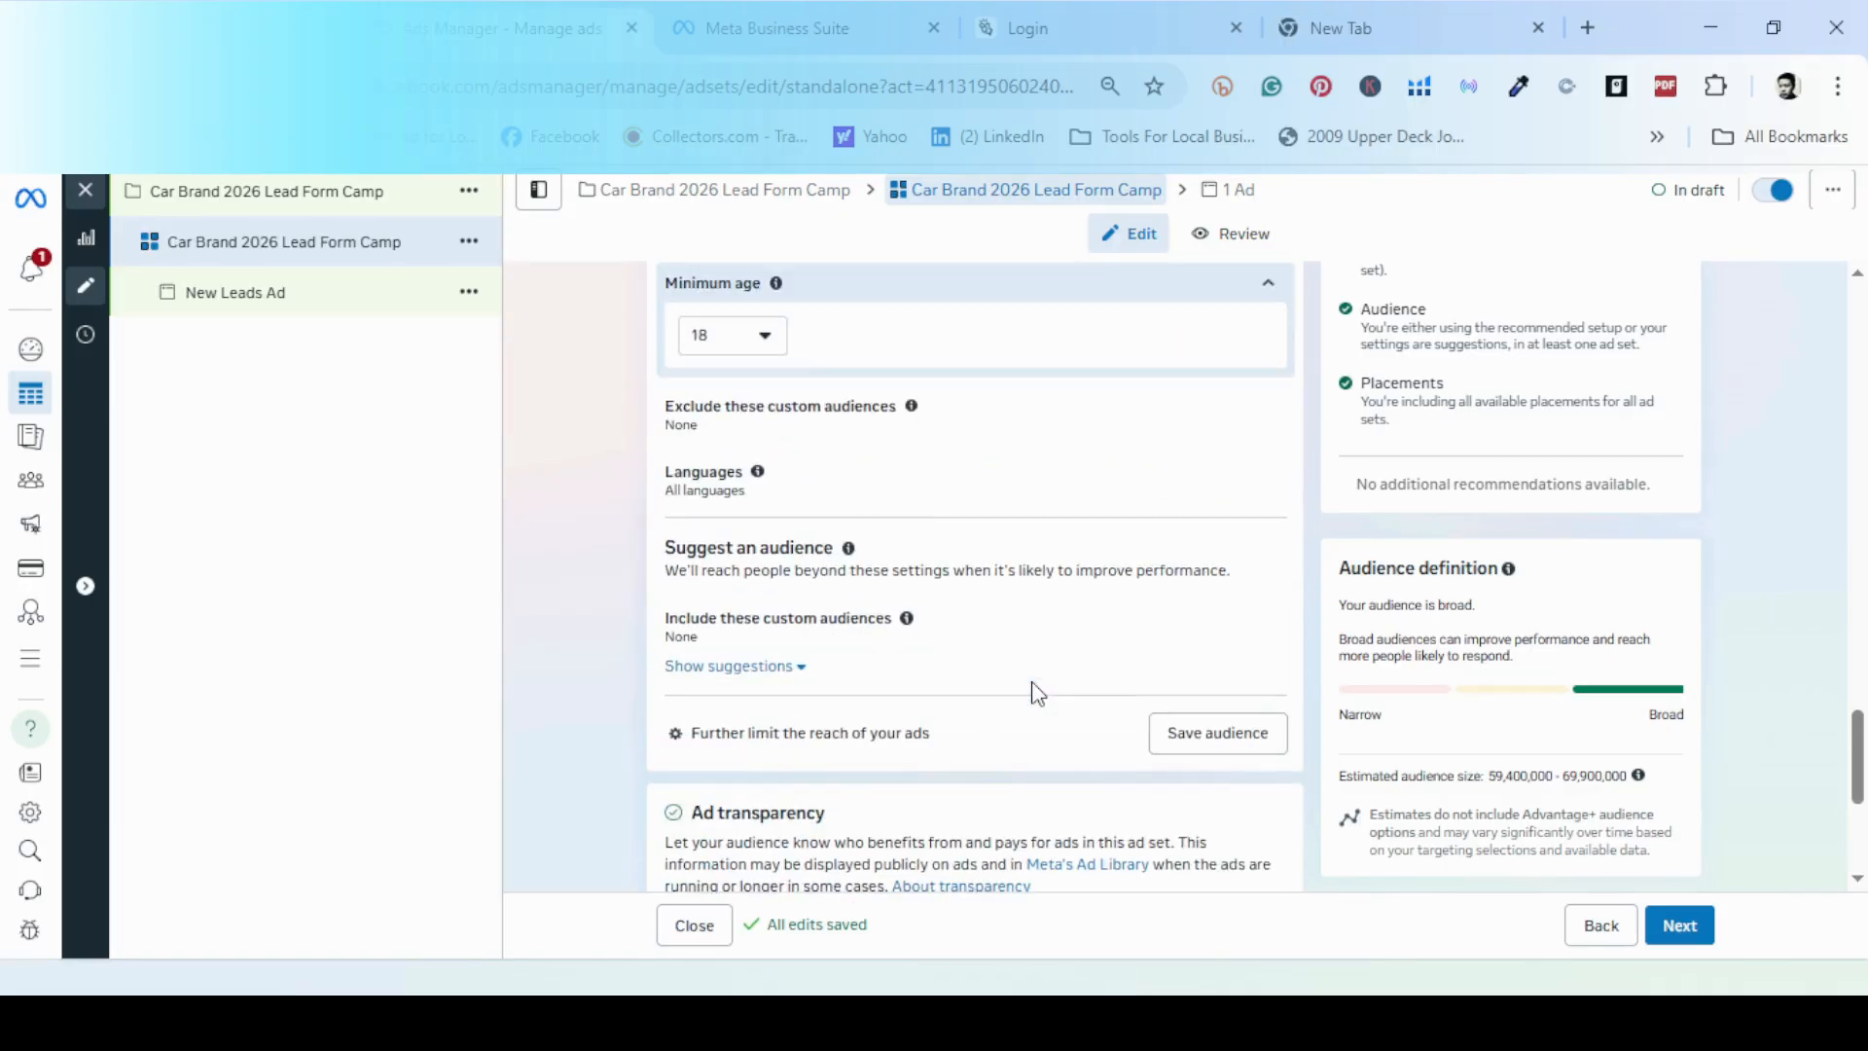
click(766, 336)
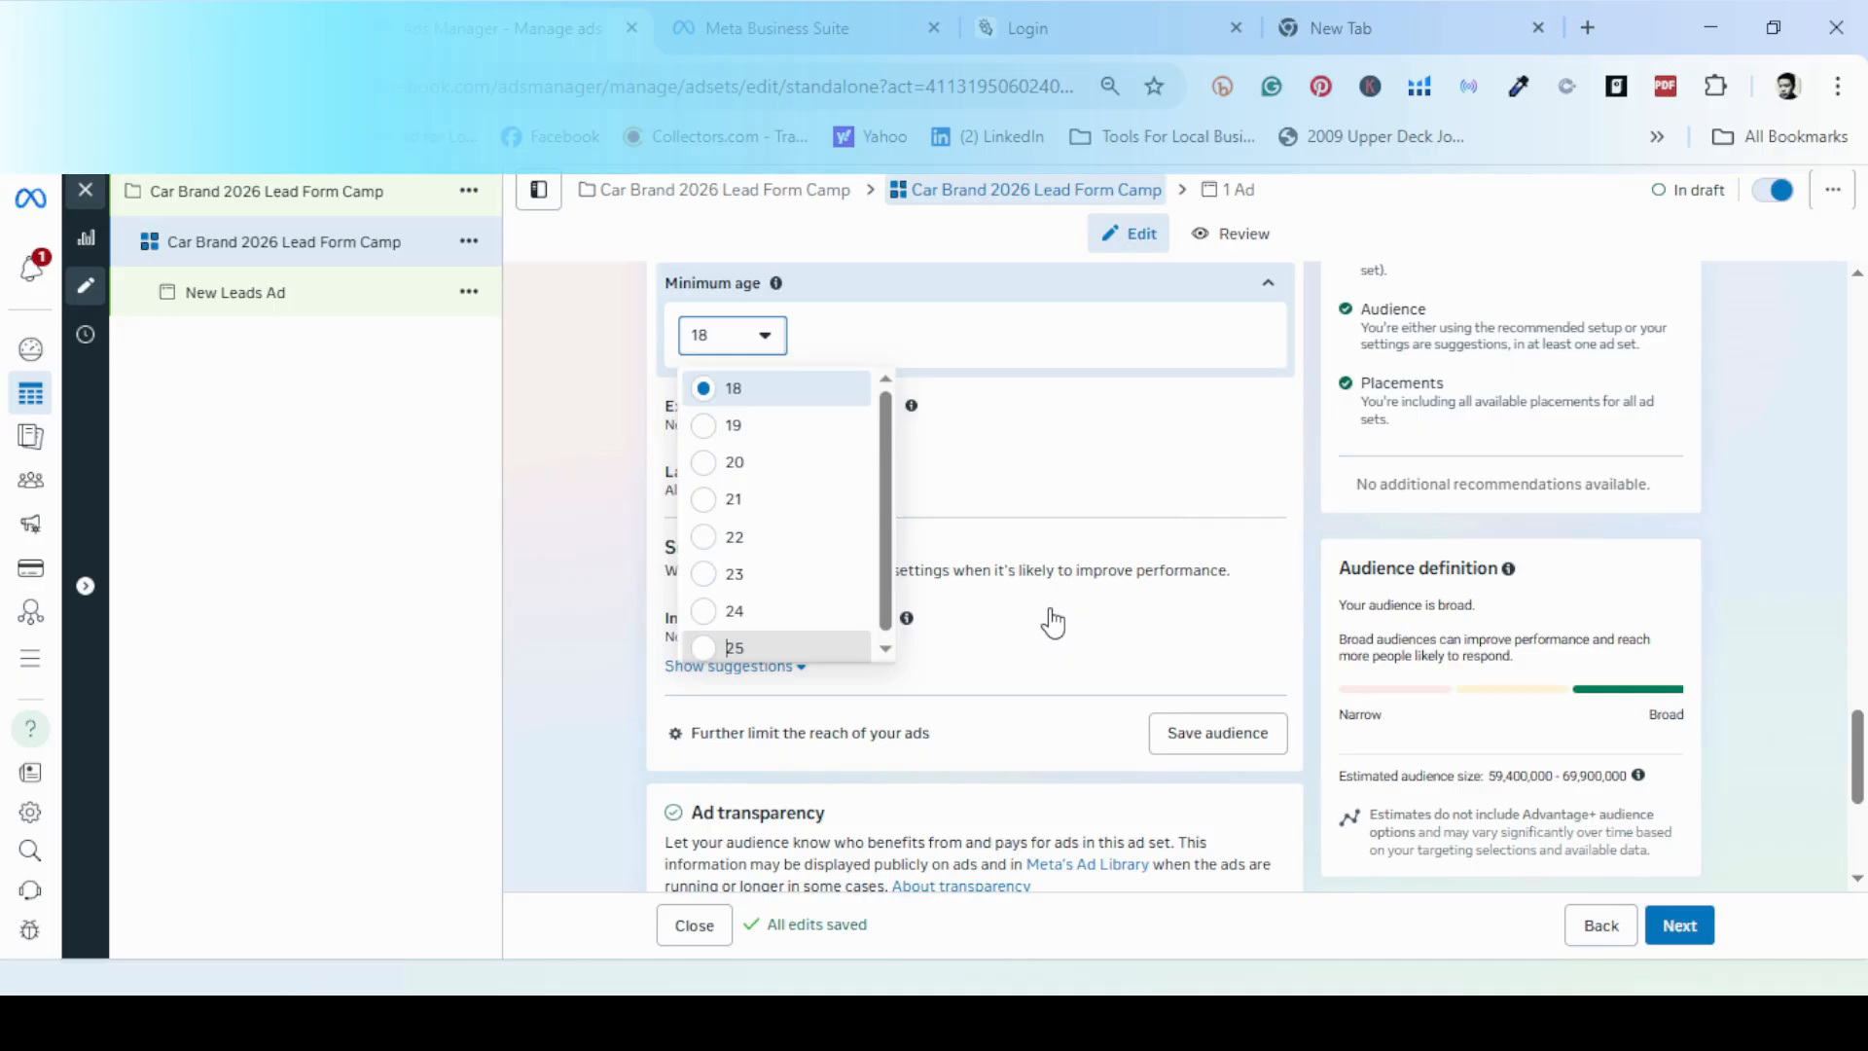
click(857, 642)
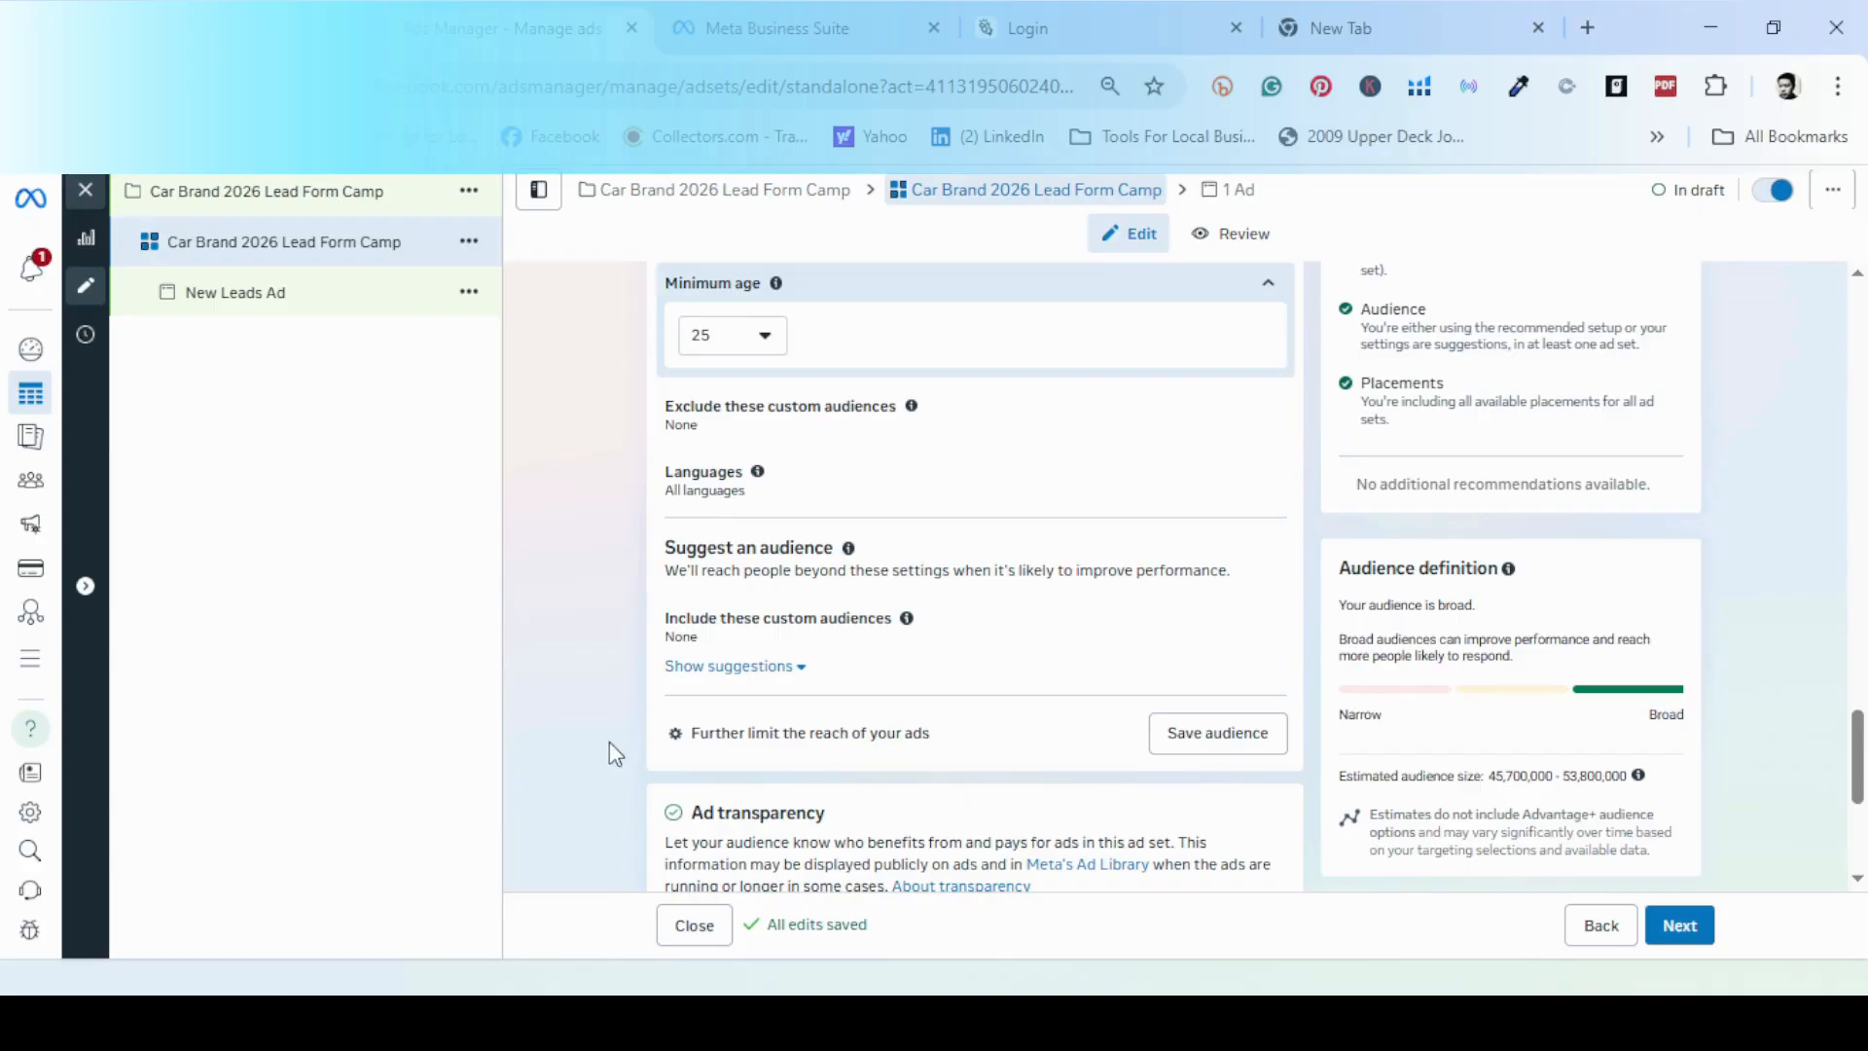
- Show the audience suggestions and set the suggested age range to 28–45
click(794, 668)
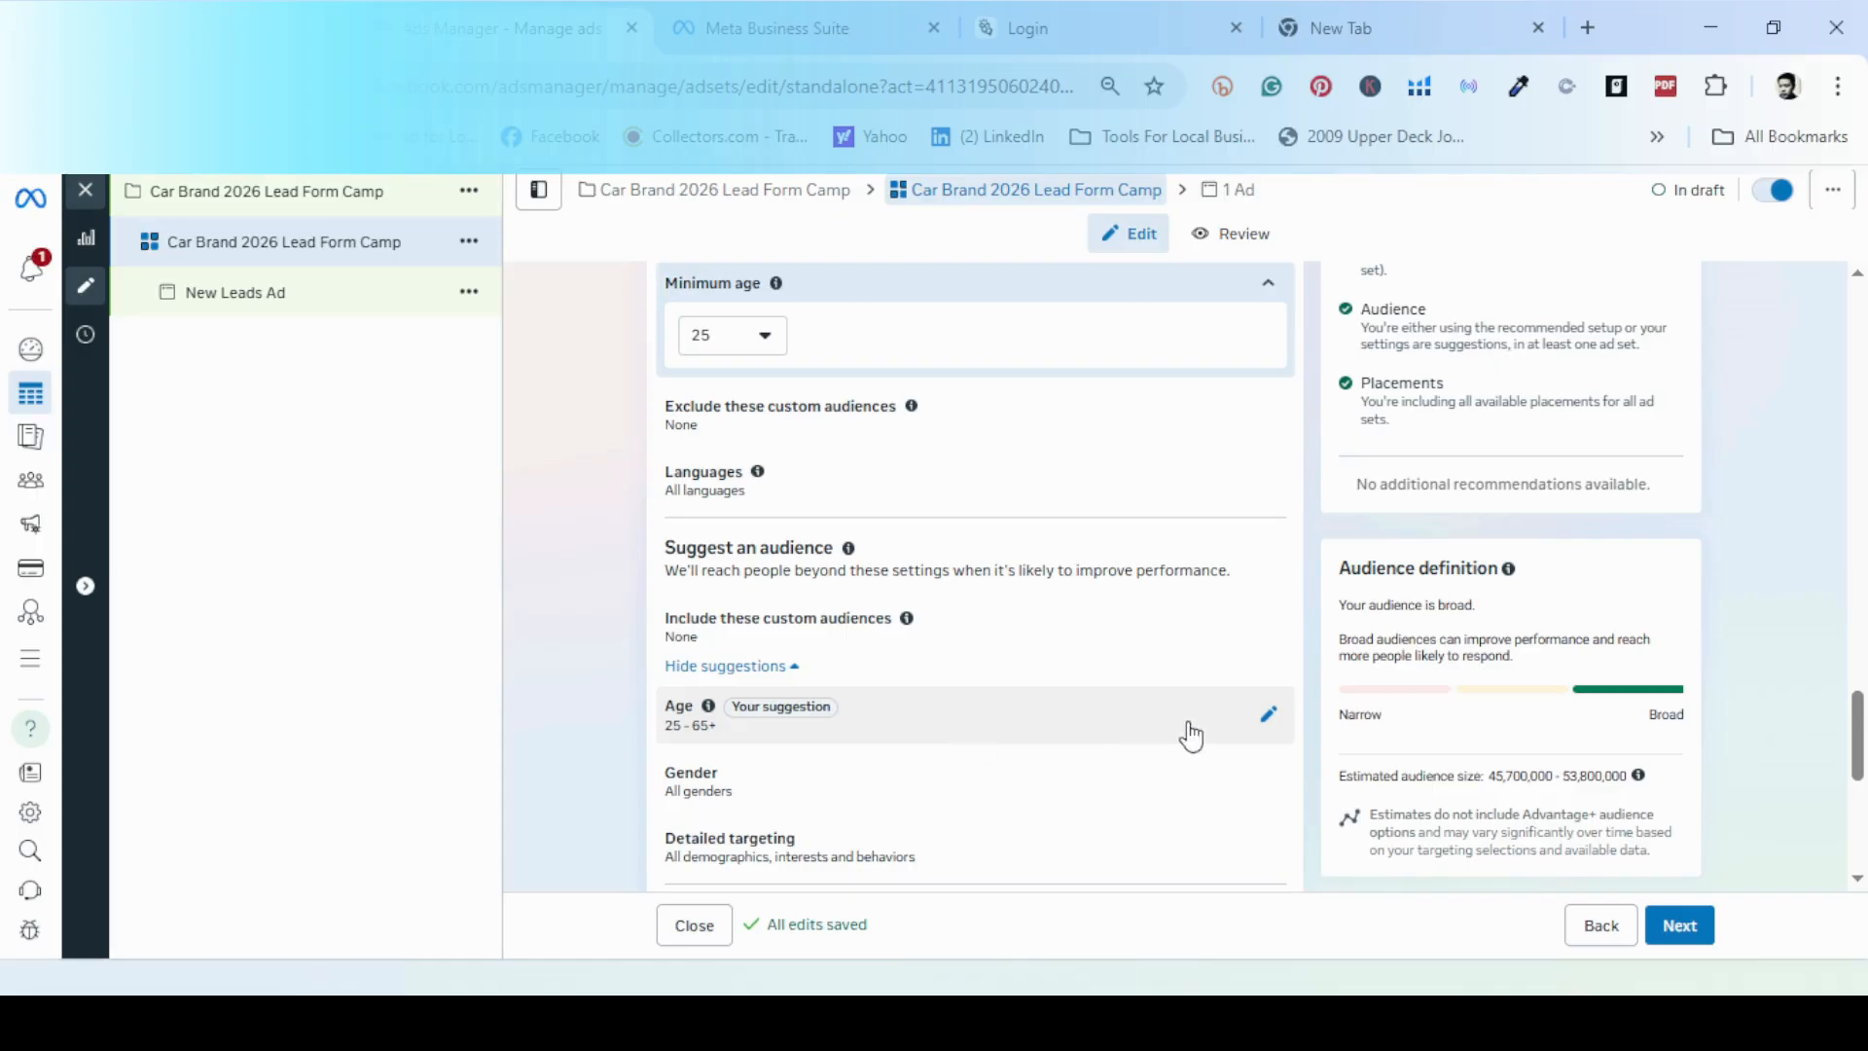
click(1269, 718)
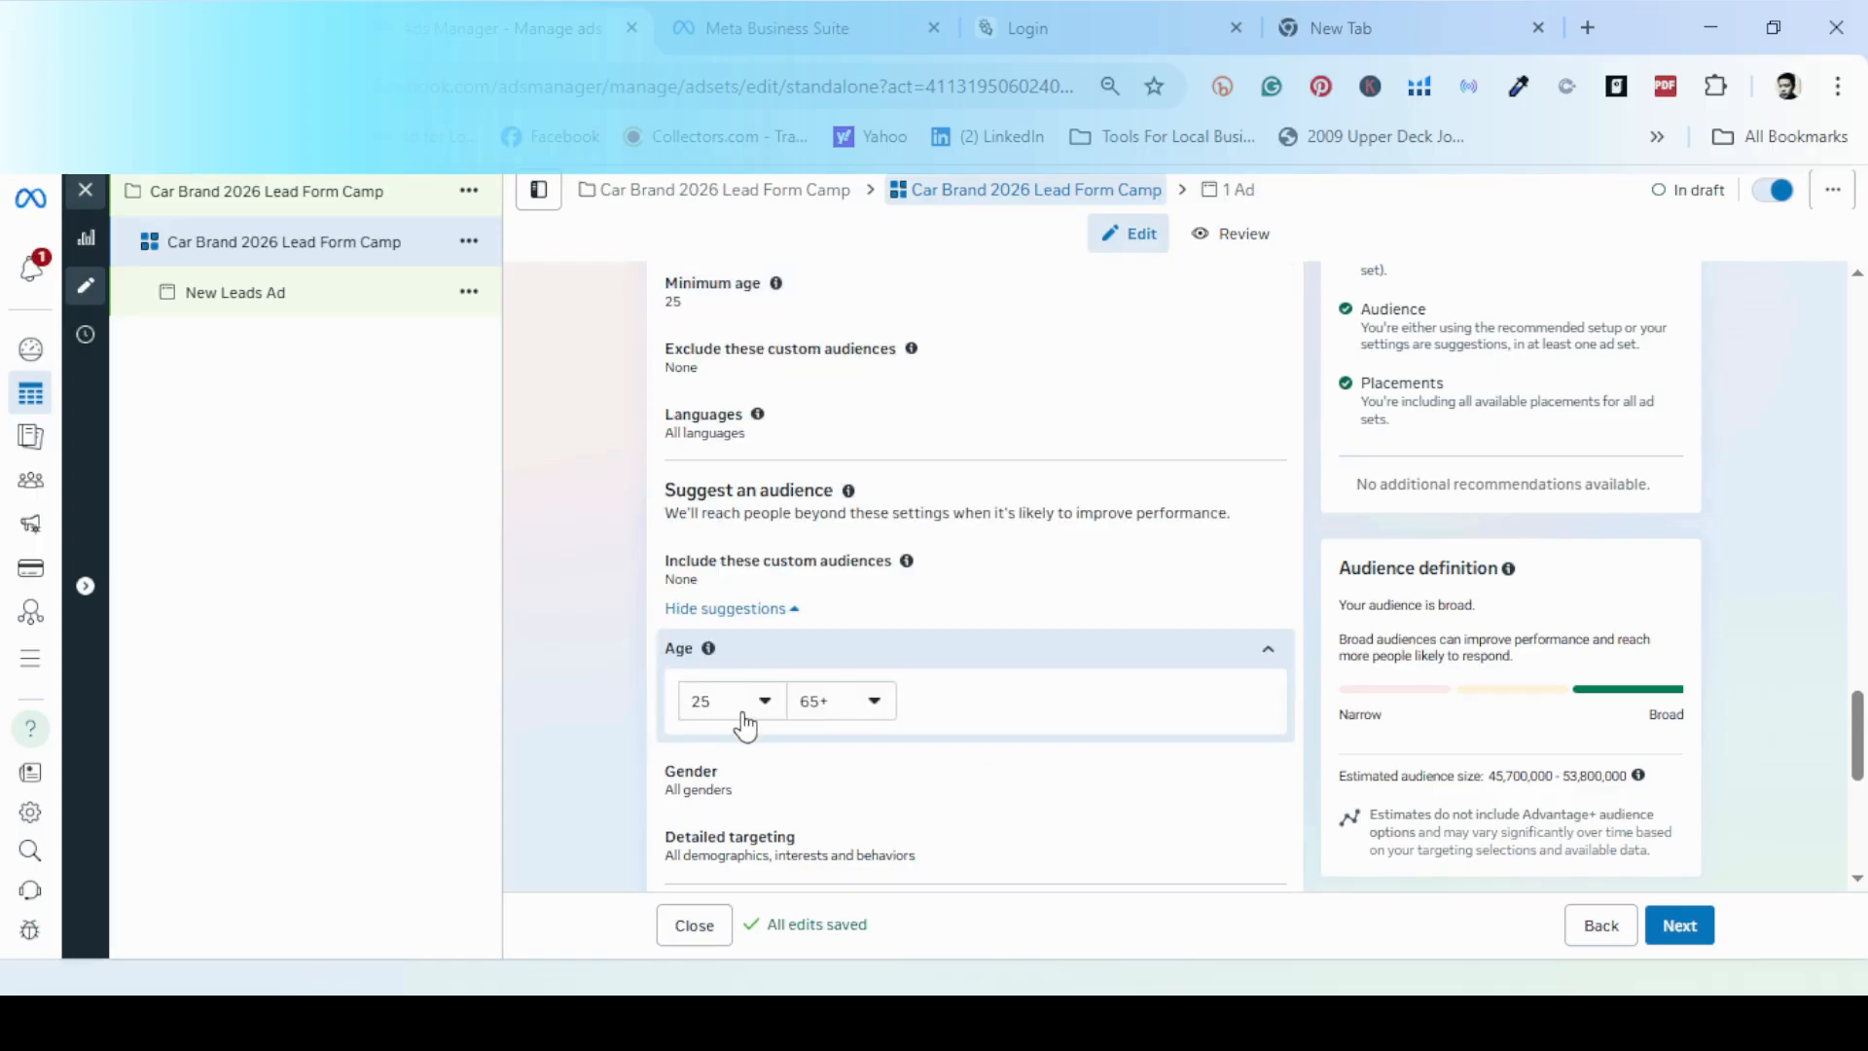
click(759, 713)
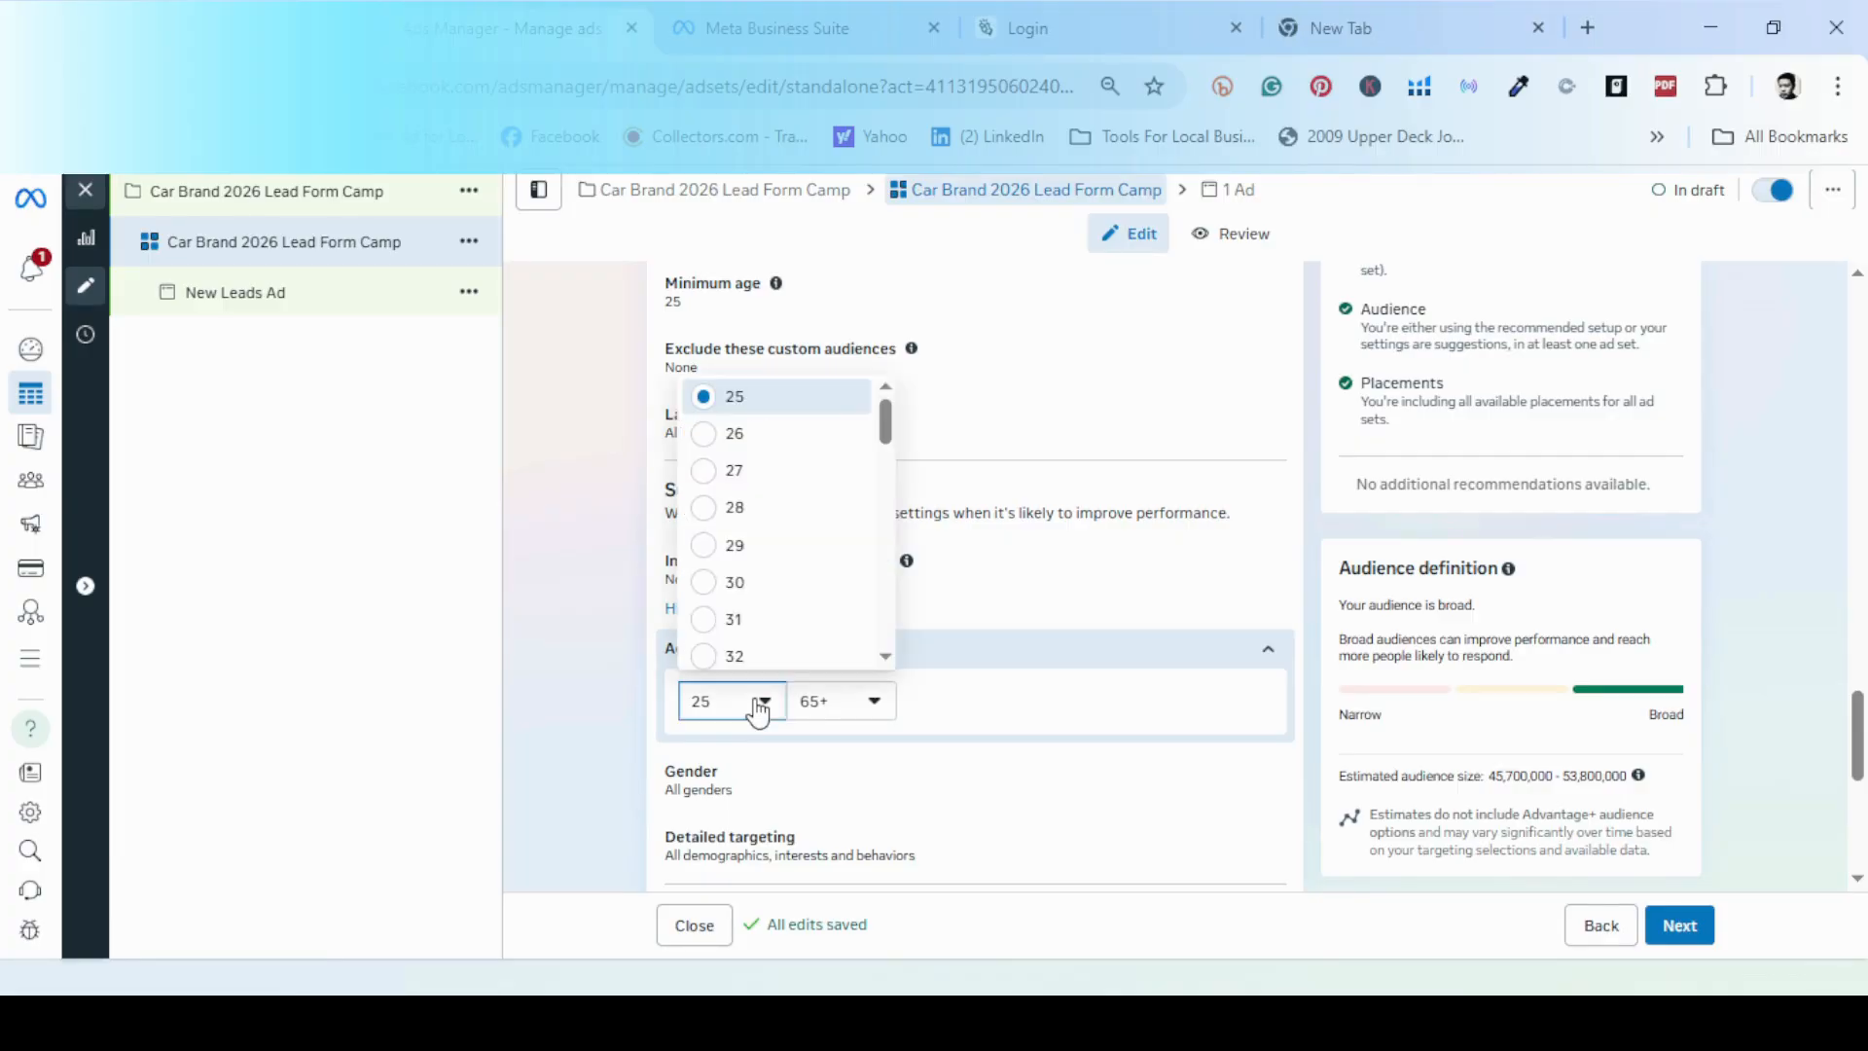
click(760, 518)
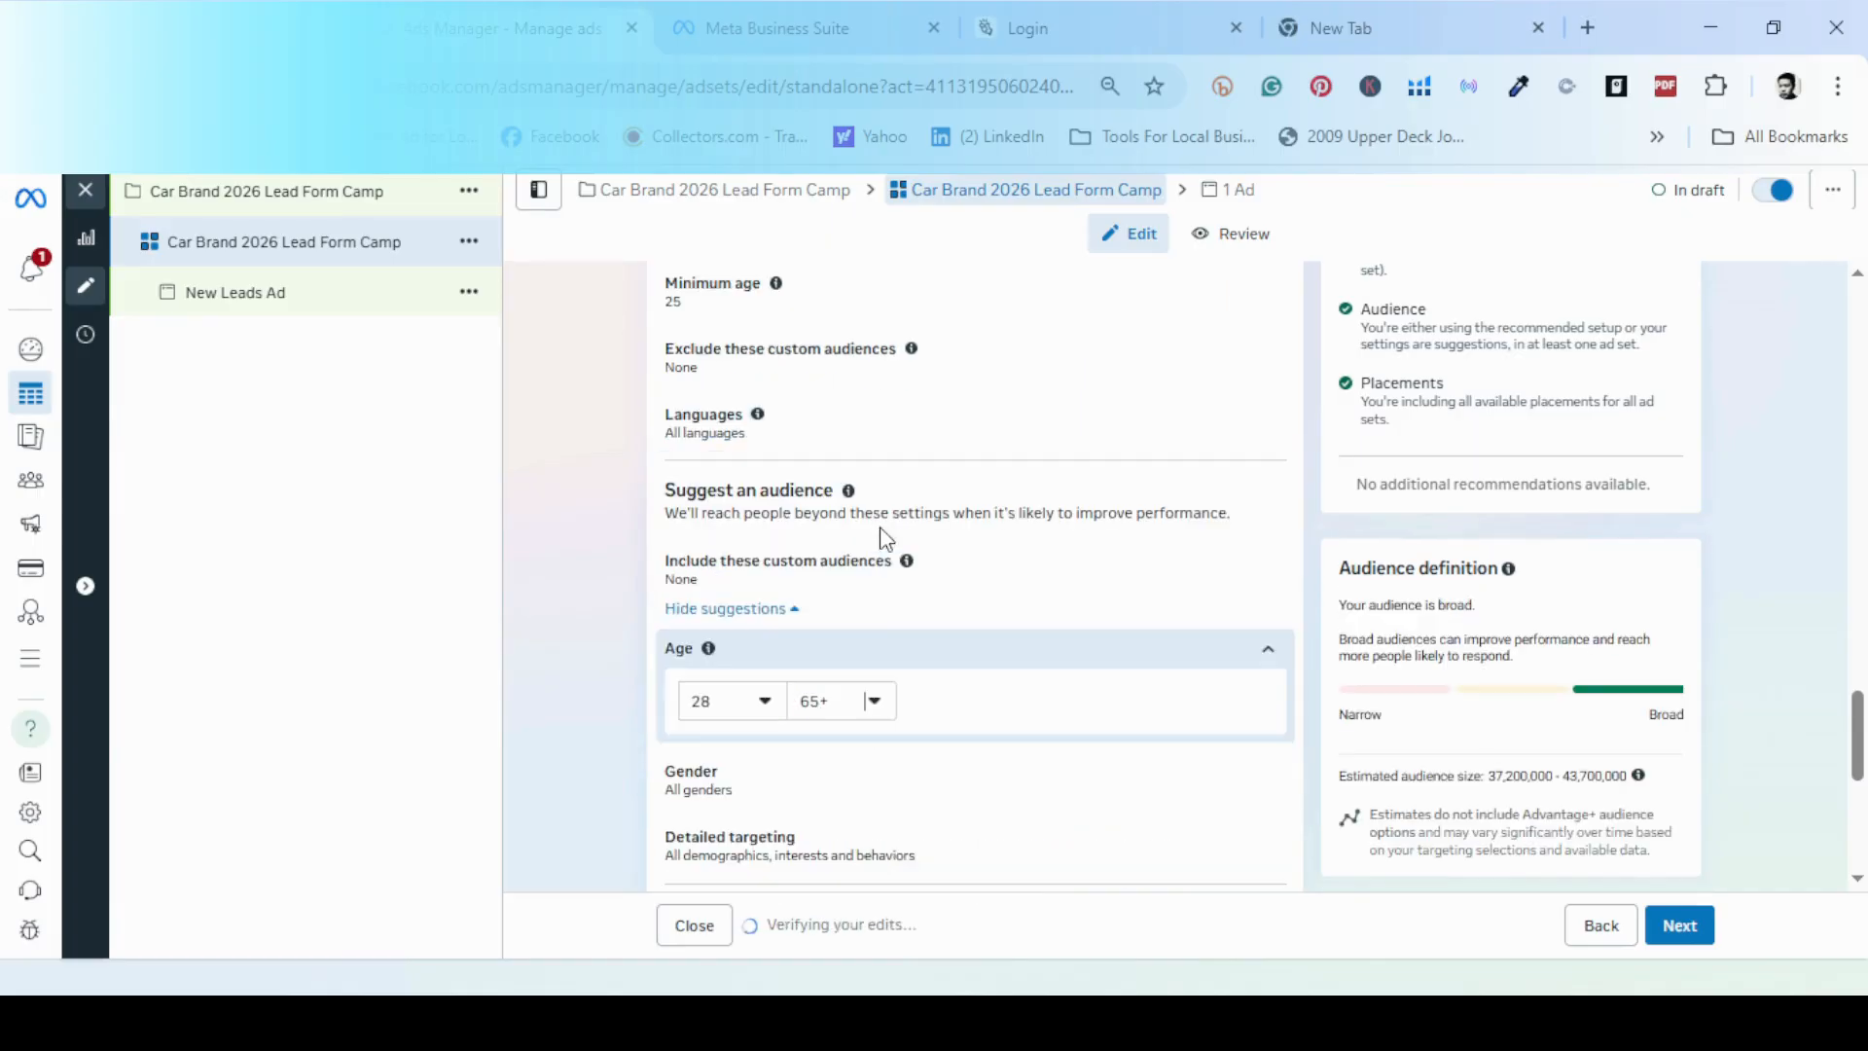
click(878, 701)
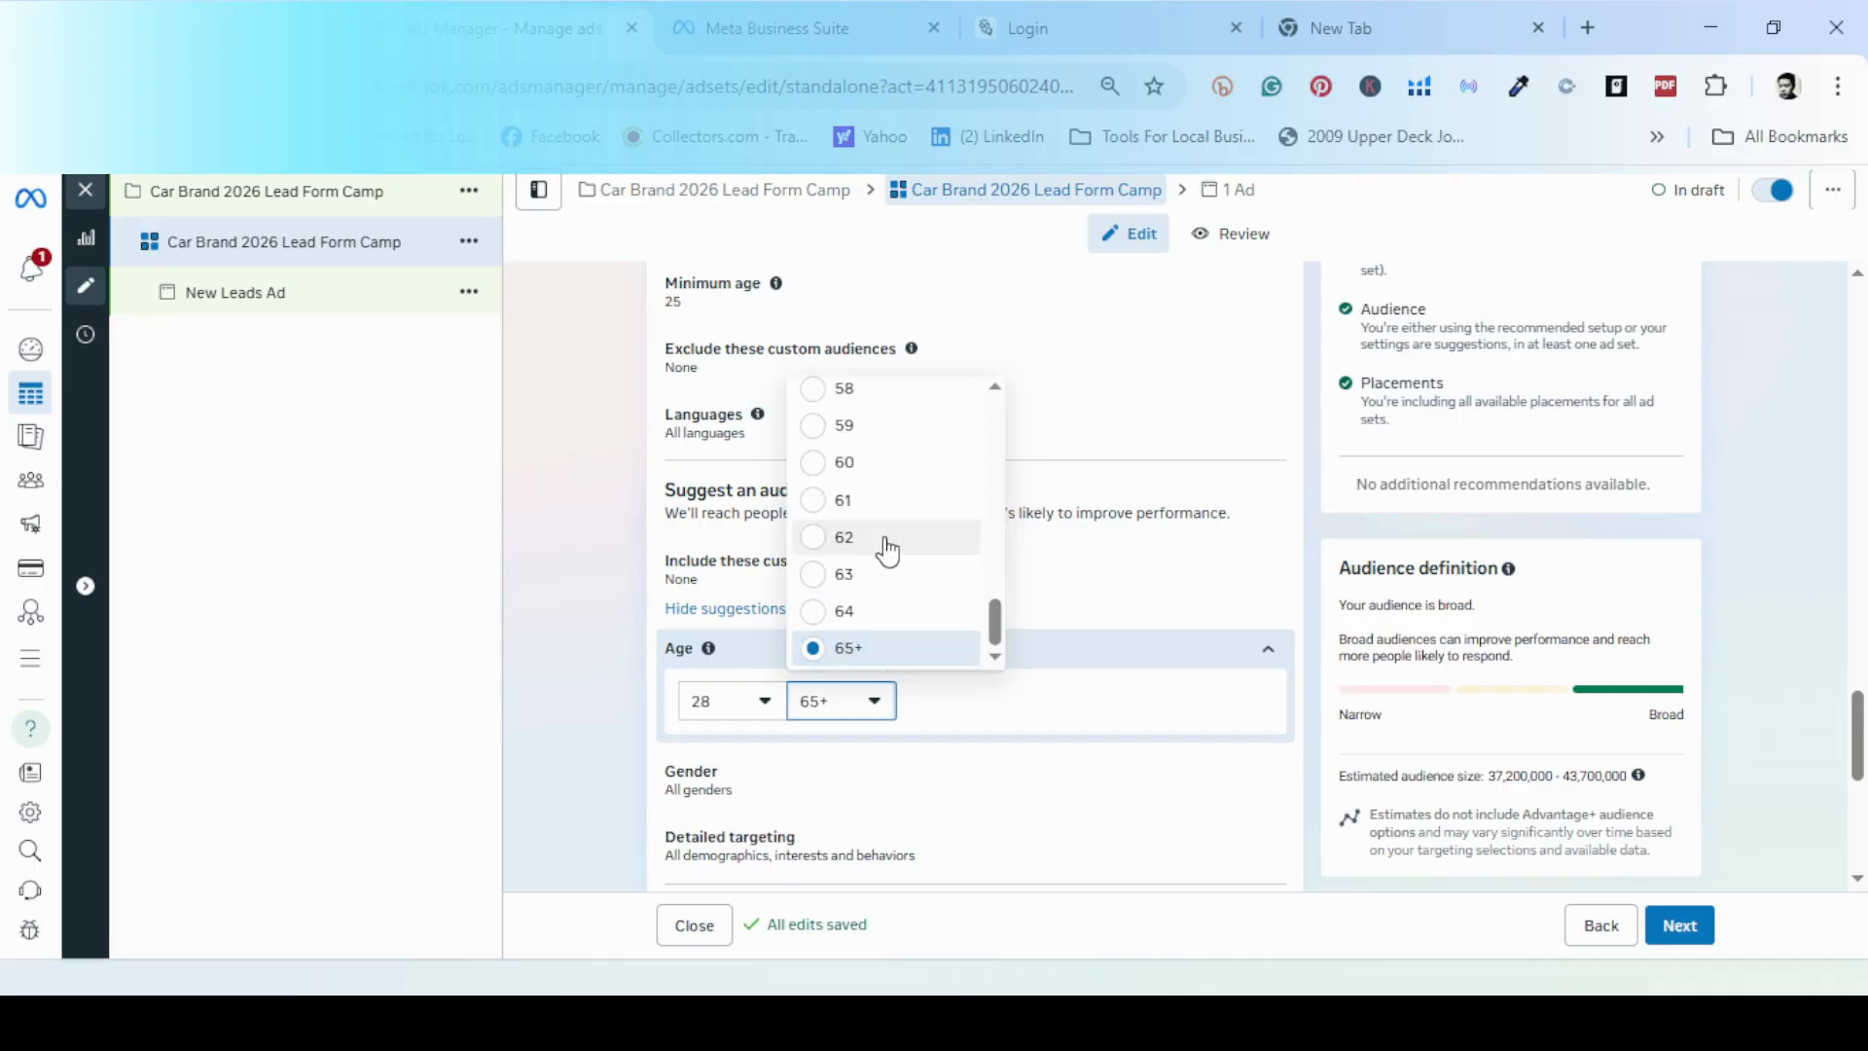
scroll(887, 551, up, 4)
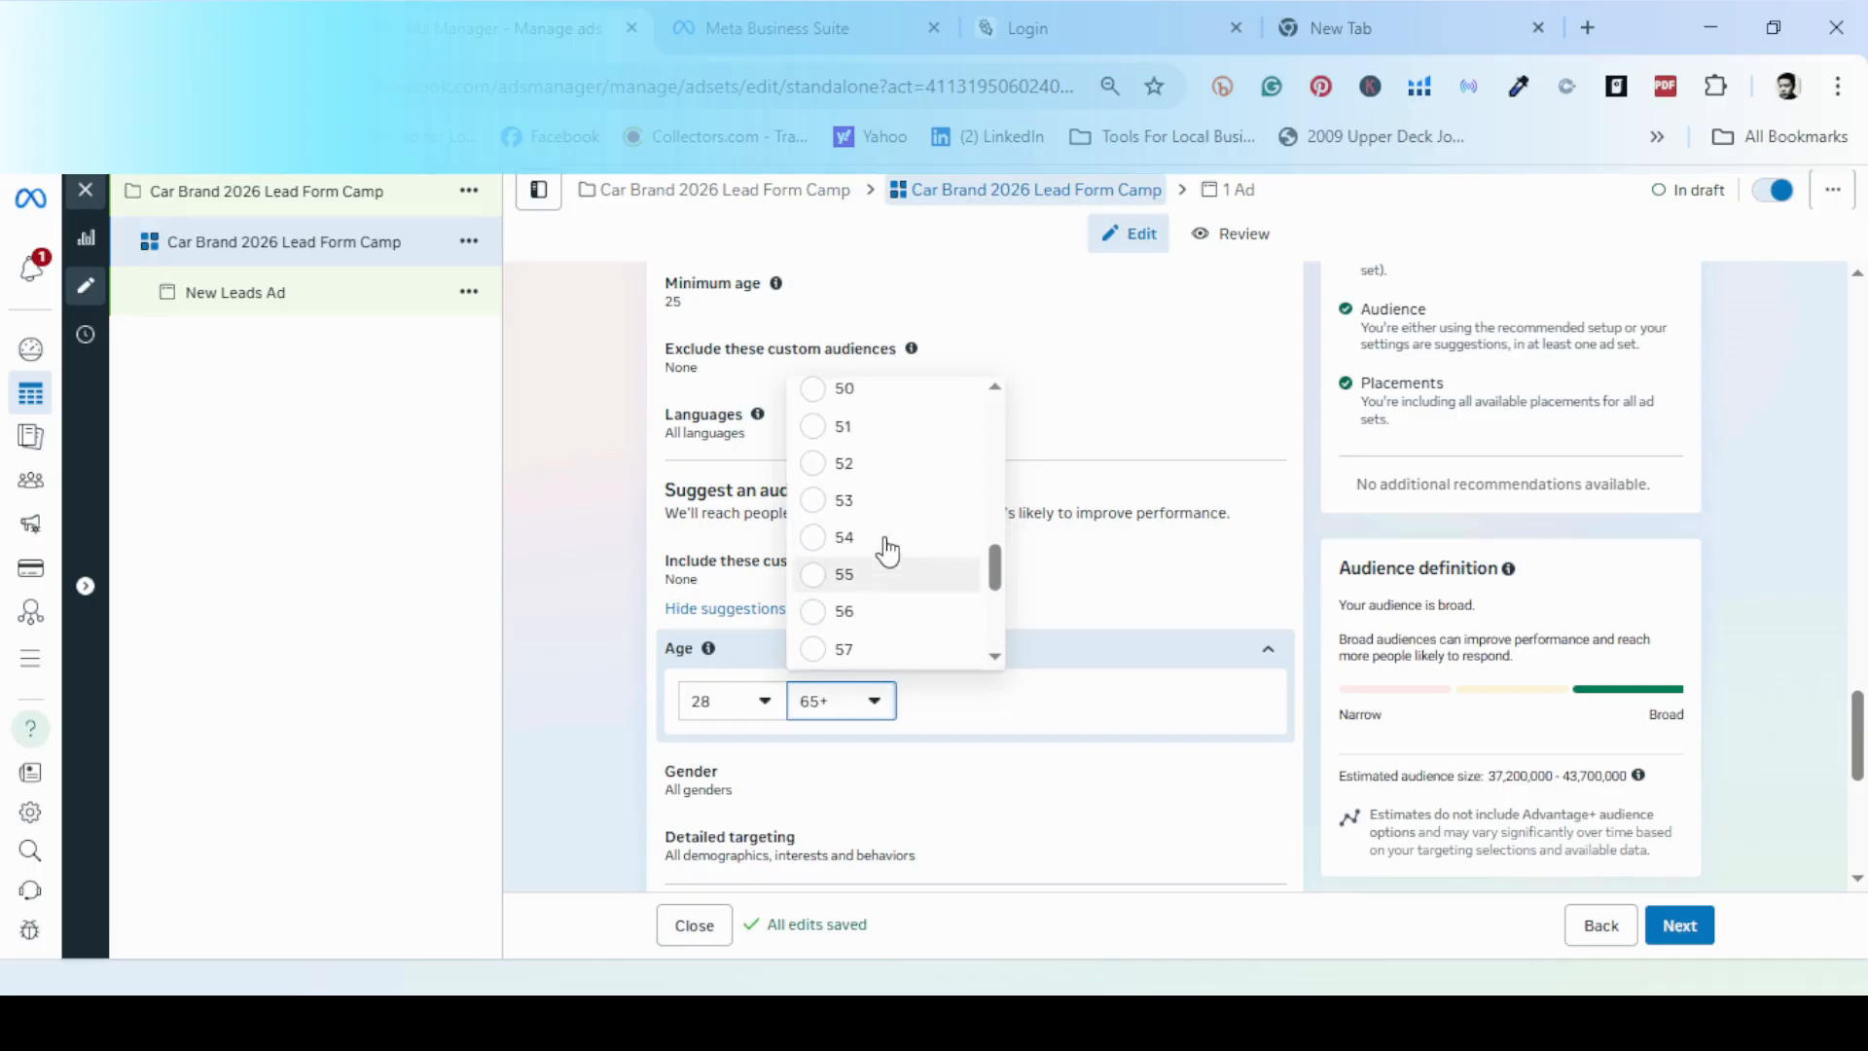
scroll(847, 482, up, 2)
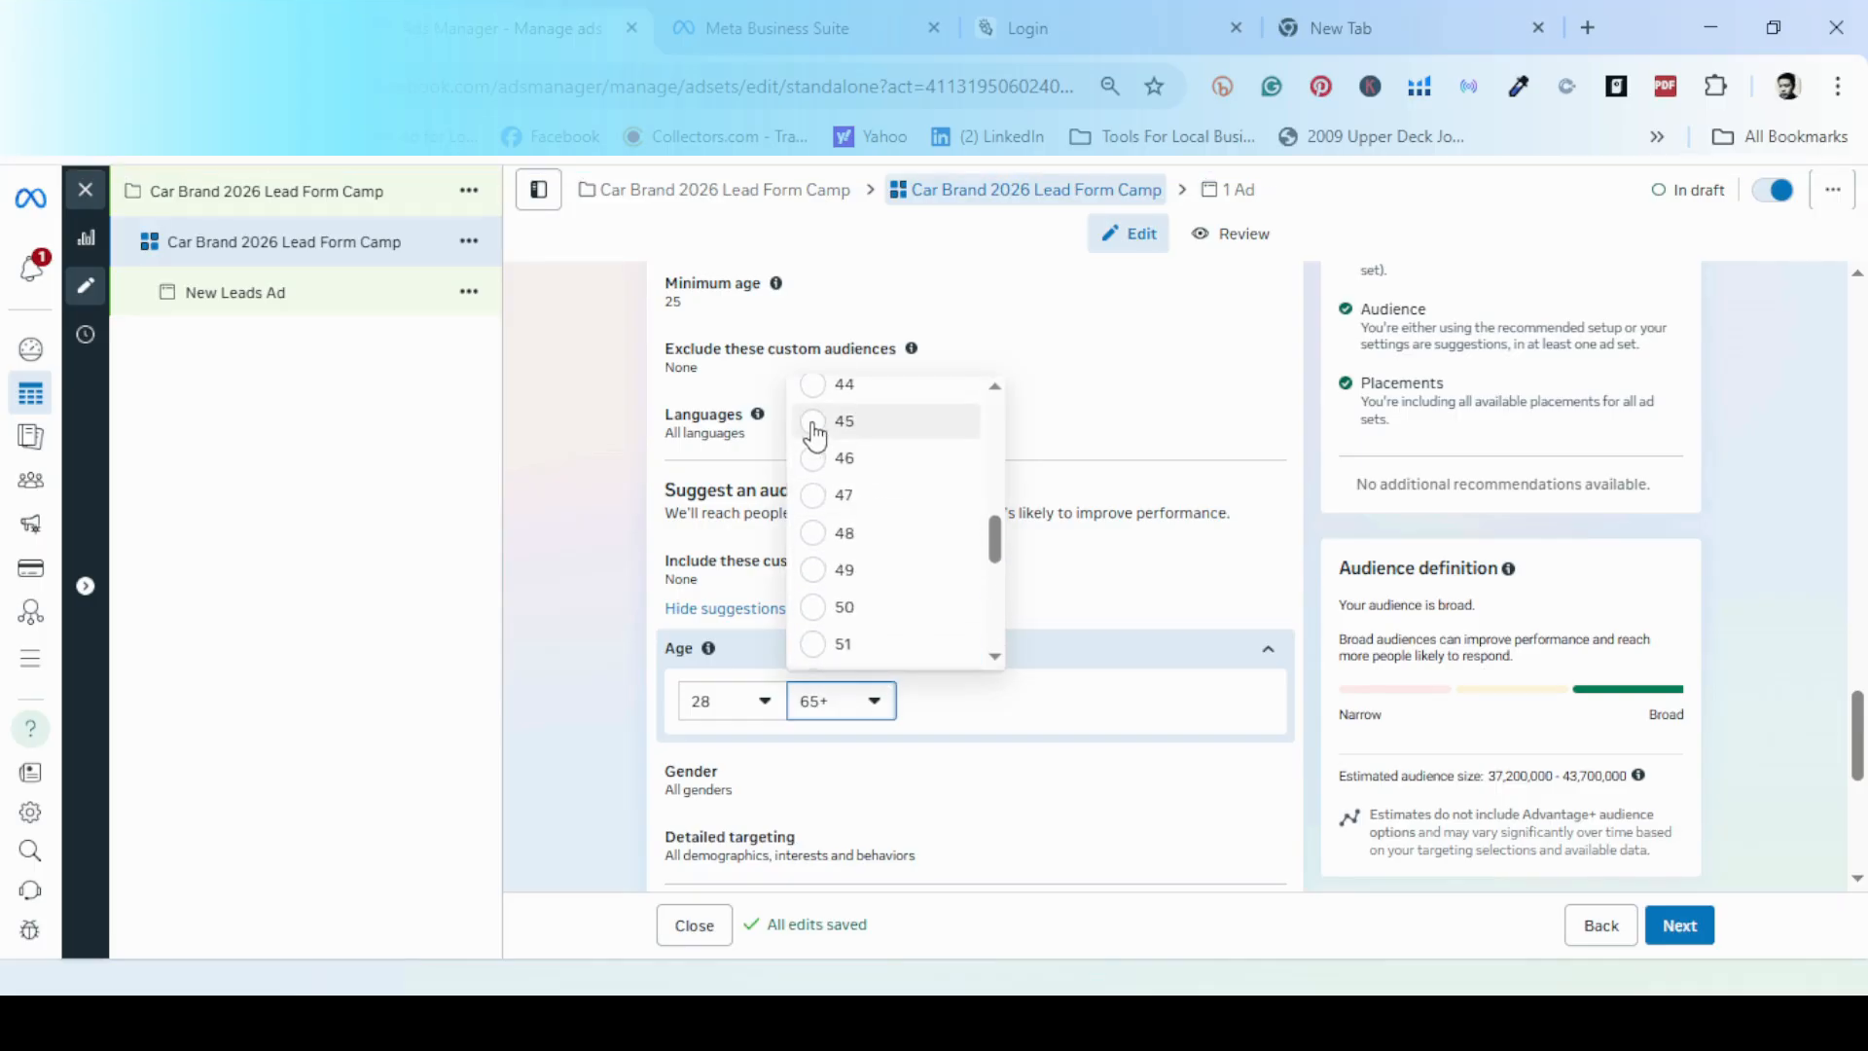
scroll(1072, 751, down, 2)
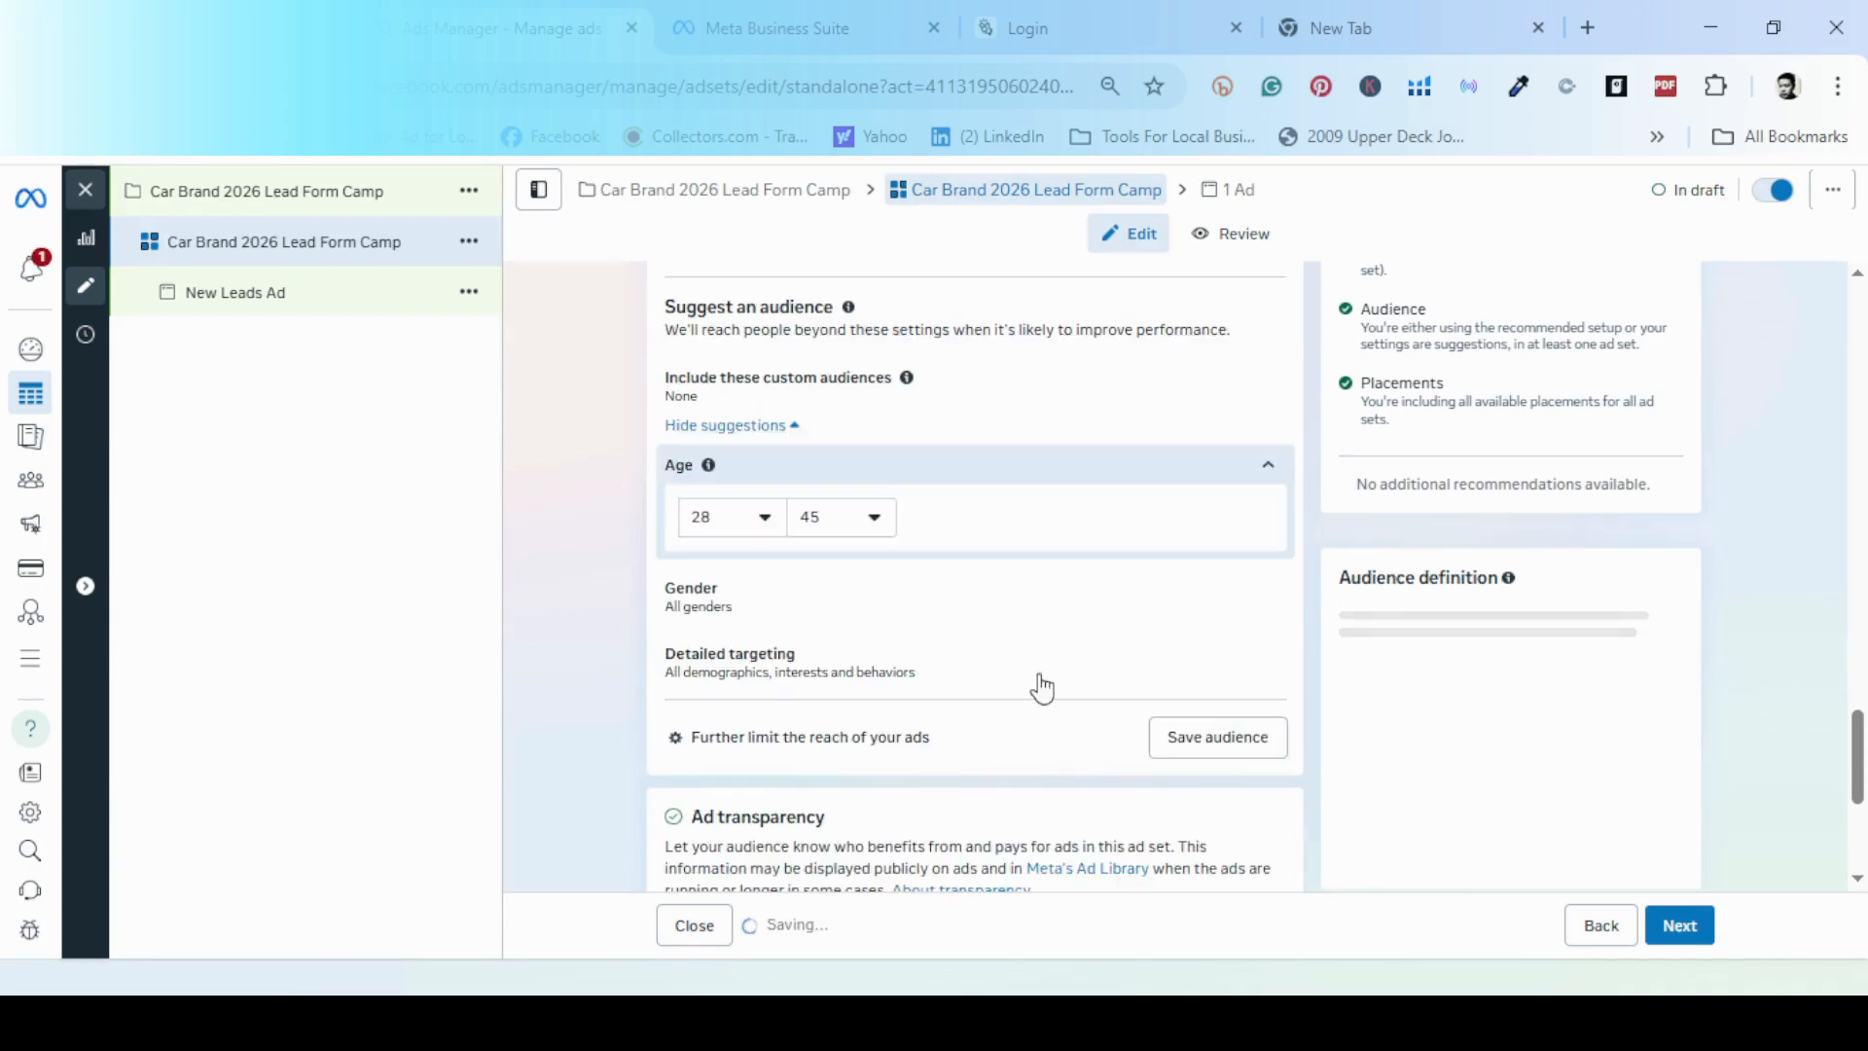
scroll(902, 738, up, 2)
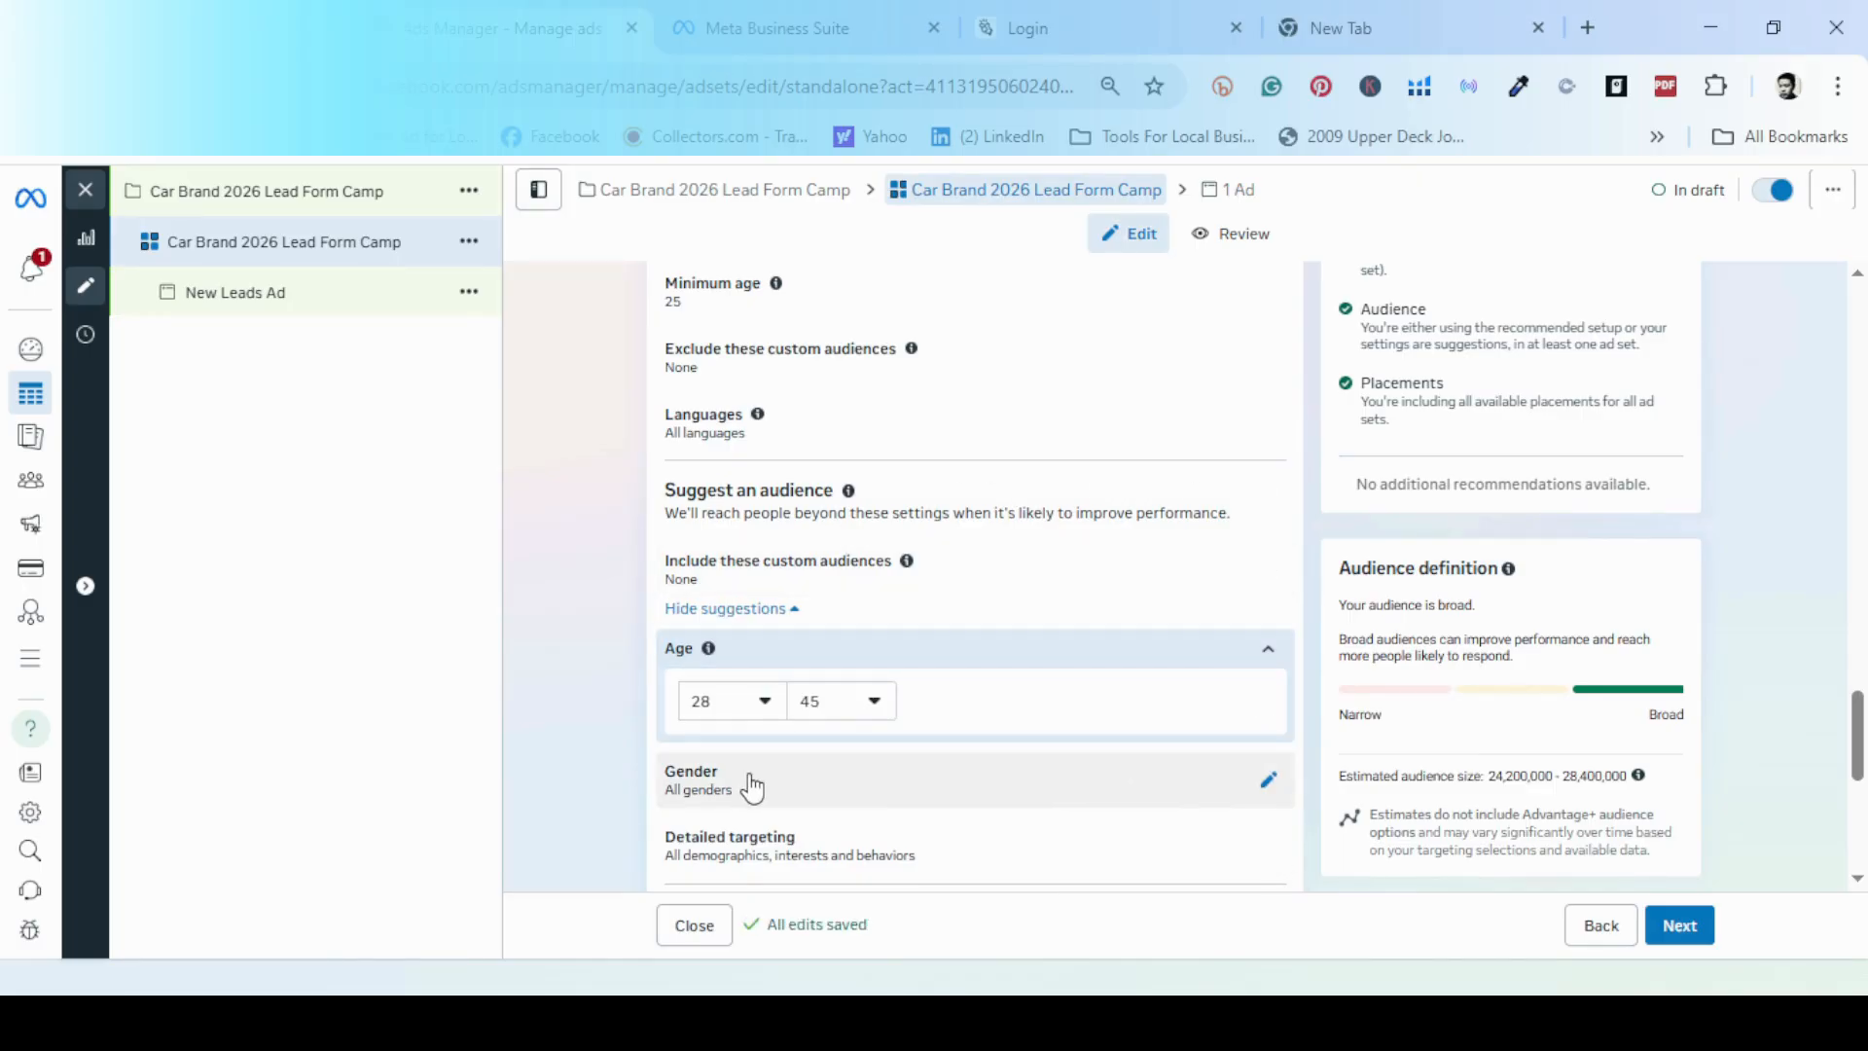
- Review the ad set's name, conversion location, Facebook Page, performance goal, catalog, budget and schedule settings
scroll(753, 786, down, 3)
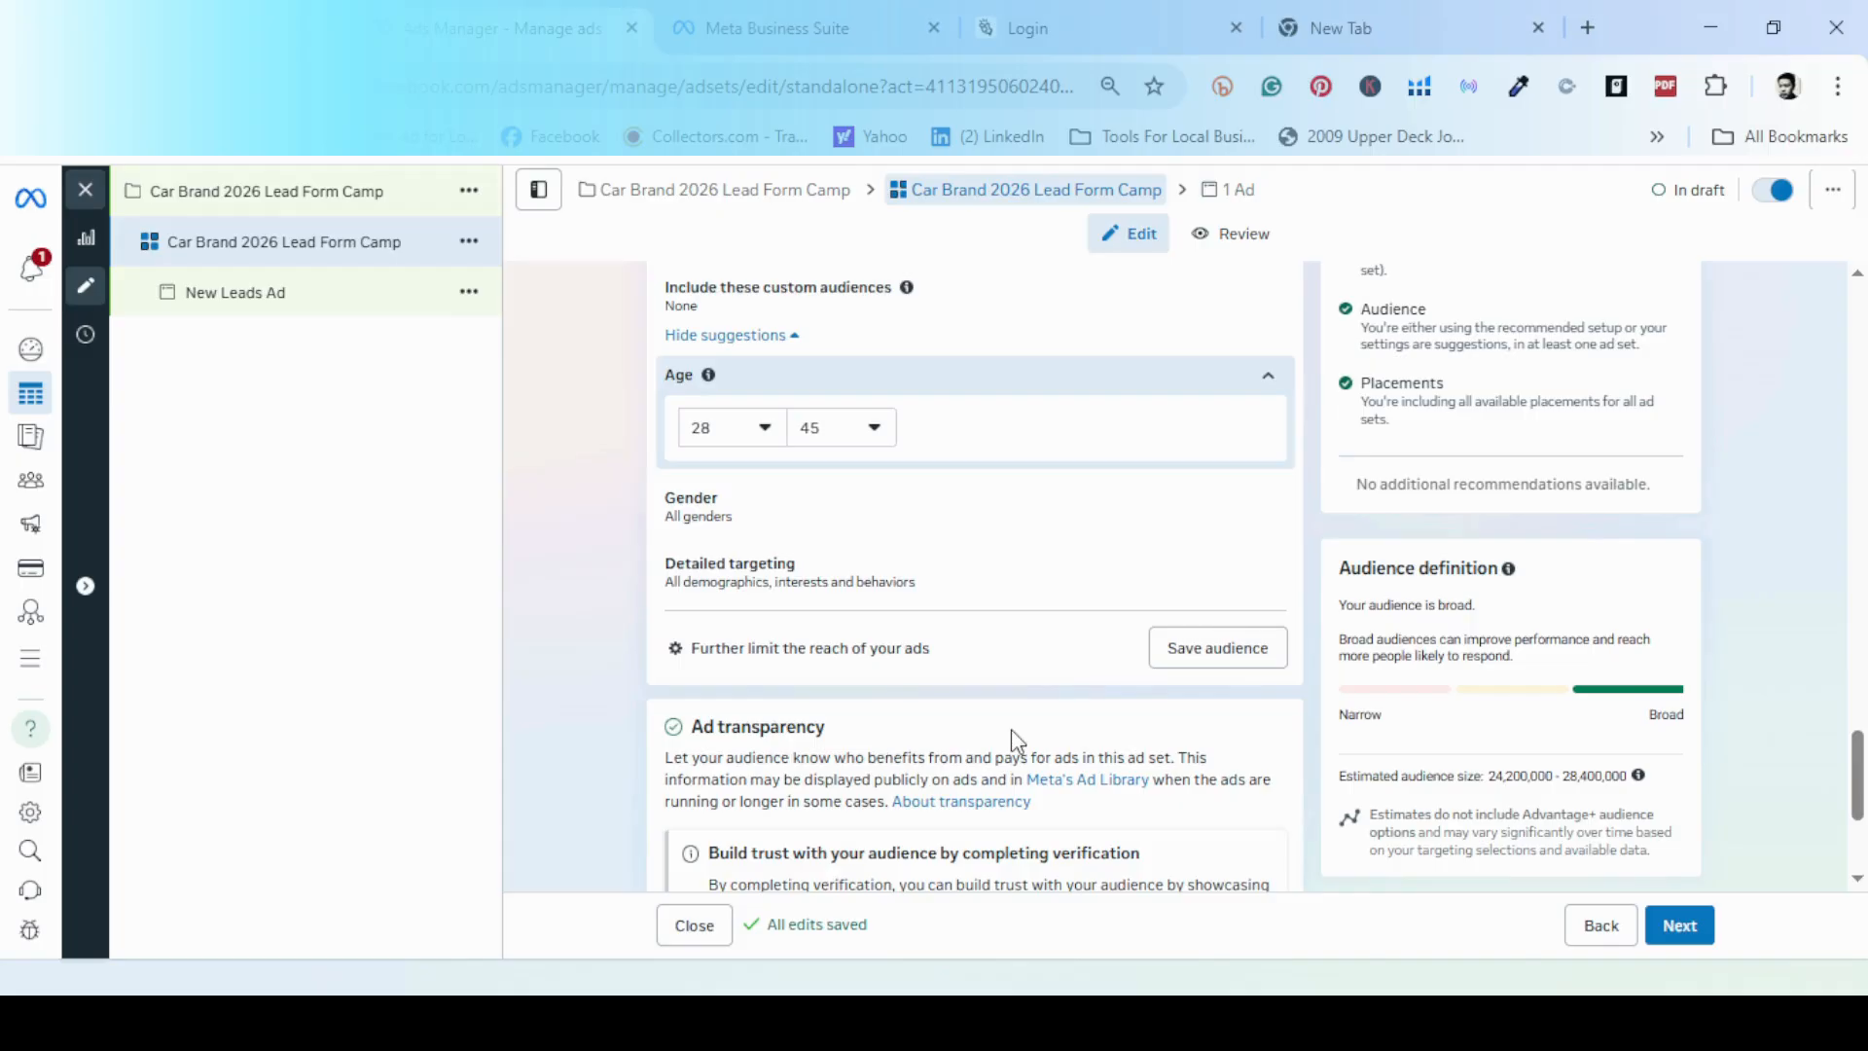
scroll(1012, 728, down, 1)
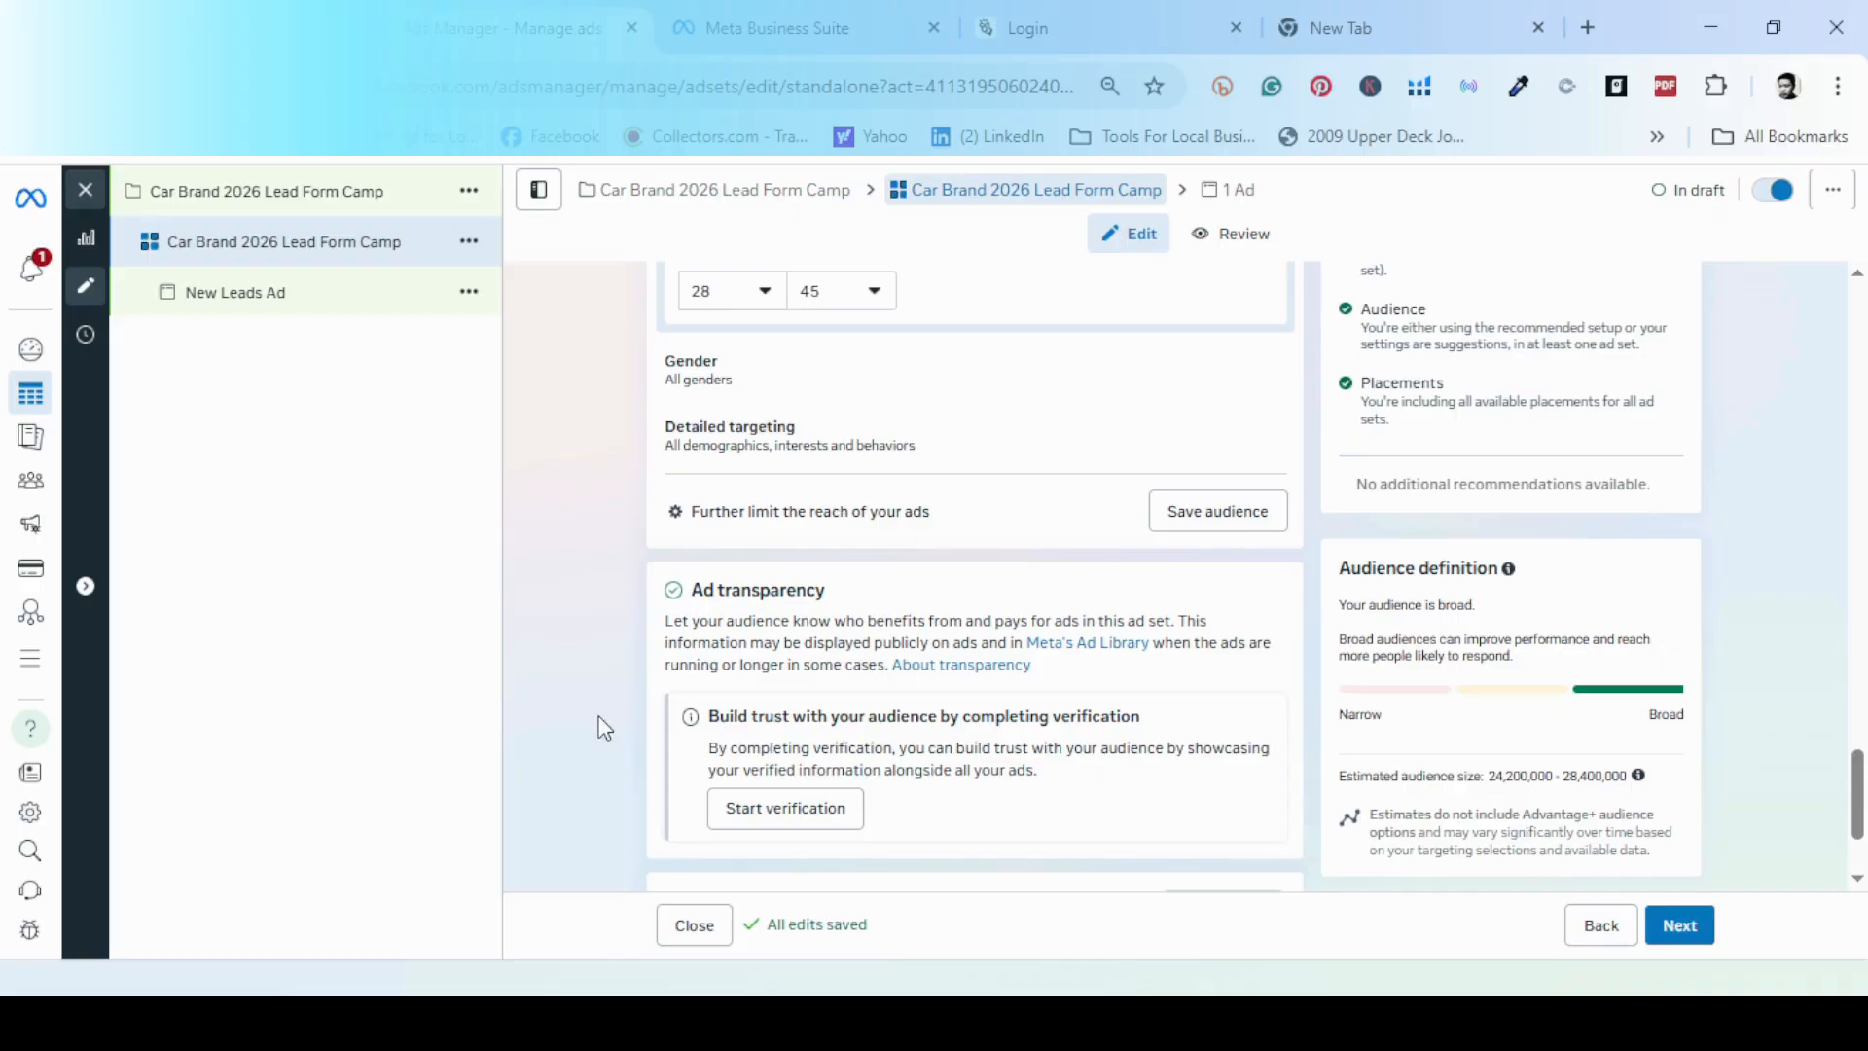
scroll(602, 727, down, 2)
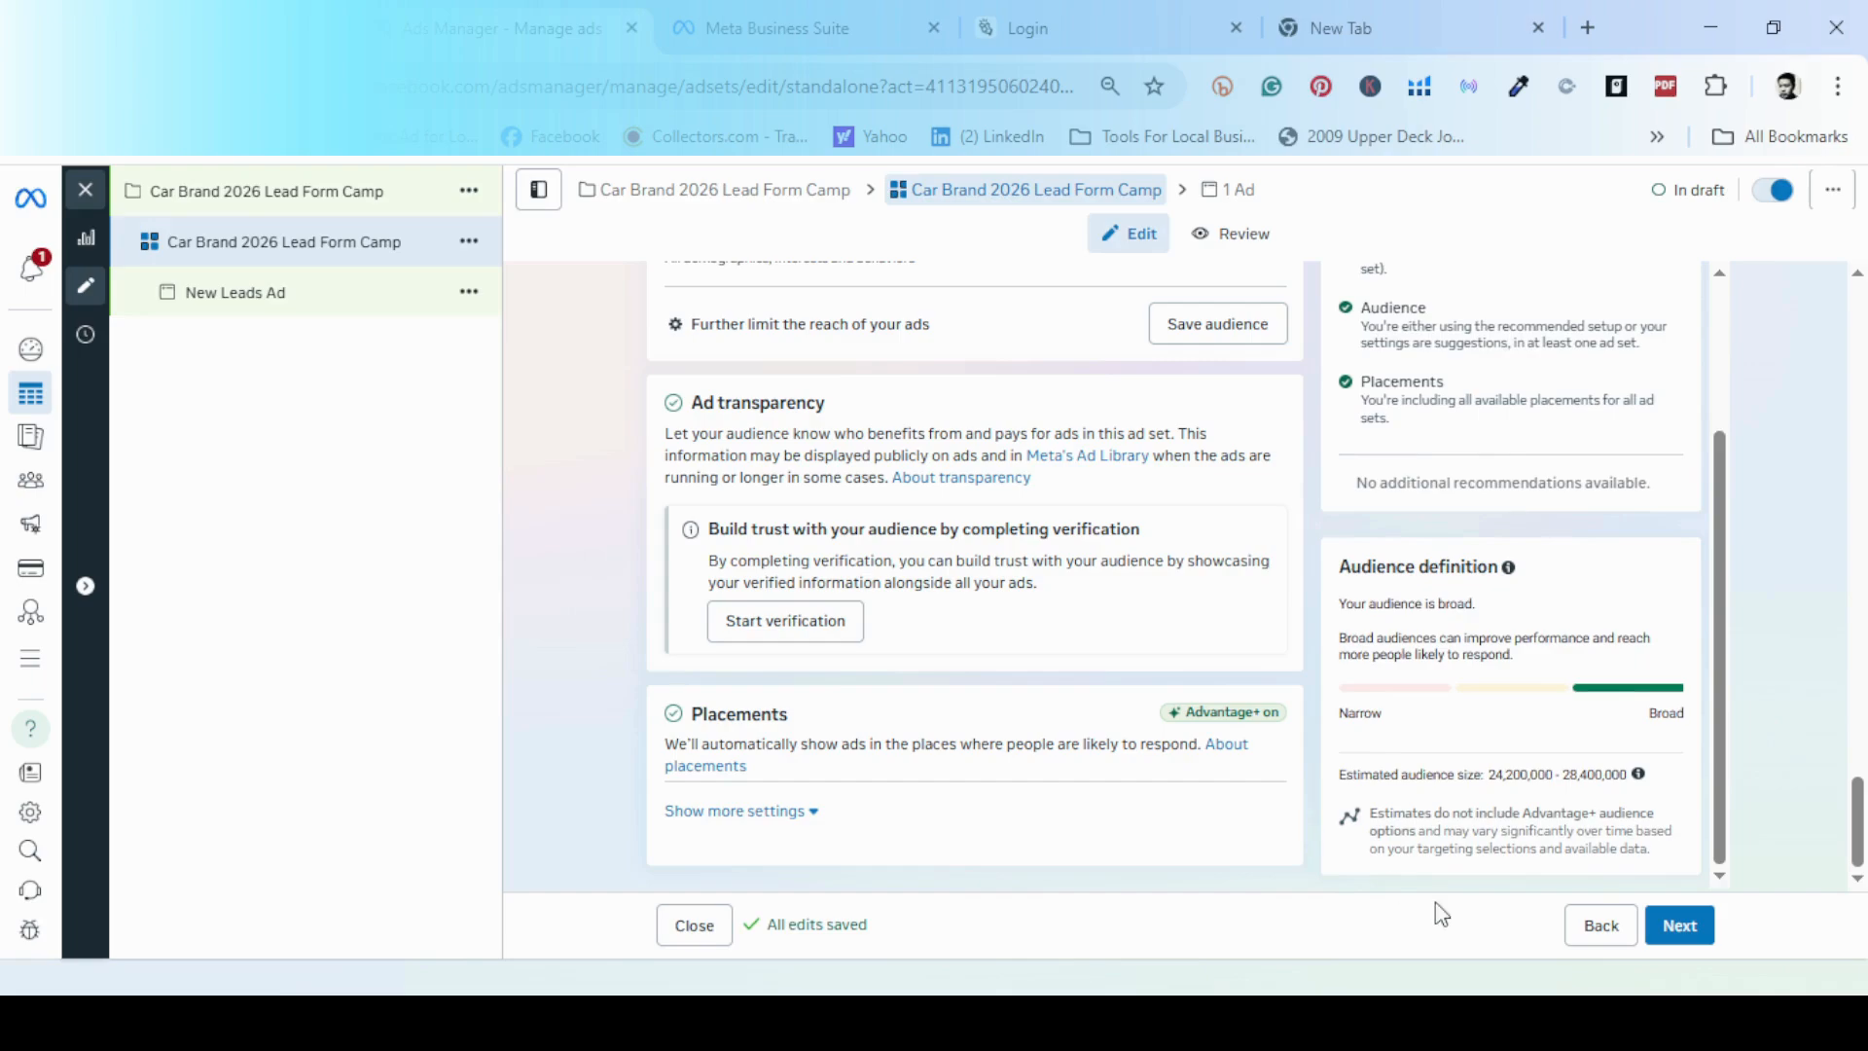
scroll(1276, 817, up, 3)
scroll(1297, 815, up, 10)
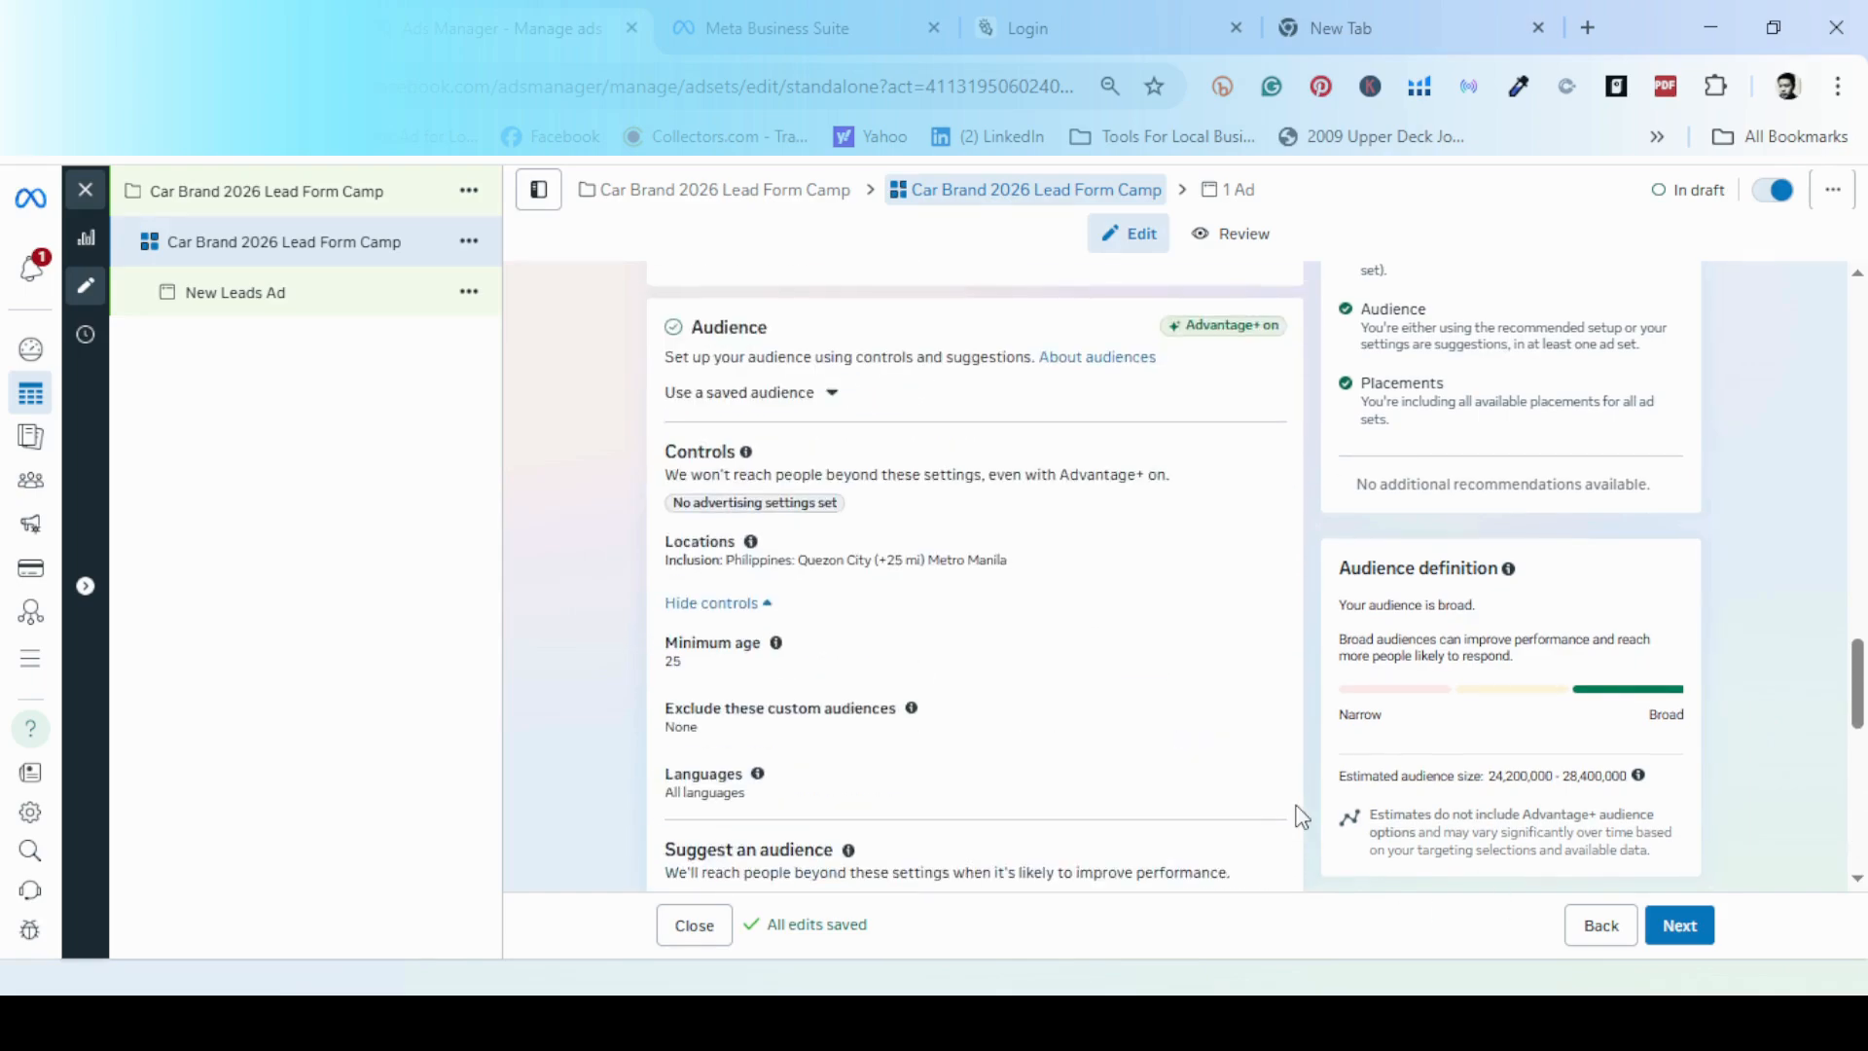
scroll(1326, 640, up, 10)
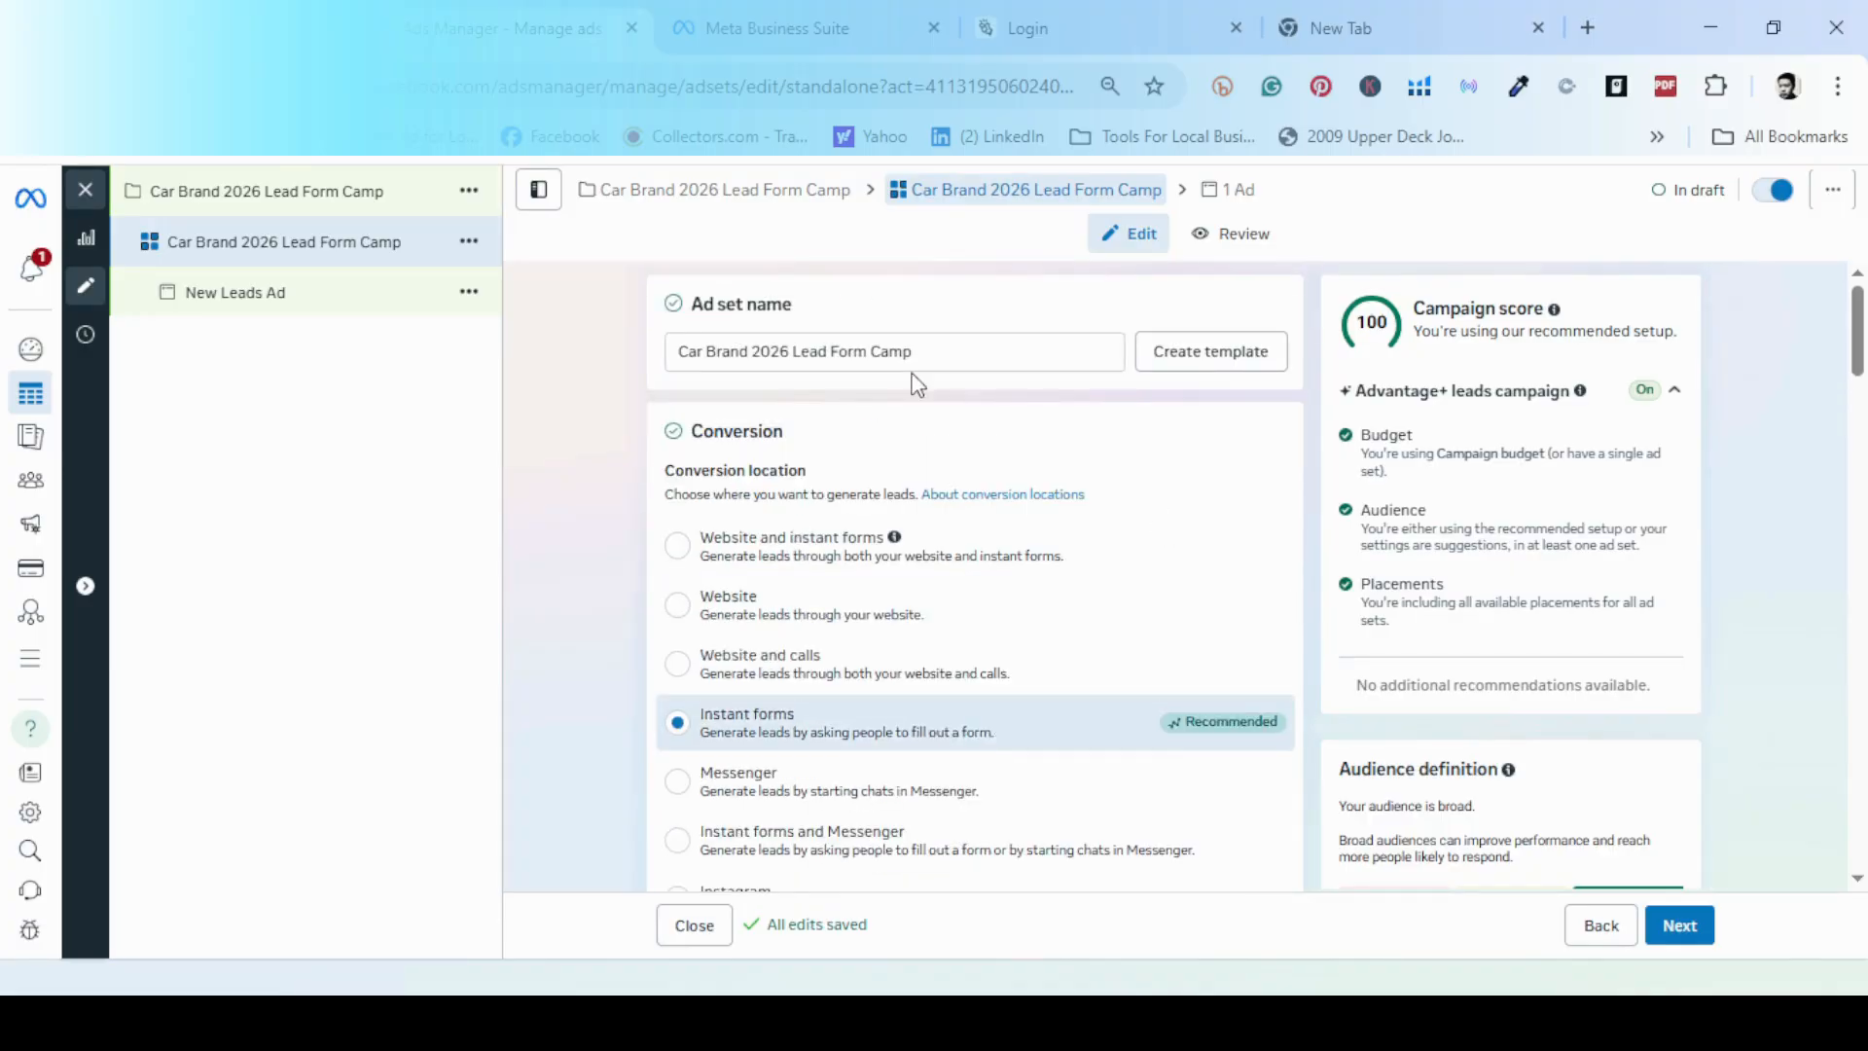
scroll(562, 632, down, 3)
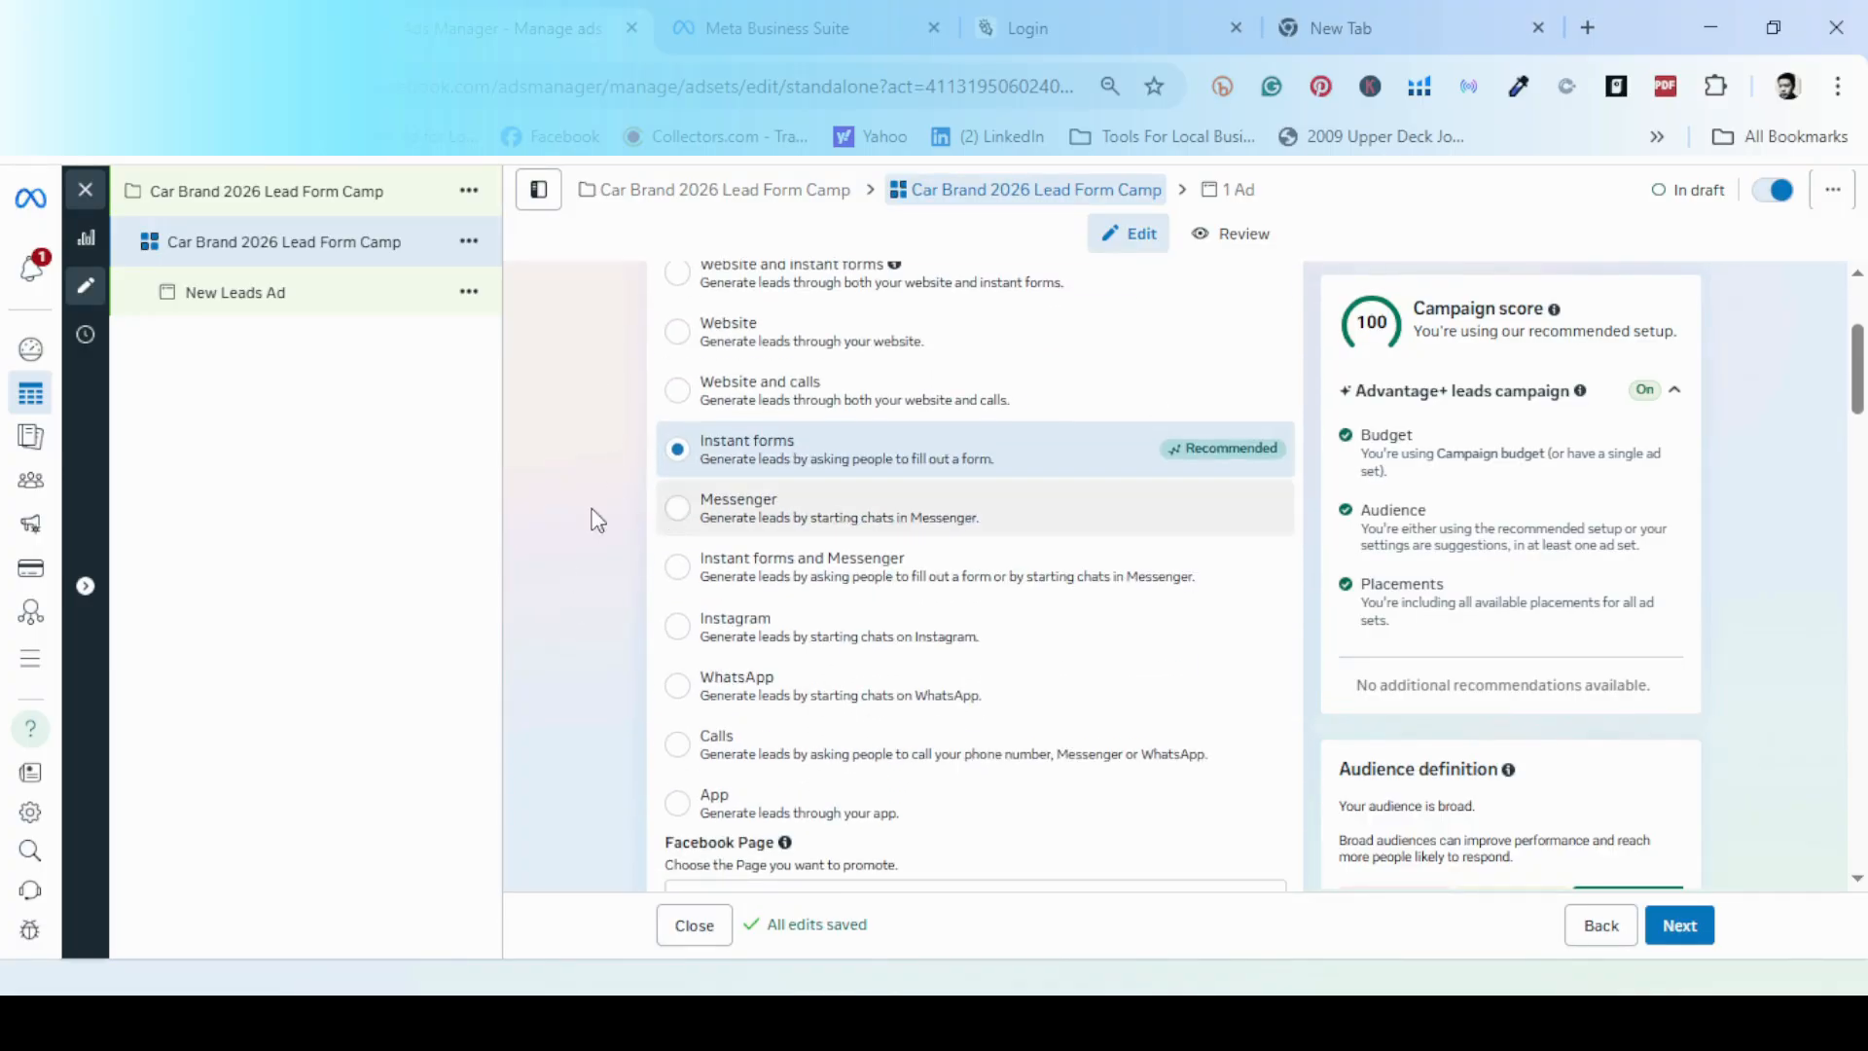
scroll(534, 713, down, 4)
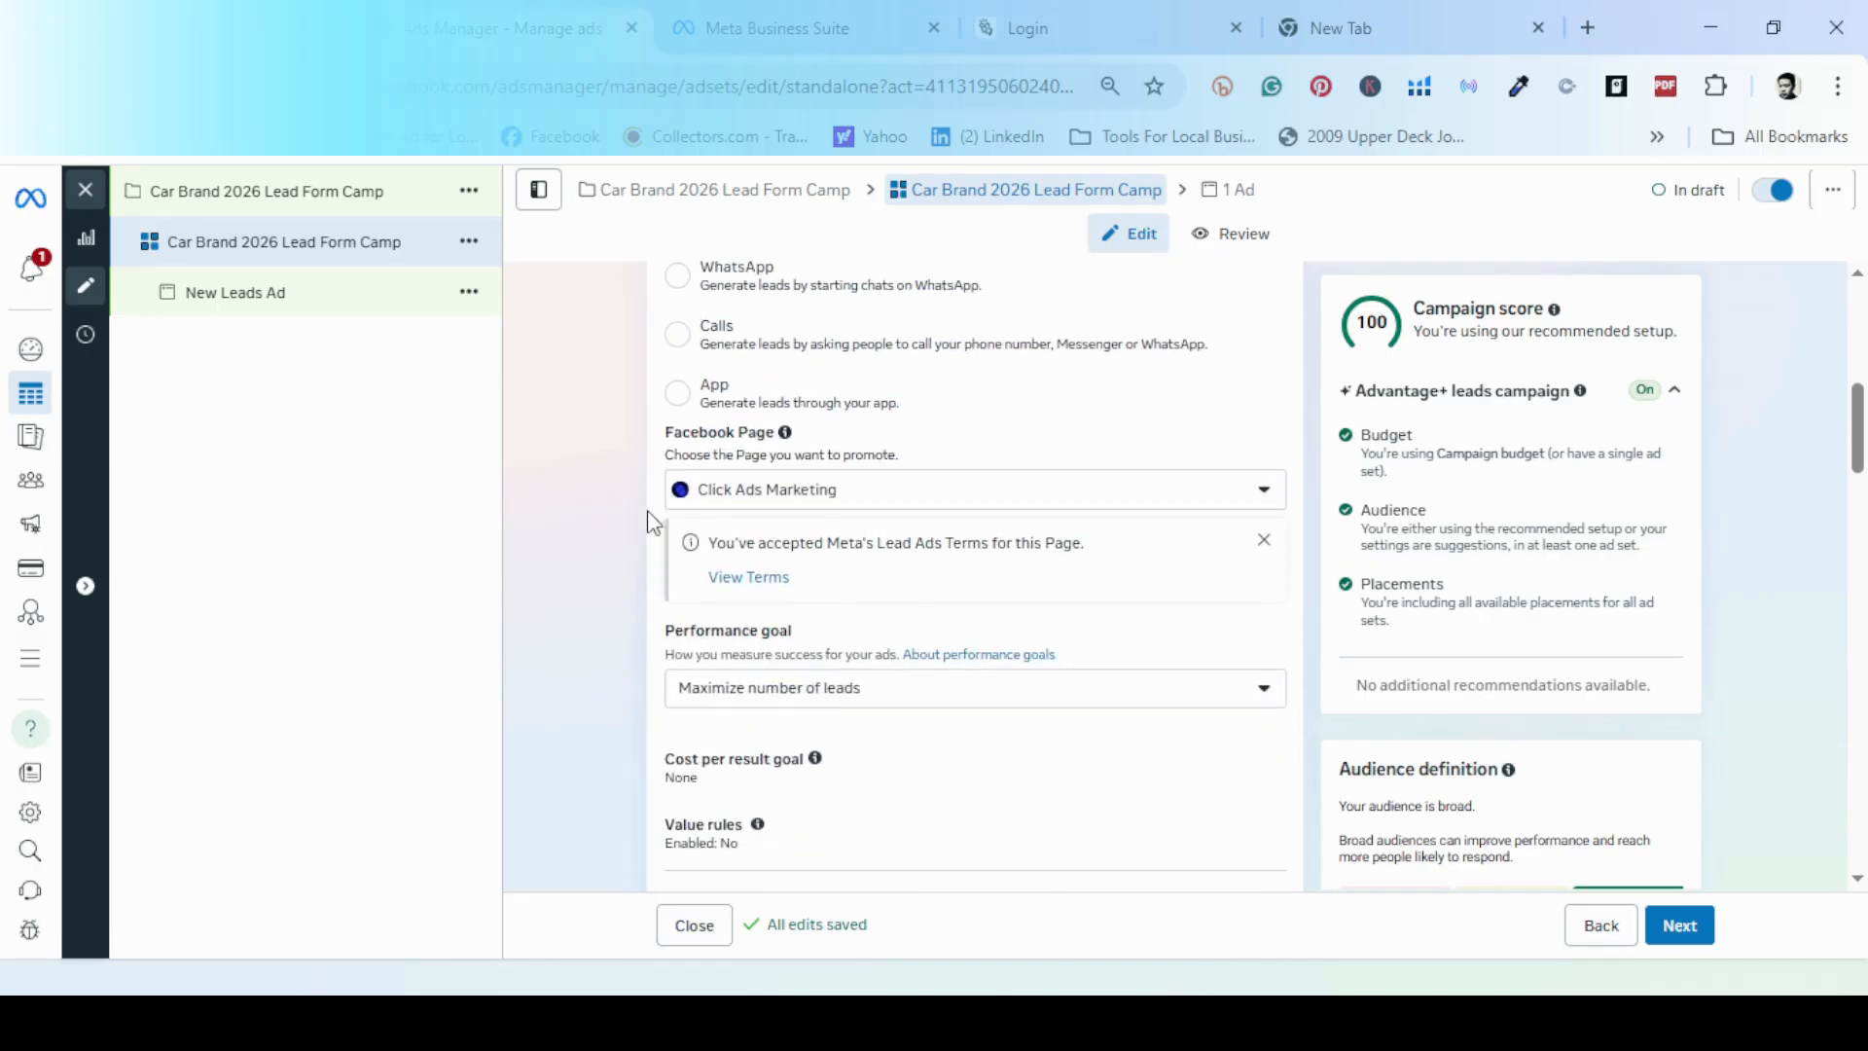
scroll(598, 681, down, 1)
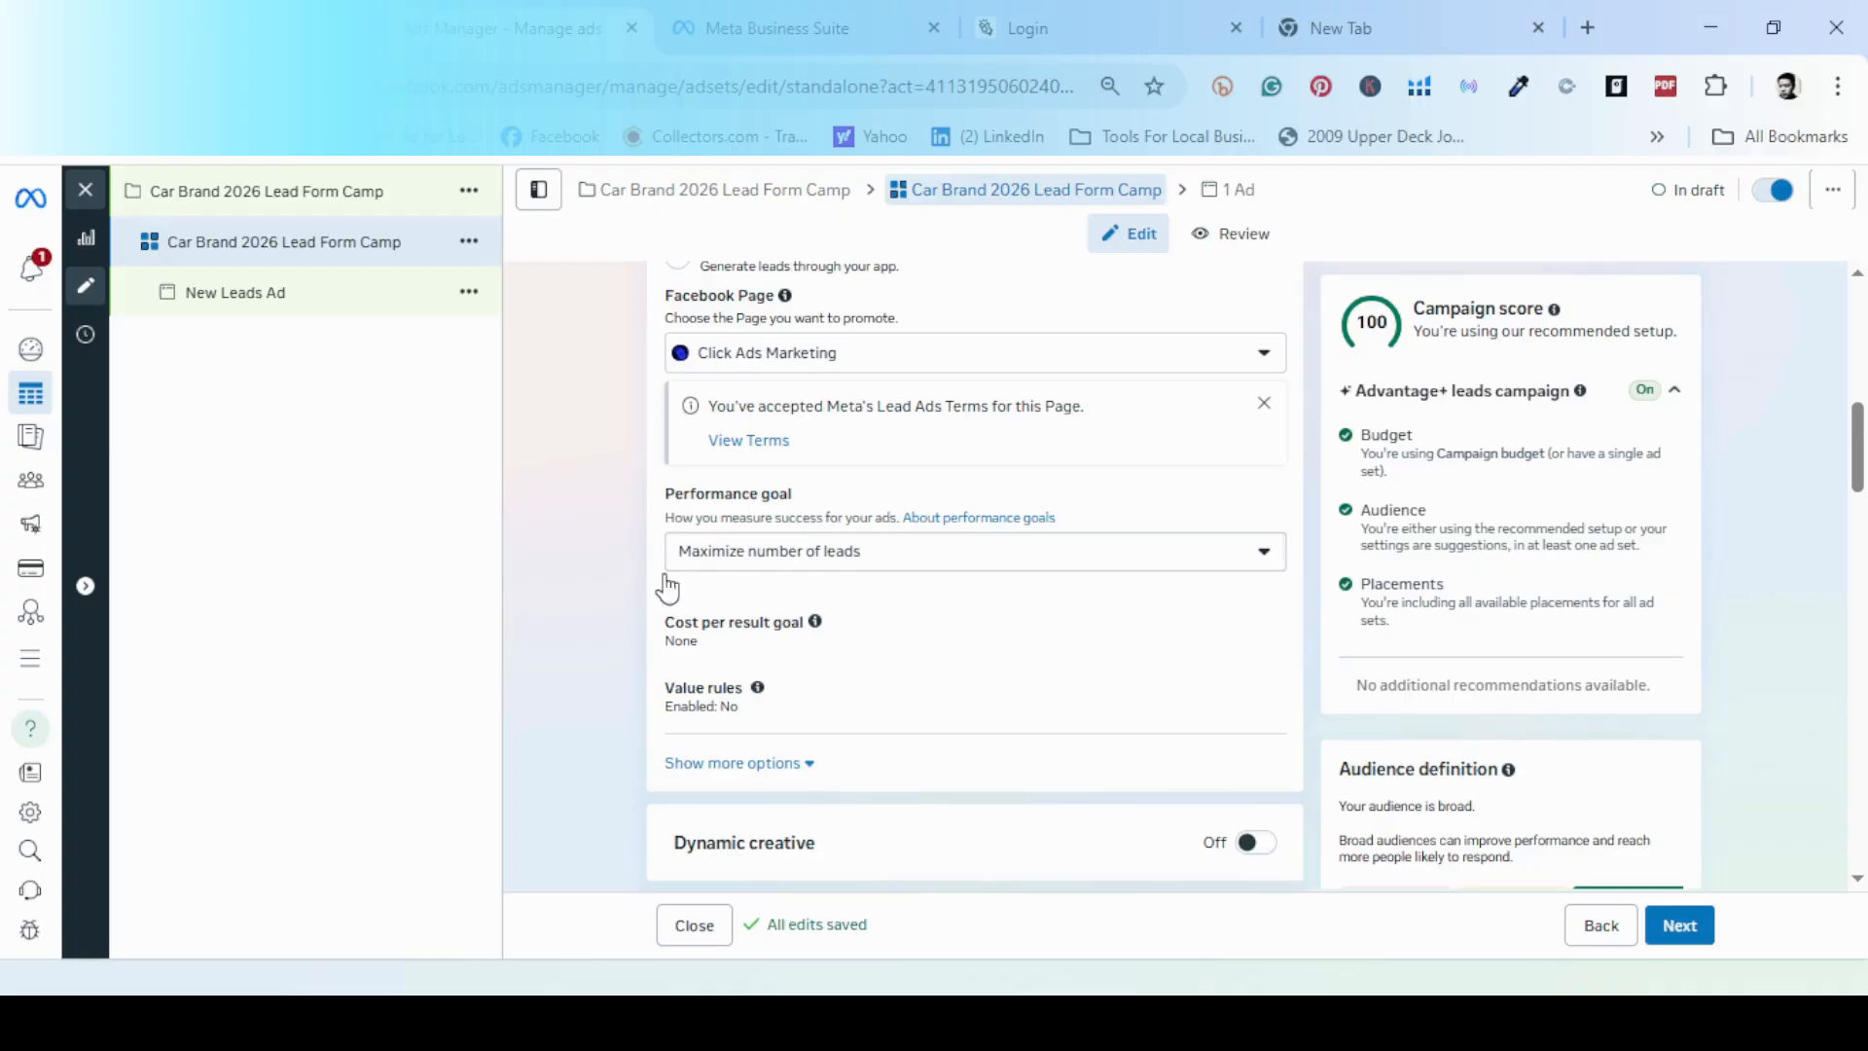
scroll(575, 823, down, 1)
scroll(574, 822, down, 4)
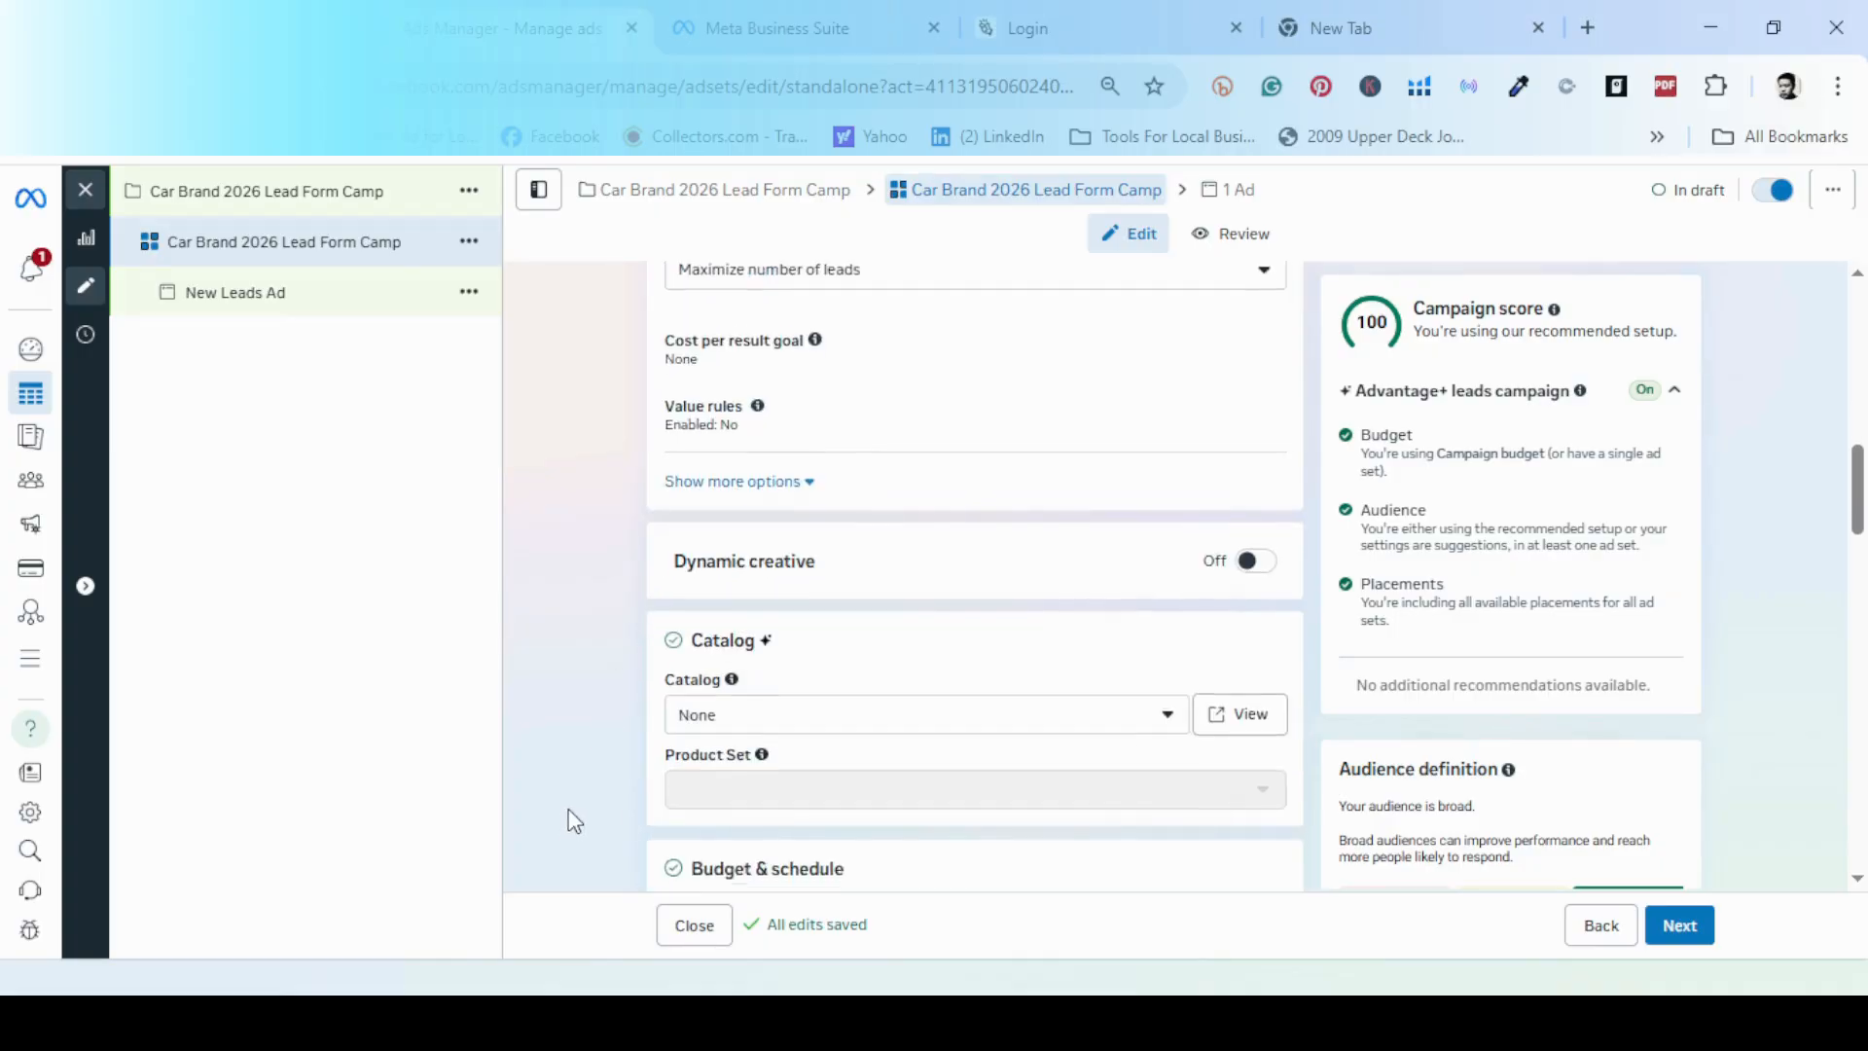
scroll(574, 823, down, 1)
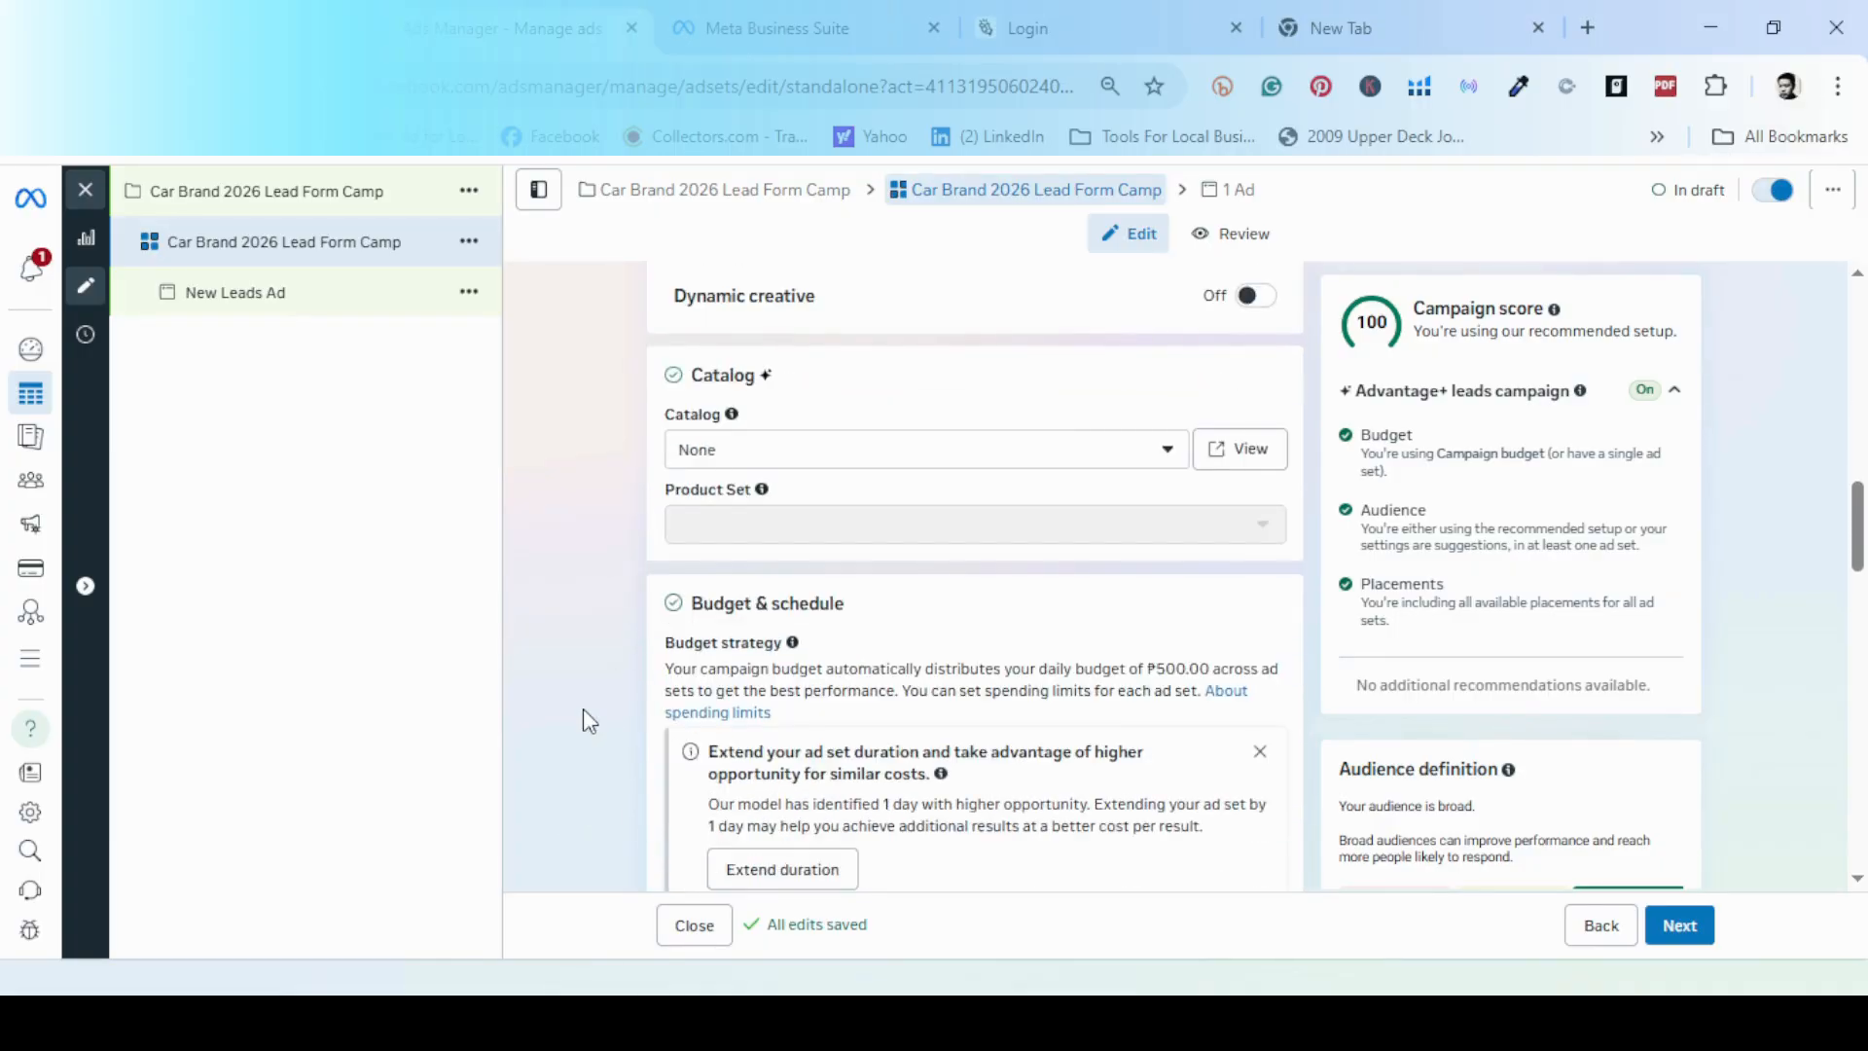
scroll(584, 720, down, 1)
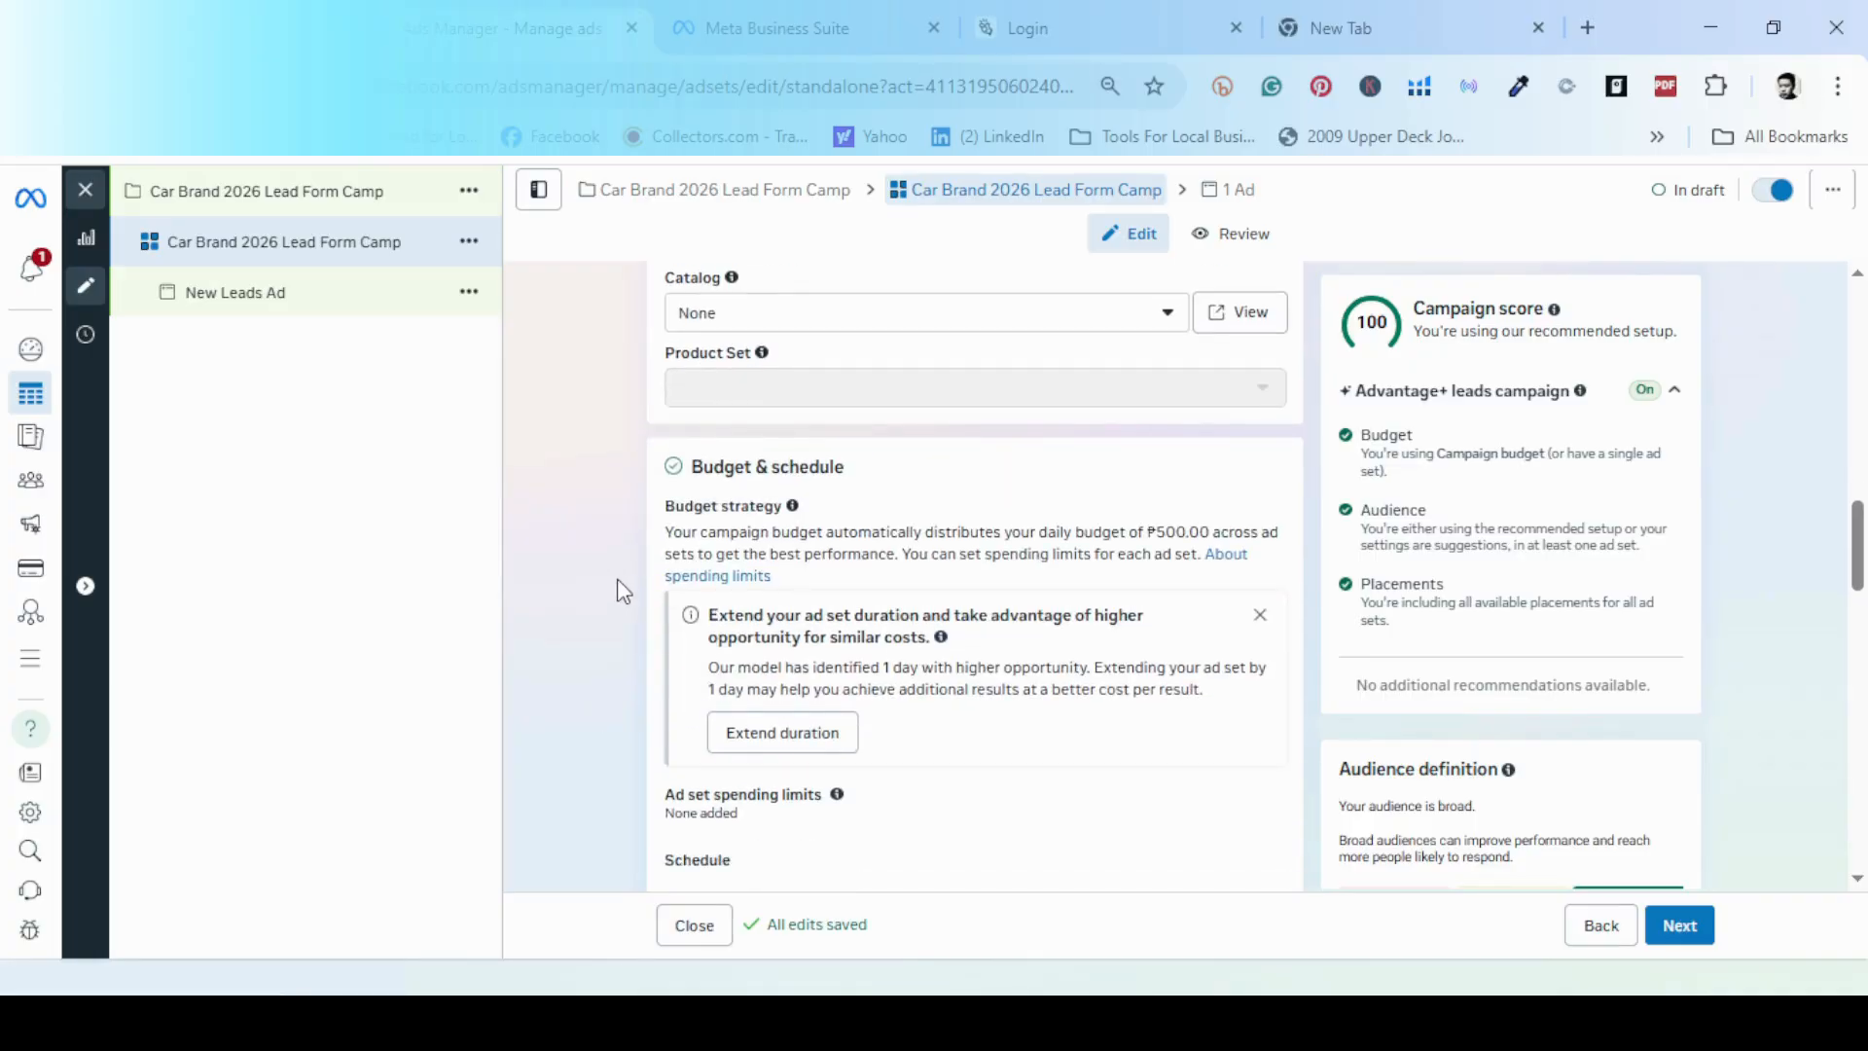
scroll(618, 581, down, 3)
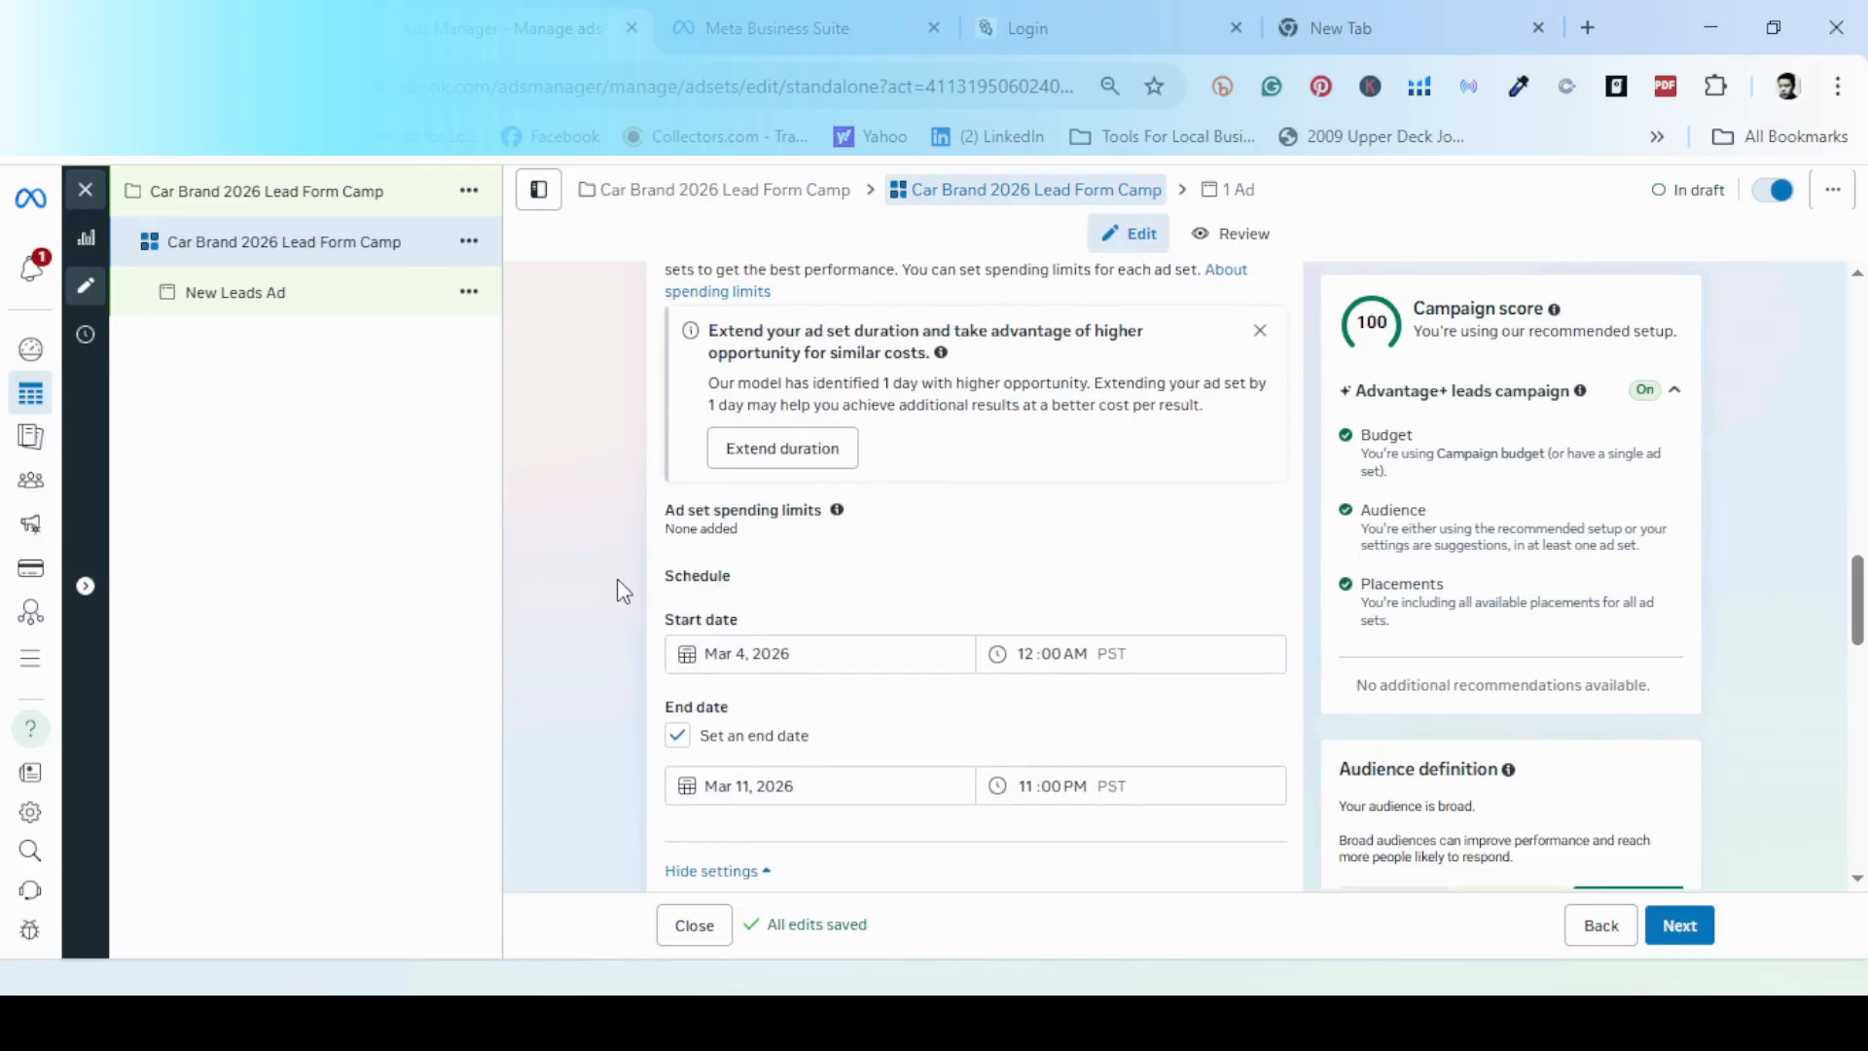
scroll(617, 587, down, 1)
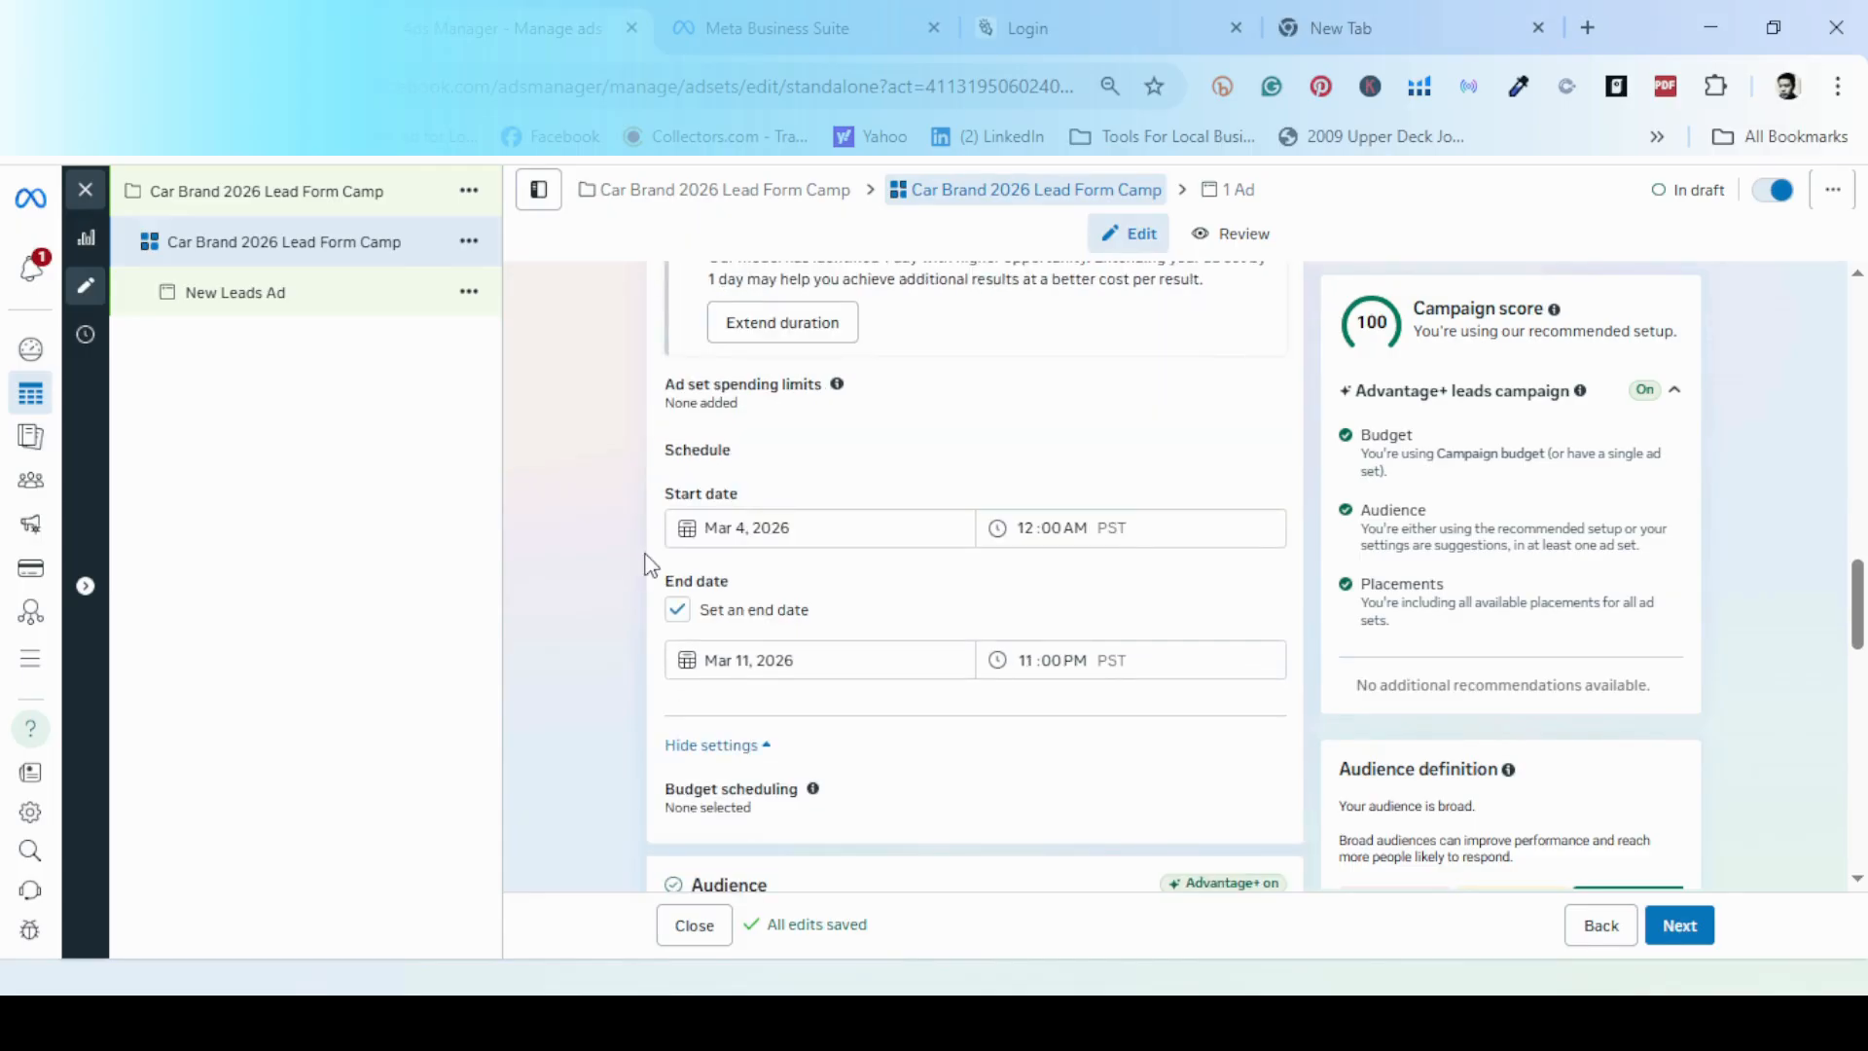
scroll(601, 587, up, 1)
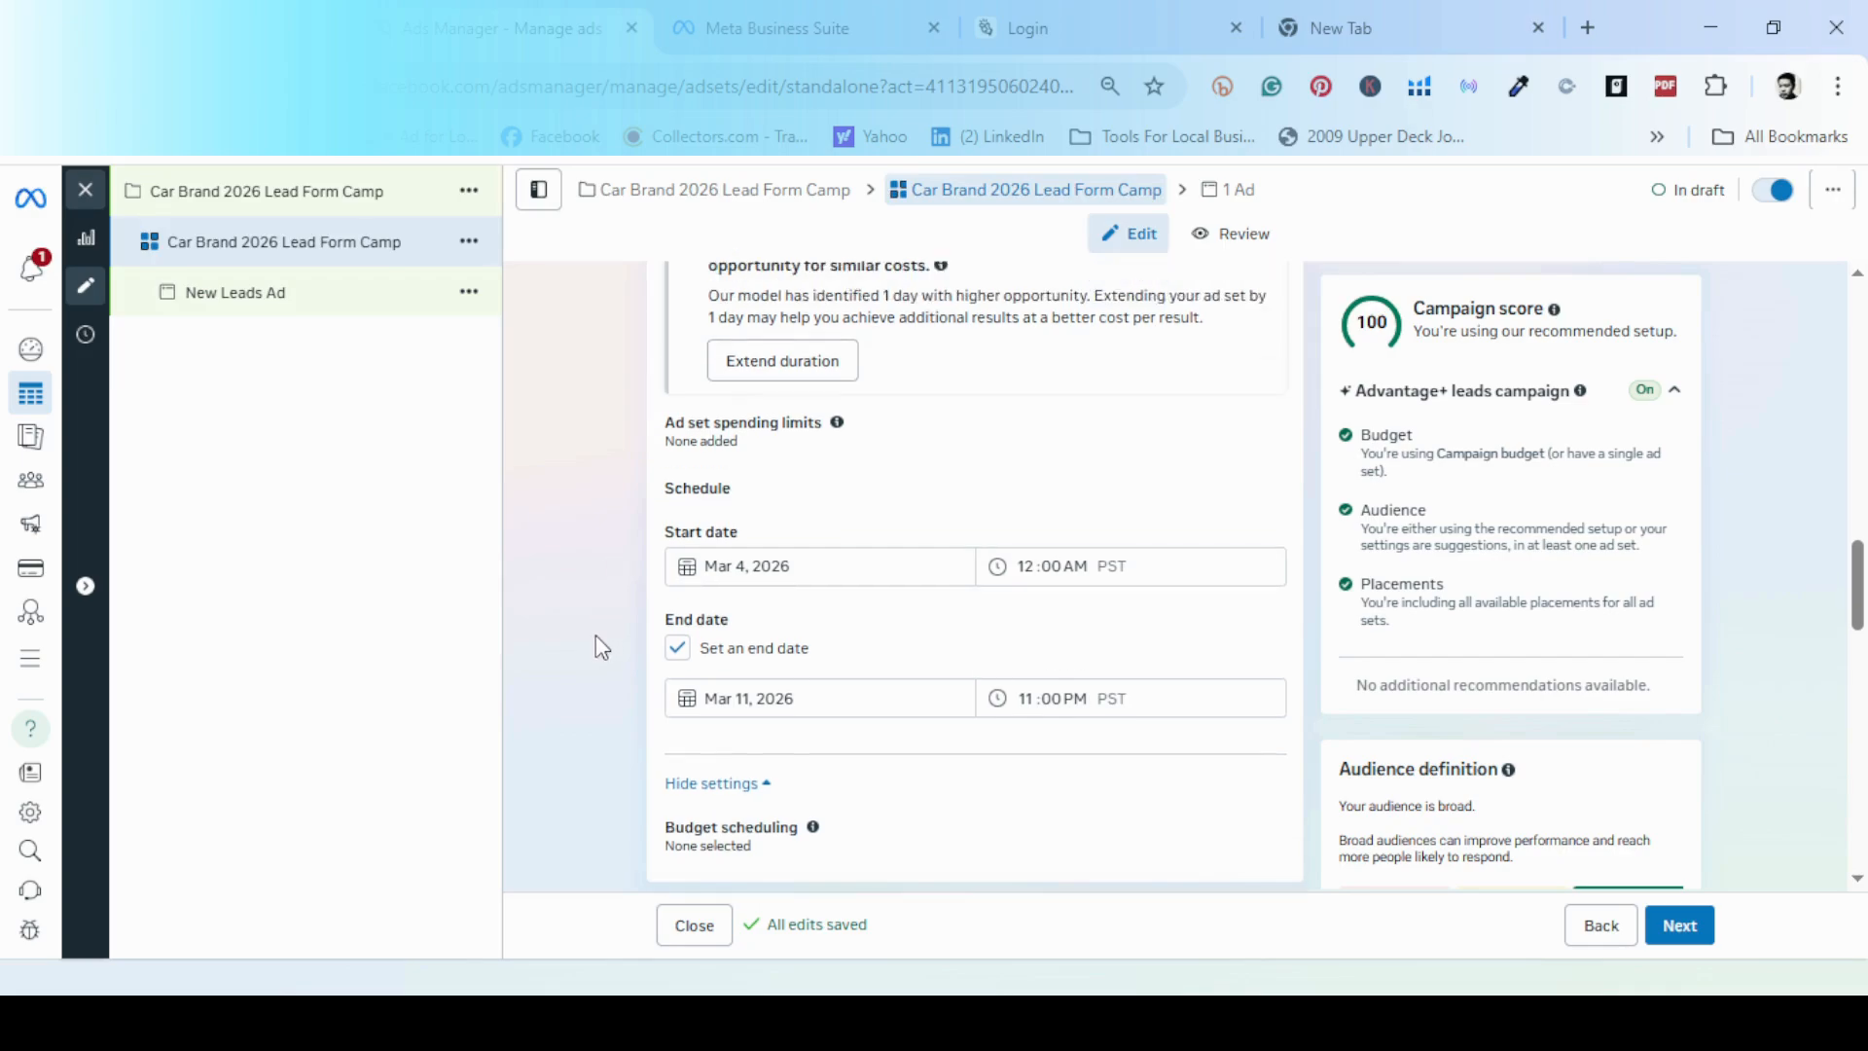
scroll(597, 637, up, 1)
scroll(597, 637, down, 2)
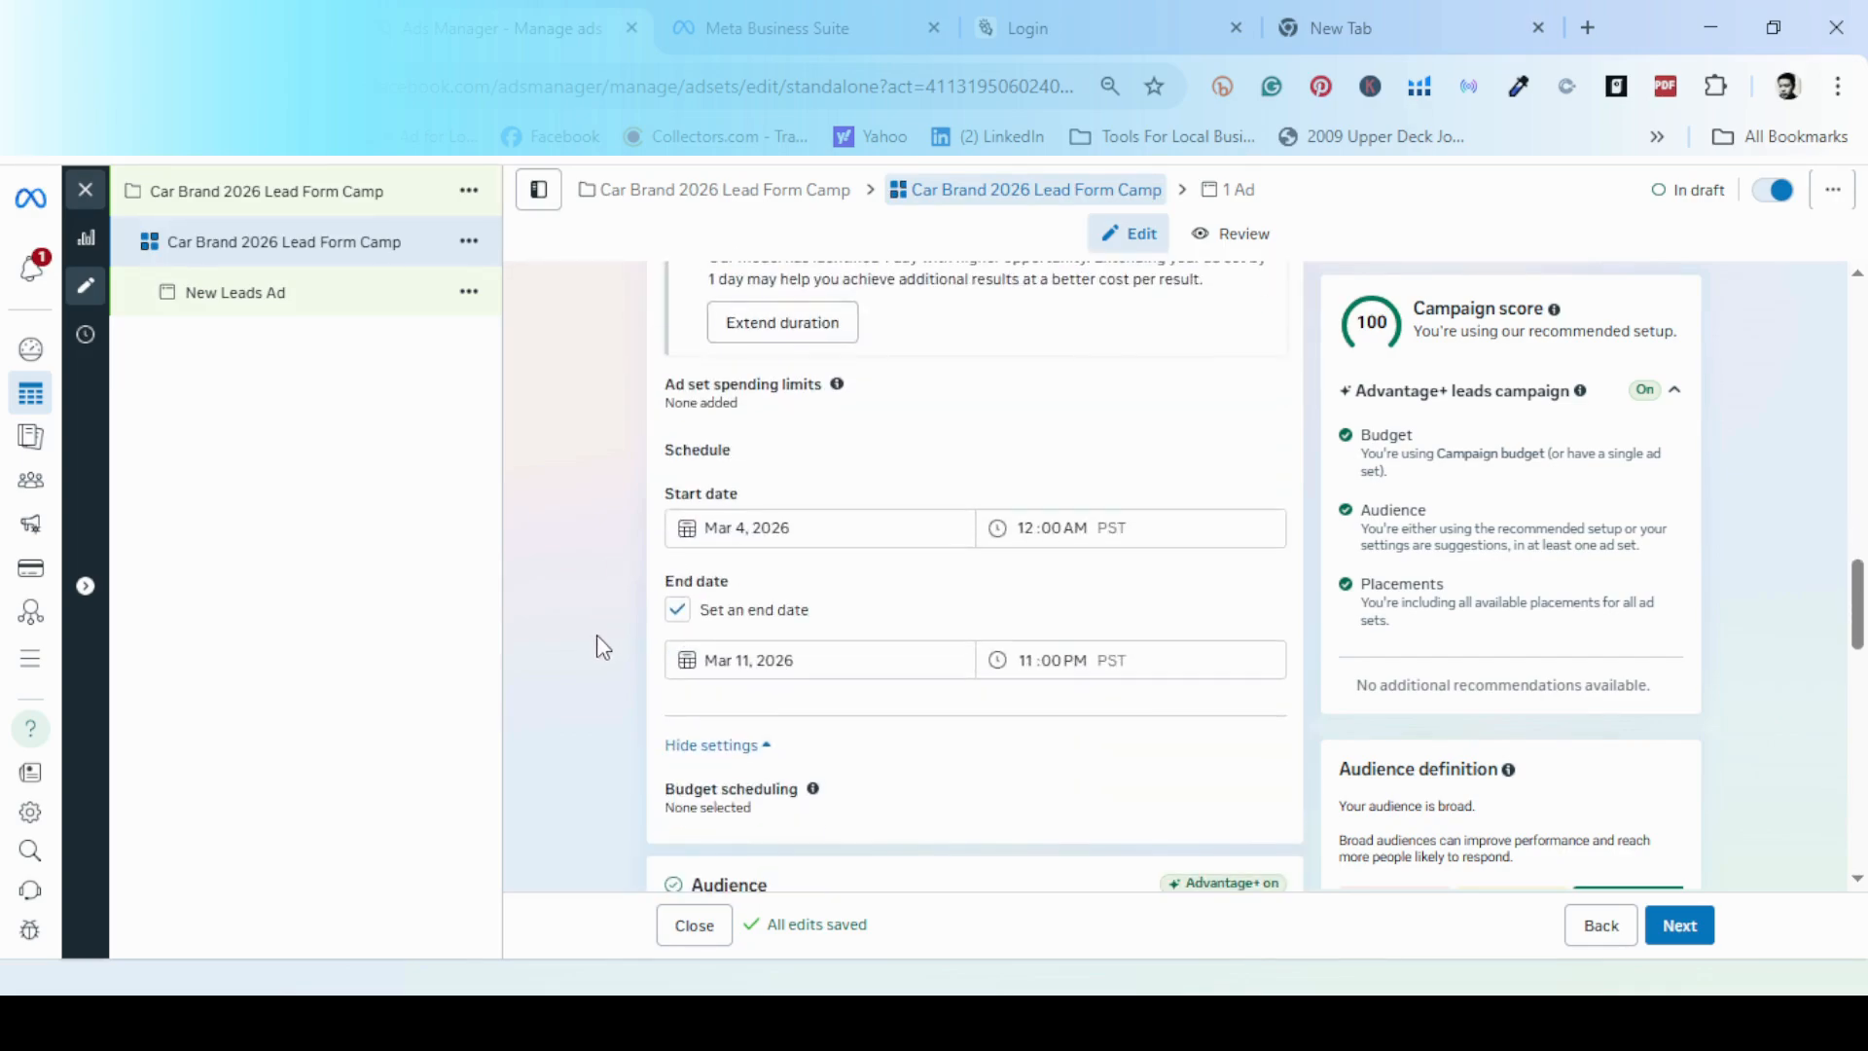
- Check the ad set's audience controls, audience suggestions, ad transparency and placements settings
scroll(605, 662, down, 4)
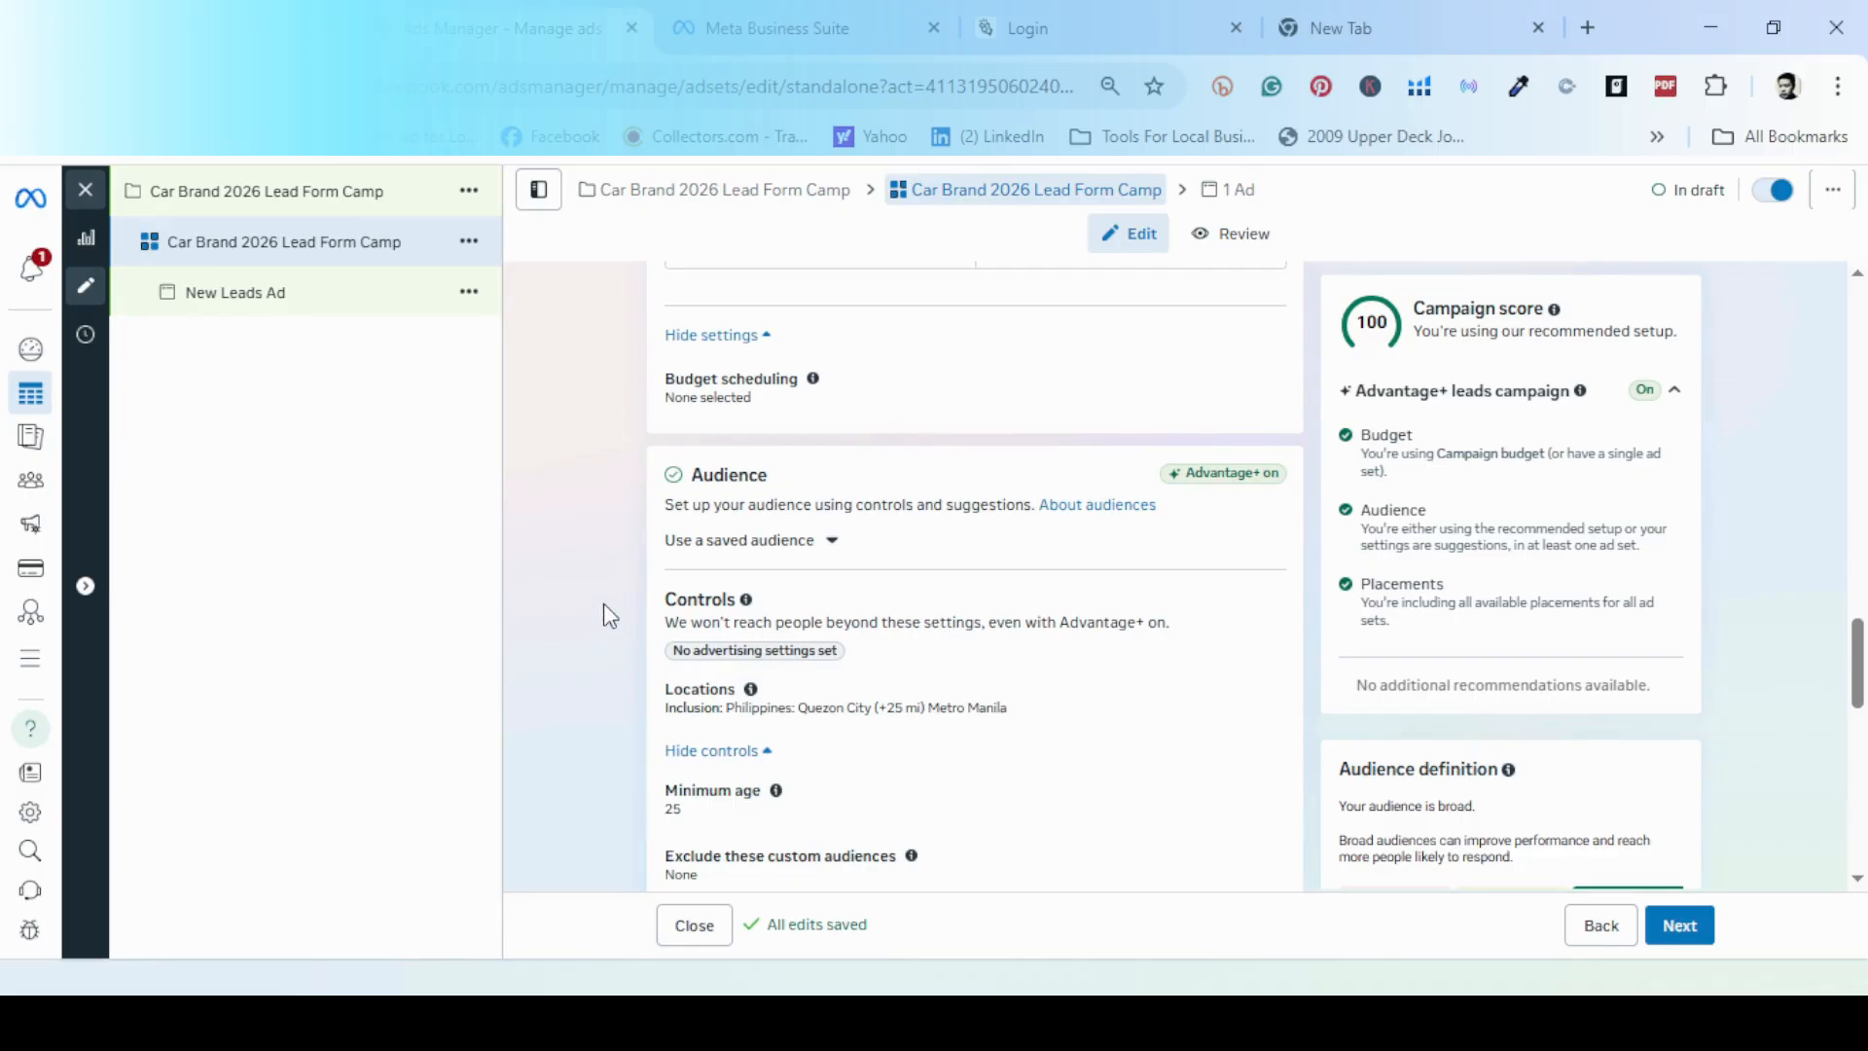
scroll(605, 606, down, 3)
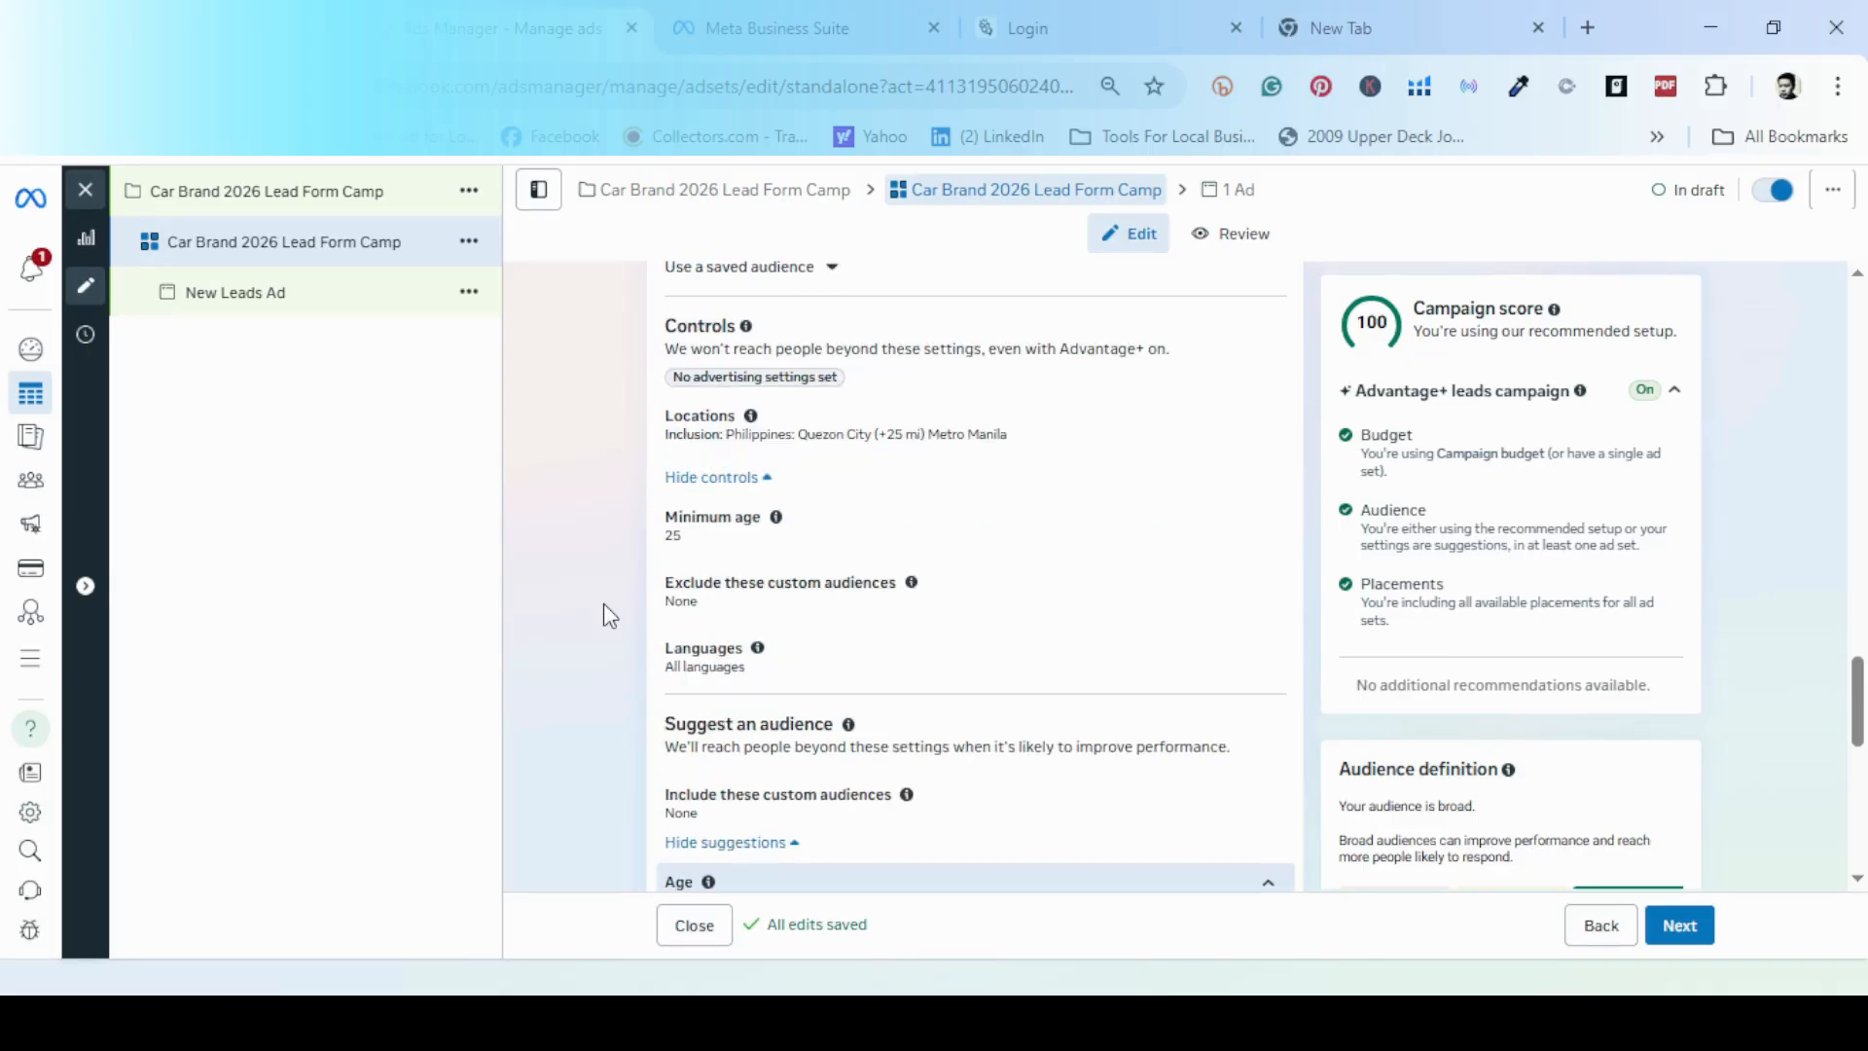
scroll(605, 606, down, 3)
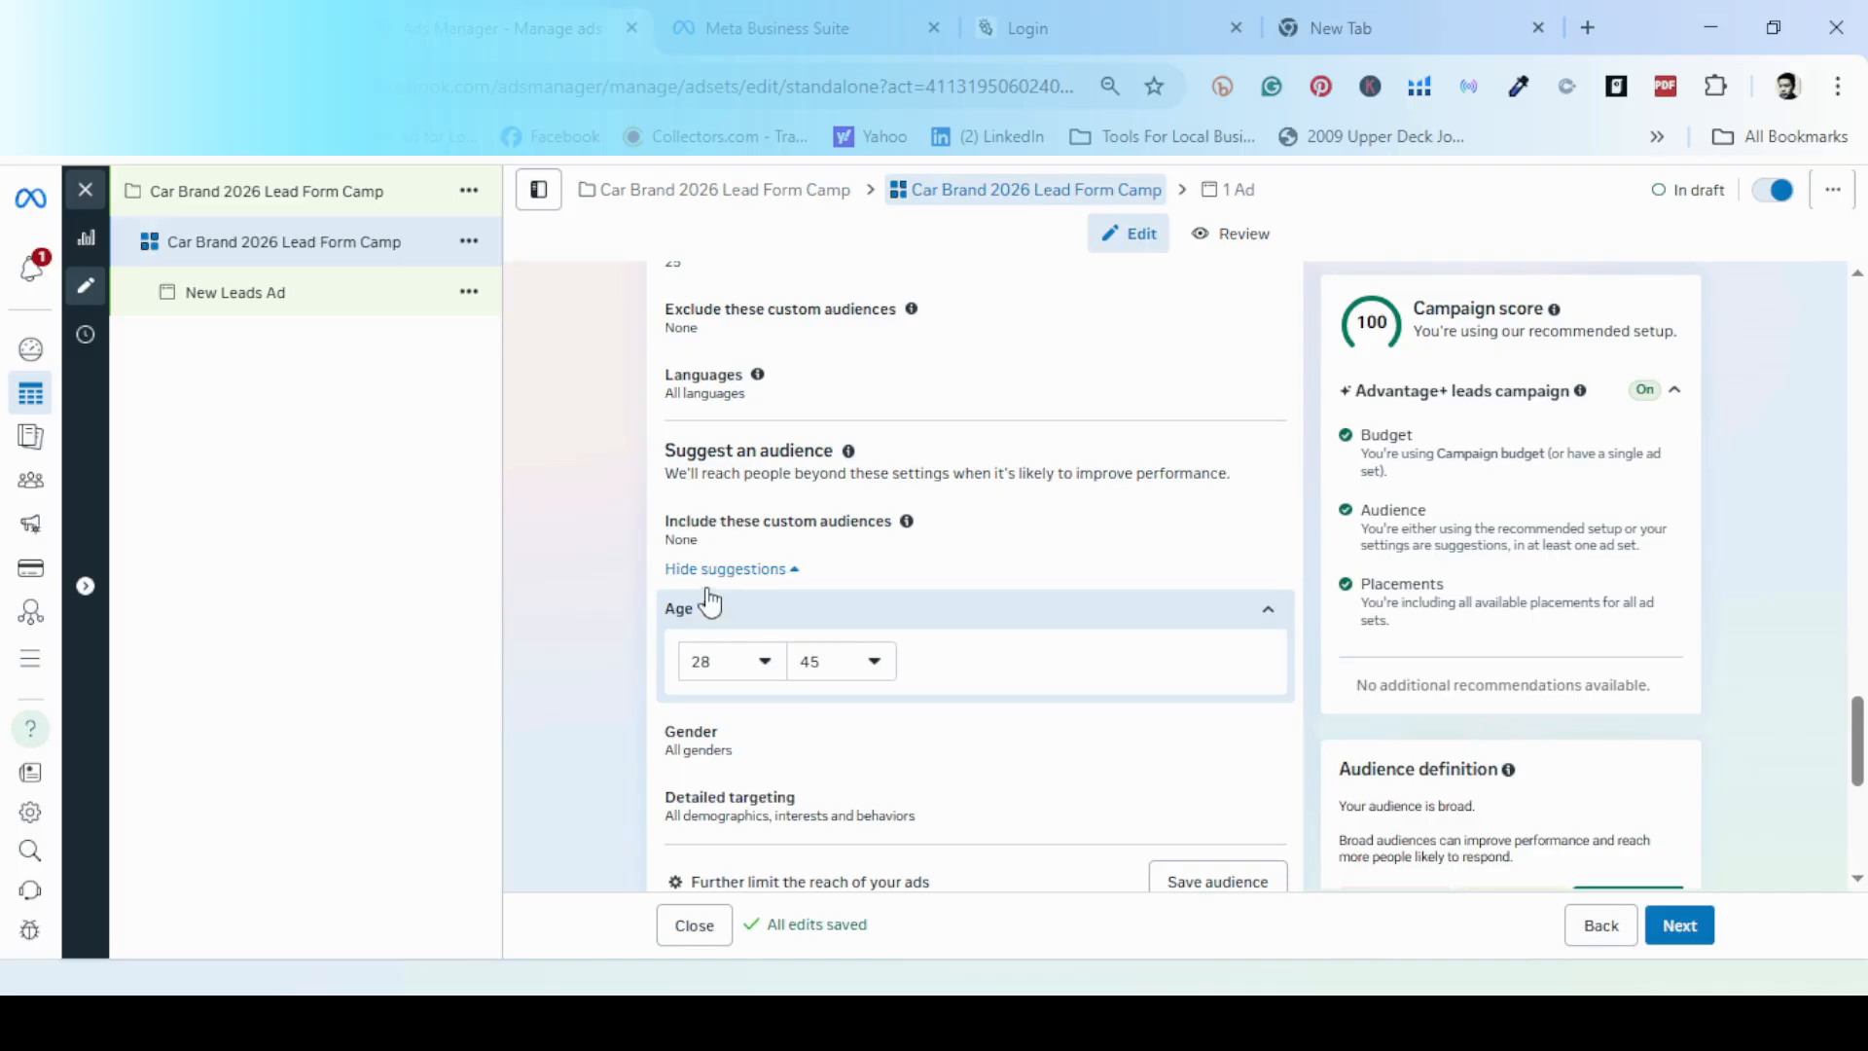
scroll(603, 715, down, 1)
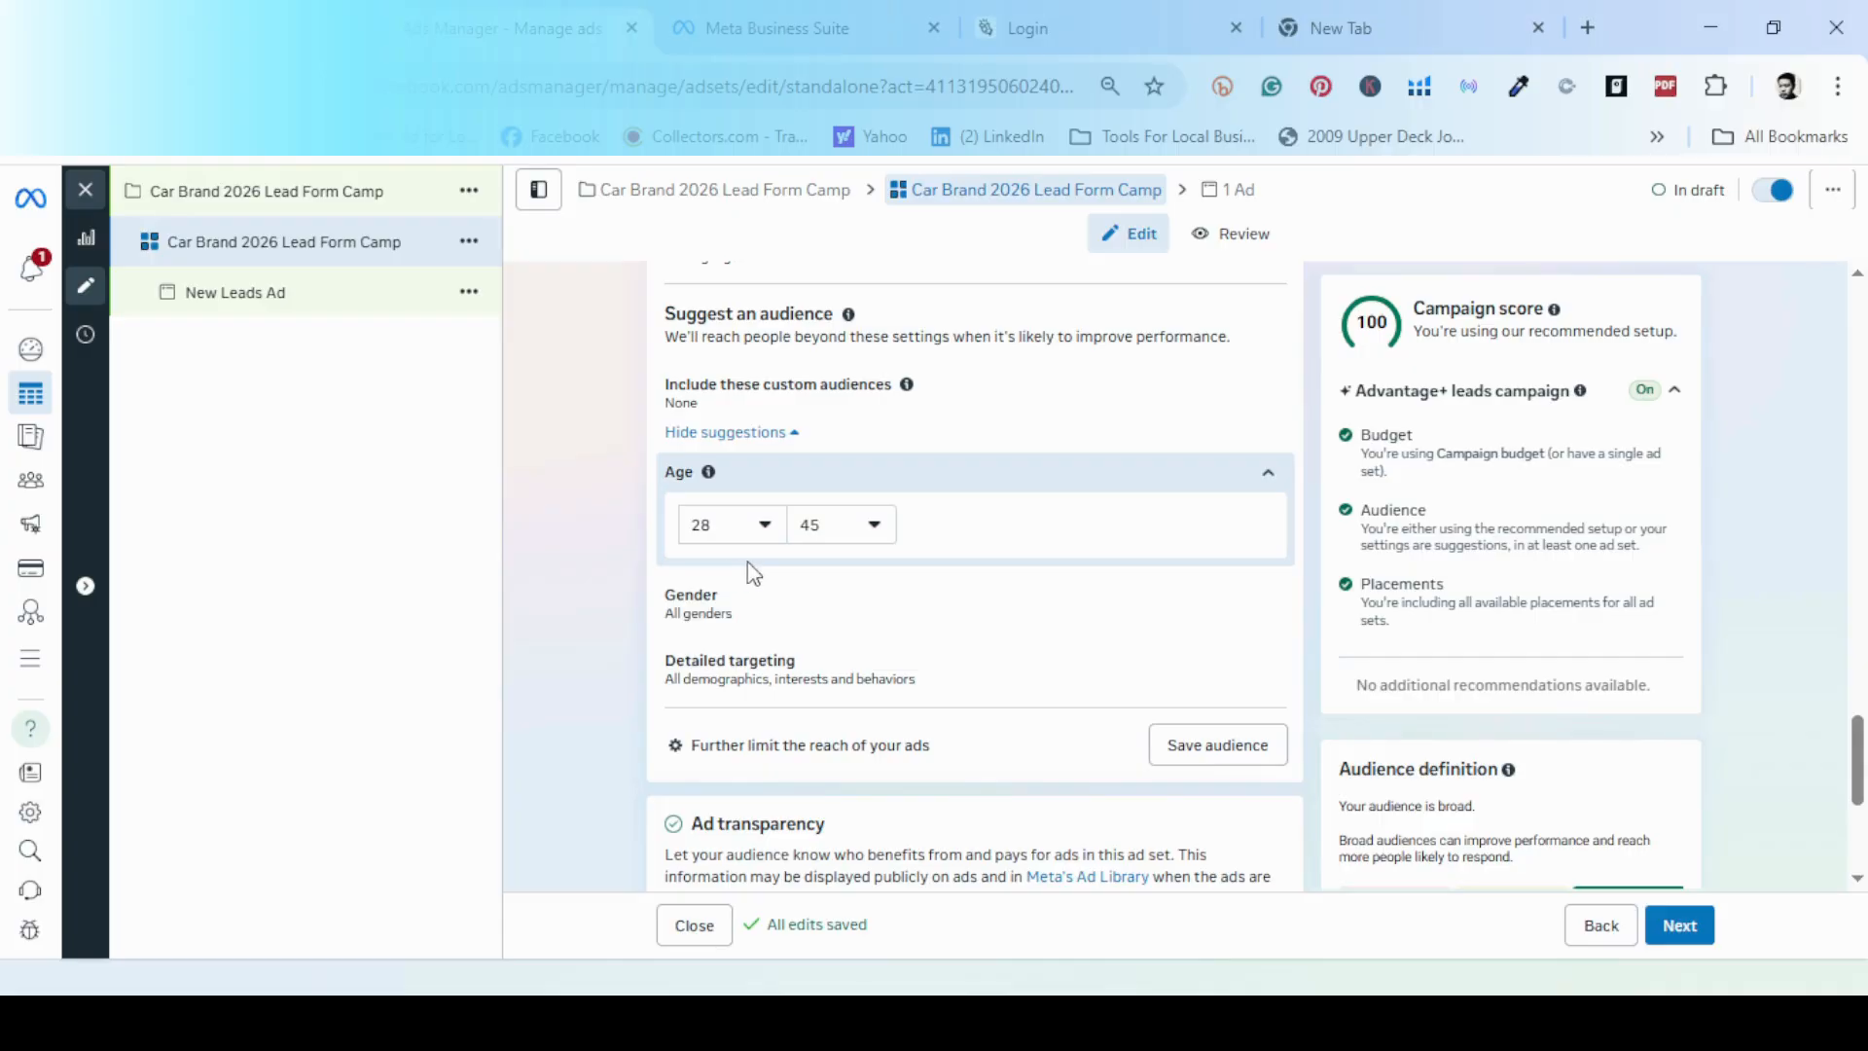
scroll(603, 682, down, 1)
scroll(602, 683, down, 2)
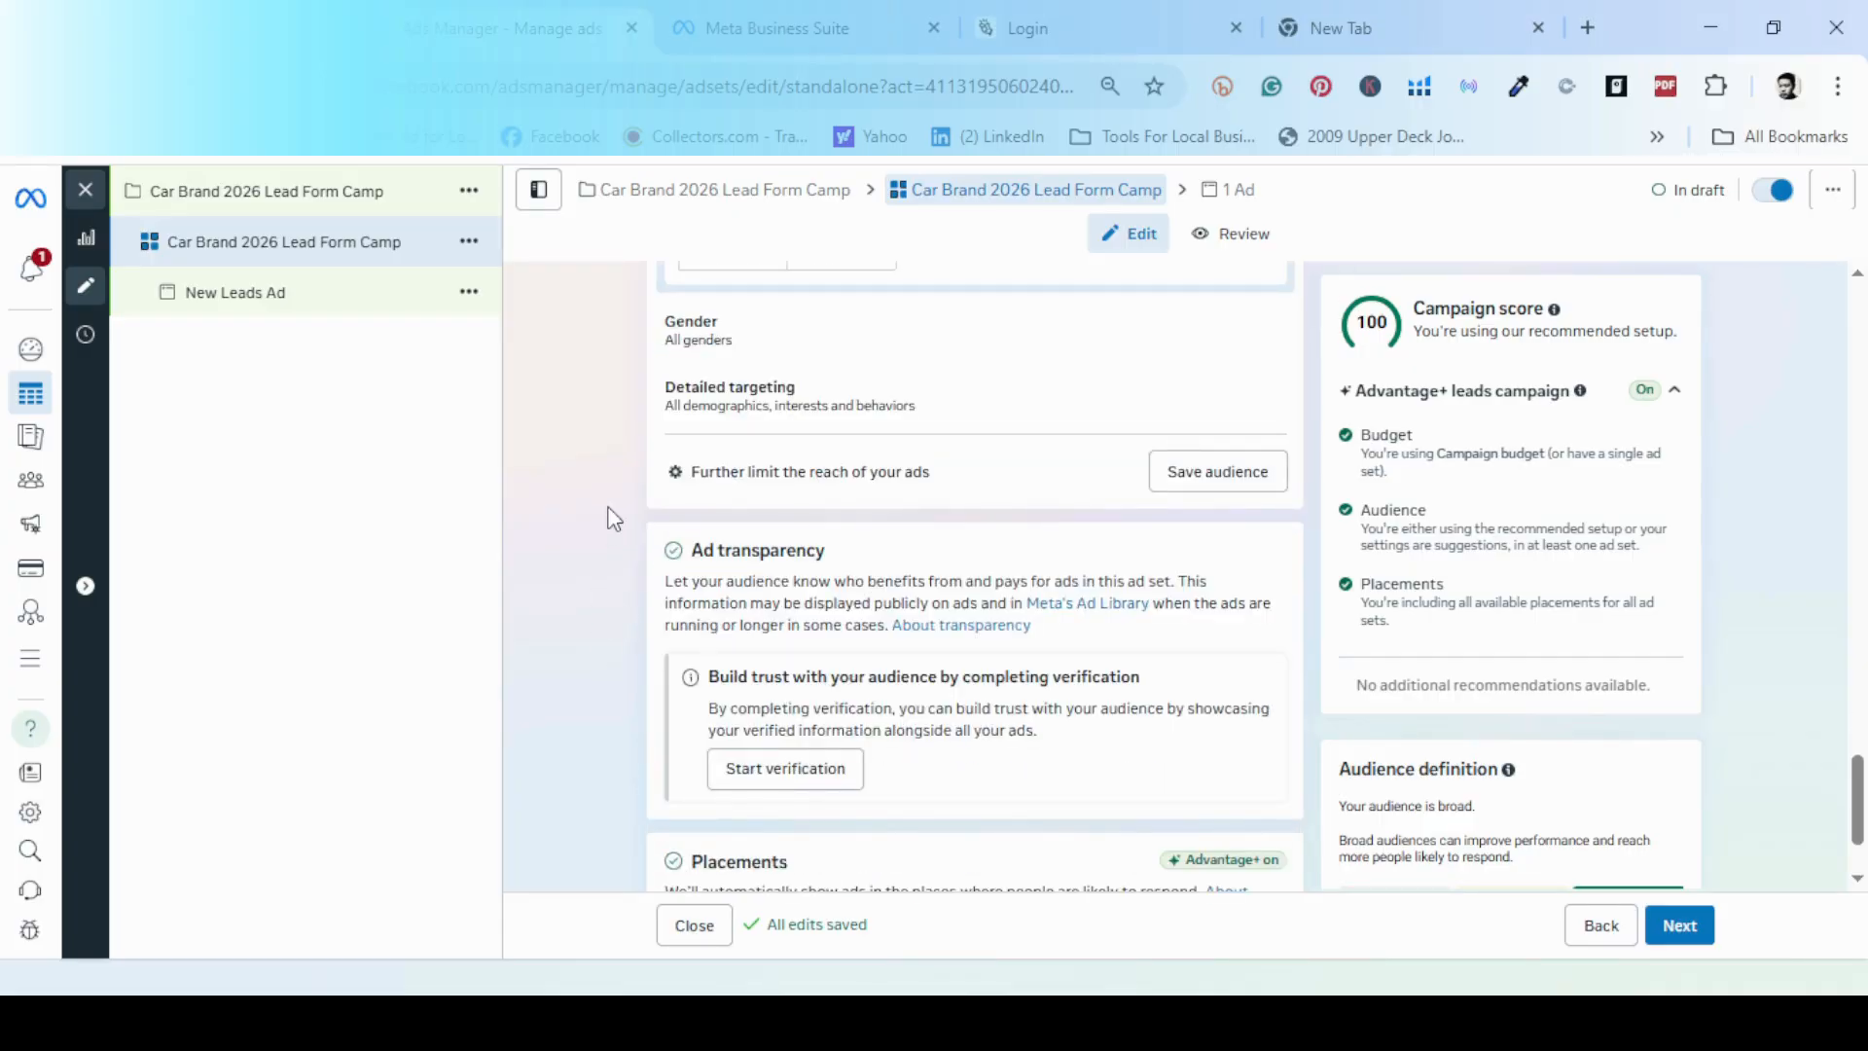
scroll(611, 661, down, 1)
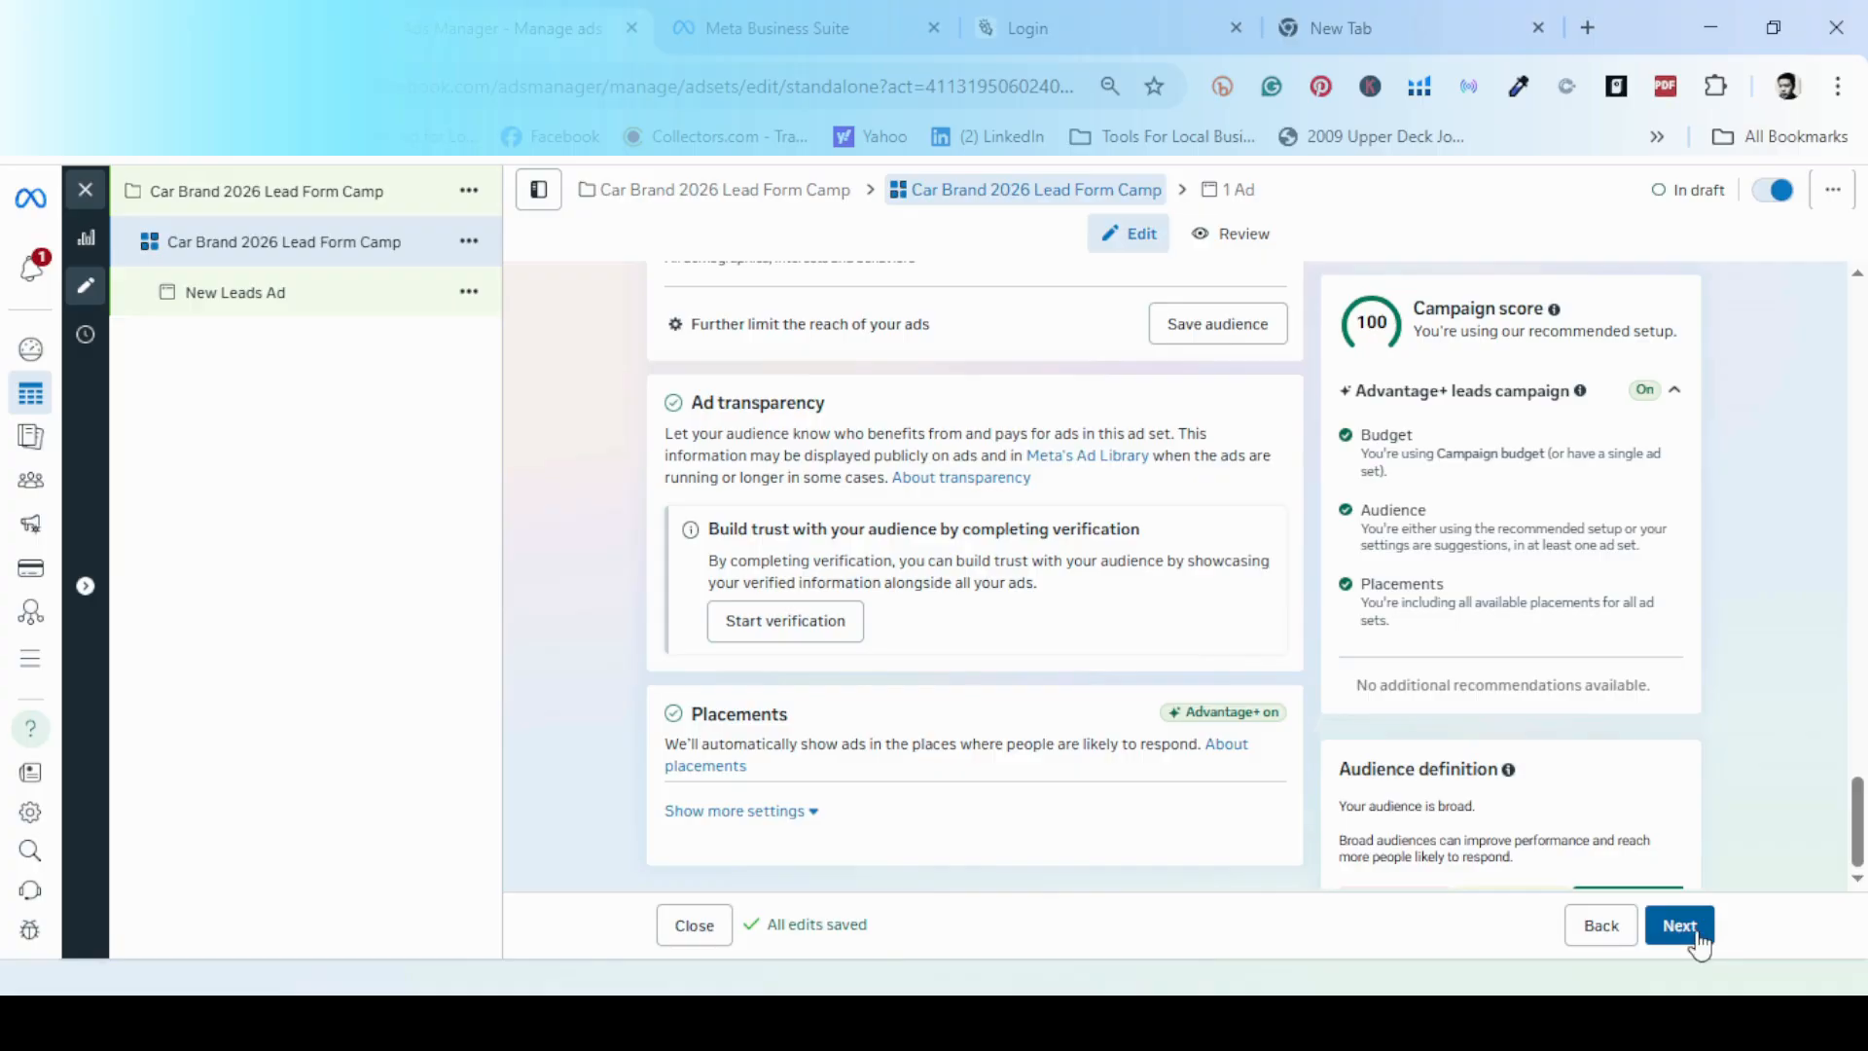
- Proceed to the ad level and go over the ad name, identity and instant form selection
click(1694, 939)
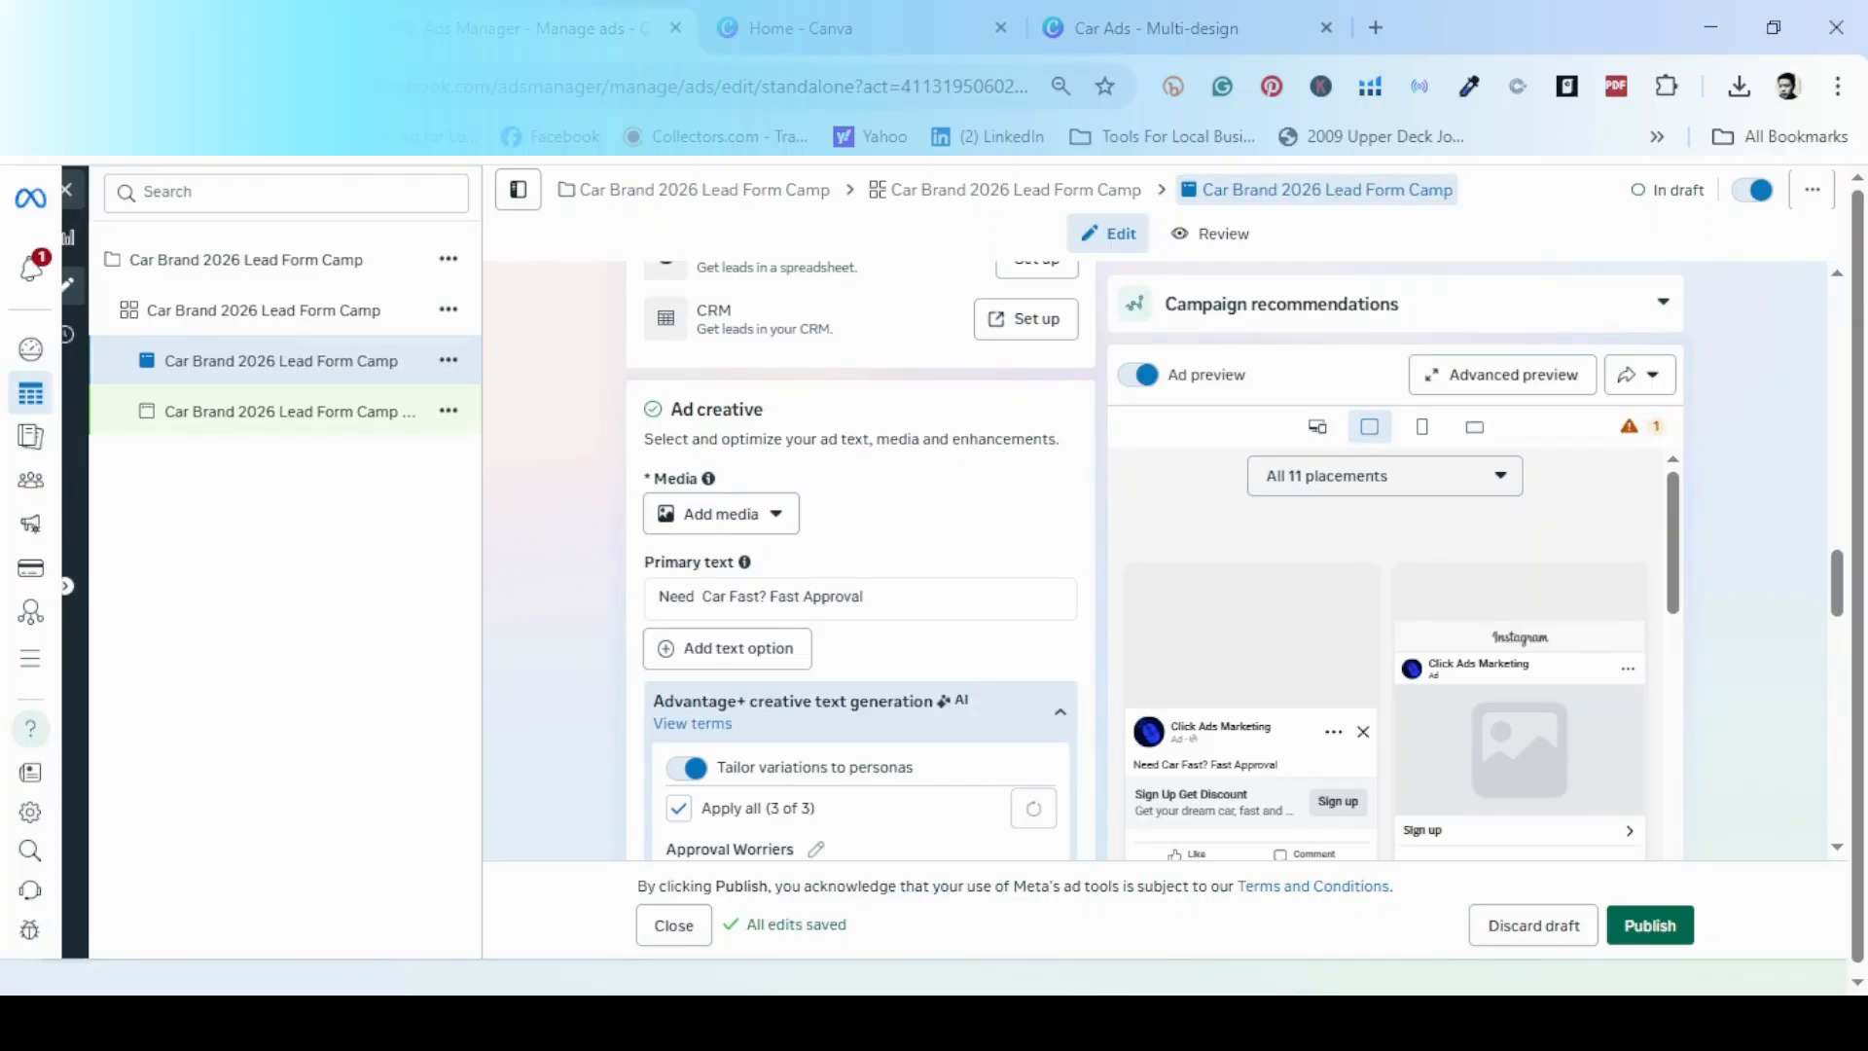
scroll(610, 510, up, 10)
scroll(610, 510, up, 10)
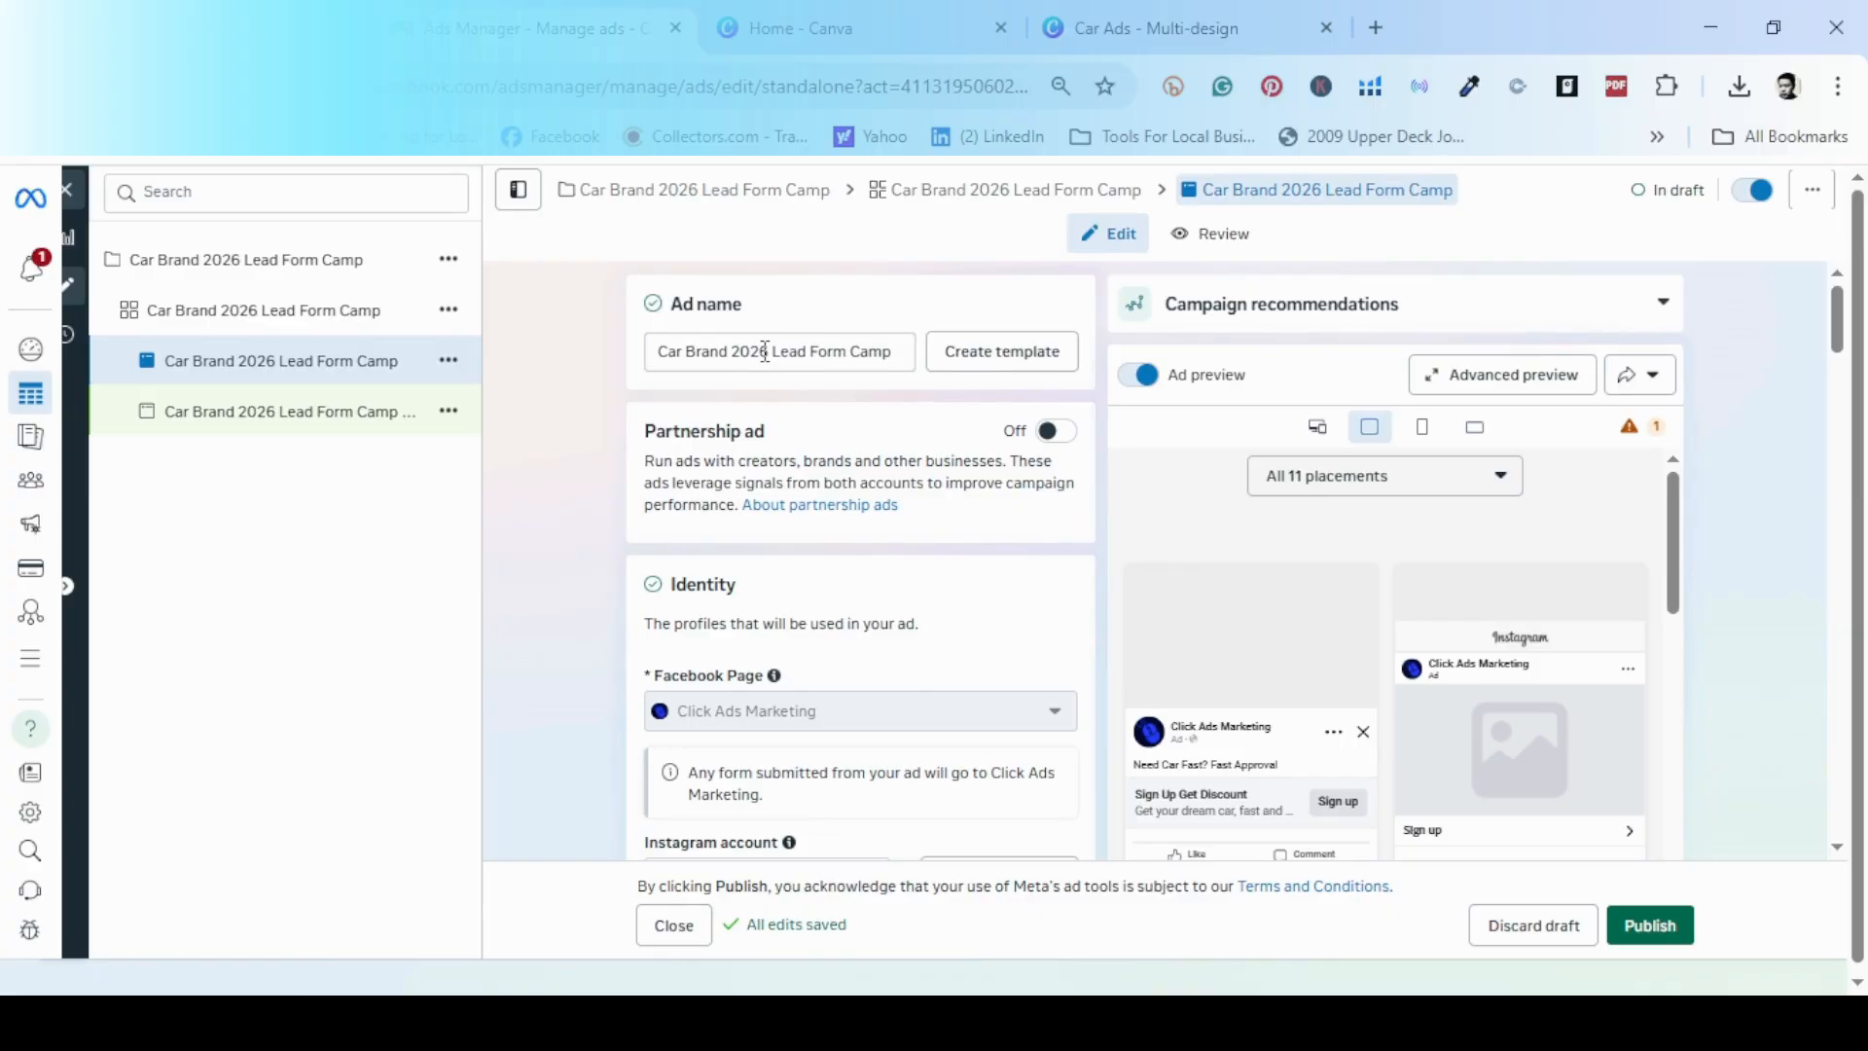
click(815, 353)
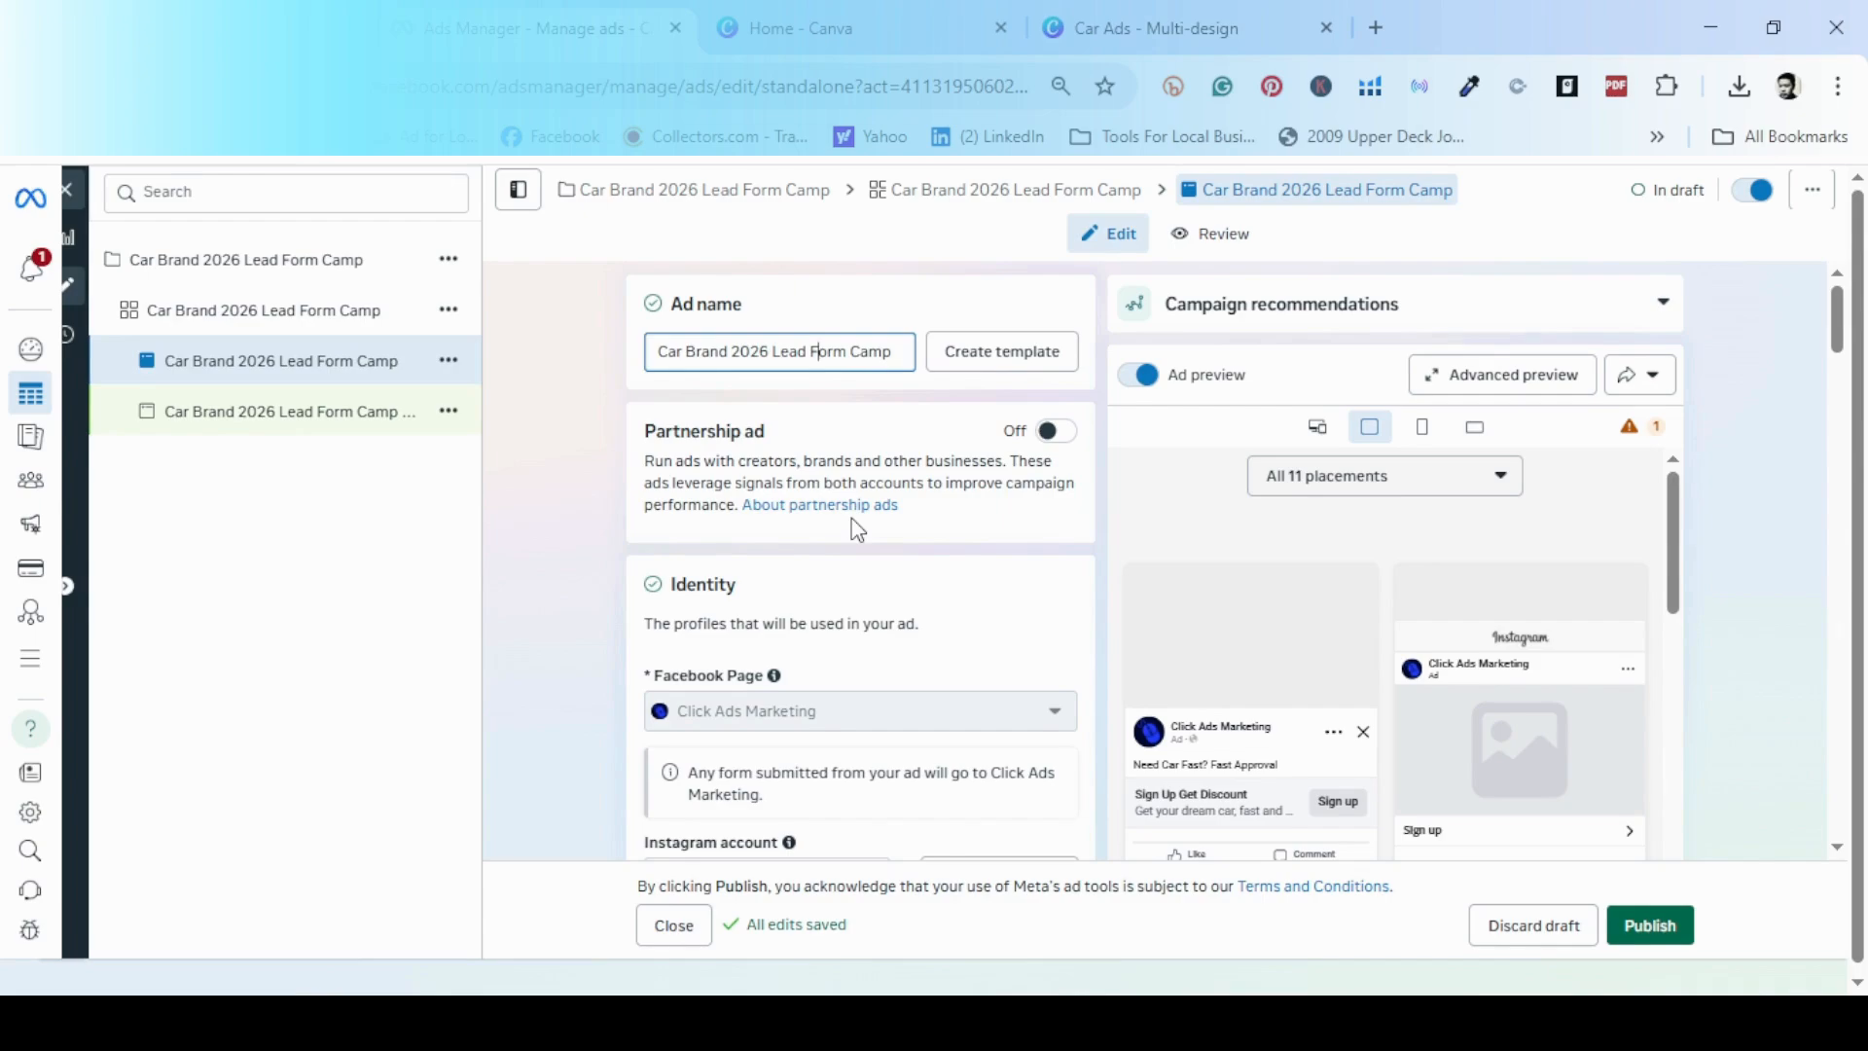
scroll(856, 530, down, 2)
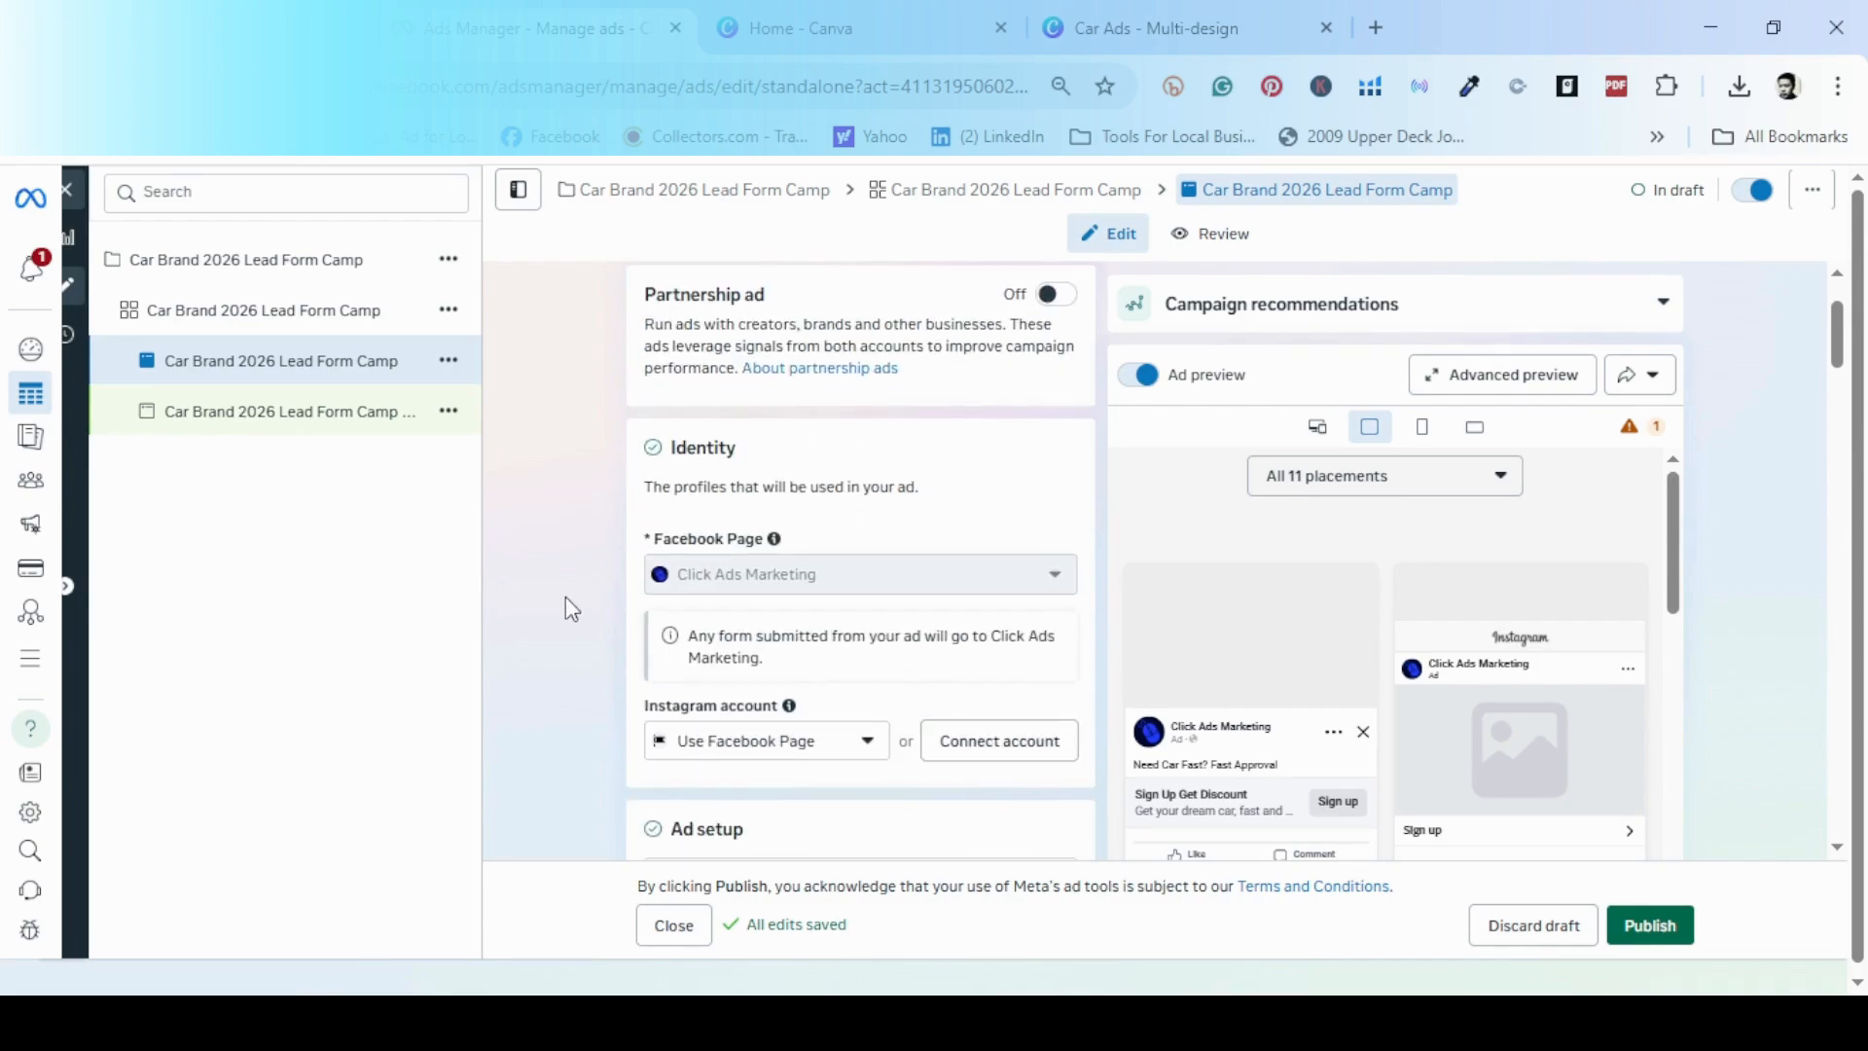
scroll(565, 598, down, 10)
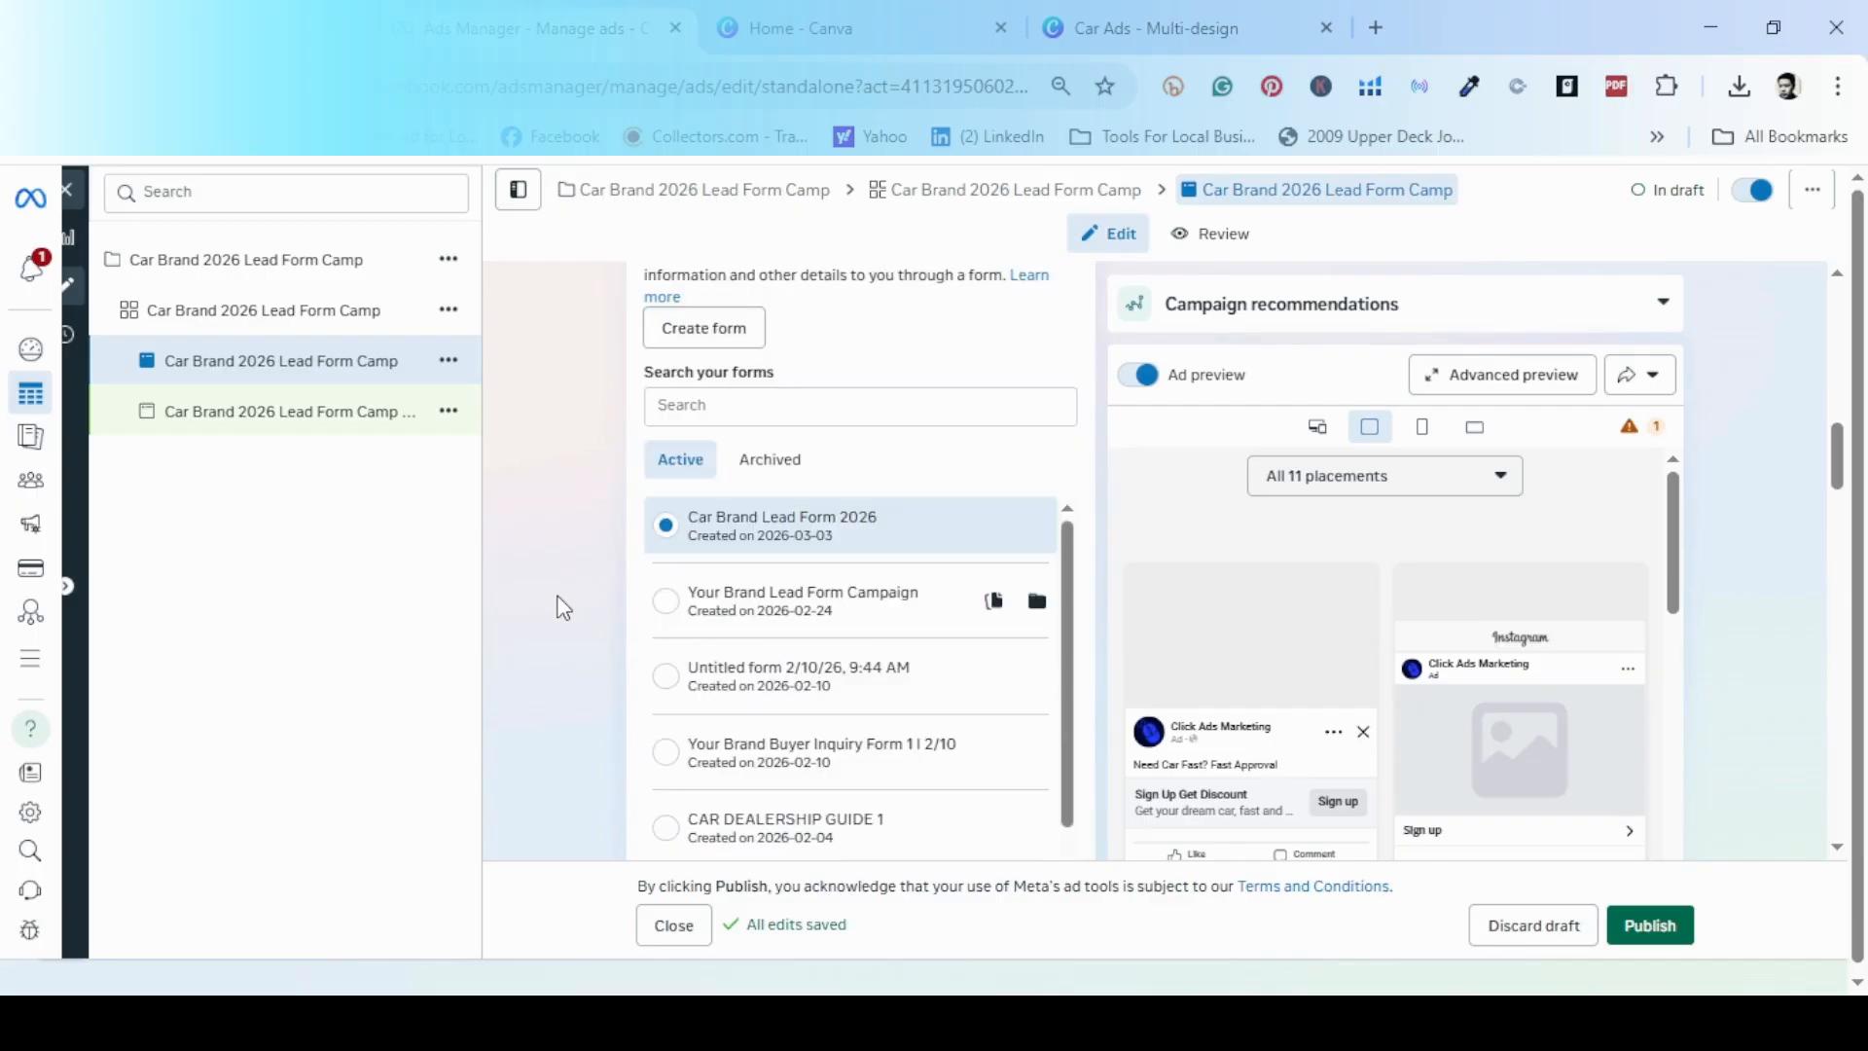
- Add the account image 7.png (1080 × 1350) as the ad creative's media and continue to the placement crops
scroll(562, 605, up, 2)
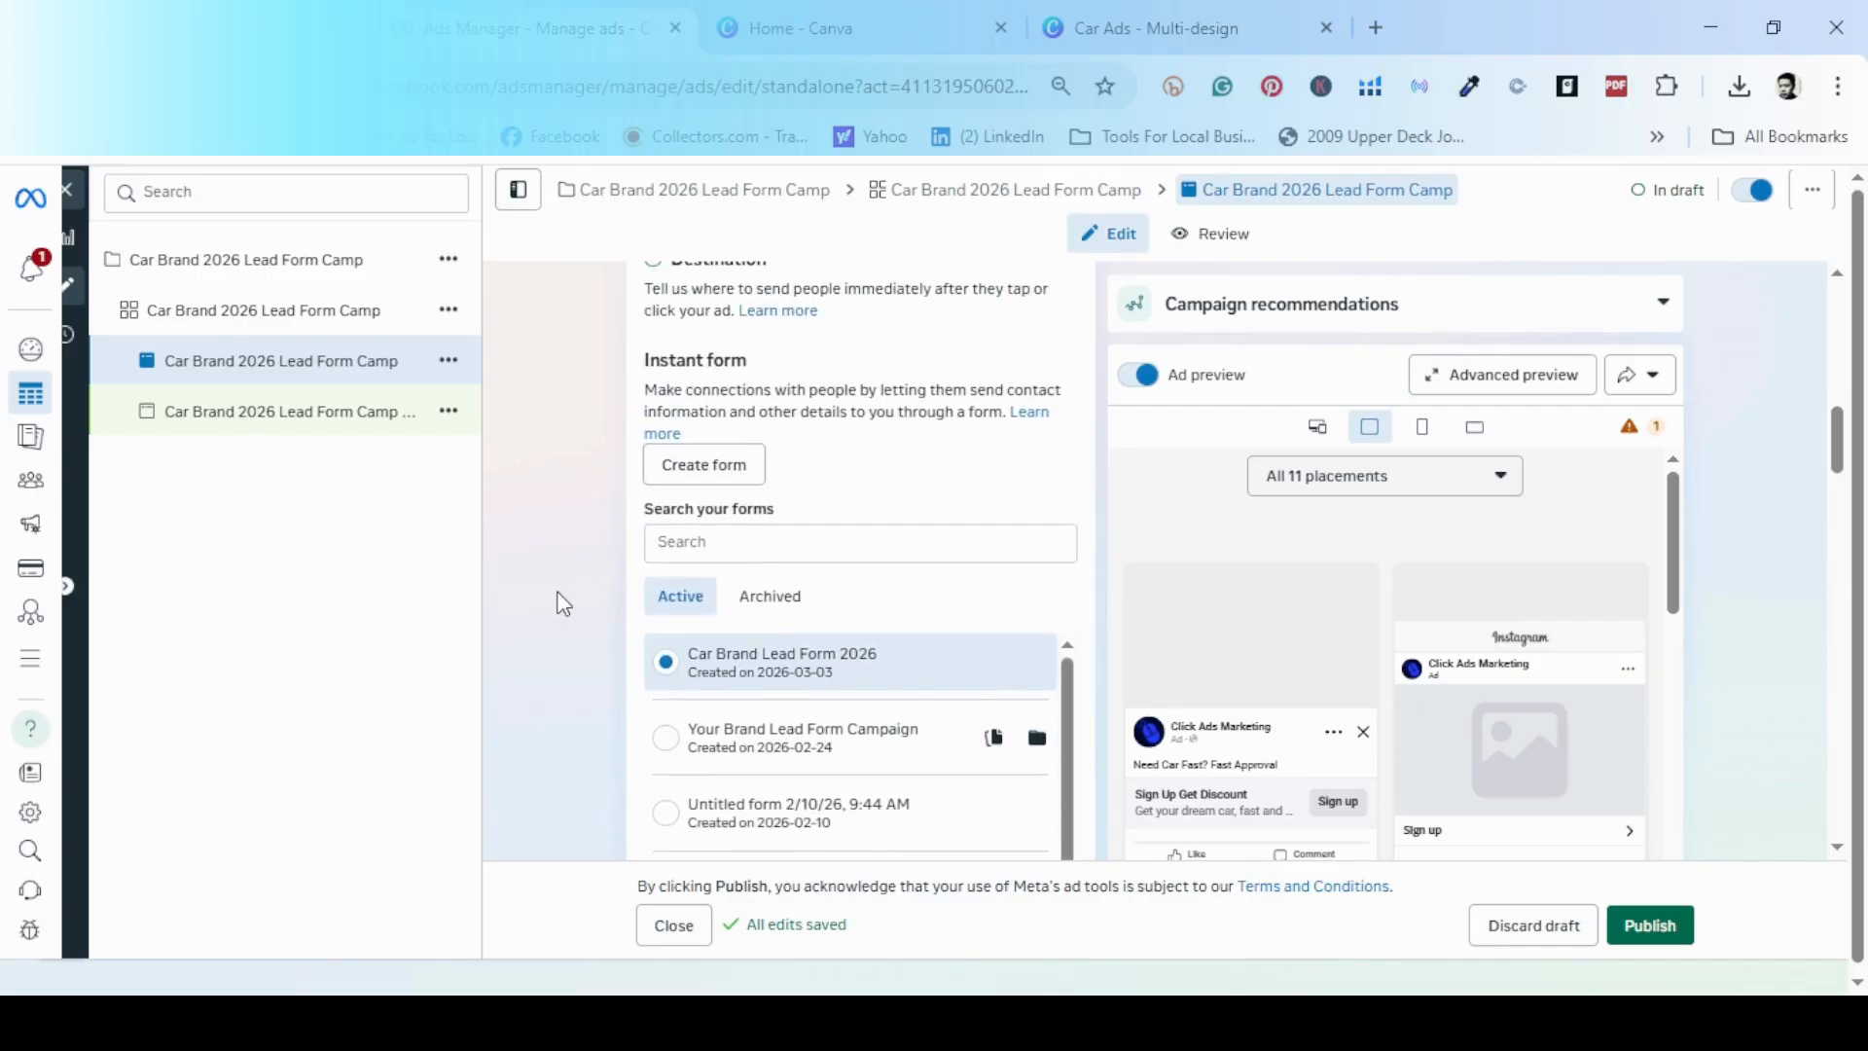
scroll(557, 600, up, 2)
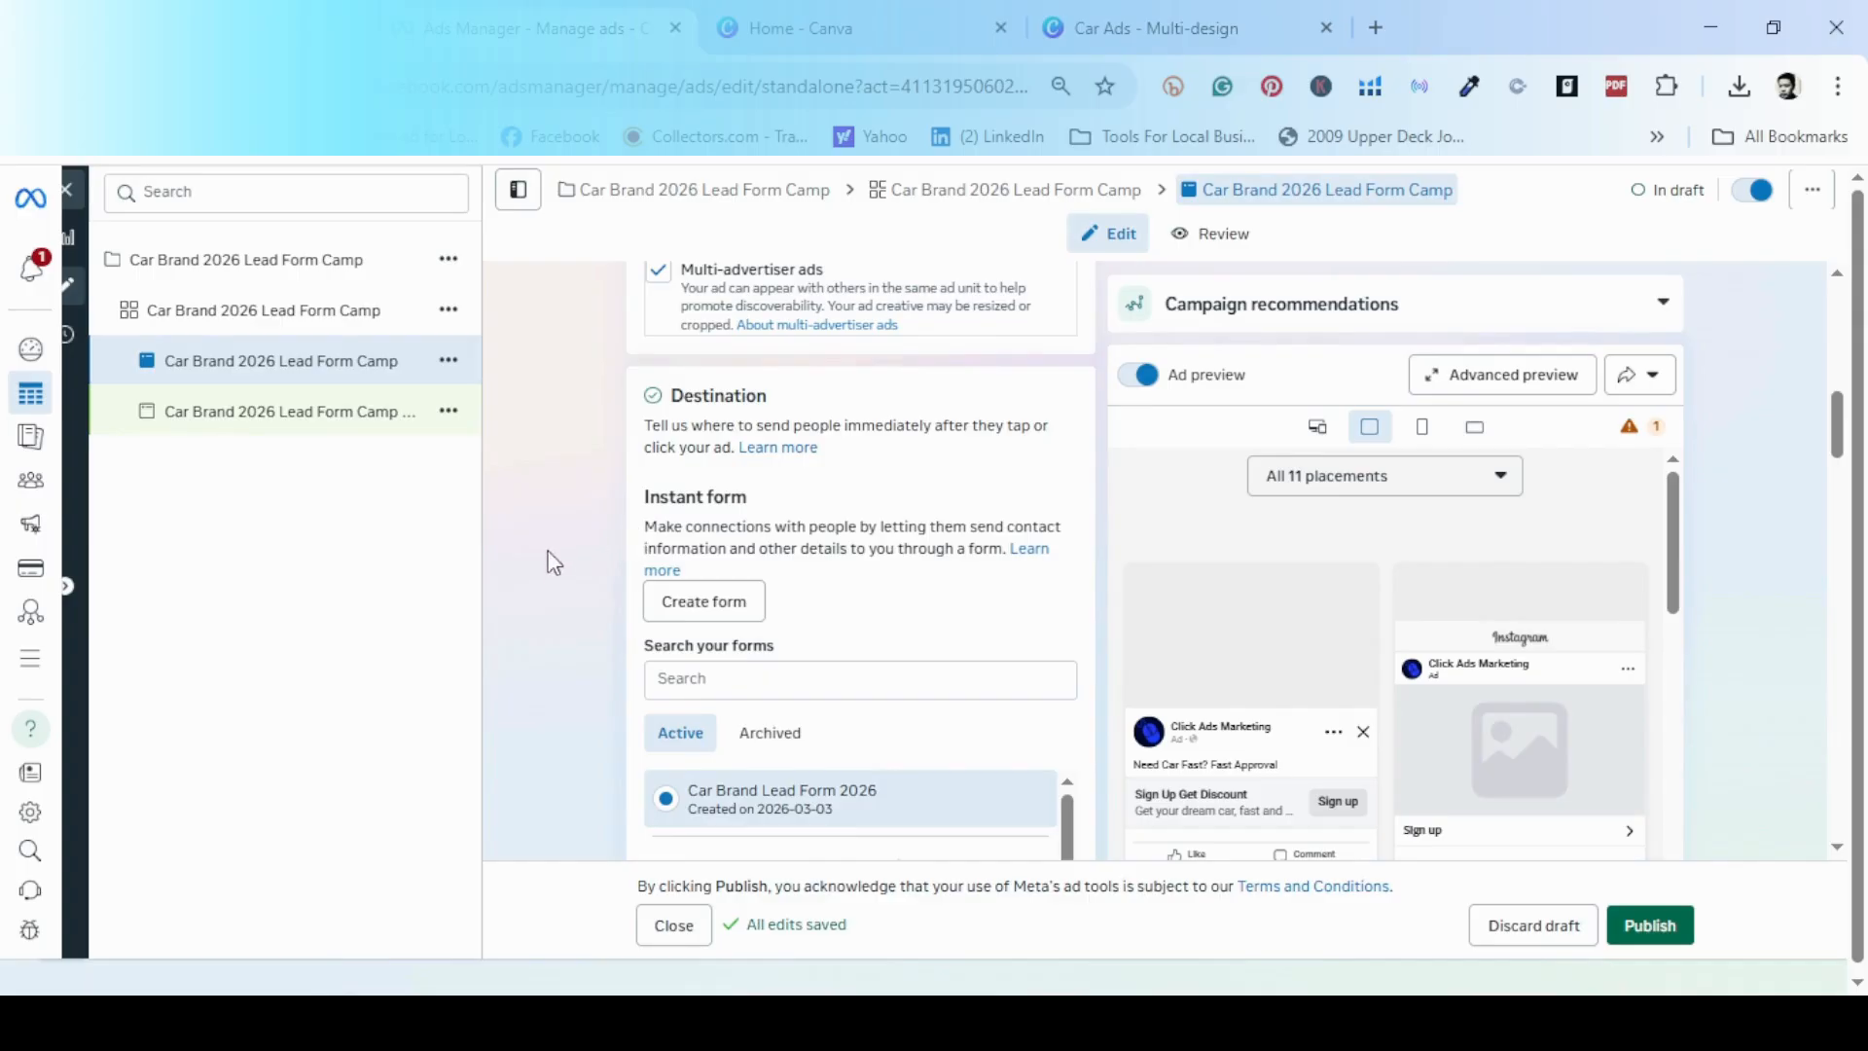
scroll(550, 569, down, 2)
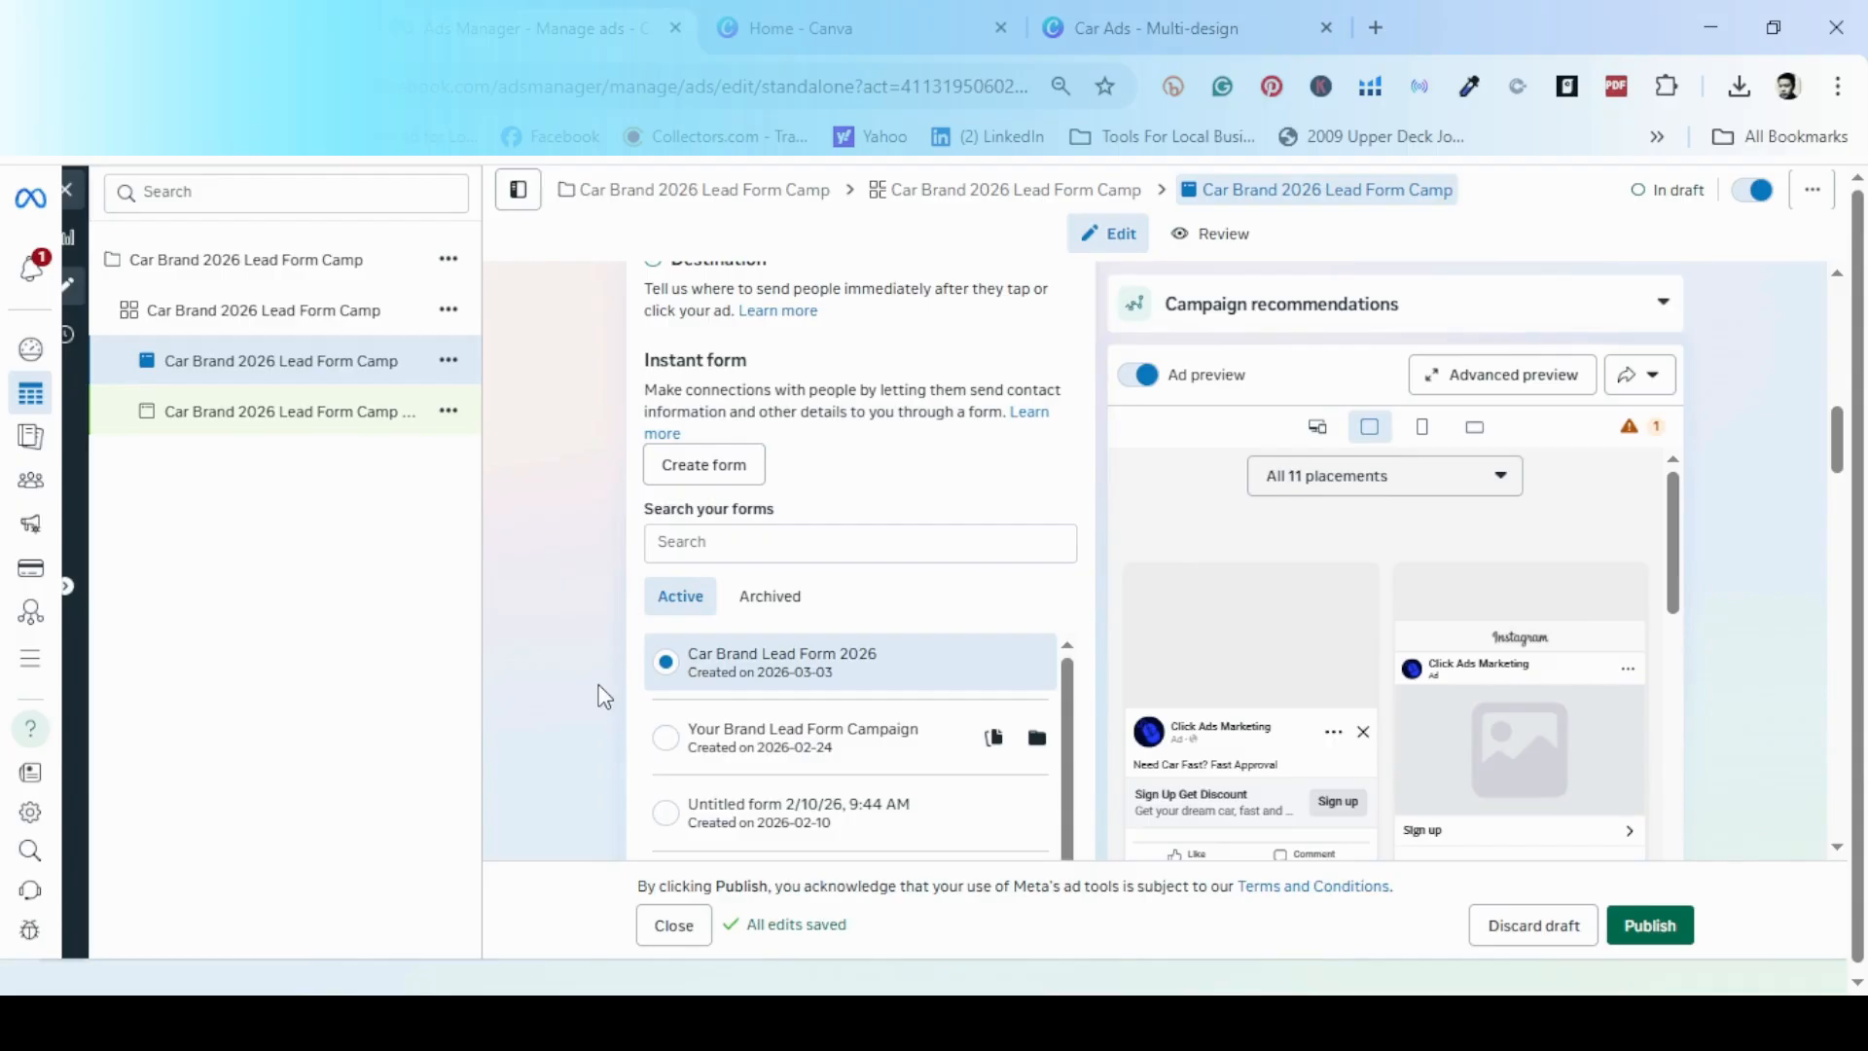
scroll(604, 697, down, 1)
scroll(580, 645, down, 1)
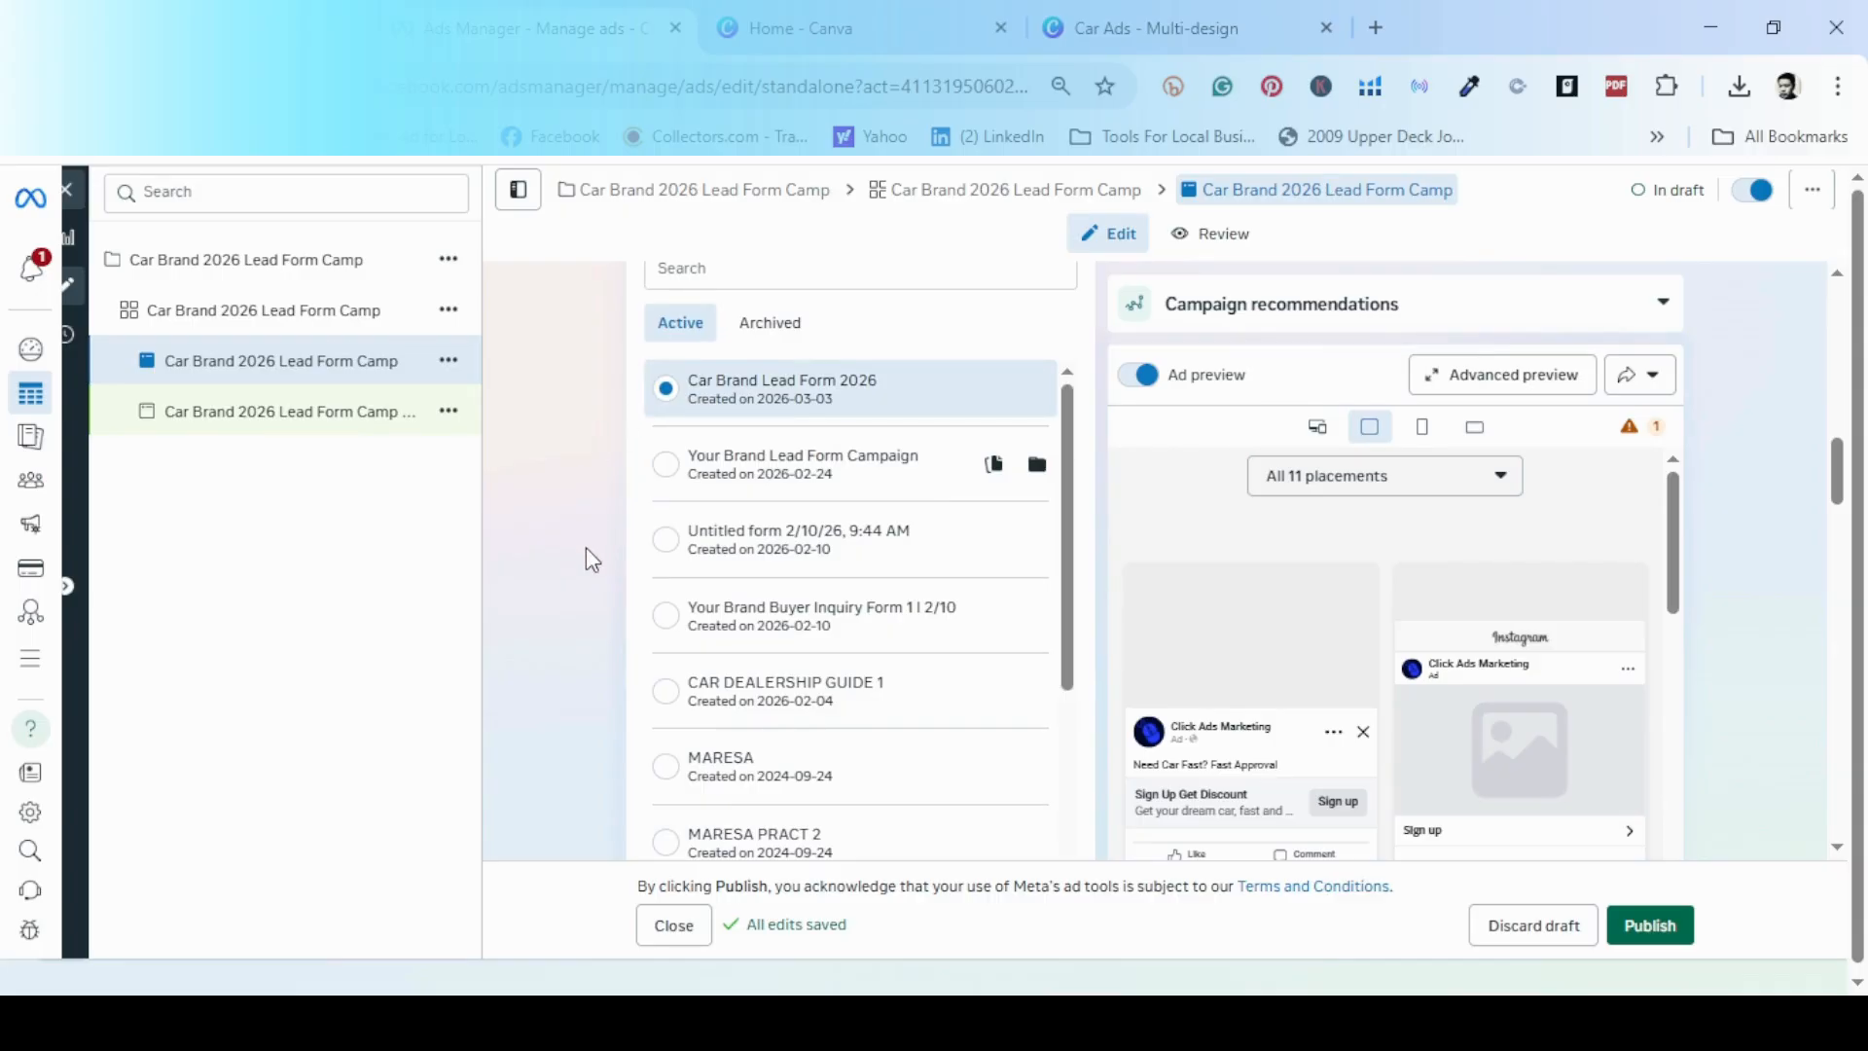
scroll(586, 549, down, 6)
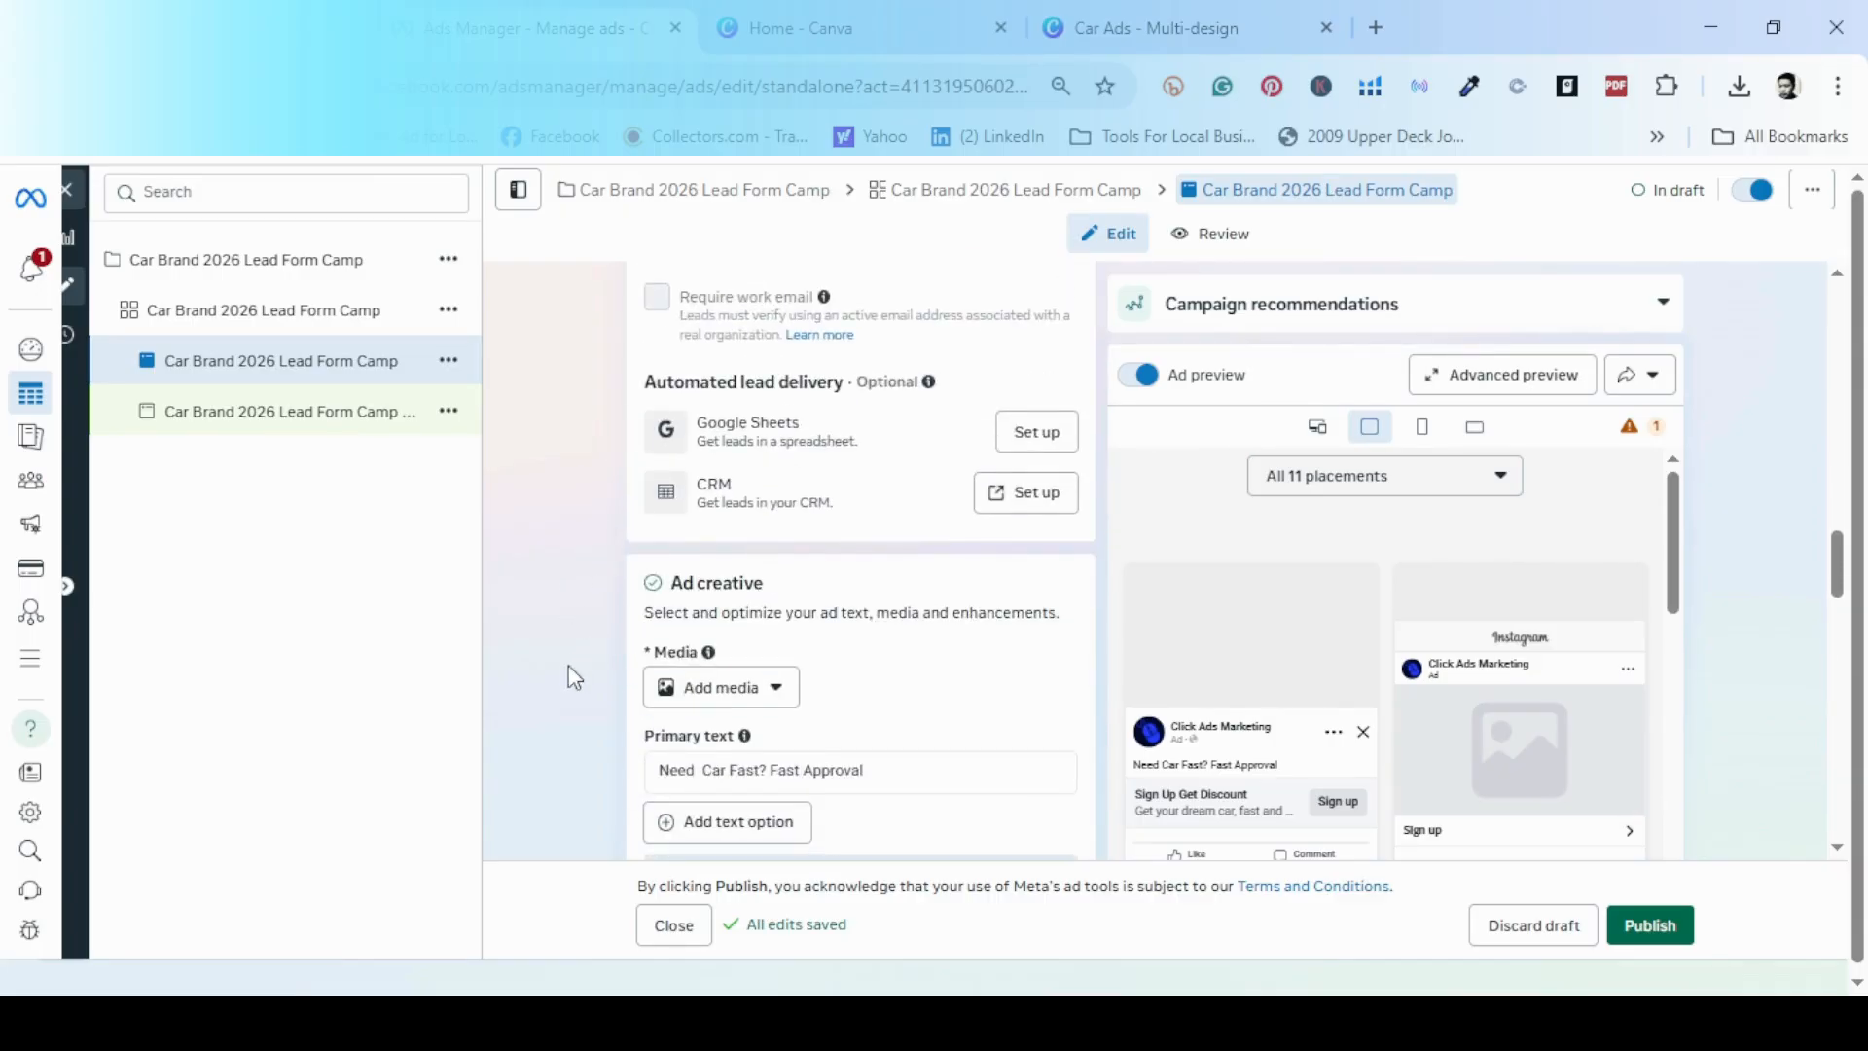
click(749, 697)
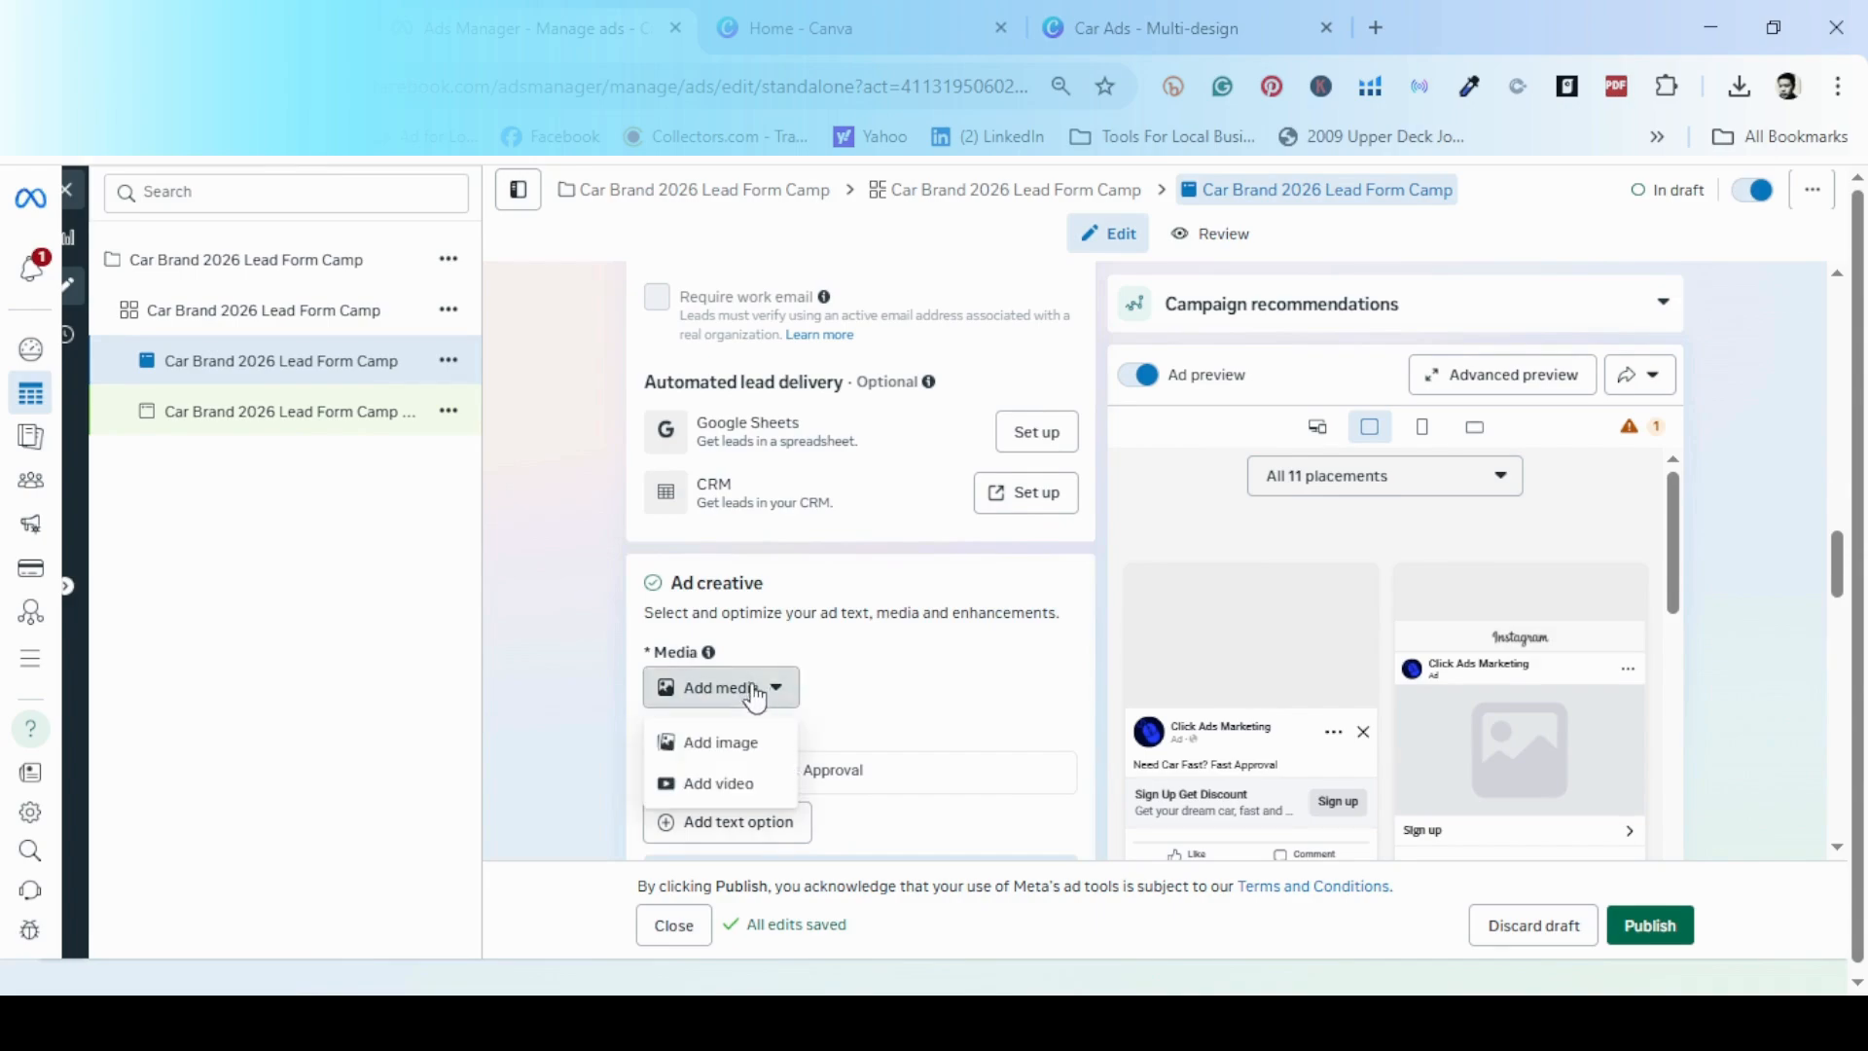
click(741, 749)
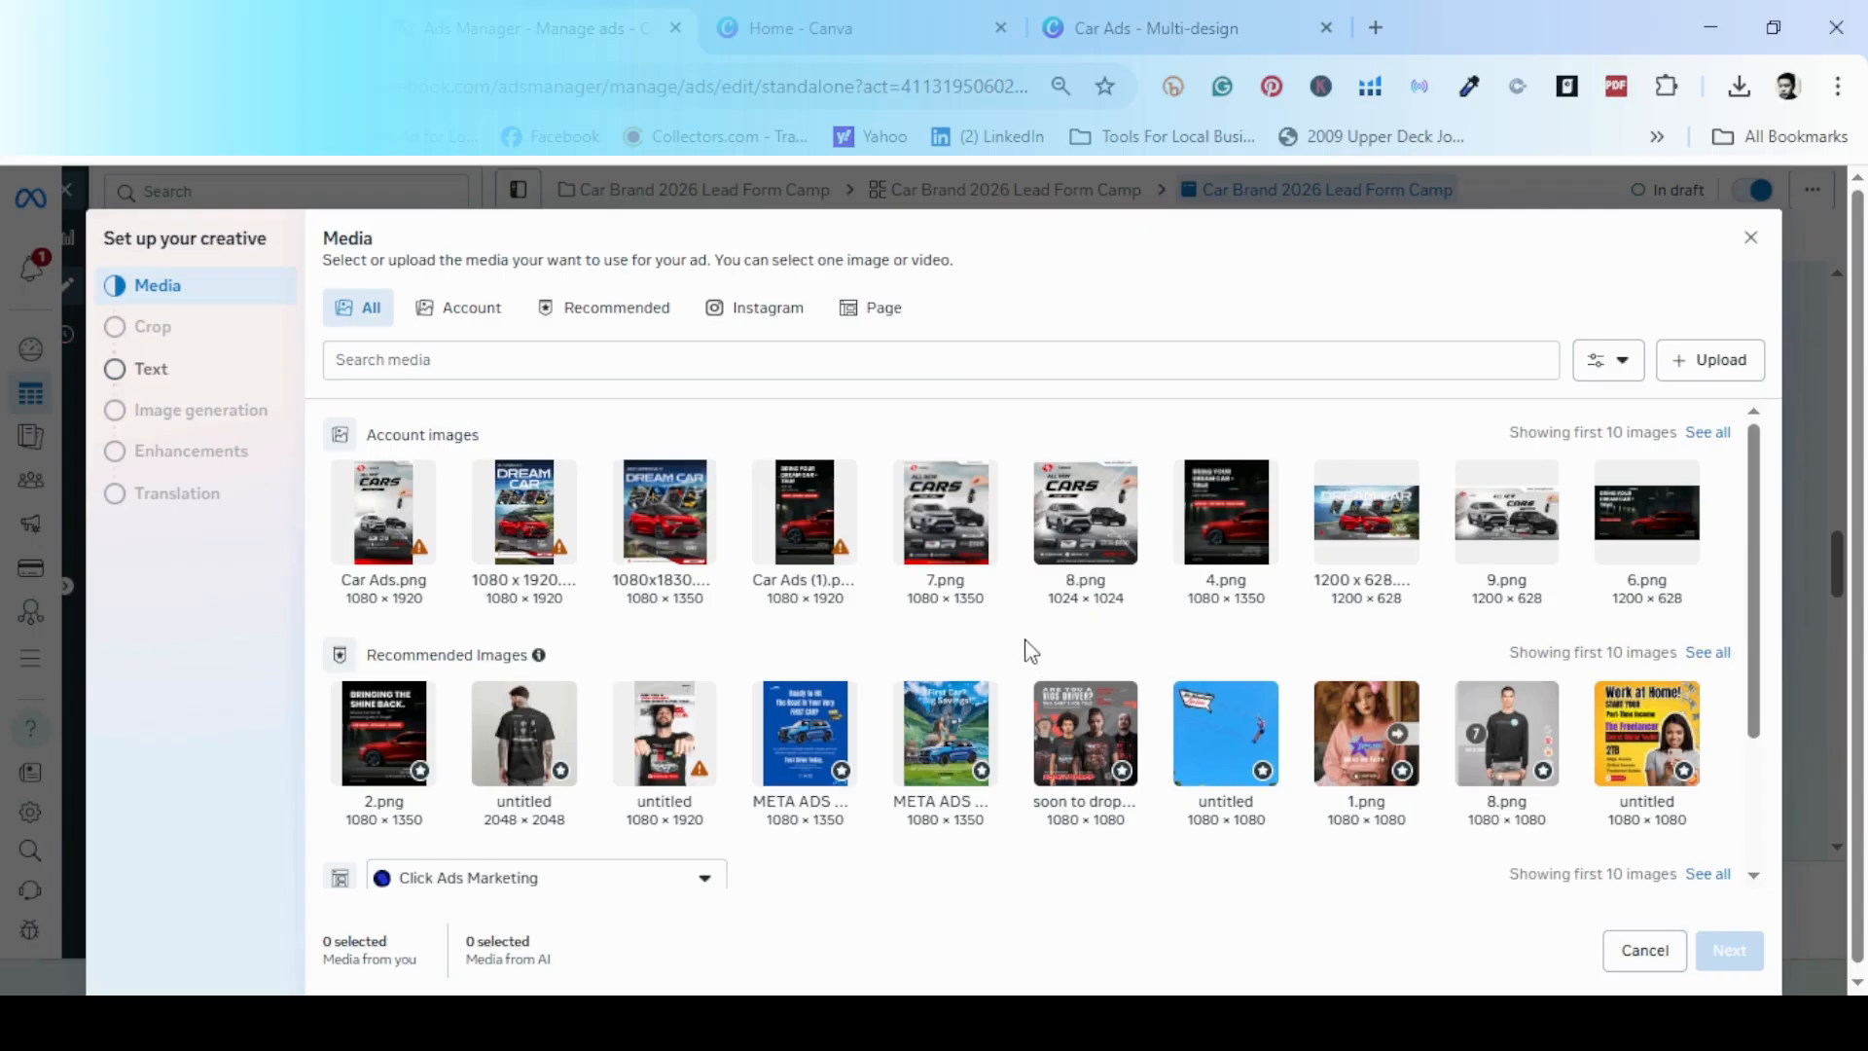
click(978, 569)
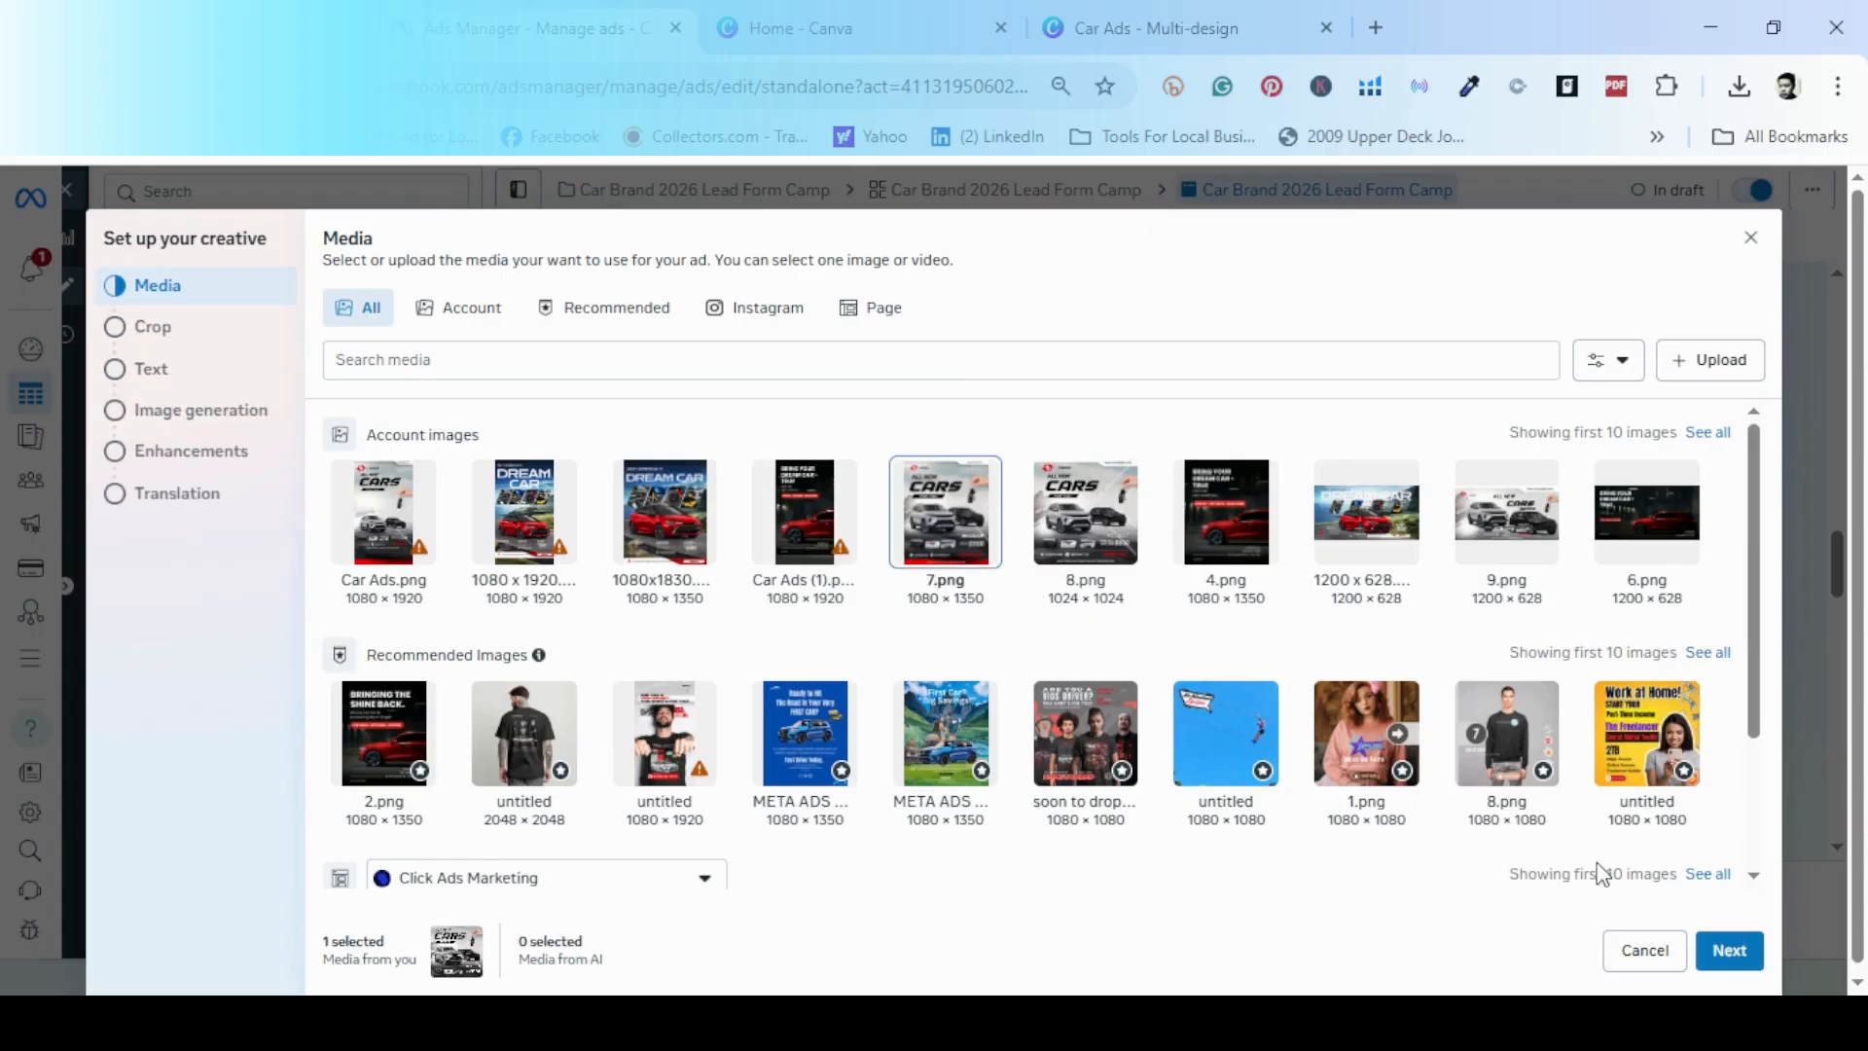
click(1733, 952)
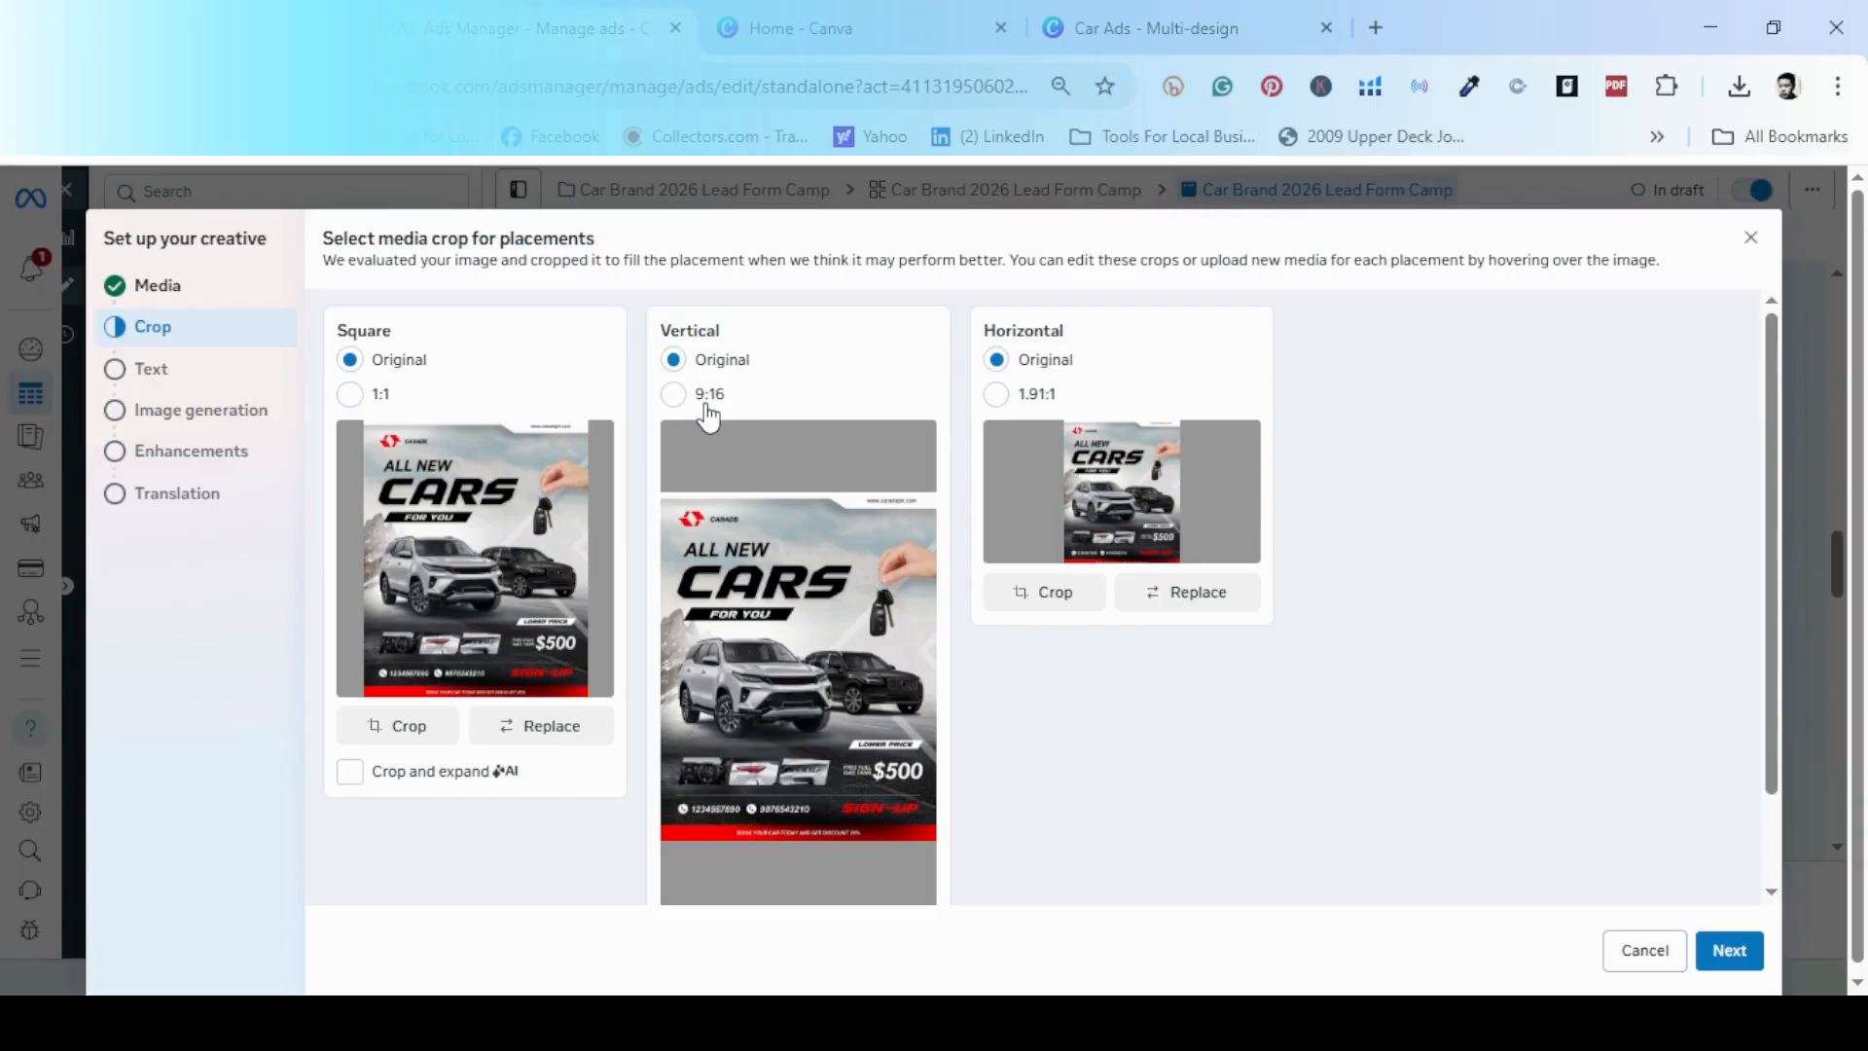
- Replace the vertical placement's media with the account image Car Ads.png (1080 × 1920)
scroll(731, 451, down, 2)
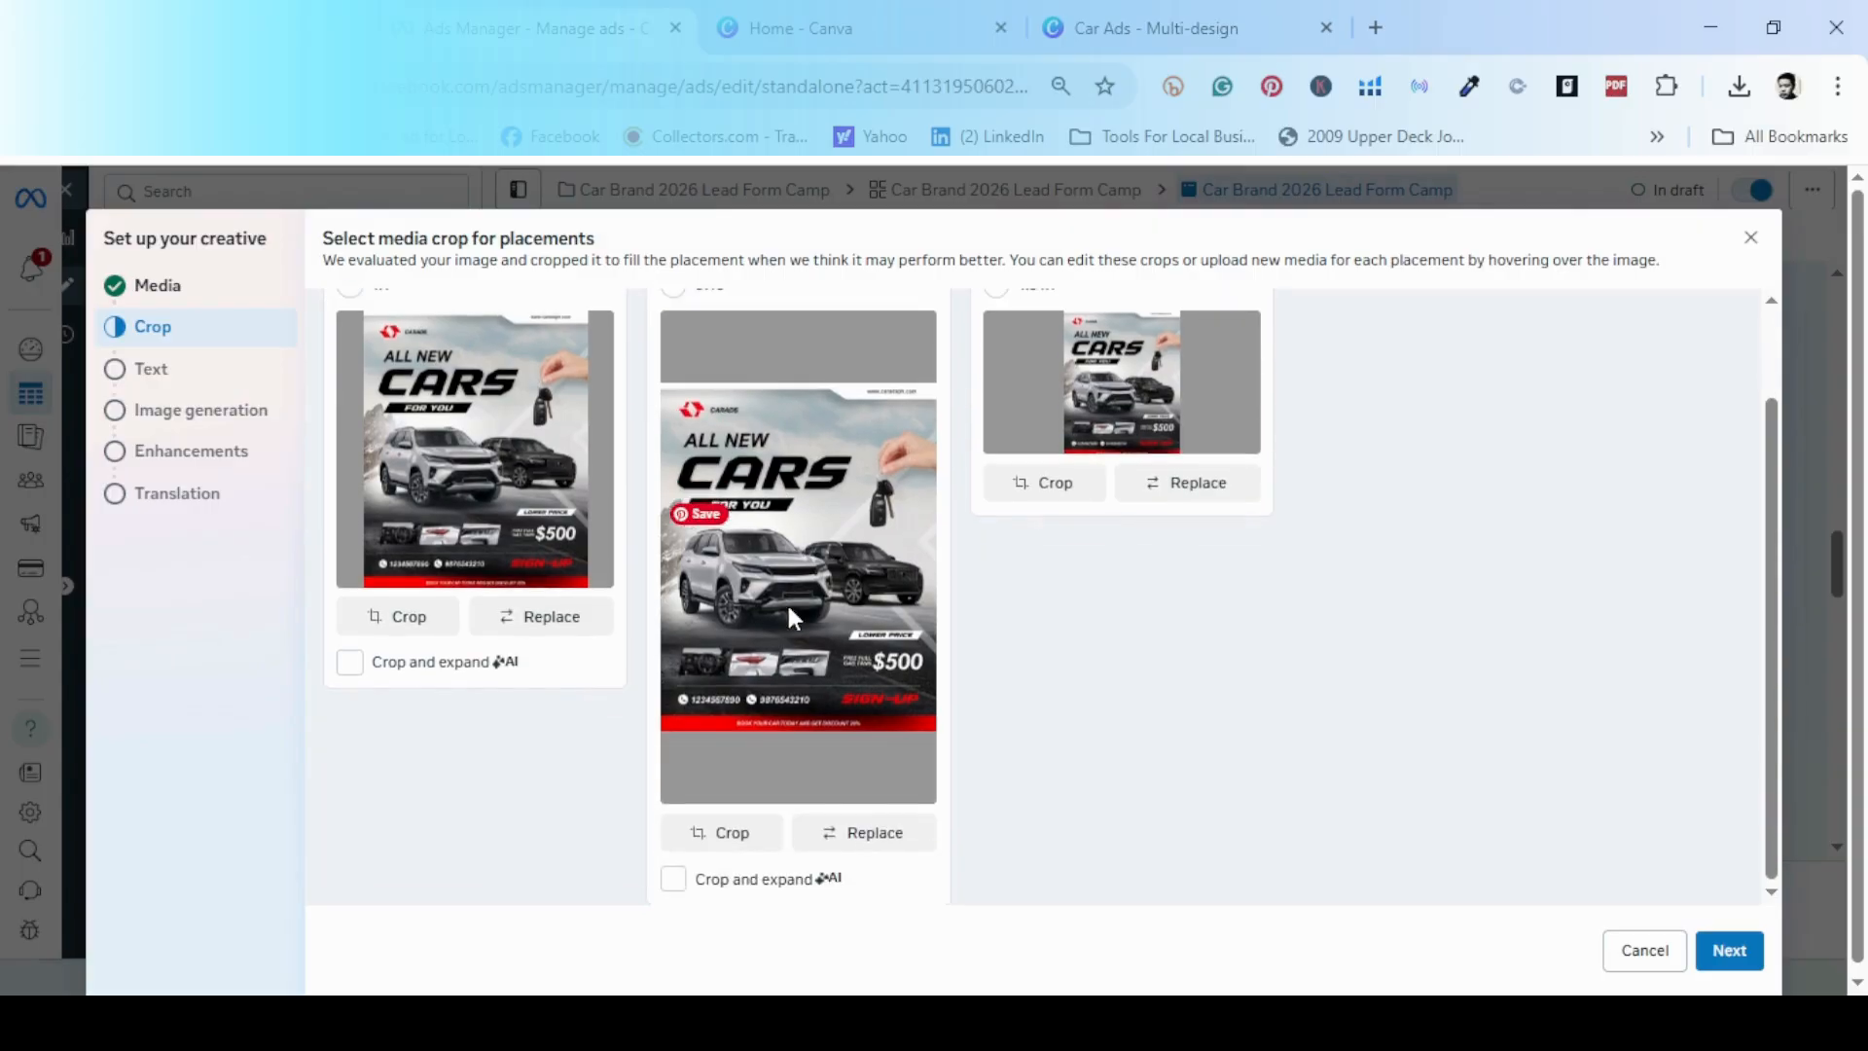
click(871, 843)
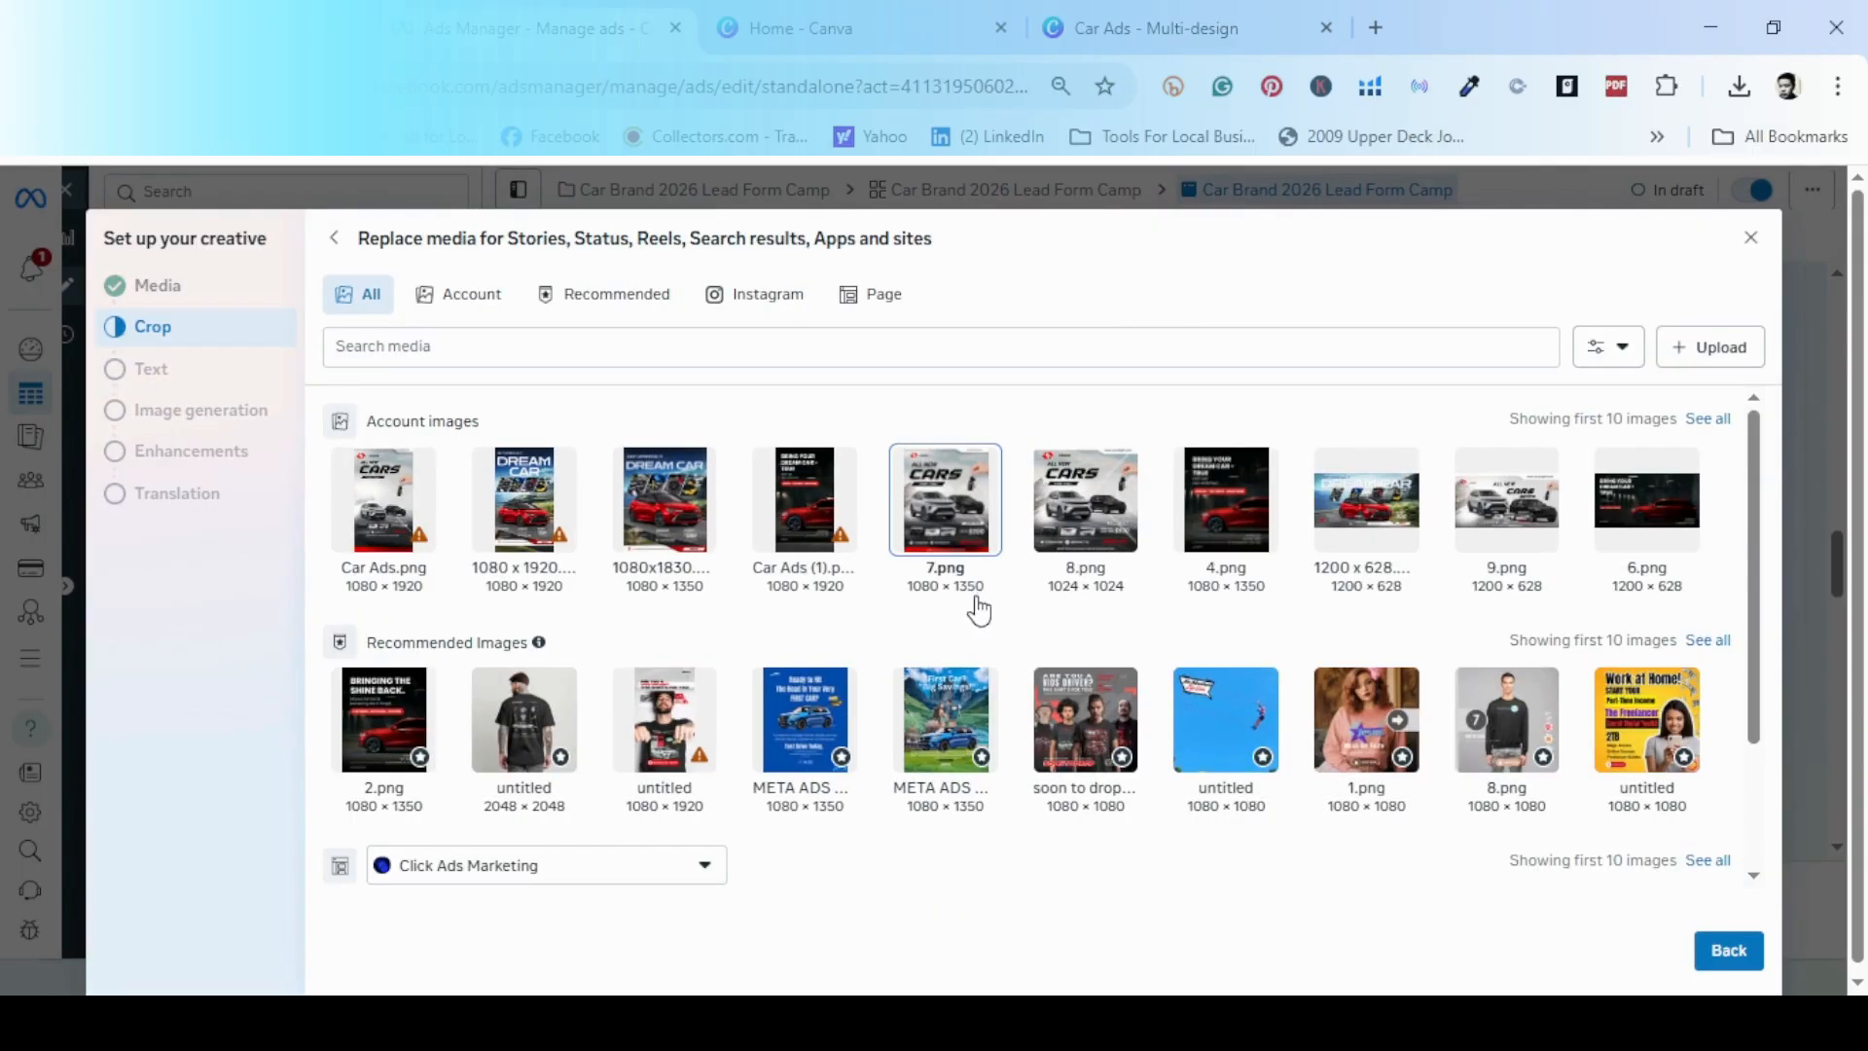
click(397, 530)
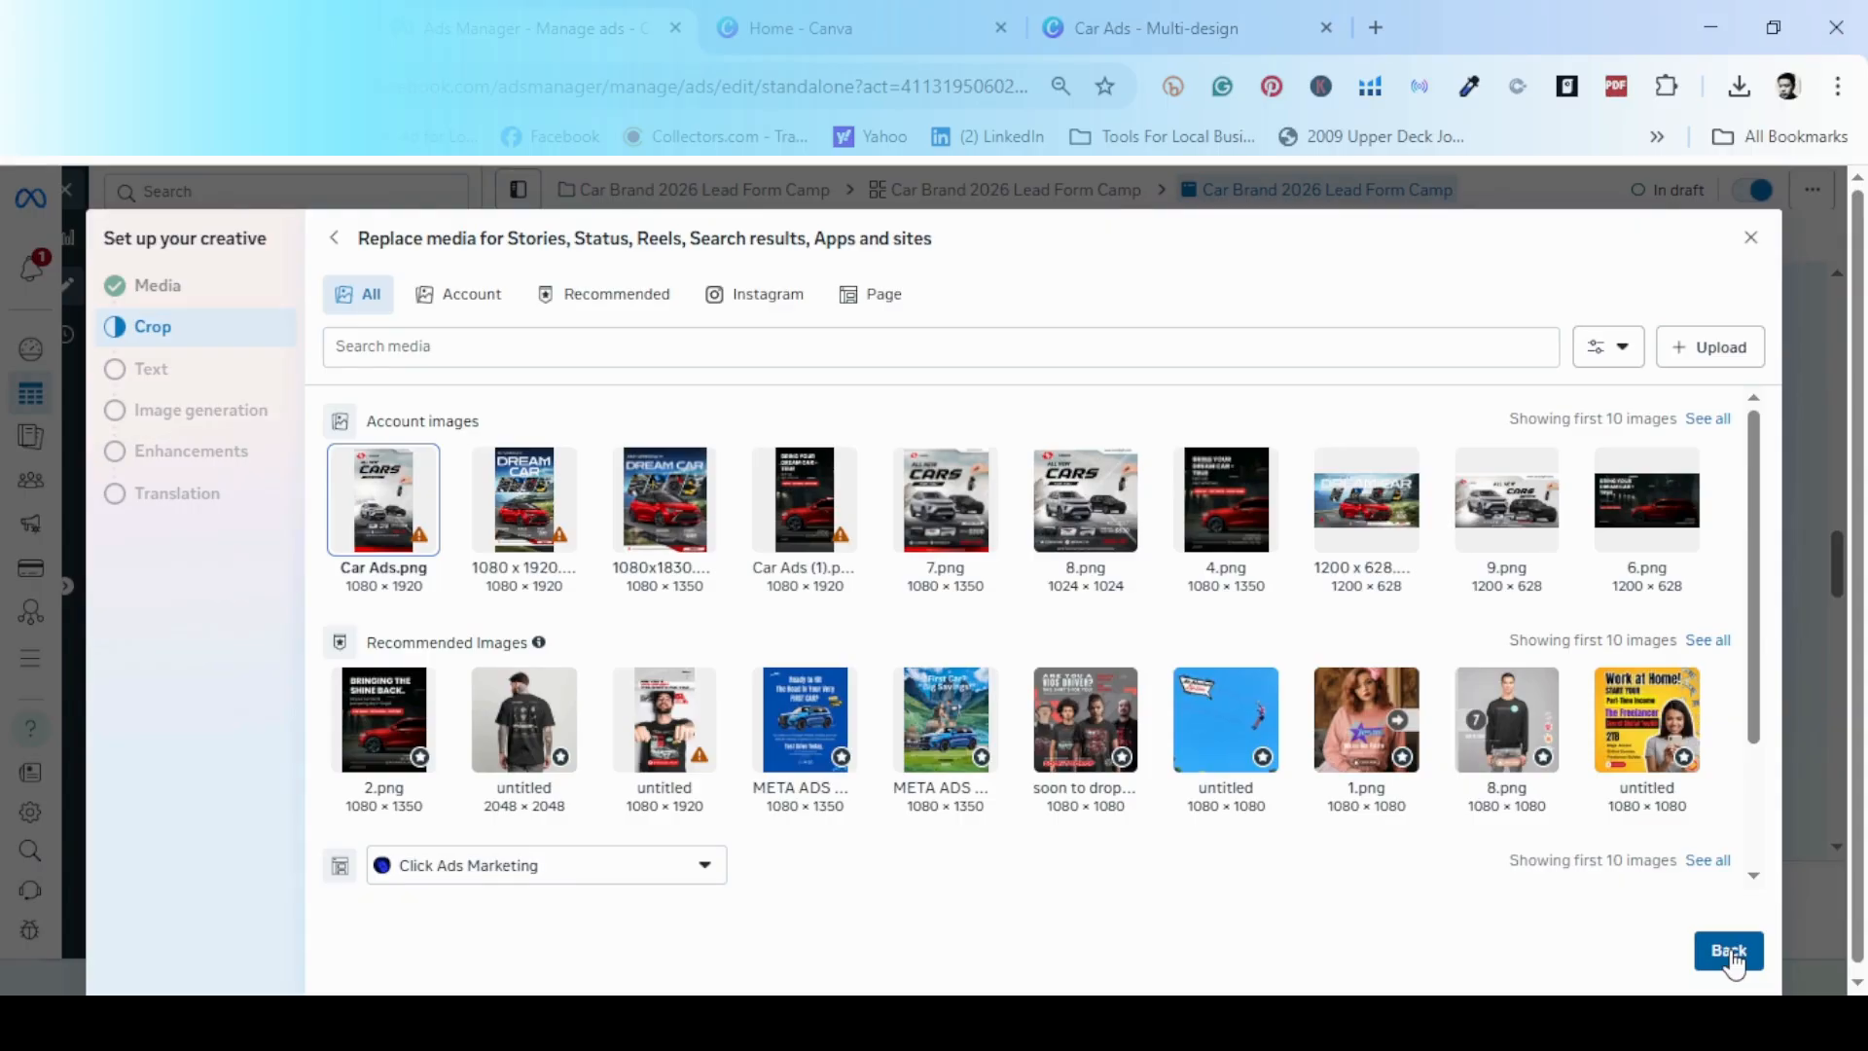
click(1730, 955)
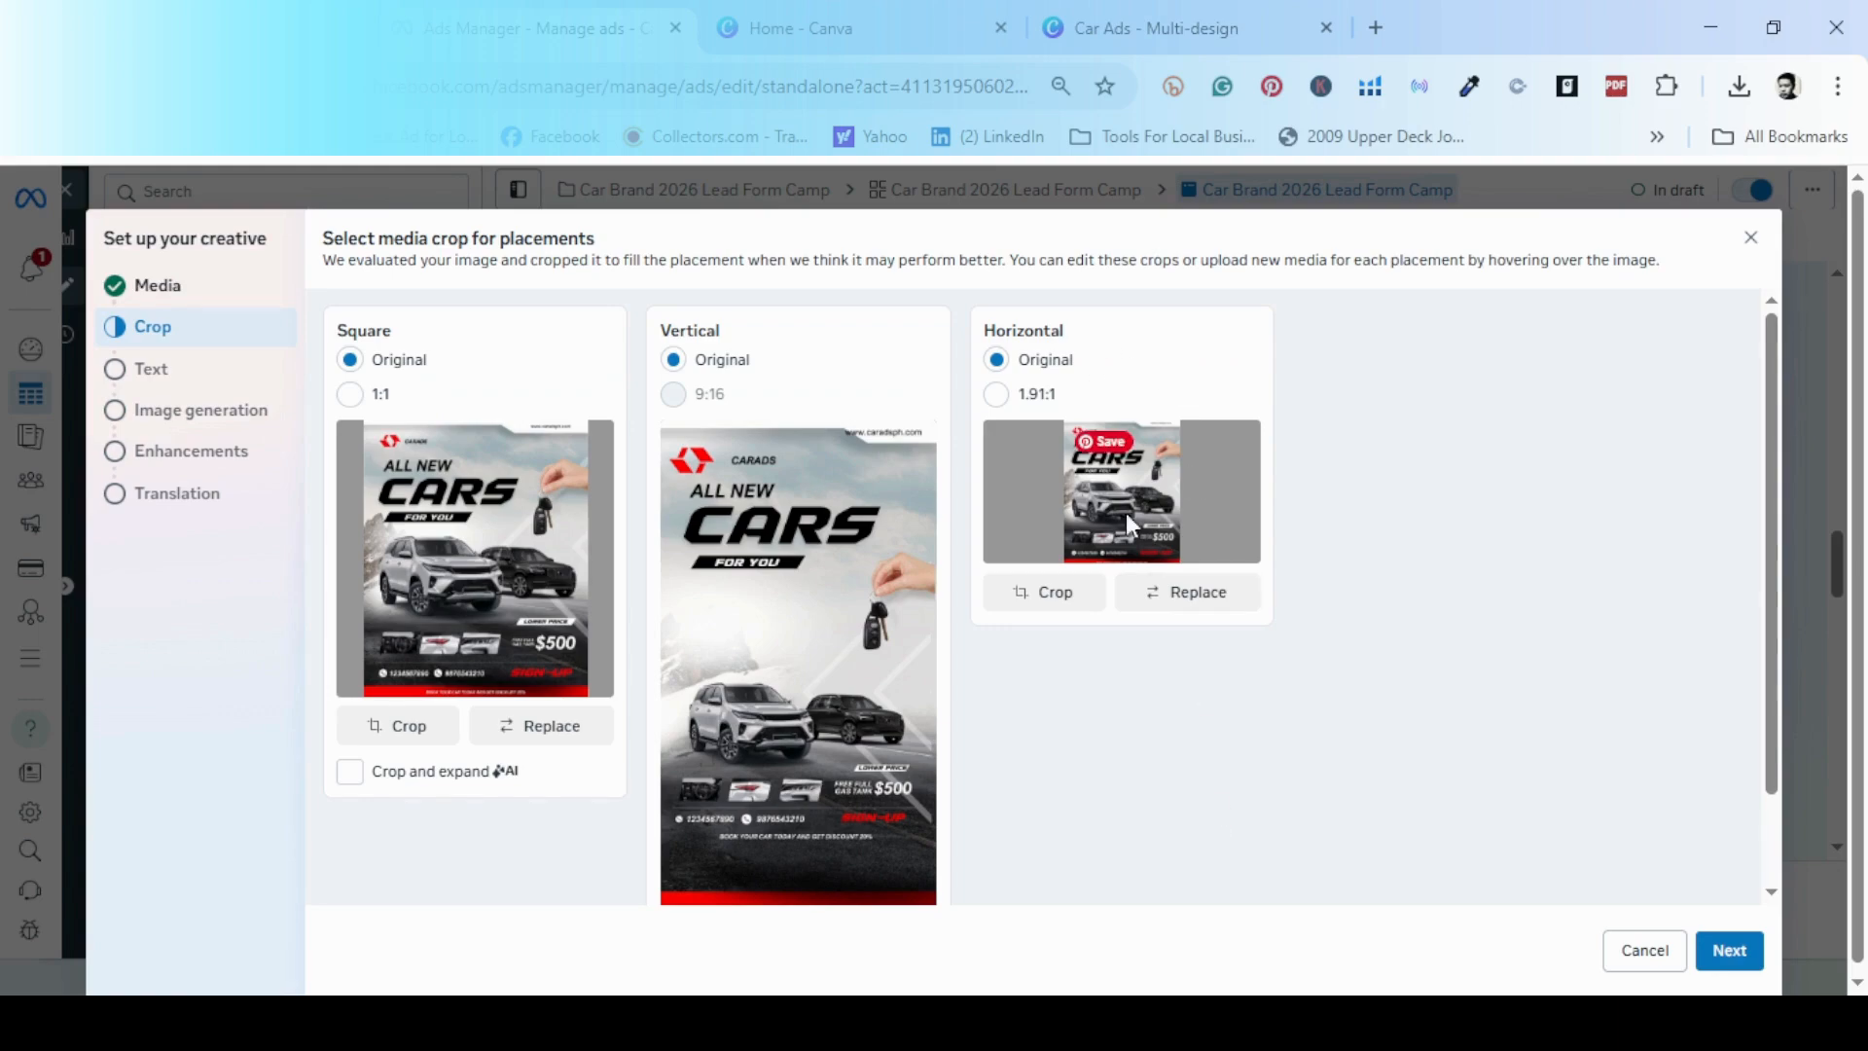
- Replace the horizontal placement's media with the account image 9.png (1200 × 628) and continue to the ad text
click(1197, 607)
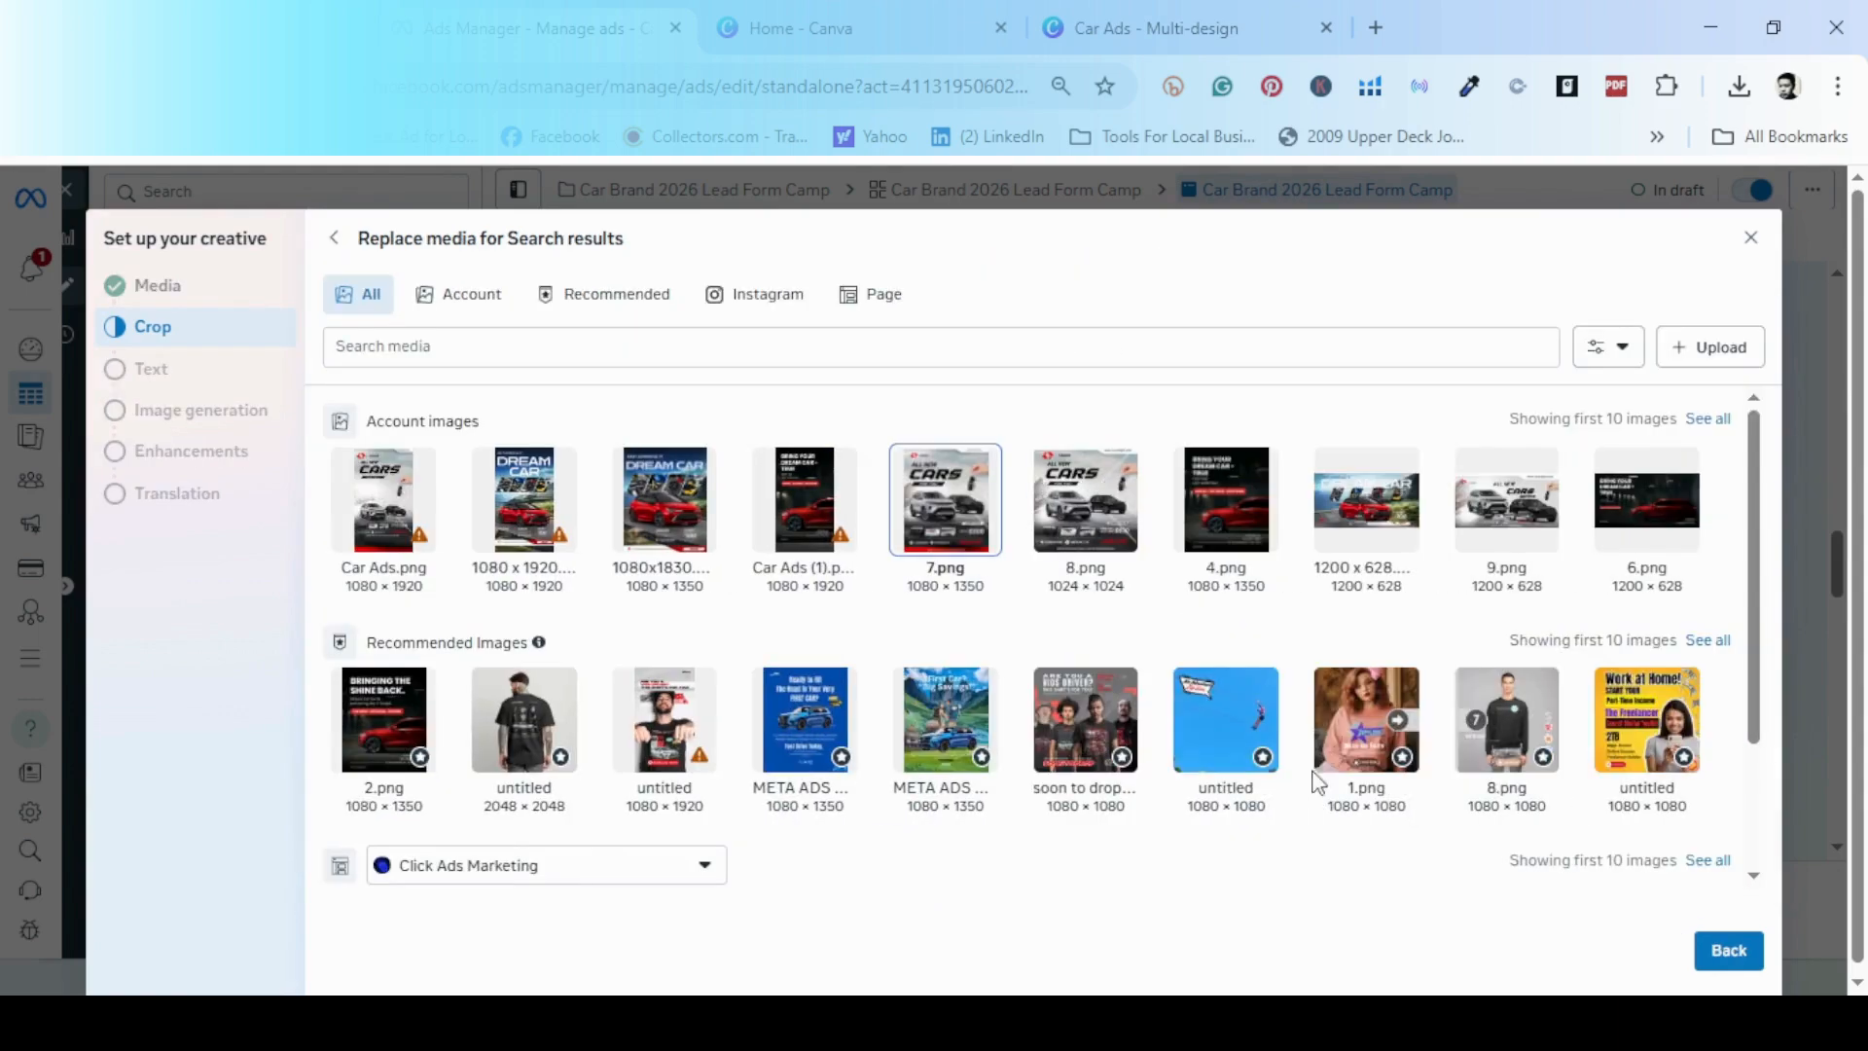
click(1512, 529)
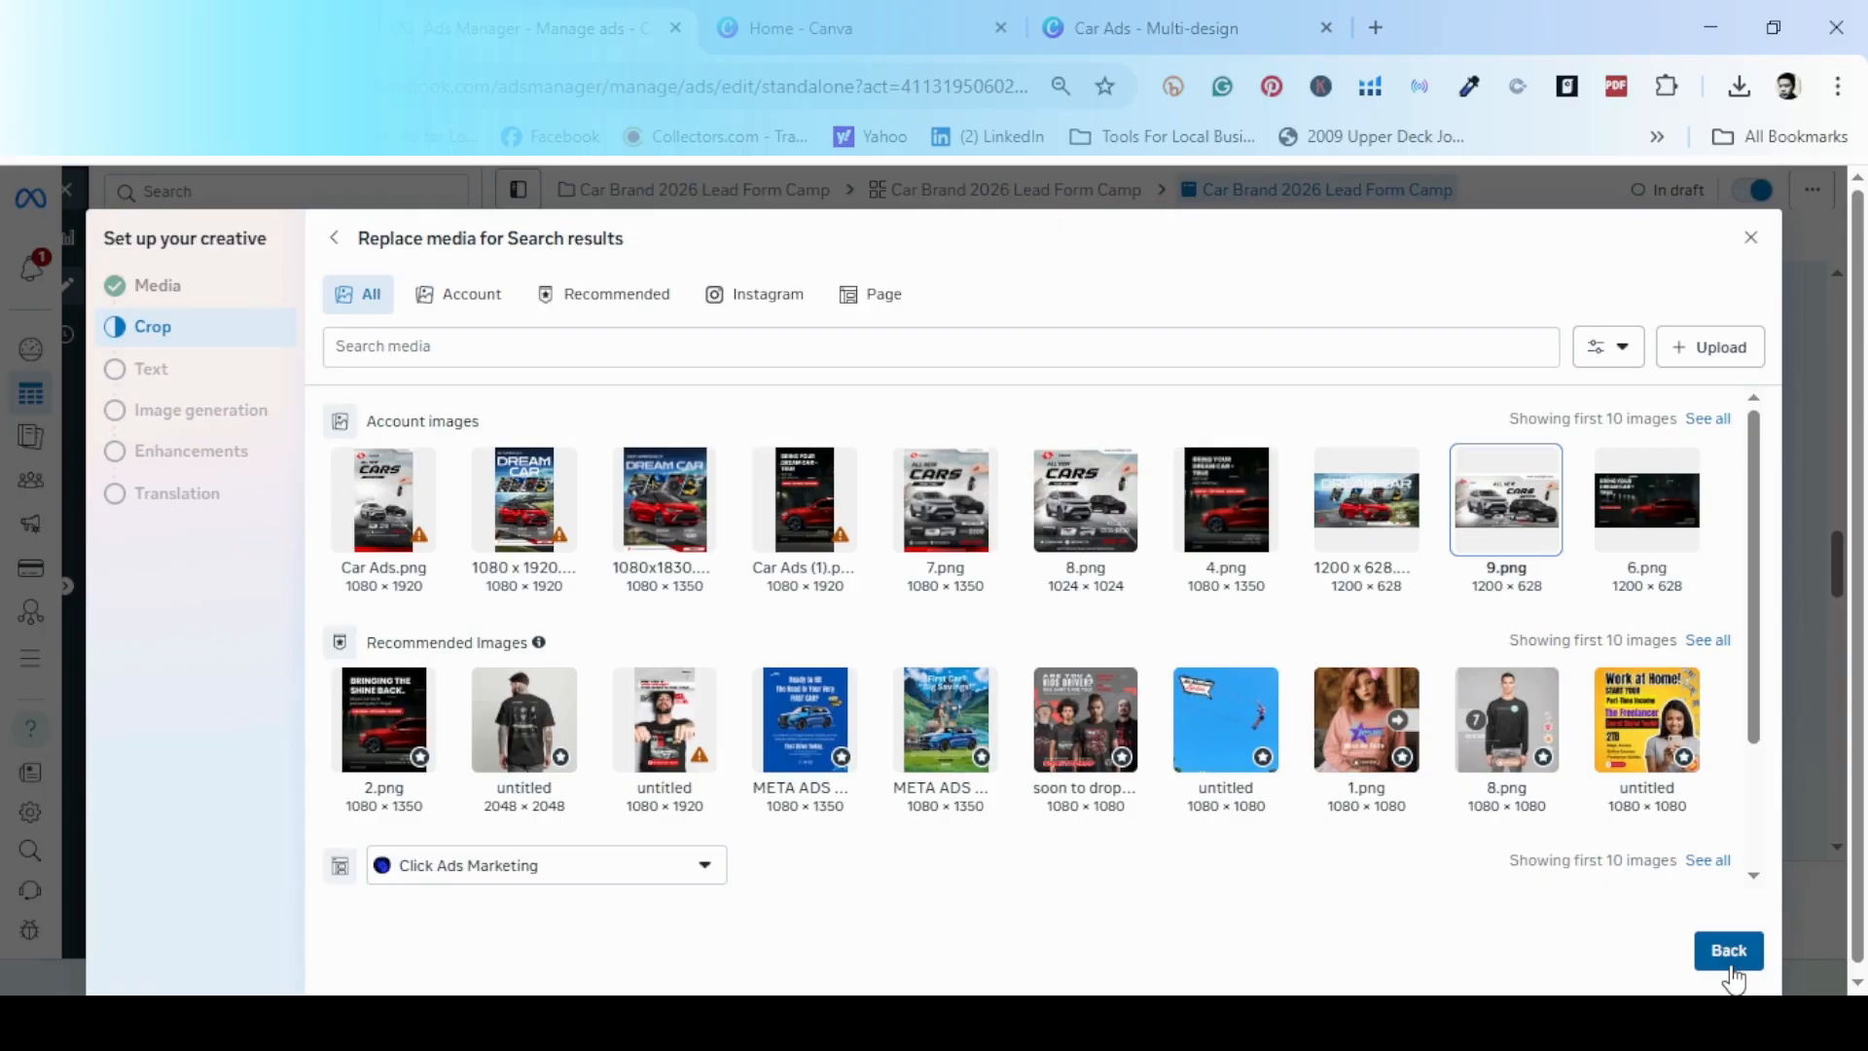
click(1730, 953)
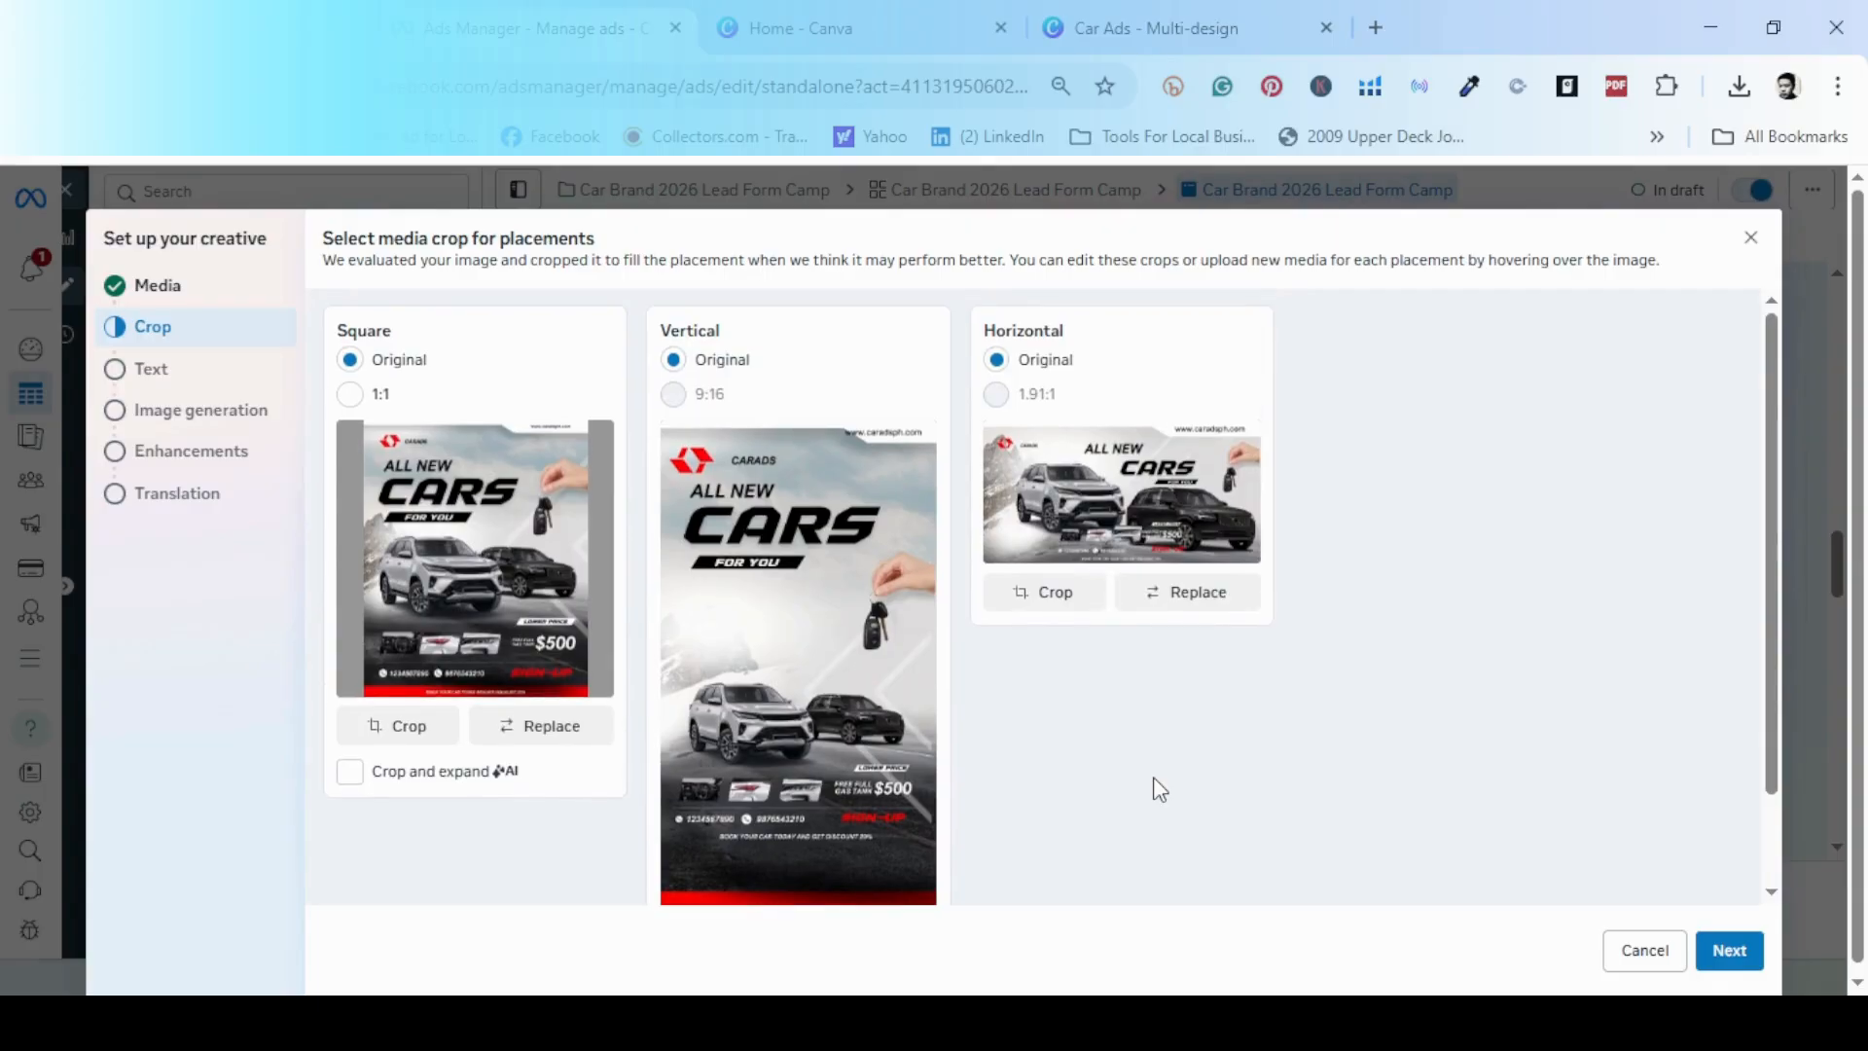
scroll(1154, 777, down, 1)
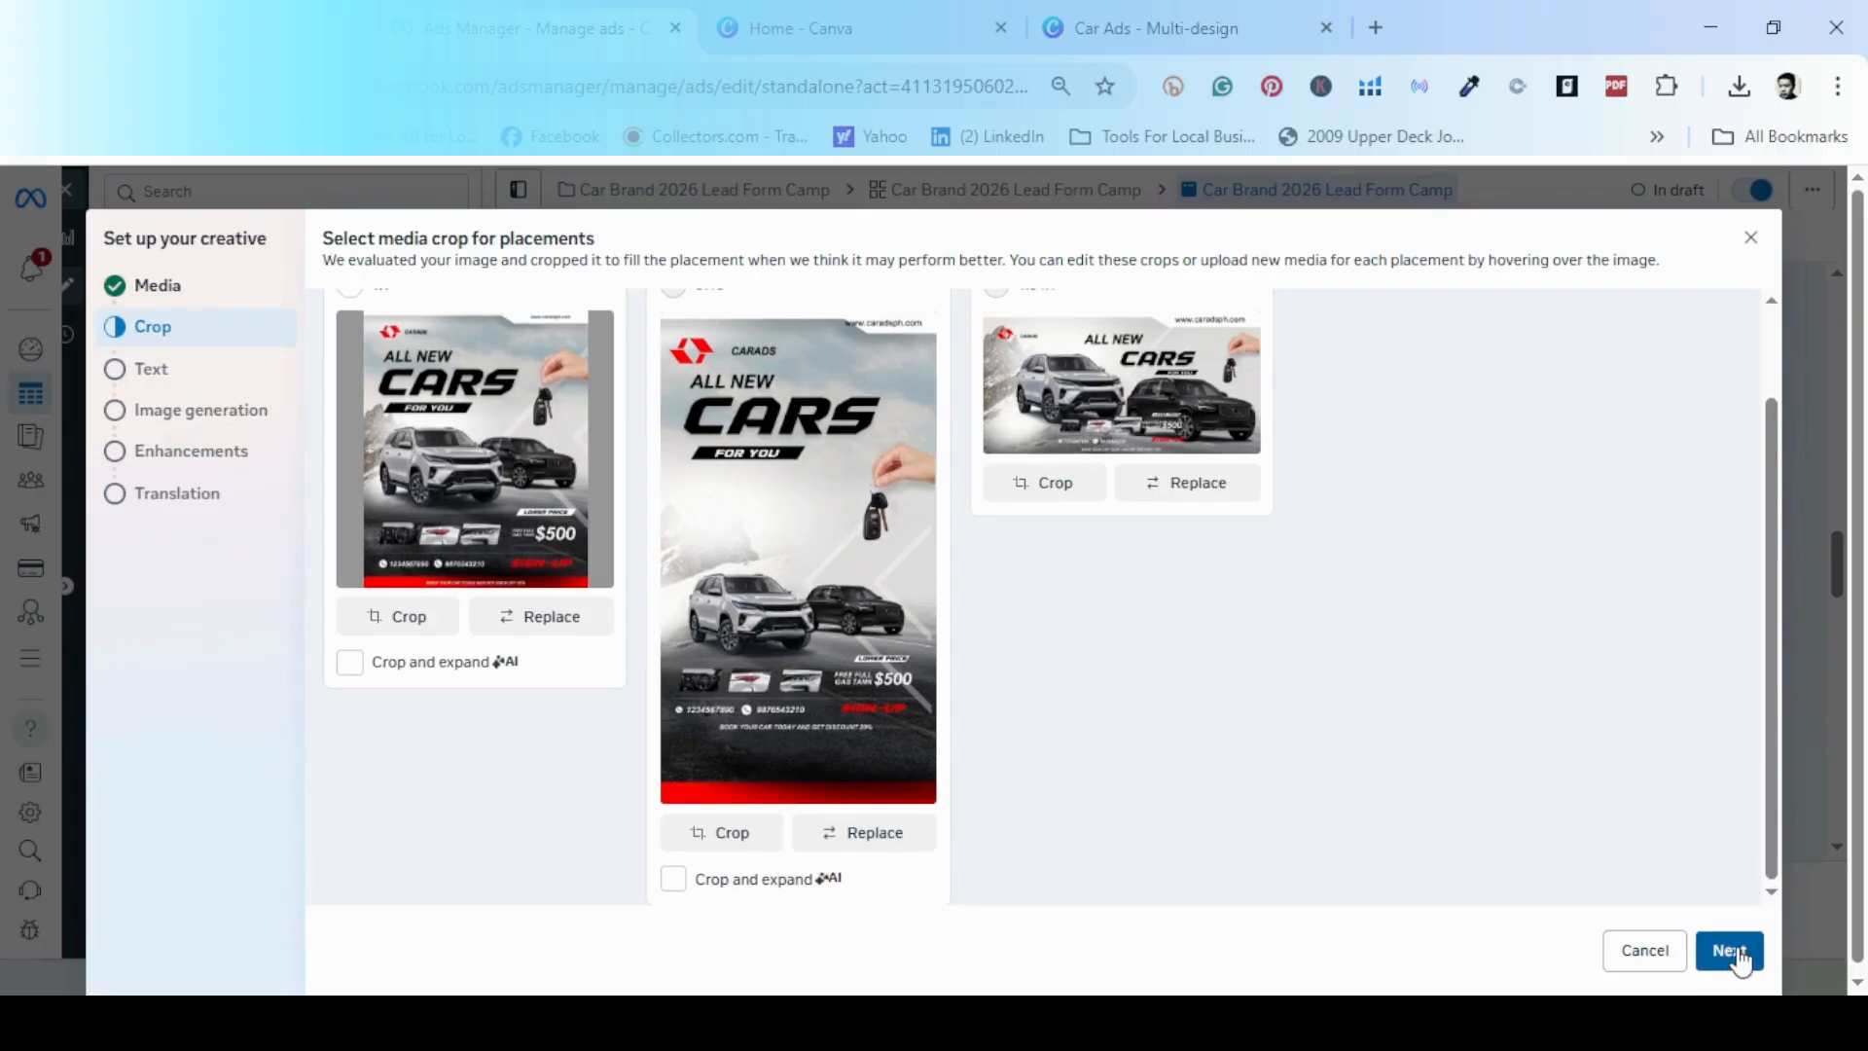
click(1732, 951)
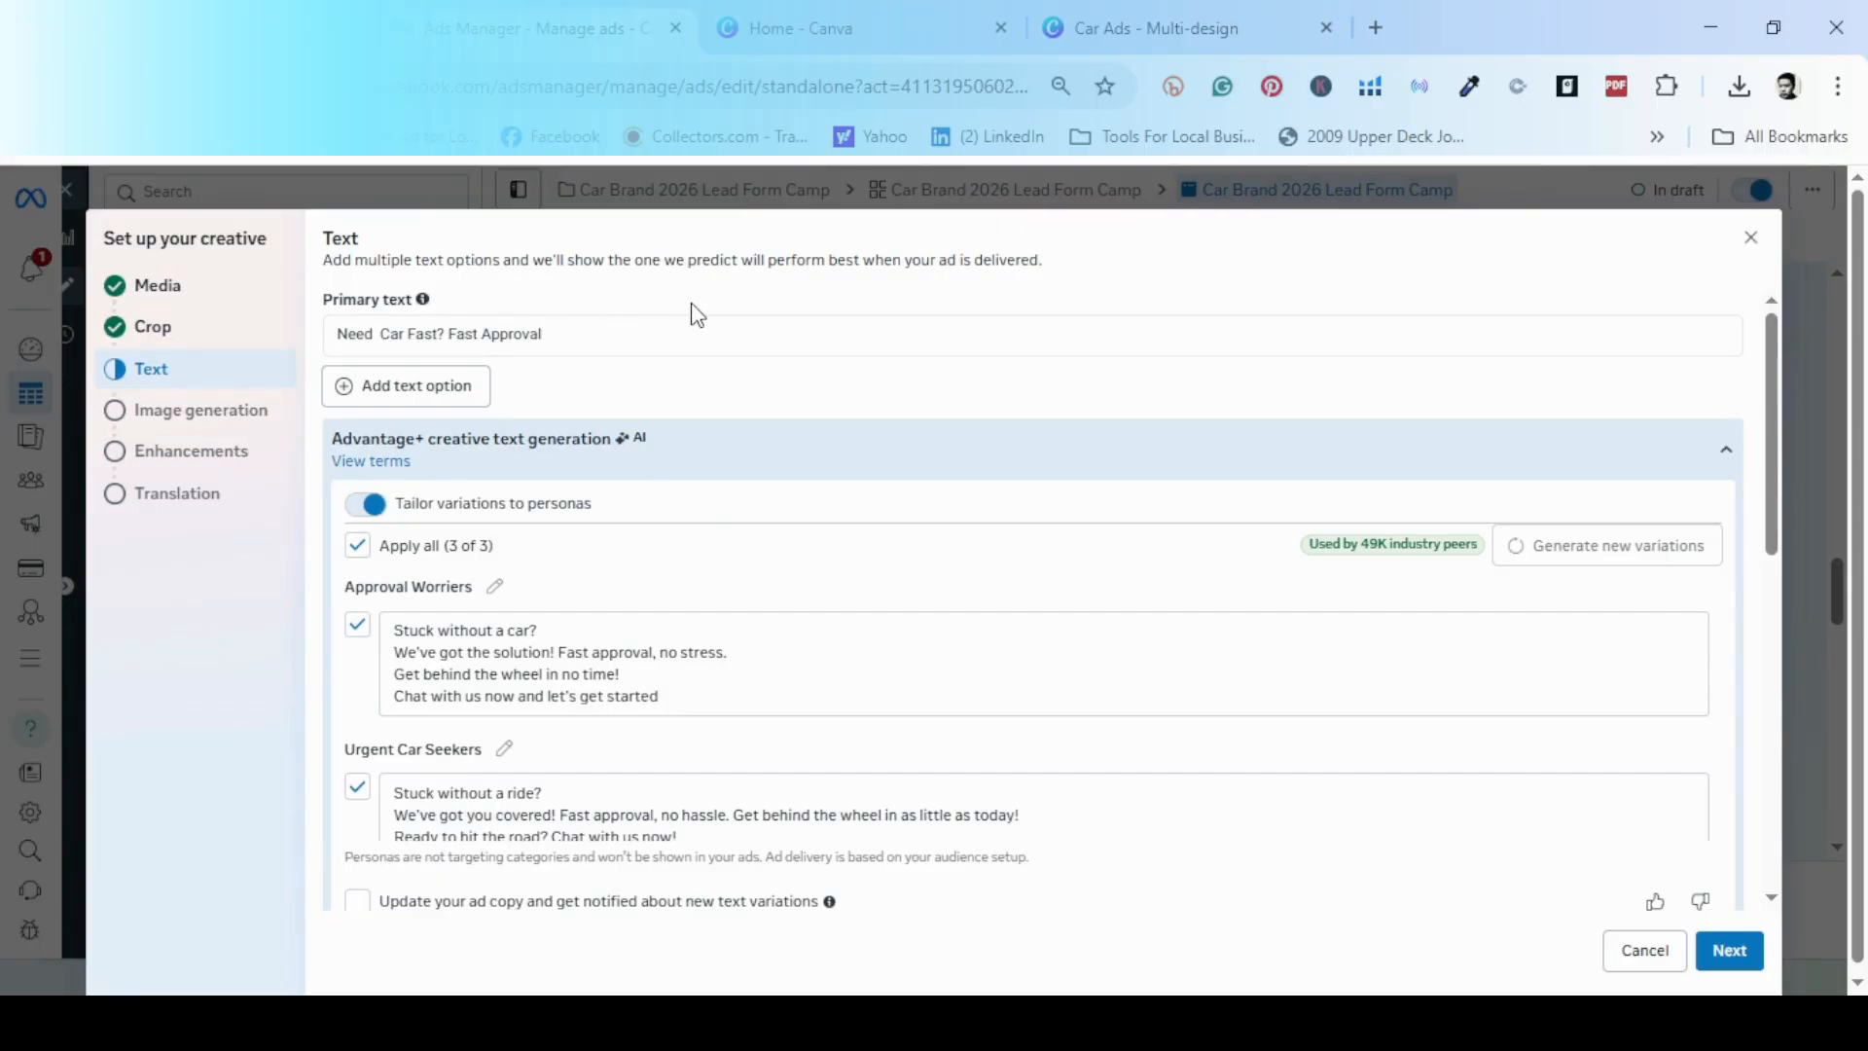
- Switch persona tailoring off and back on for the primary text variations, and apply all the generated variations
click(693, 332)
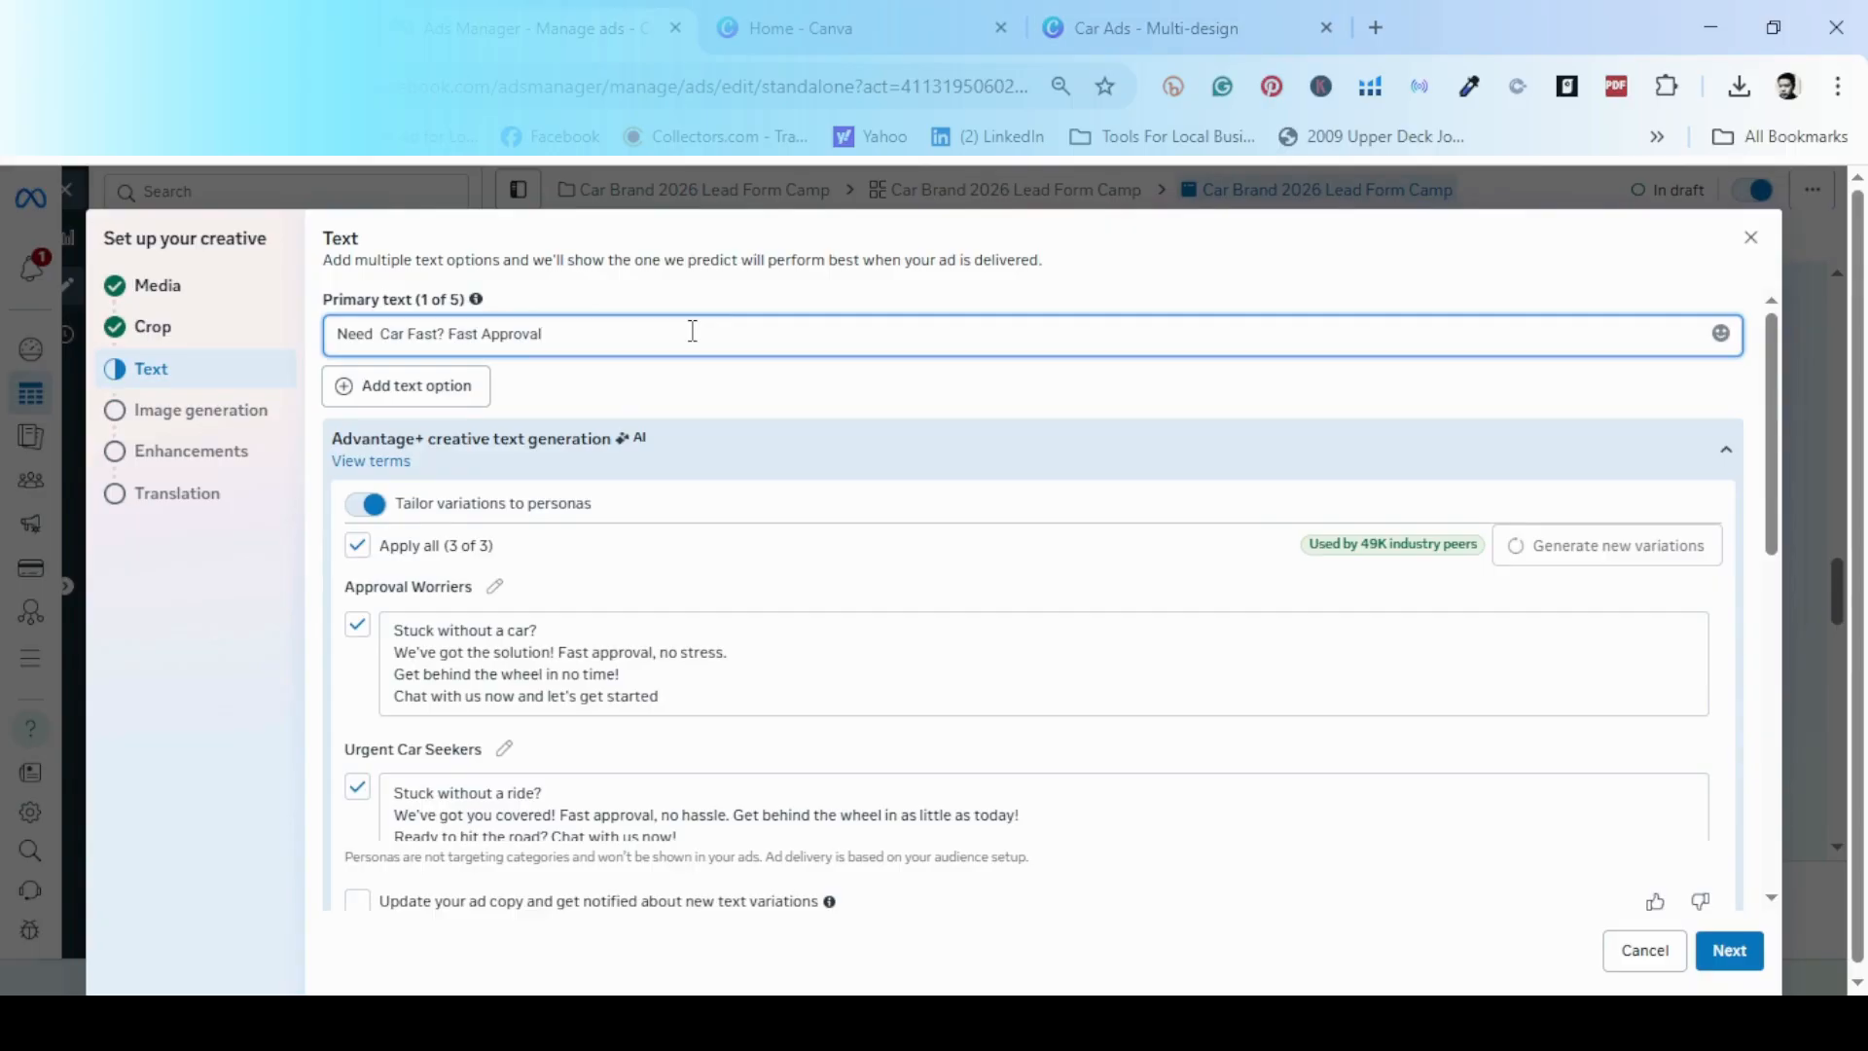
click(717, 399)
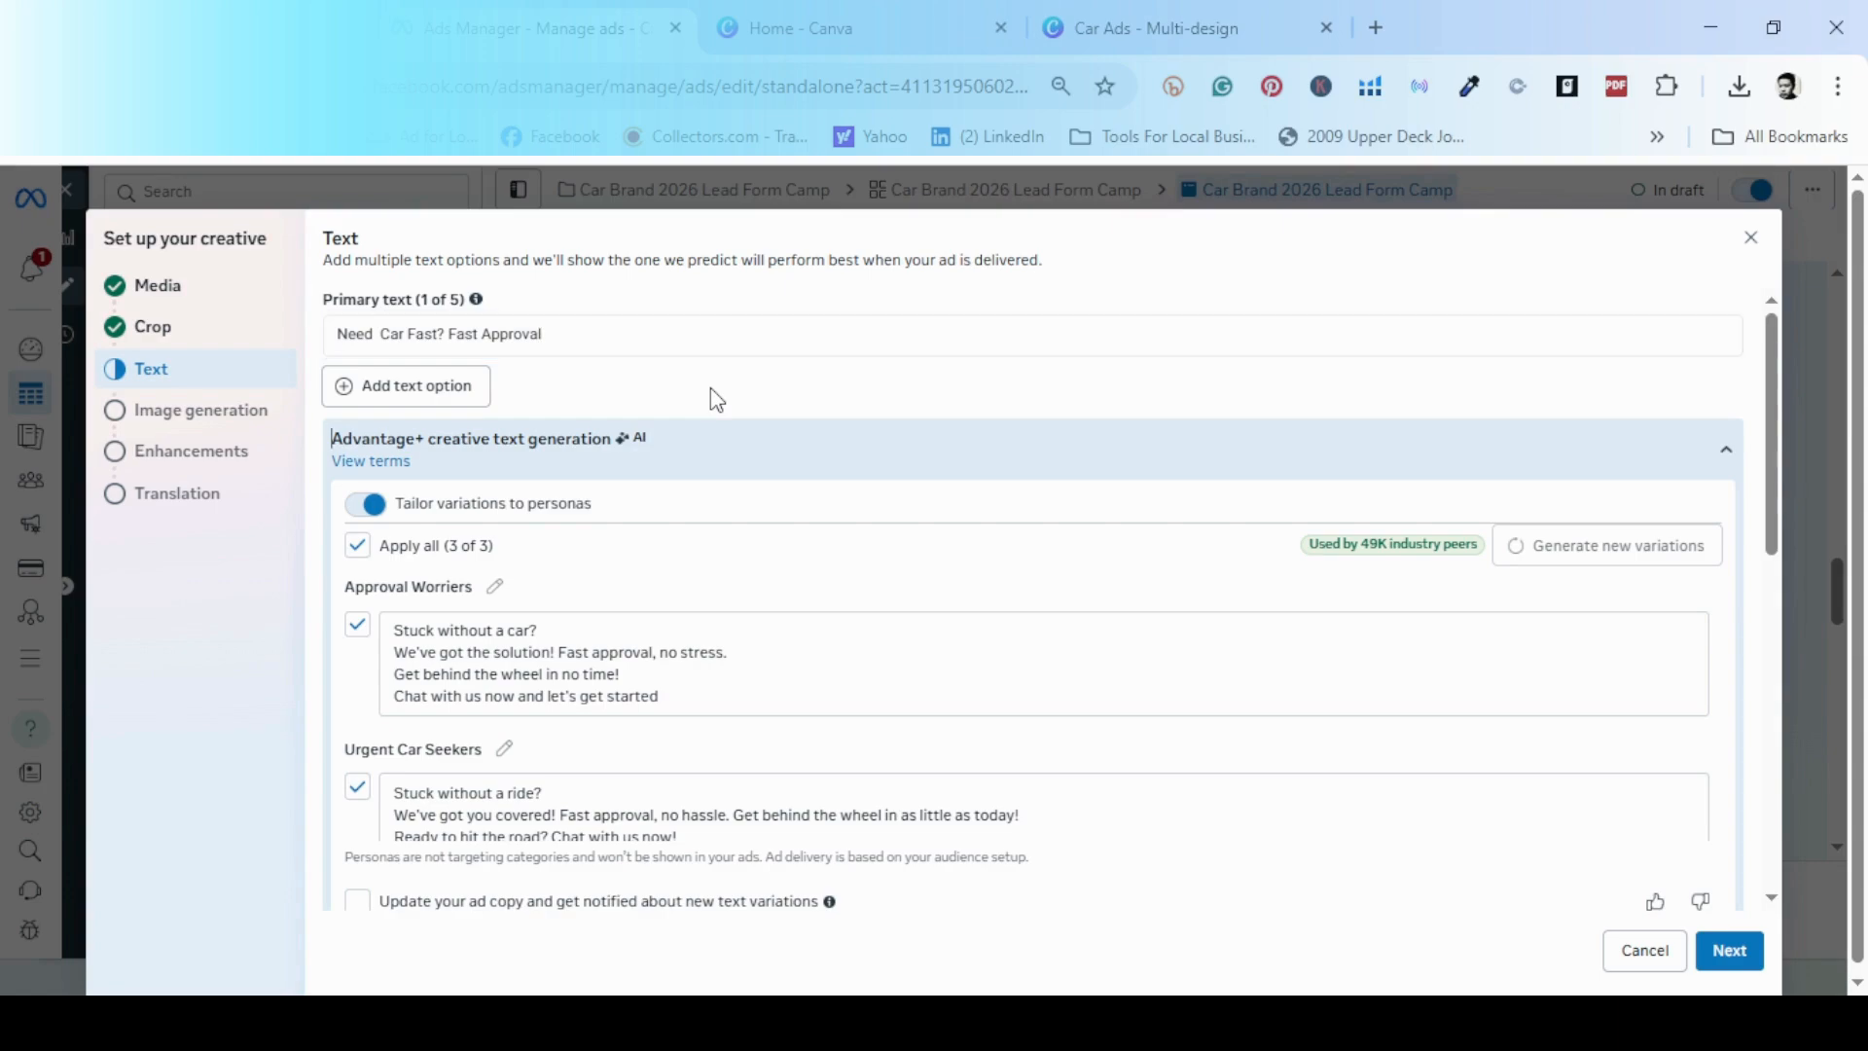
click(359, 504)
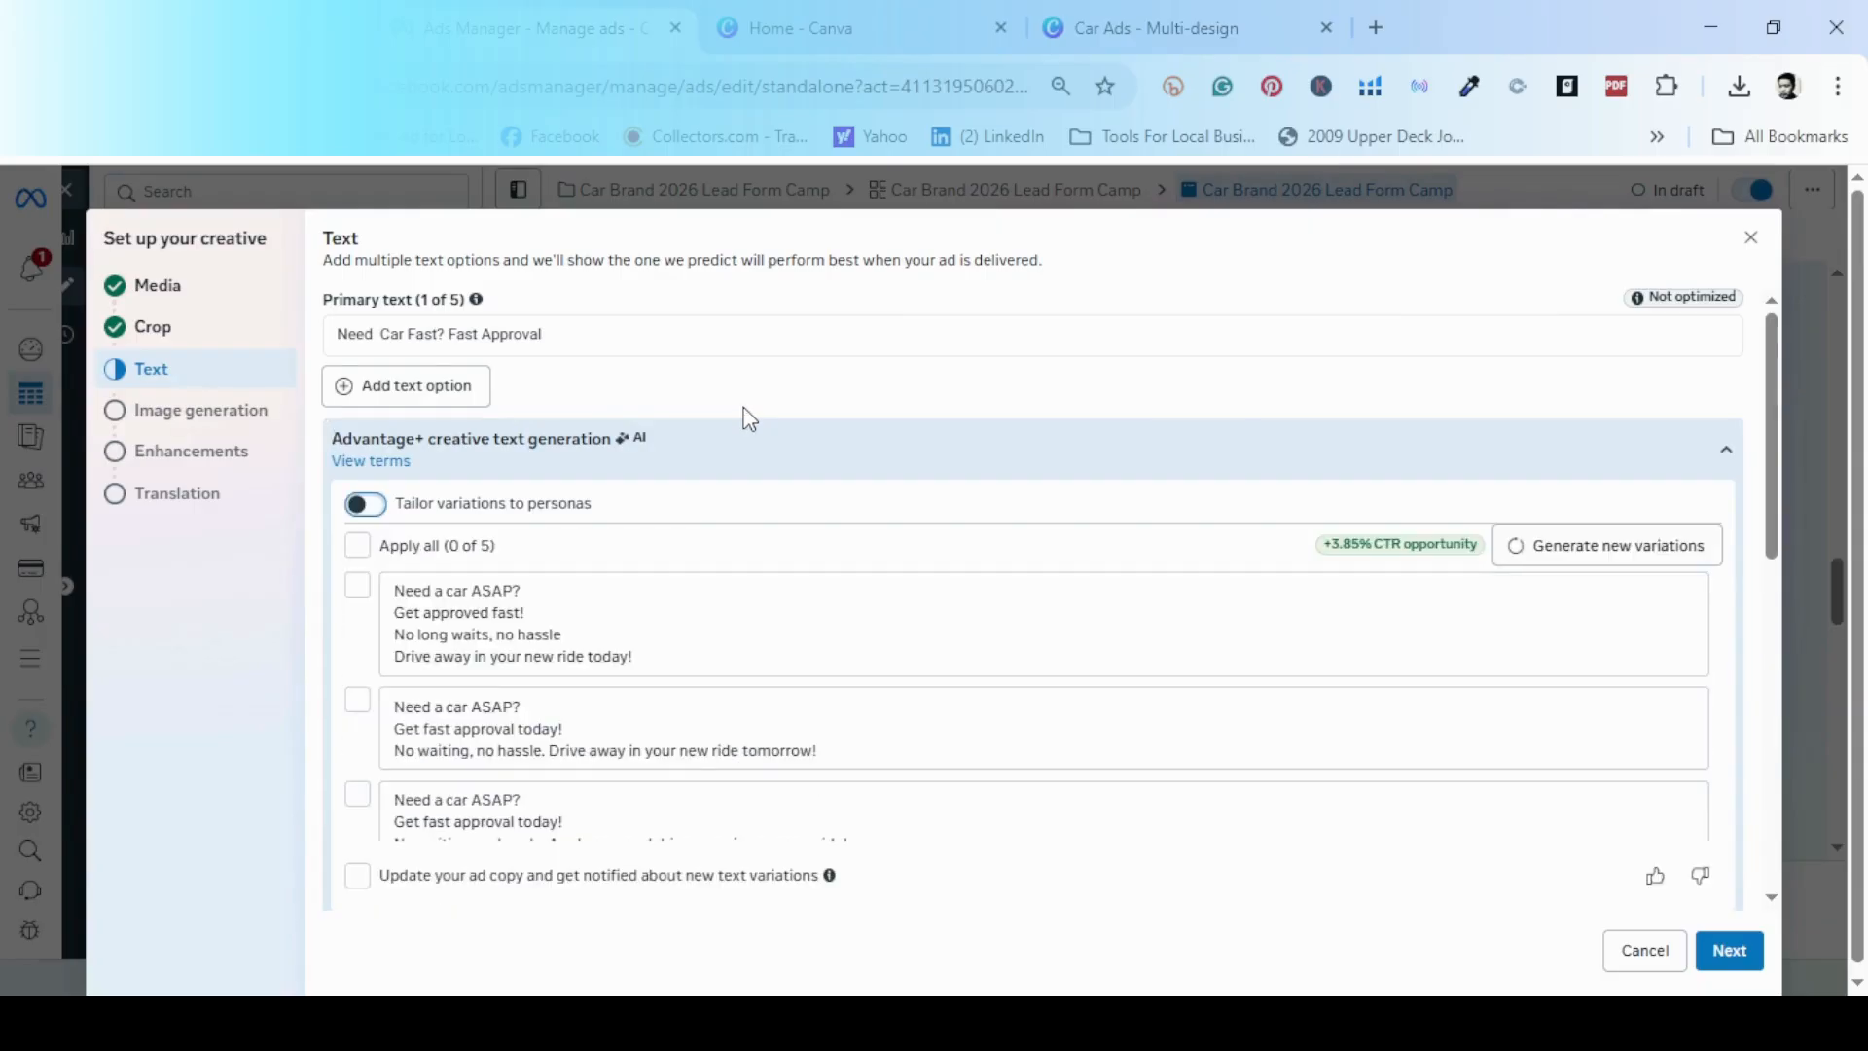
click(368, 506)
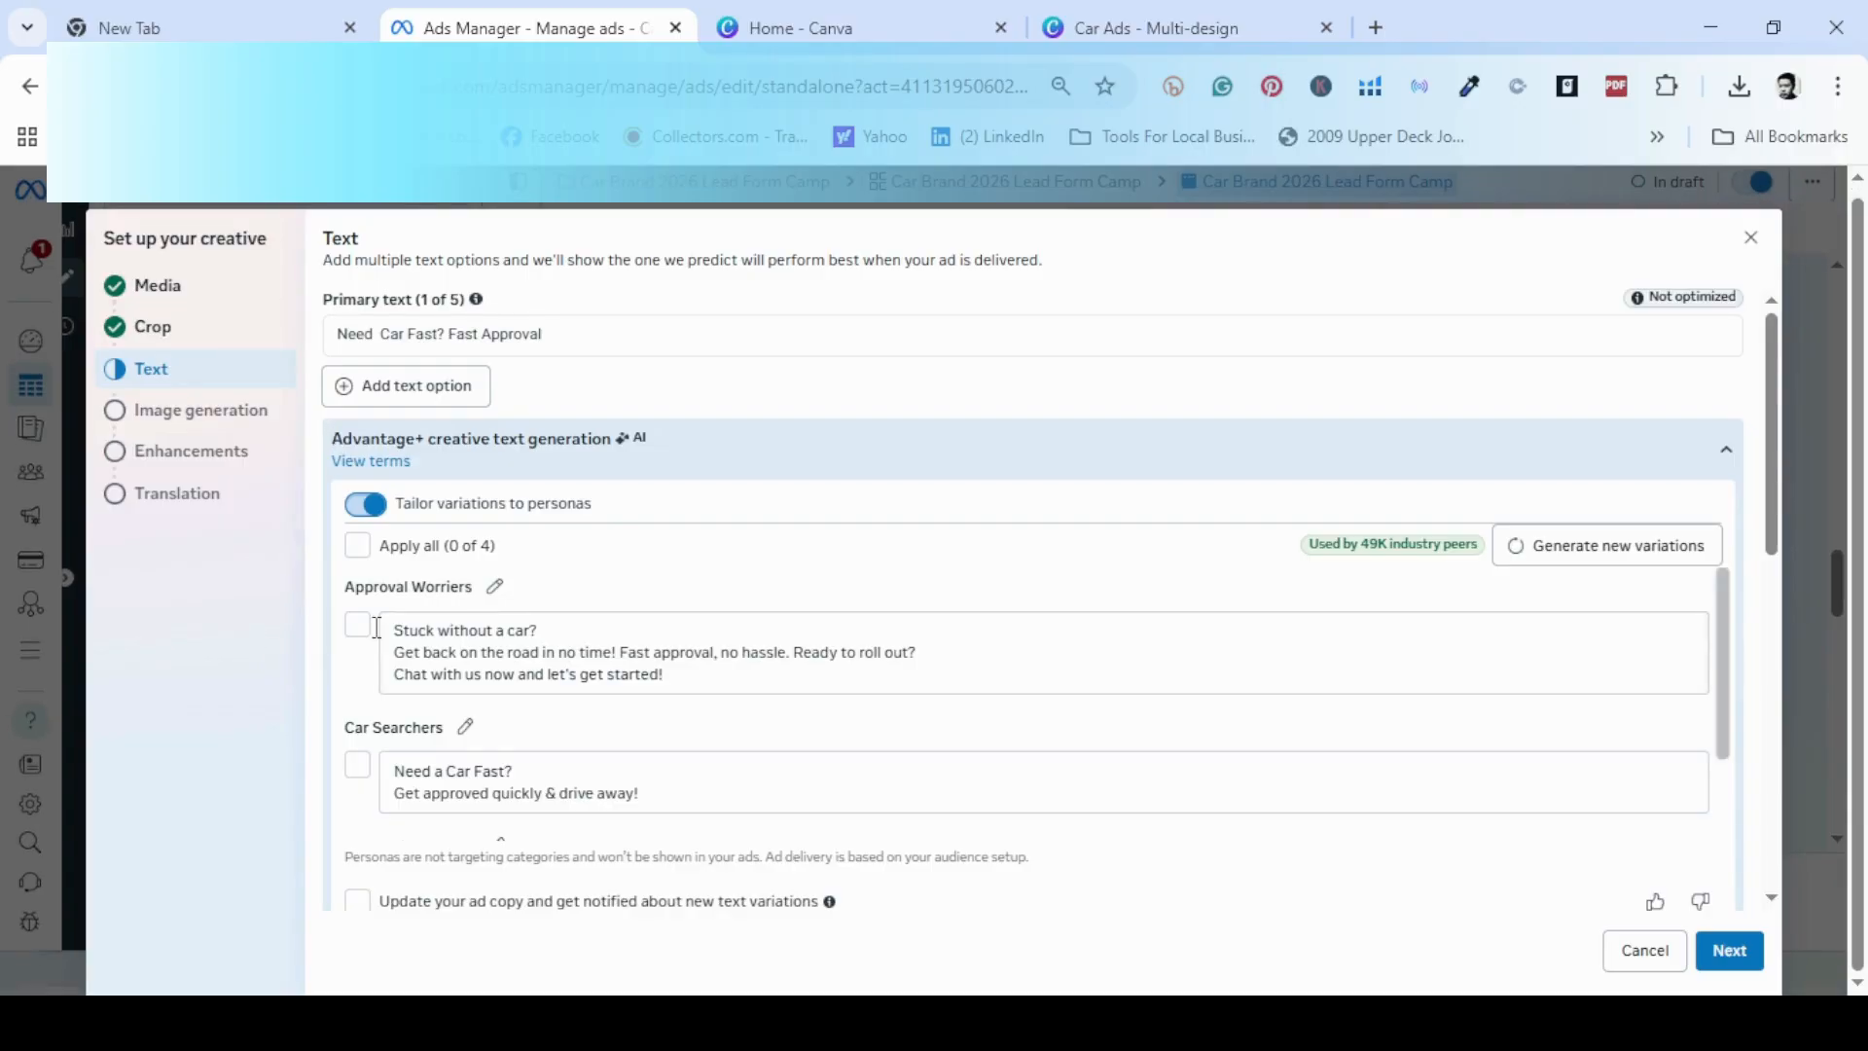
click(356, 546)
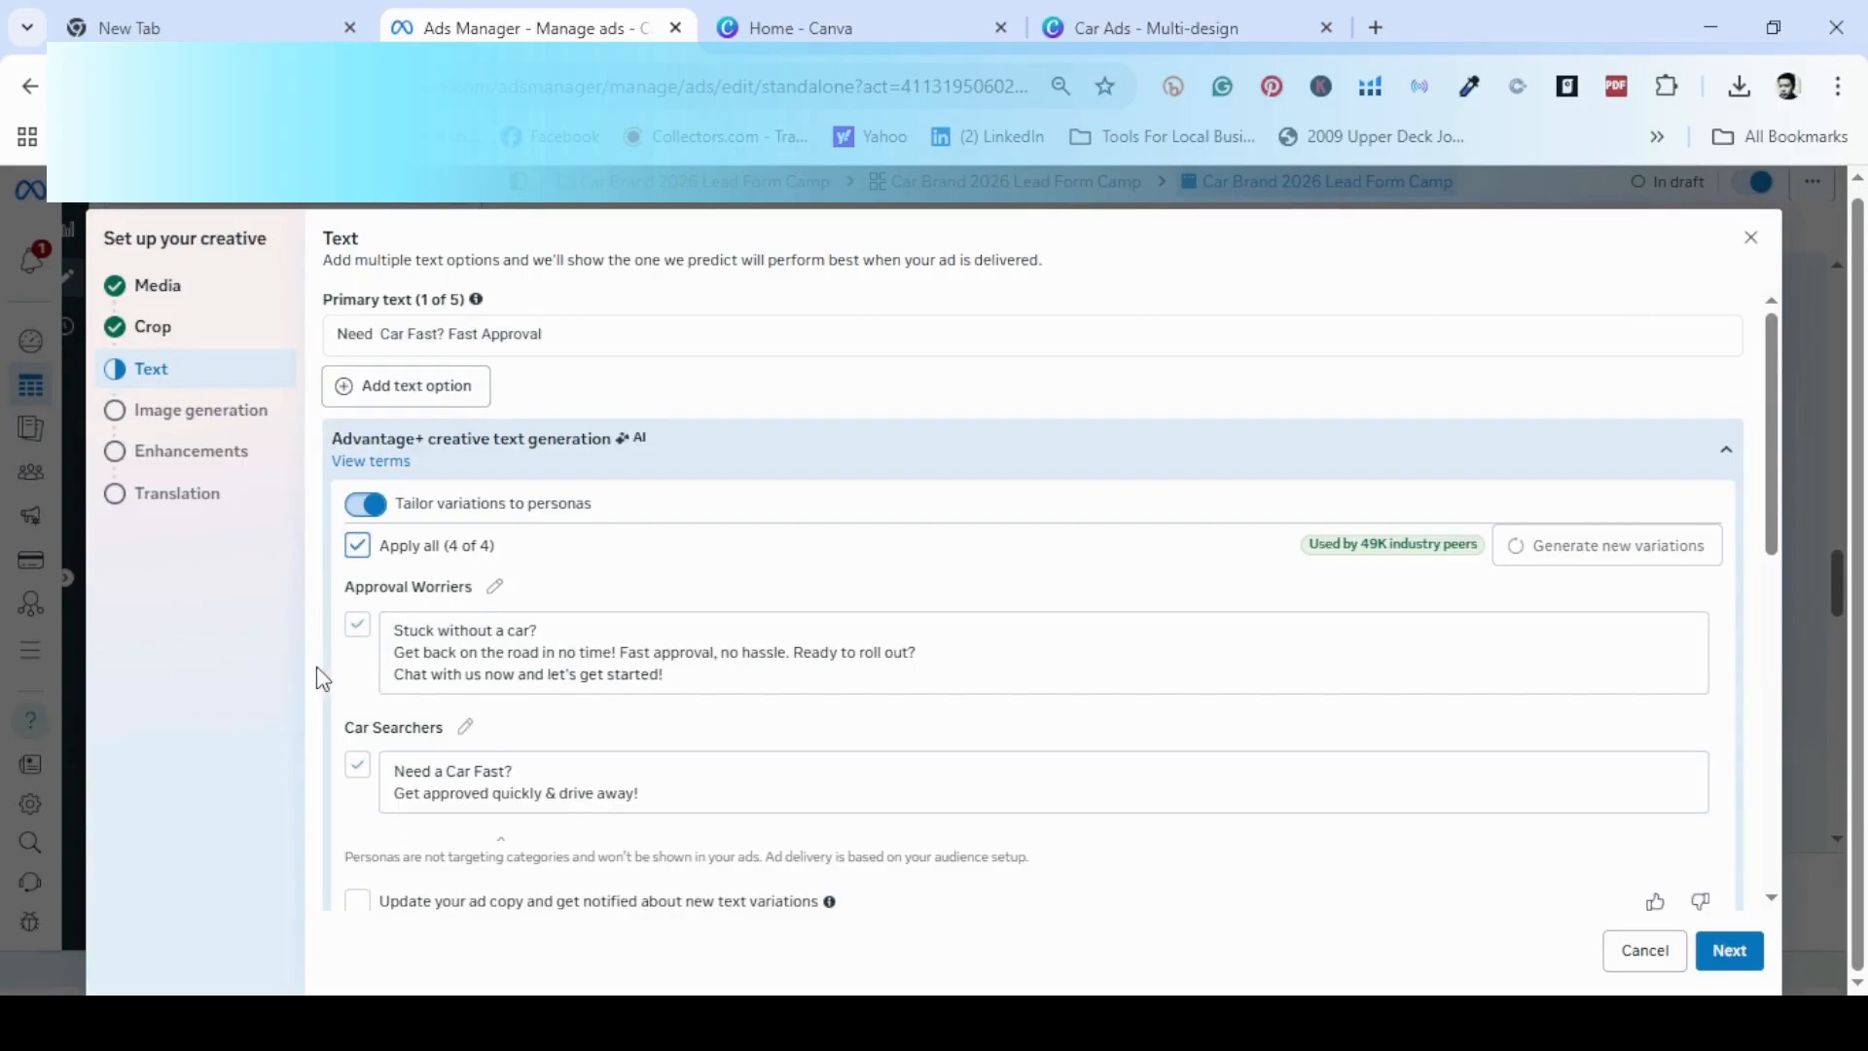
- Review the persona-based primary text variations, the headline and its generated headline options
scroll(342, 729, down, 3)
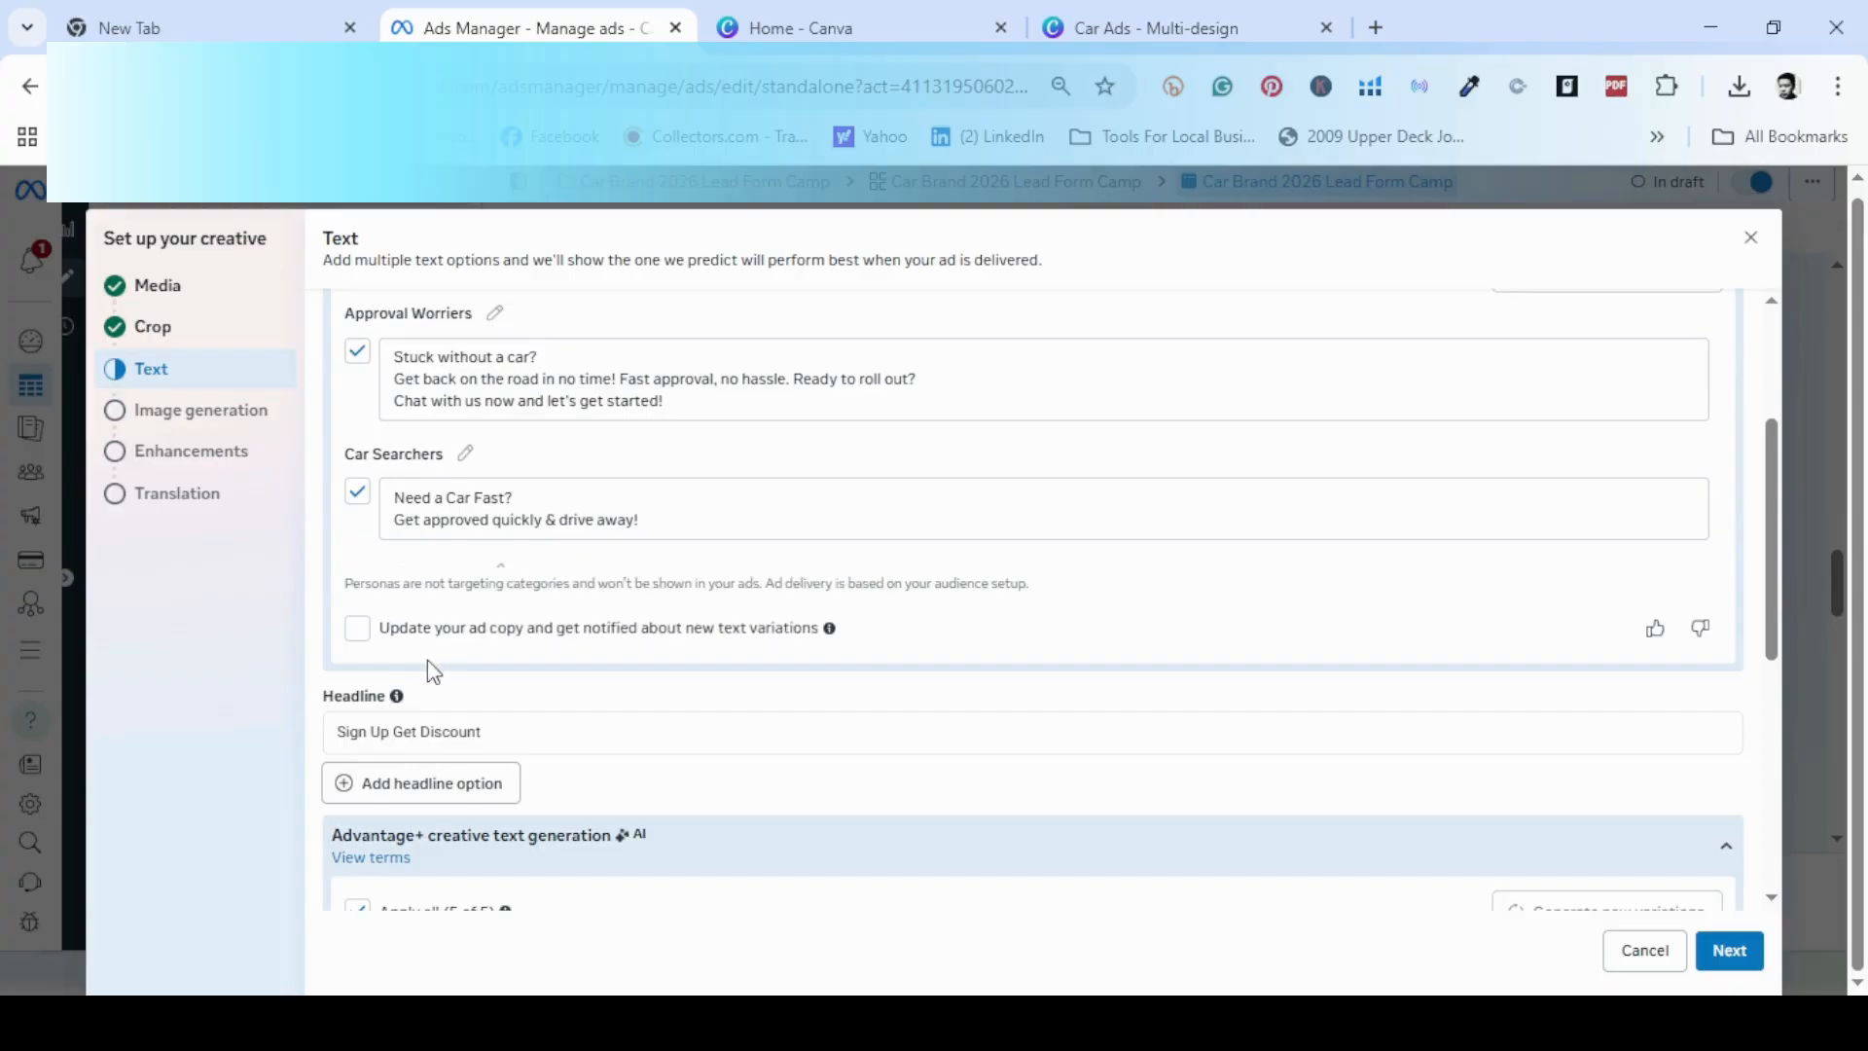
scroll(430, 668, up, 3)
scroll(471, 642, down, 5)
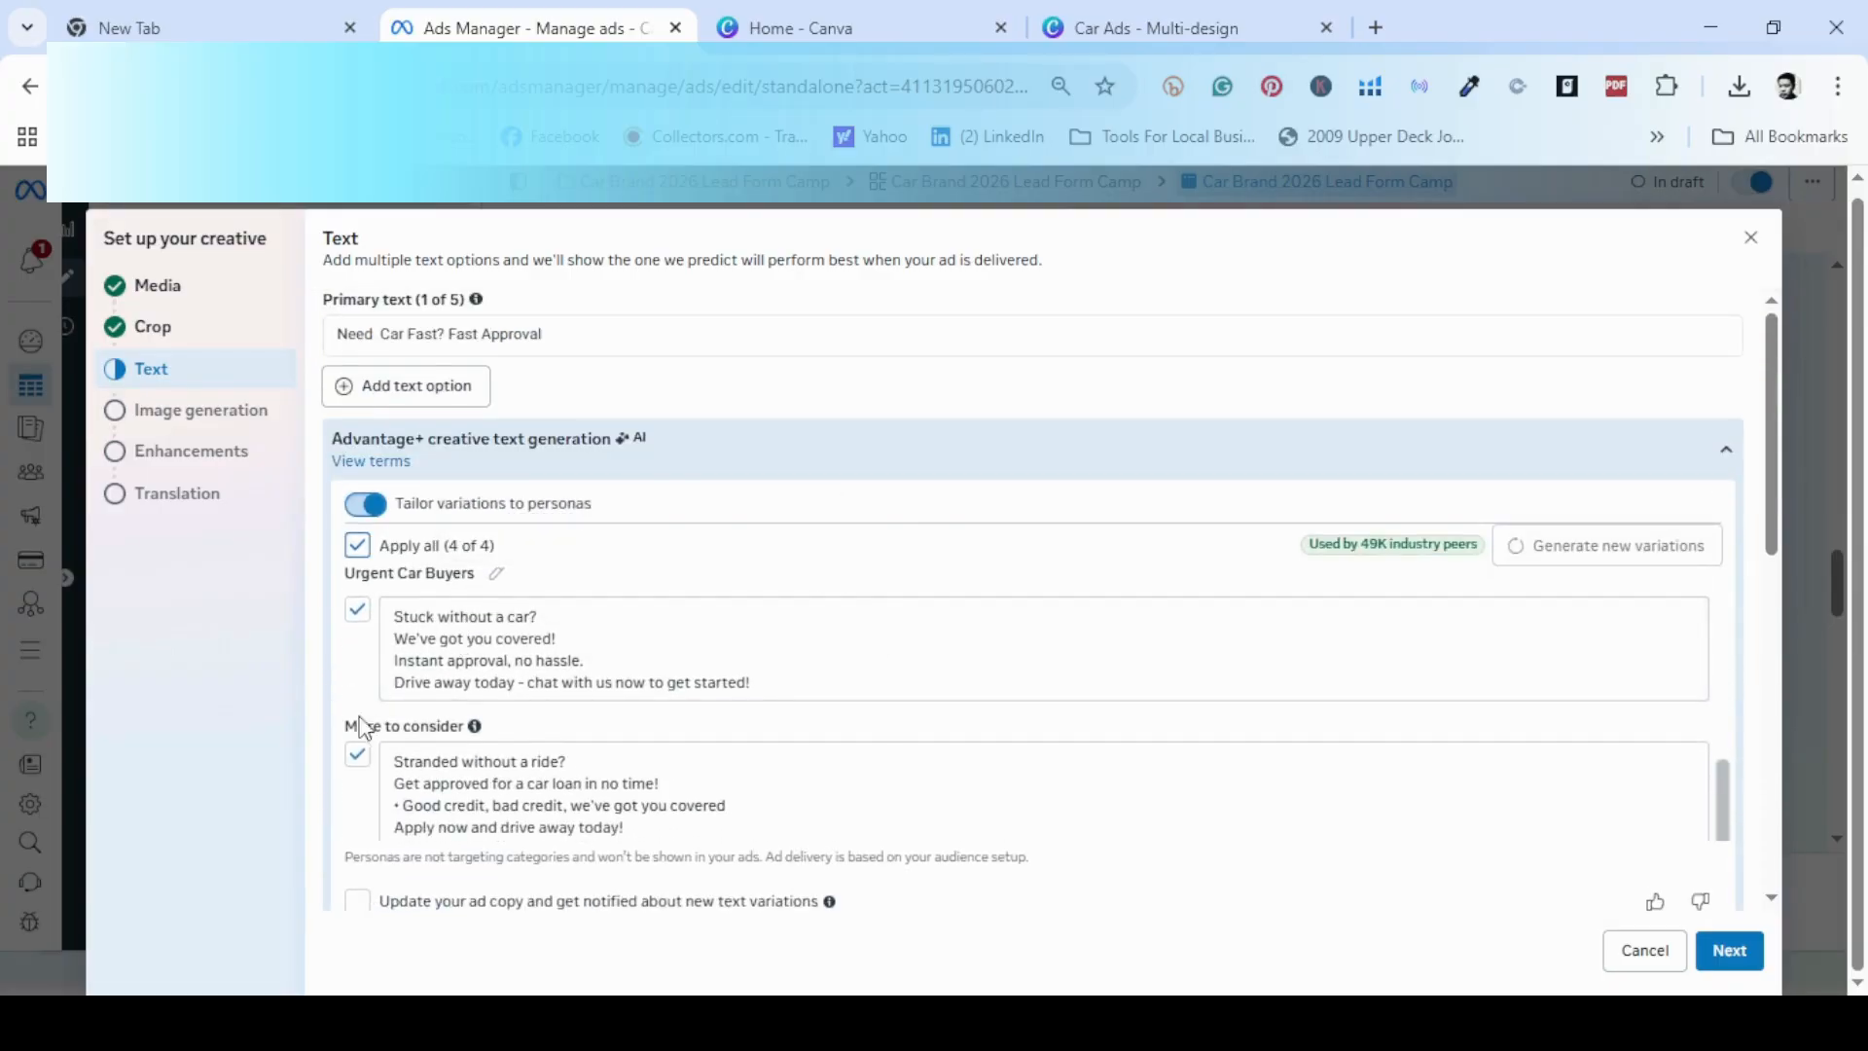
scroll(357, 801, down, 1)
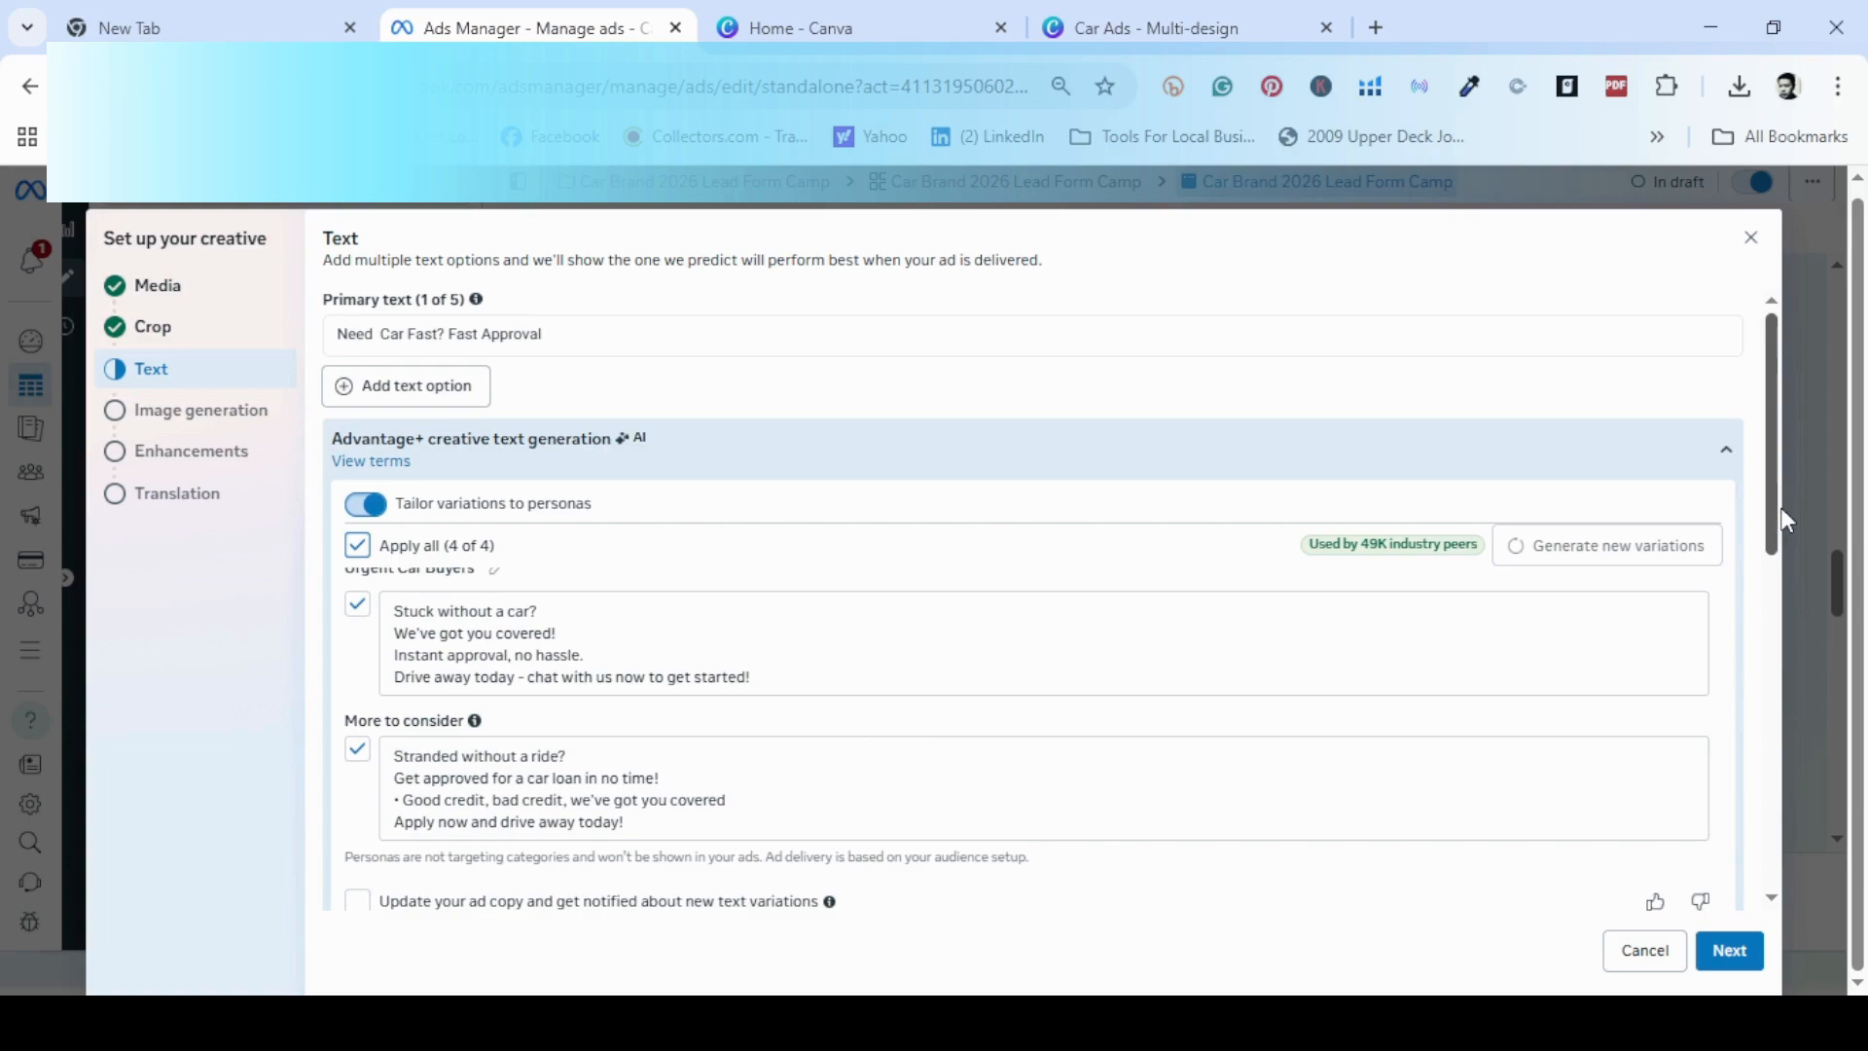
drag(1772, 504, 1771, 670)
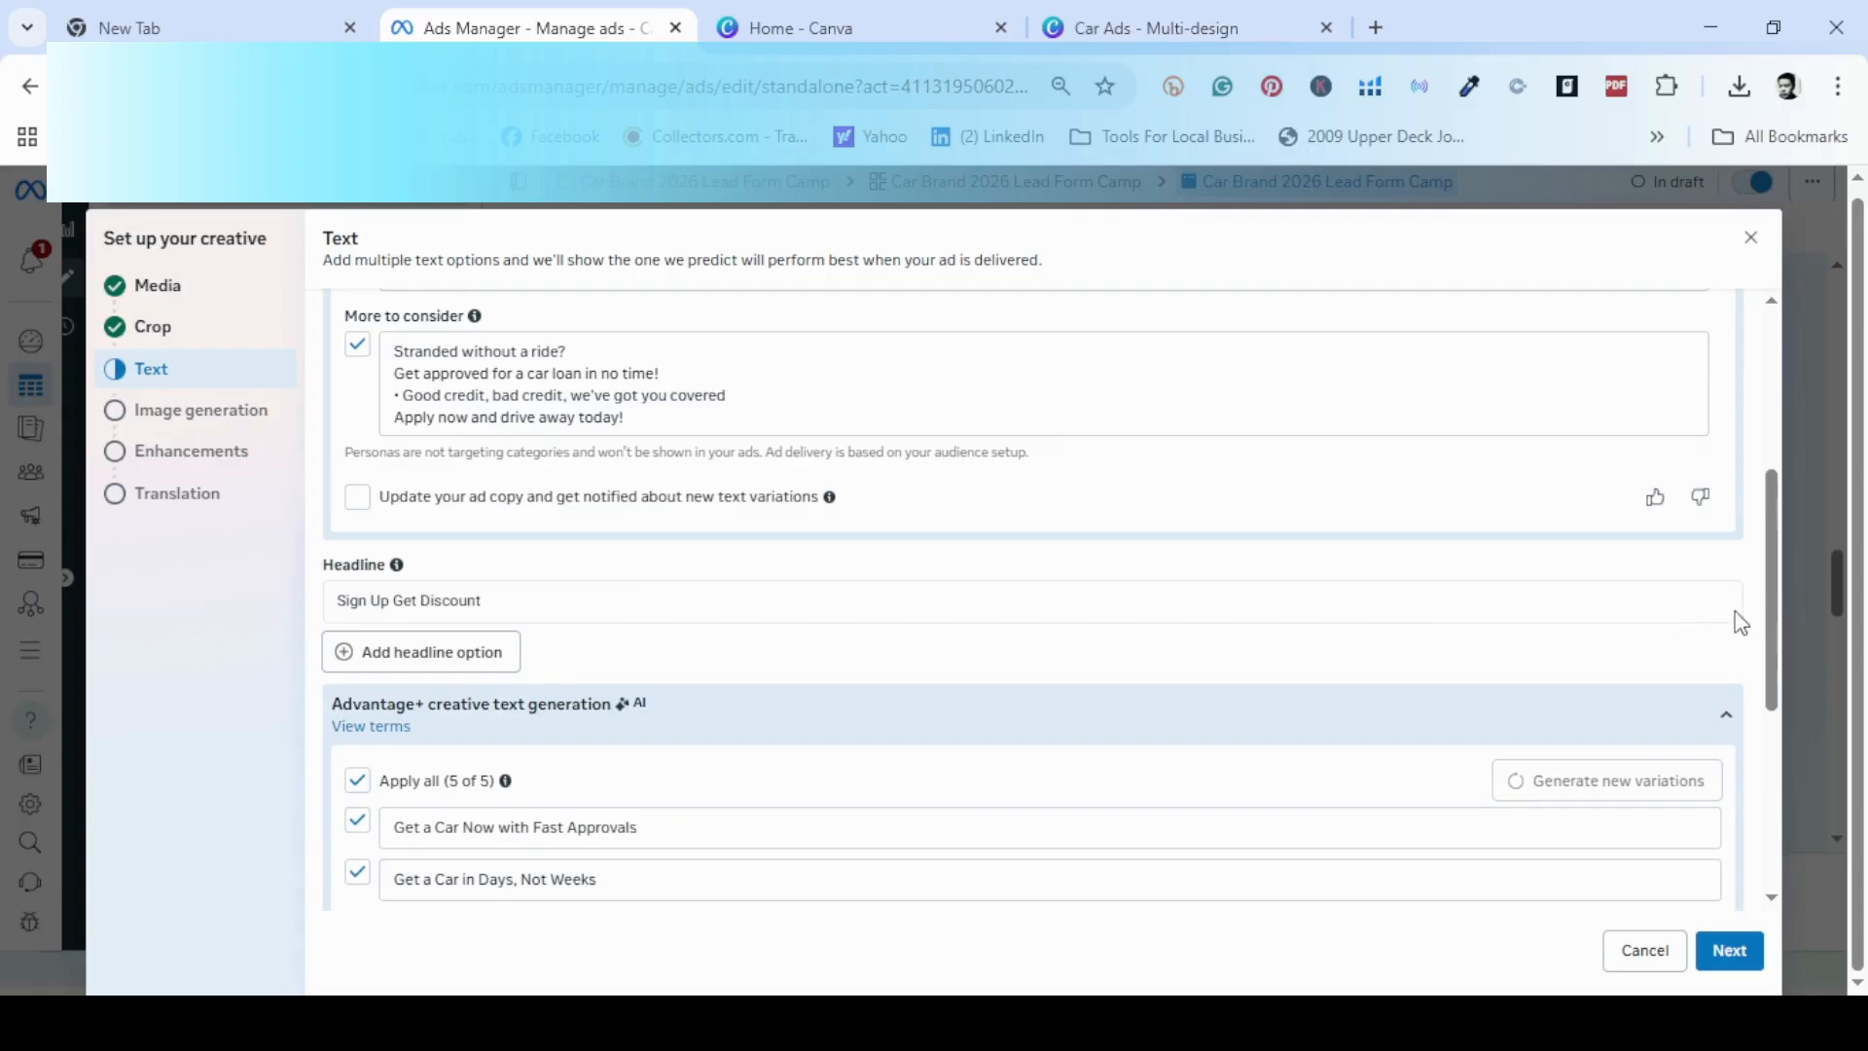
drag(1766, 605, 1773, 716)
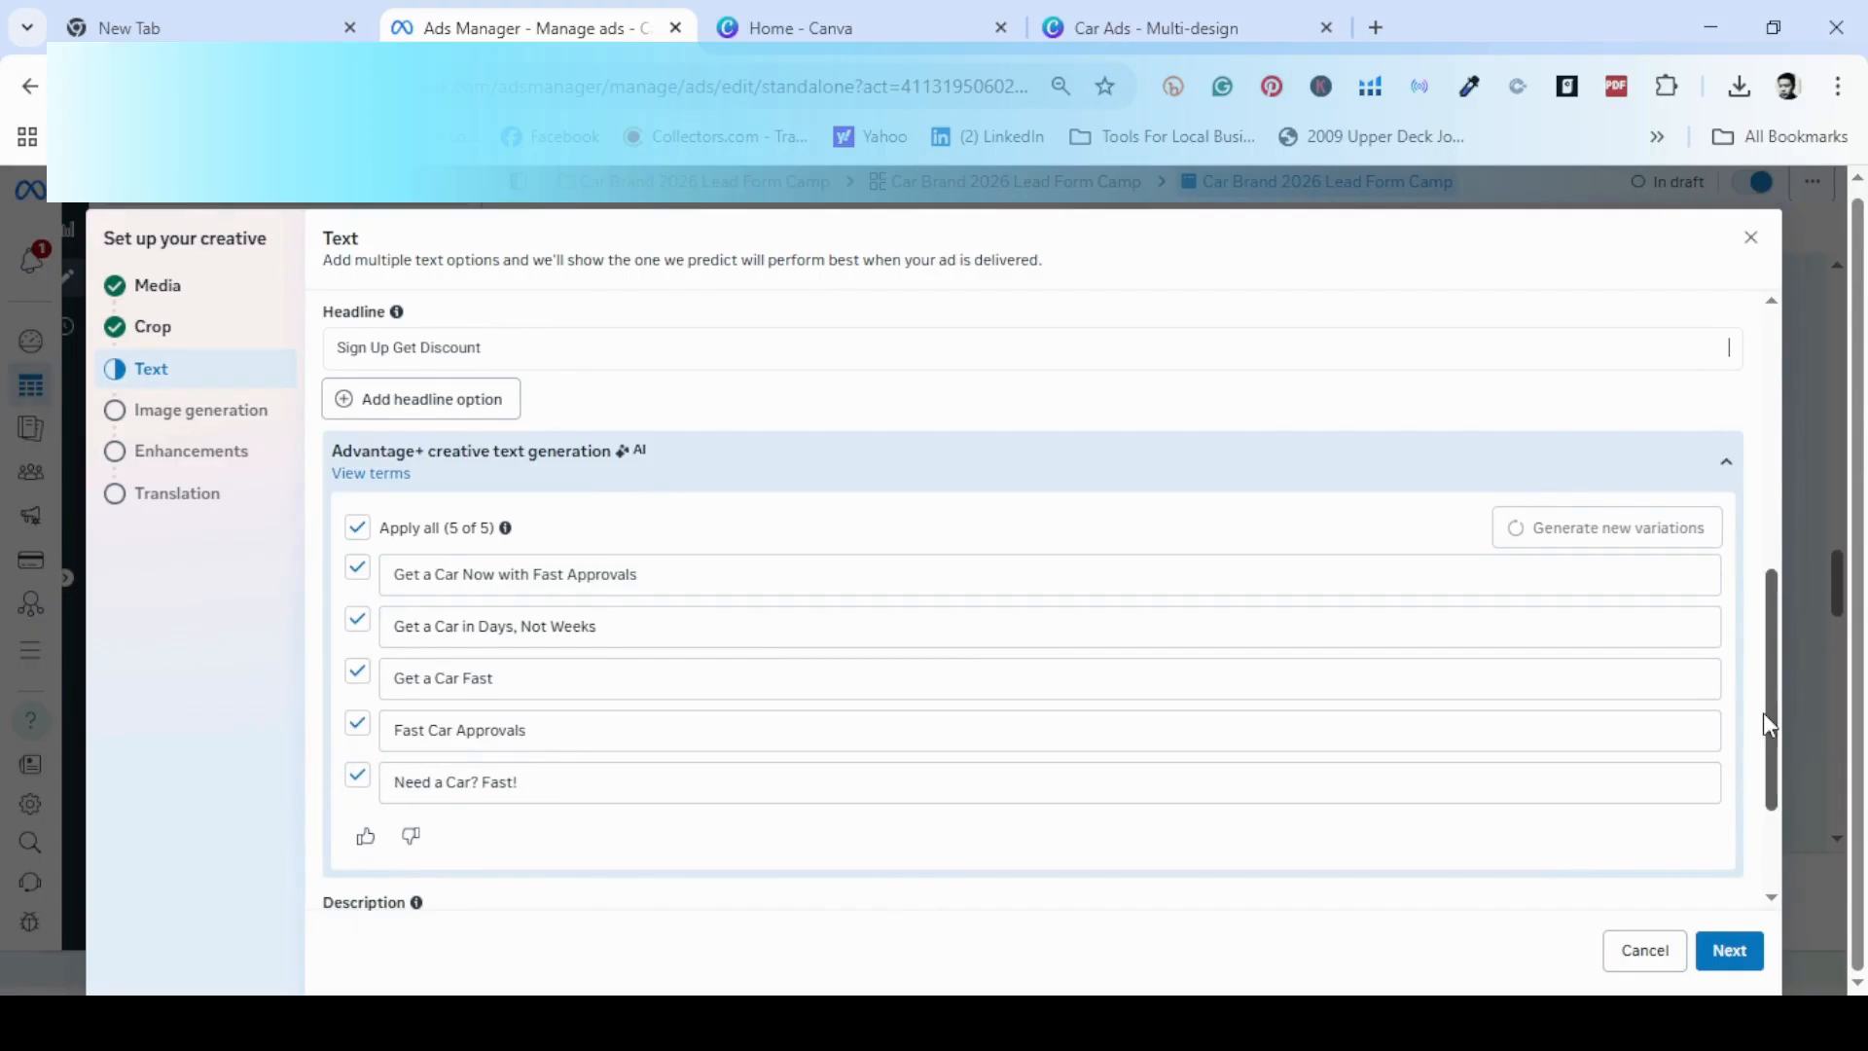
drag(1778, 712, 1777, 790)
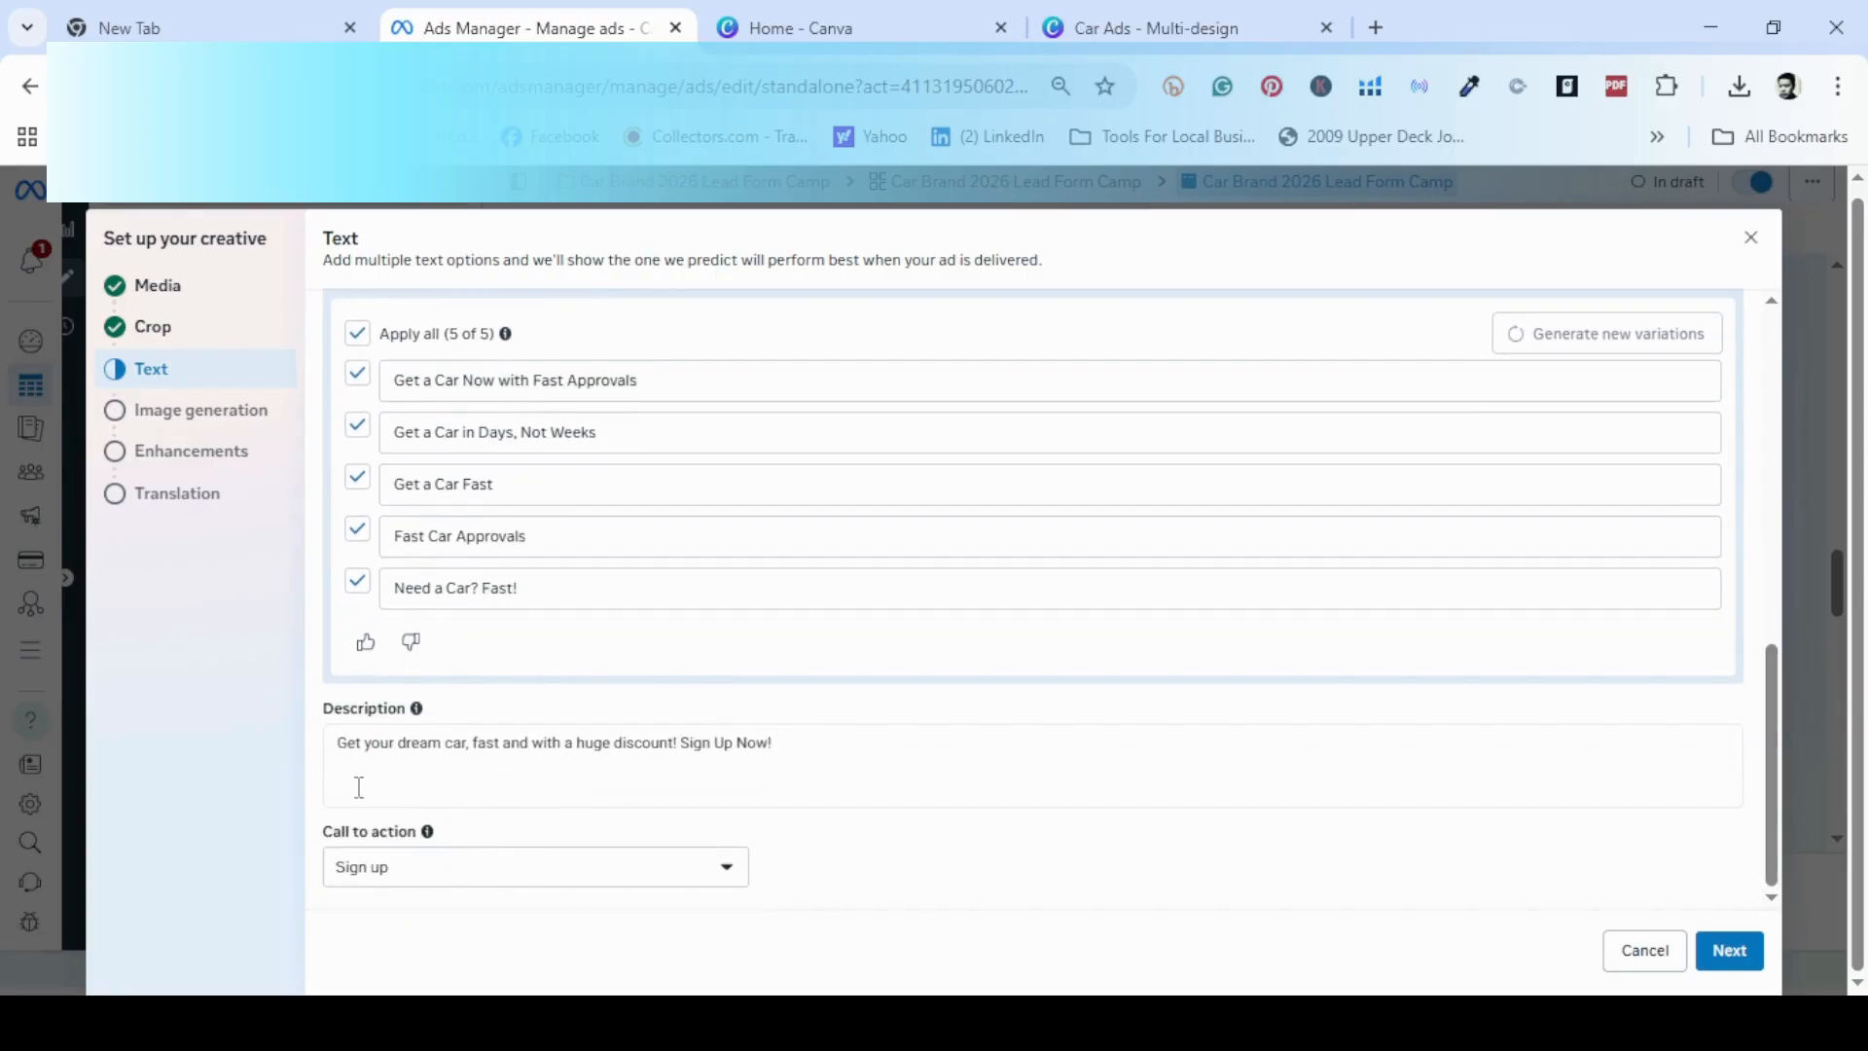
- Check the description and the call to action options, keeping Sign up, and continue to image generation
click(892, 757)
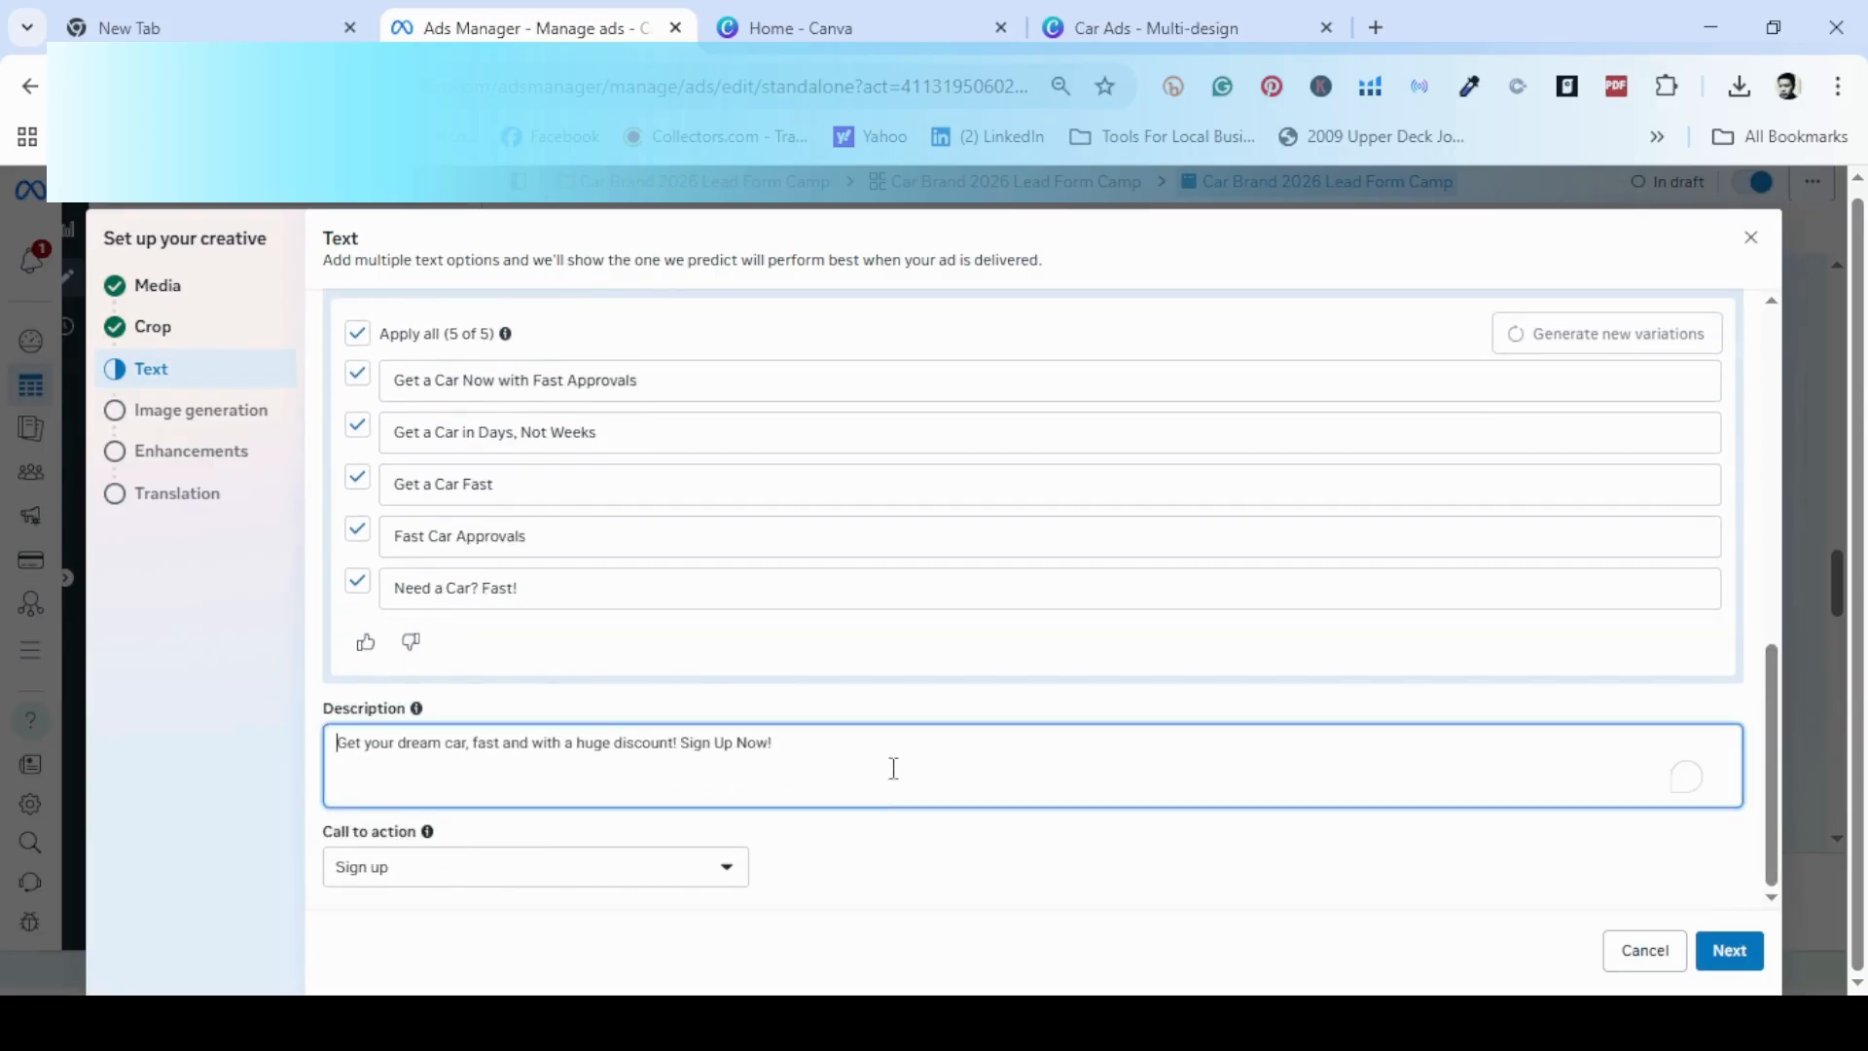
click(937, 879)
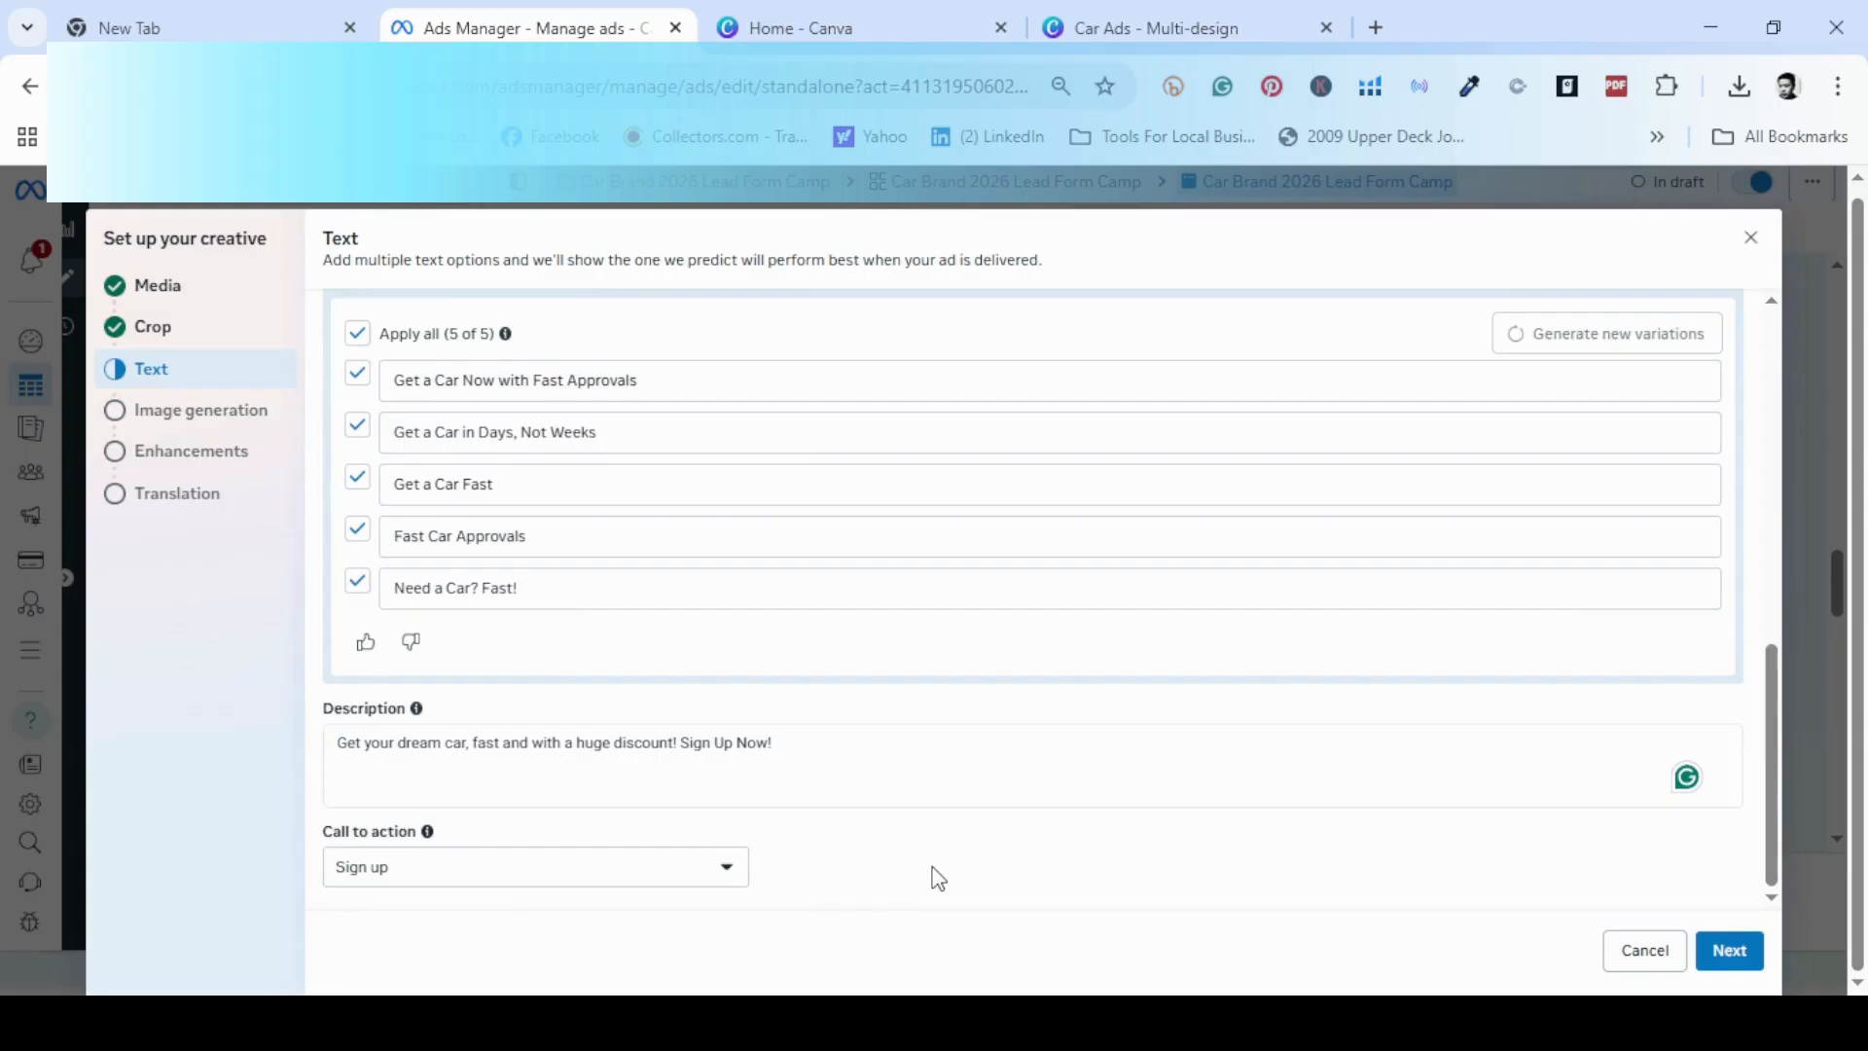
click(703, 888)
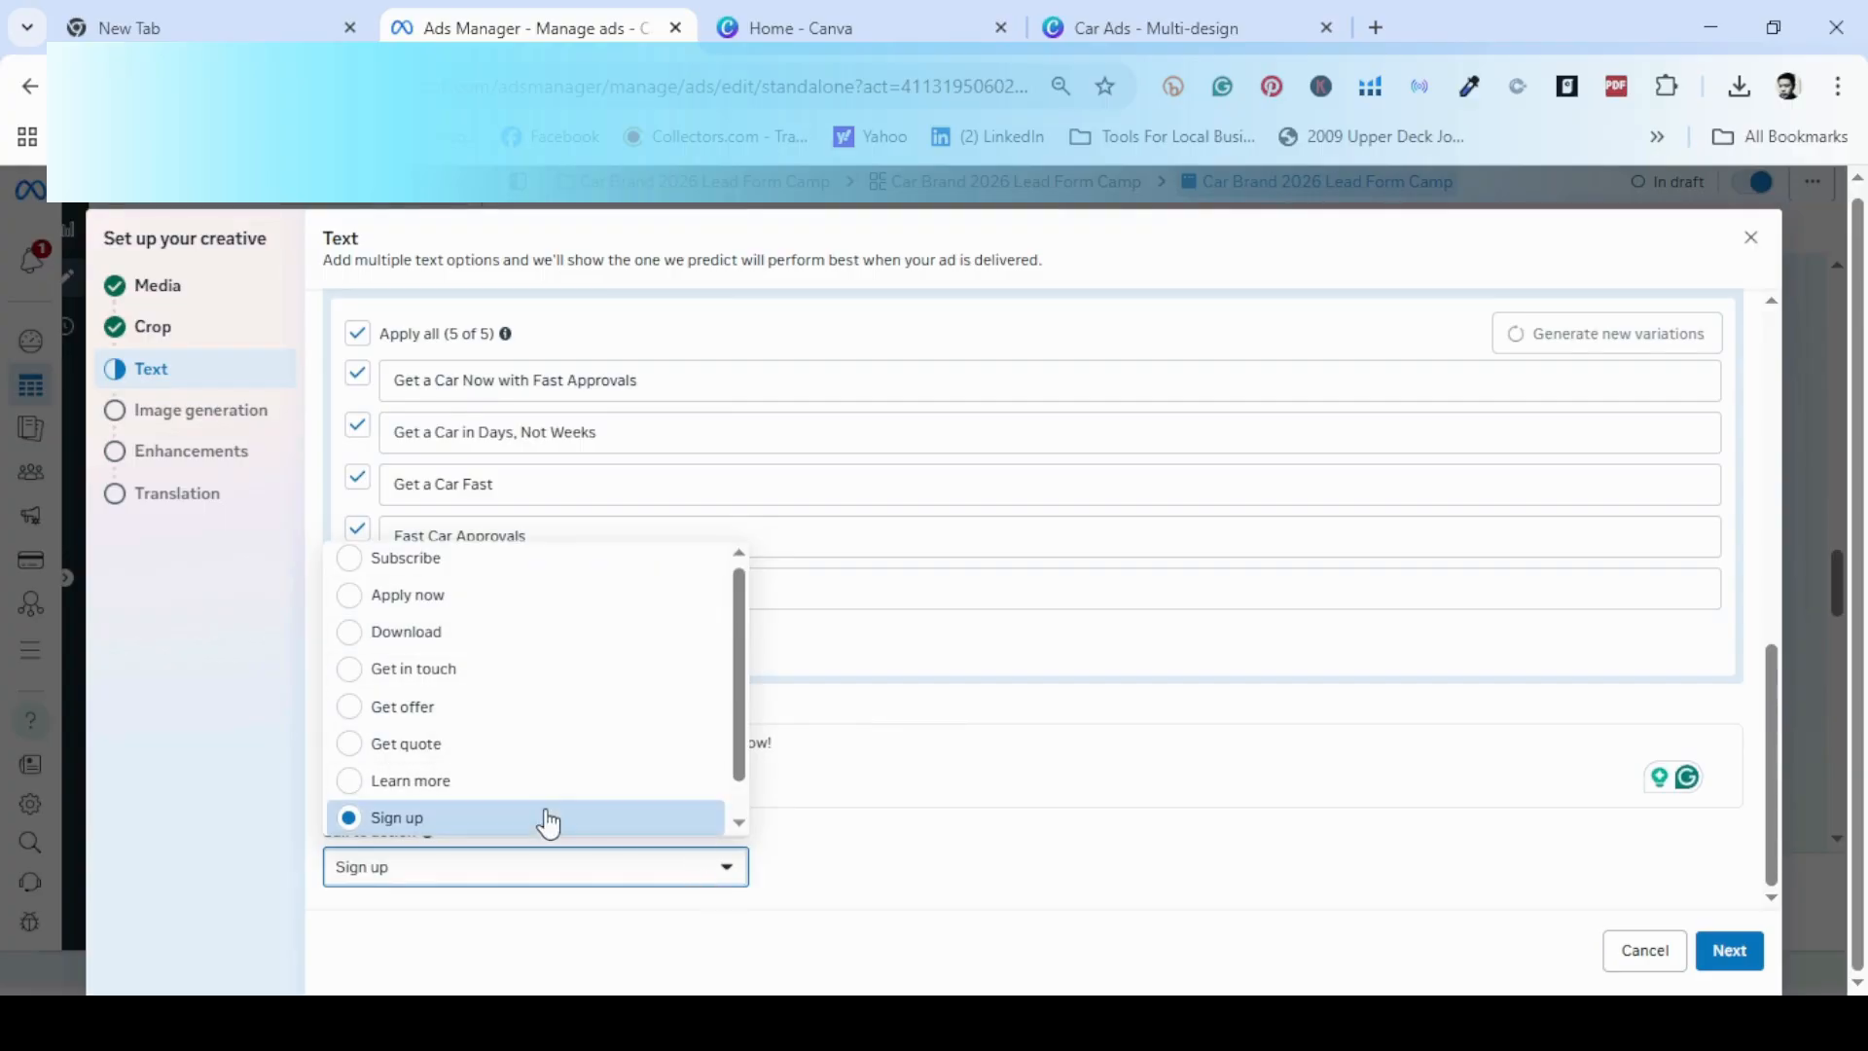
click(922, 878)
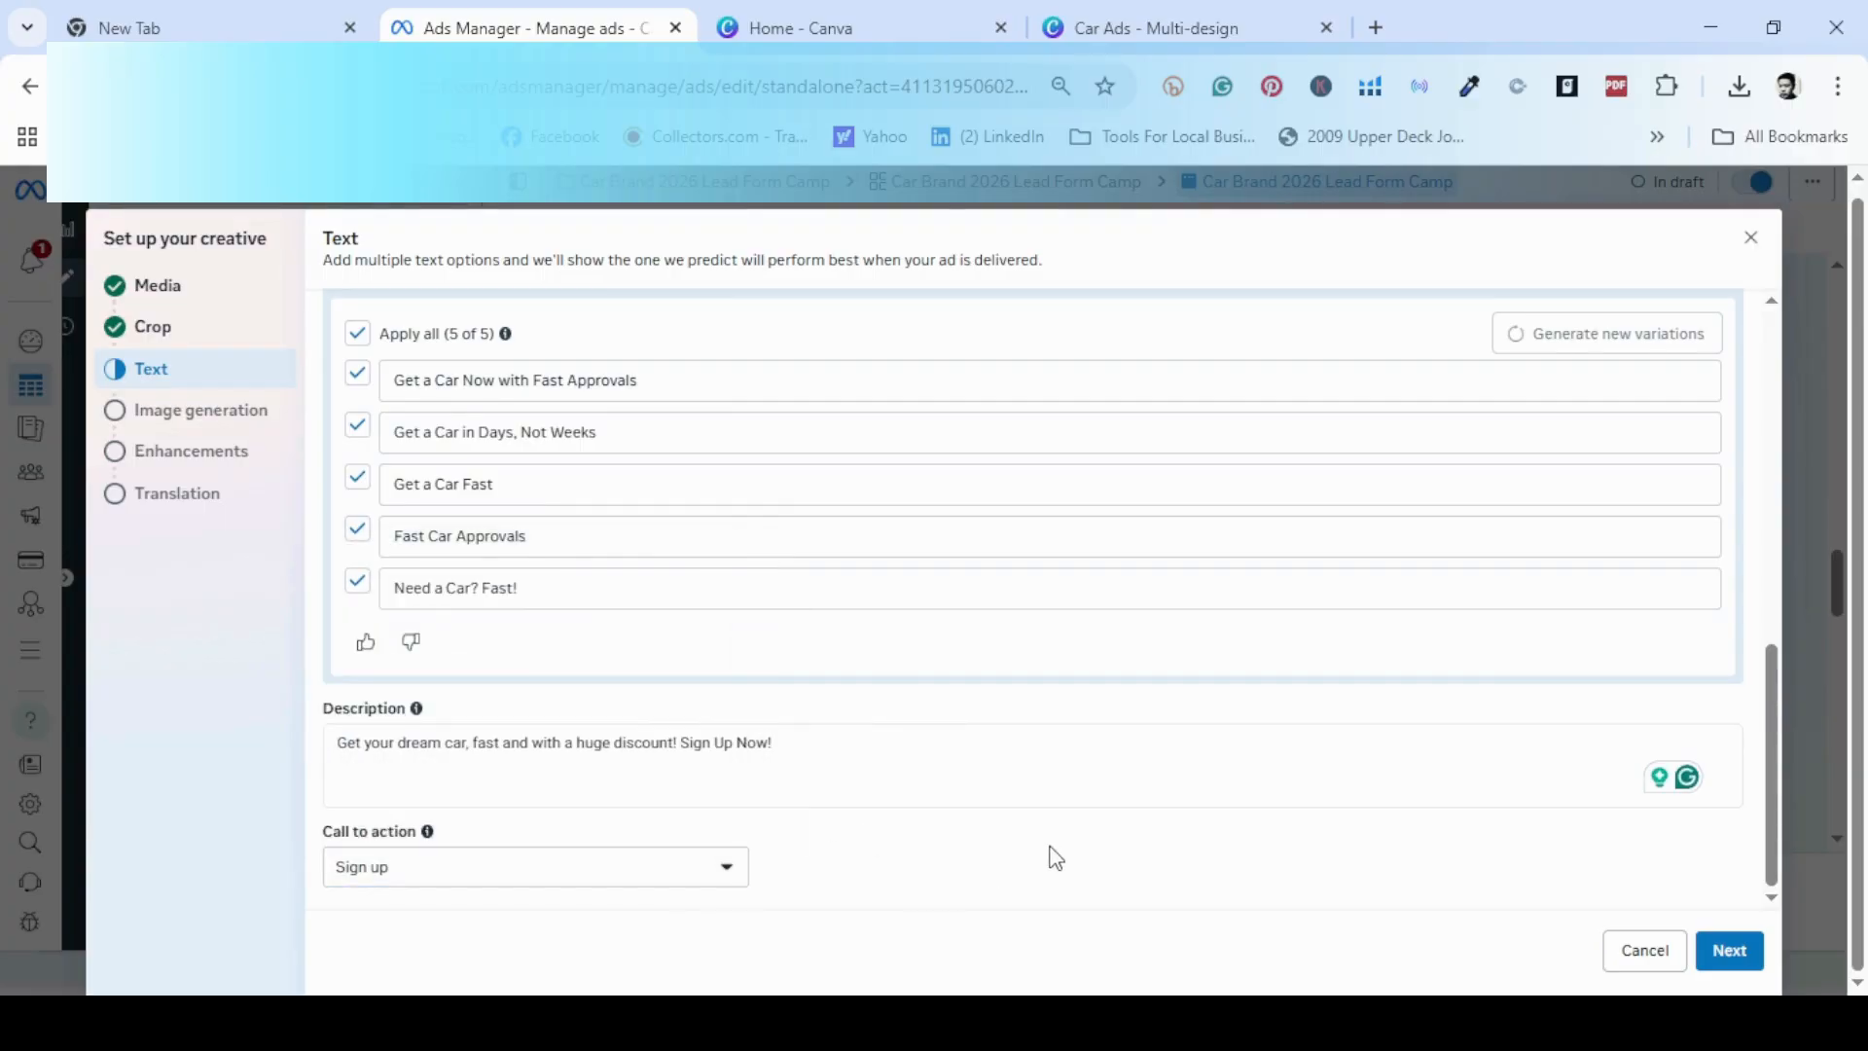
scroll(1021, 895, up, 10)
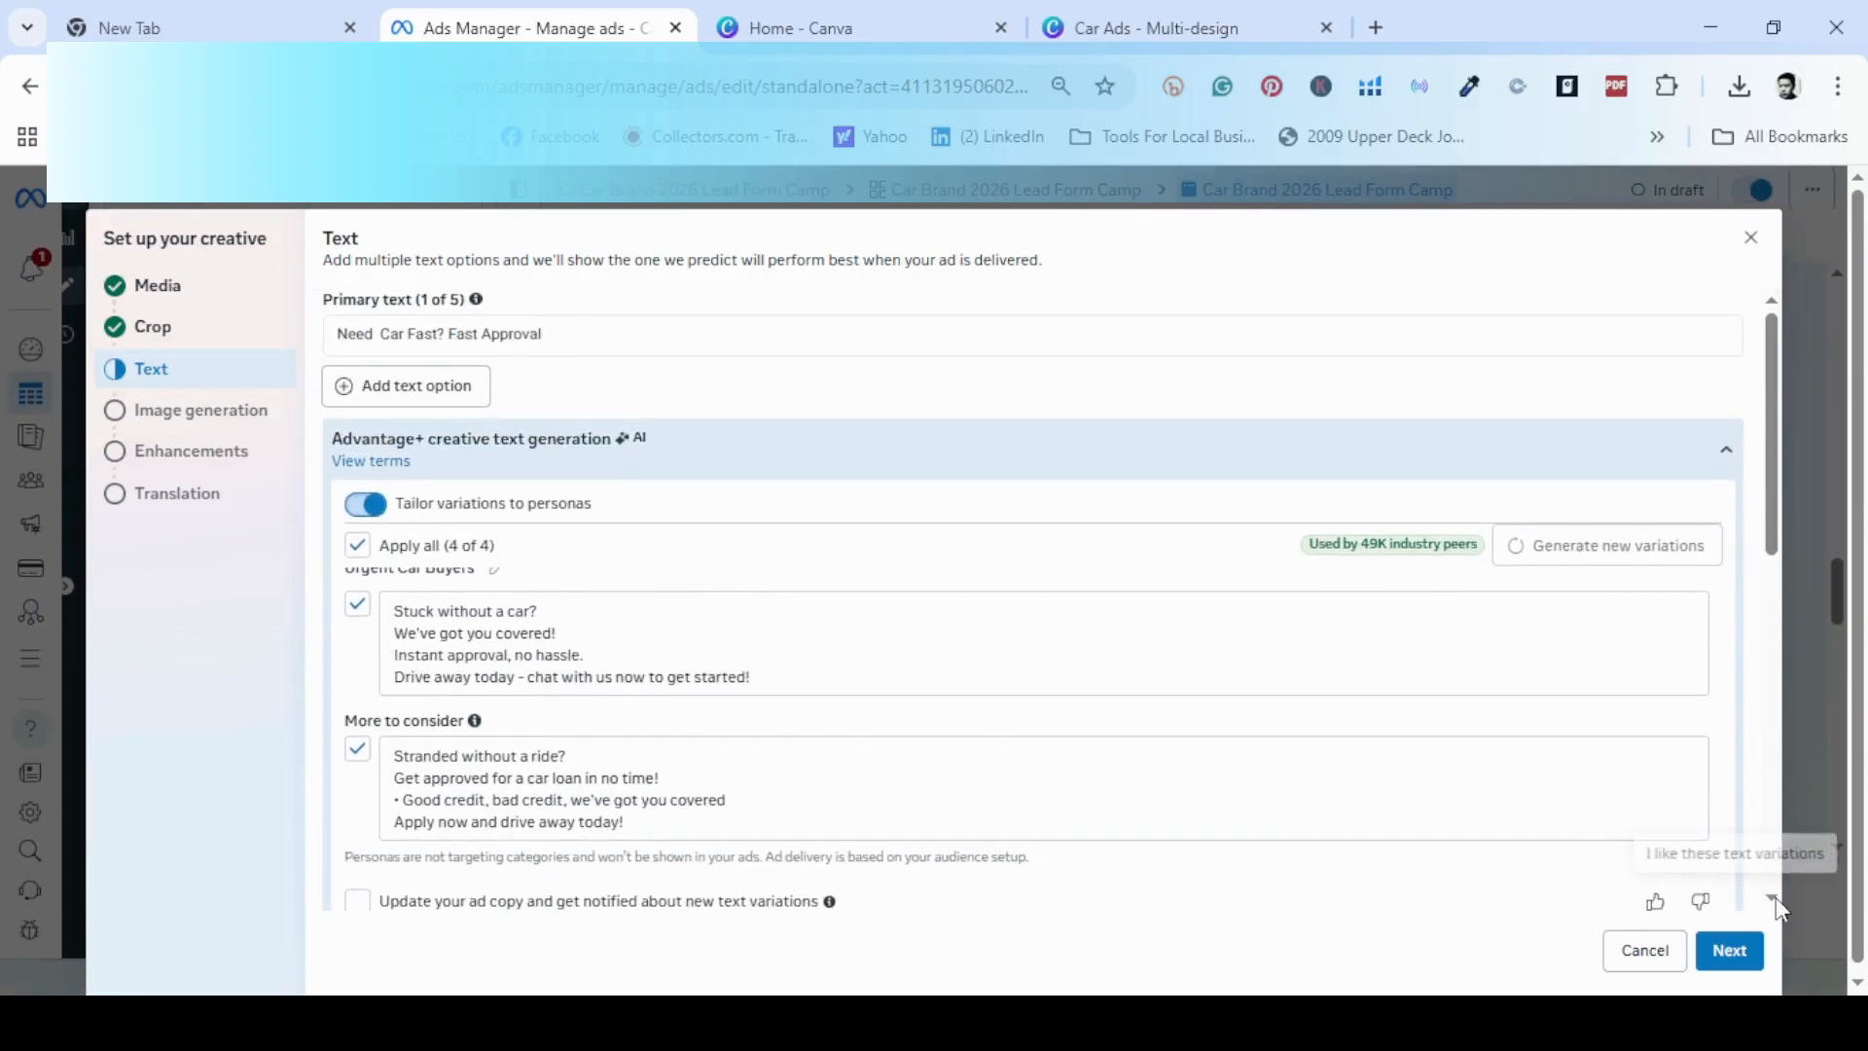
click(1736, 965)
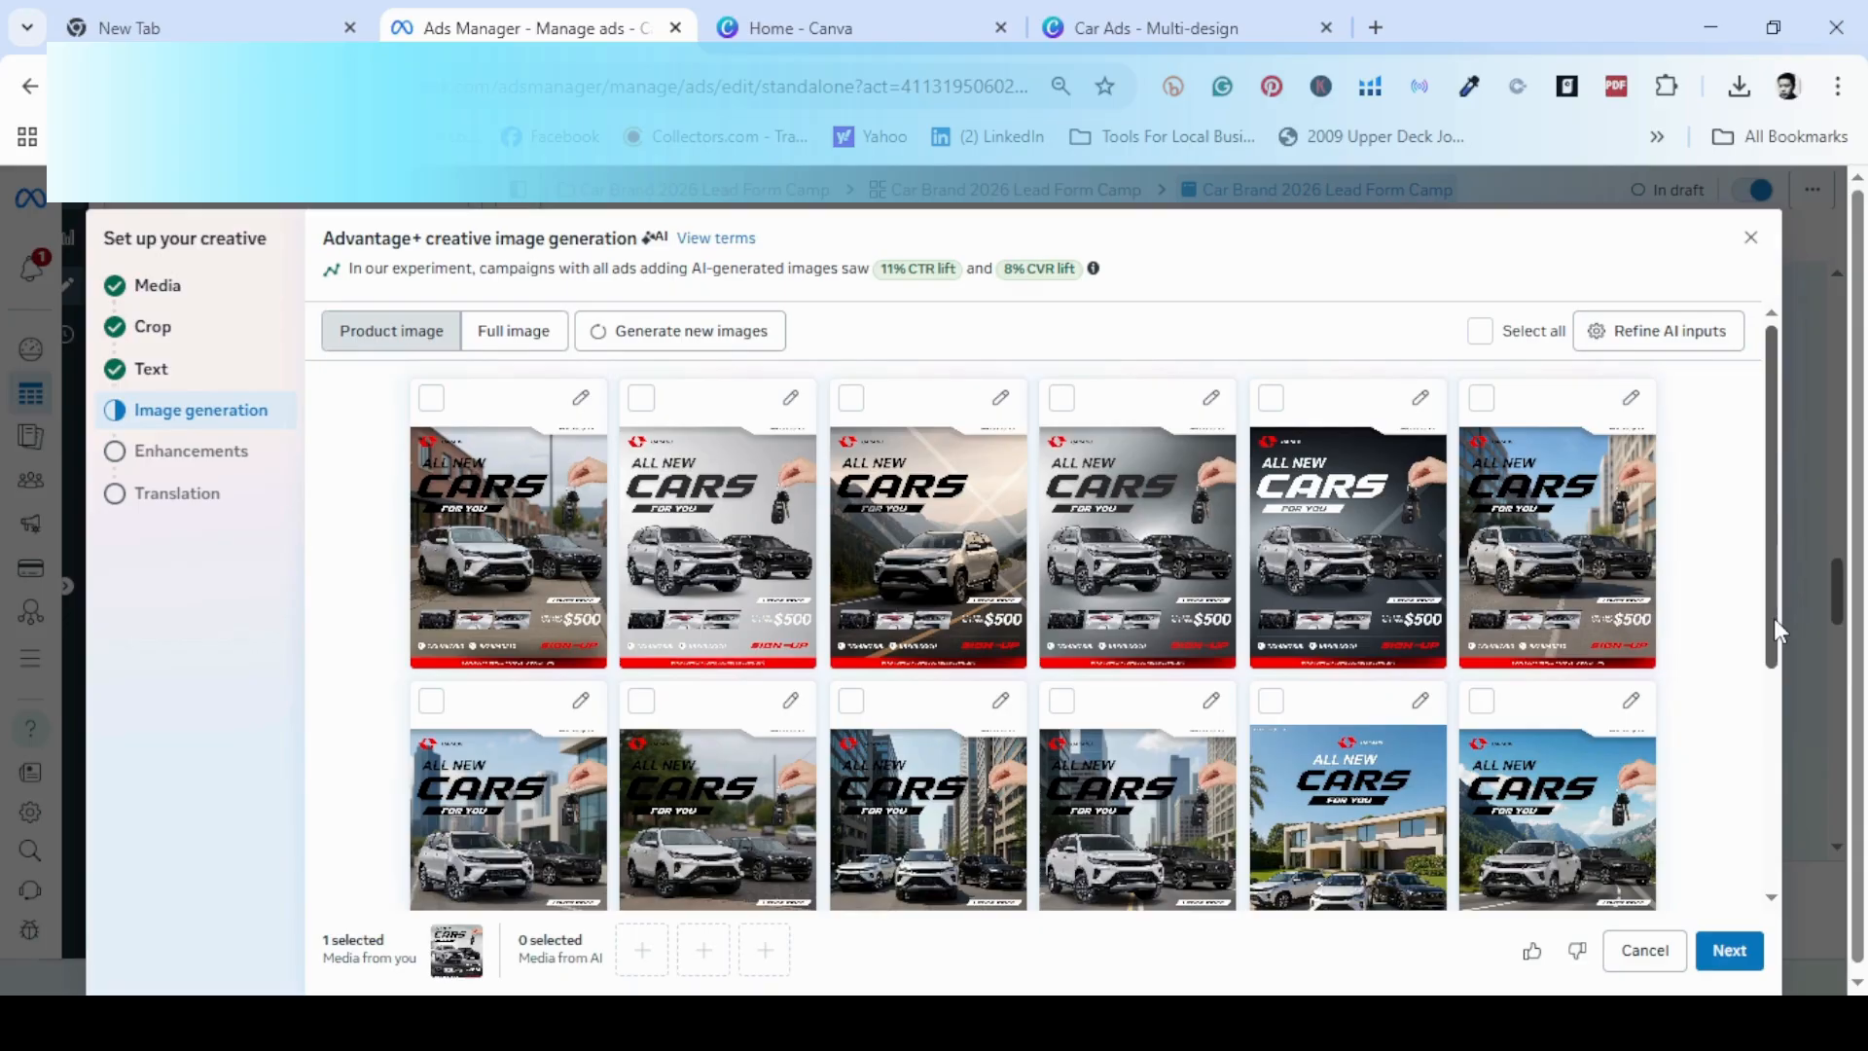
- Review the AI-generated product images and continue to the creative enhancements without selecting any of them
drag(1773, 629, 1792, 911)
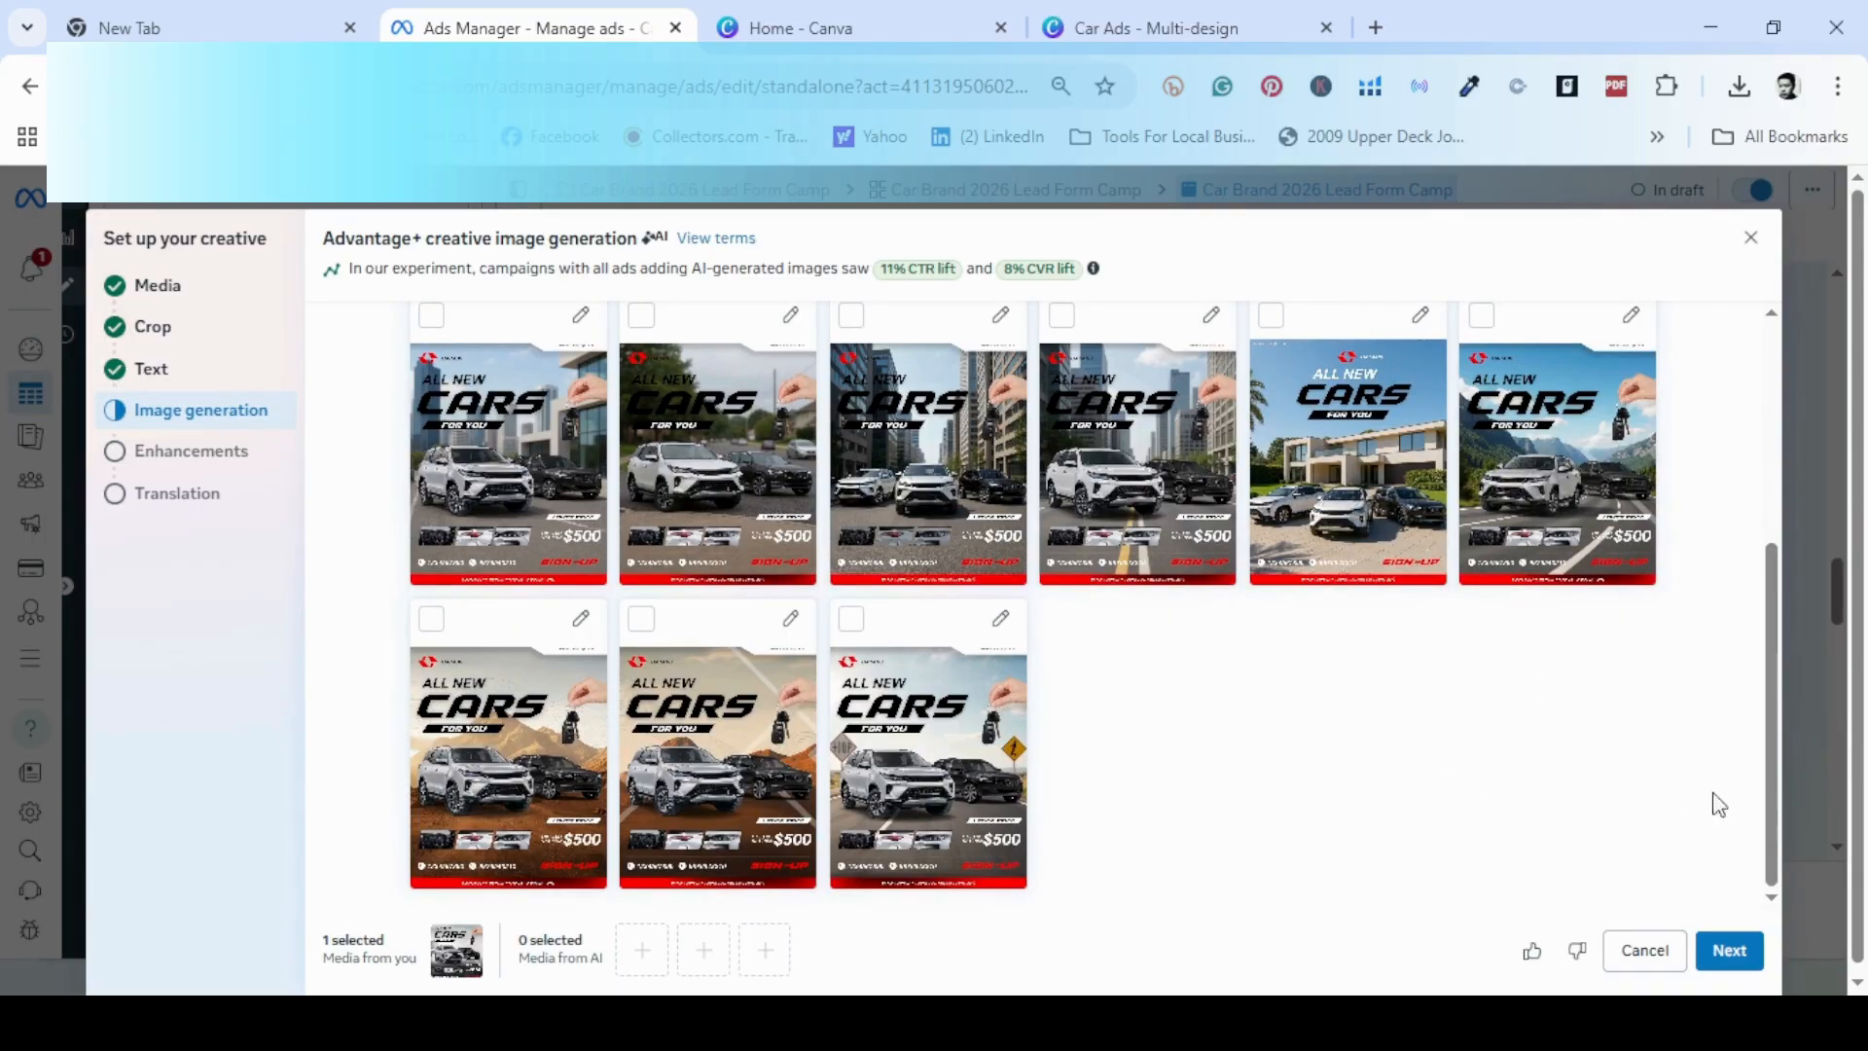
click(1724, 963)
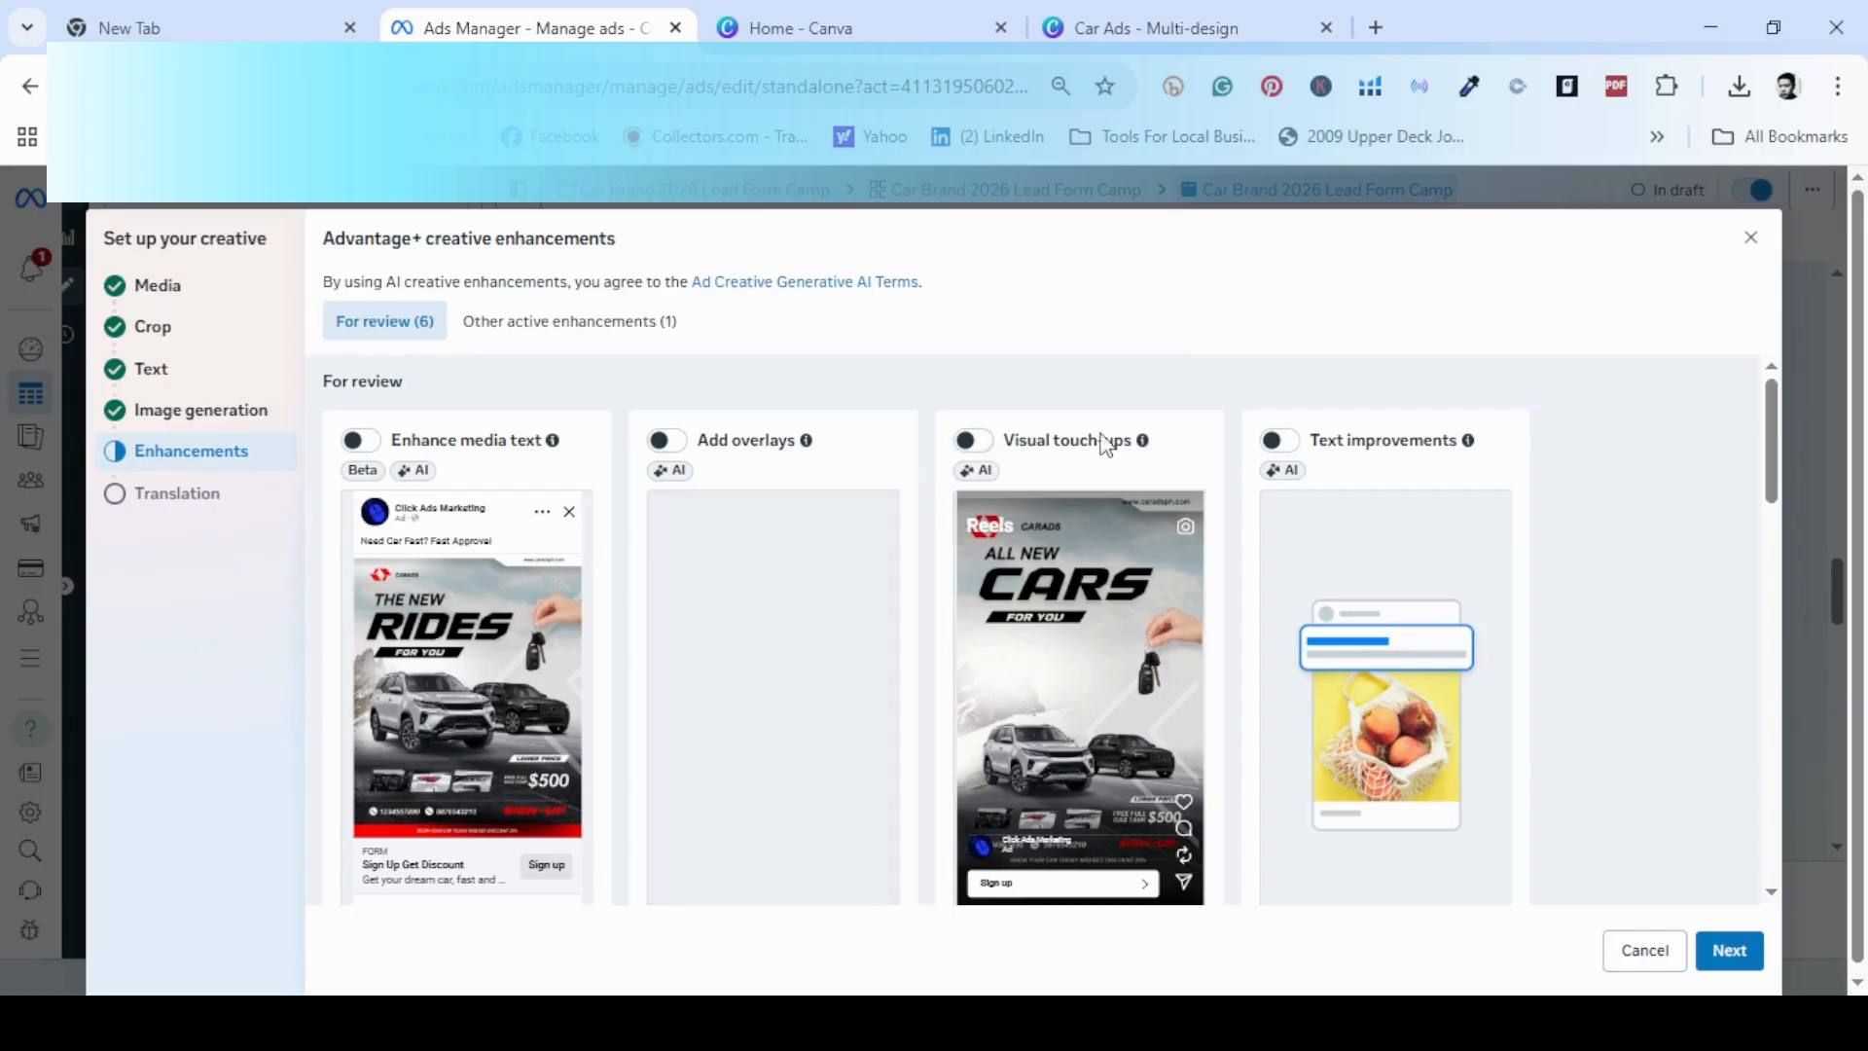
- Turn off the Flex media enhancement and finish the creative setup, leaving text translation off
scroll(780, 626, down, 4)
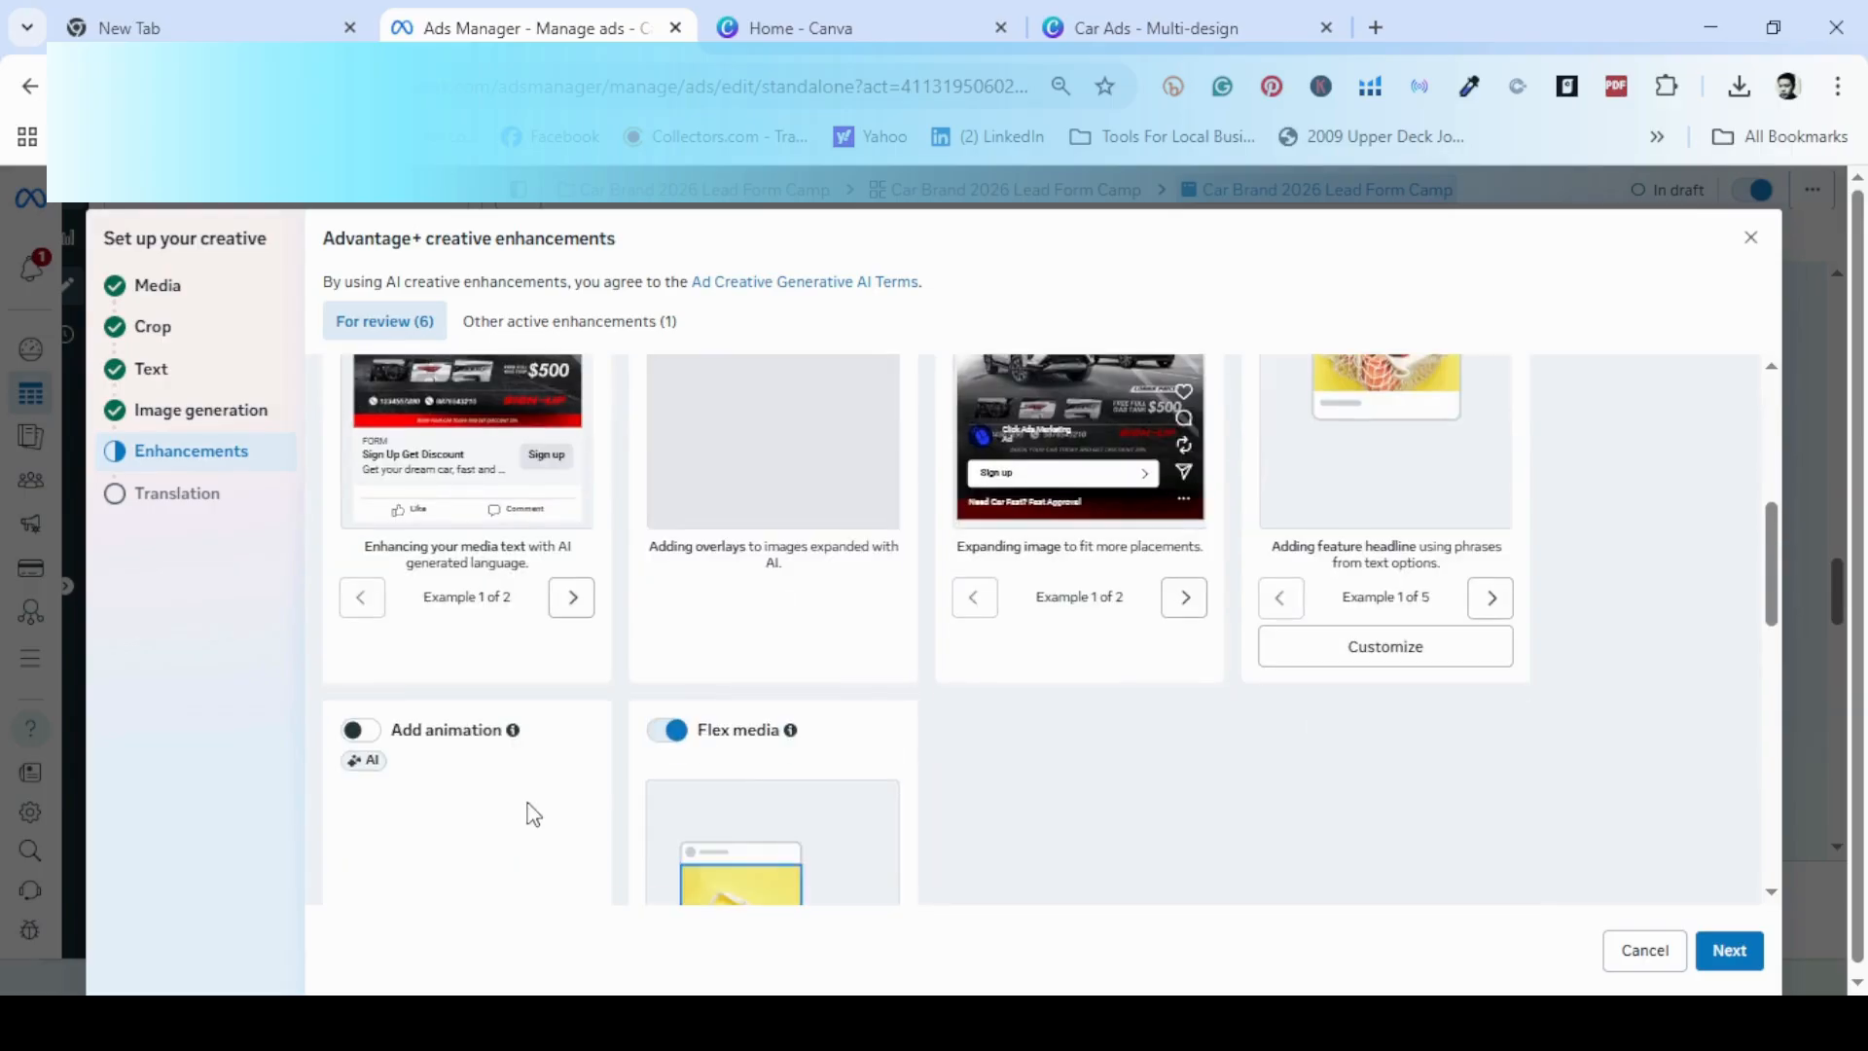
scroll(709, 805, down, 1)
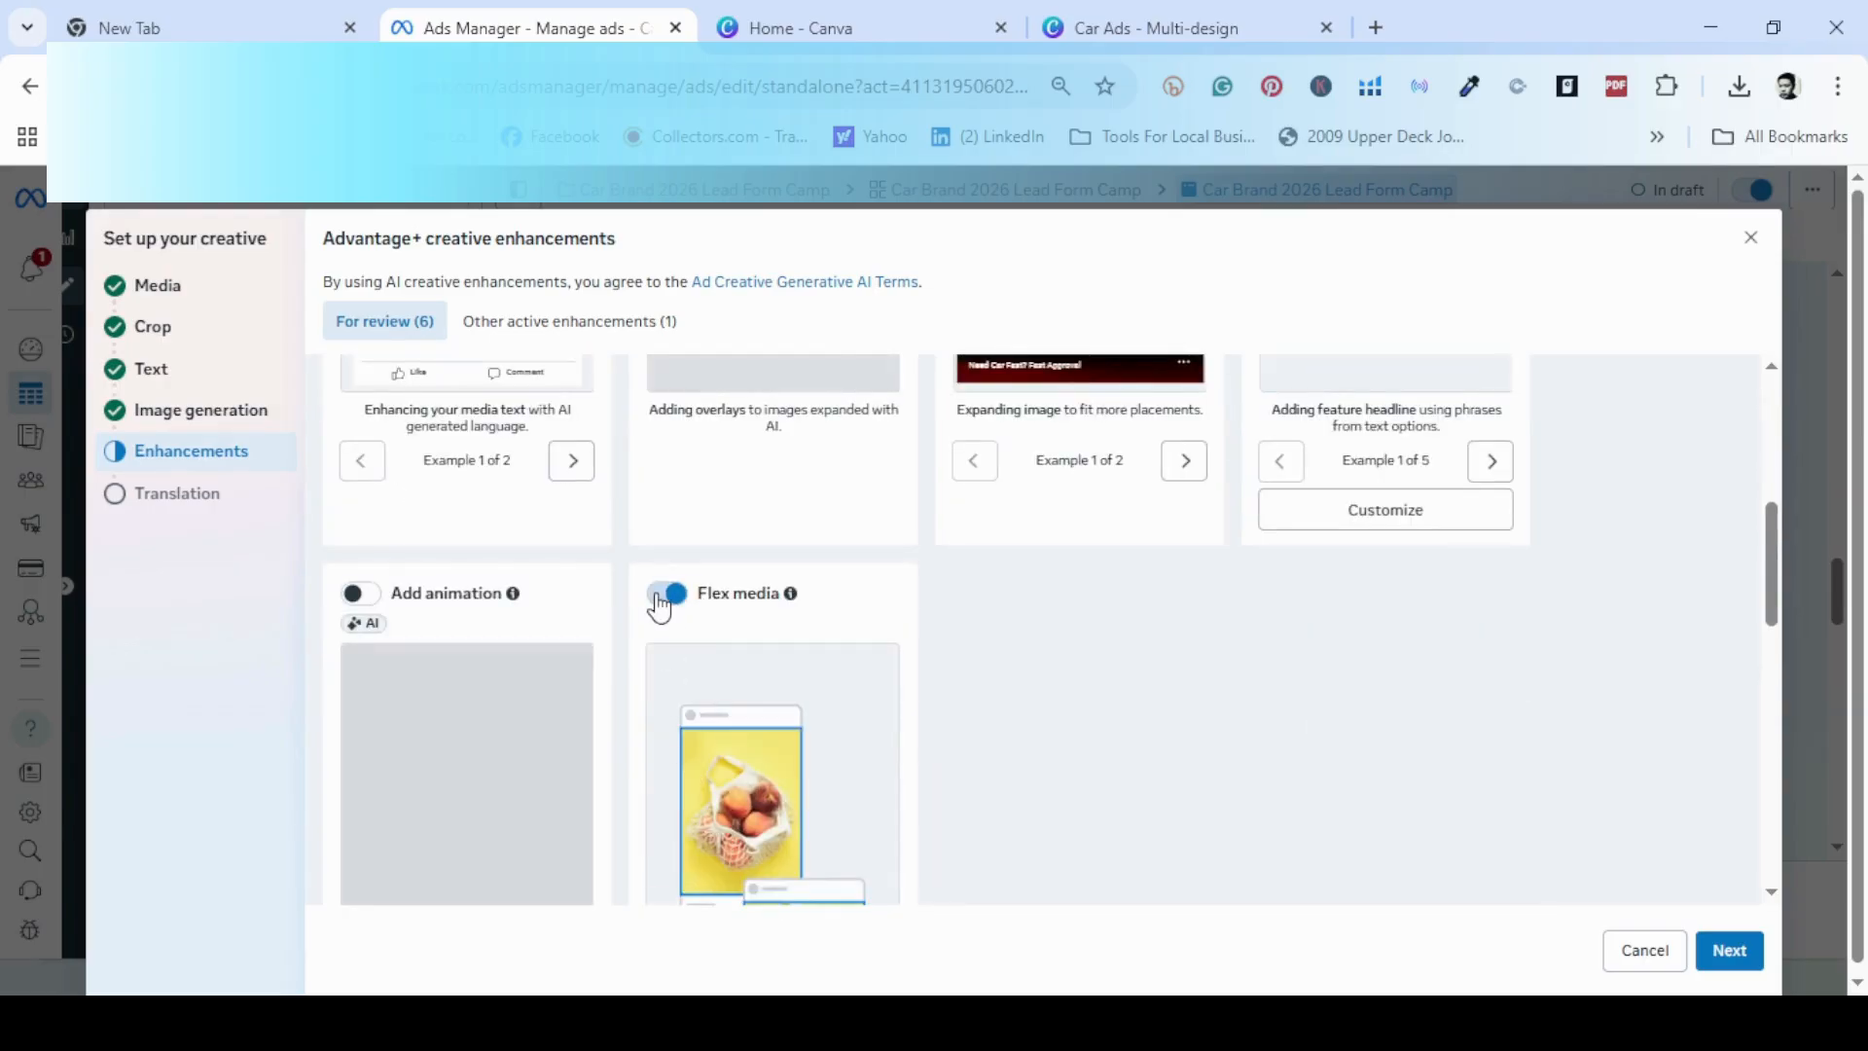
click(661, 600)
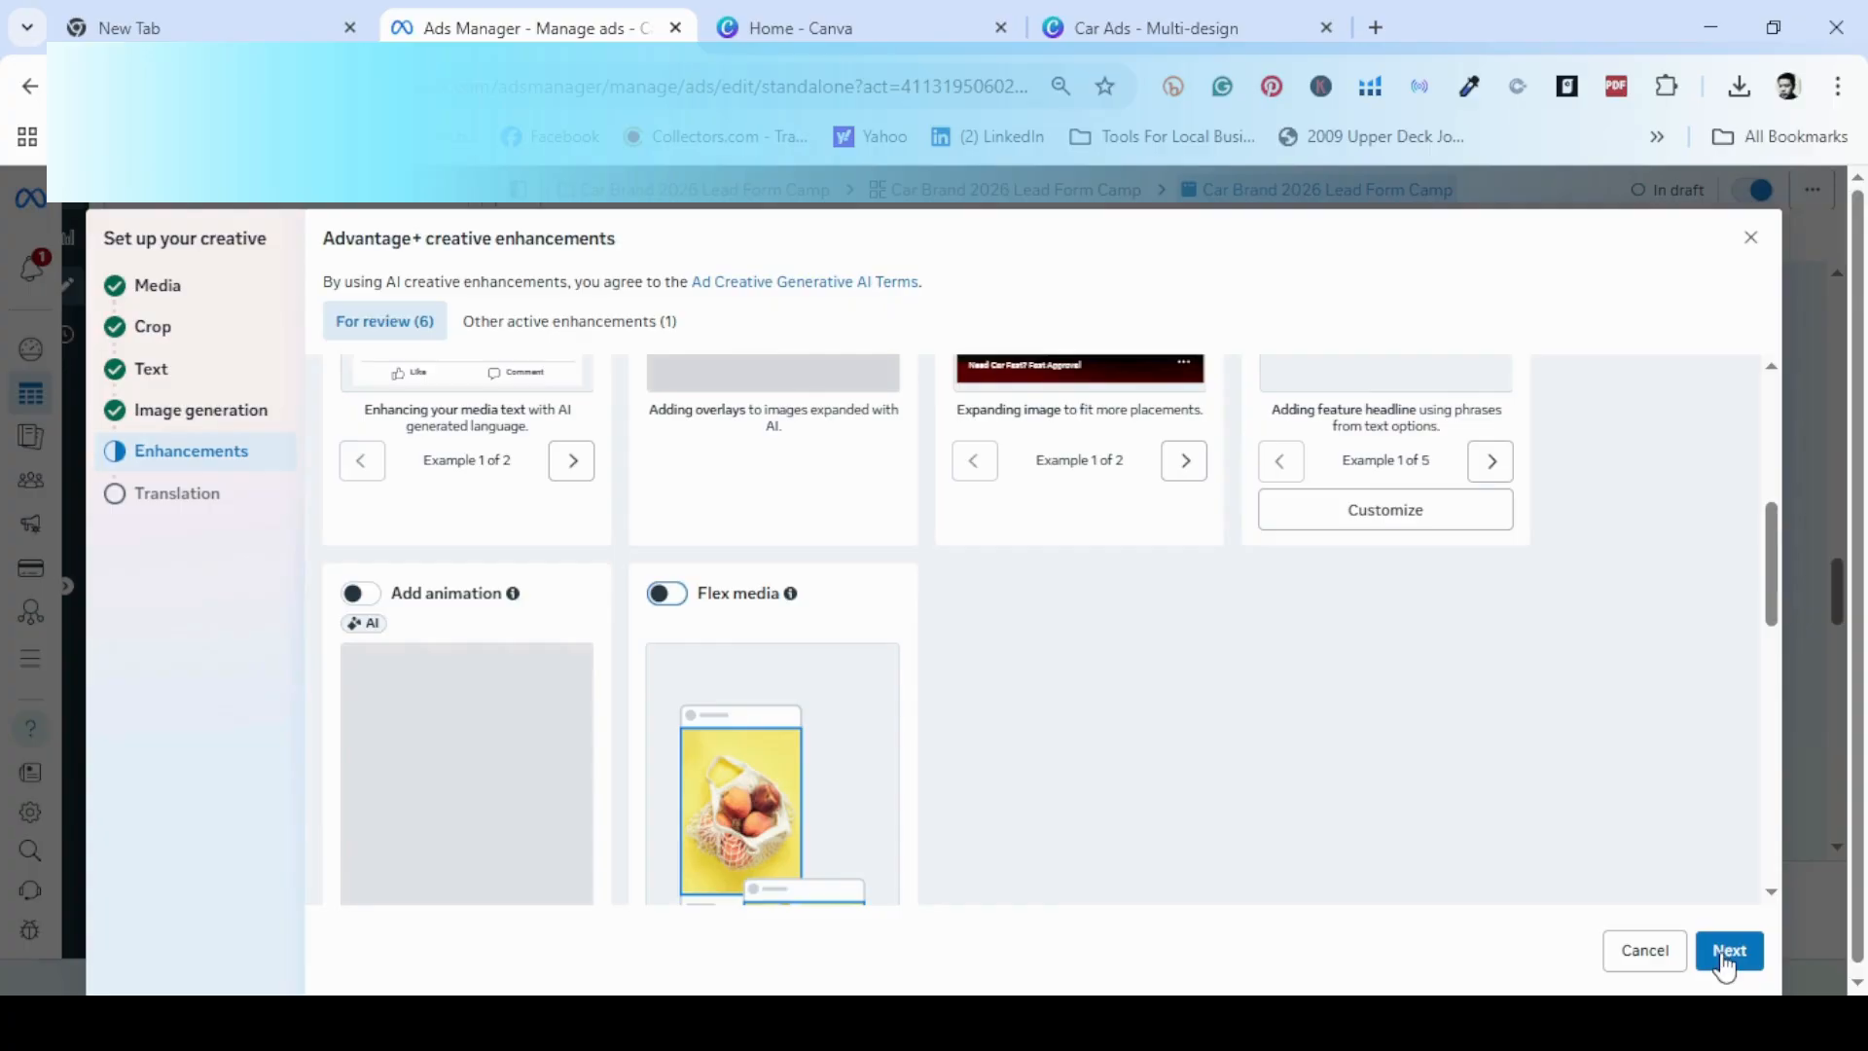
click(1723, 963)
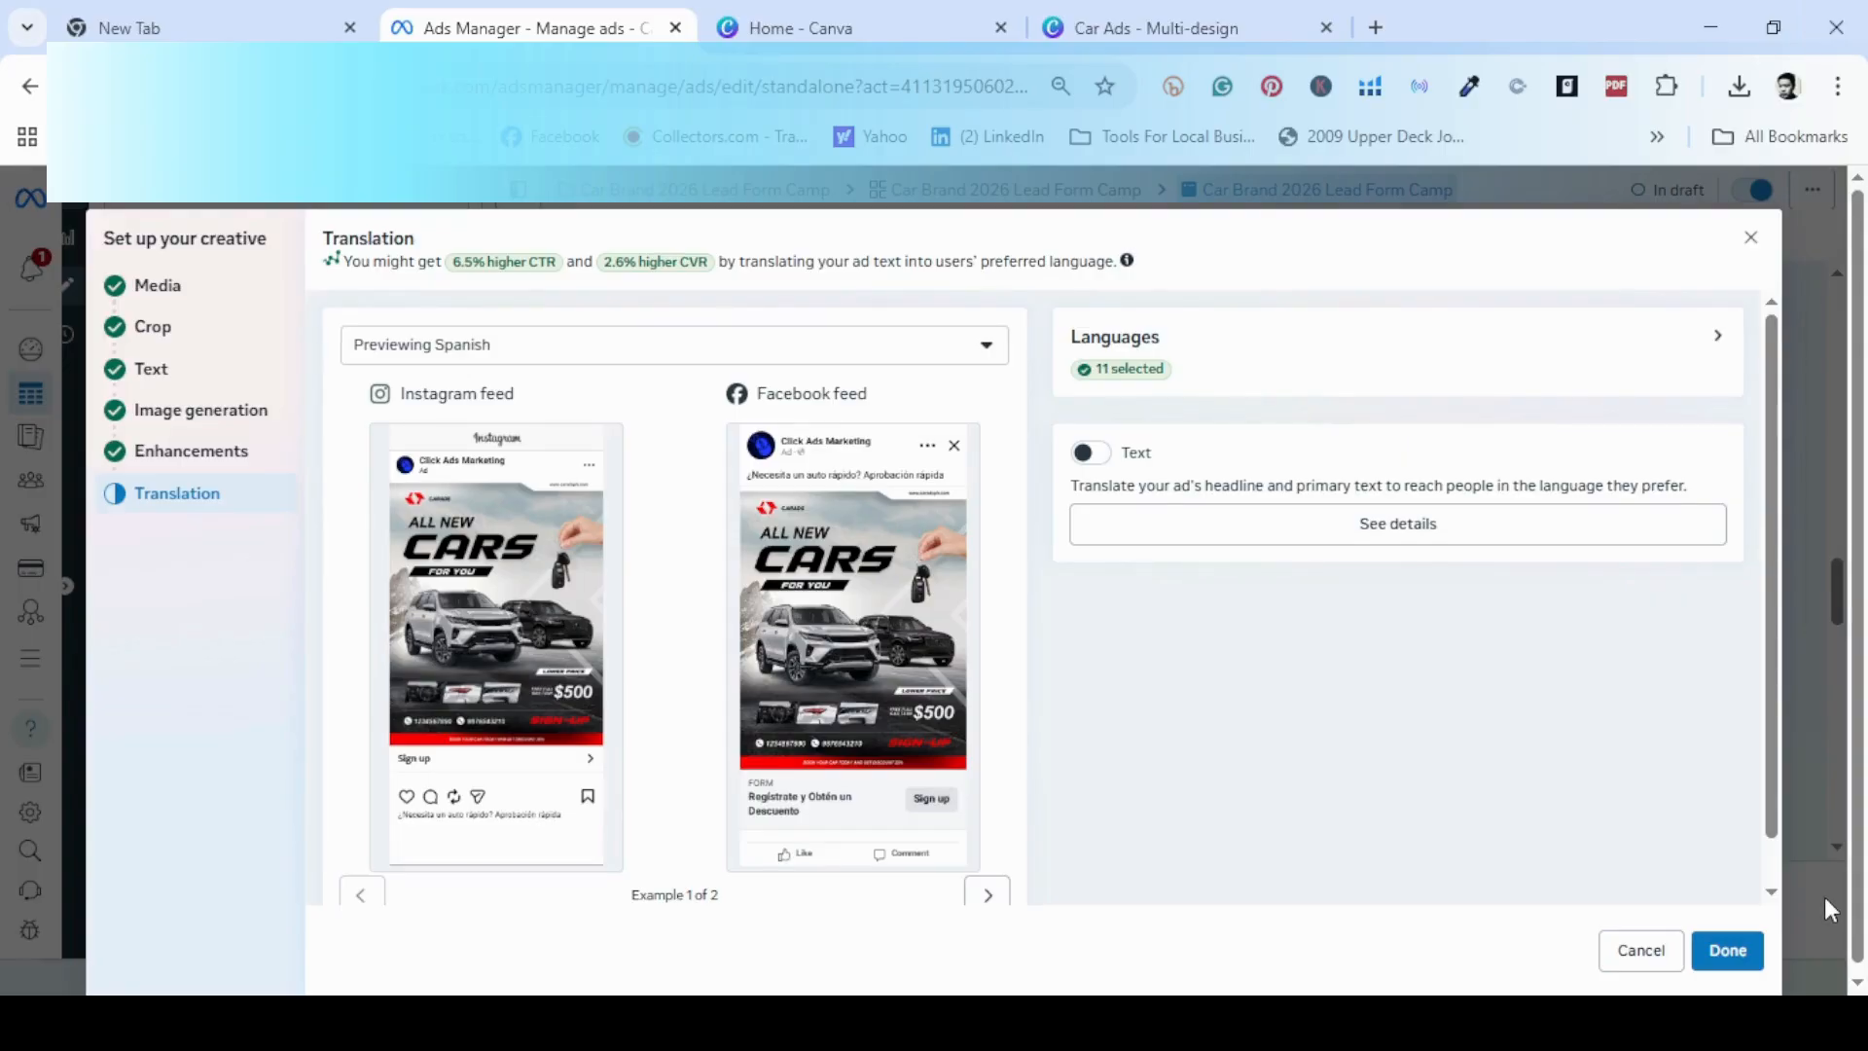
click(1730, 955)
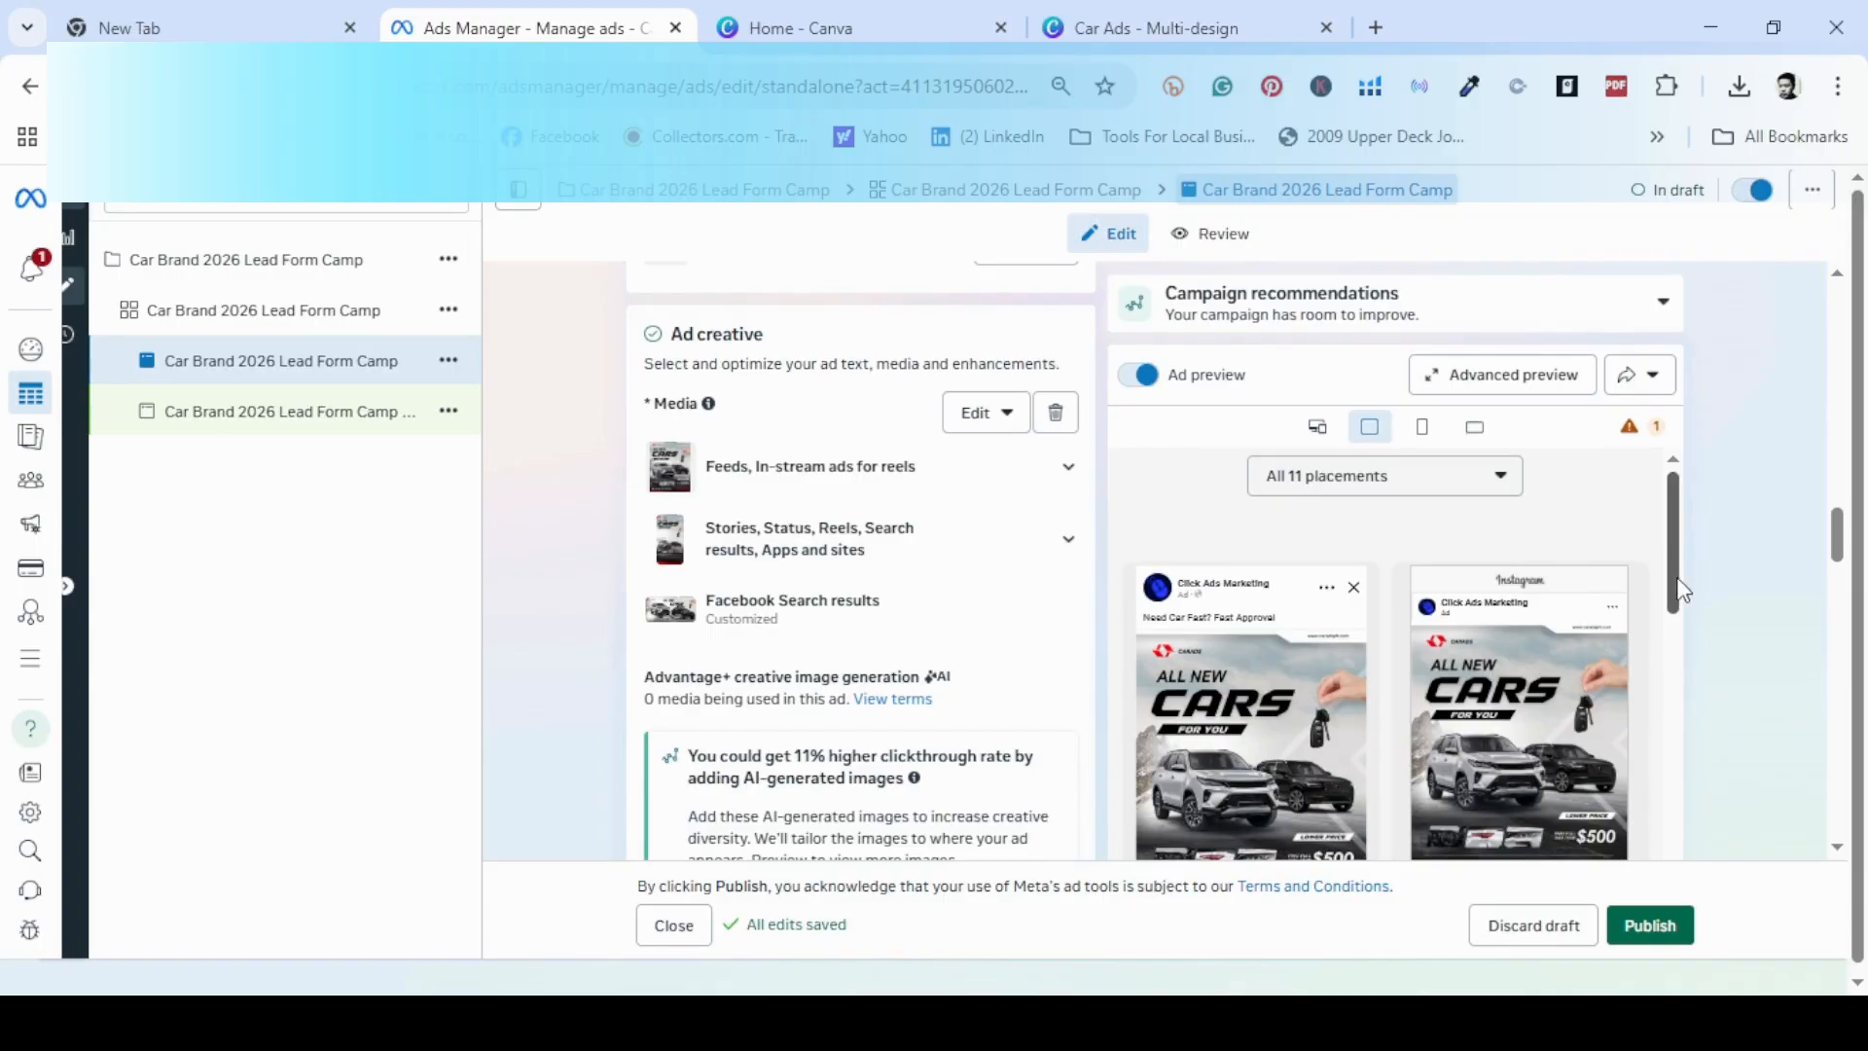
- Review the ad's placement previews along with its text, call to action, enhancement and tracking settings
drag(1676, 576, 1684, 822)
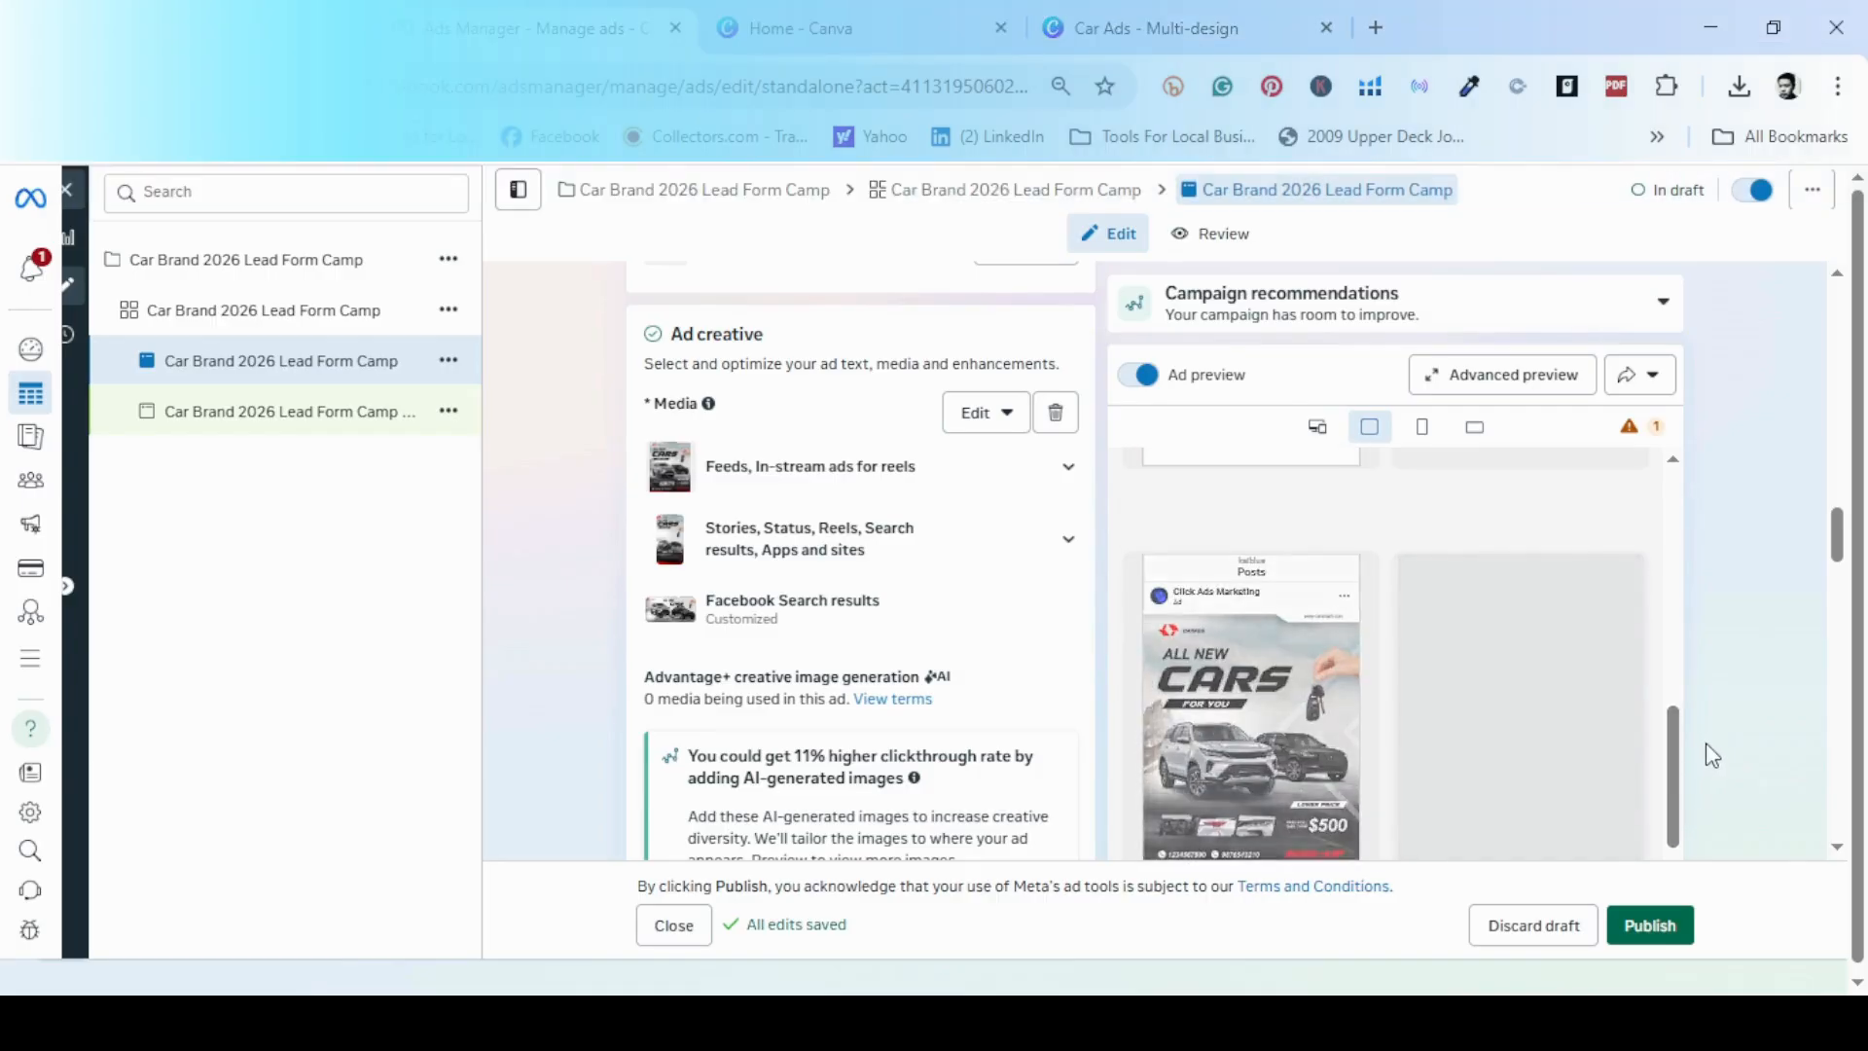
scroll(1705, 748, down, 5)
scroll(1710, 752, down, 10)
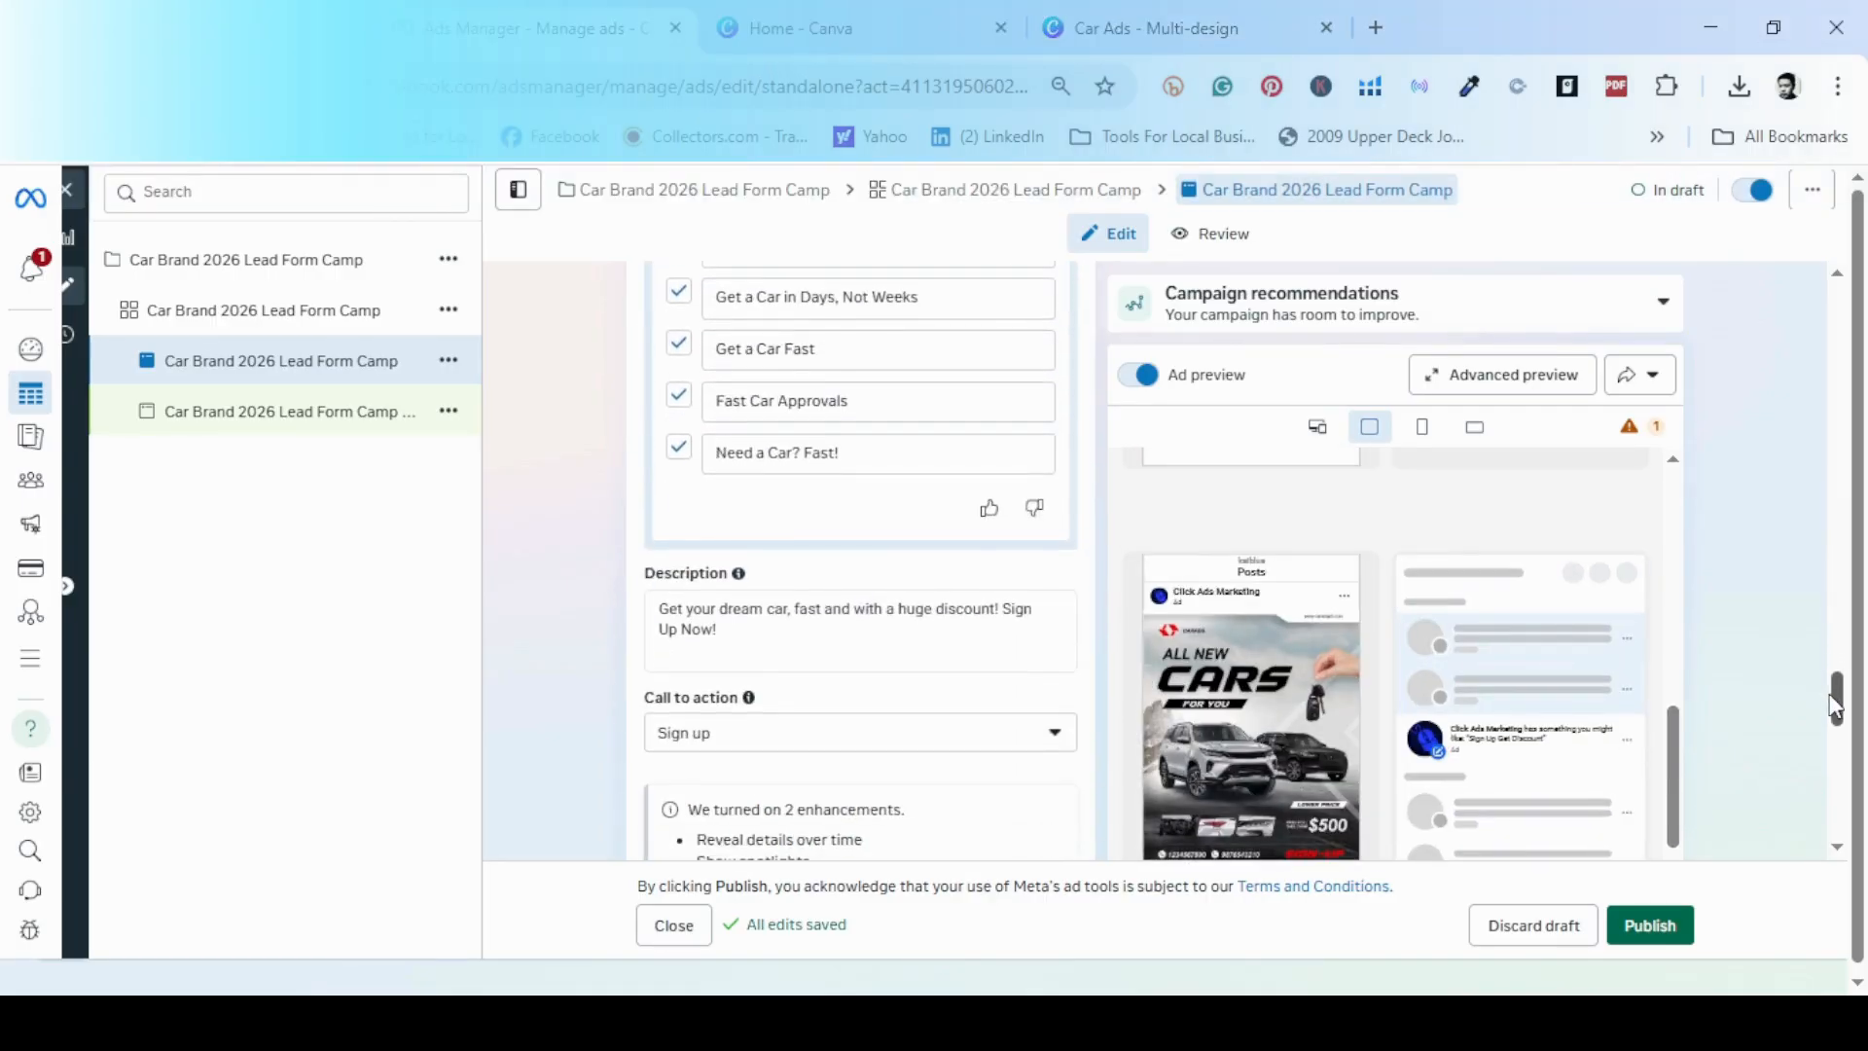
drag(1831, 709, 1825, 825)
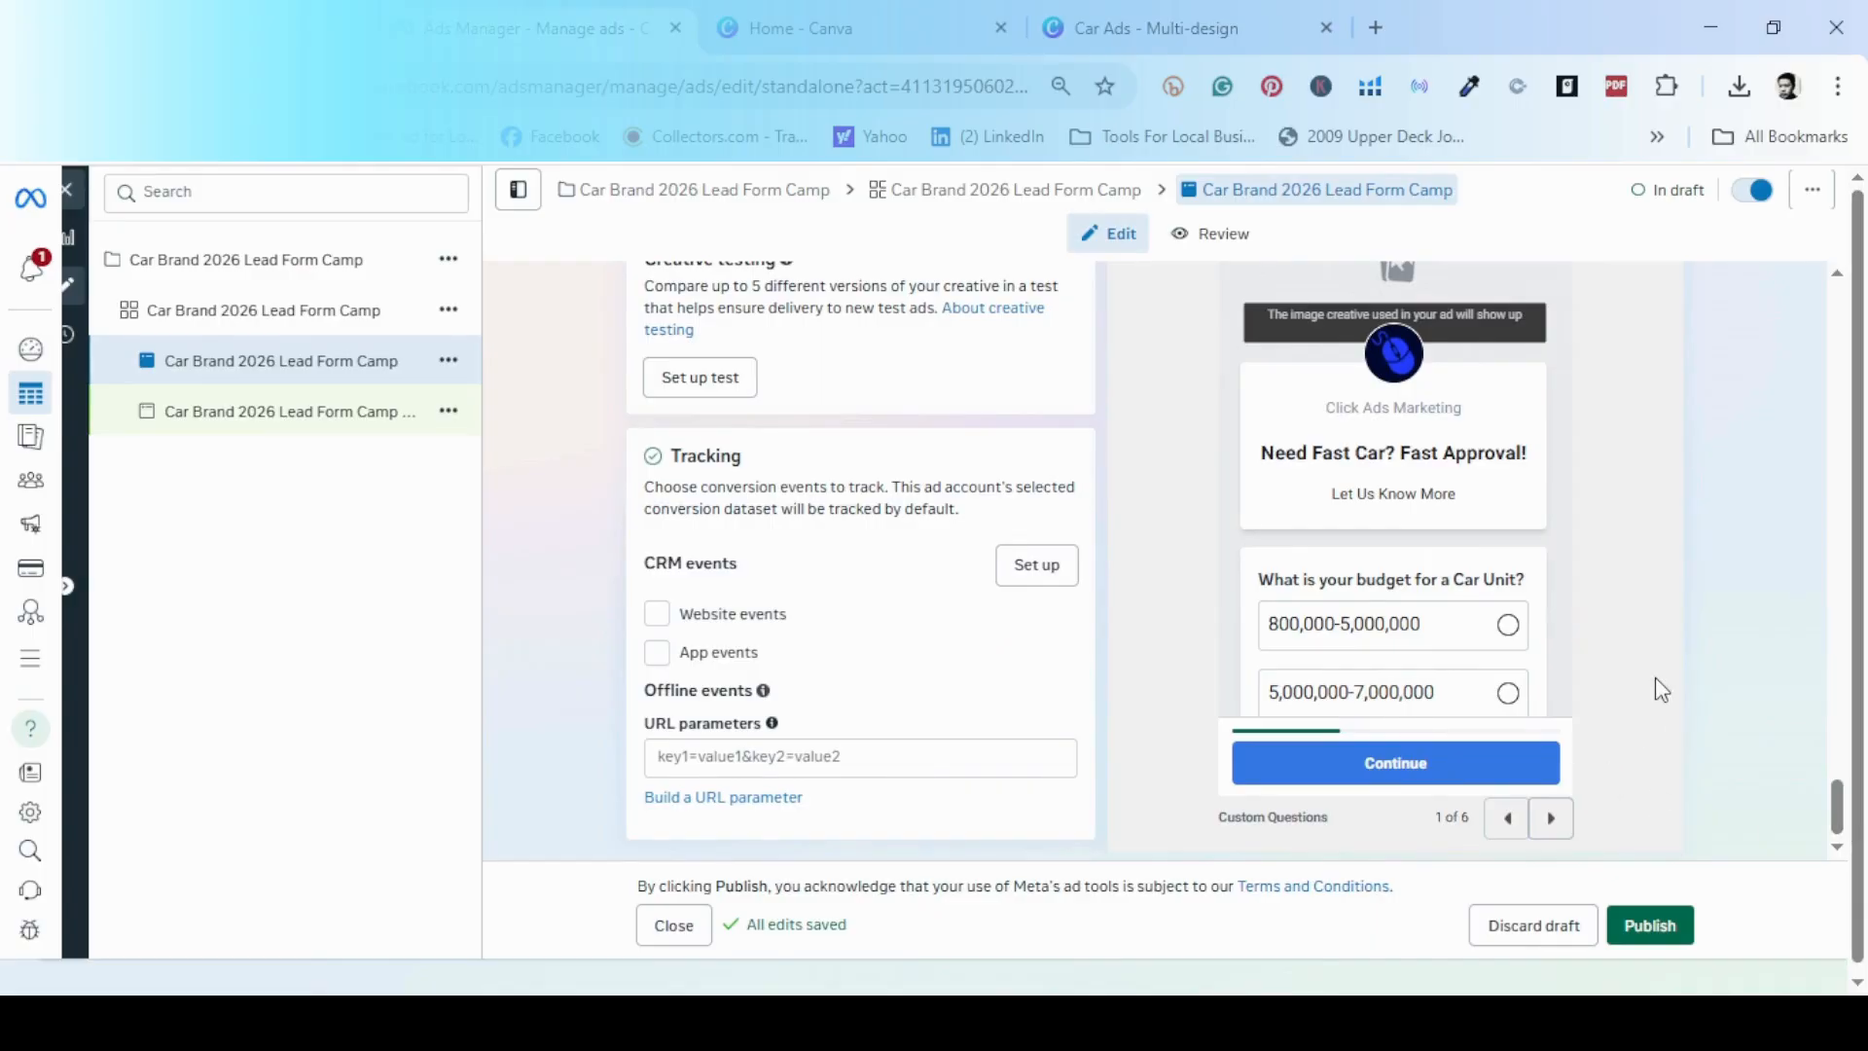
scroll(1655, 679, up, 10)
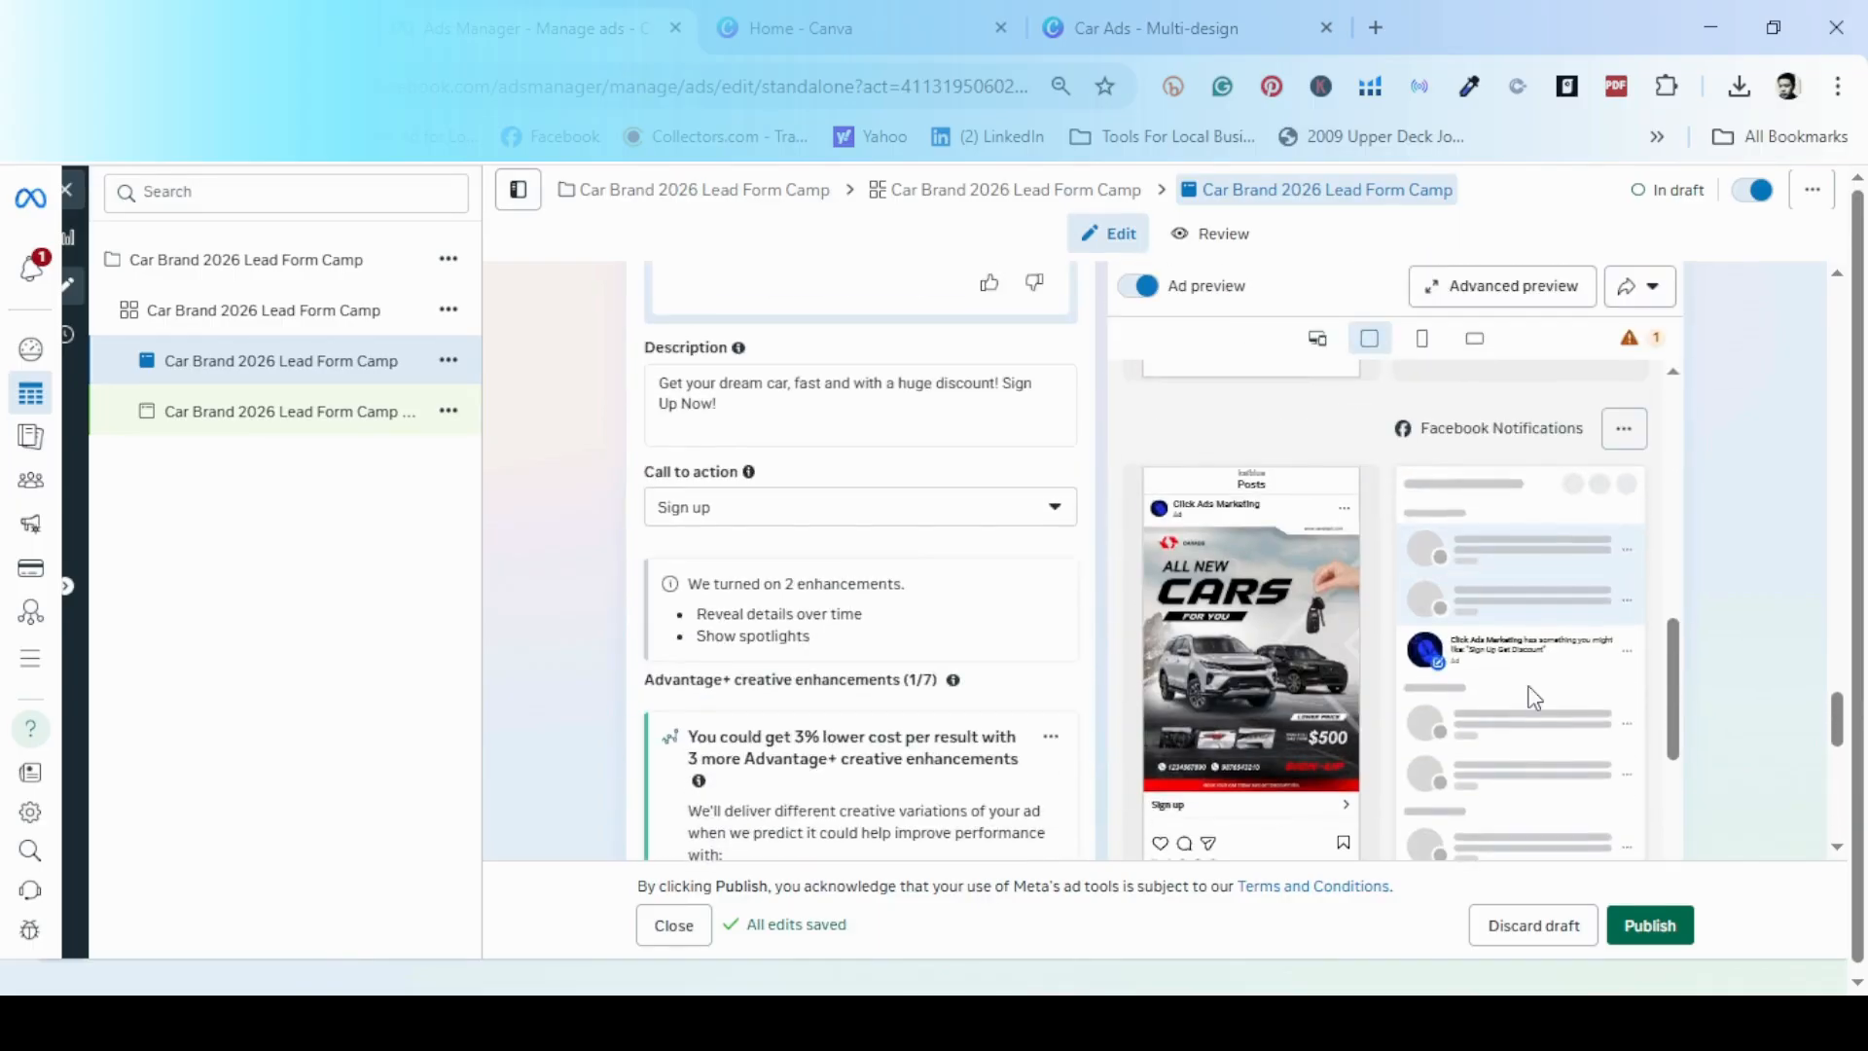
scroll(1513, 741, down, 5)
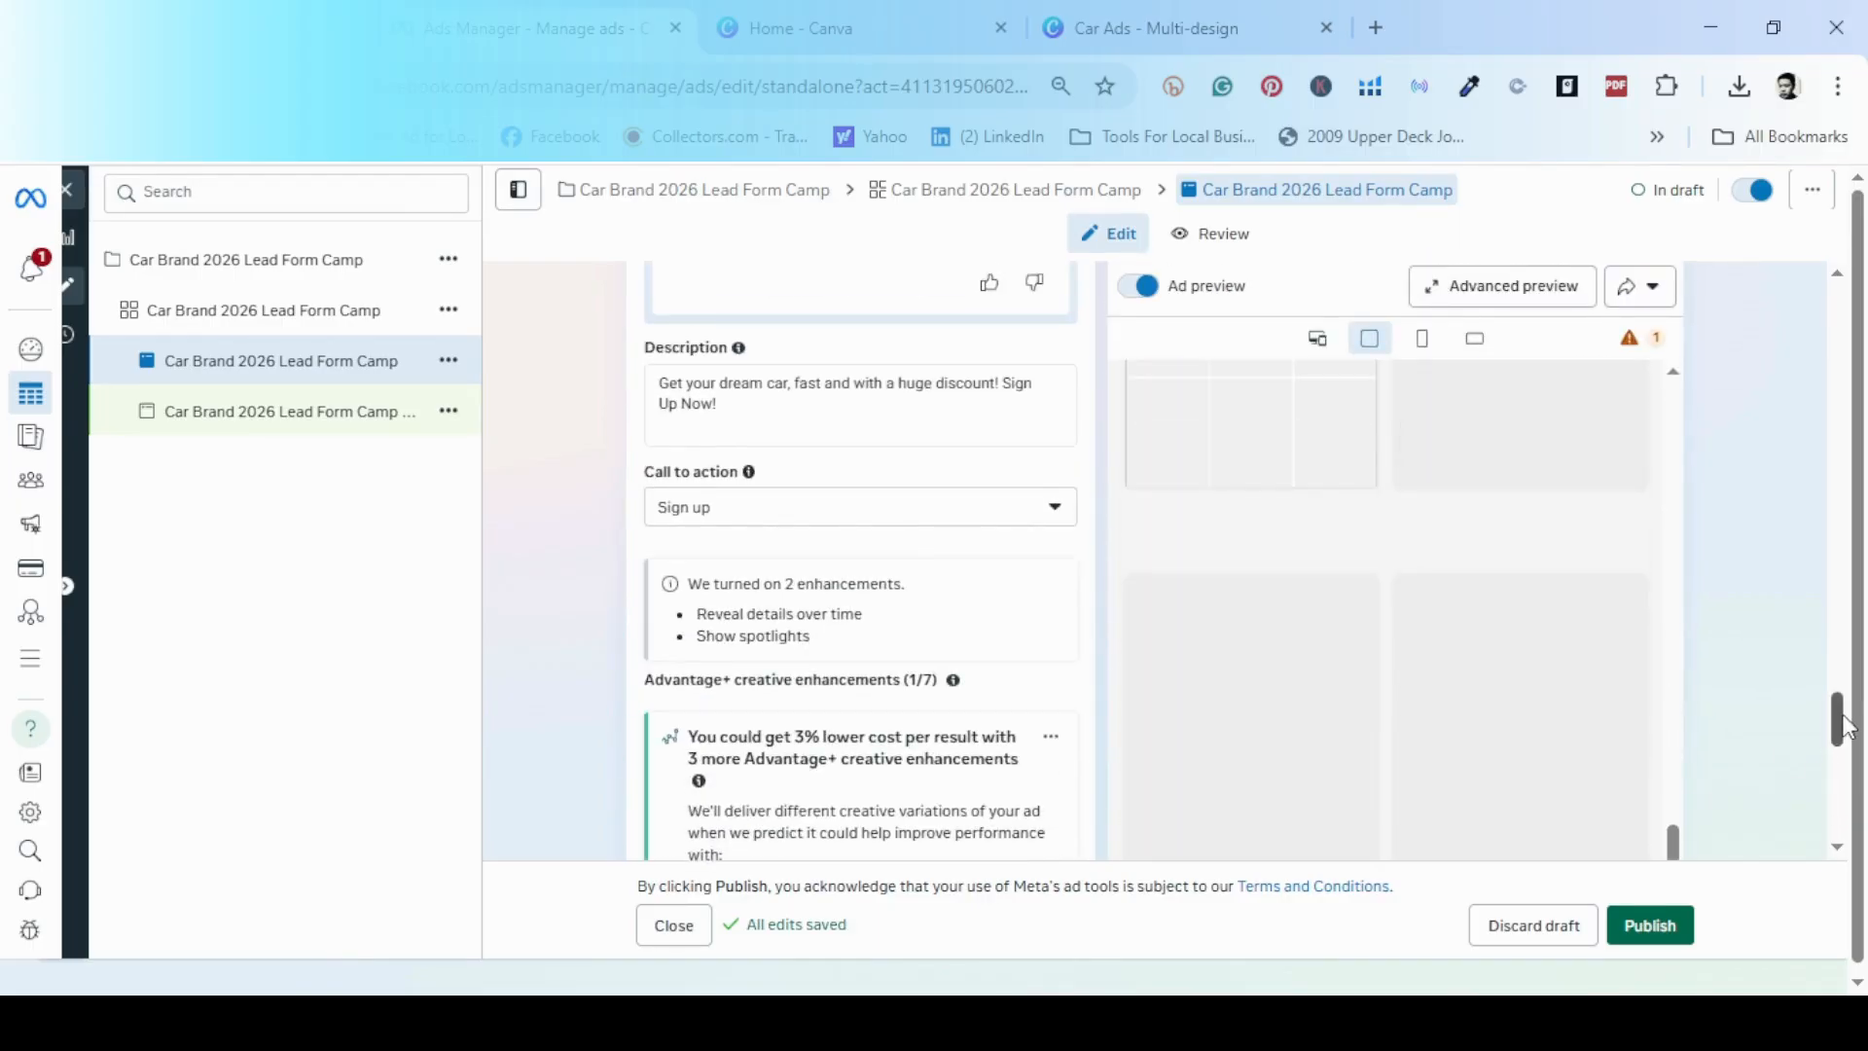
- Page through the instant form preview, from the custom questions and contact information to the message for leads
drag(1834, 727, 1839, 806)
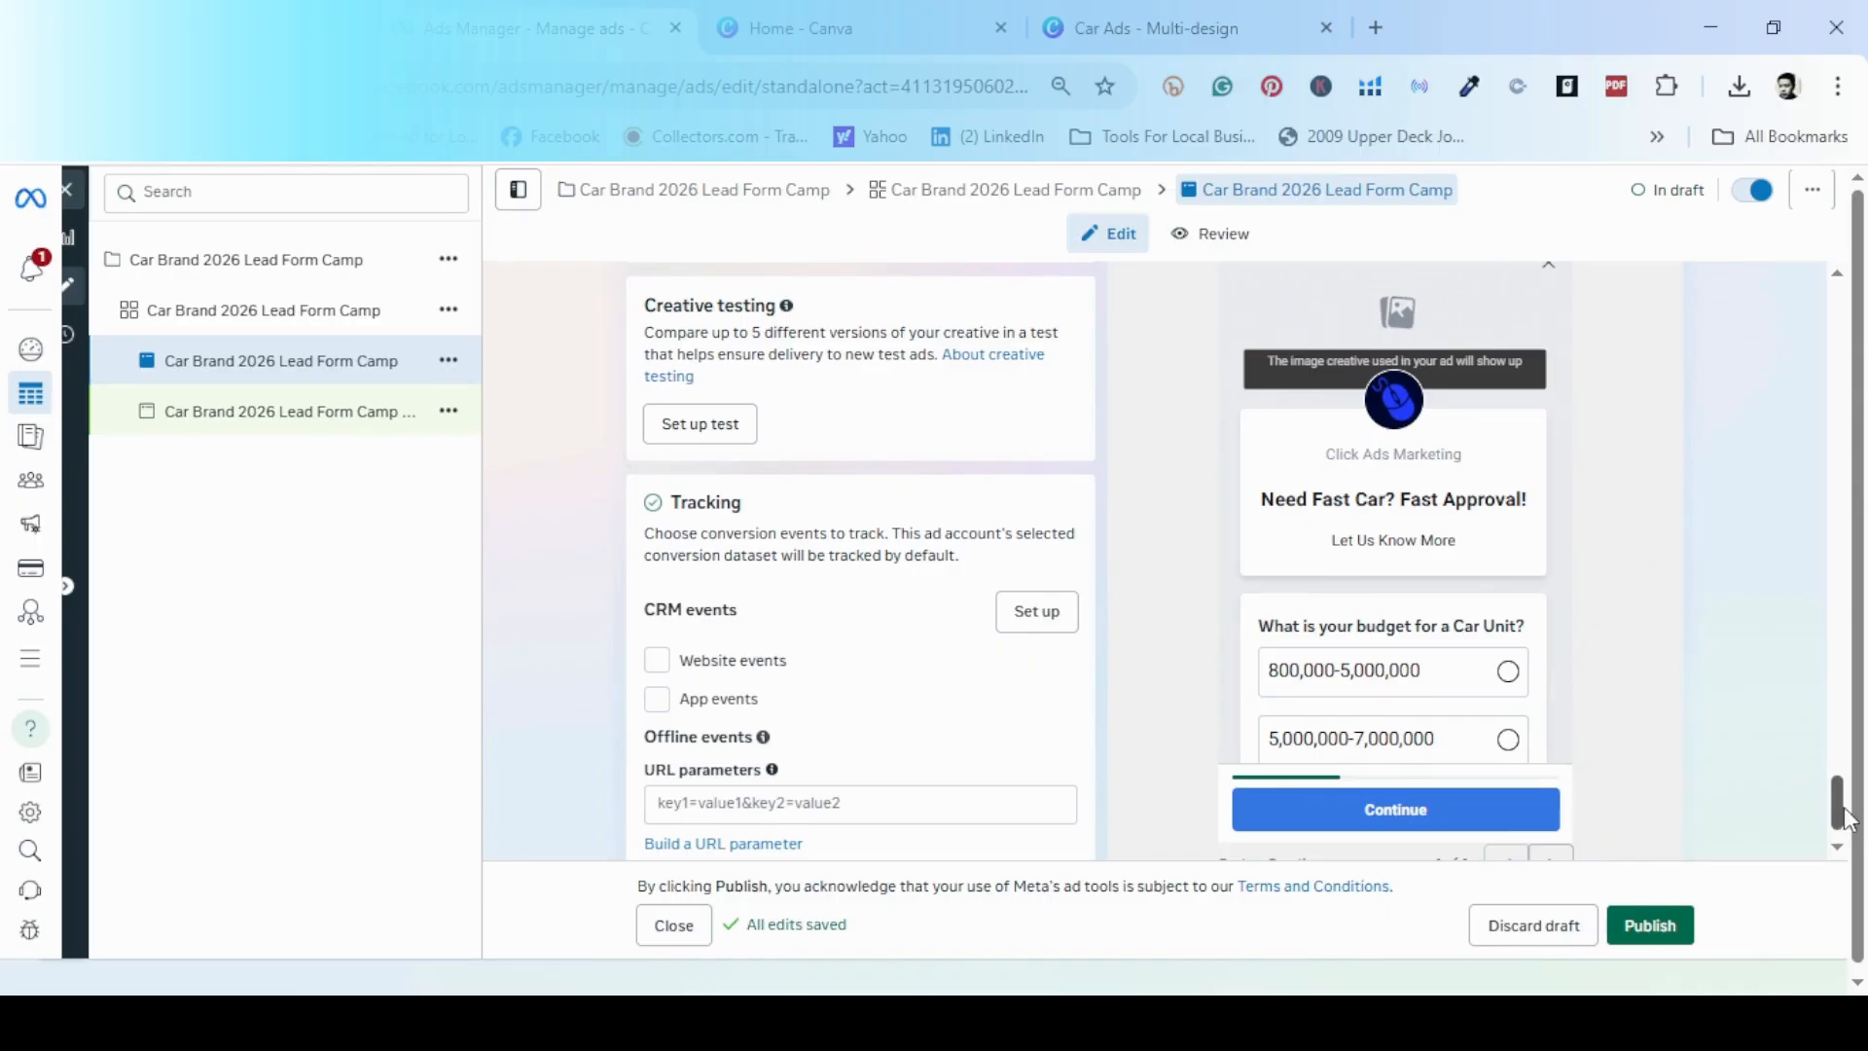
scroll(1850, 834, down, 1)
click(1553, 832)
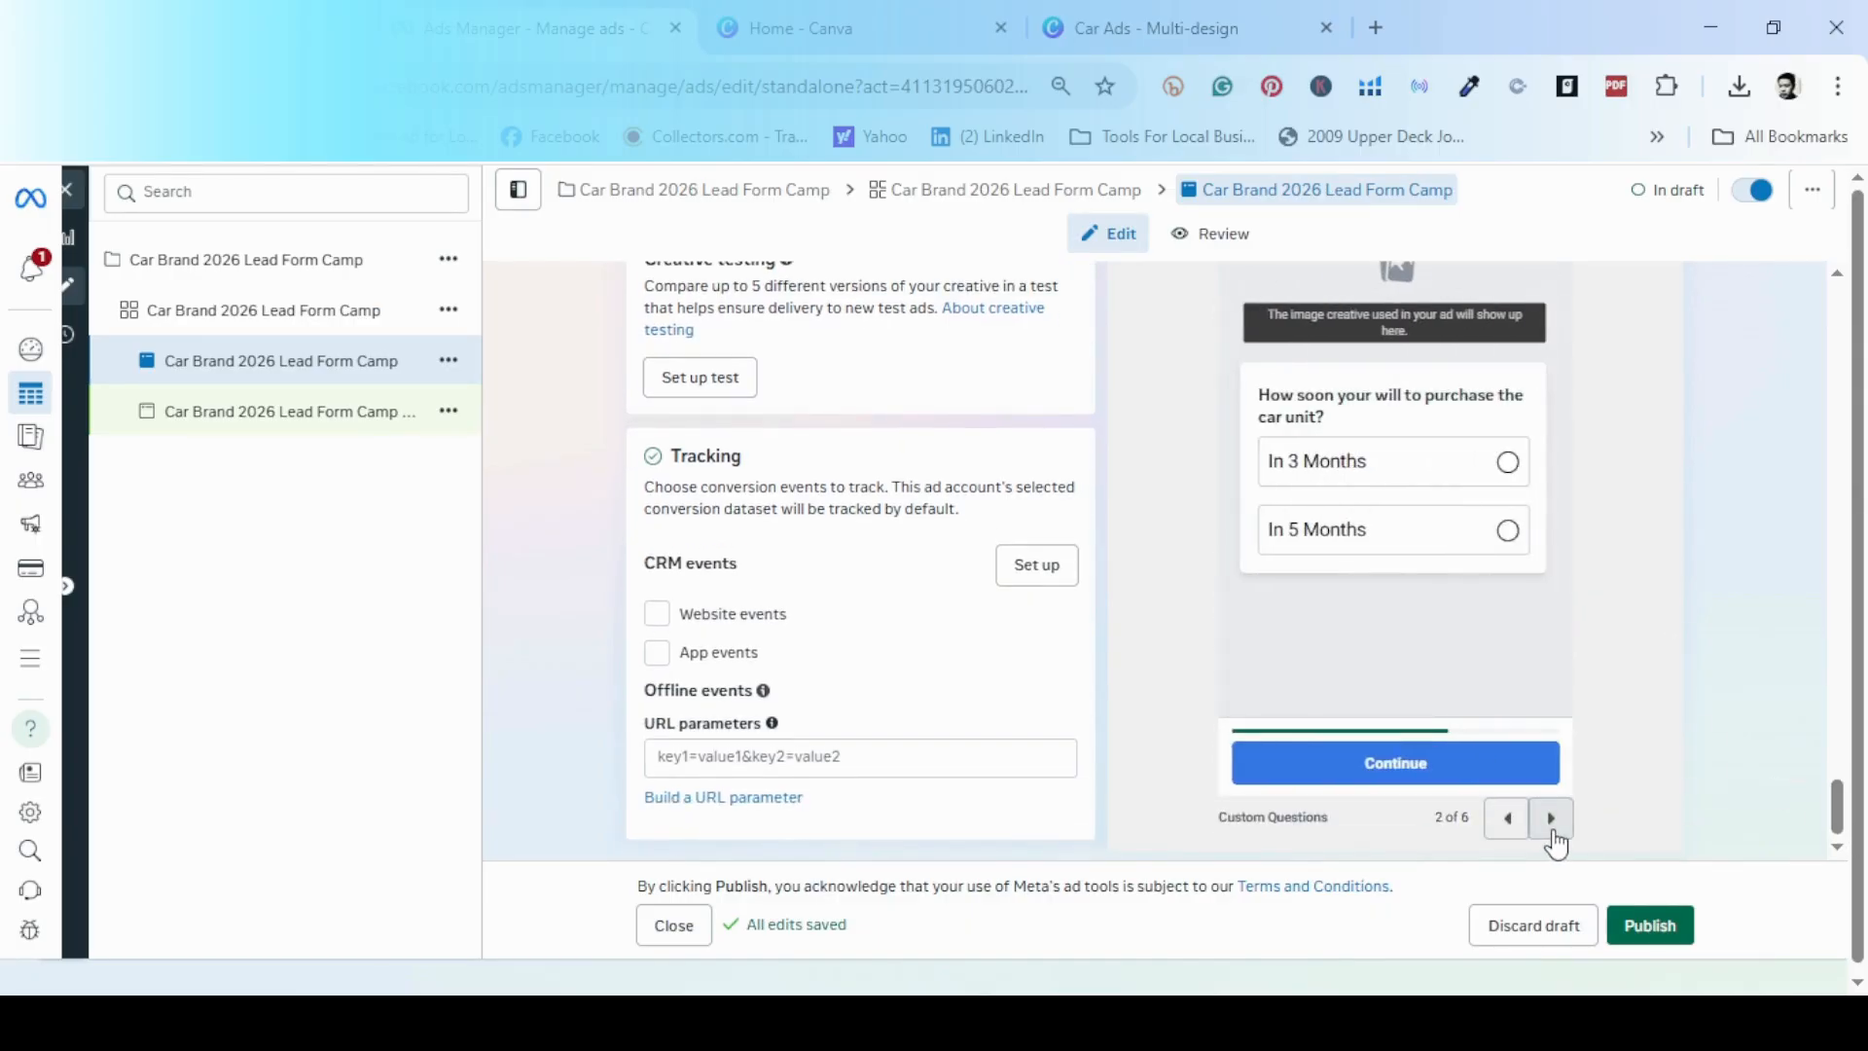
click(1553, 832)
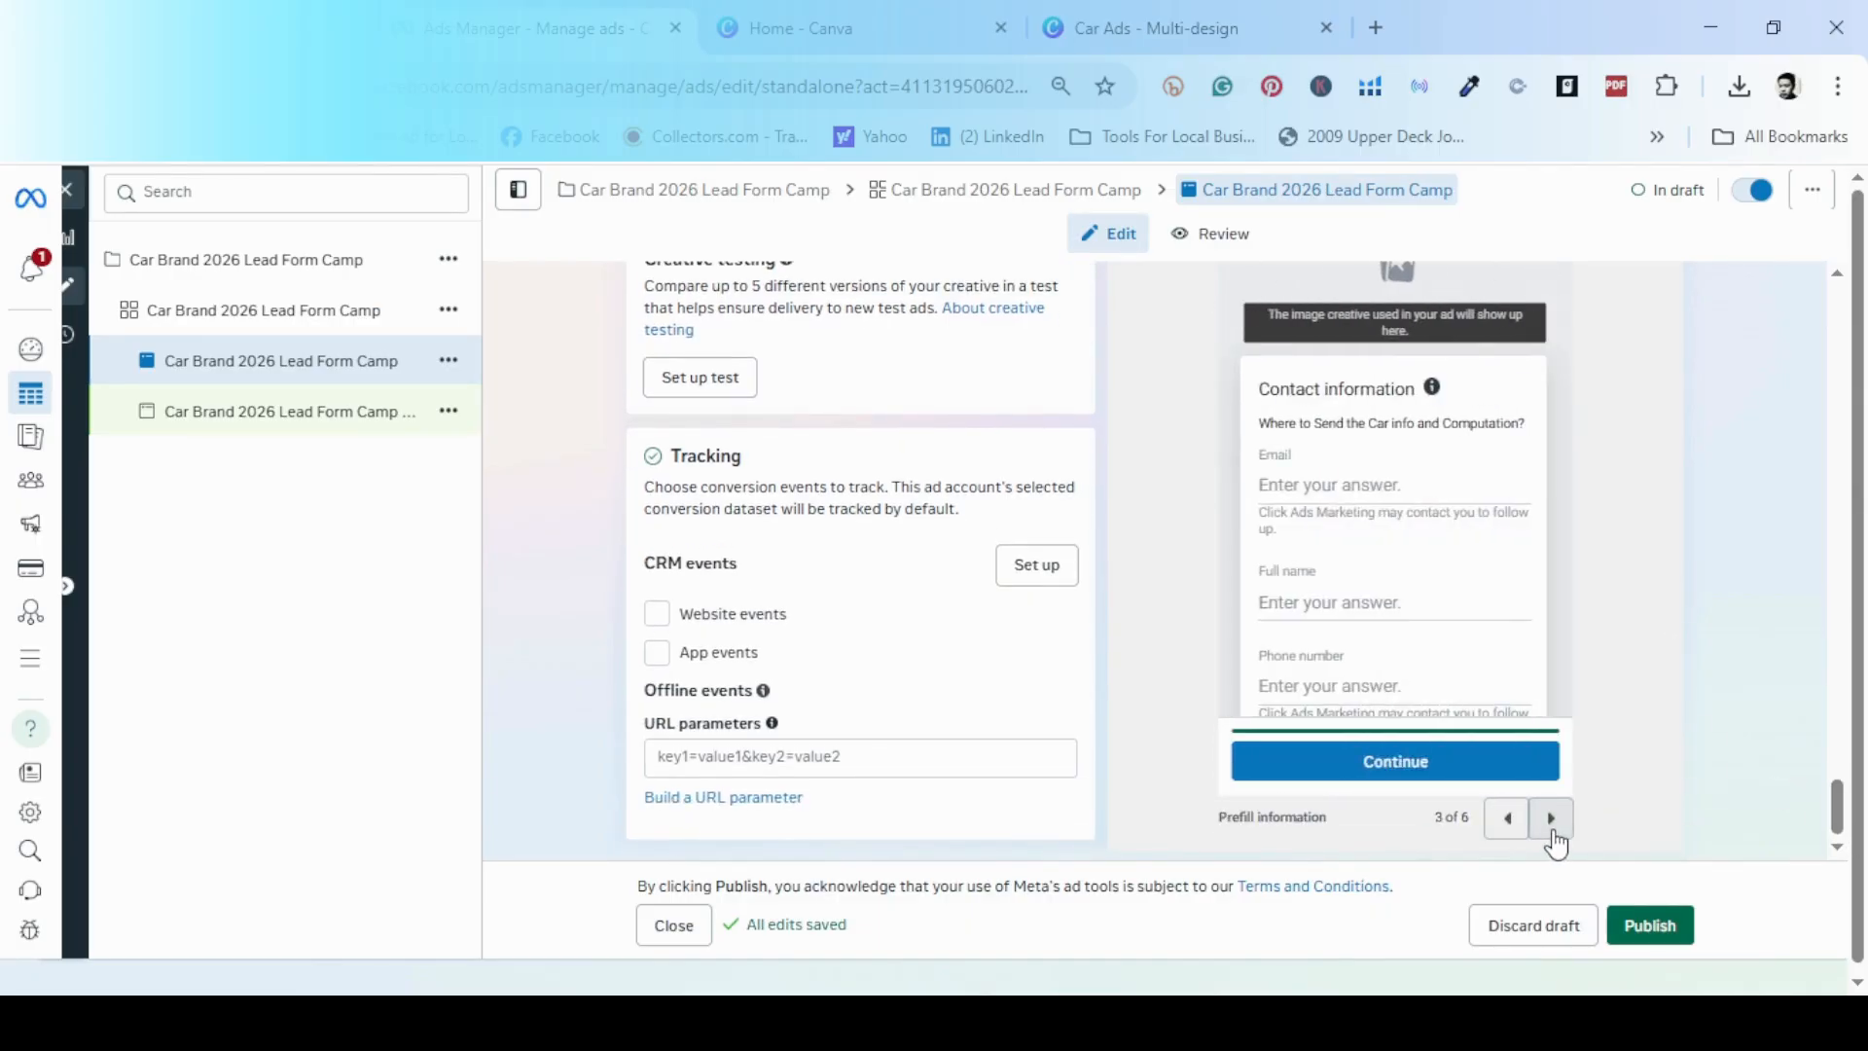
click(1553, 832)
click(1553, 832)
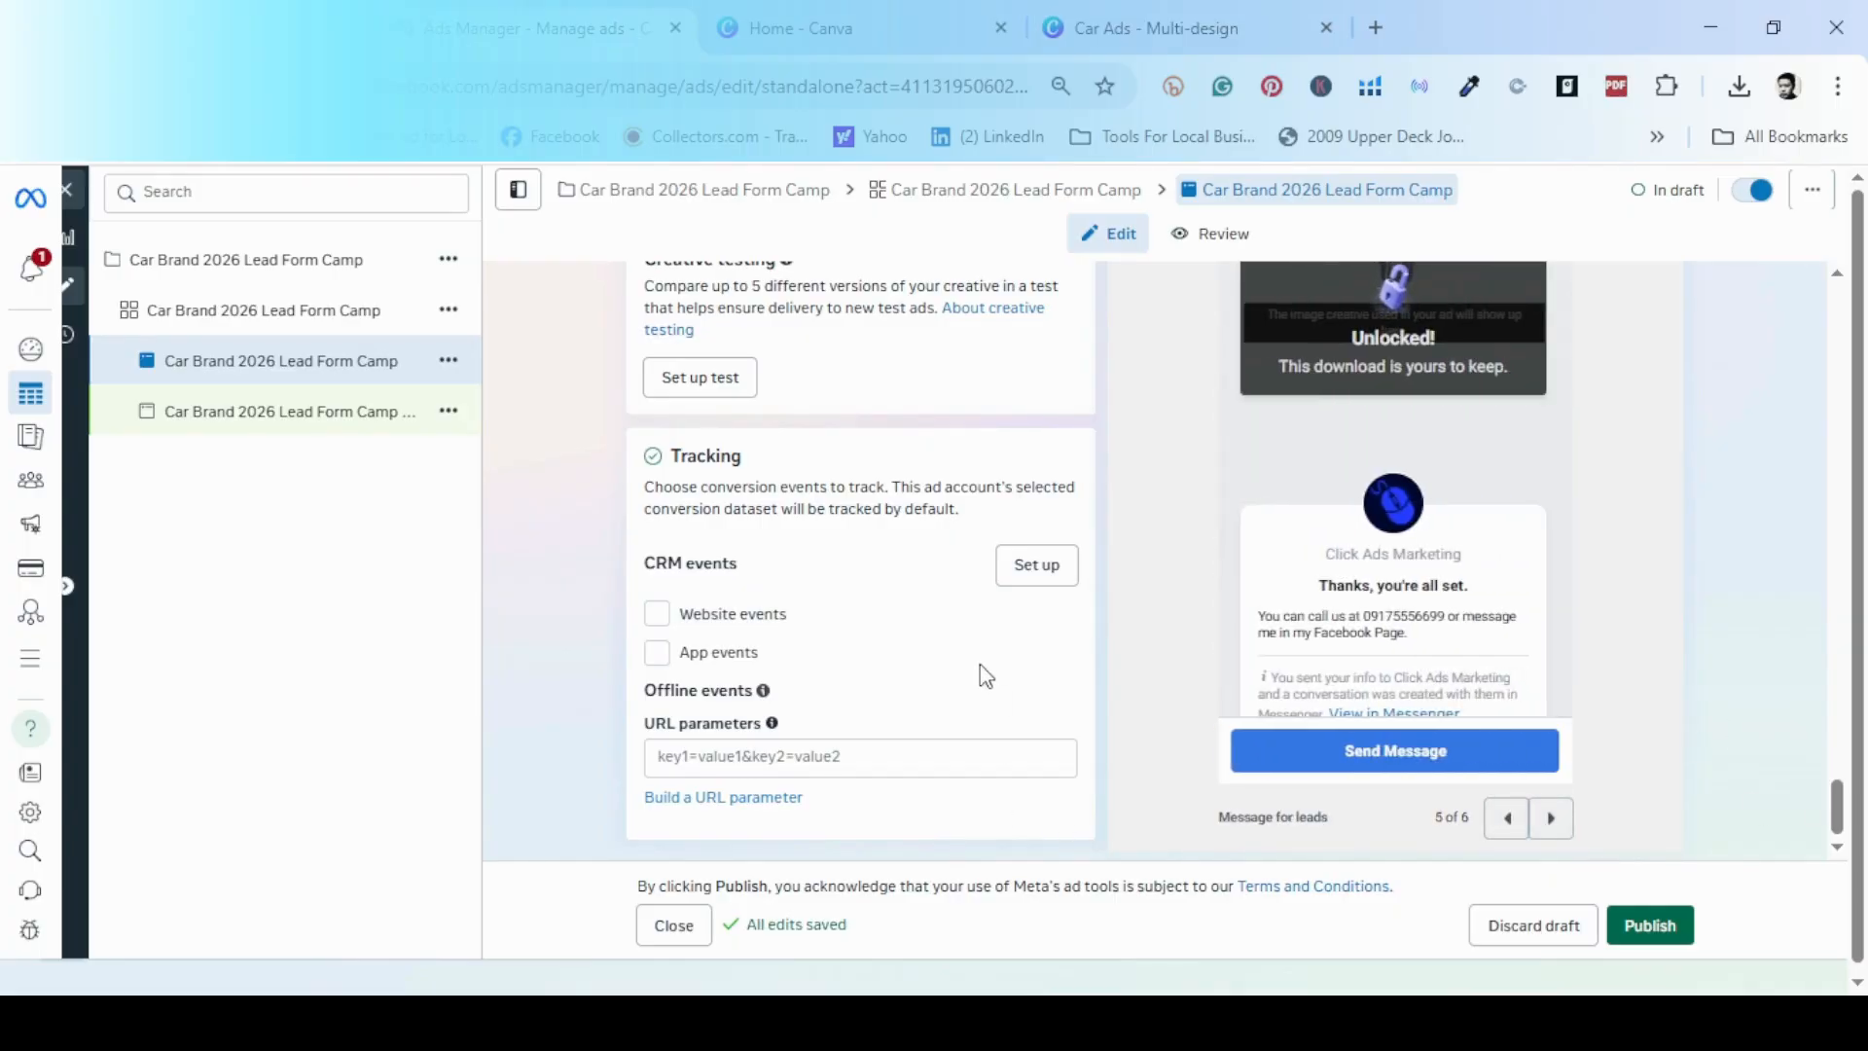
- Recheck the ad's settings from the text options up to the ad name, keeping Create ad as the ad setup
scroll(981, 667, up, 5)
scroll(983, 671, up, 5)
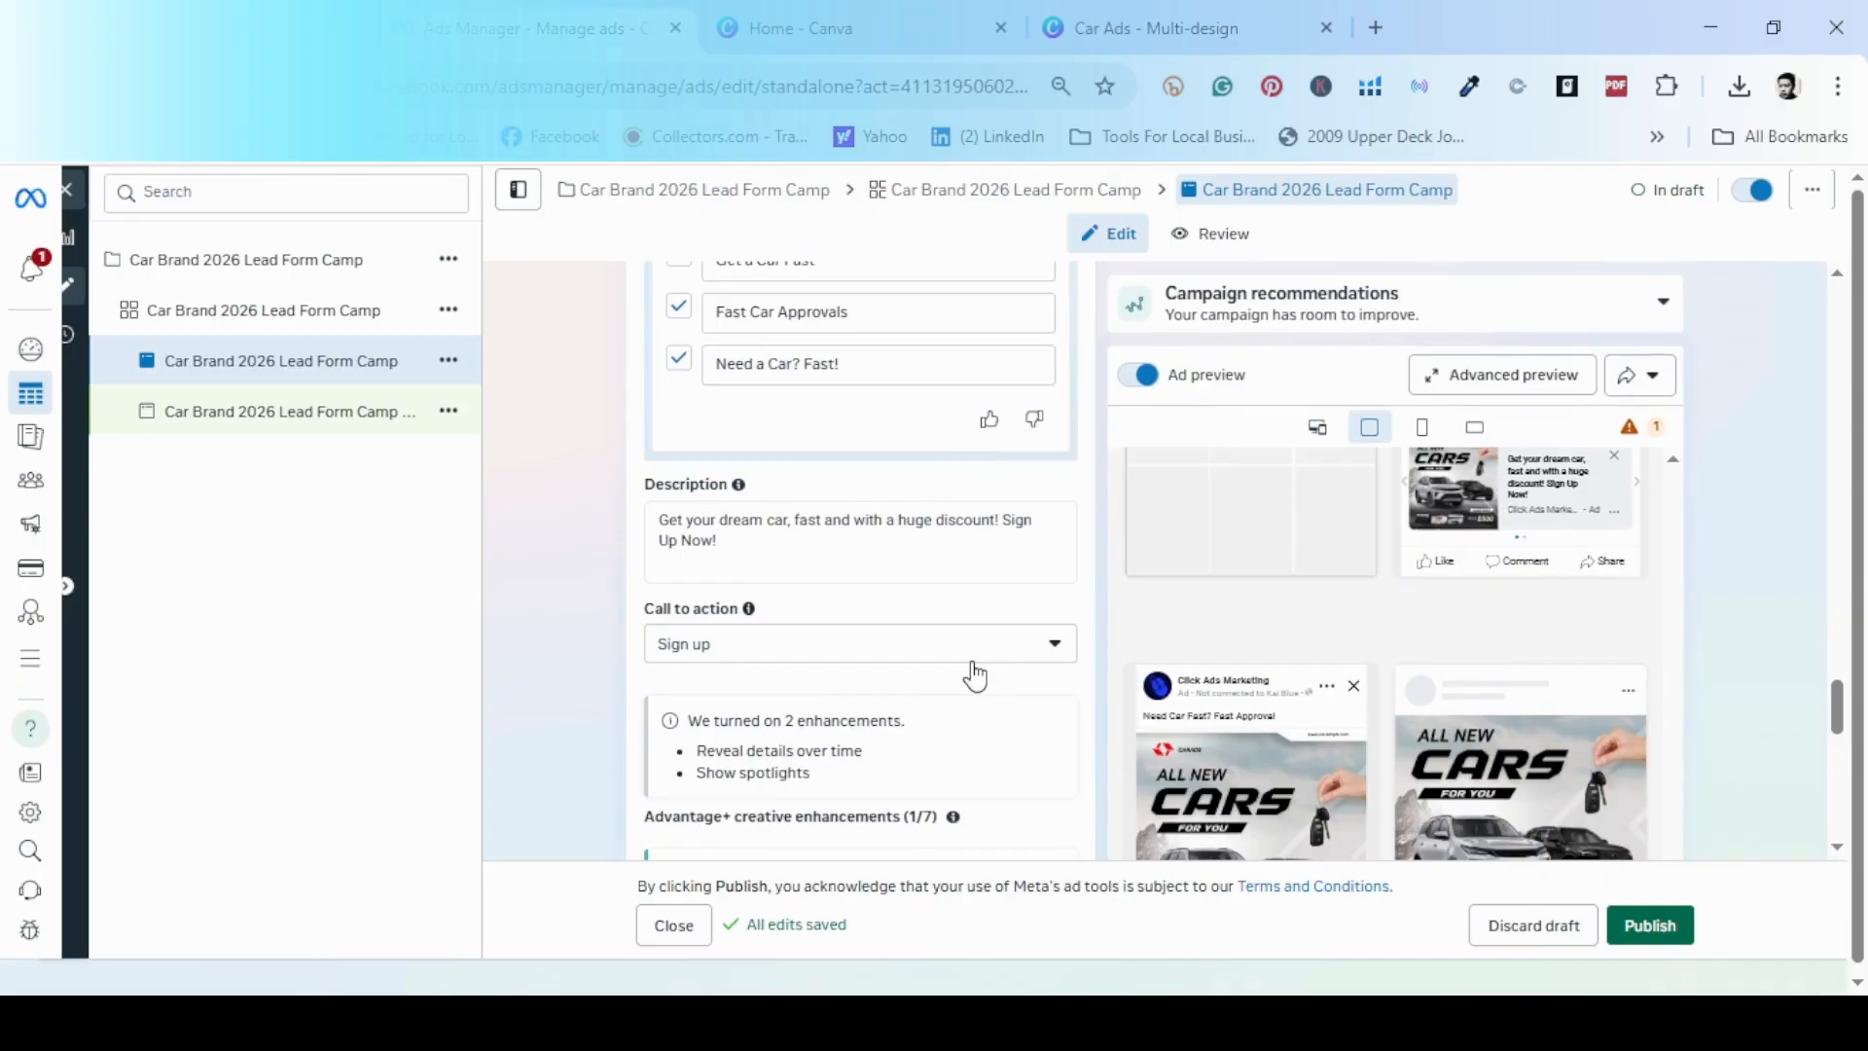
scroll(973, 675, up, 8)
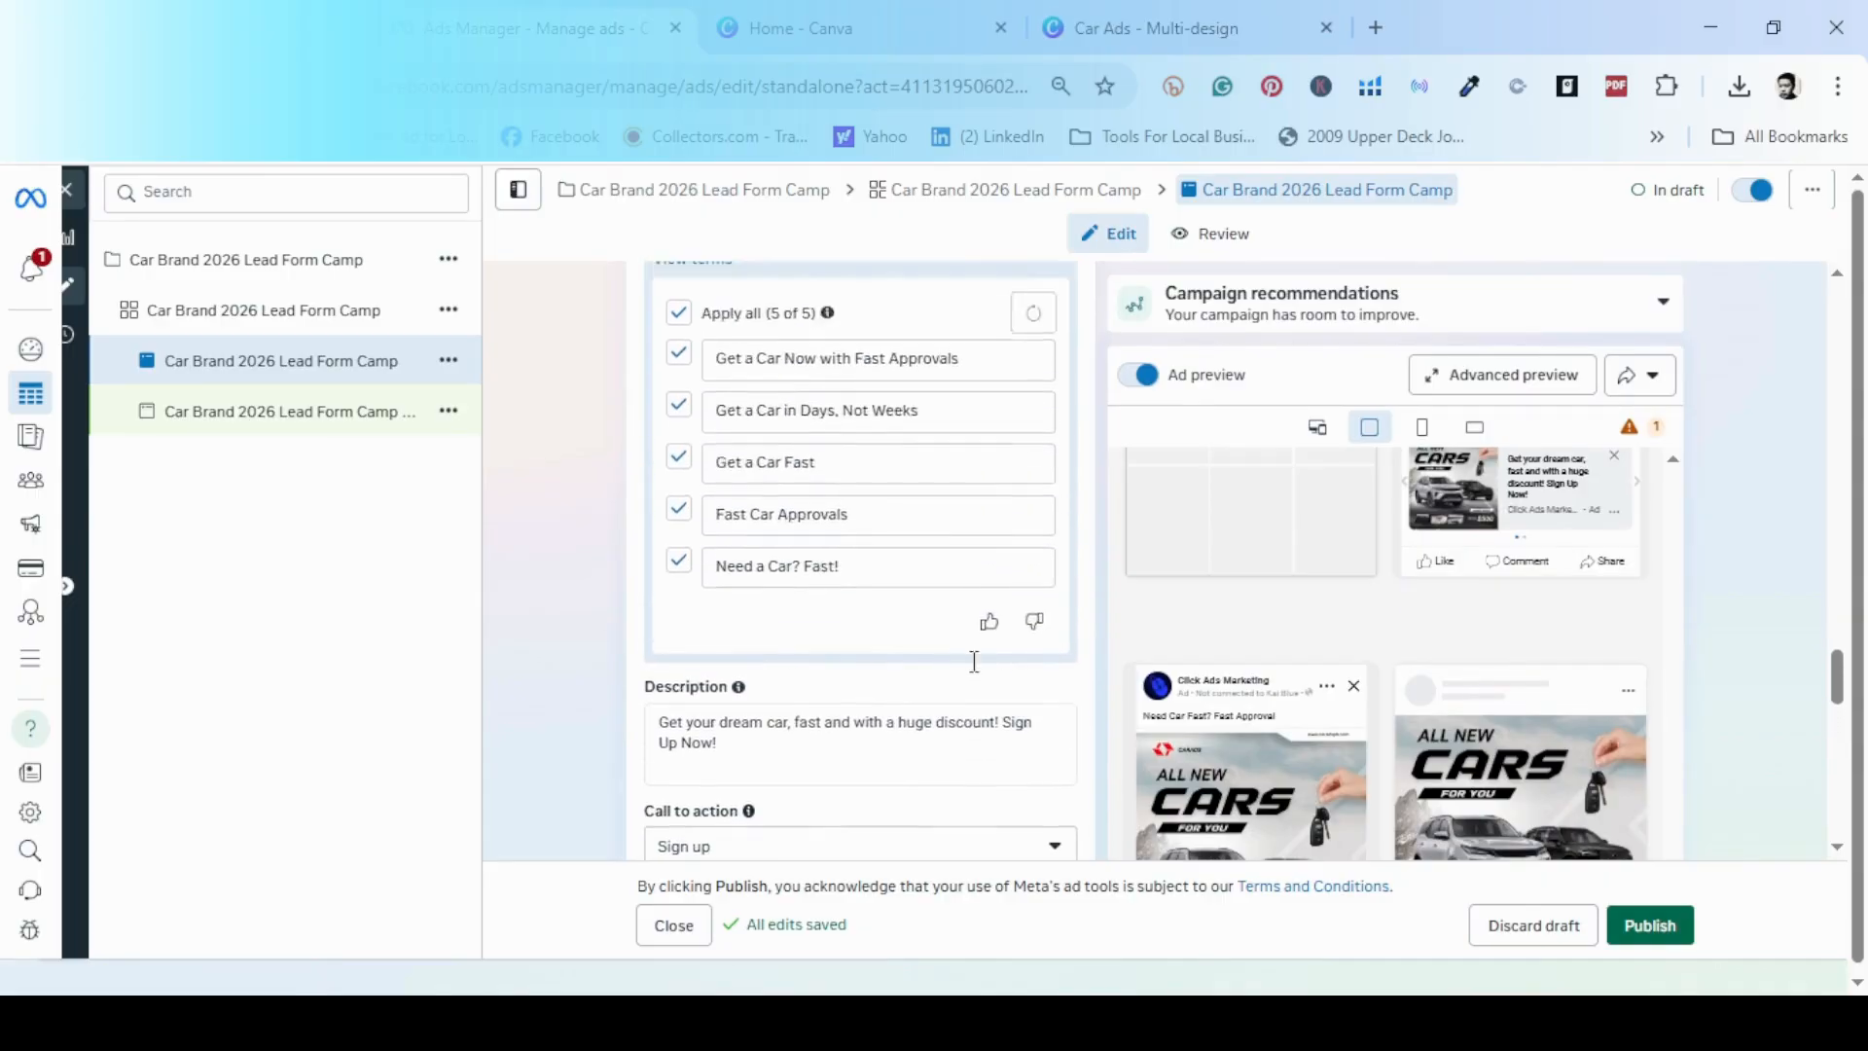
scroll(973, 672, up, 10)
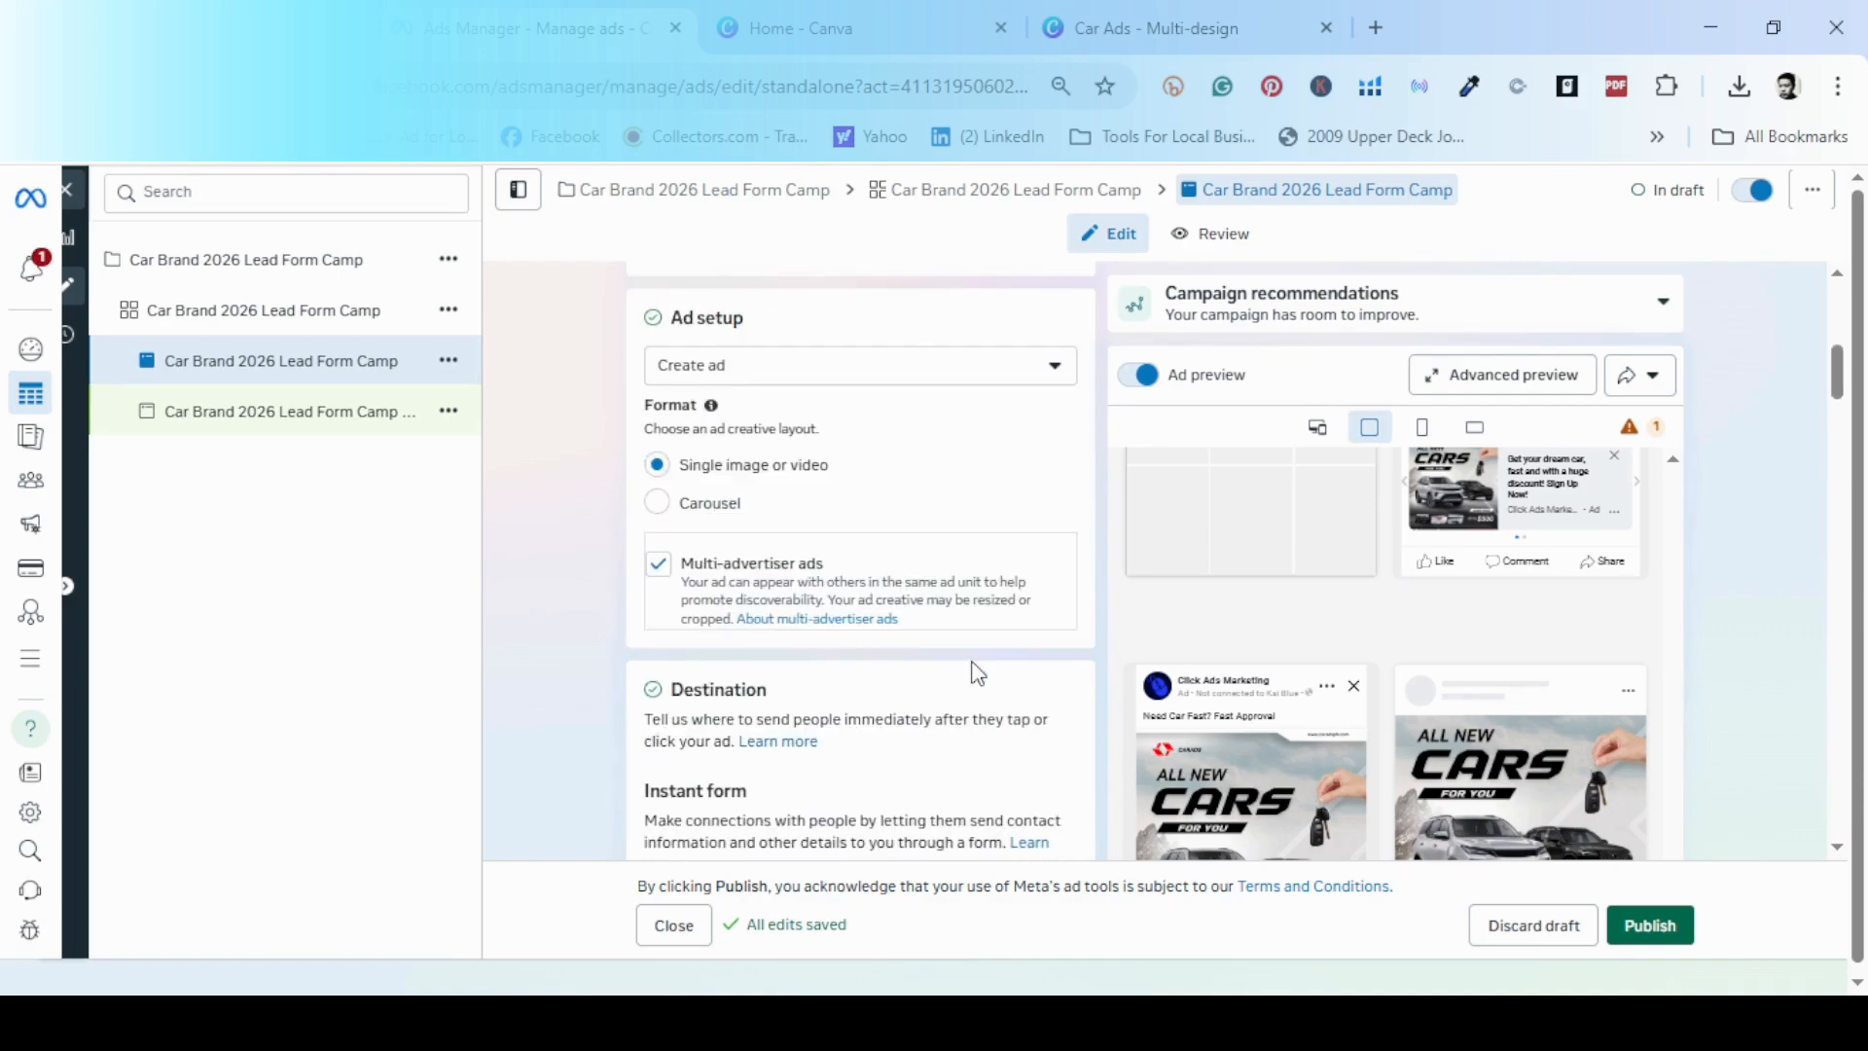
scroll(977, 673, up, 2)
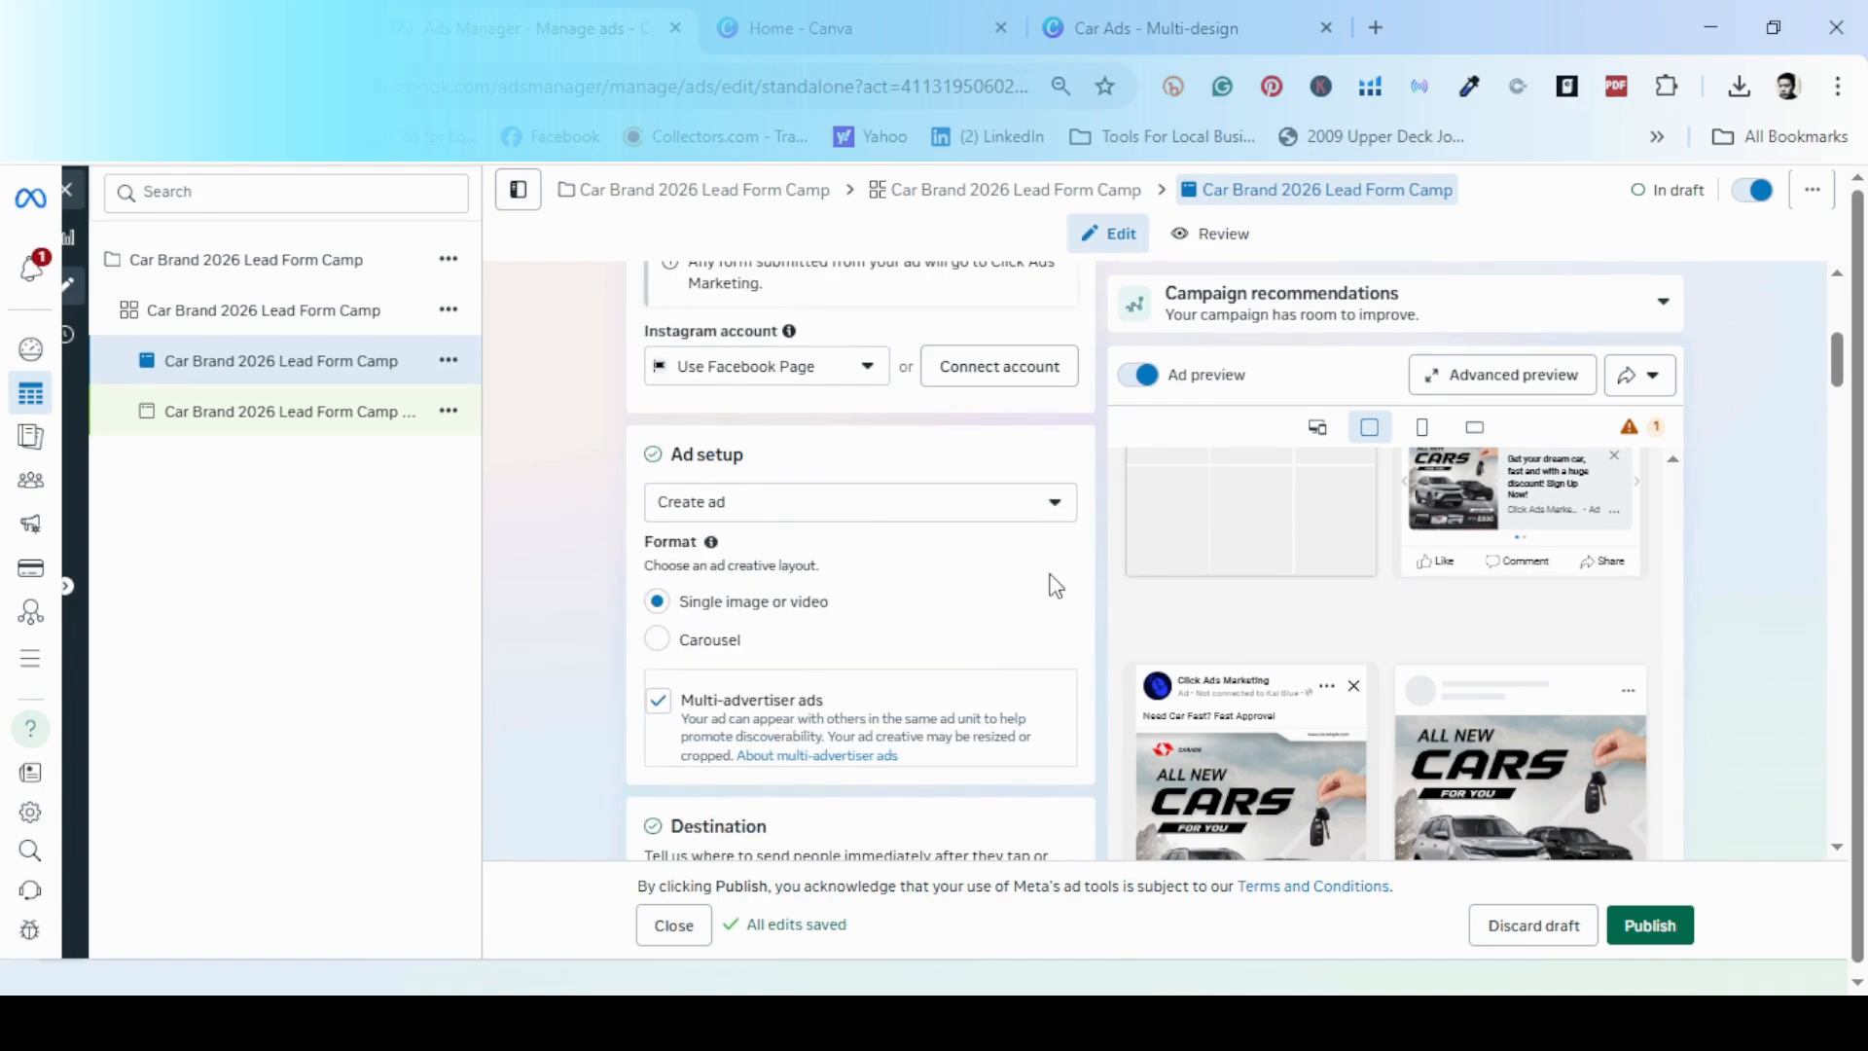
click(1055, 504)
click(907, 558)
scroll(990, 634, up, 5)
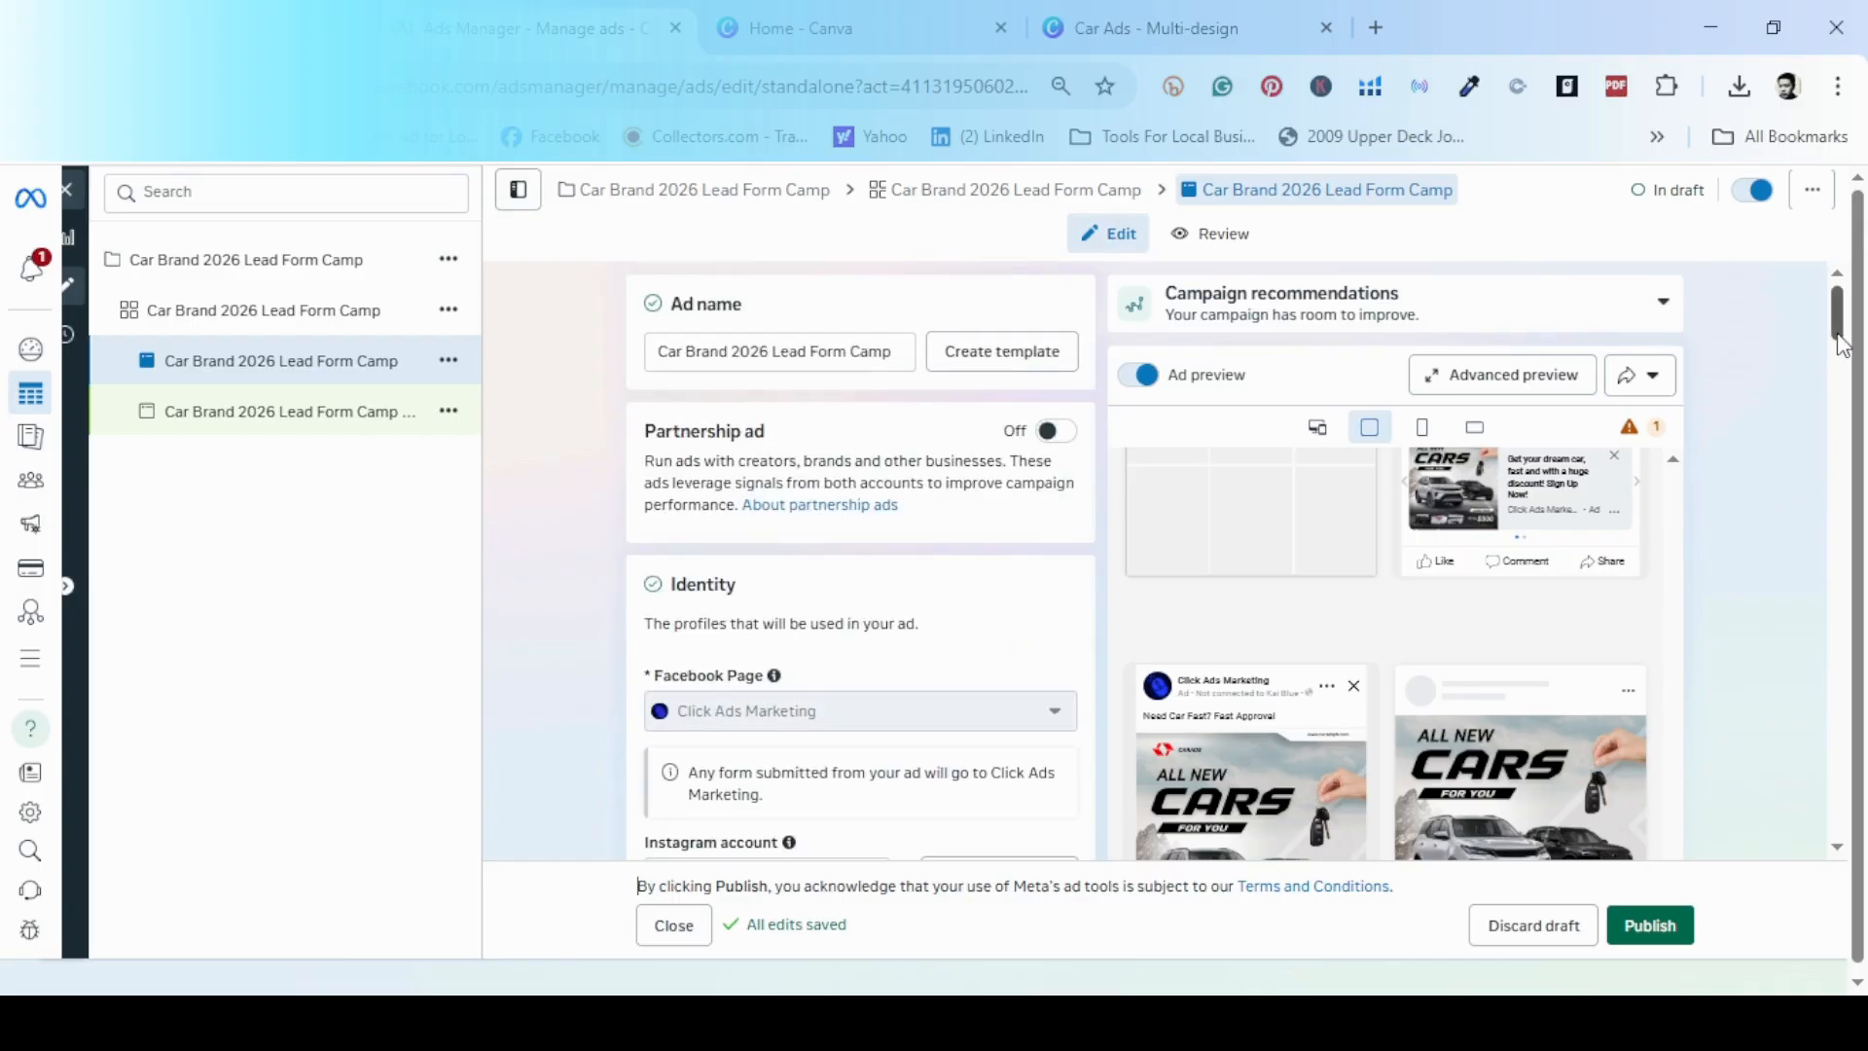
- Examine how the ad appears on the Facebook and Instagram placements in the advanced preview
scroll(1339, 664, down, 10)
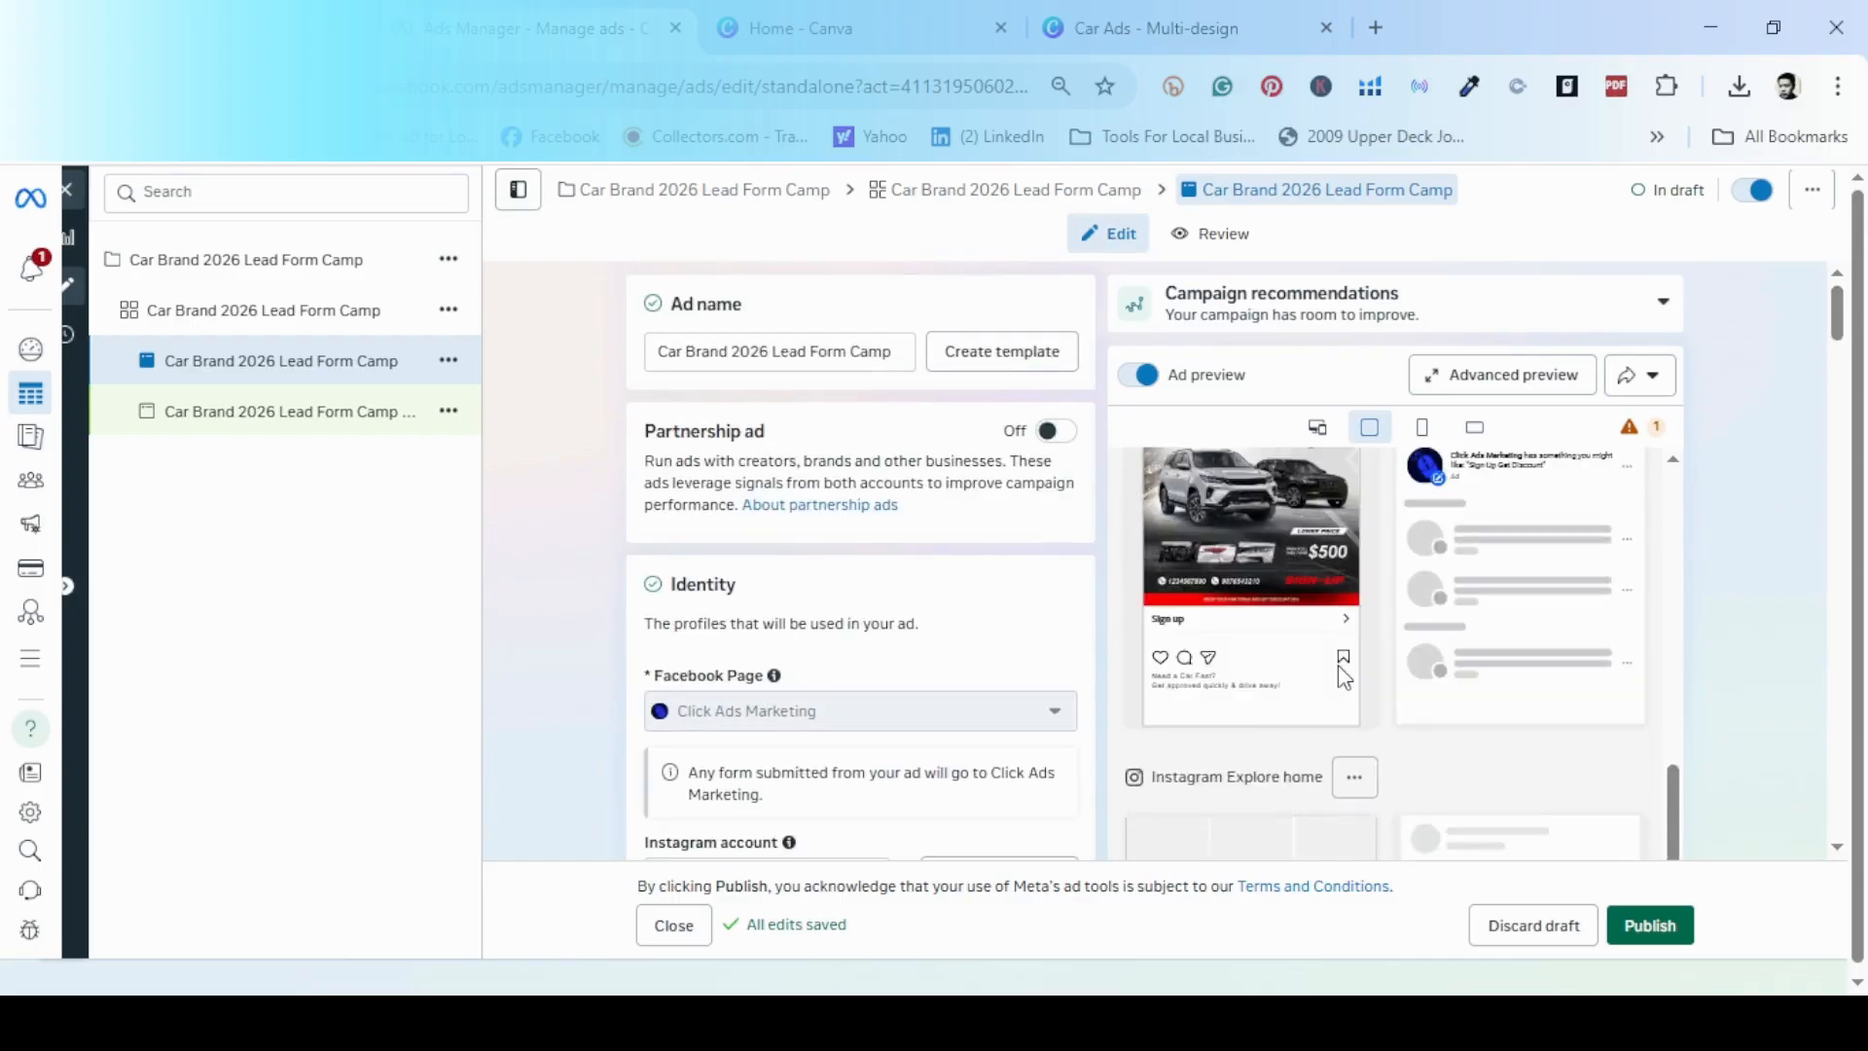
scroll(1339, 671, up, 4)
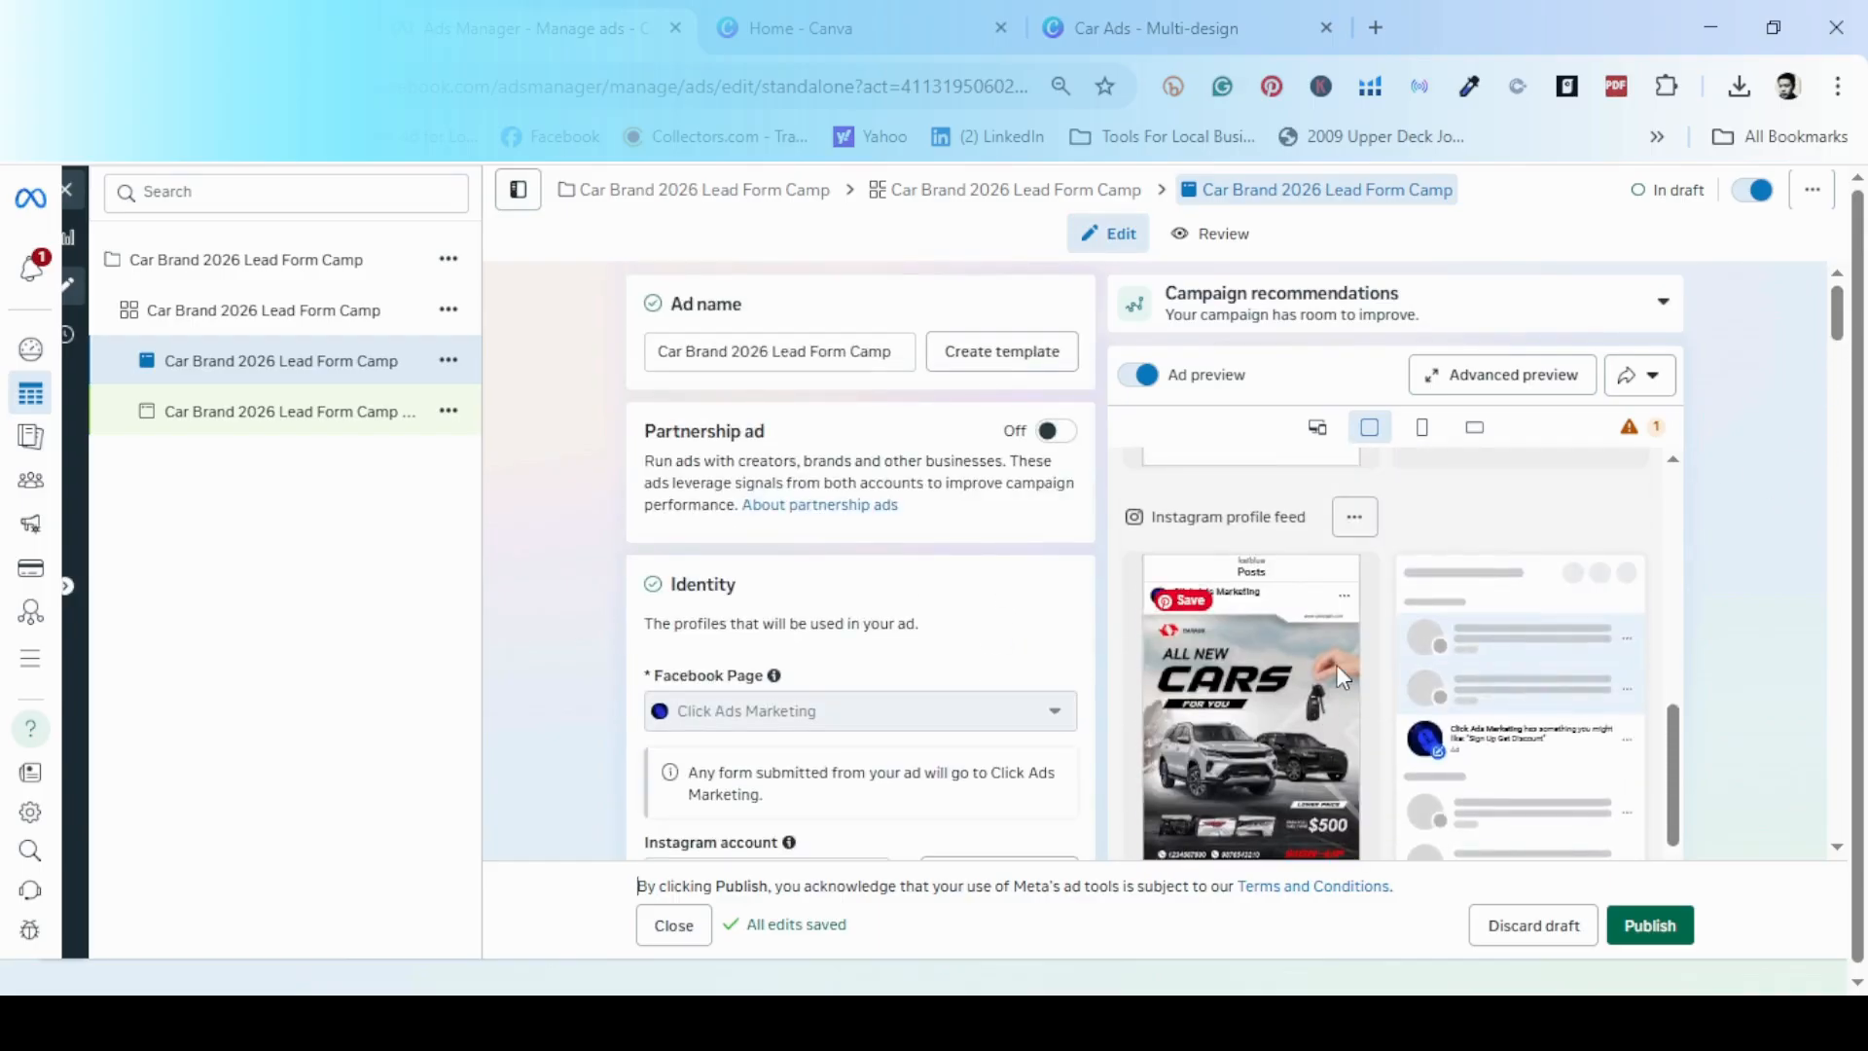
click(1514, 390)
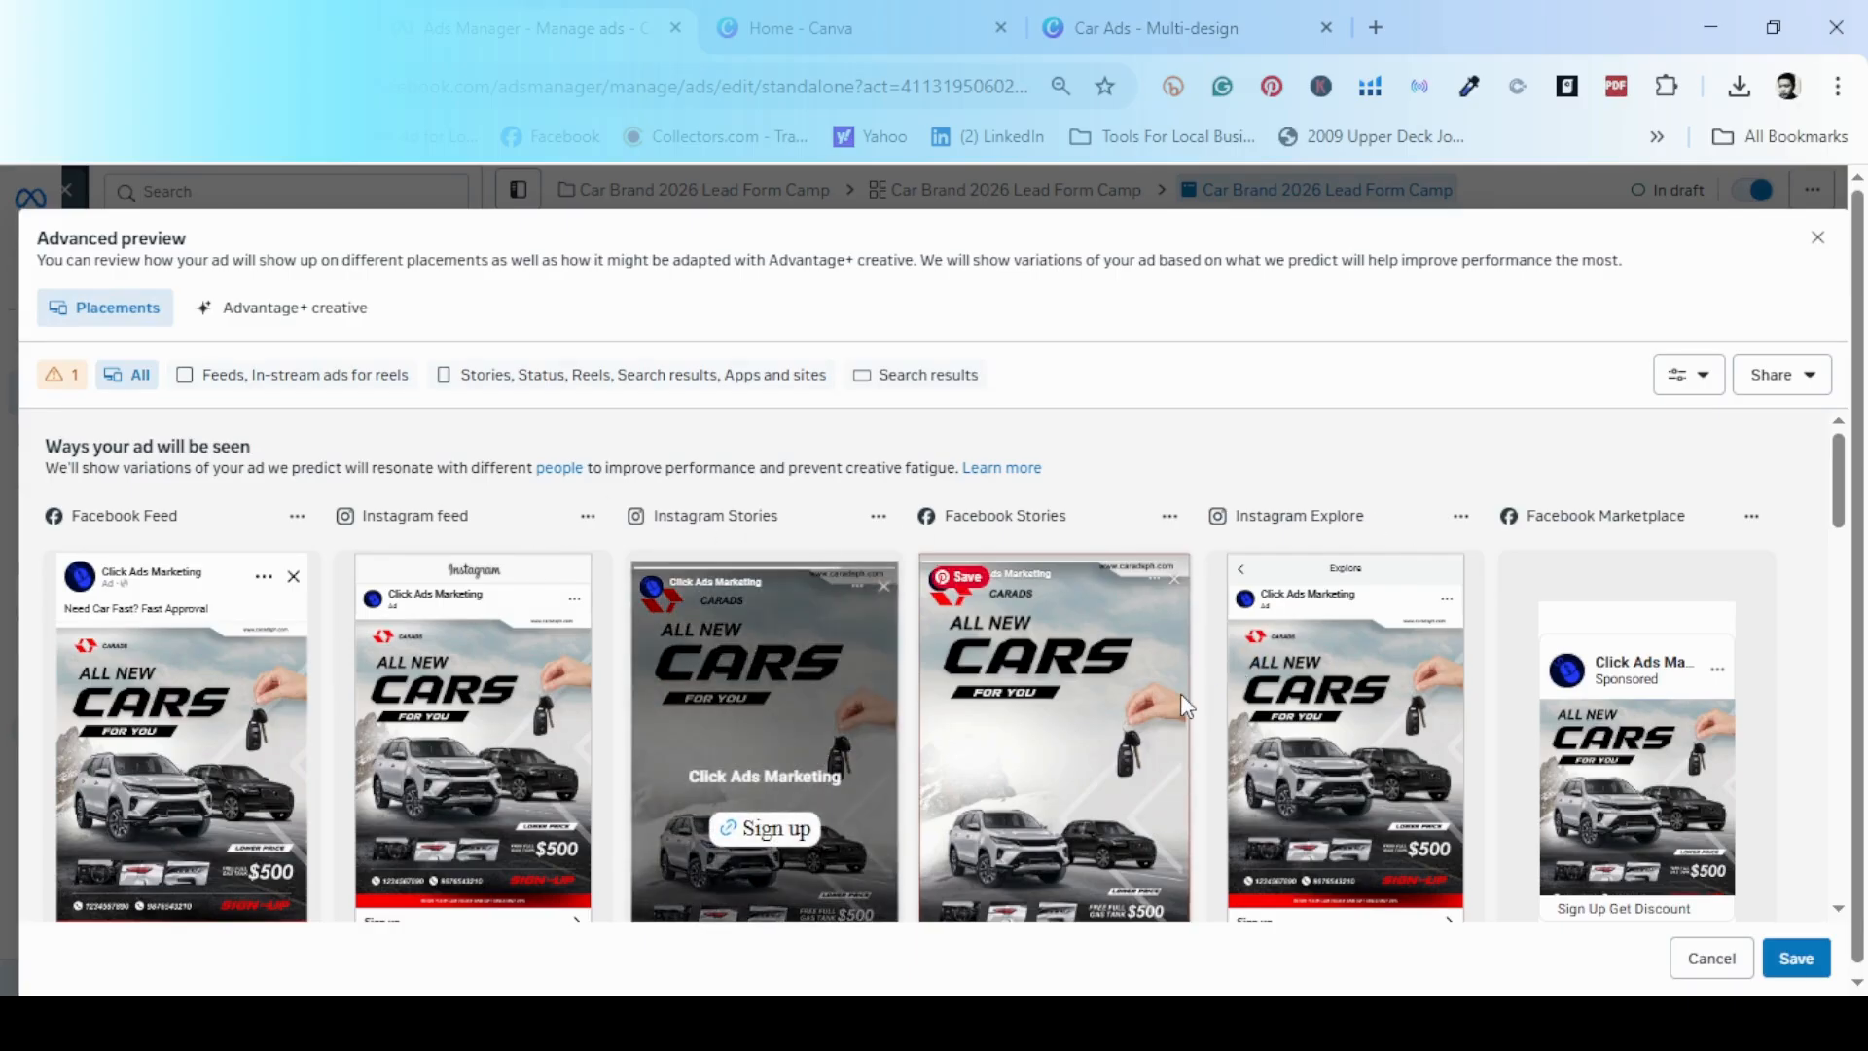
scroll(1183, 687, down, 2)
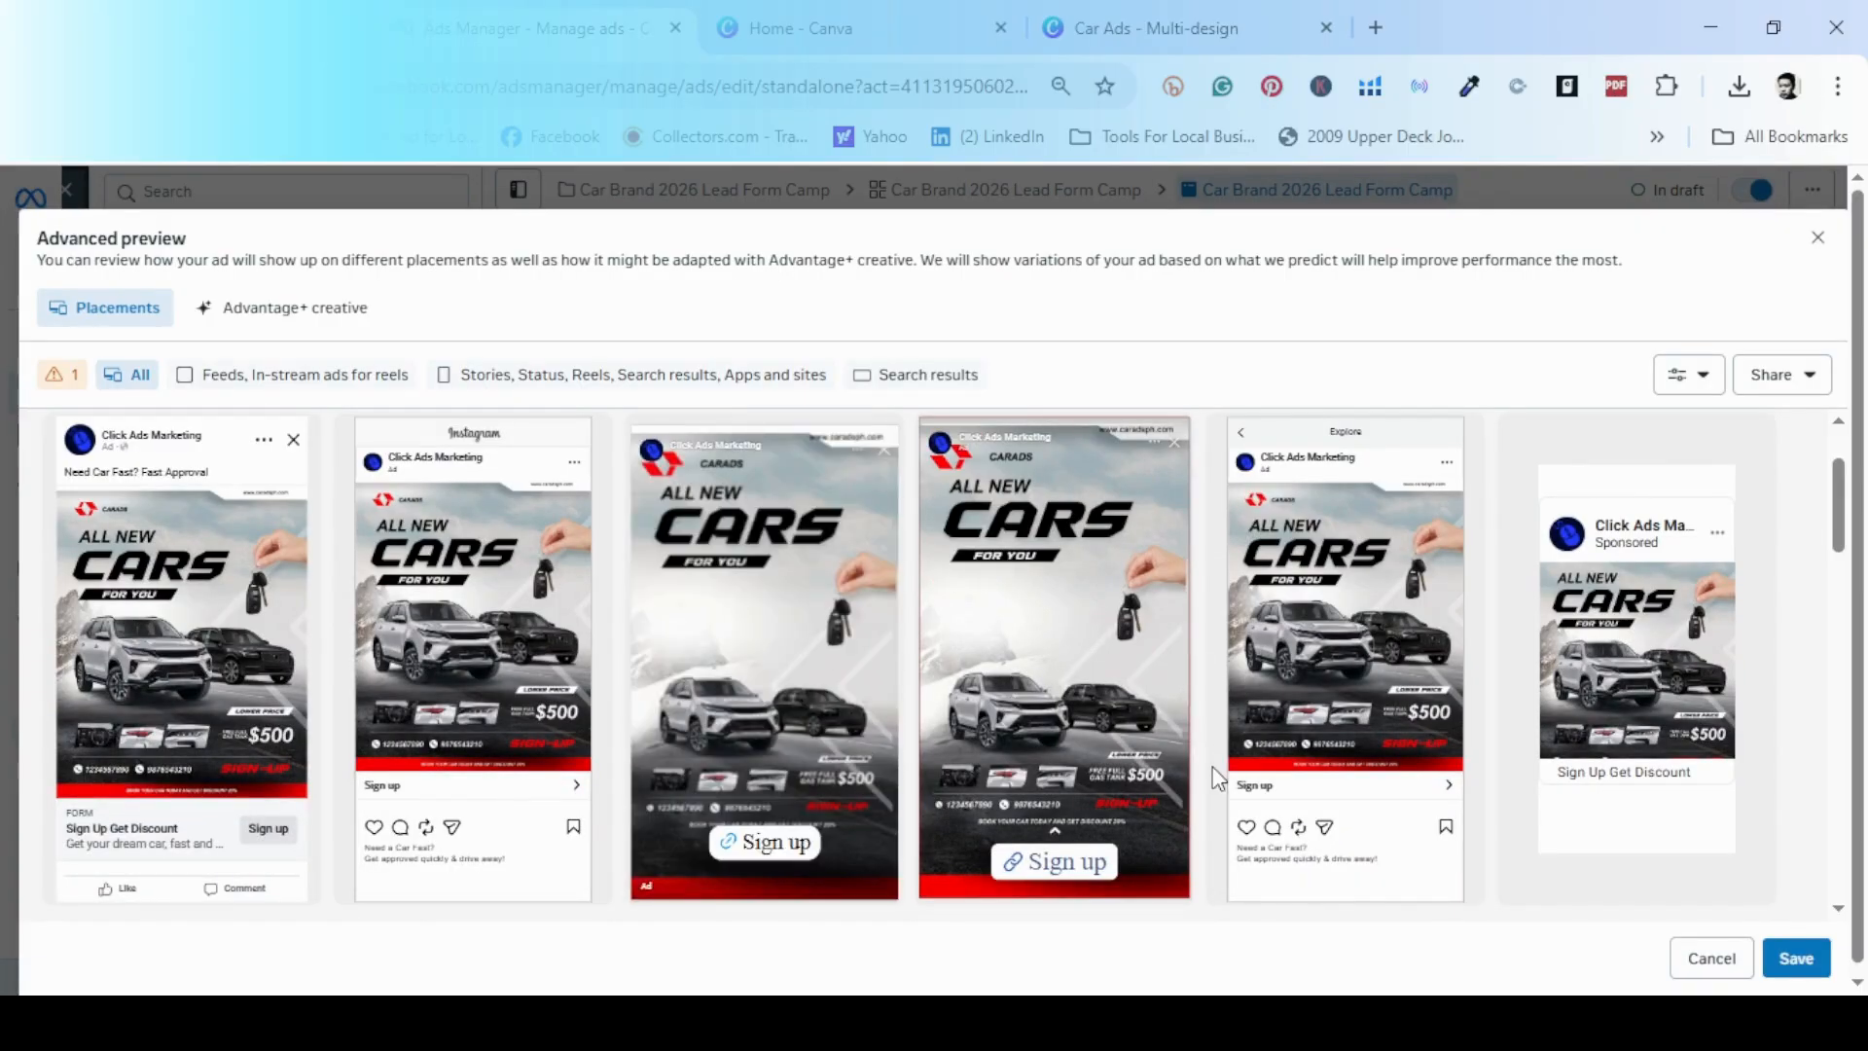
scroll(1197, 788, down, 4)
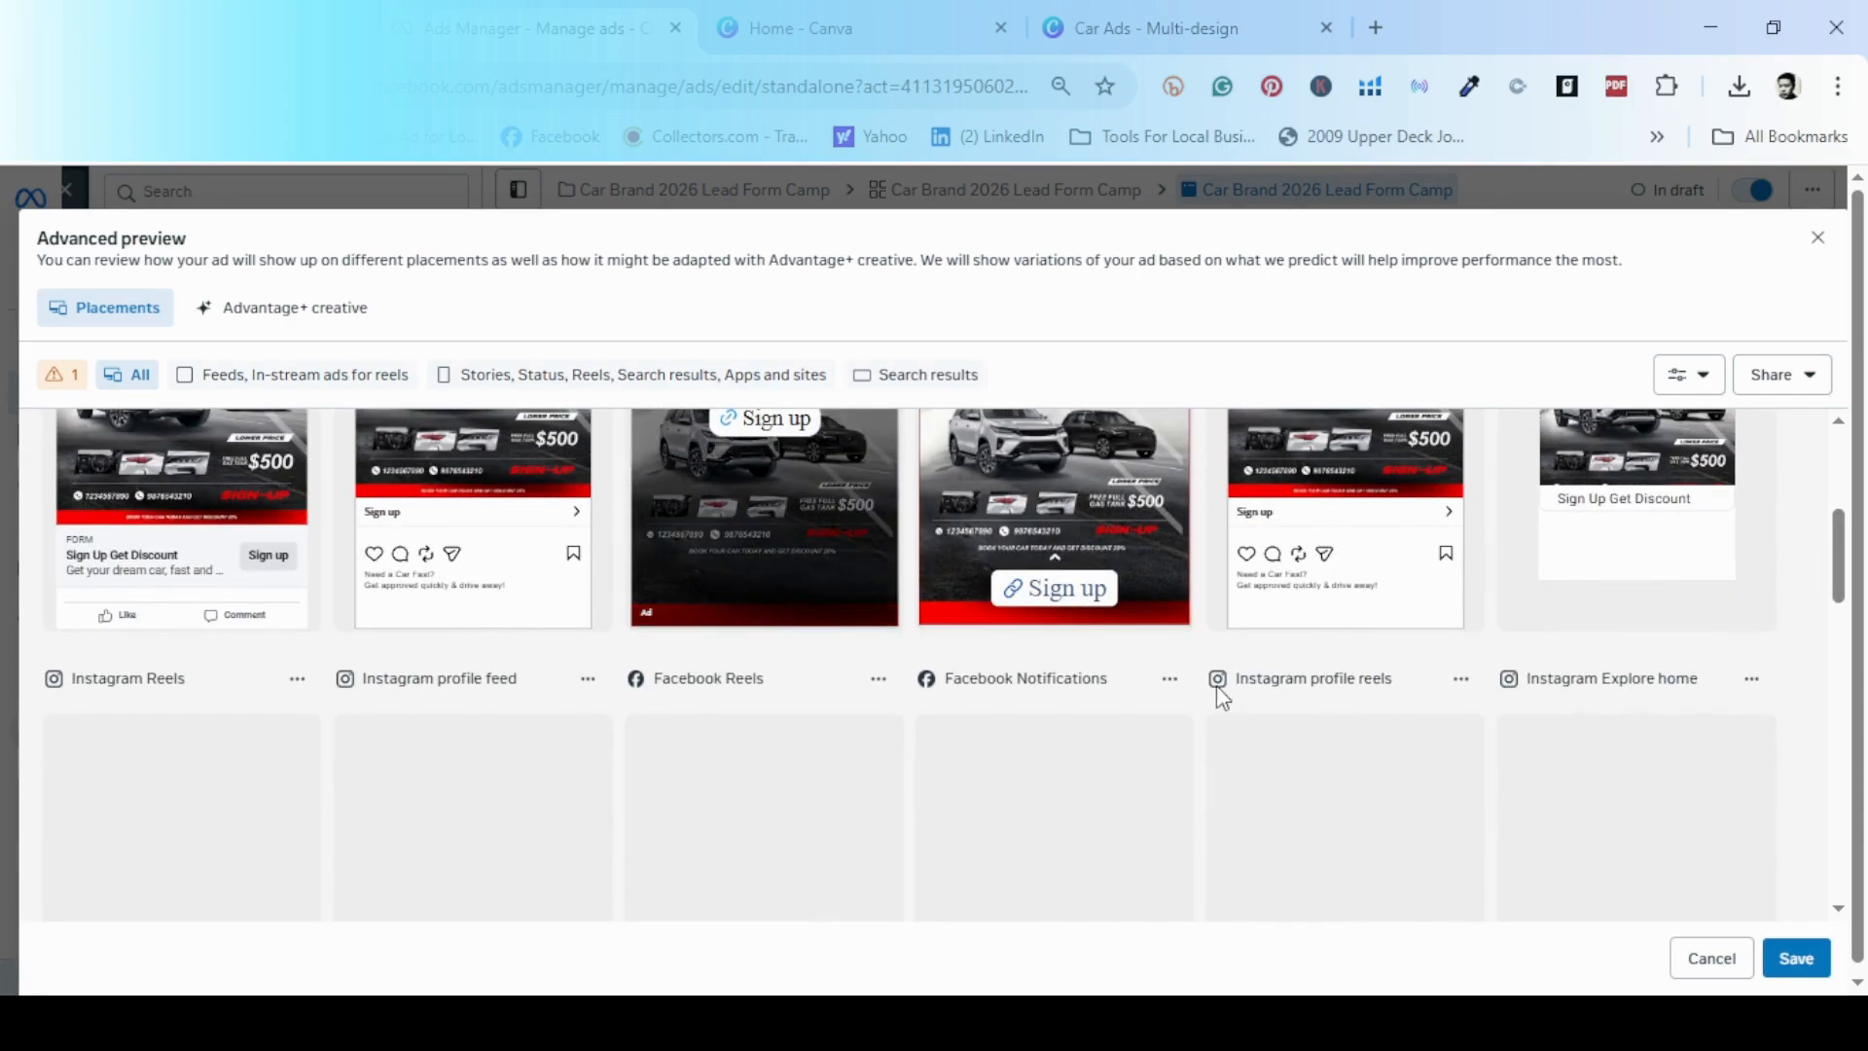
scroll(1217, 632, down, 2)
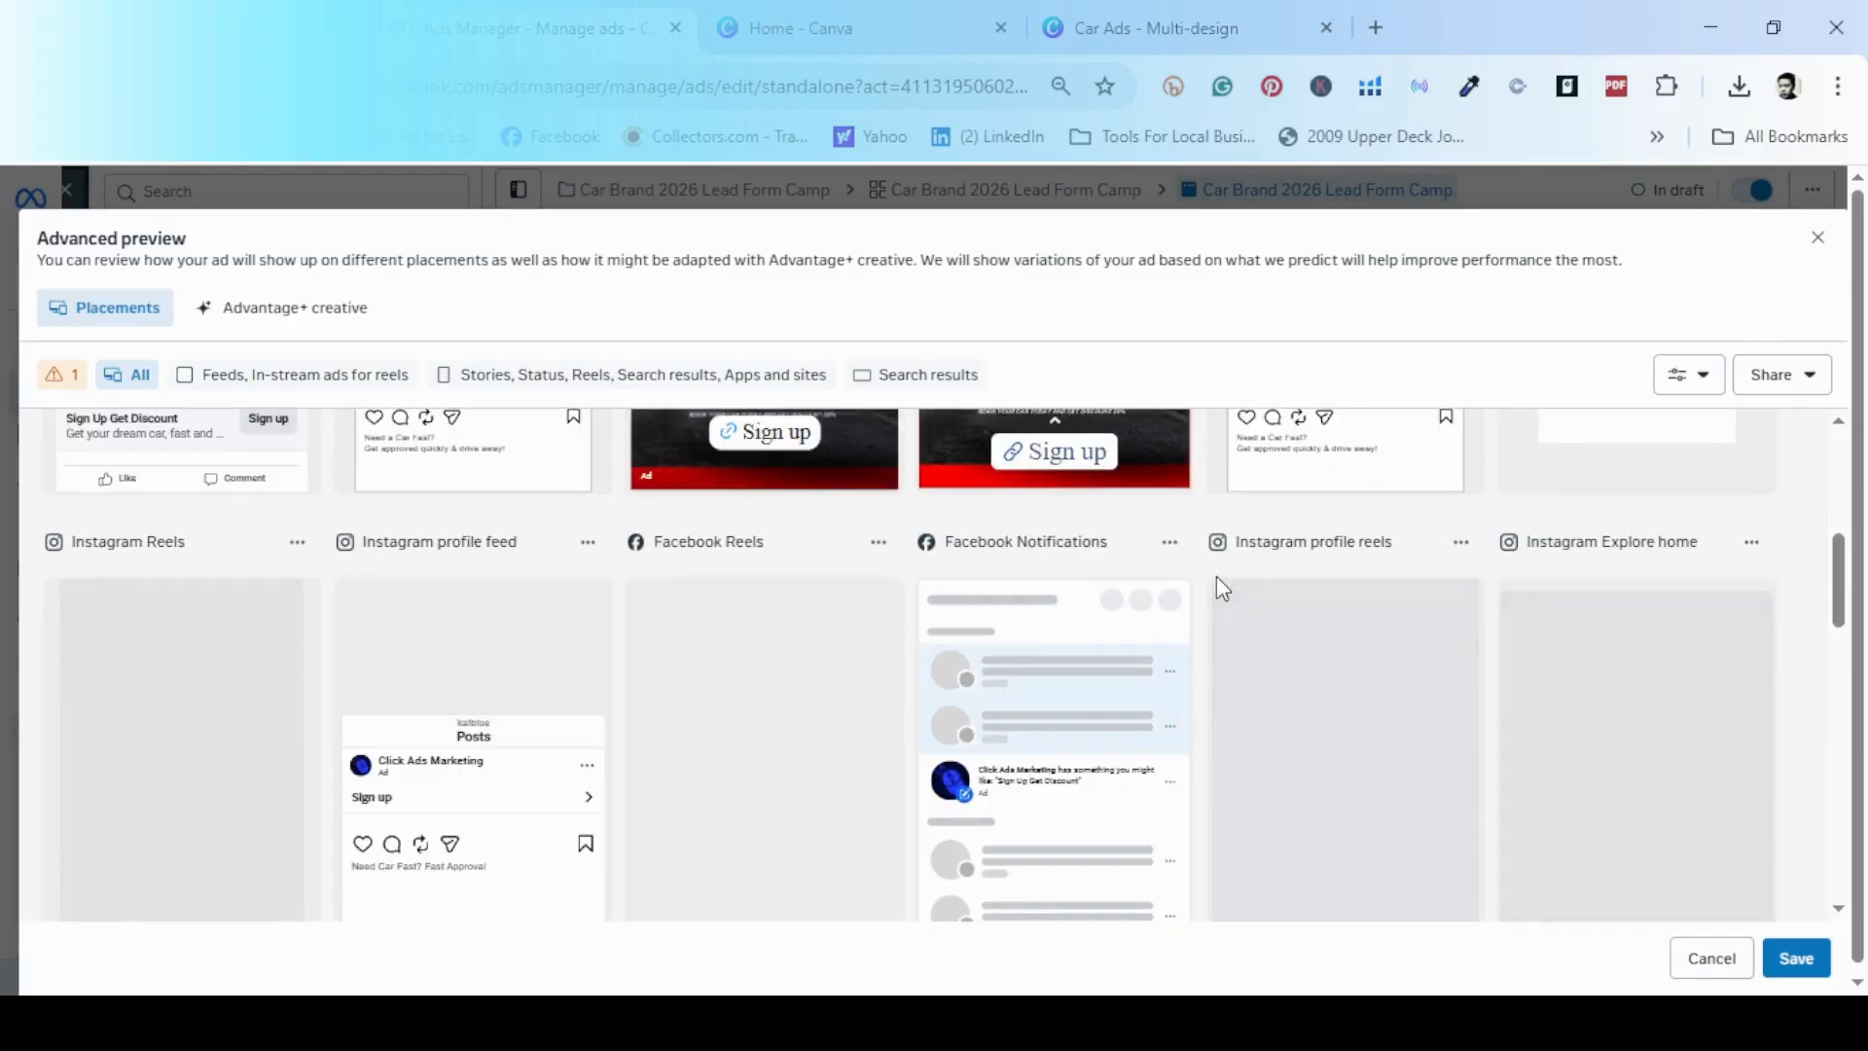
scroll(1216, 576, up, 6)
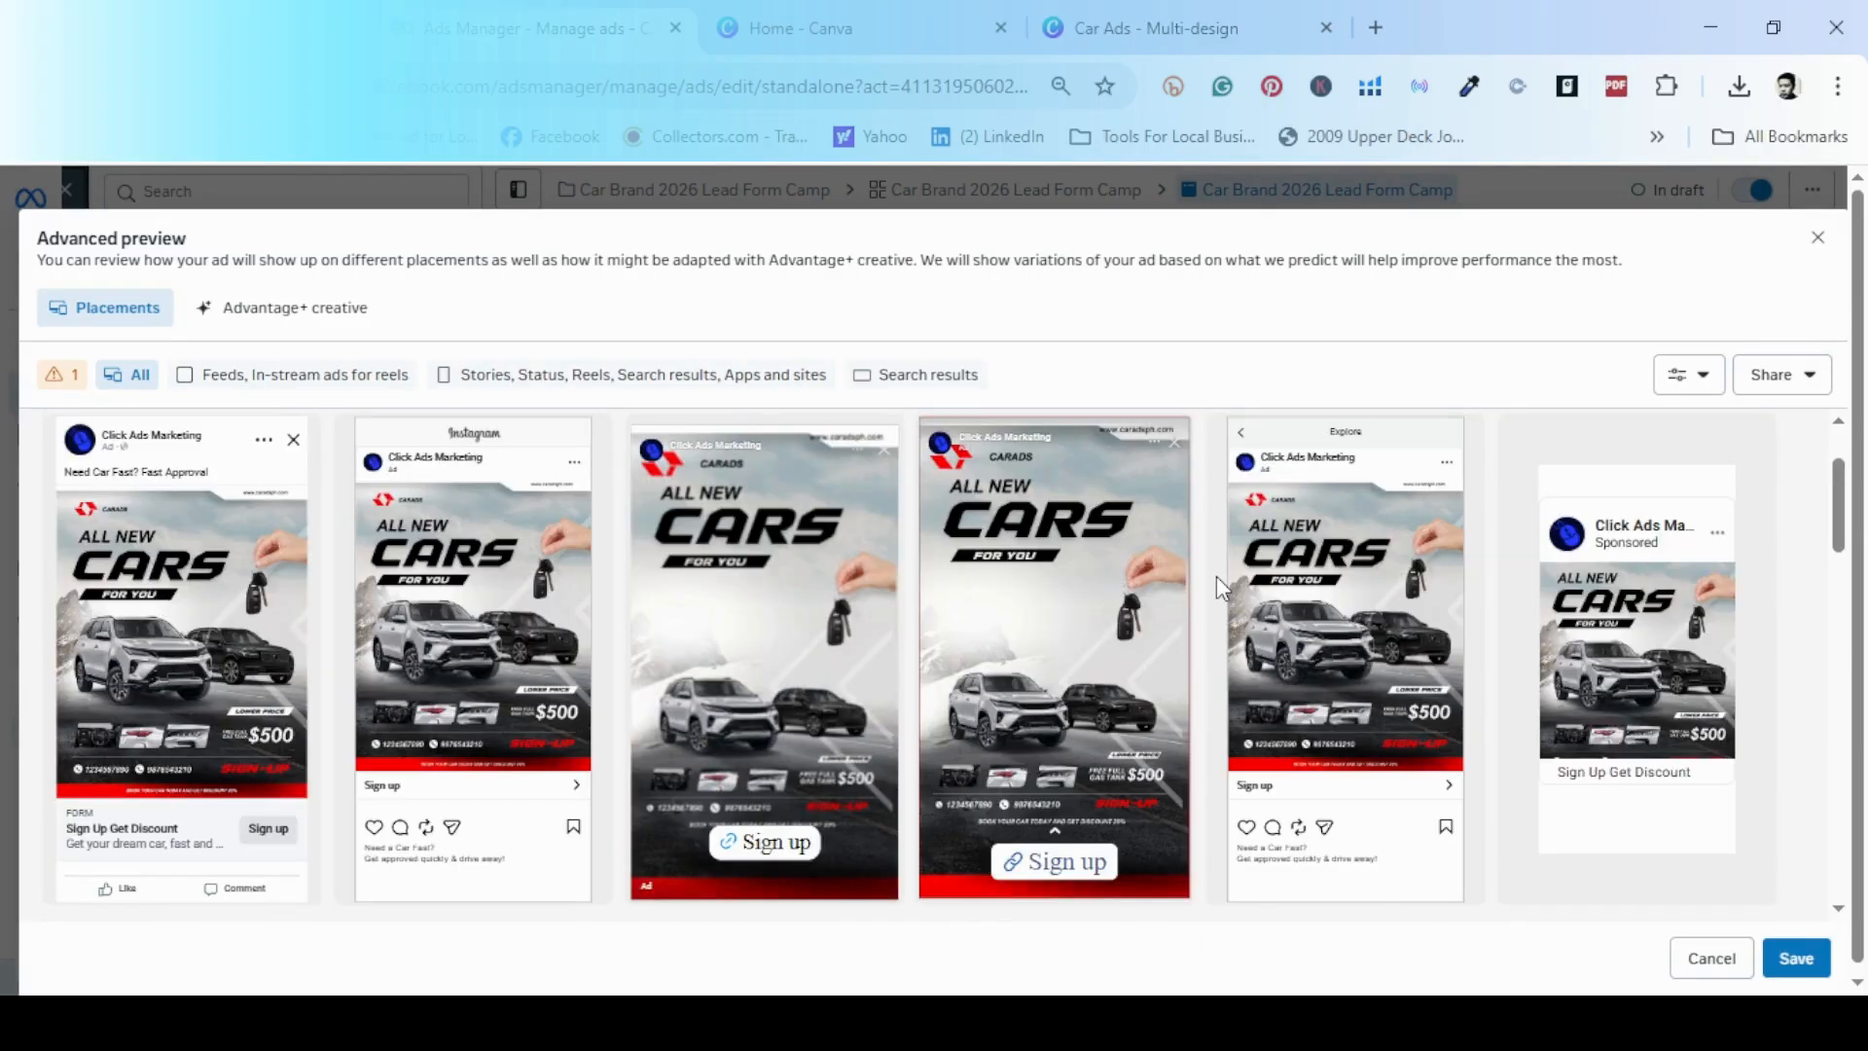
scroll(1216, 576, up, 2)
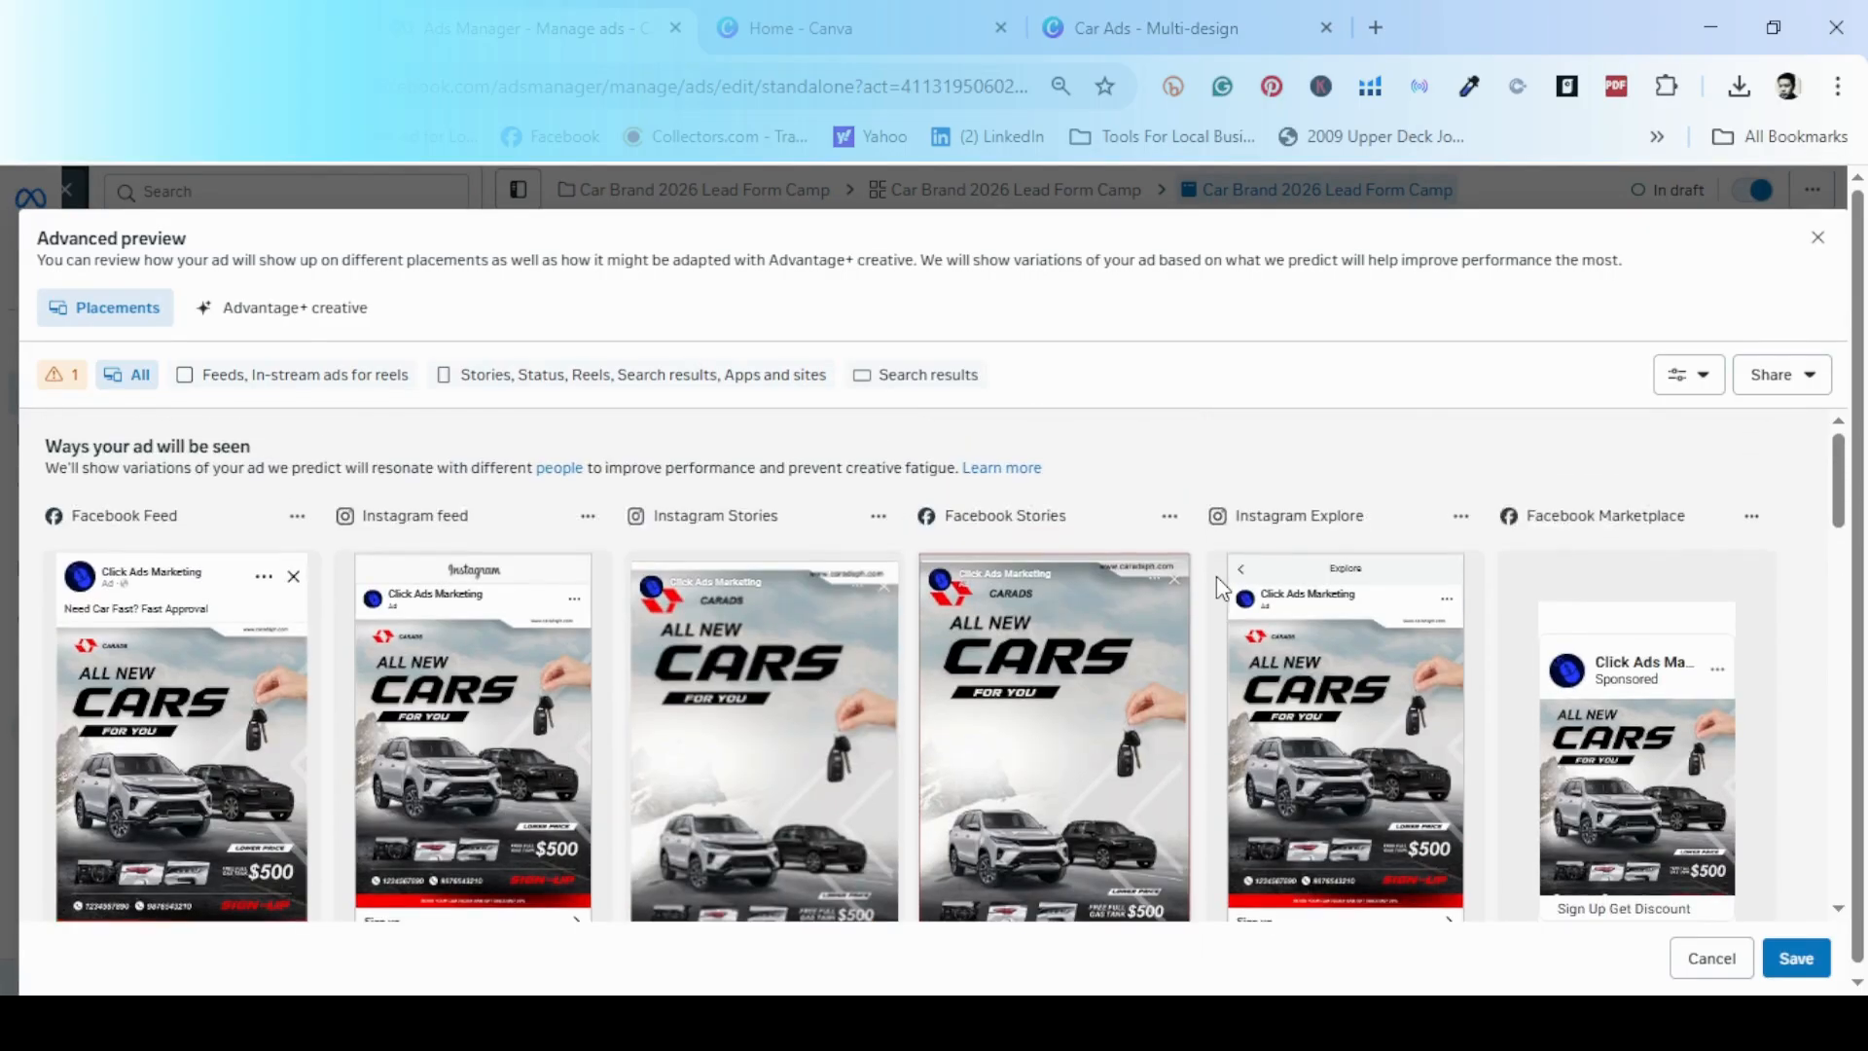
- Turn off Add music in the Advantage+ creative optimizations, check the remaining enhancements, and save the advanced preview changes
click(302, 307)
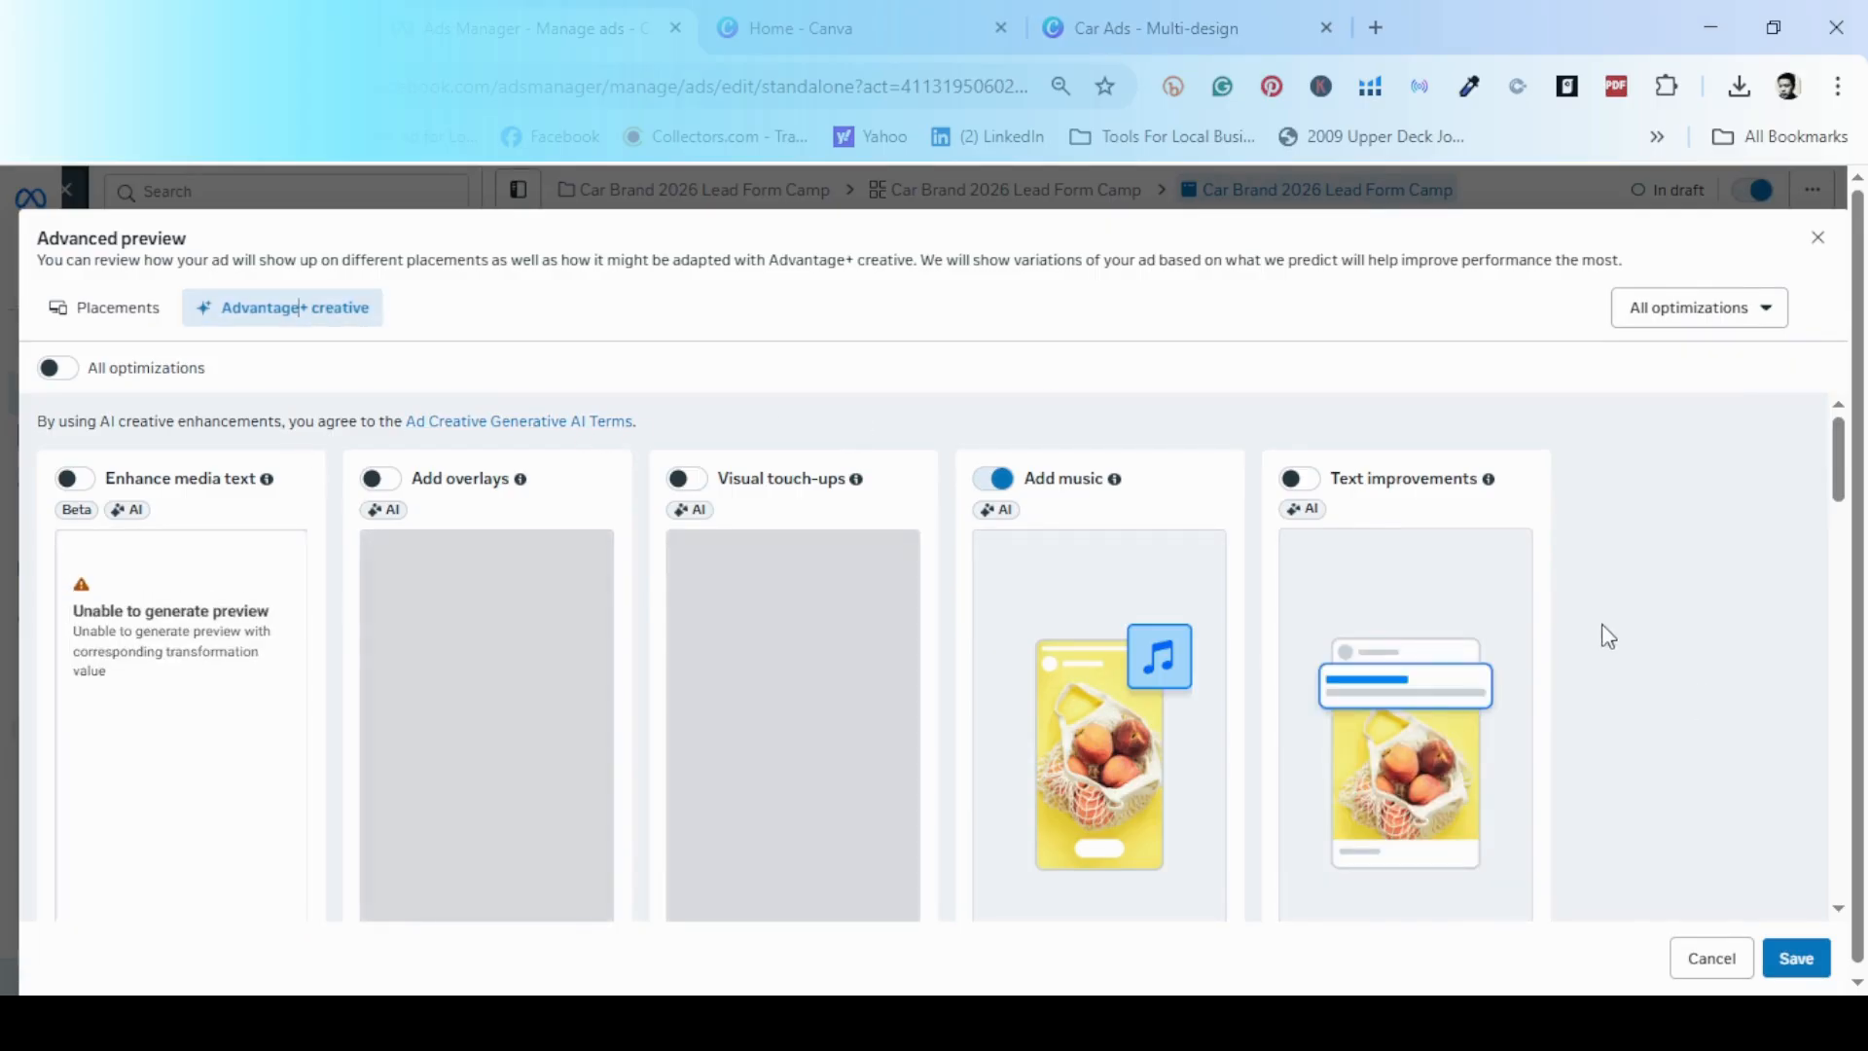
click(993, 485)
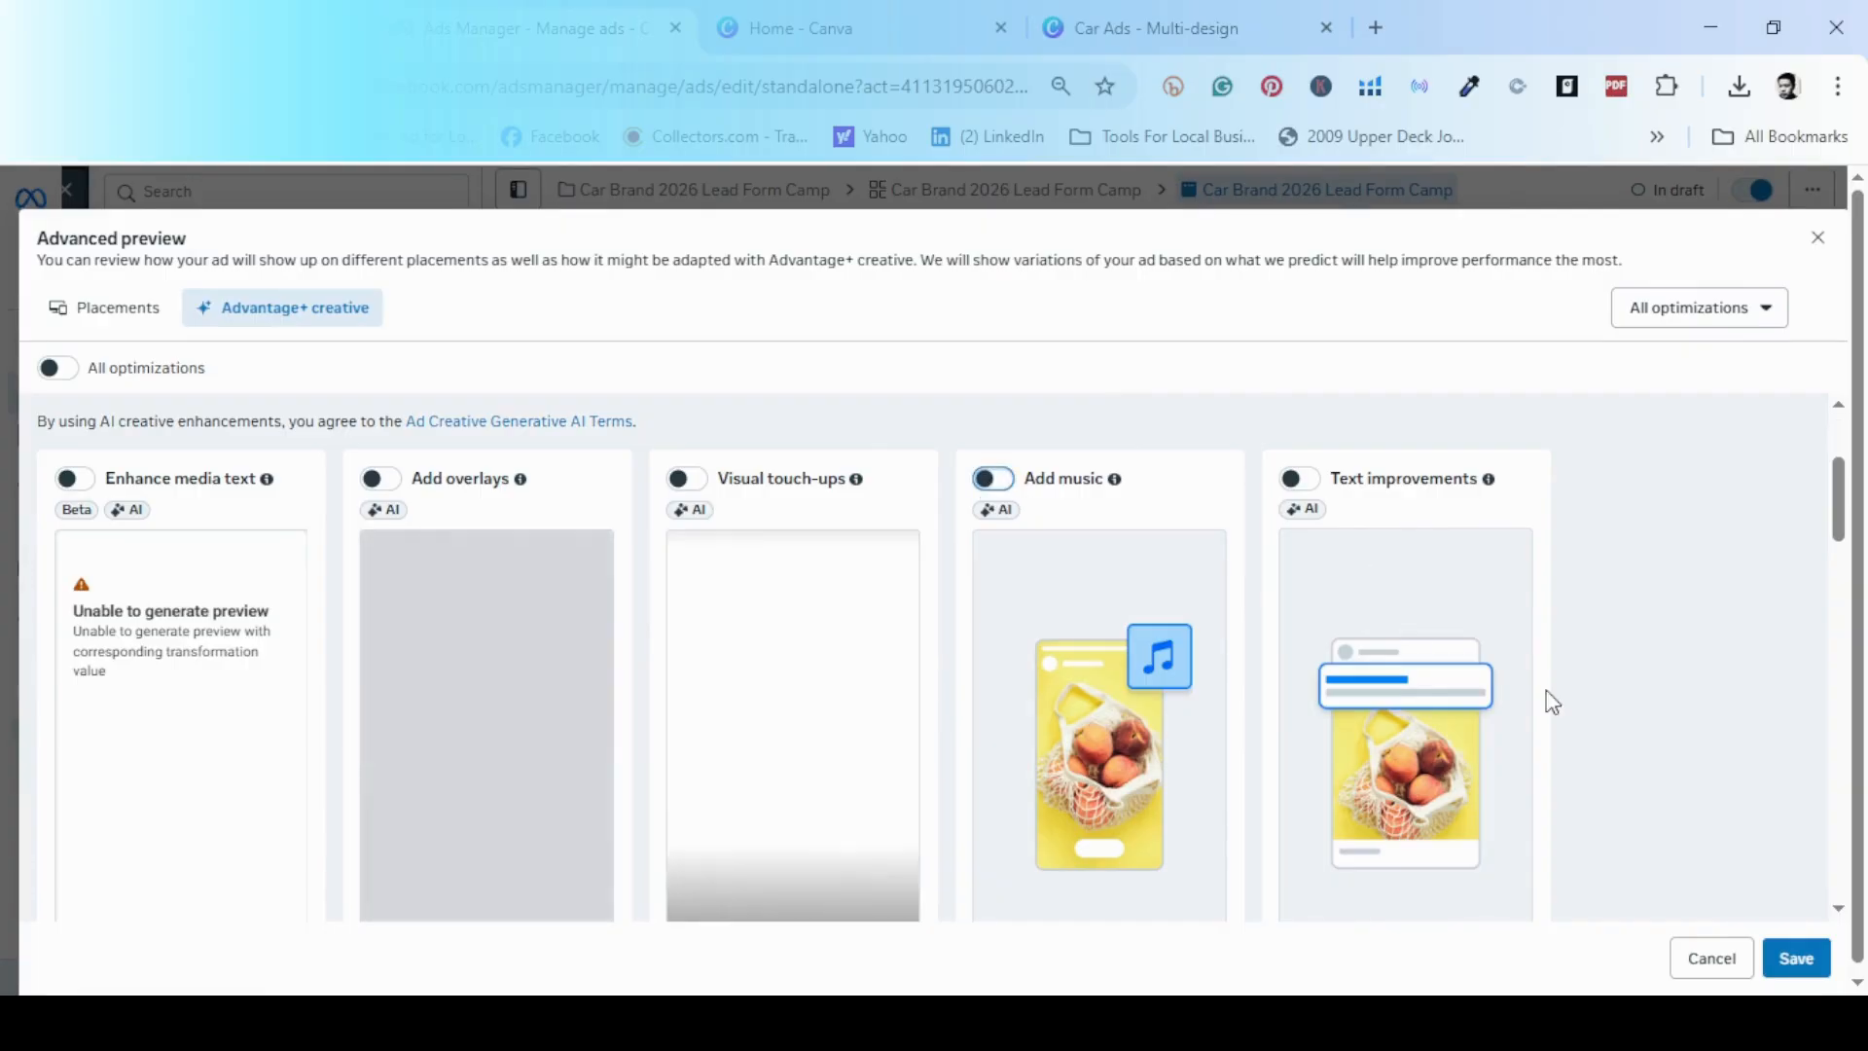
scroll(1620, 696, down, 1)
scroll(1655, 642, down, 5)
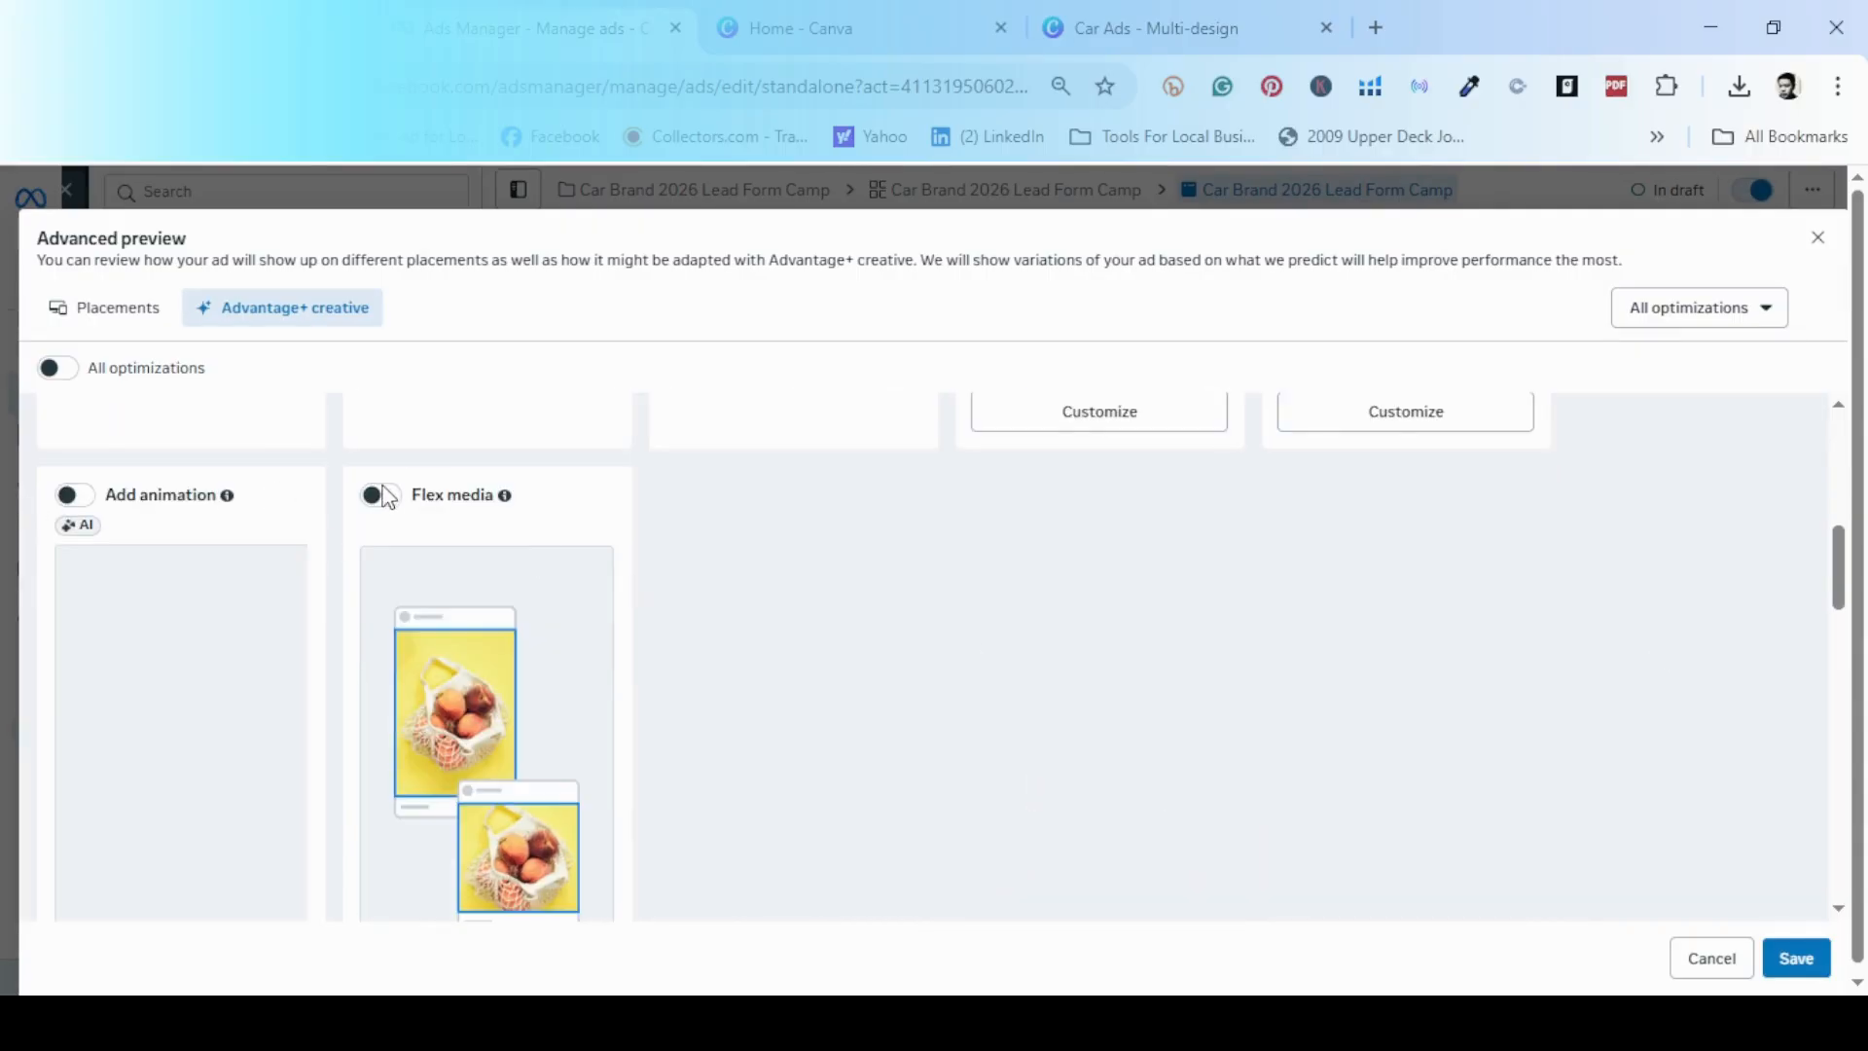
click(1798, 960)
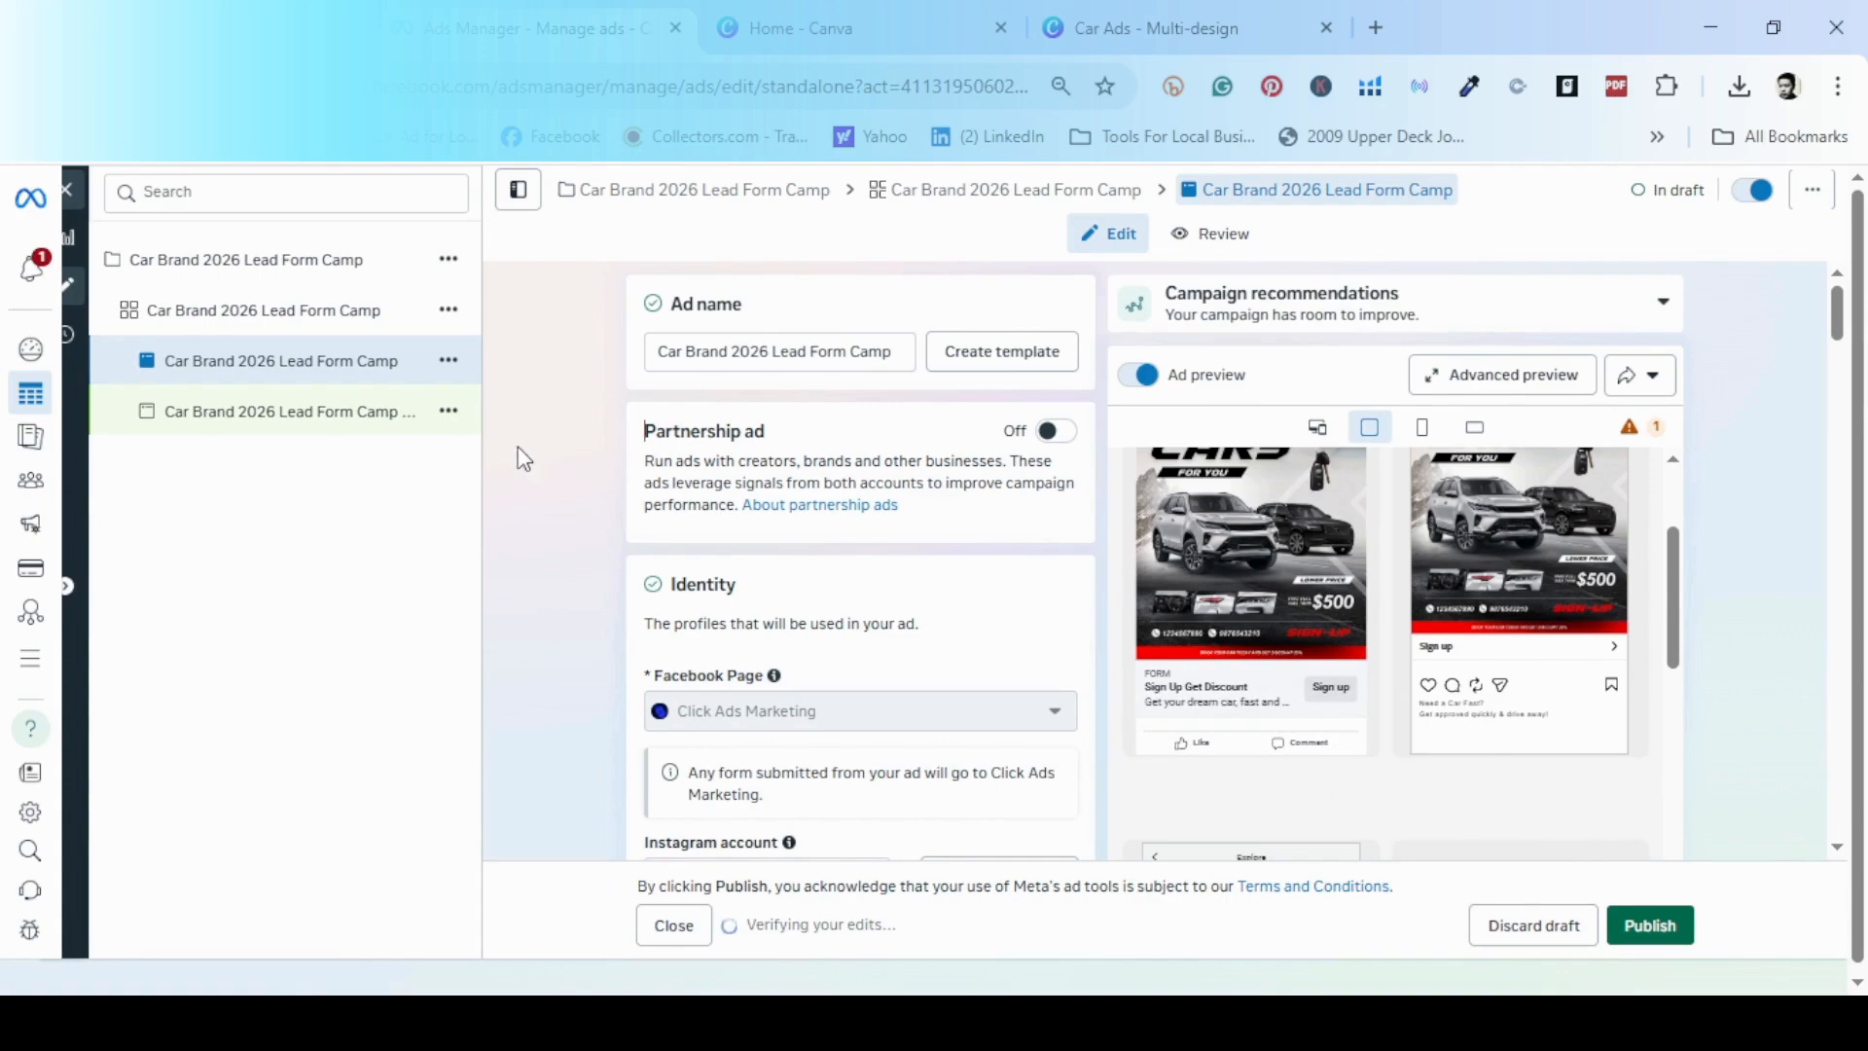
- Duplicate the ad once within the original campaign, keeping existing reactions, comments and shares shown on the new ad
click(449, 362)
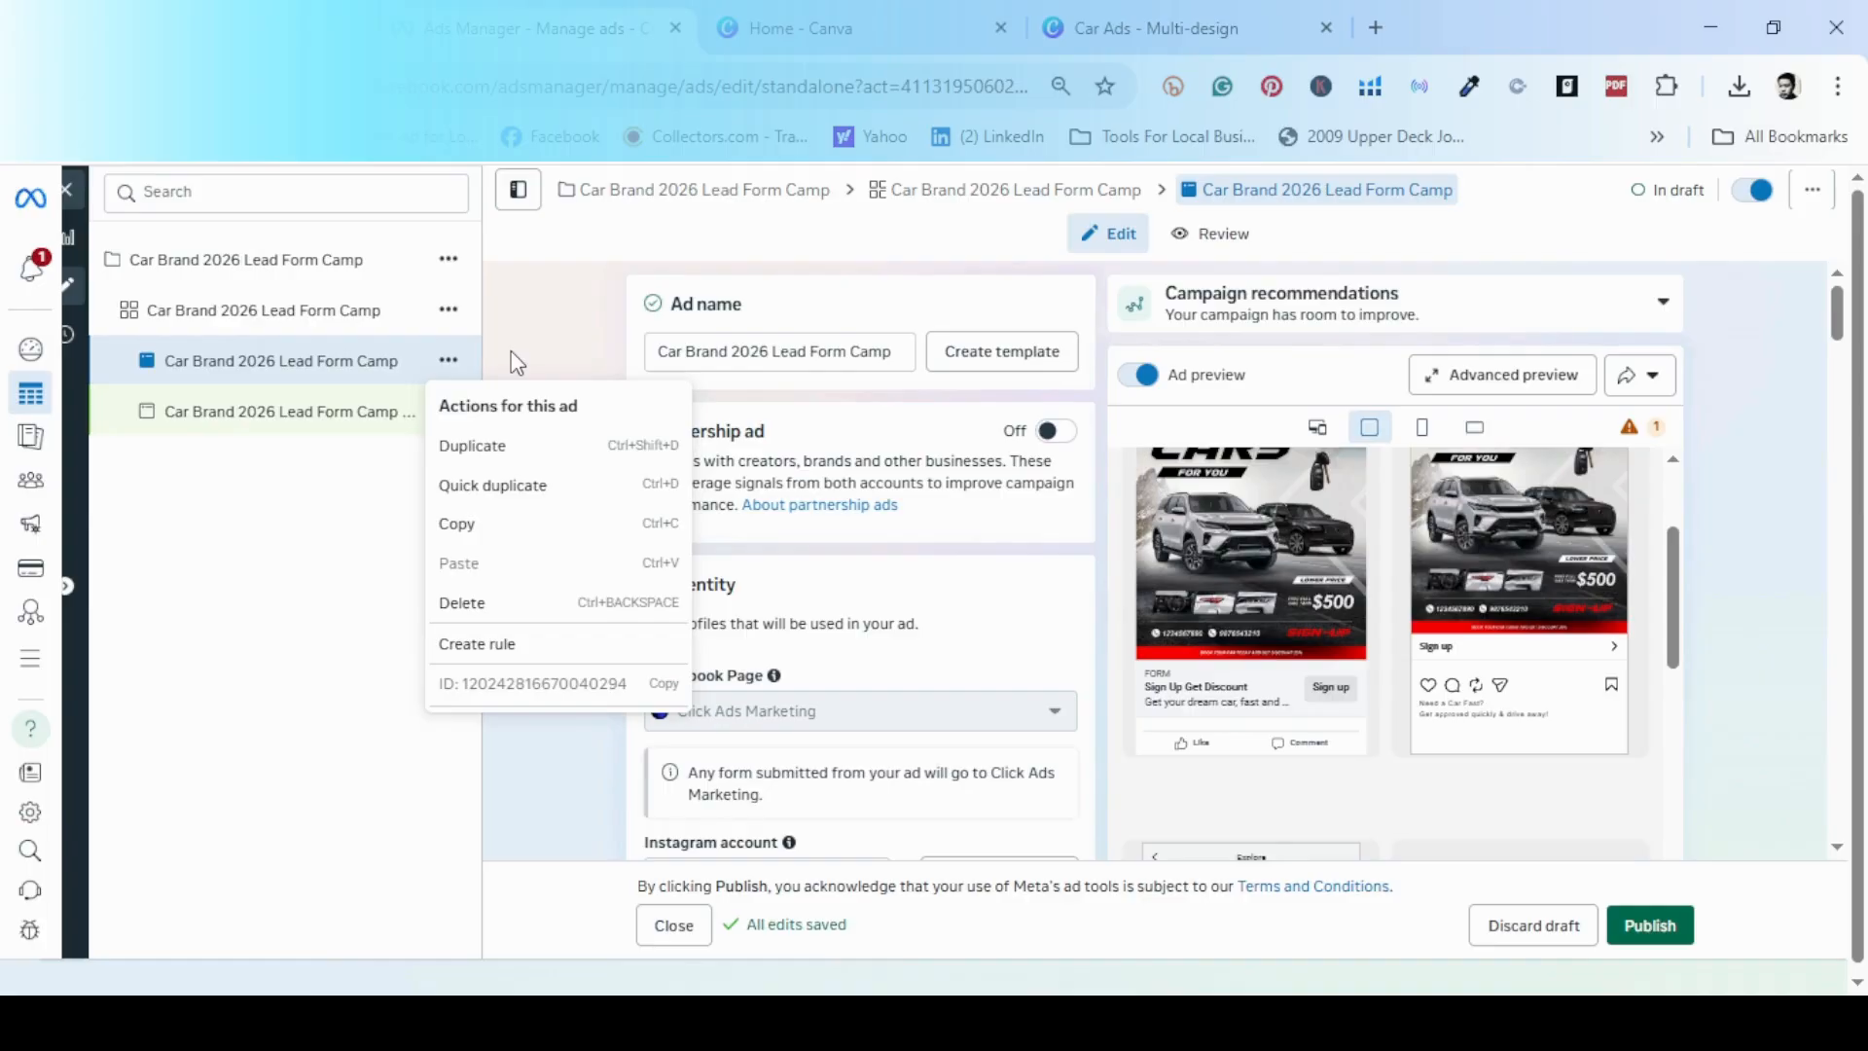
click(471, 461)
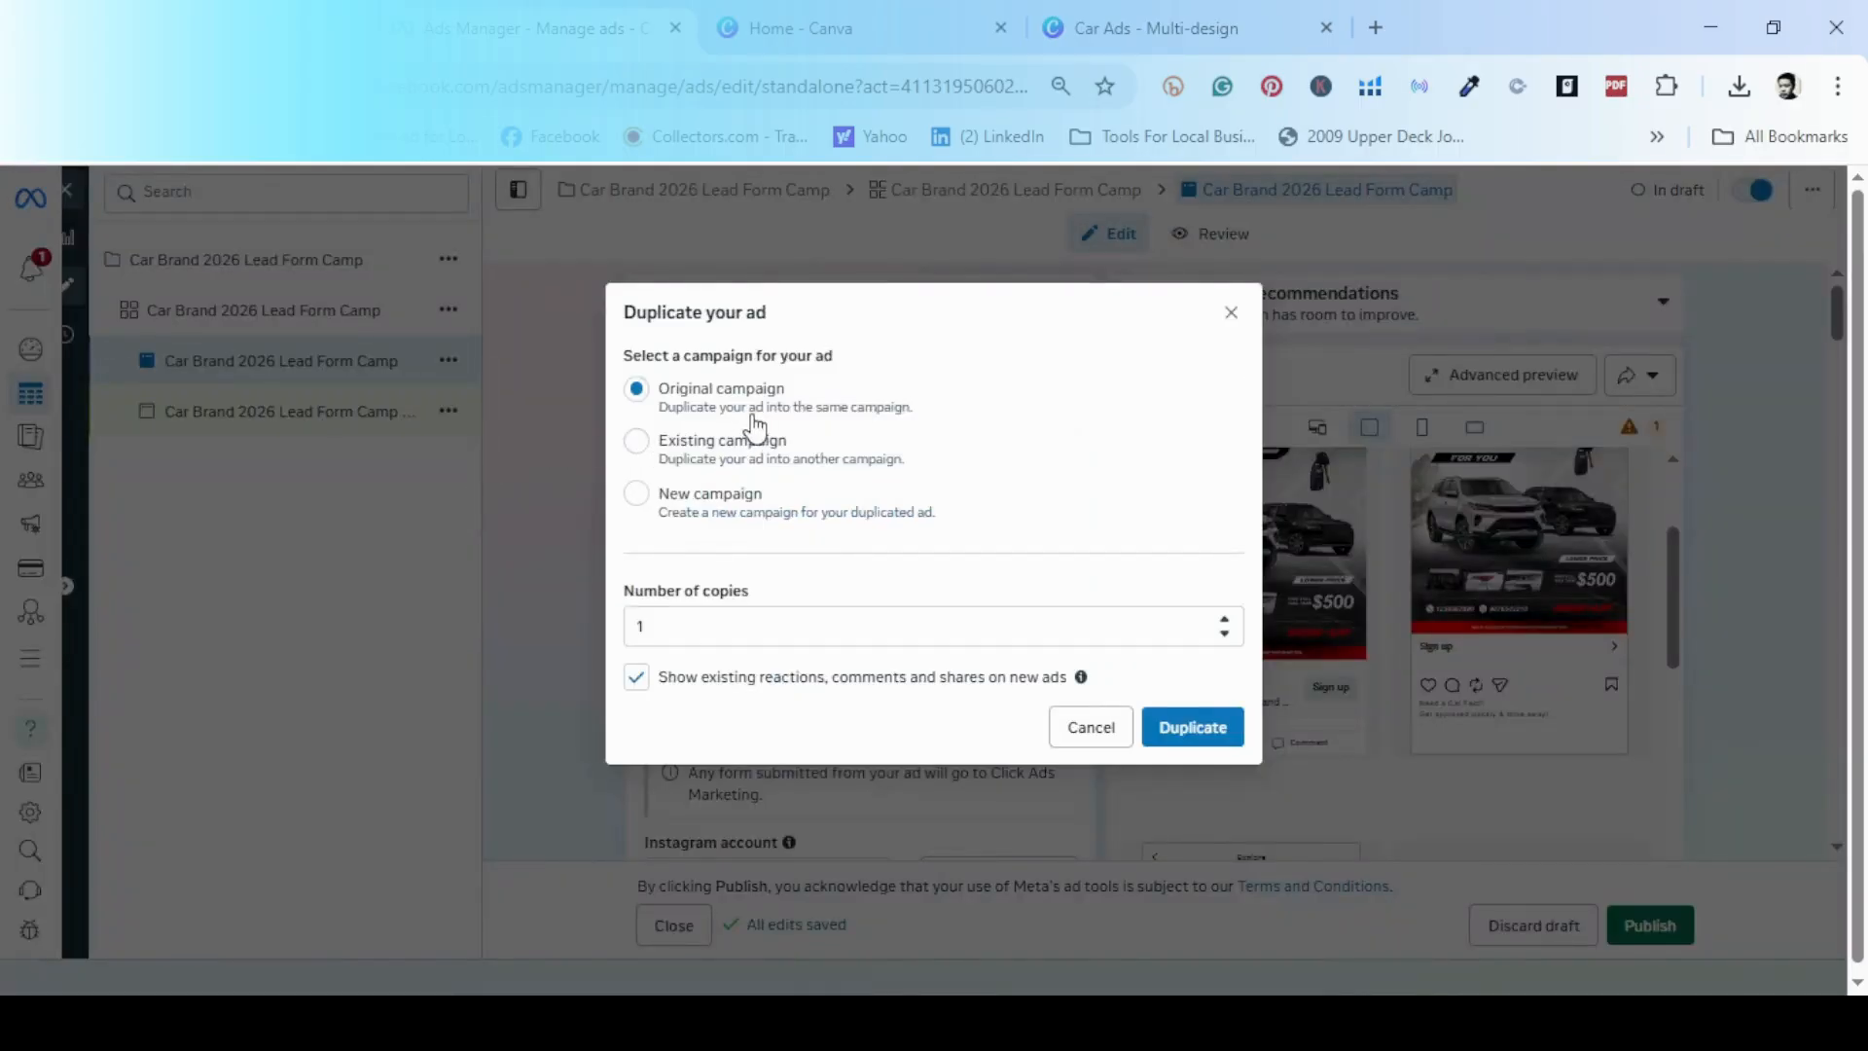
click(1218, 735)
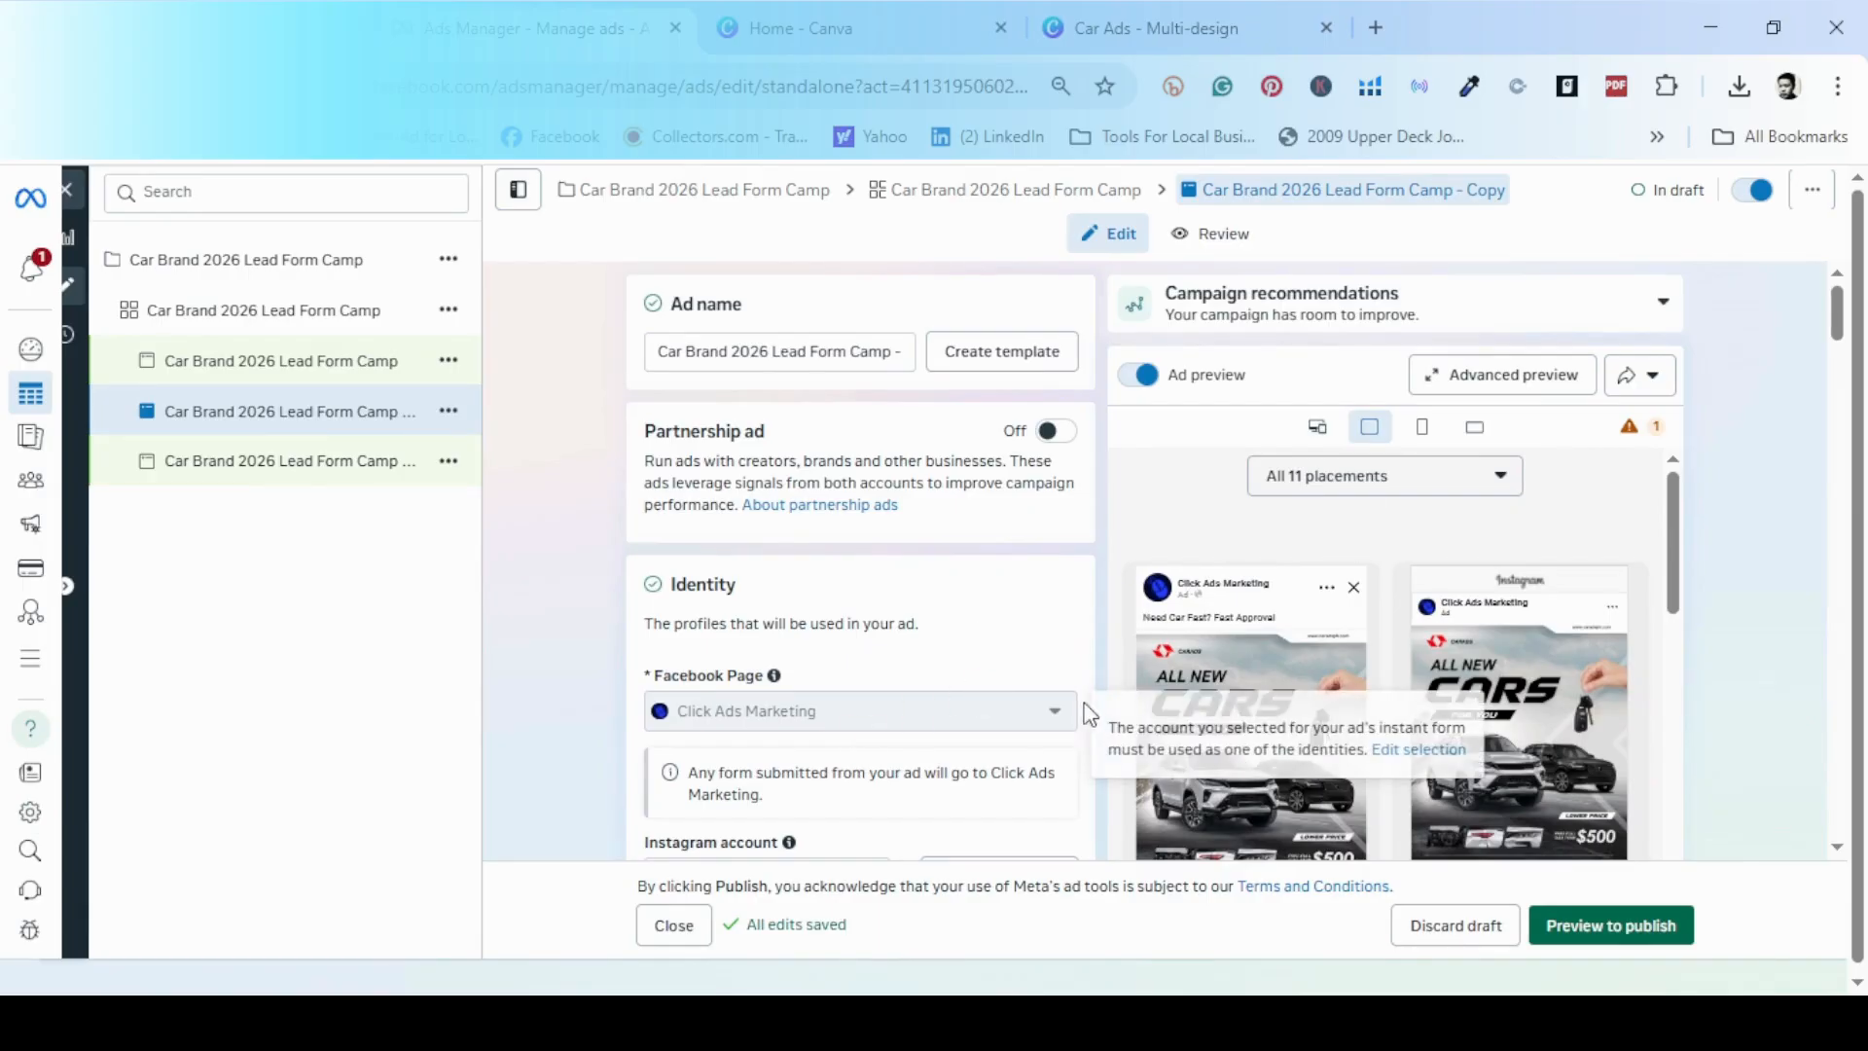
- Remove the existing media from the duplicated ad's creative
scroll(1115, 646, down, 5)
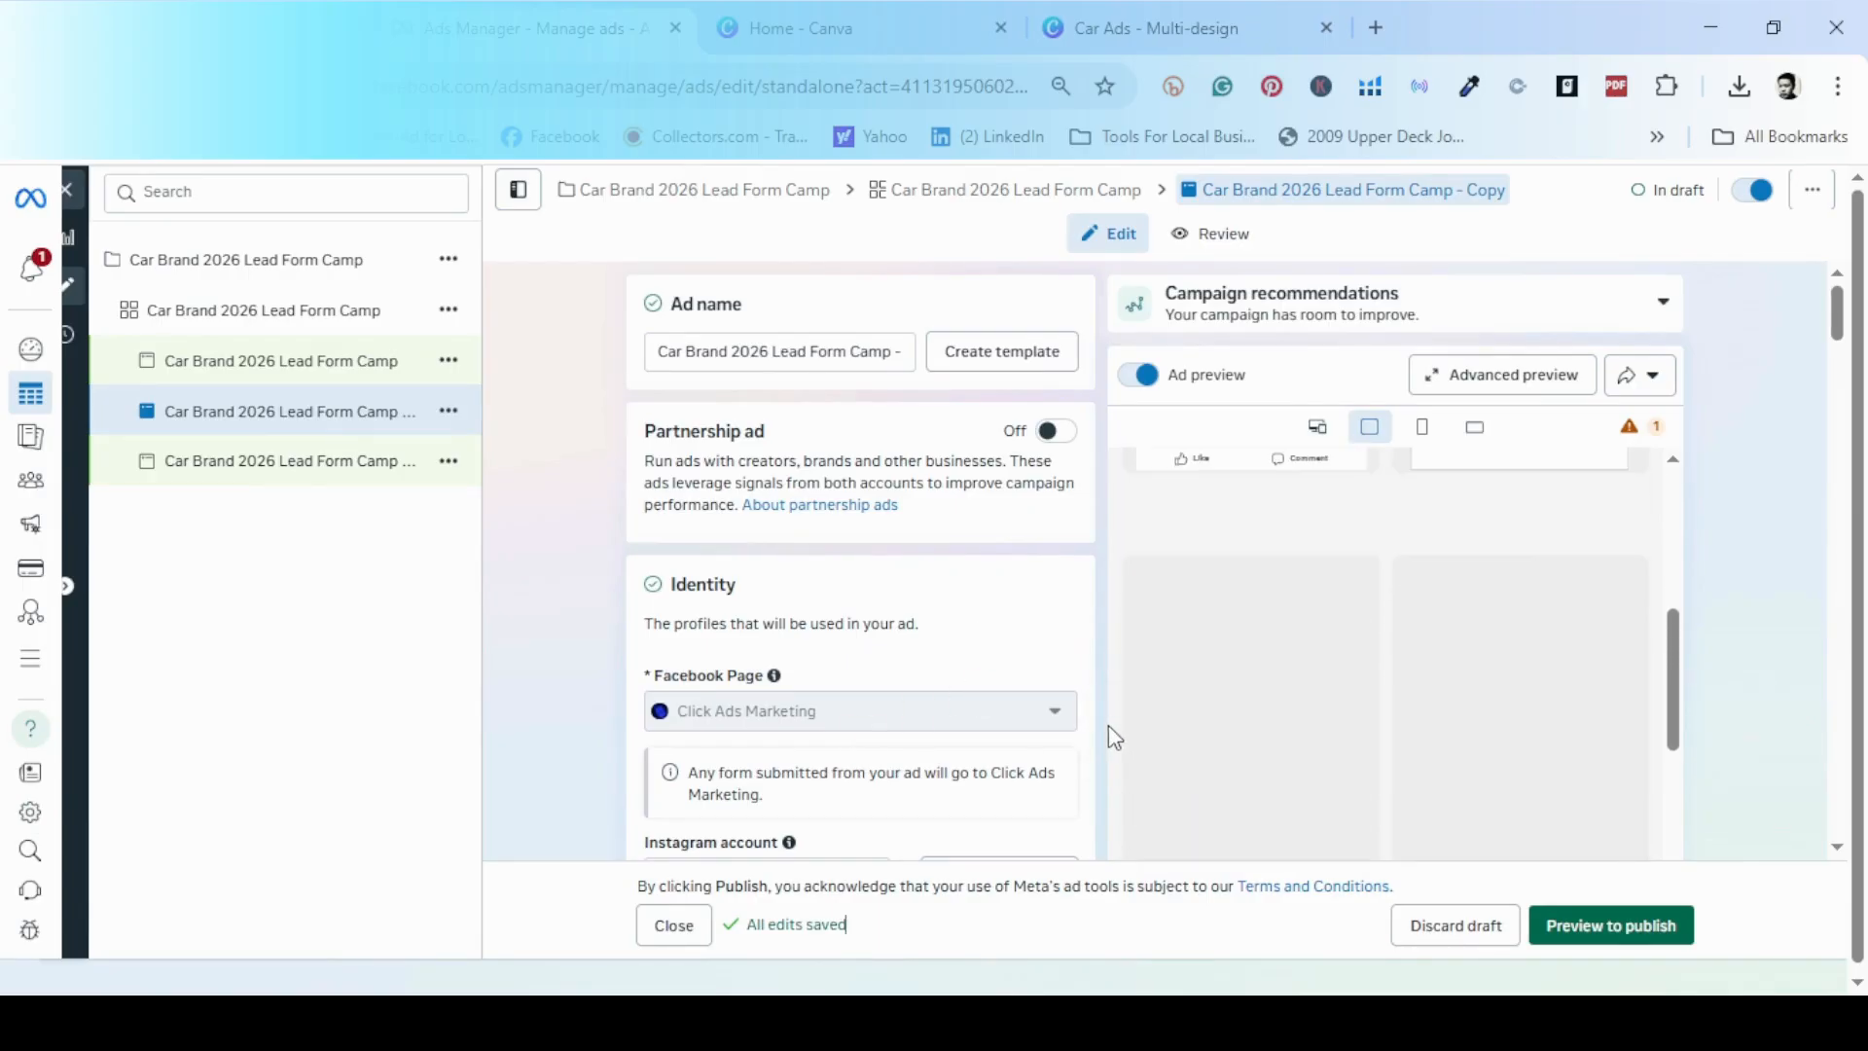
scroll(1106, 743, down, 10)
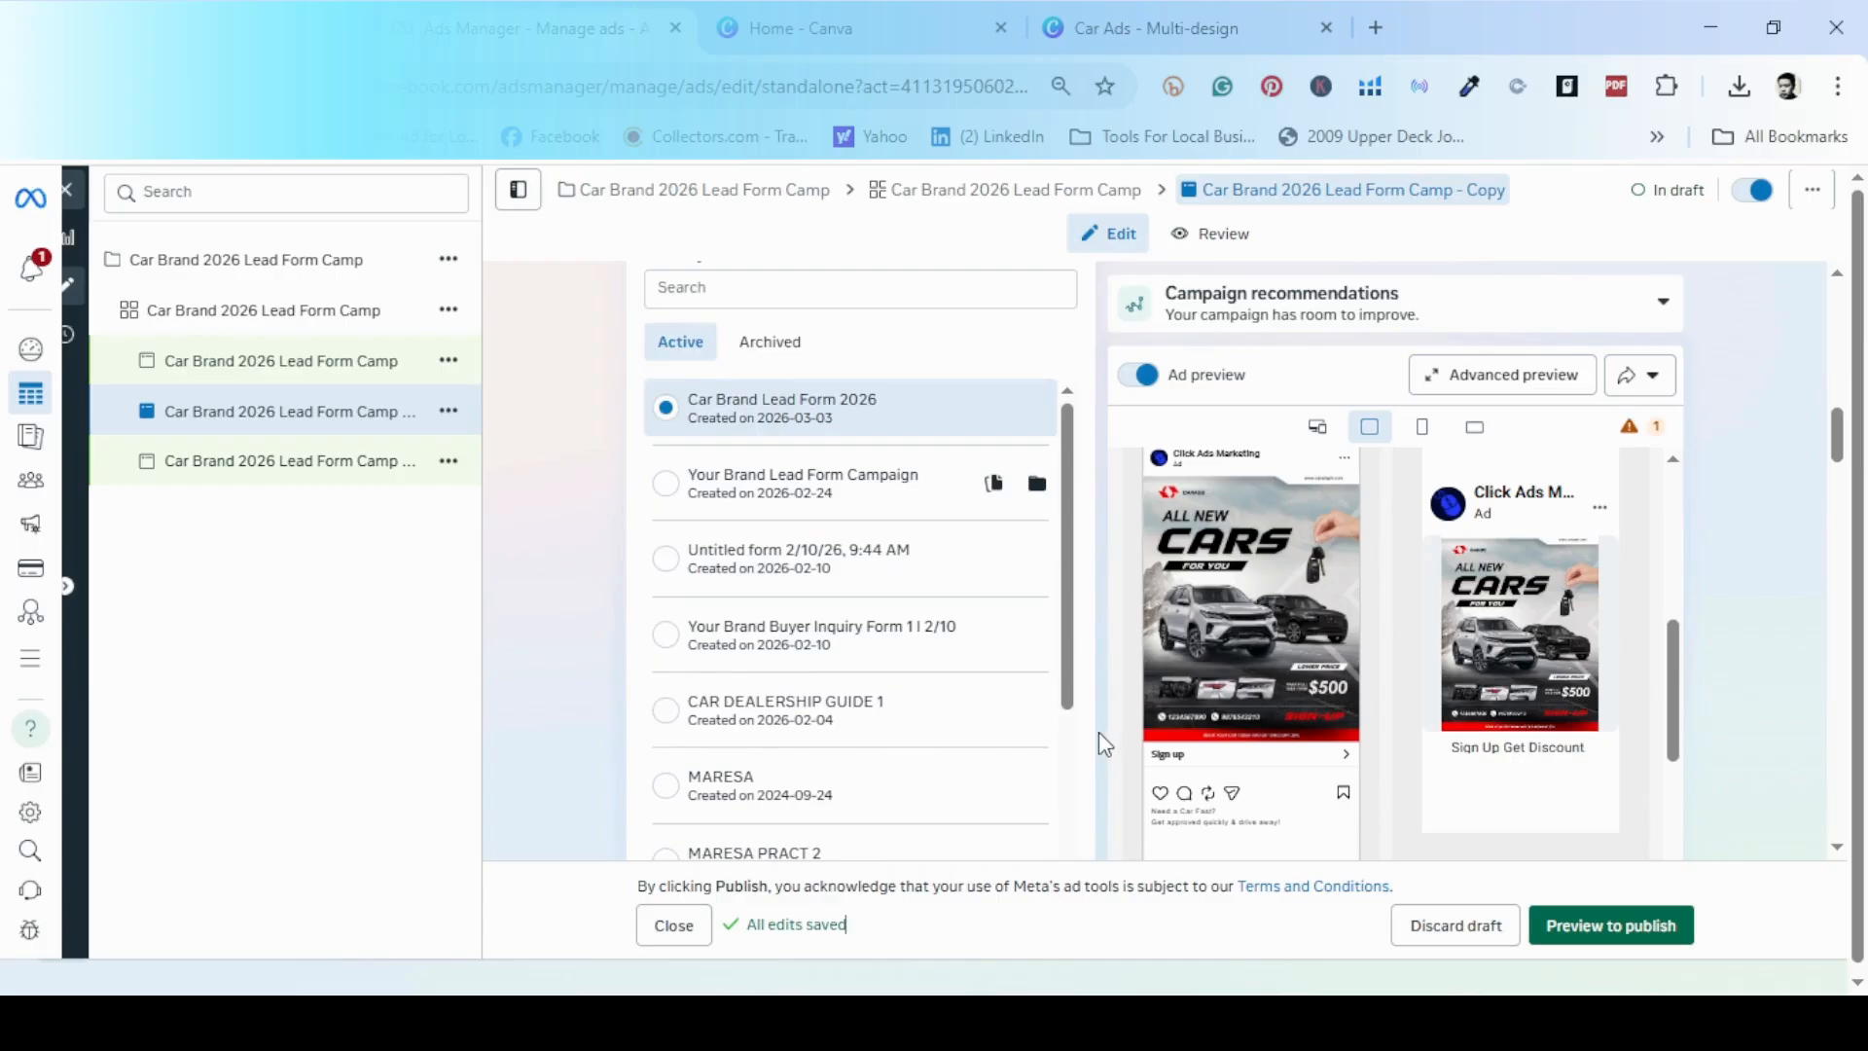
scroll(1096, 732, down, 8)
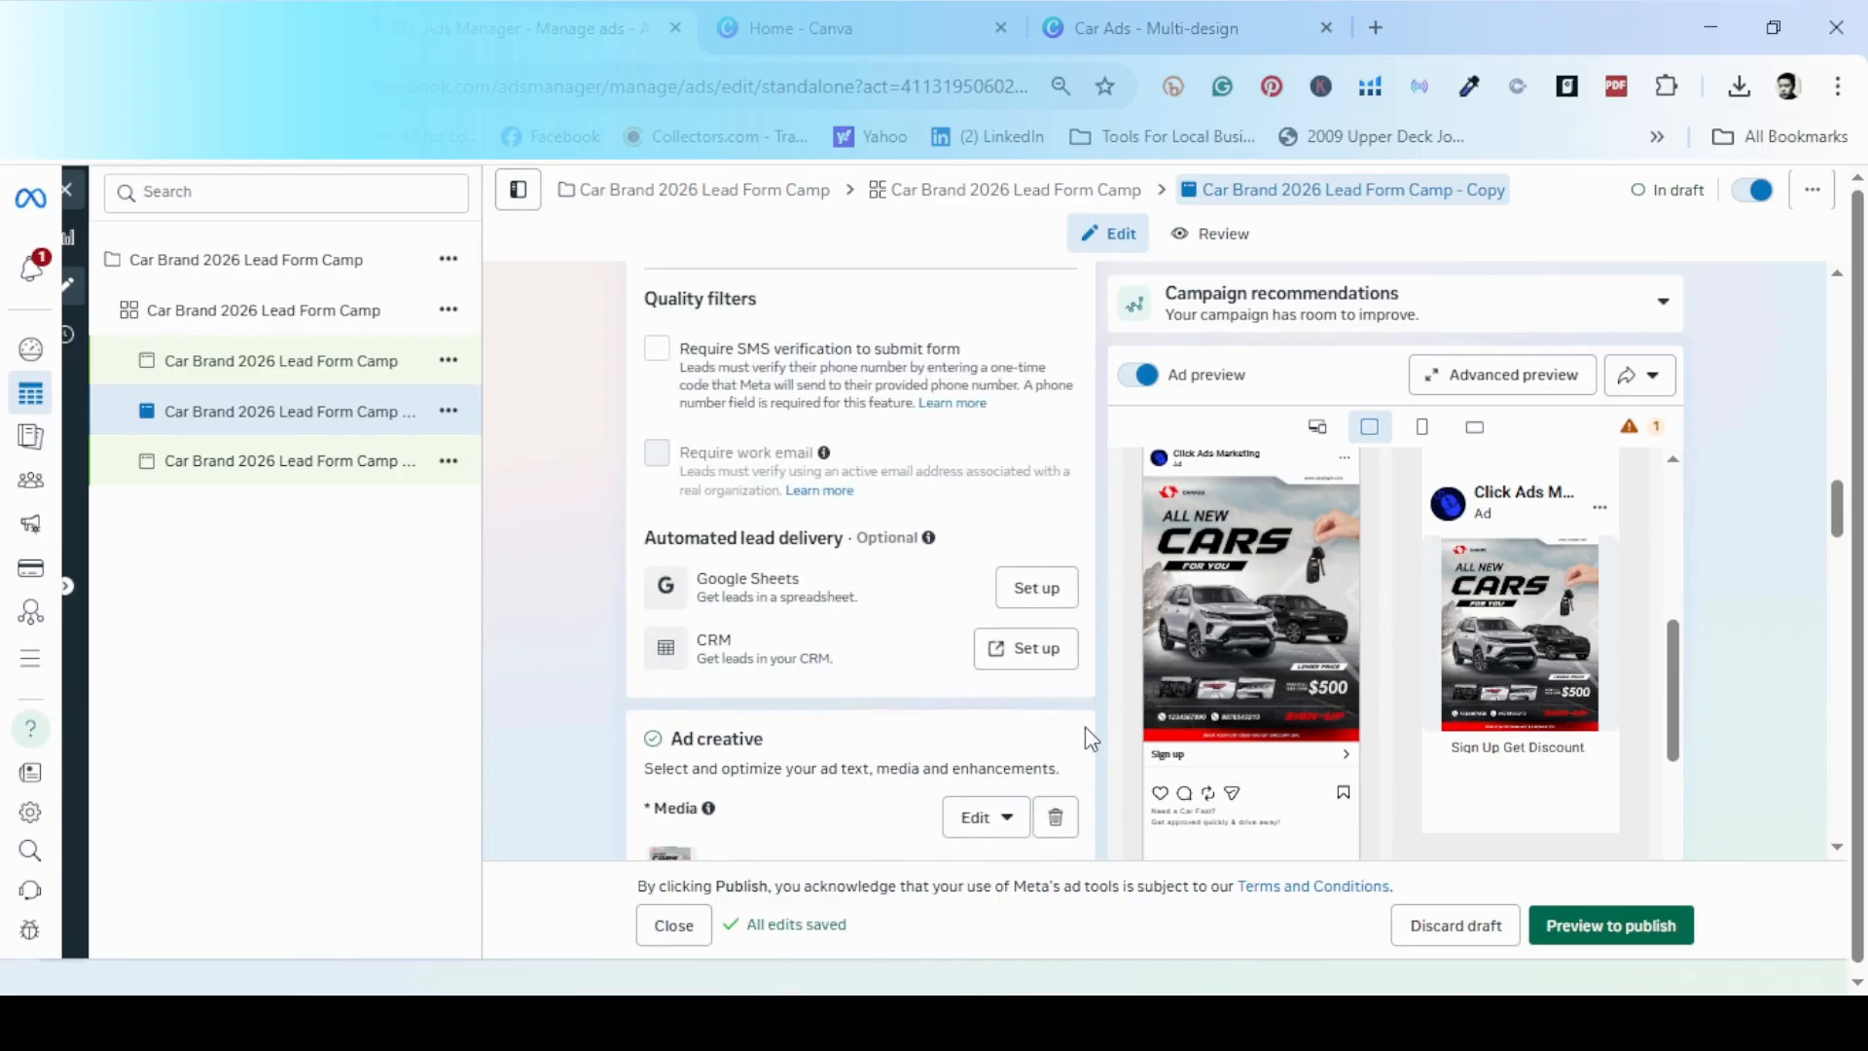
scroll(1082, 737, down, 3)
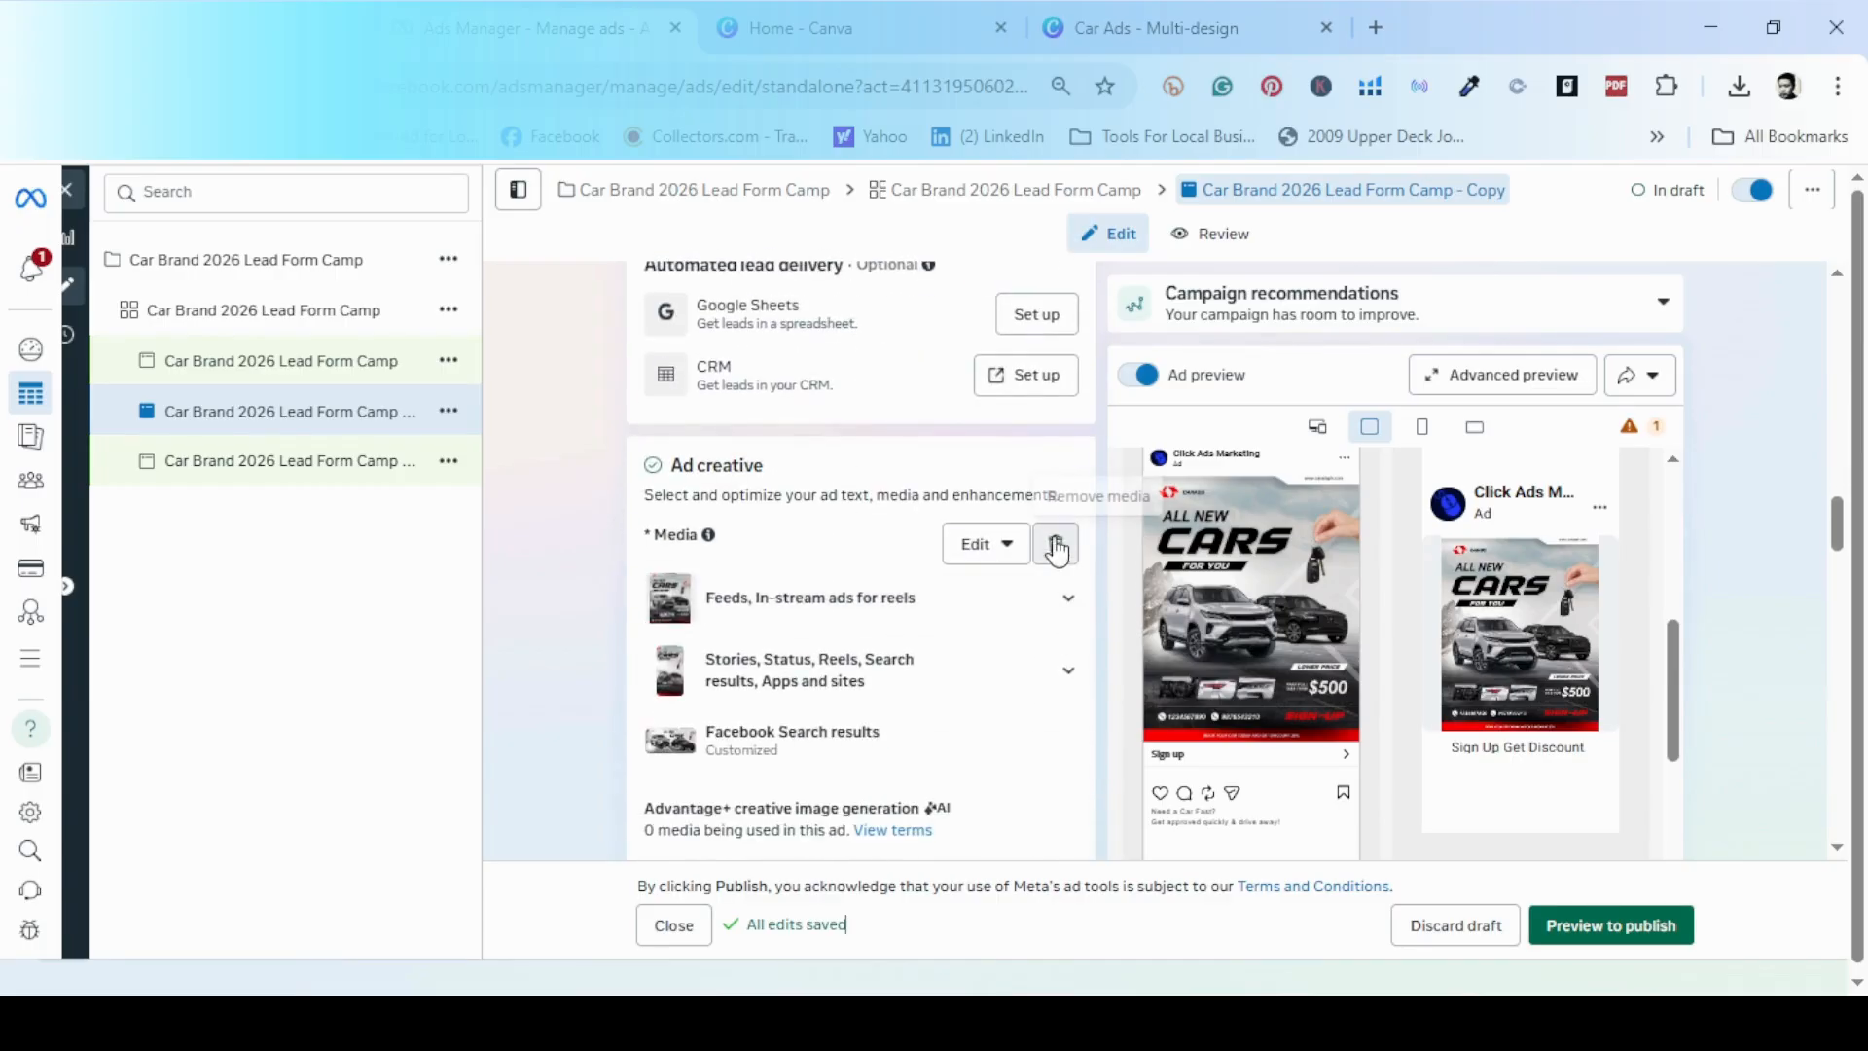
click(1055, 550)
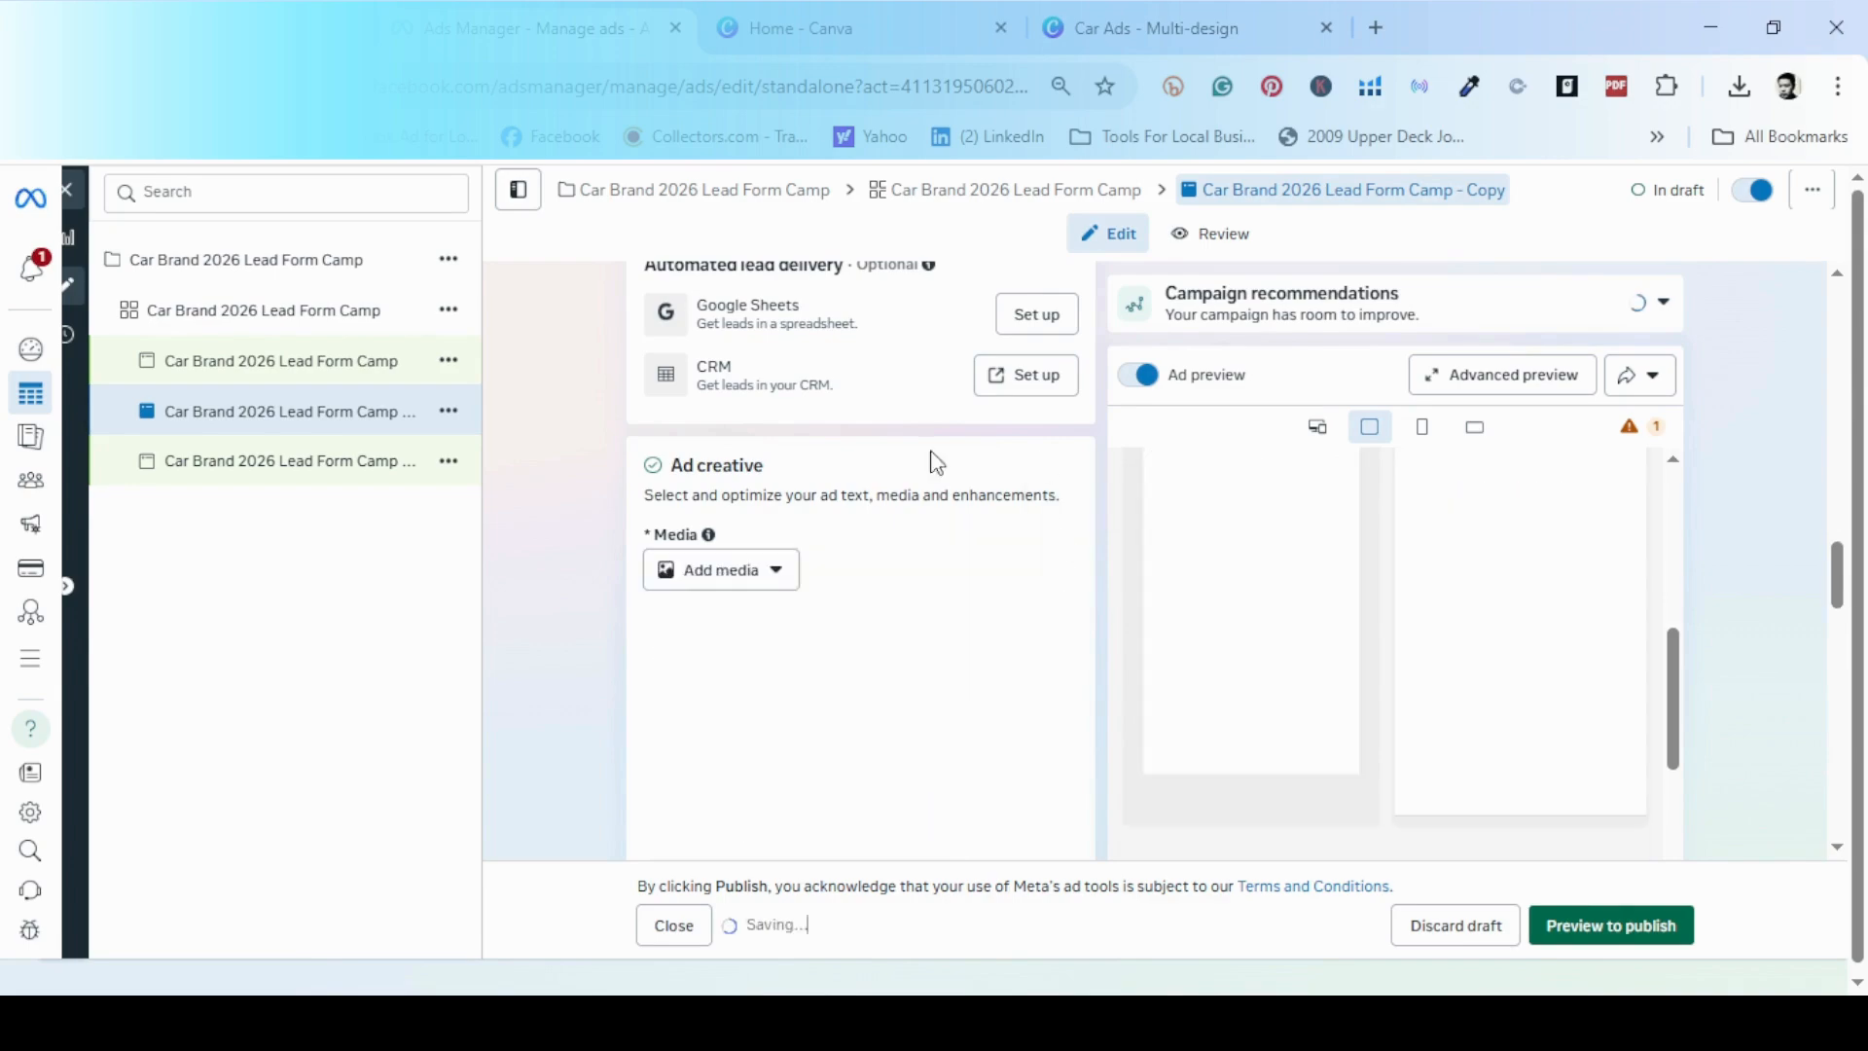
- Add the recommended image 2.png (1080 × 1350) as the duplicated ad's media and proceed to the placement crops
click(732, 580)
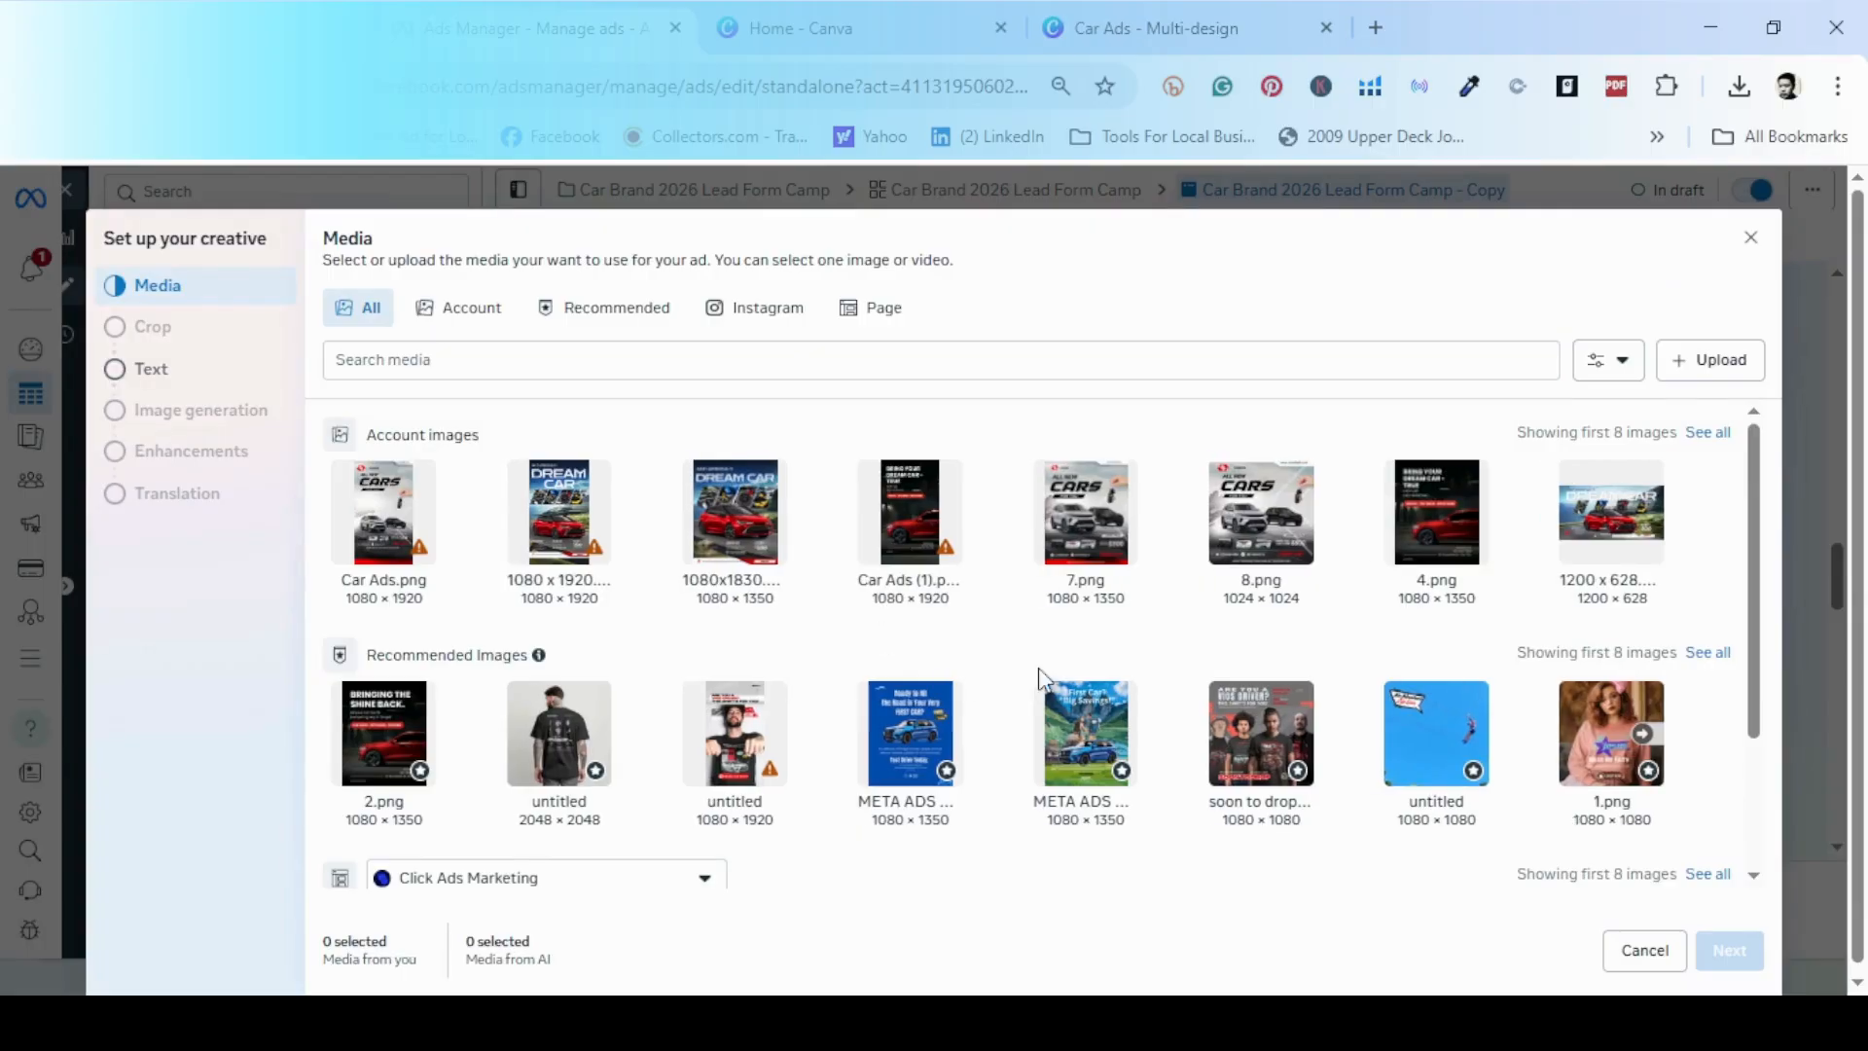
click(393, 754)
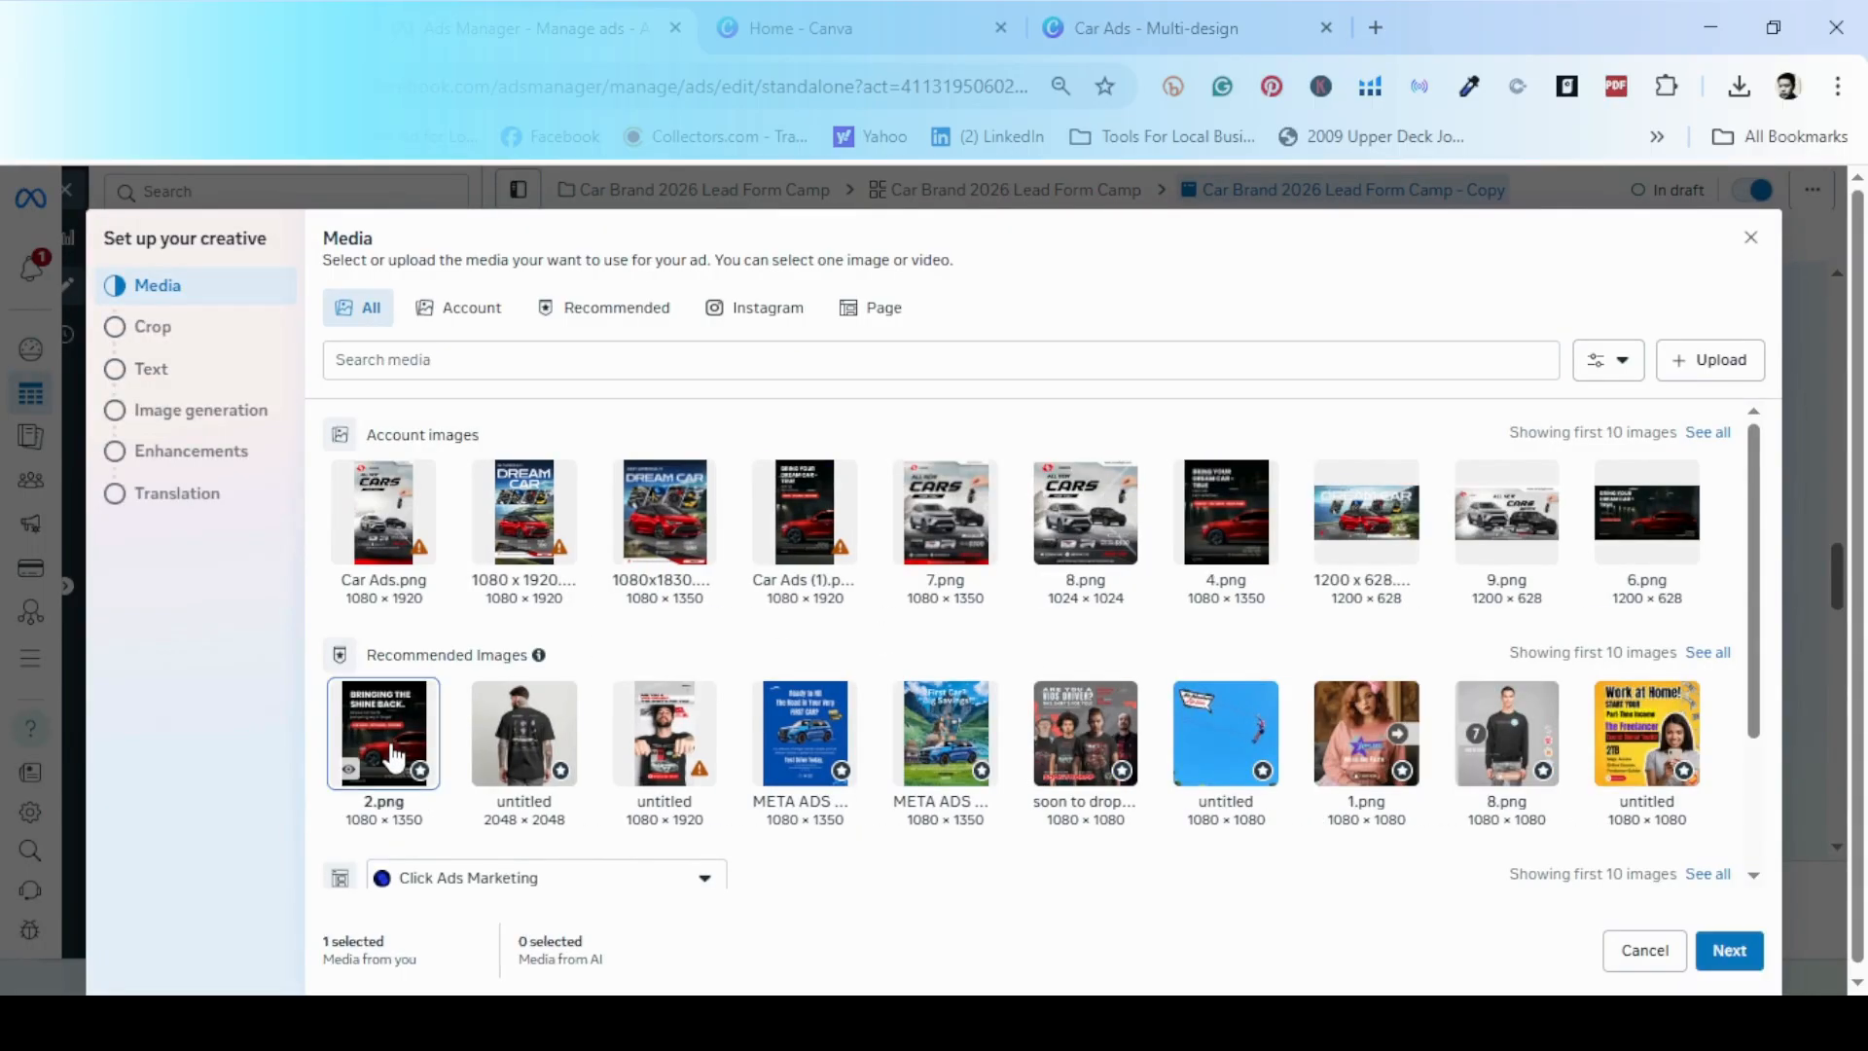
click(1723, 963)
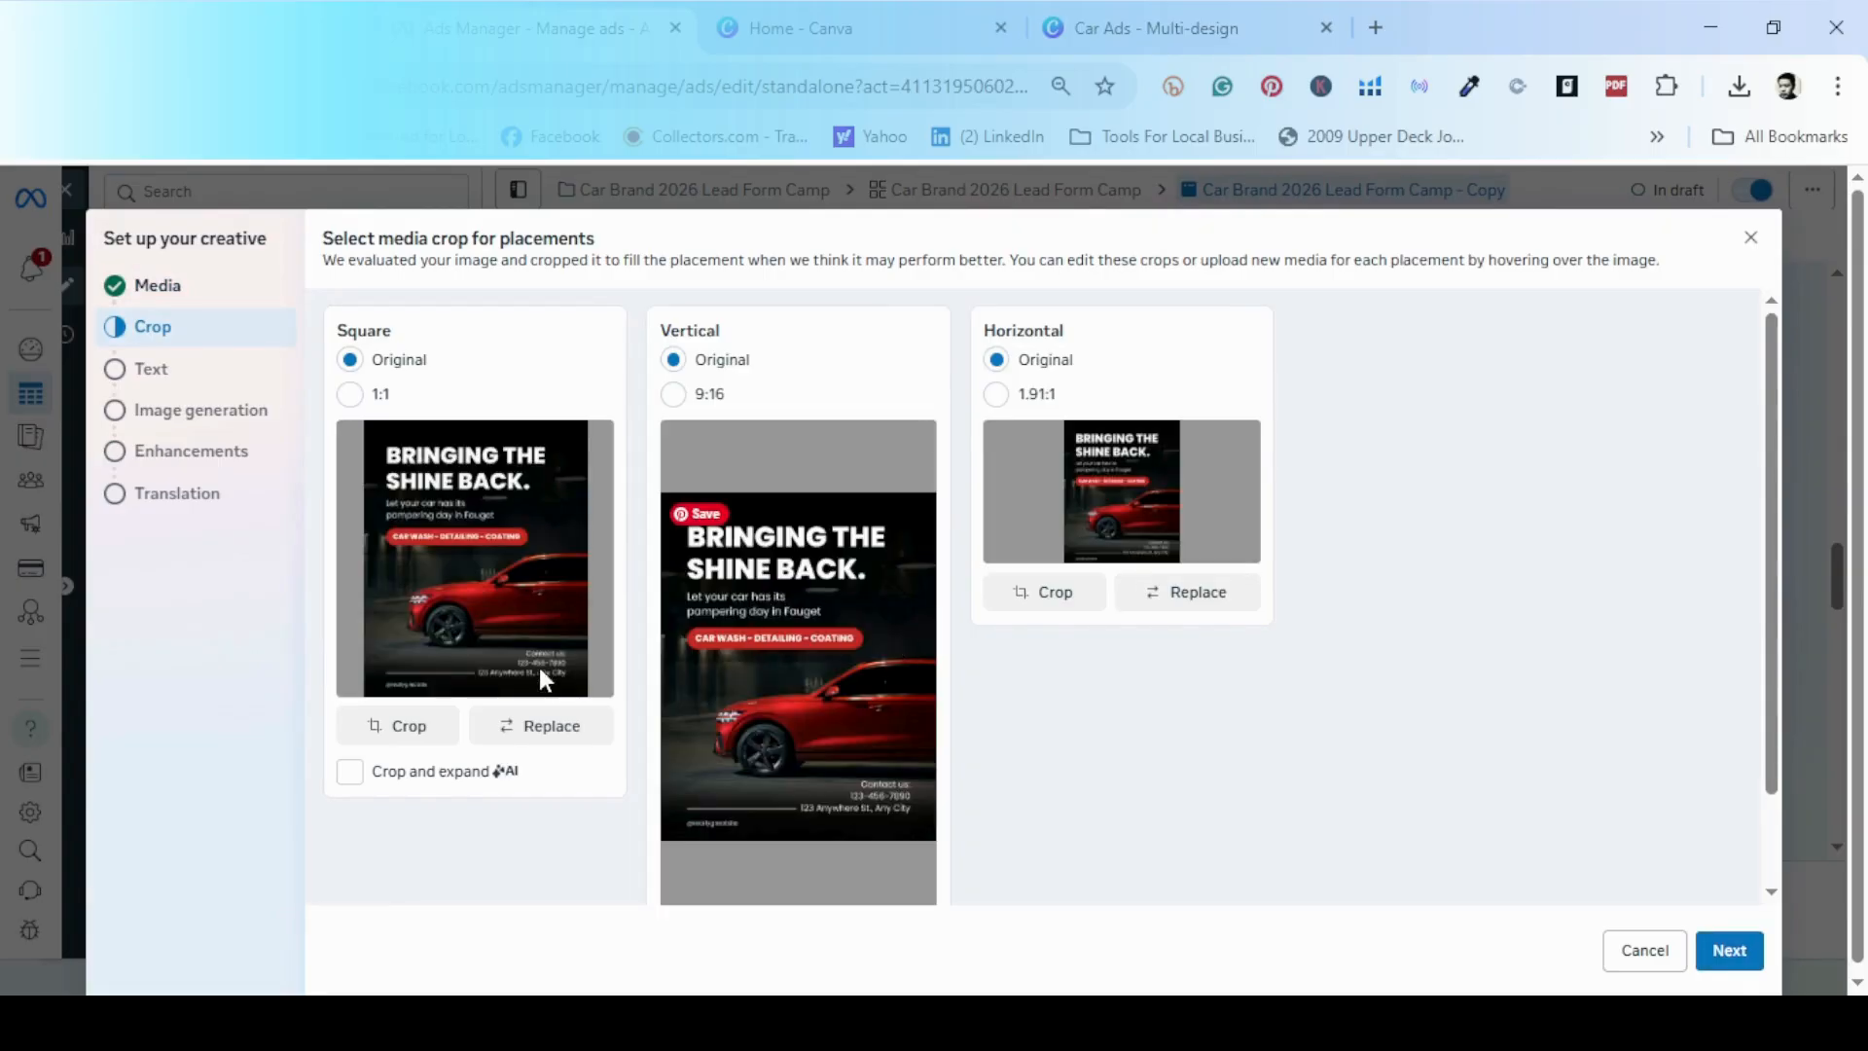
- Replace the vertical placement's image with the 1080 × 1920 Car Ads (1) image
scroll(802, 661, down, 1)
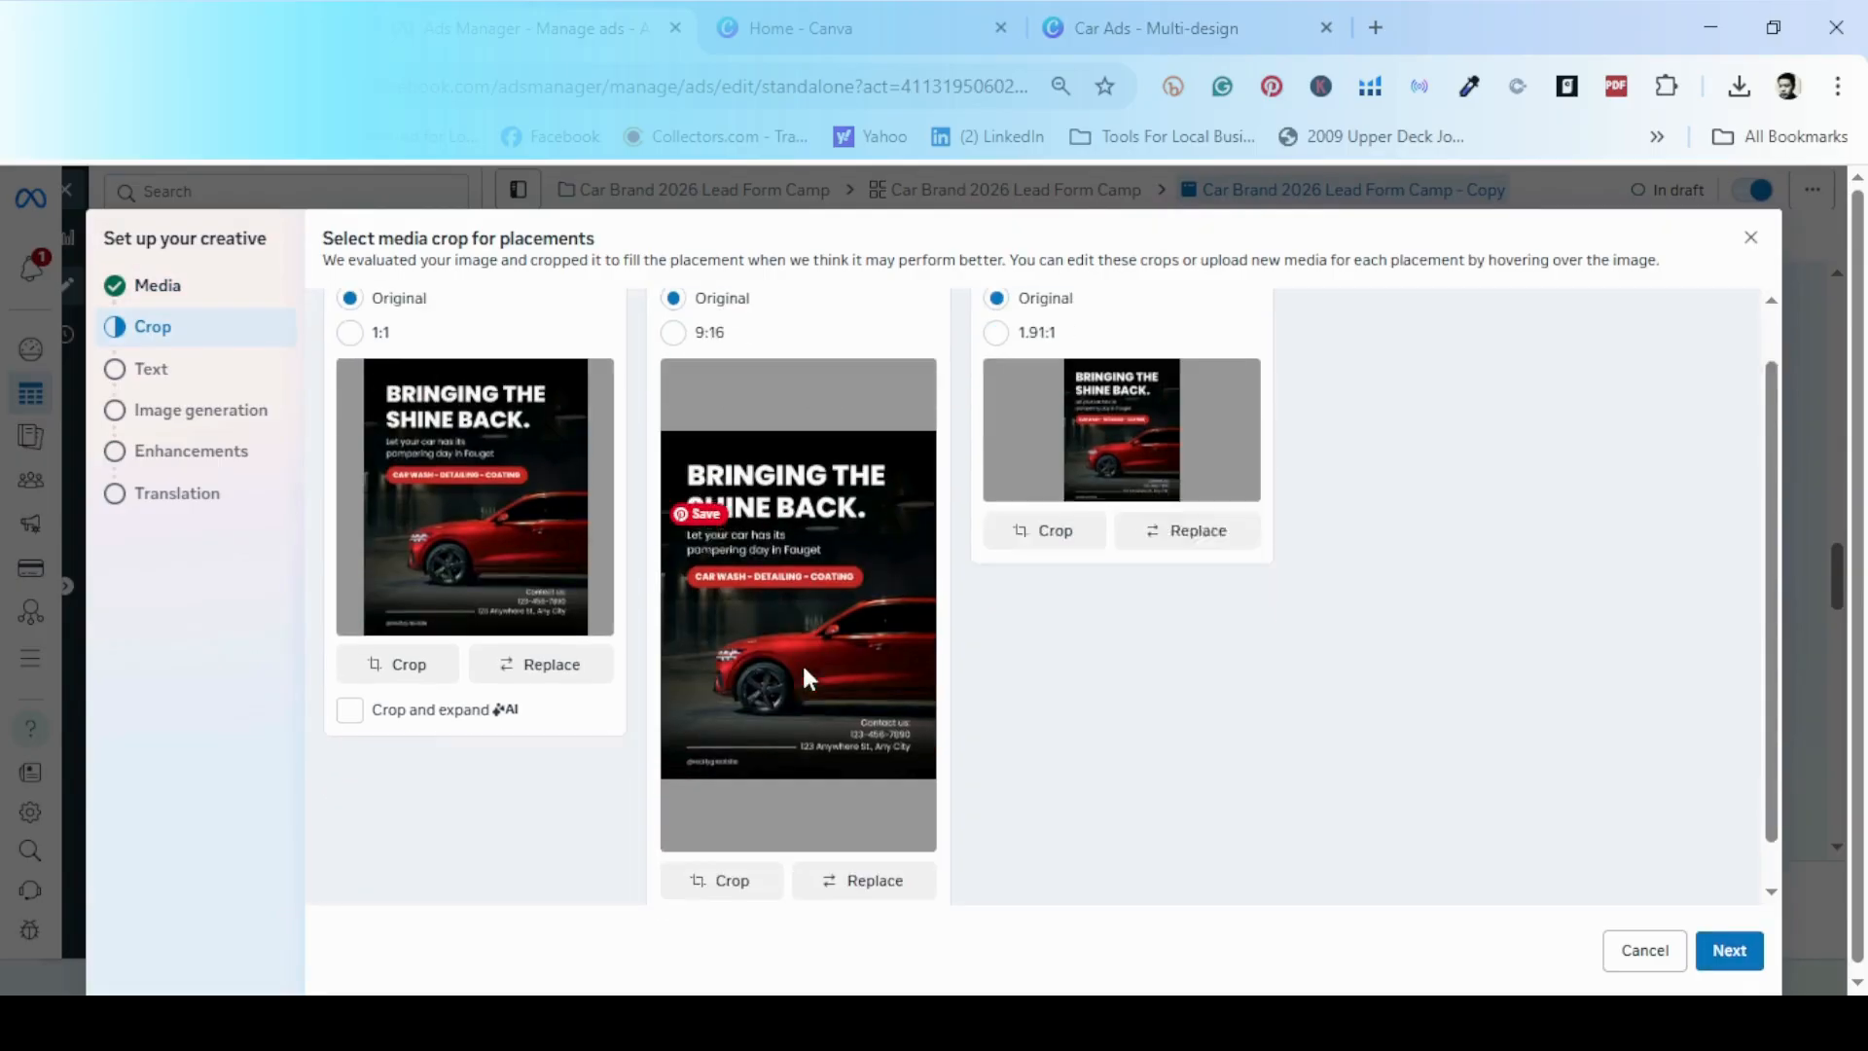
click(876, 834)
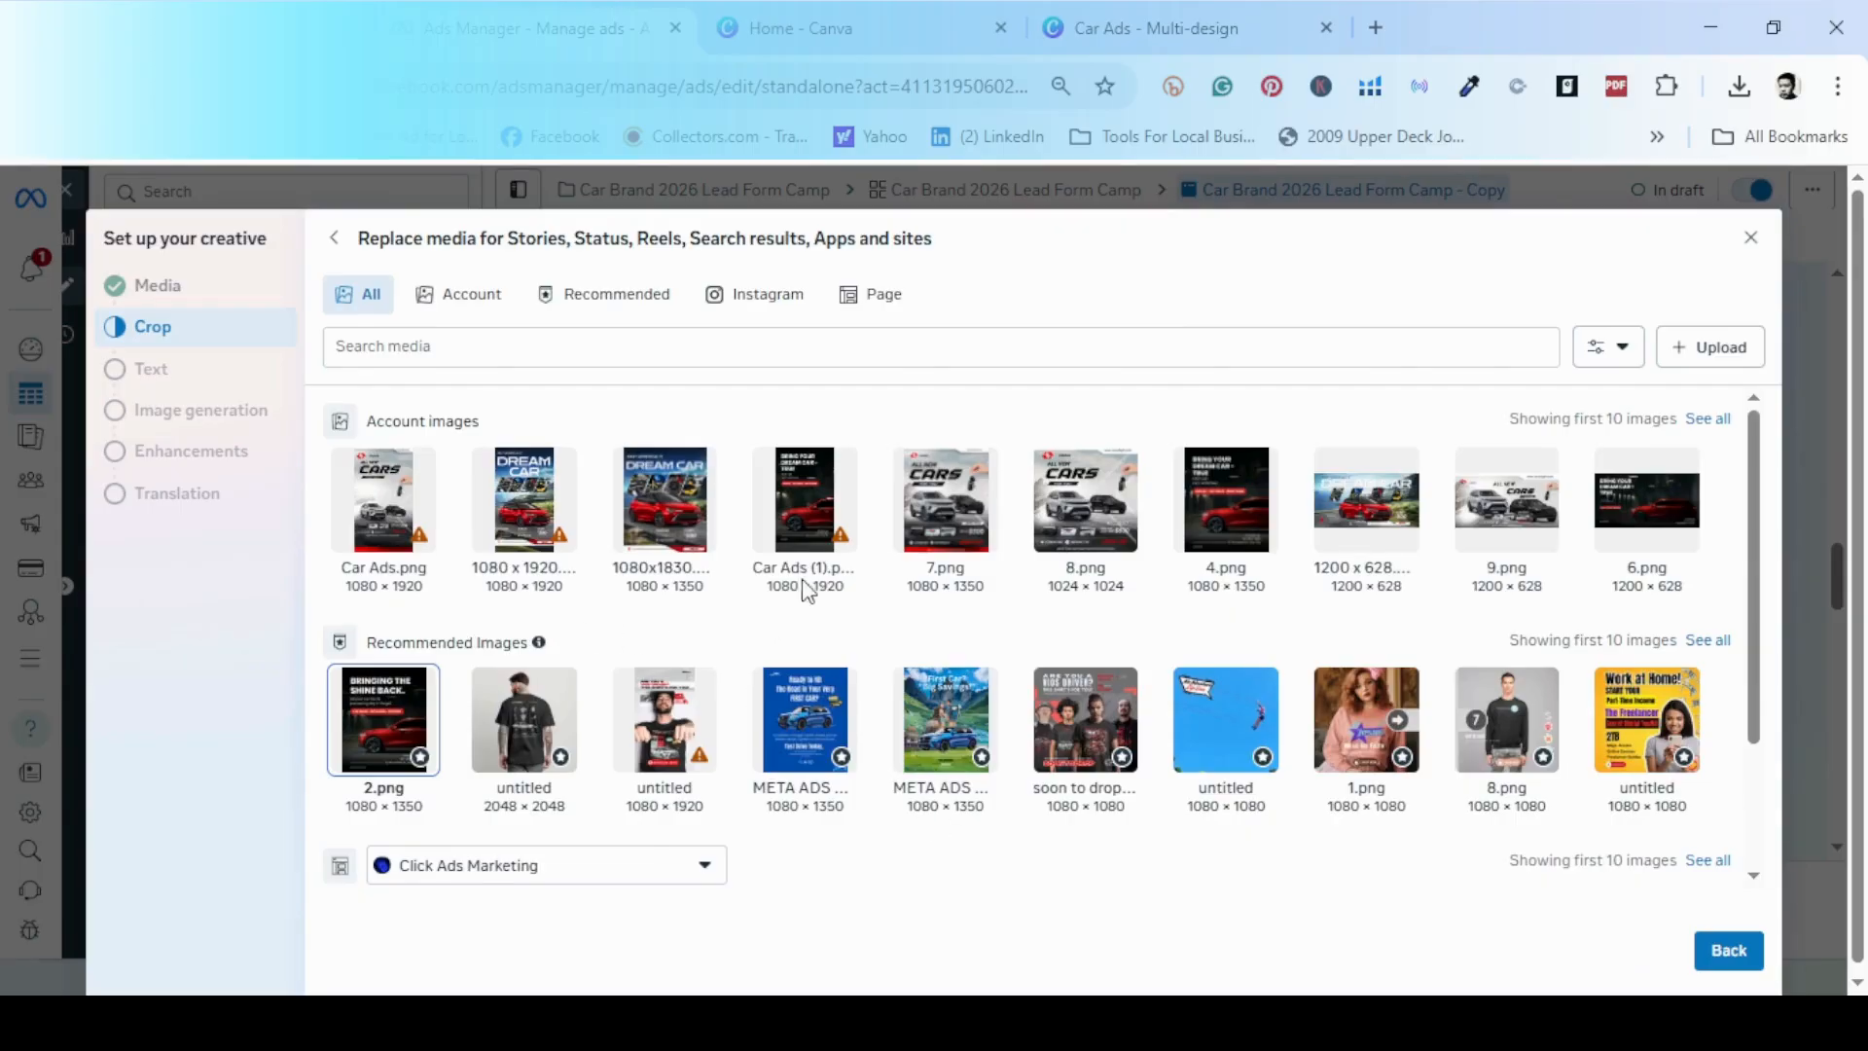
click(779, 530)
click(1755, 947)
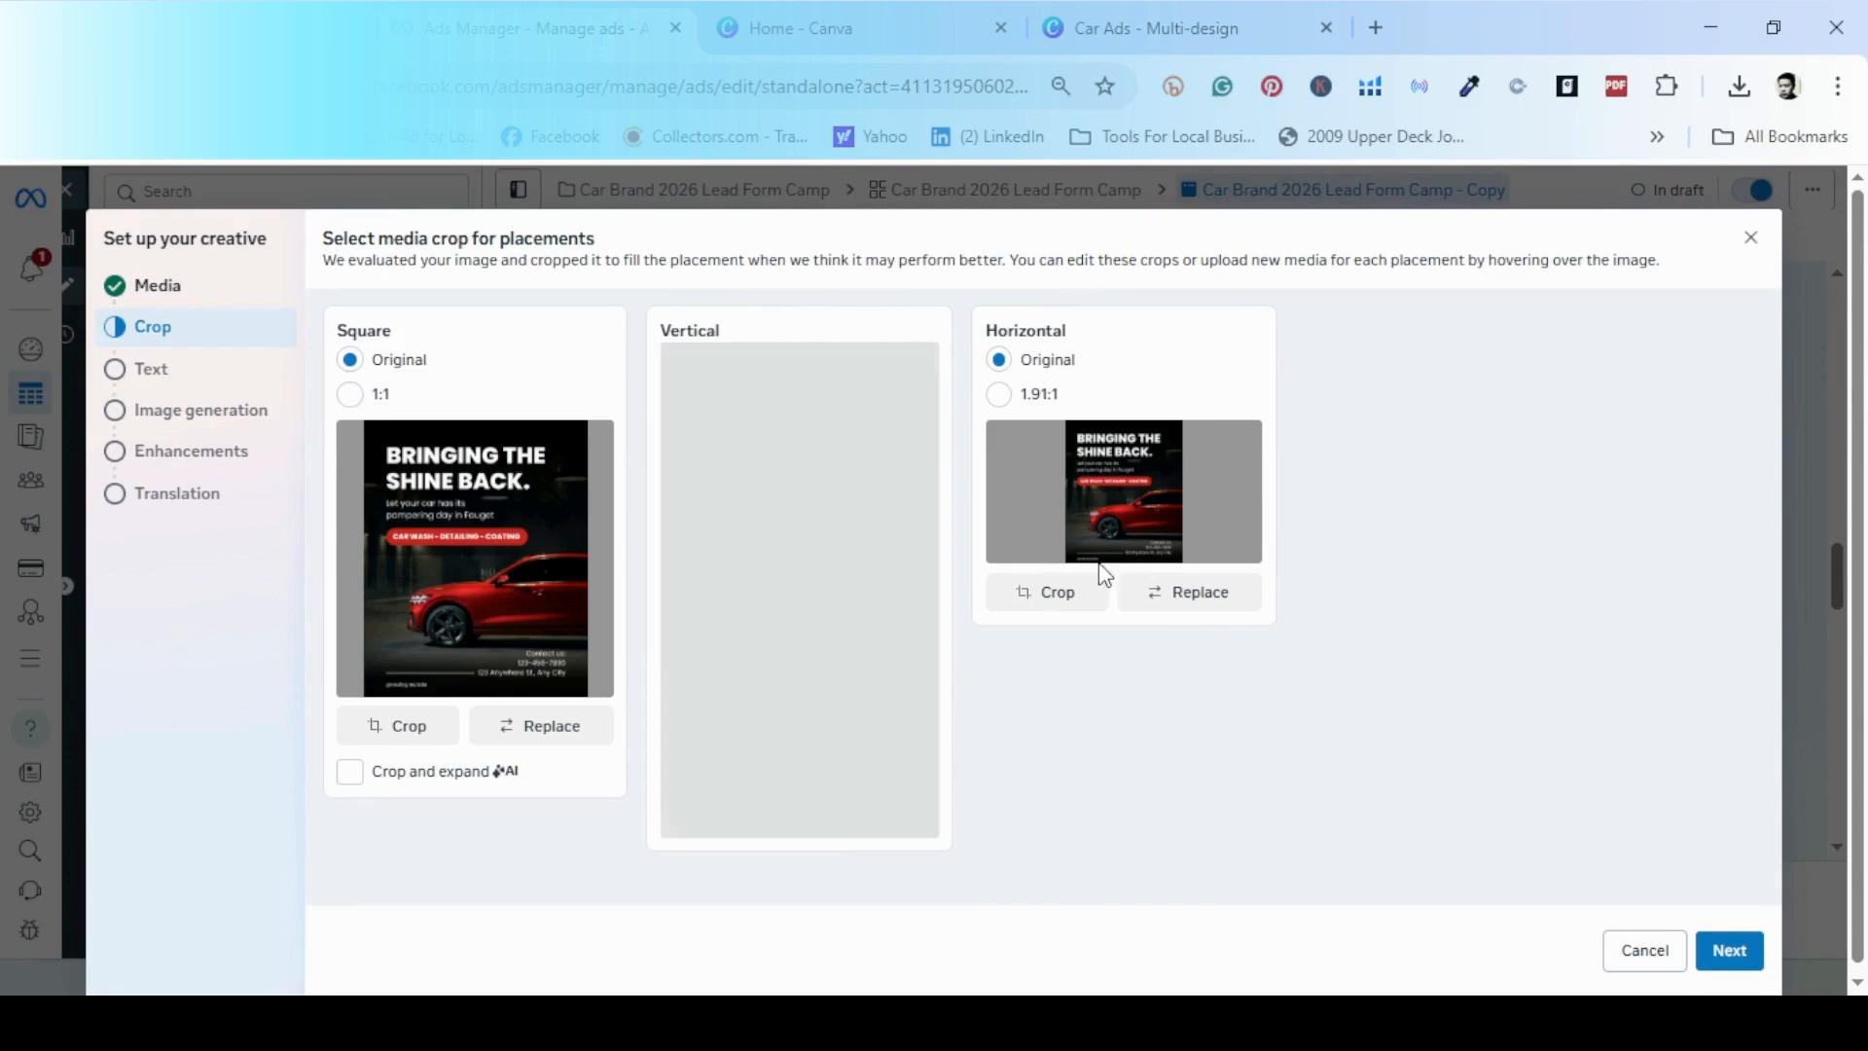
- Replace the horizontal placement's image with 6.png (1200 × 628), check the three crops, and continue to the ad text
click(1211, 610)
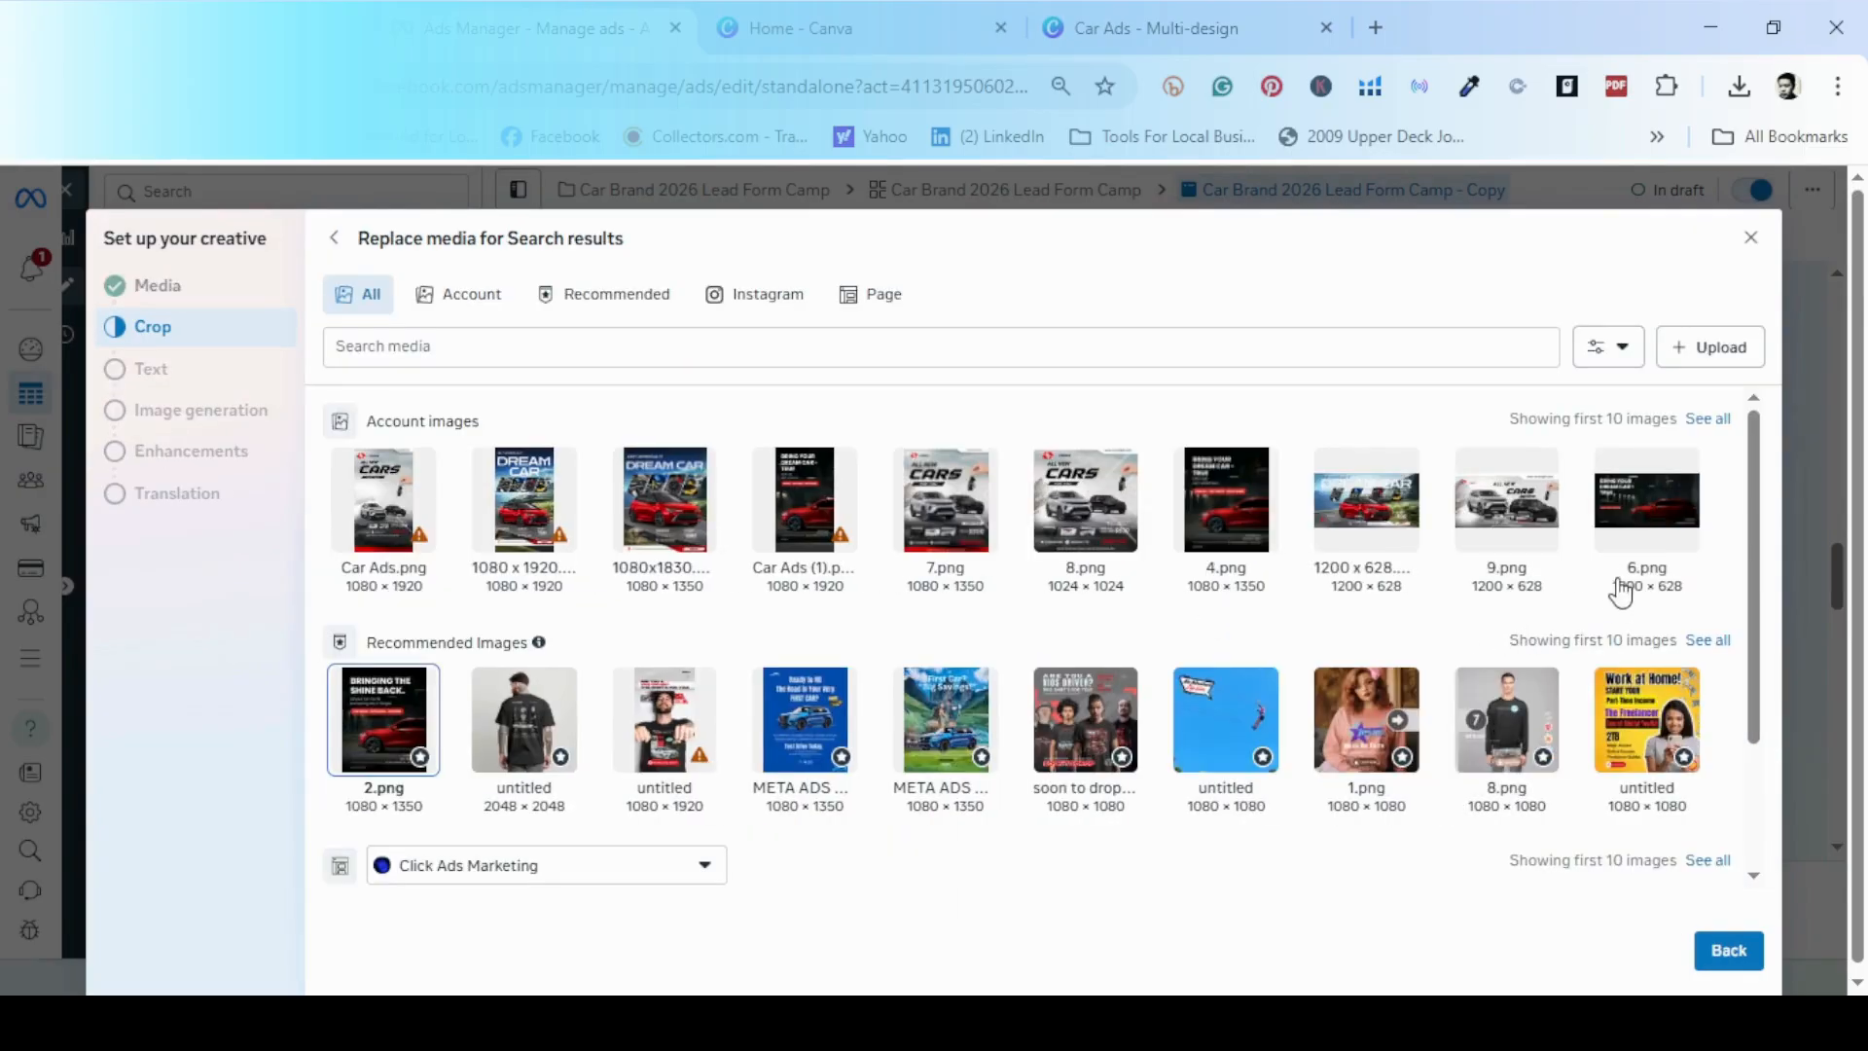
click(1635, 535)
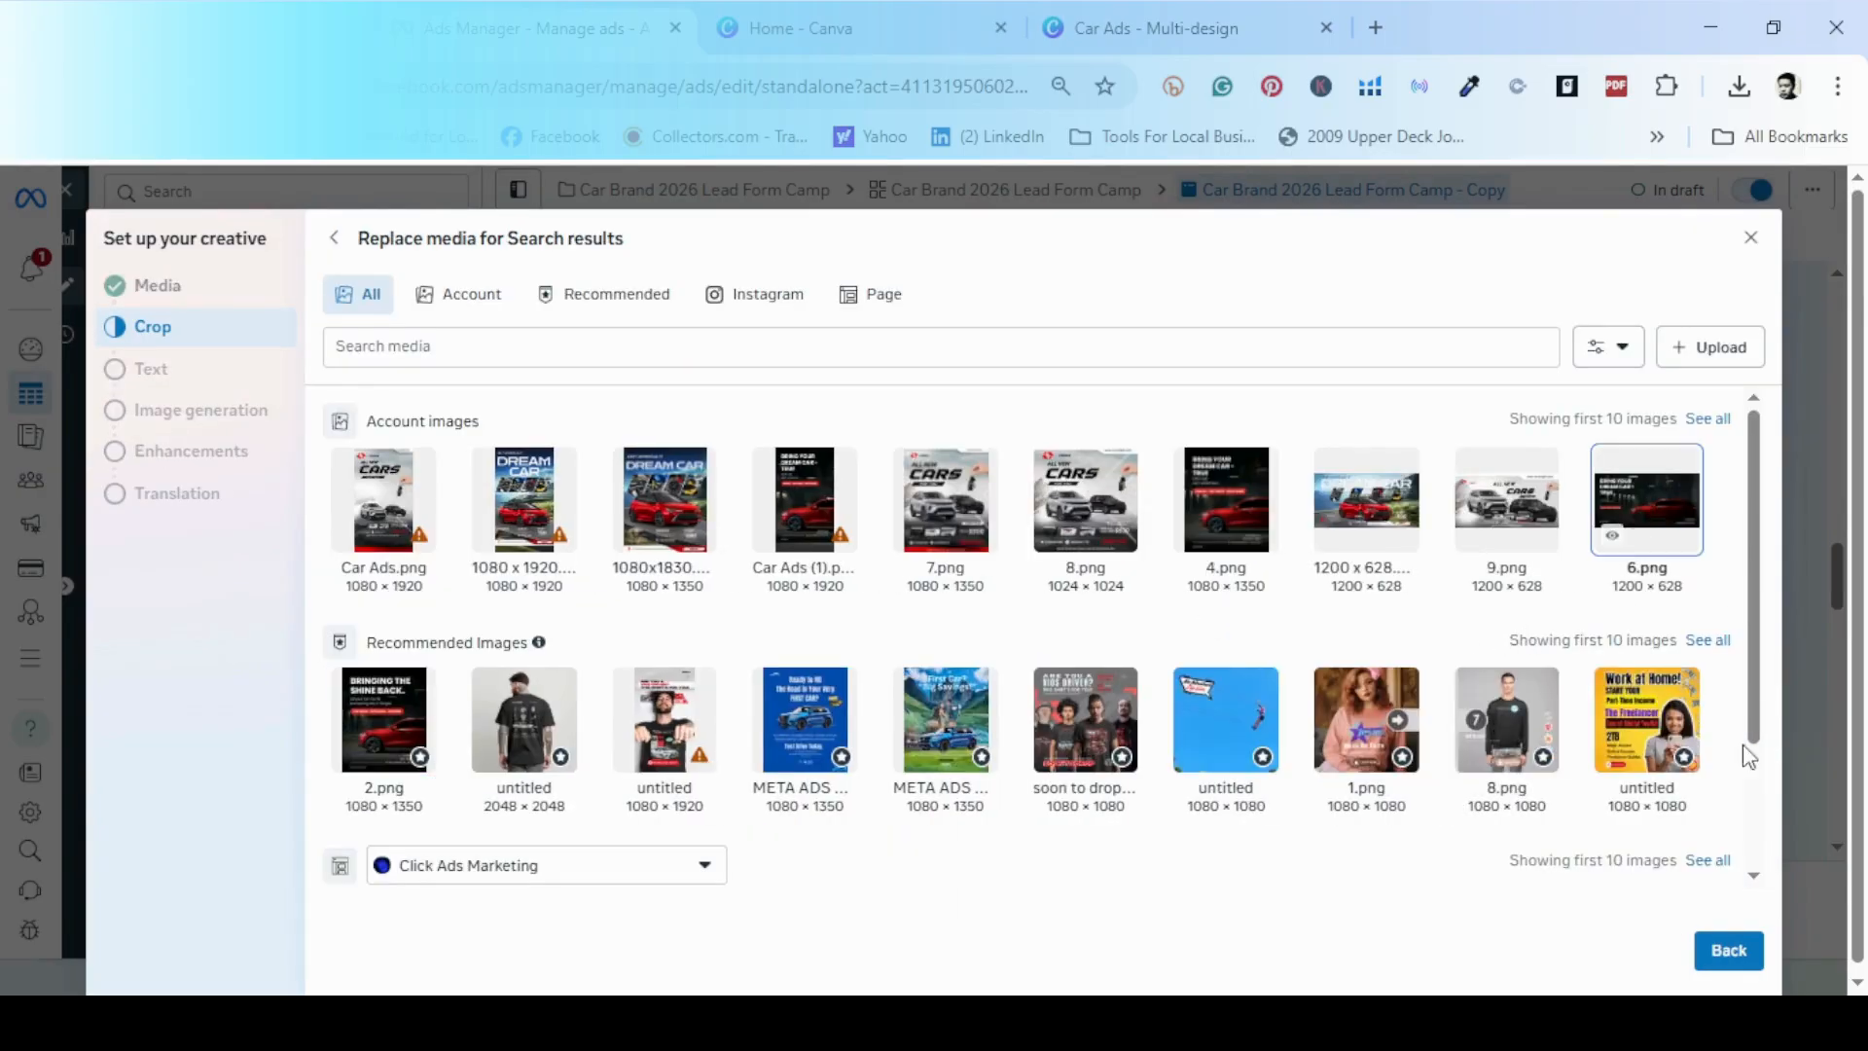
click(1705, 954)
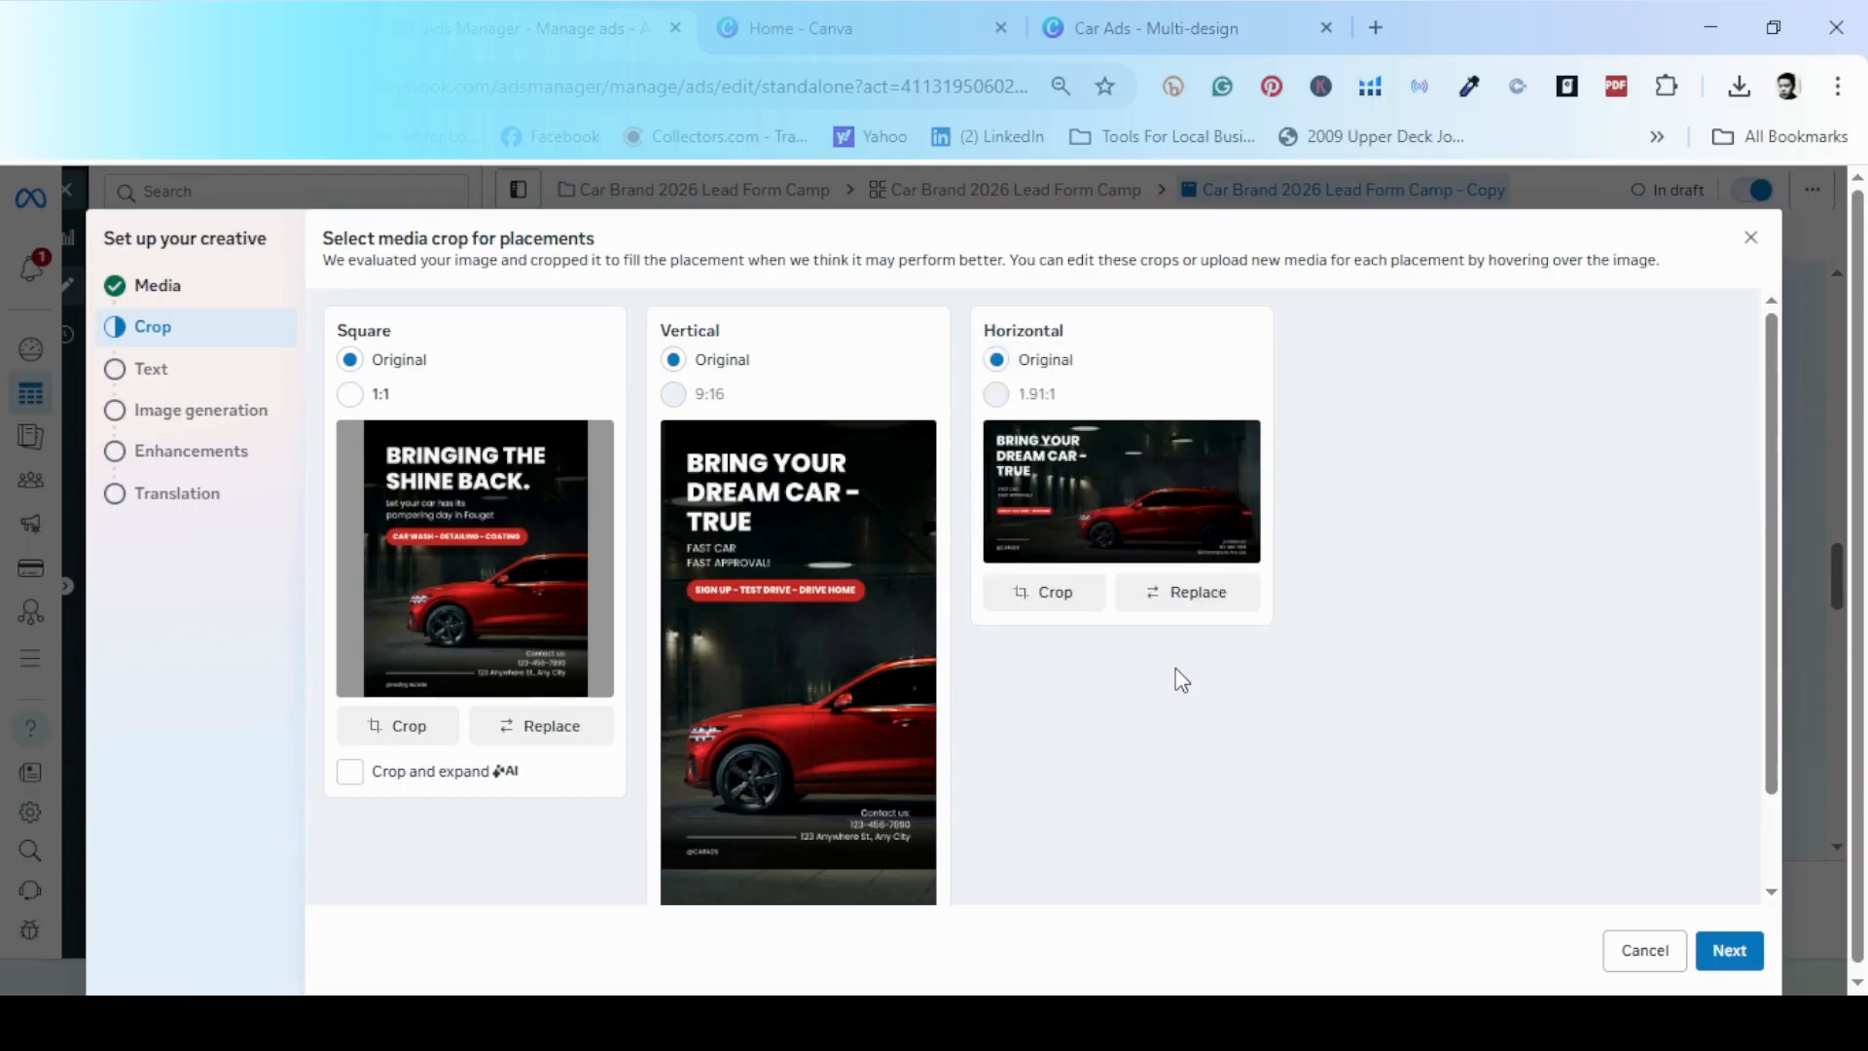
drag(1773, 486, 1771, 603)
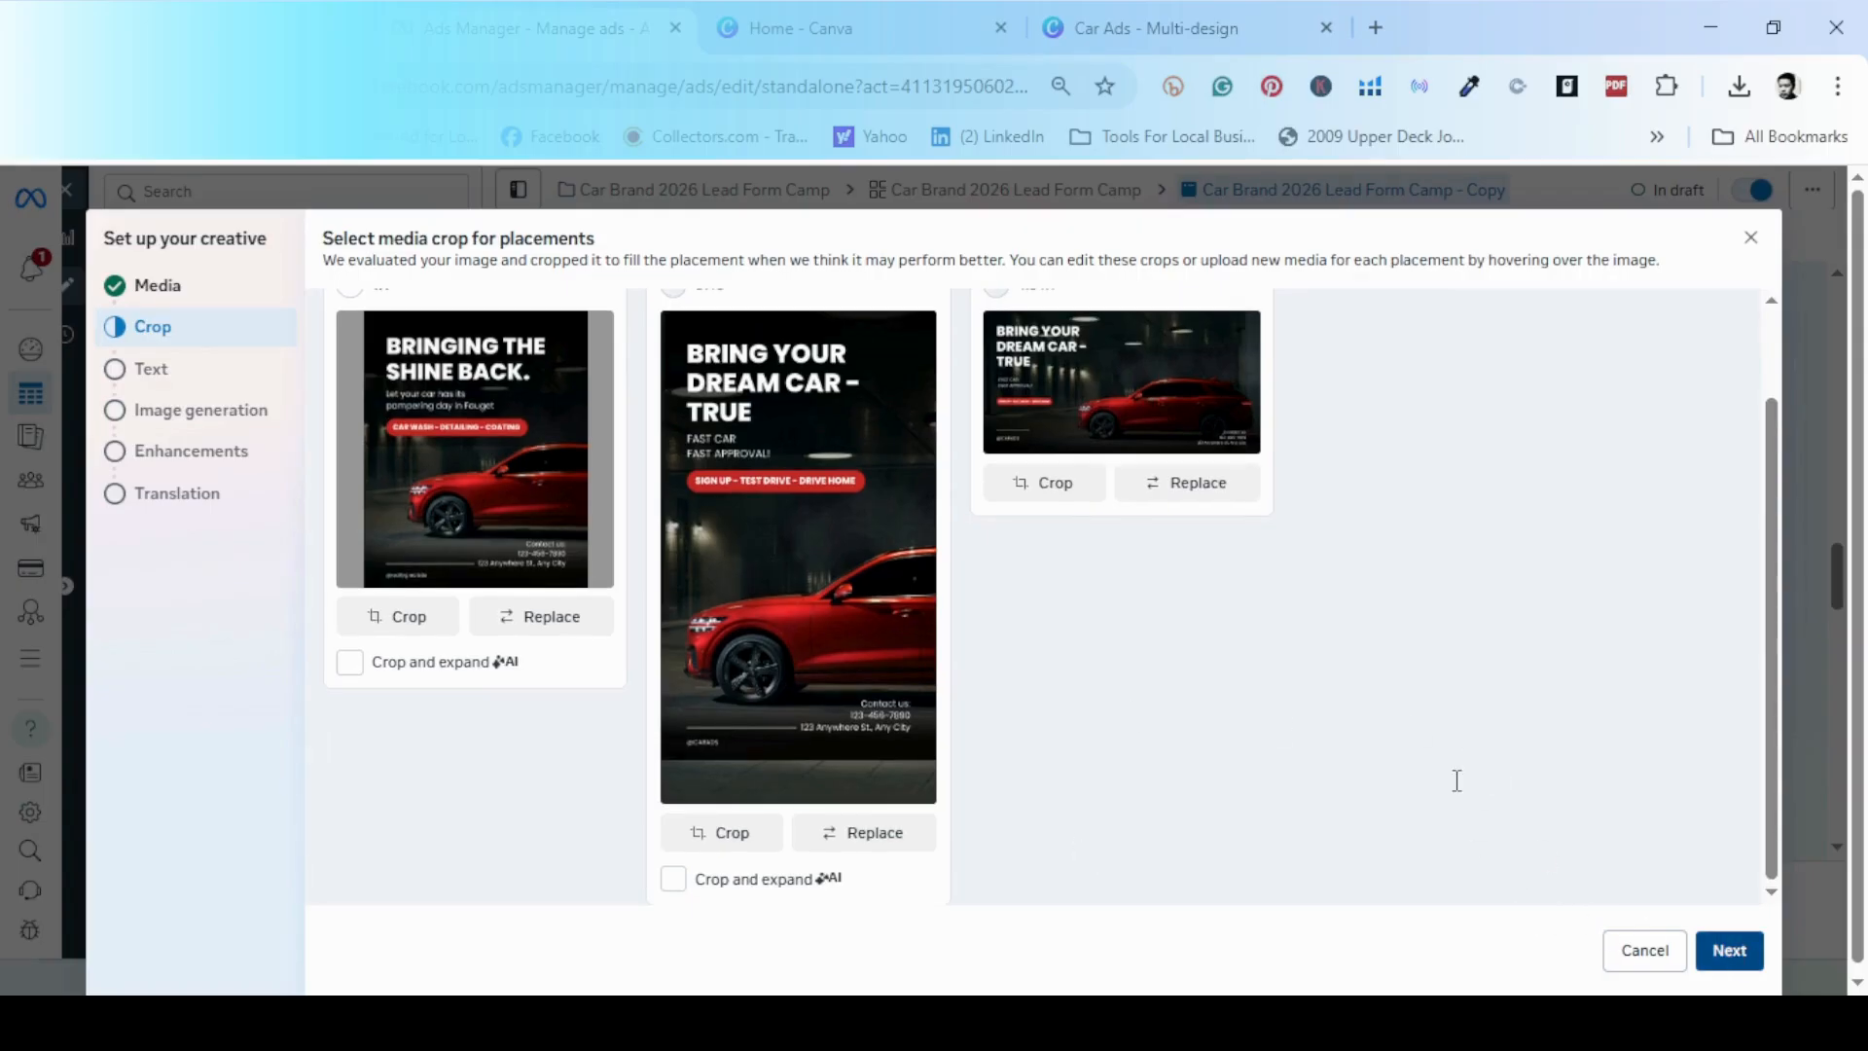
scroll(1456, 781, down, 2)
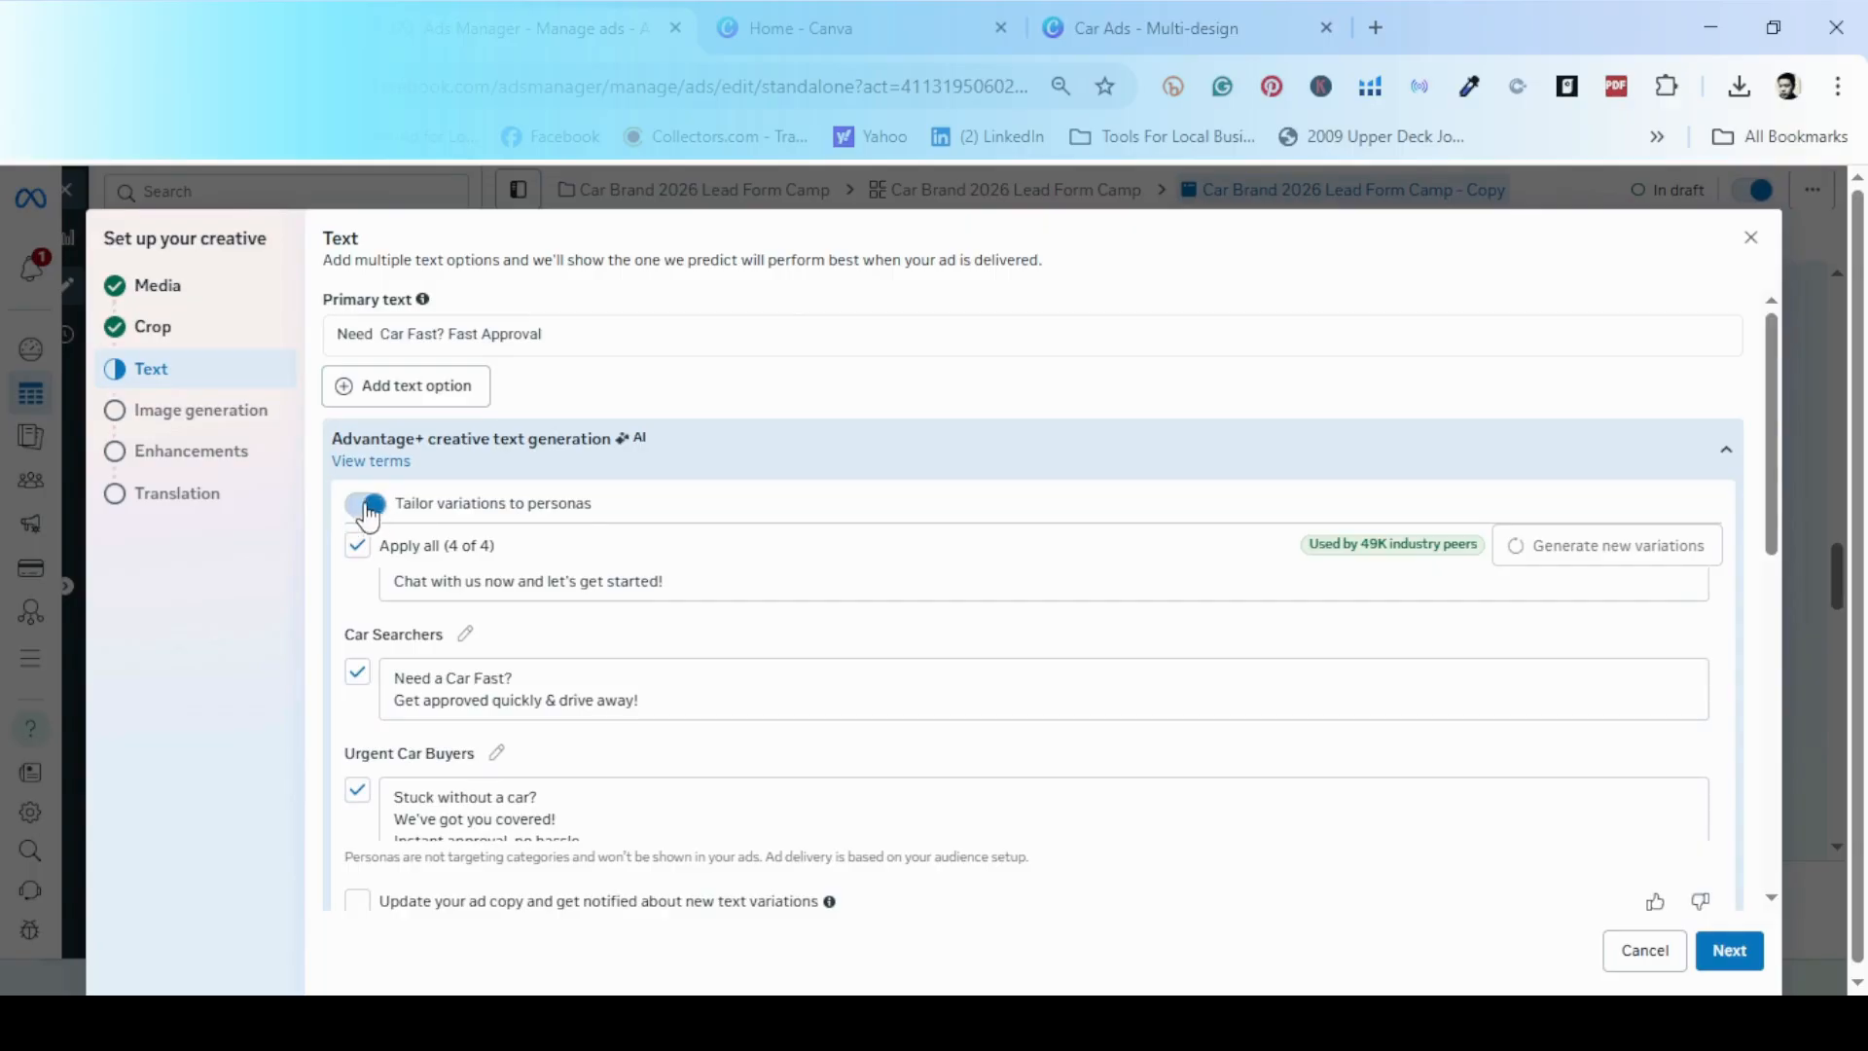
- Turn Tailor variations to personas off and on again, and apply all the primary text variations
click(365, 505)
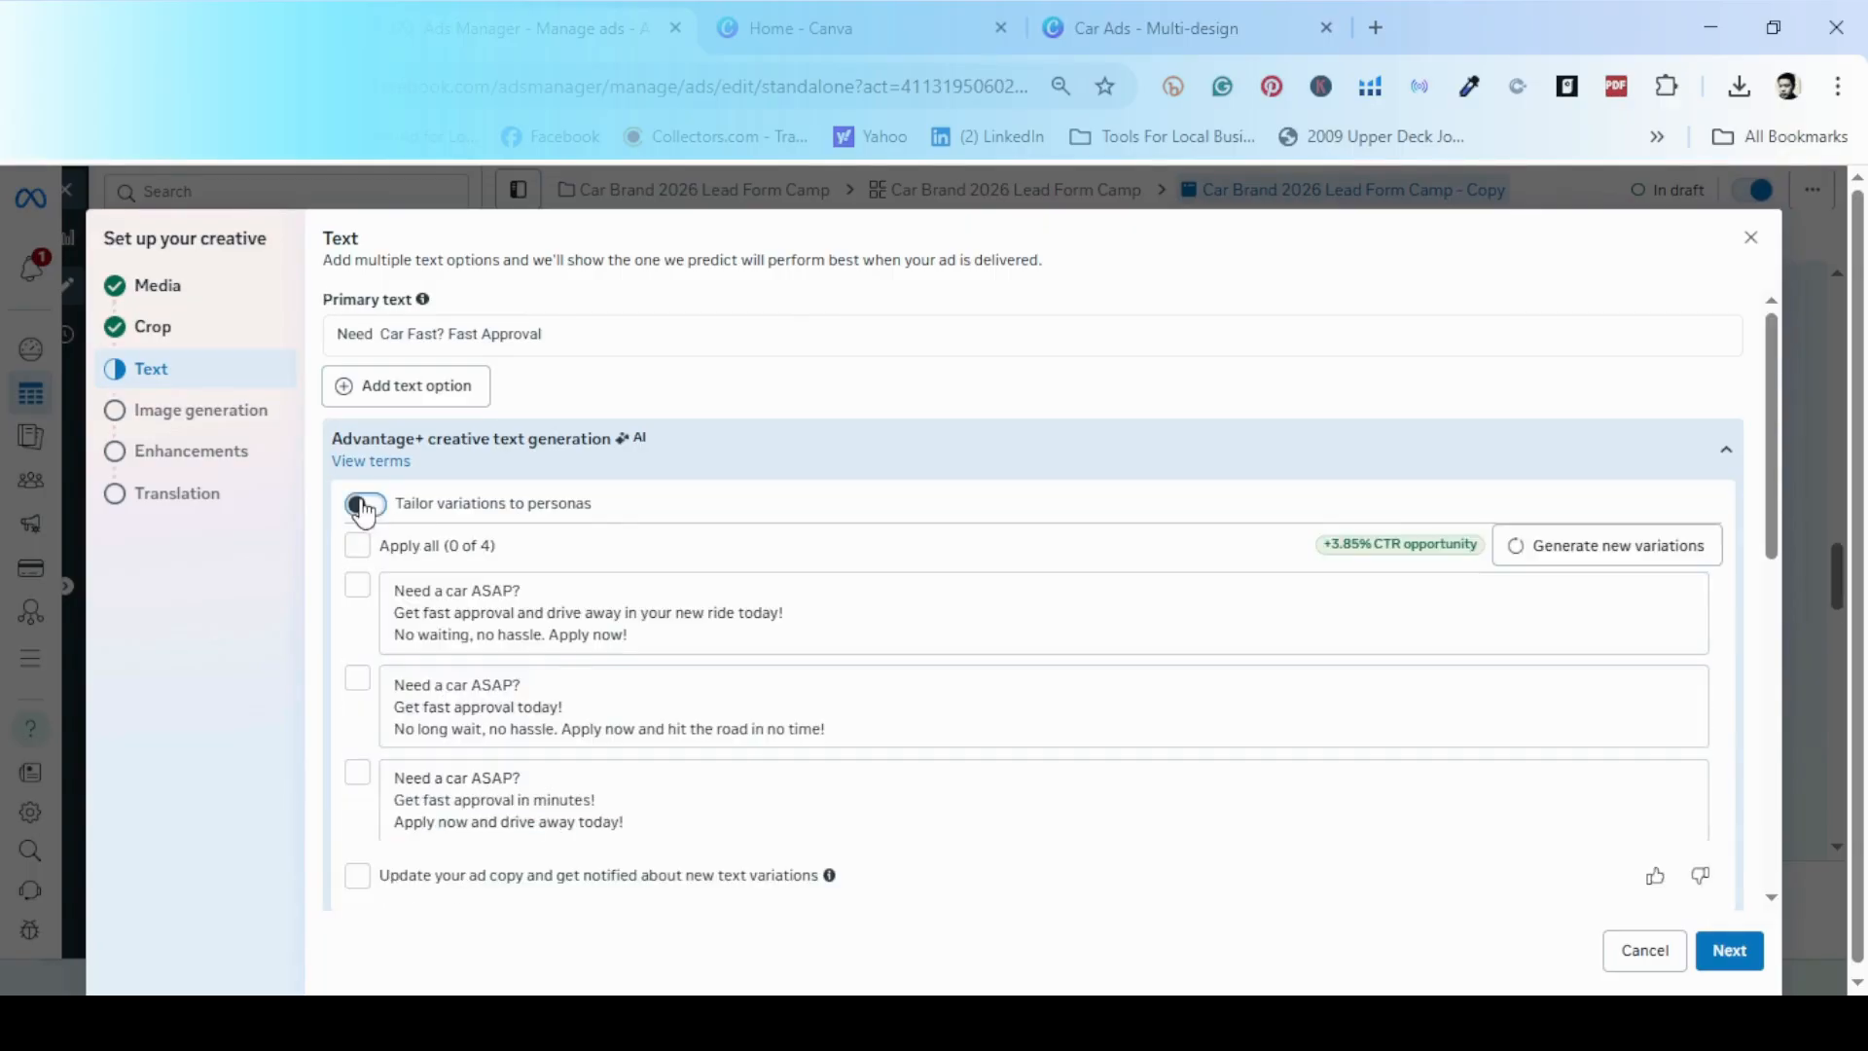
click(377, 504)
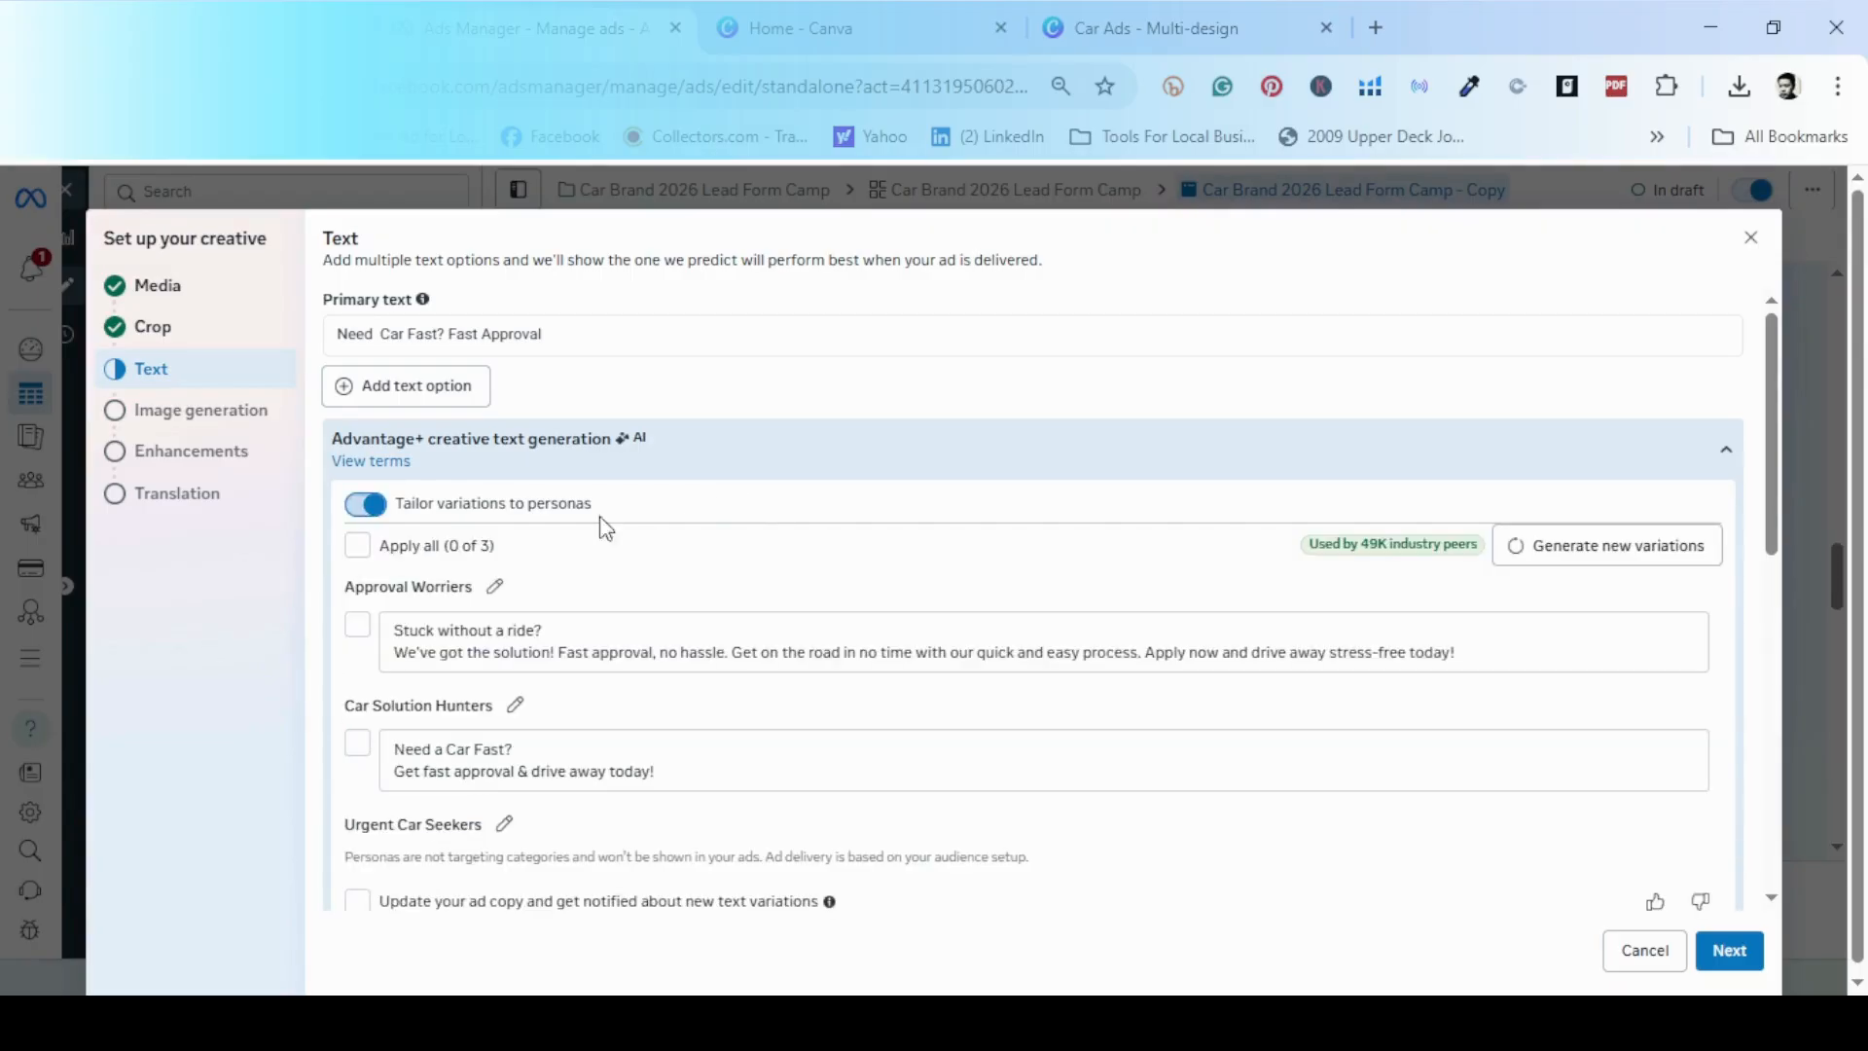
click(358, 547)
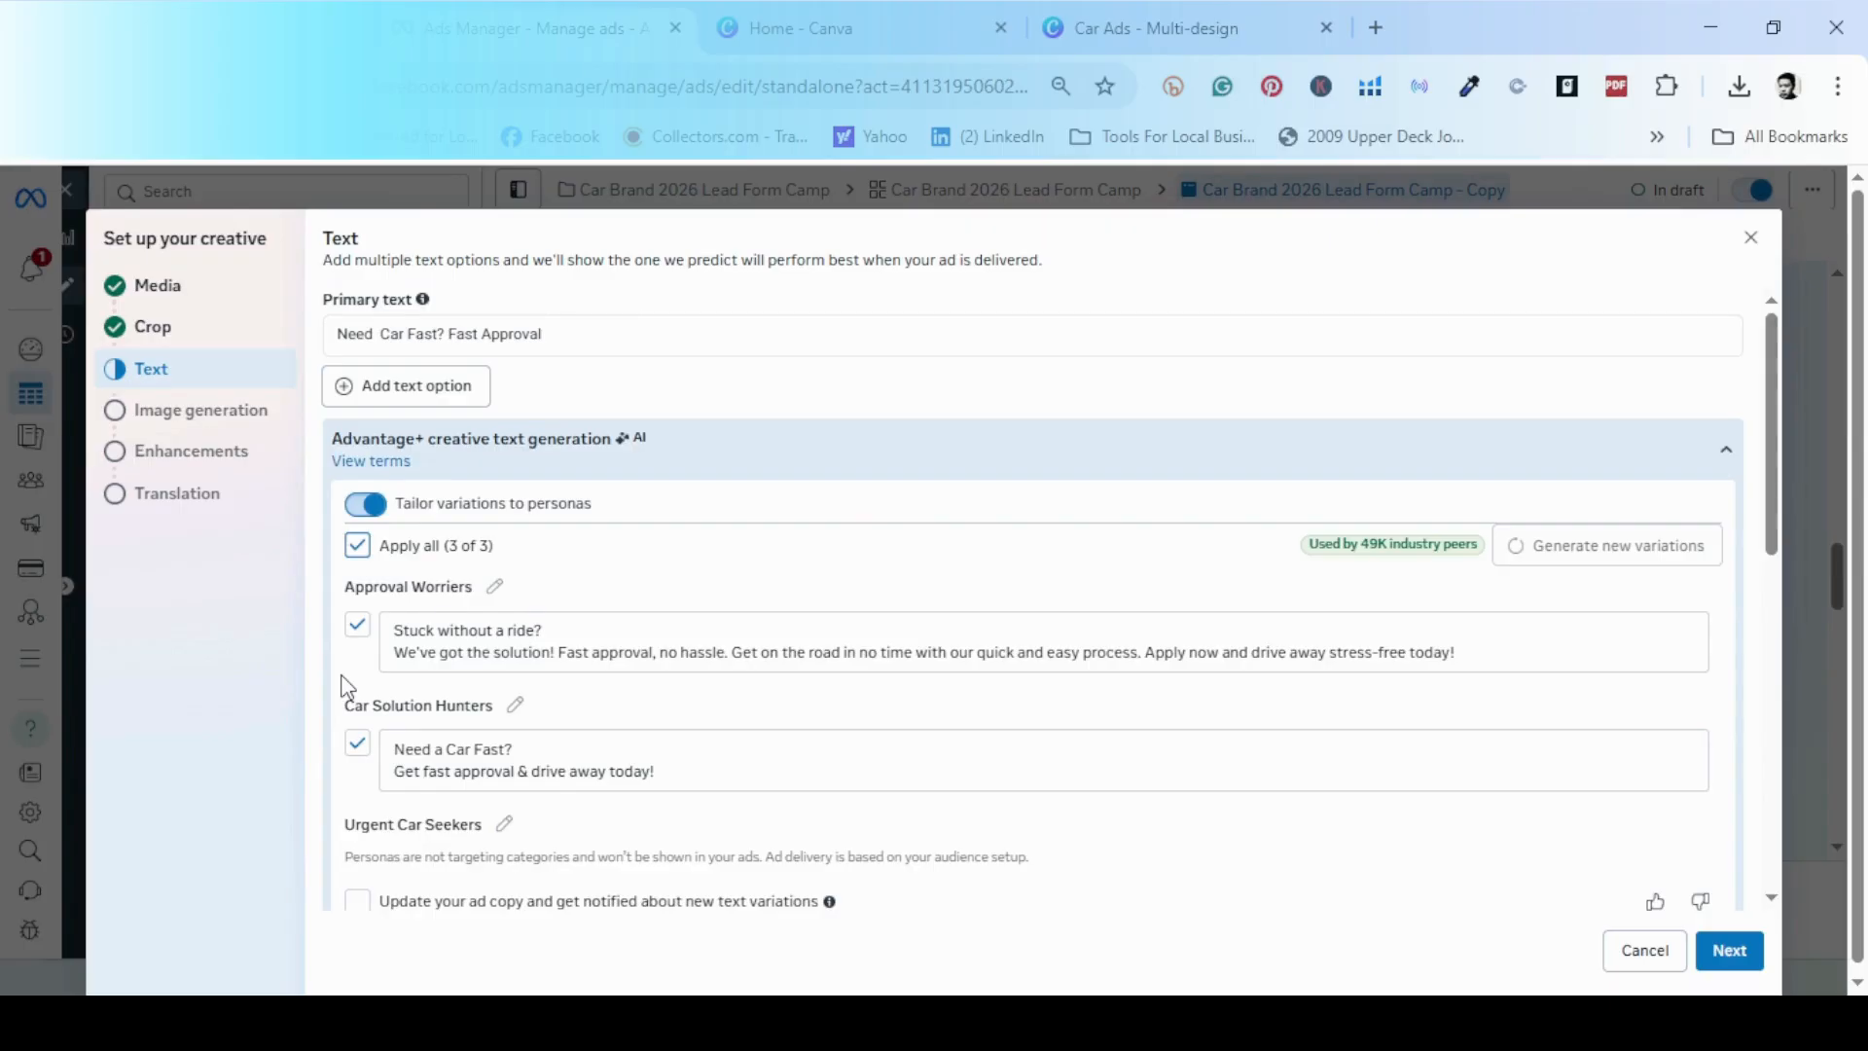
- Check the persona texts, headline variations, description and Sign up call to action, and accept the ad text
scroll(342, 686, down, 1)
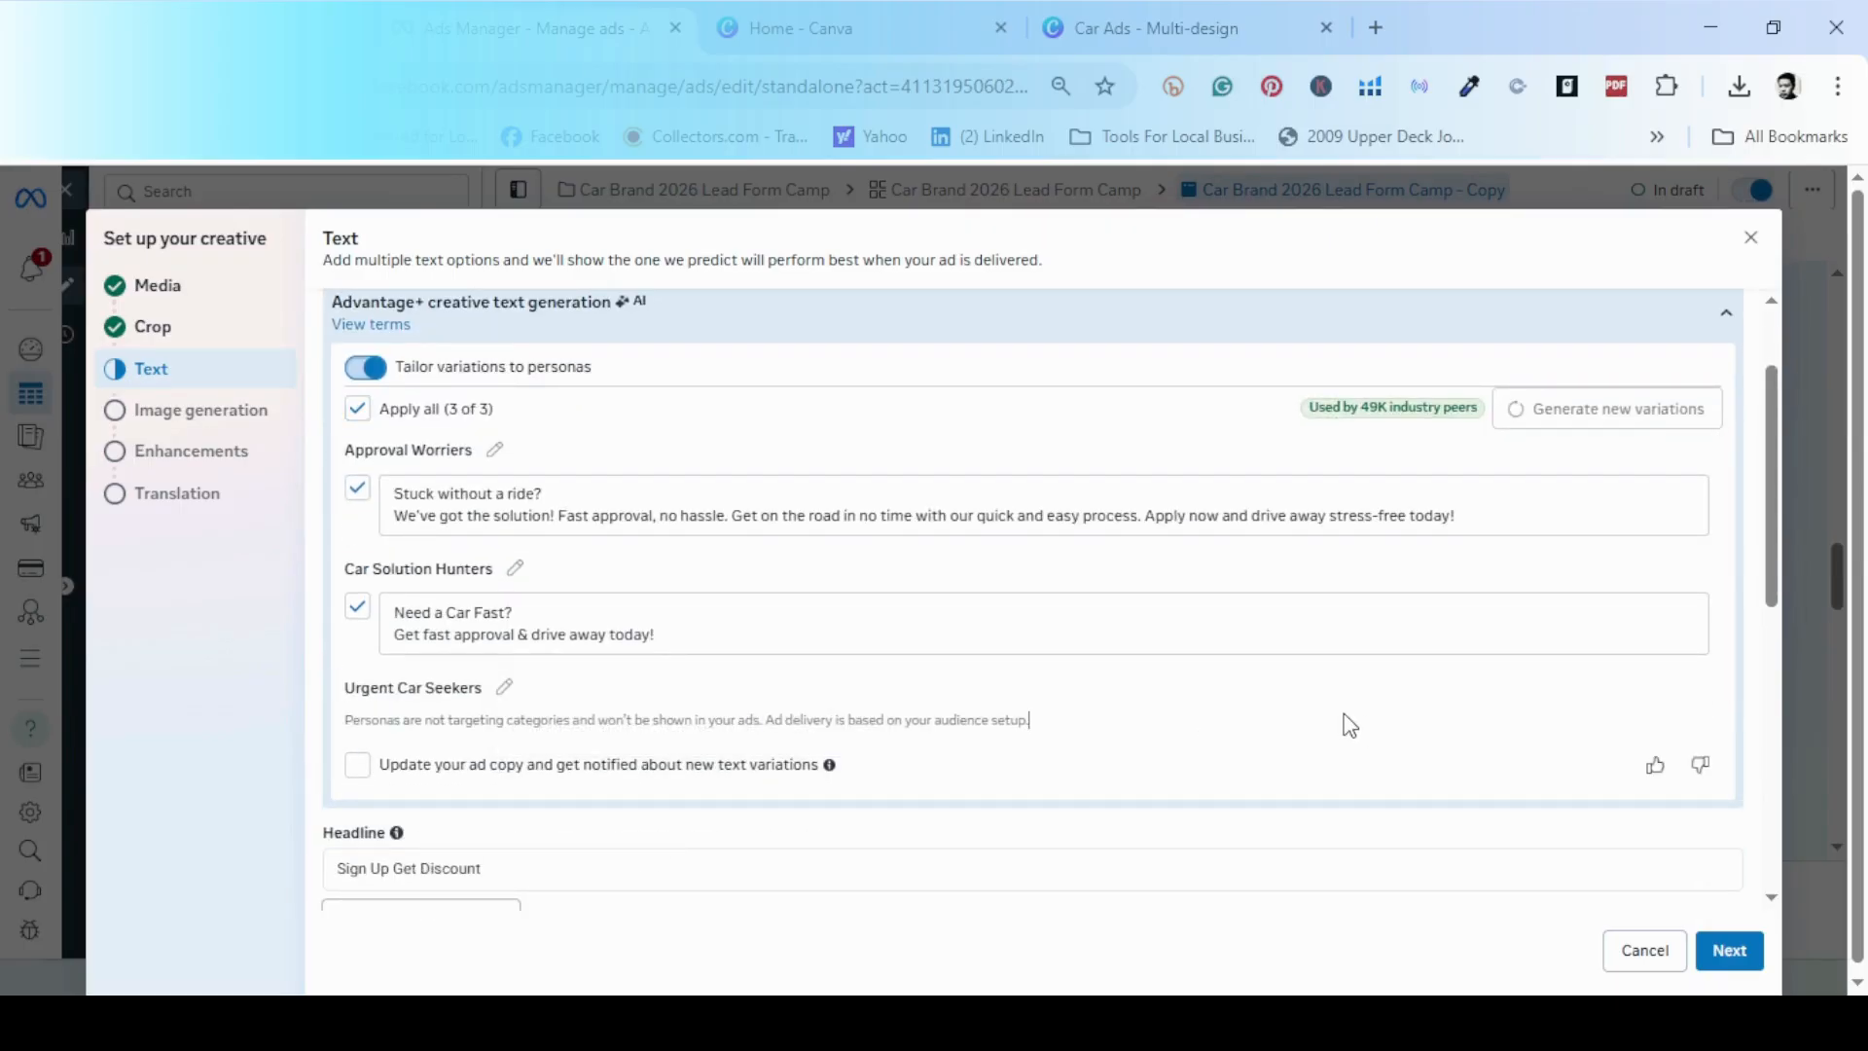
scroll(350, 753, down, 1)
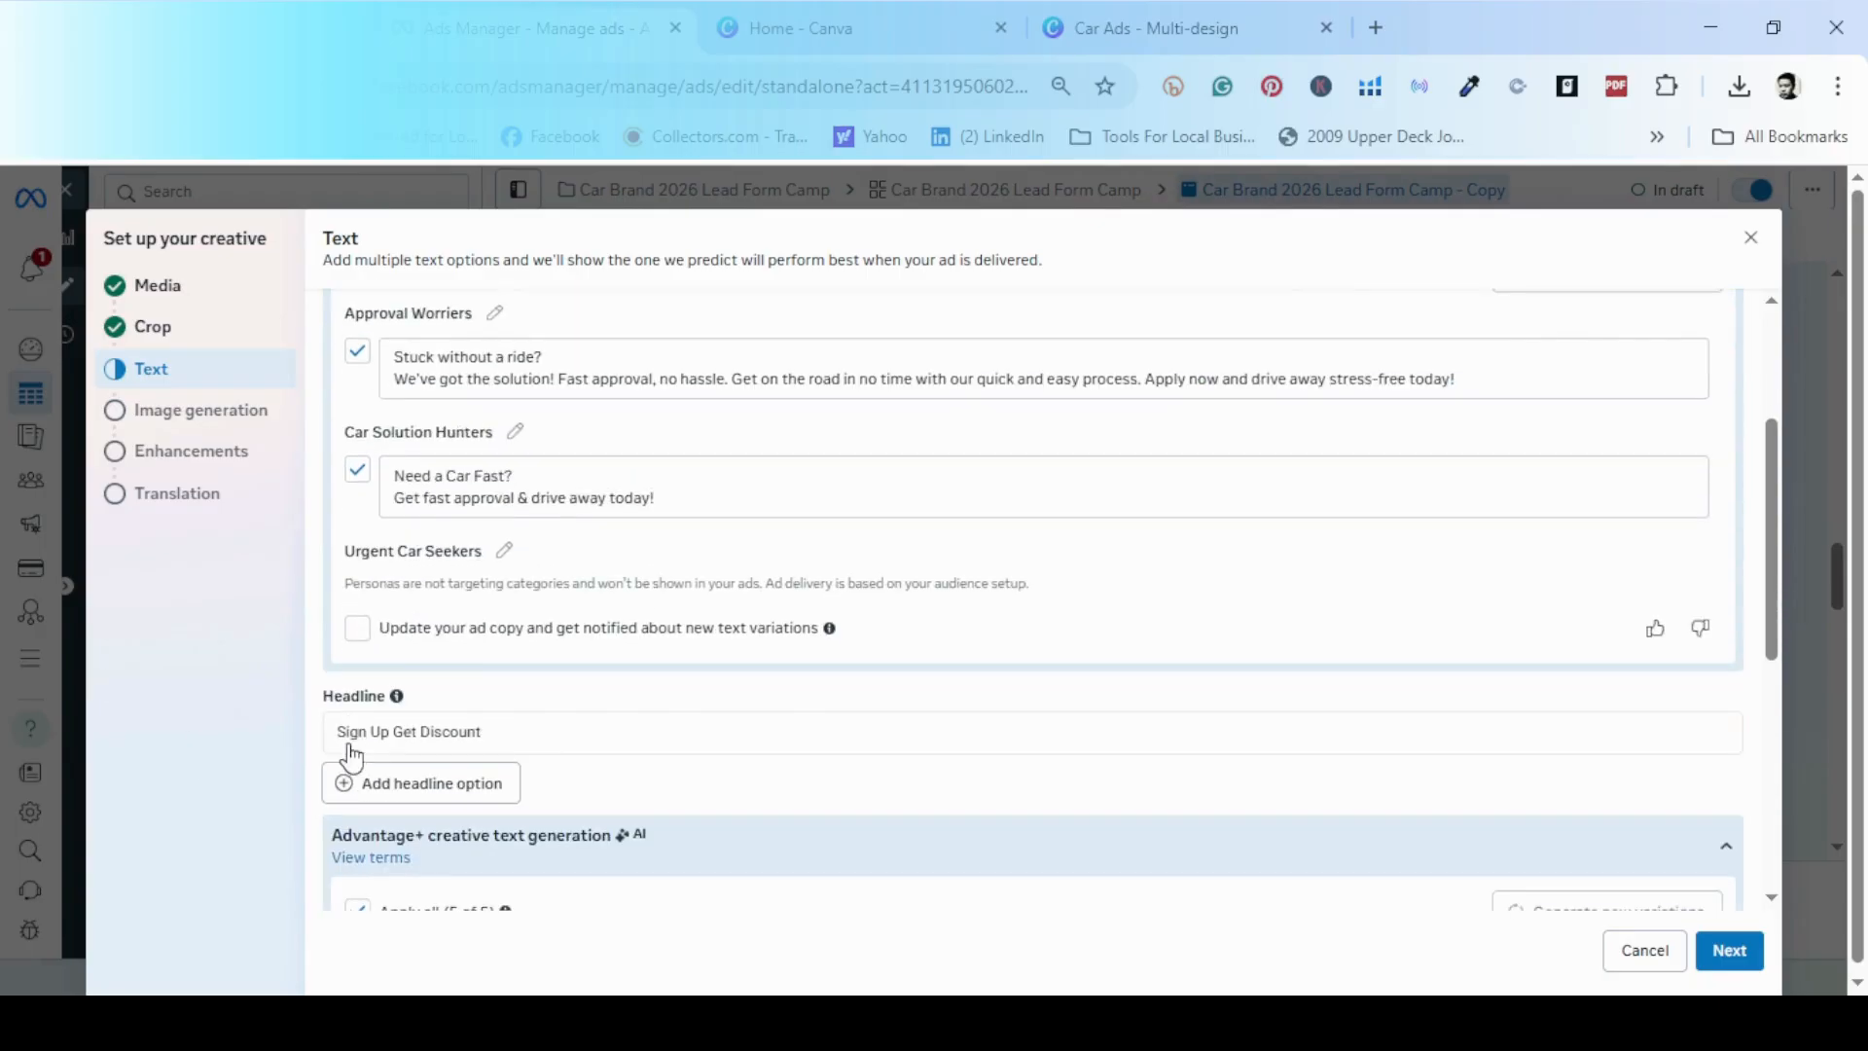
scroll(350, 751, up, 2)
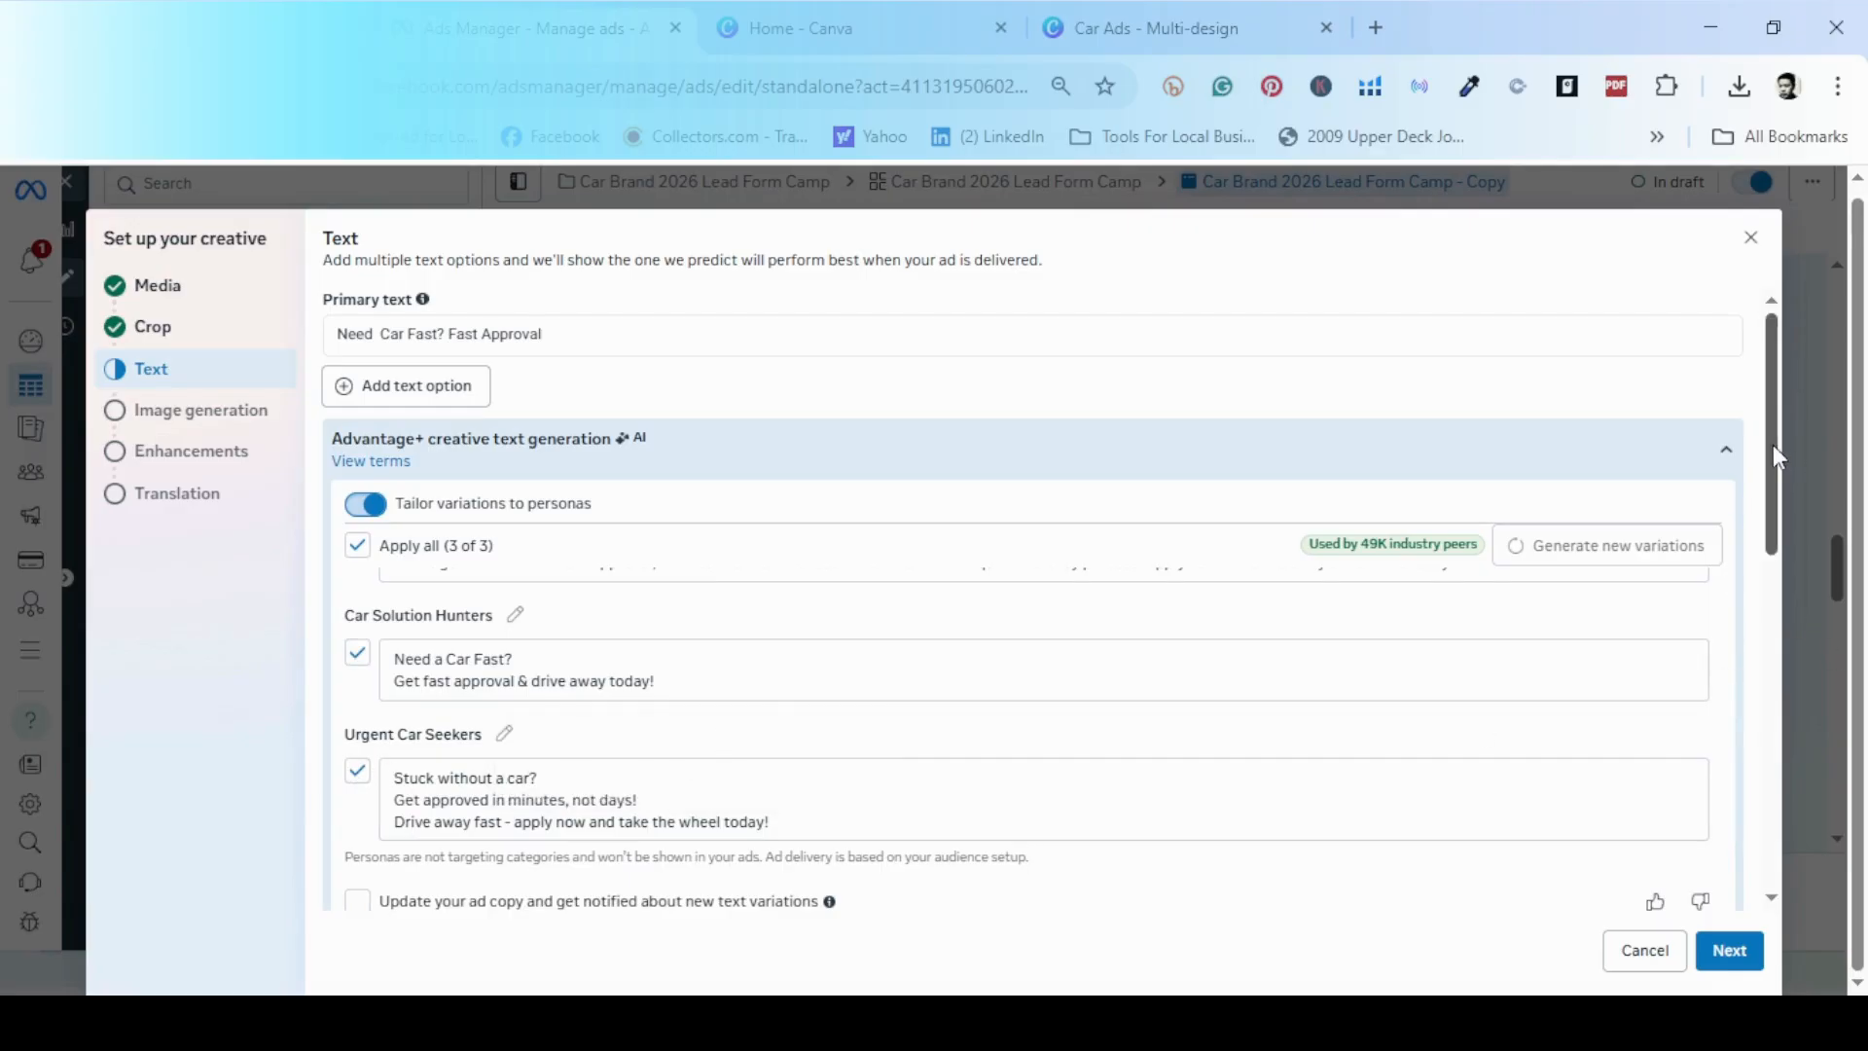
drag(1773, 445, 1778, 667)
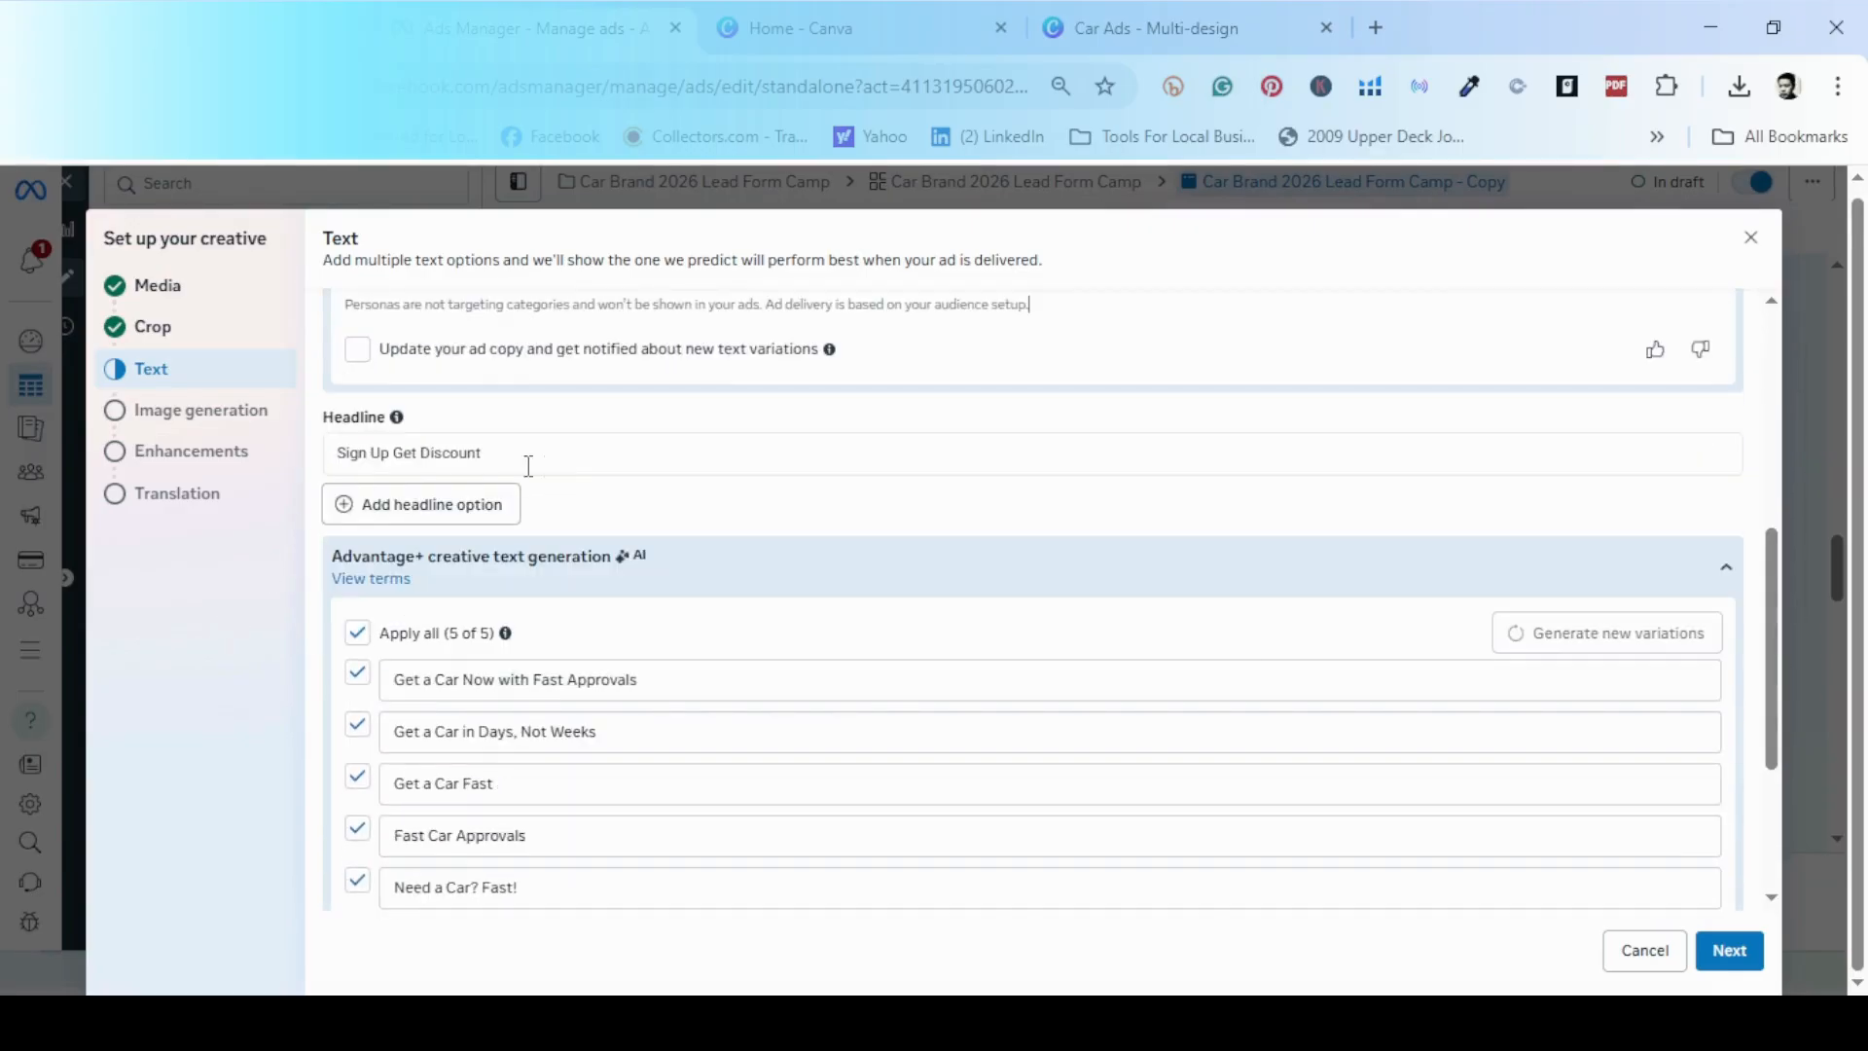
scroll(1773, 615, down, 3)
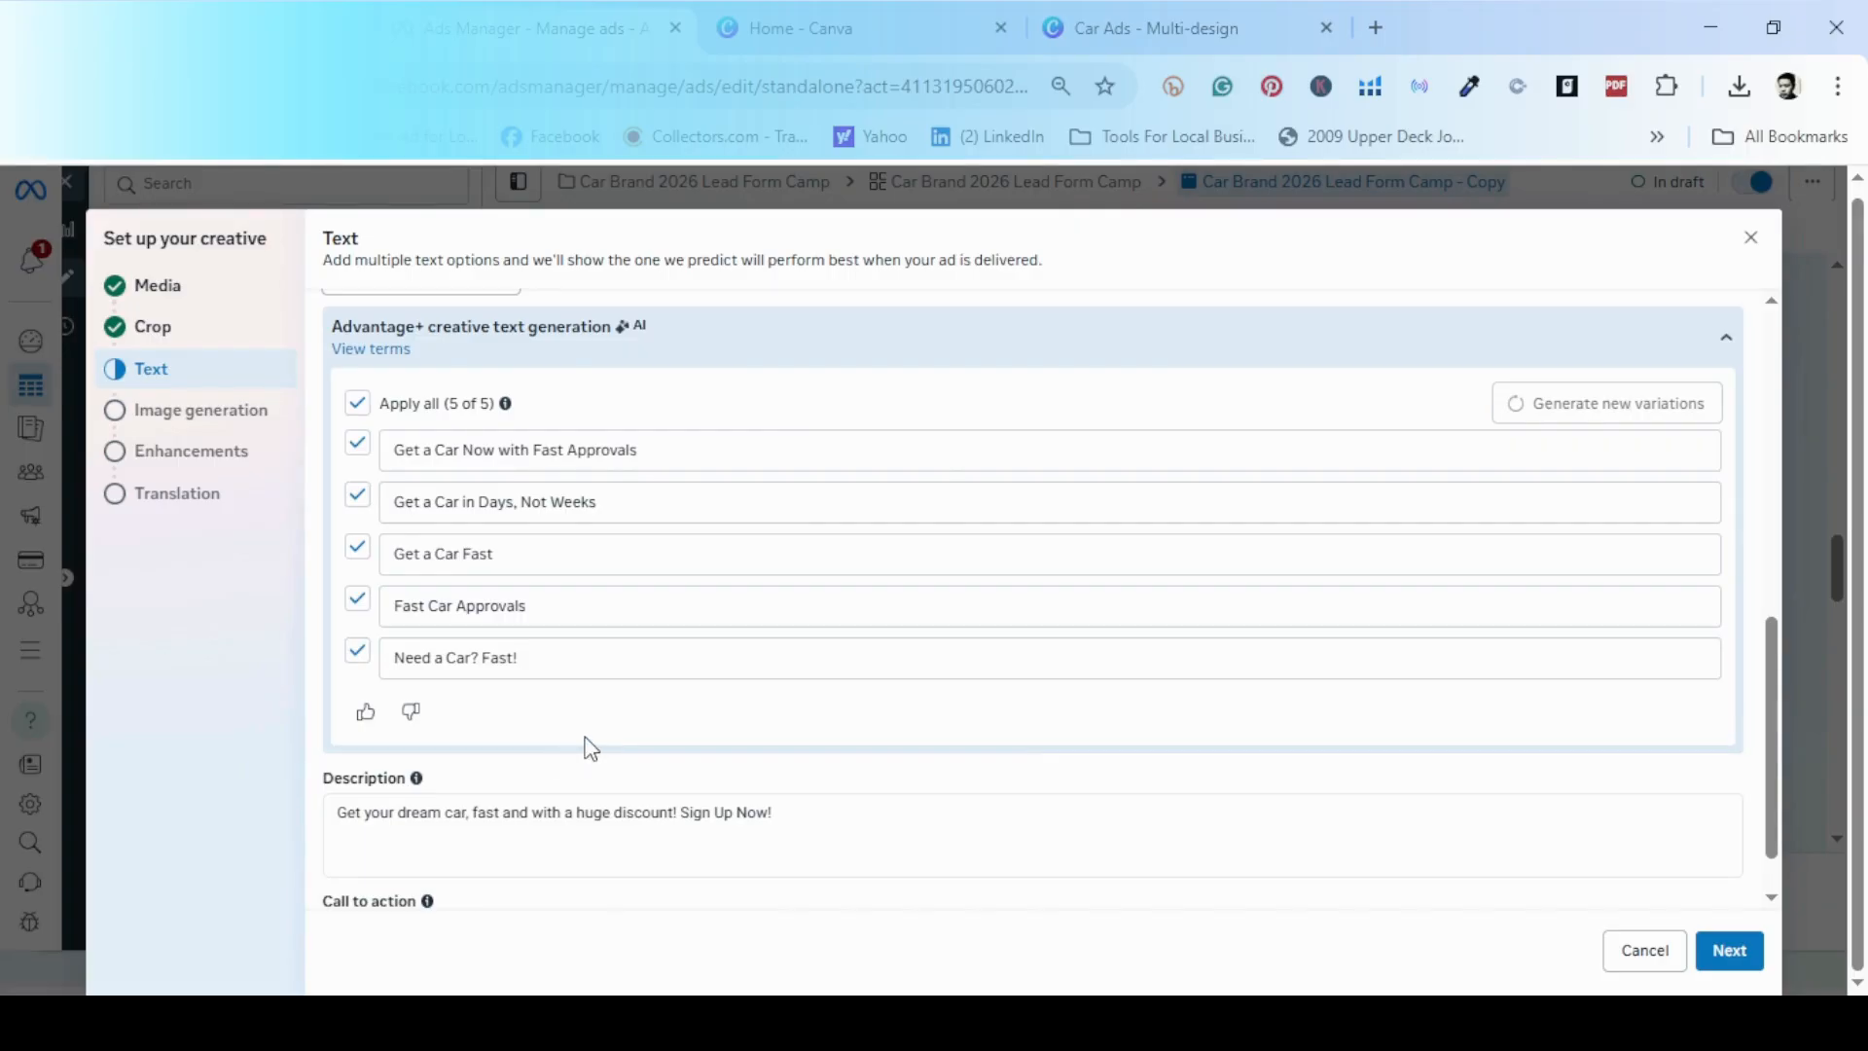
scroll(590, 749, down, 1)
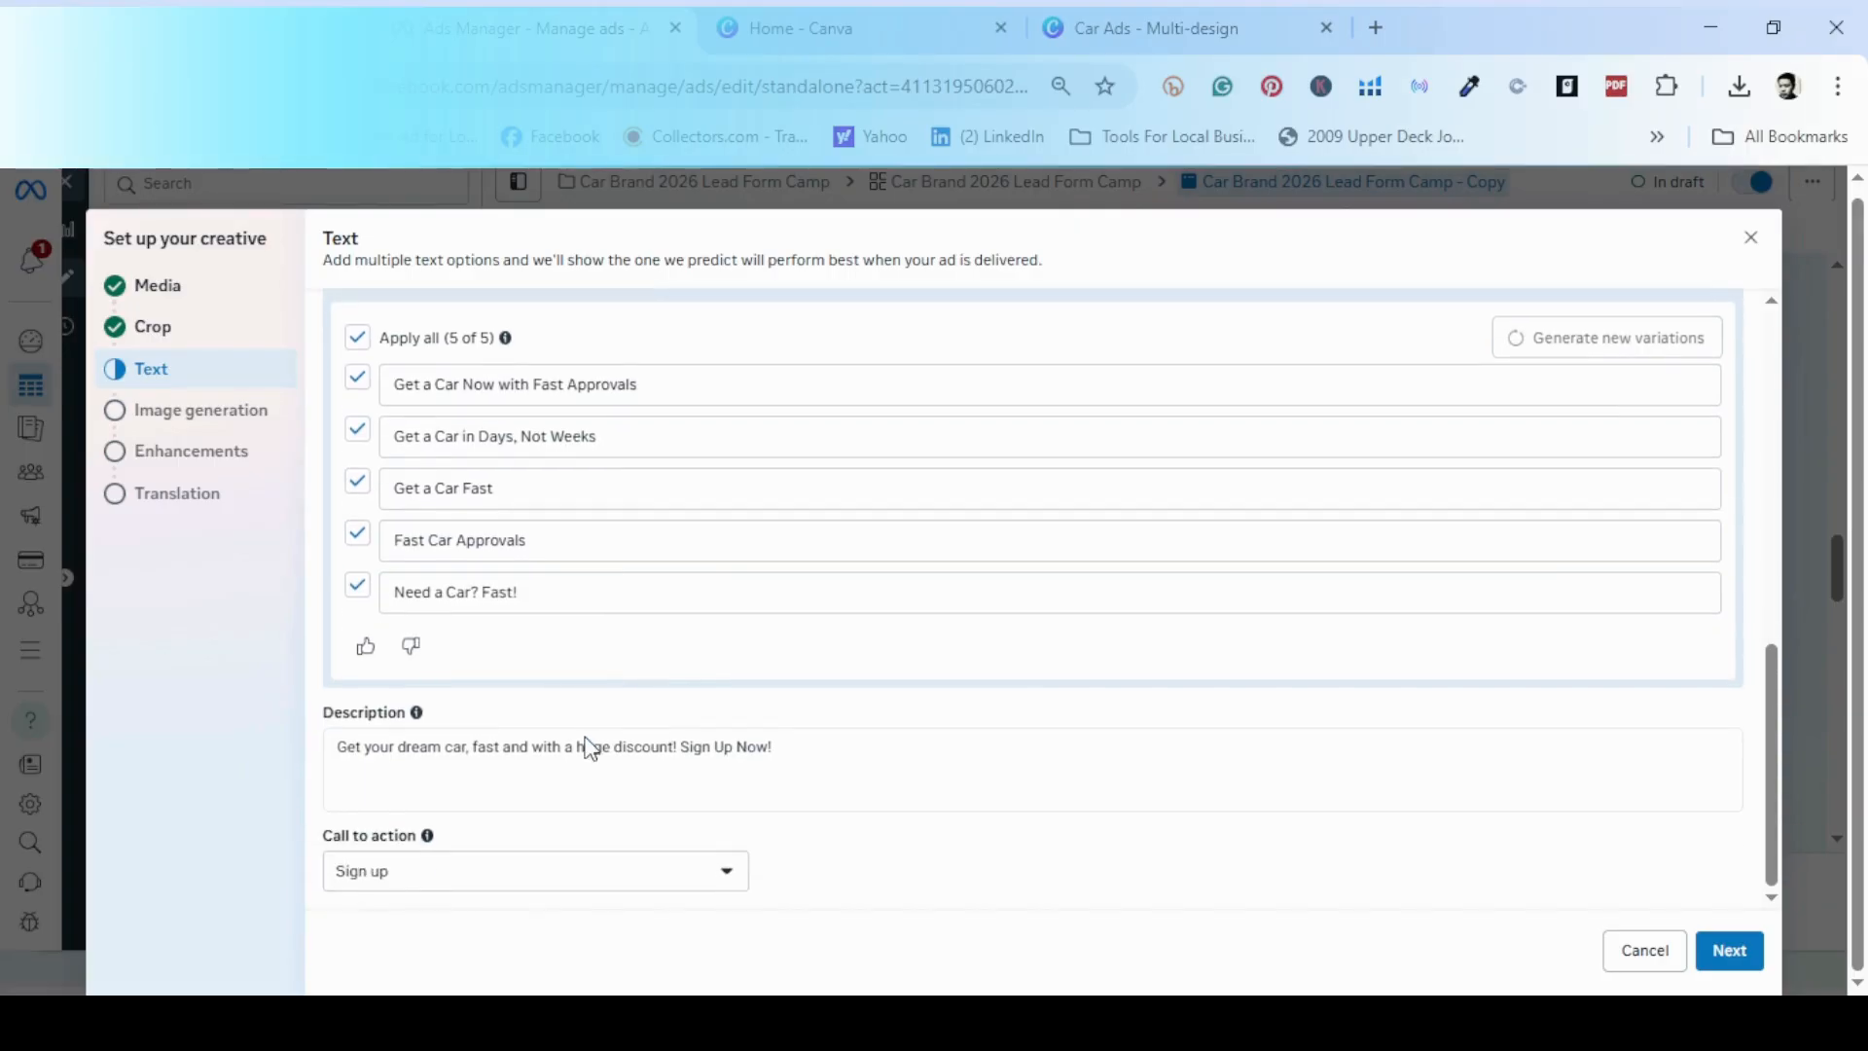
click(936, 766)
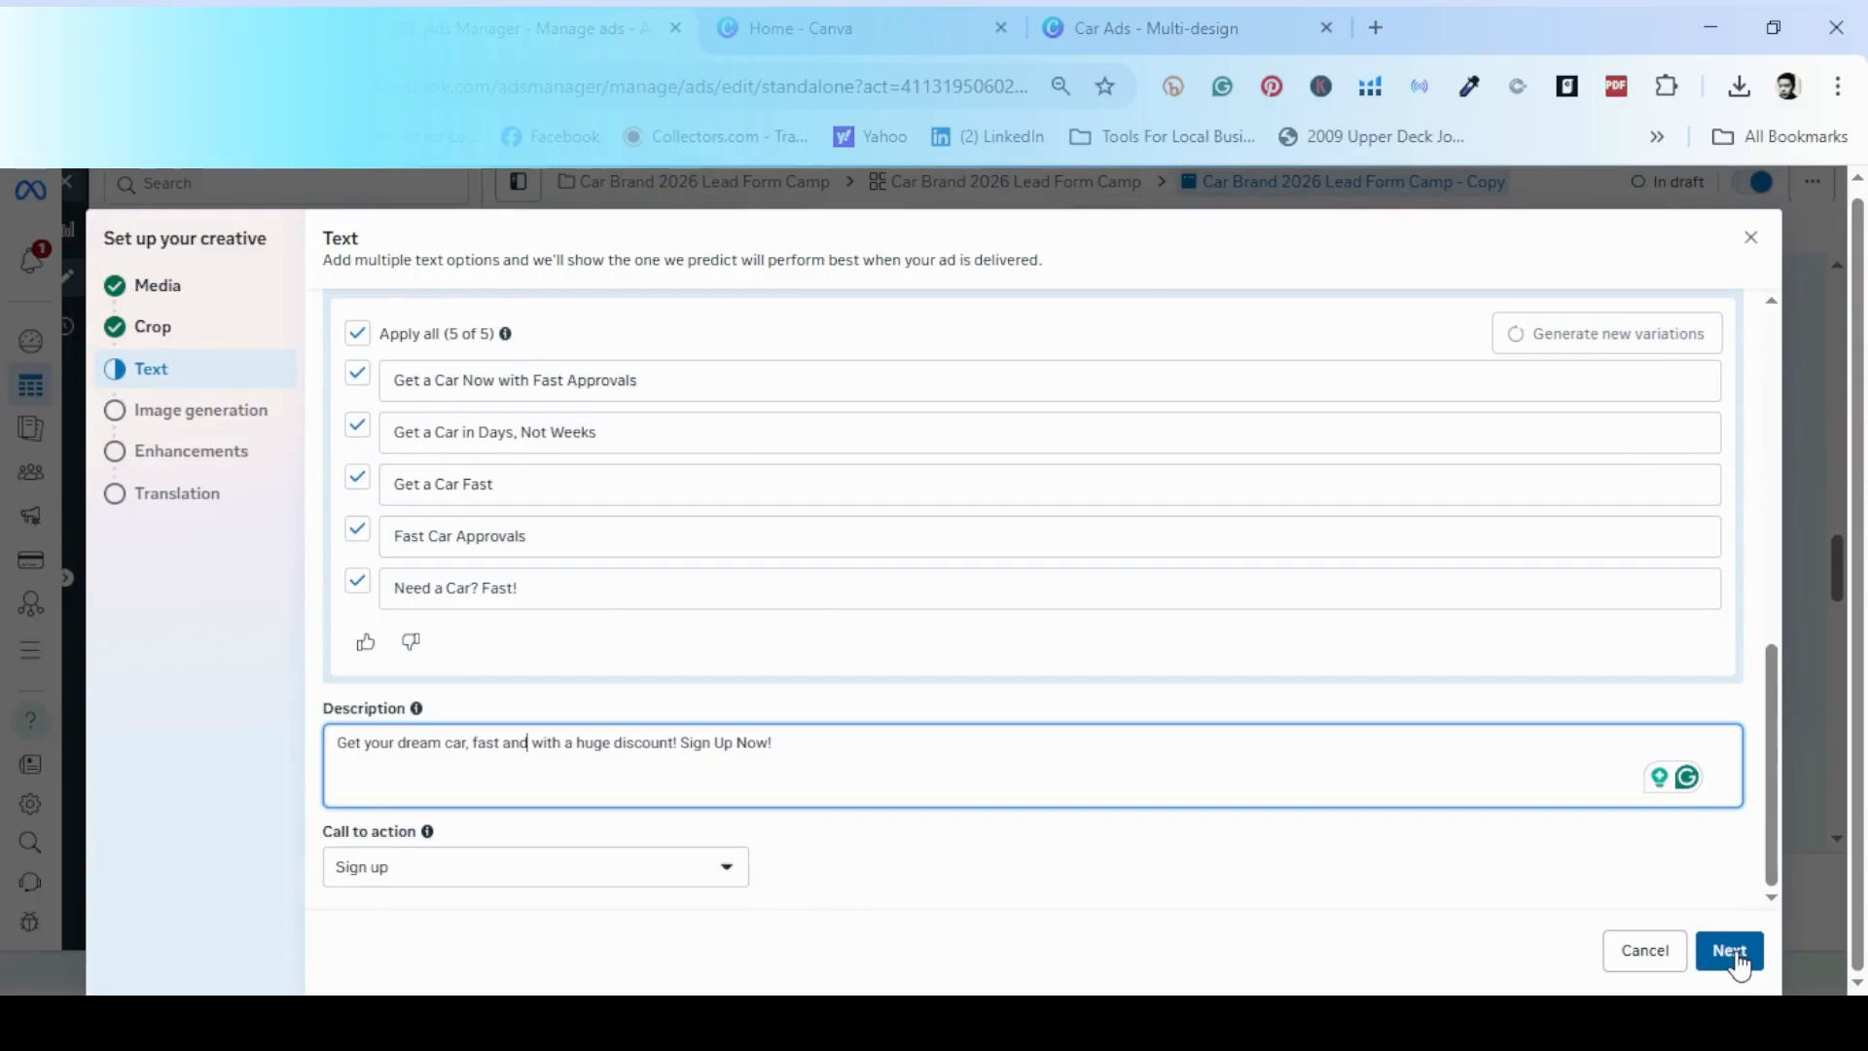
click(1730, 950)
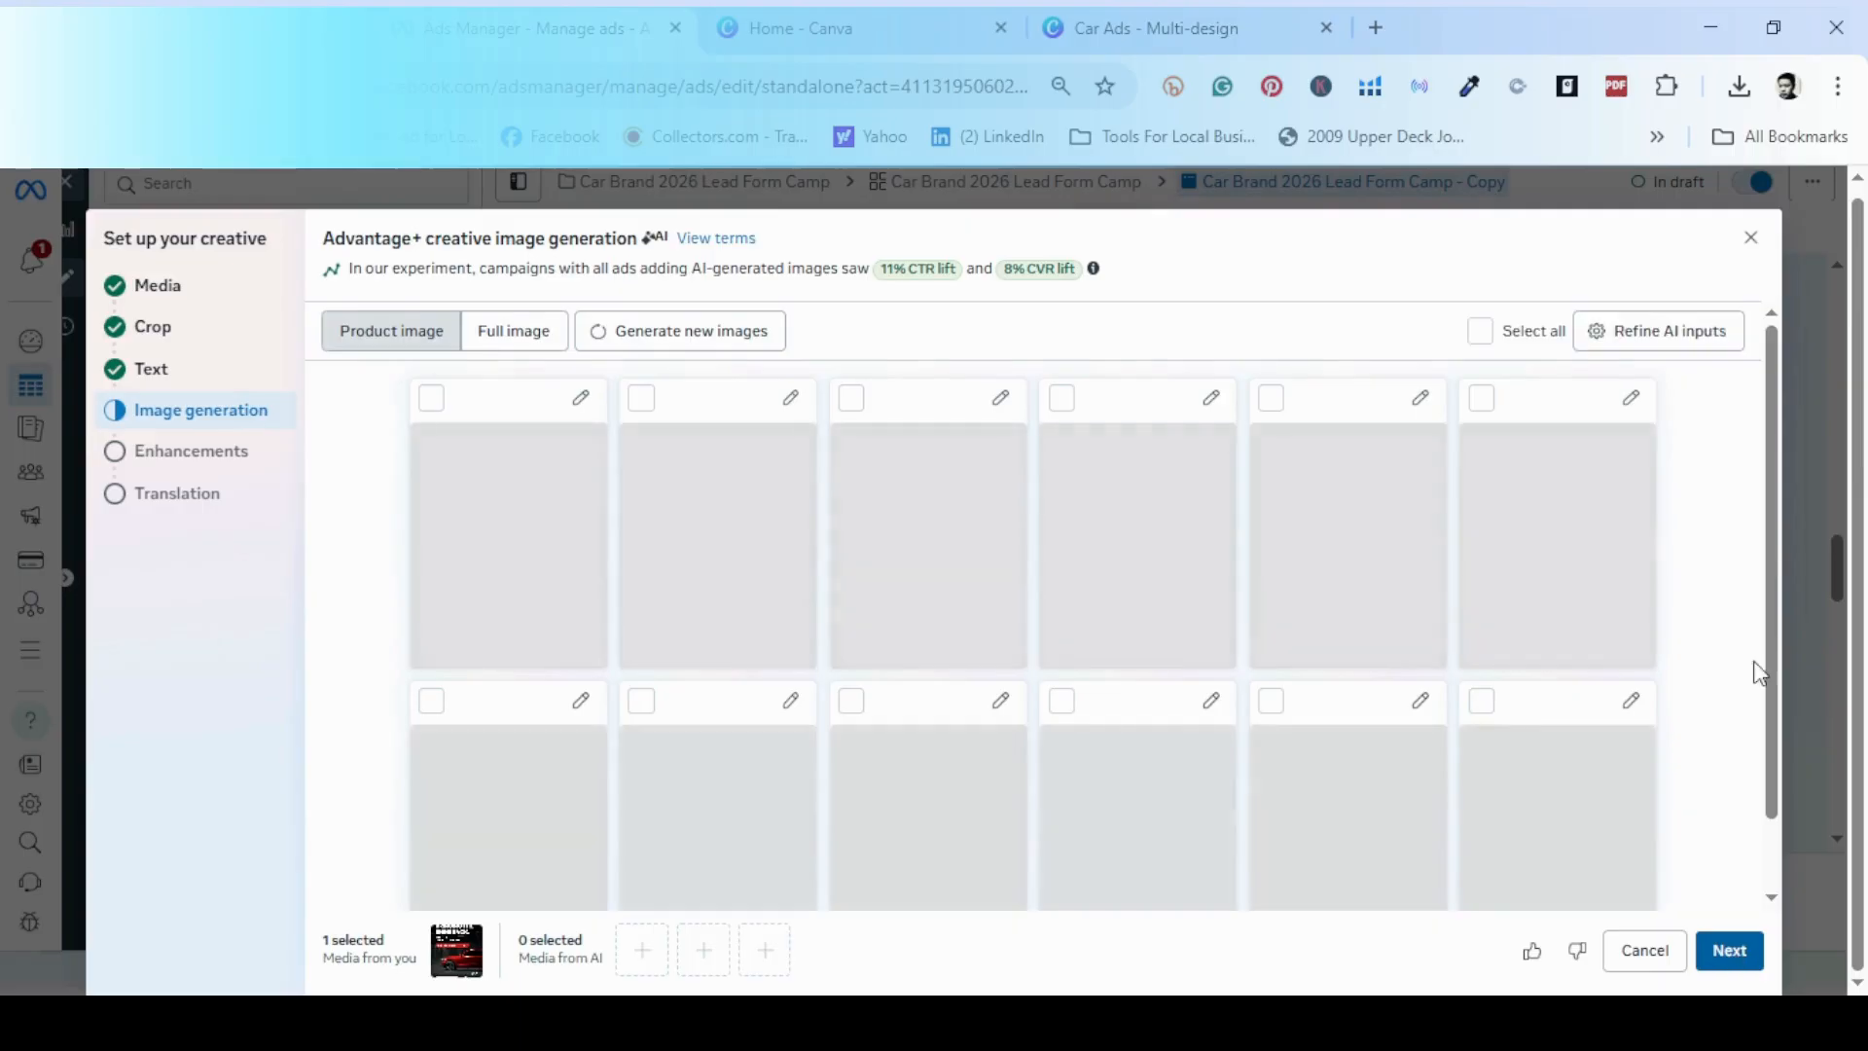
- Look through the AI-generated images without selecting any, and review the suggested Advantage+ creative enhancements
scroll(1770, 682, down, 1)
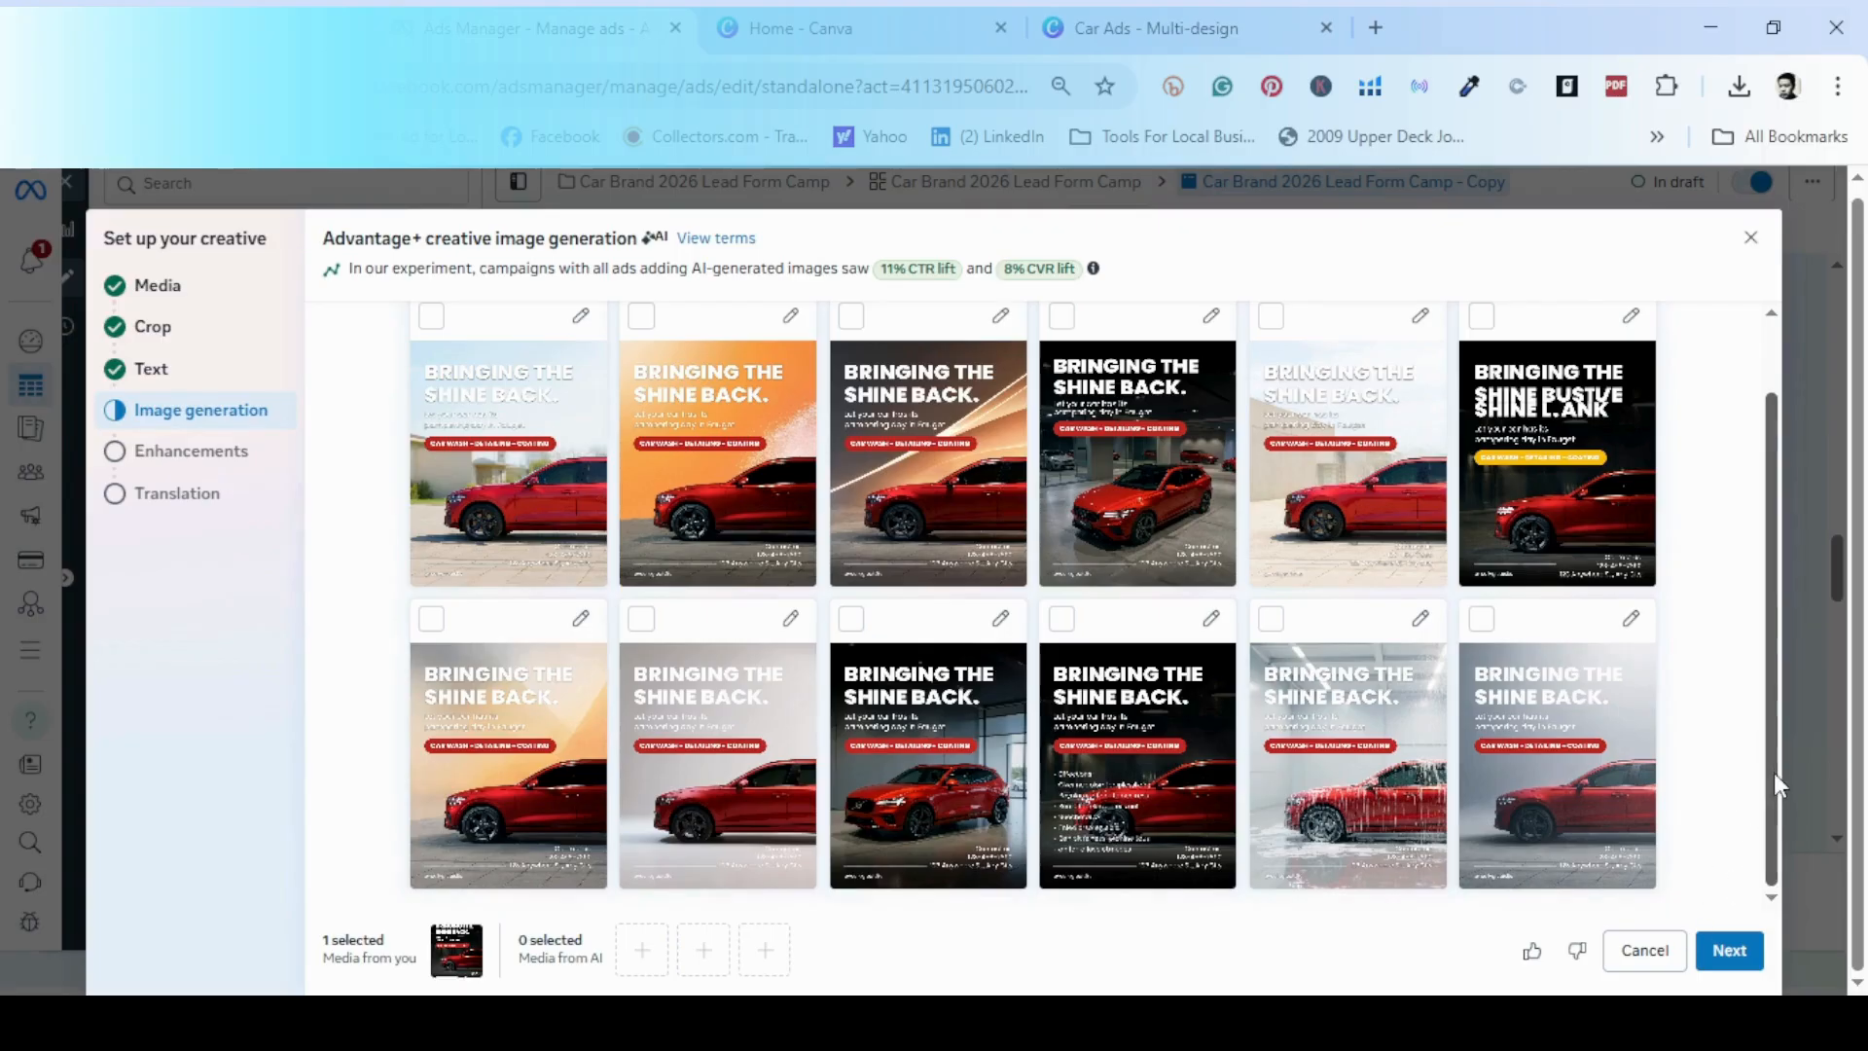
click(1734, 958)
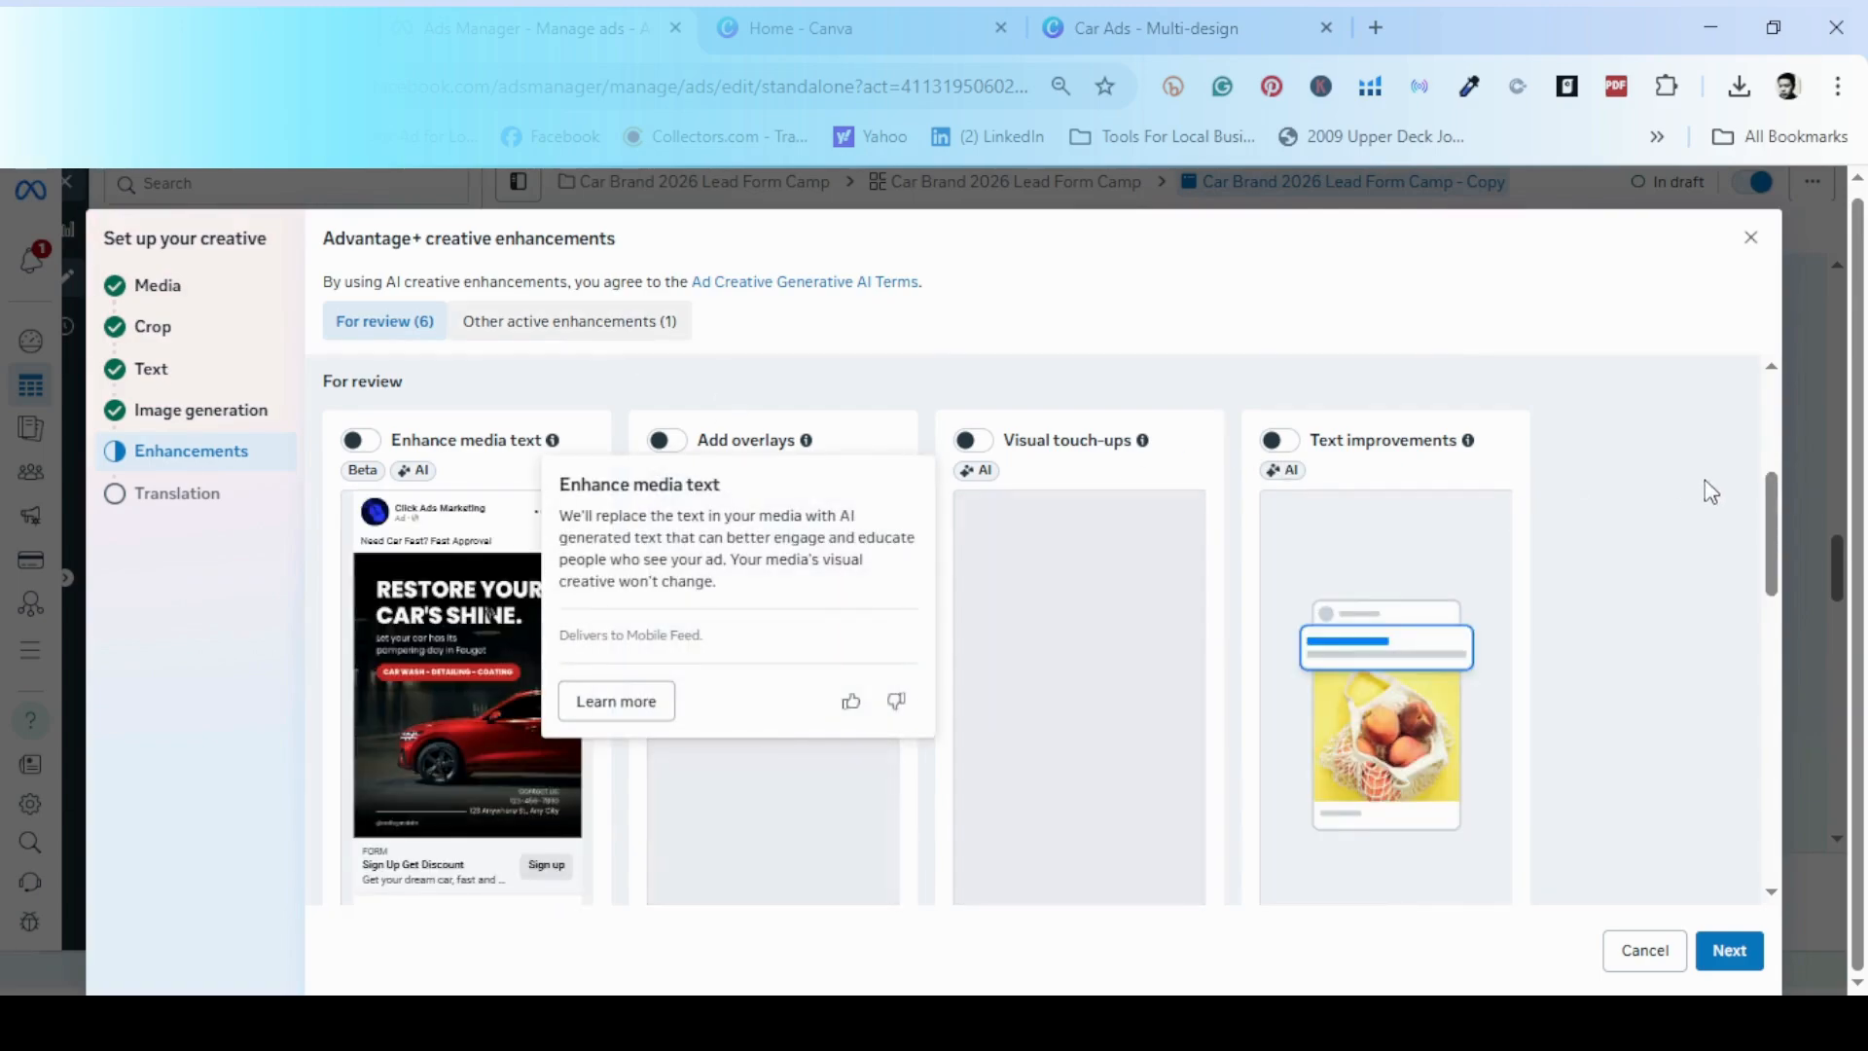
scroll(1702, 492, down, 4)
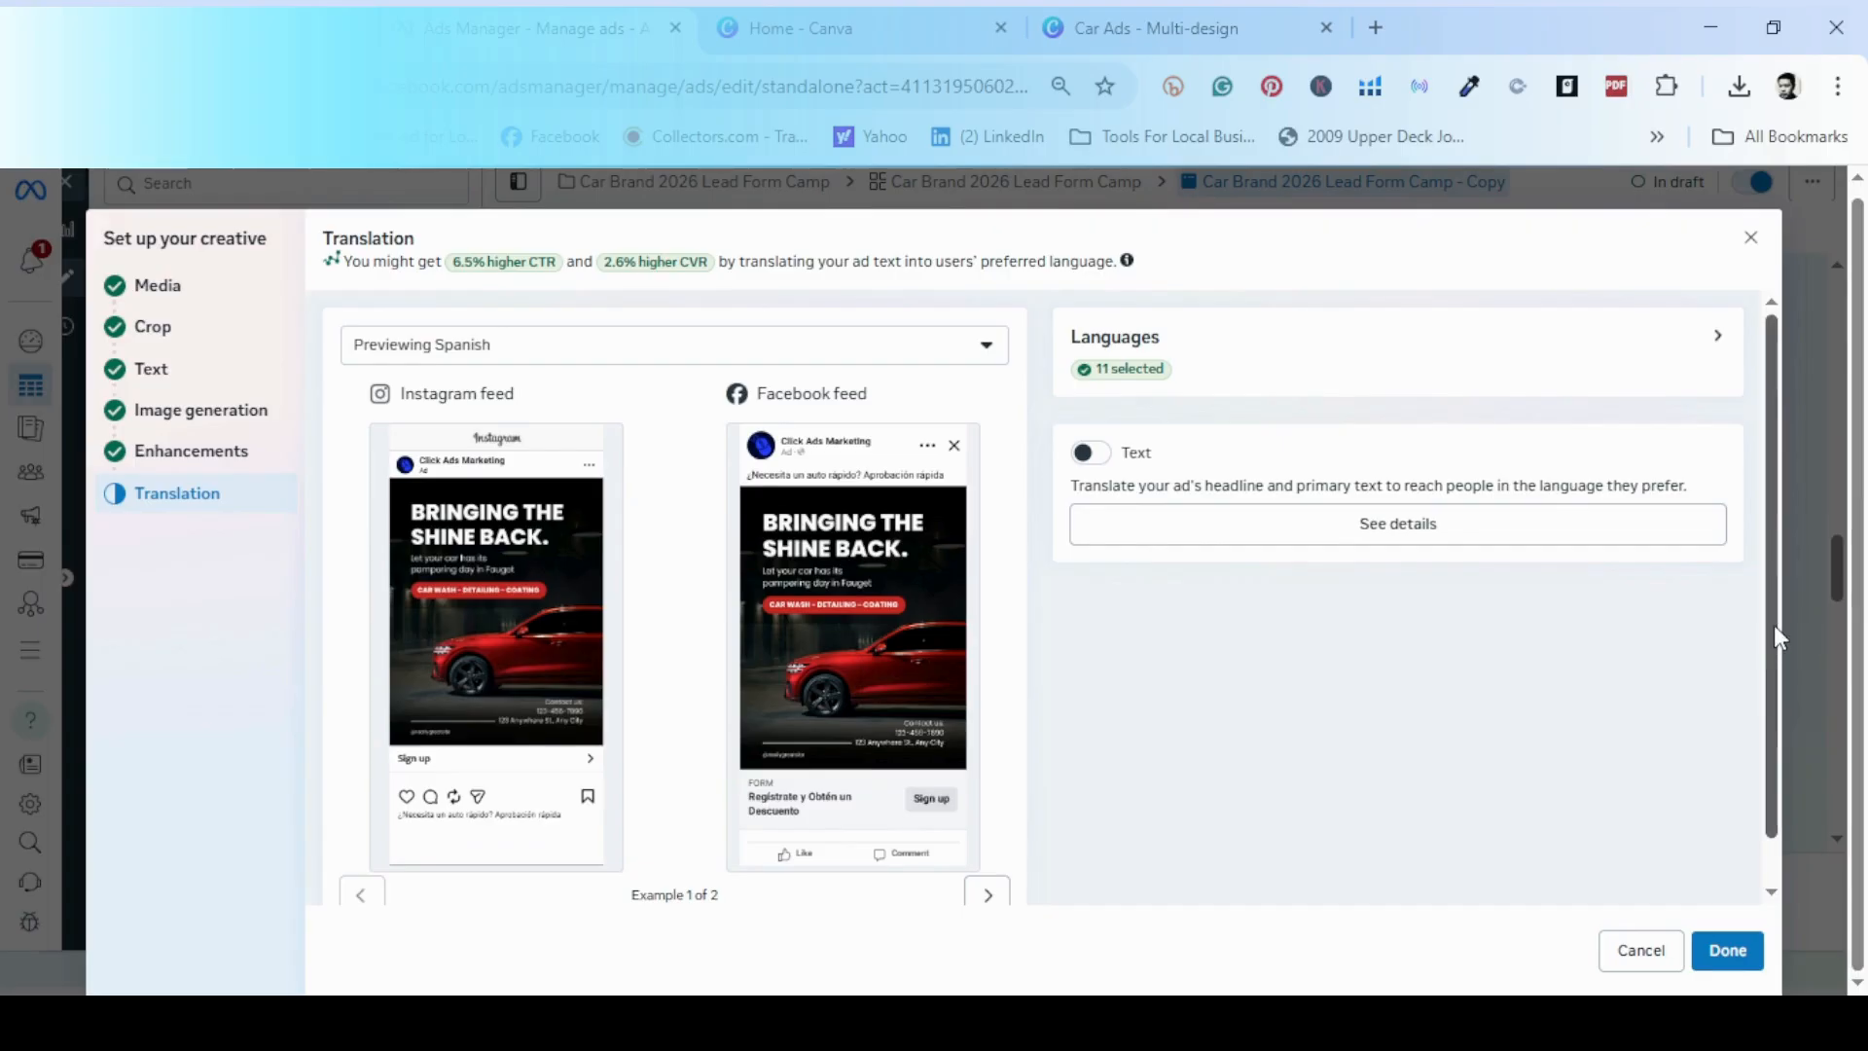
- Check the Spanish translation previews, leave text translation off, and finish the copied ad's creative setup
drag(1773, 625, 1718, 610)
scroll(1771, 662, down, 1)
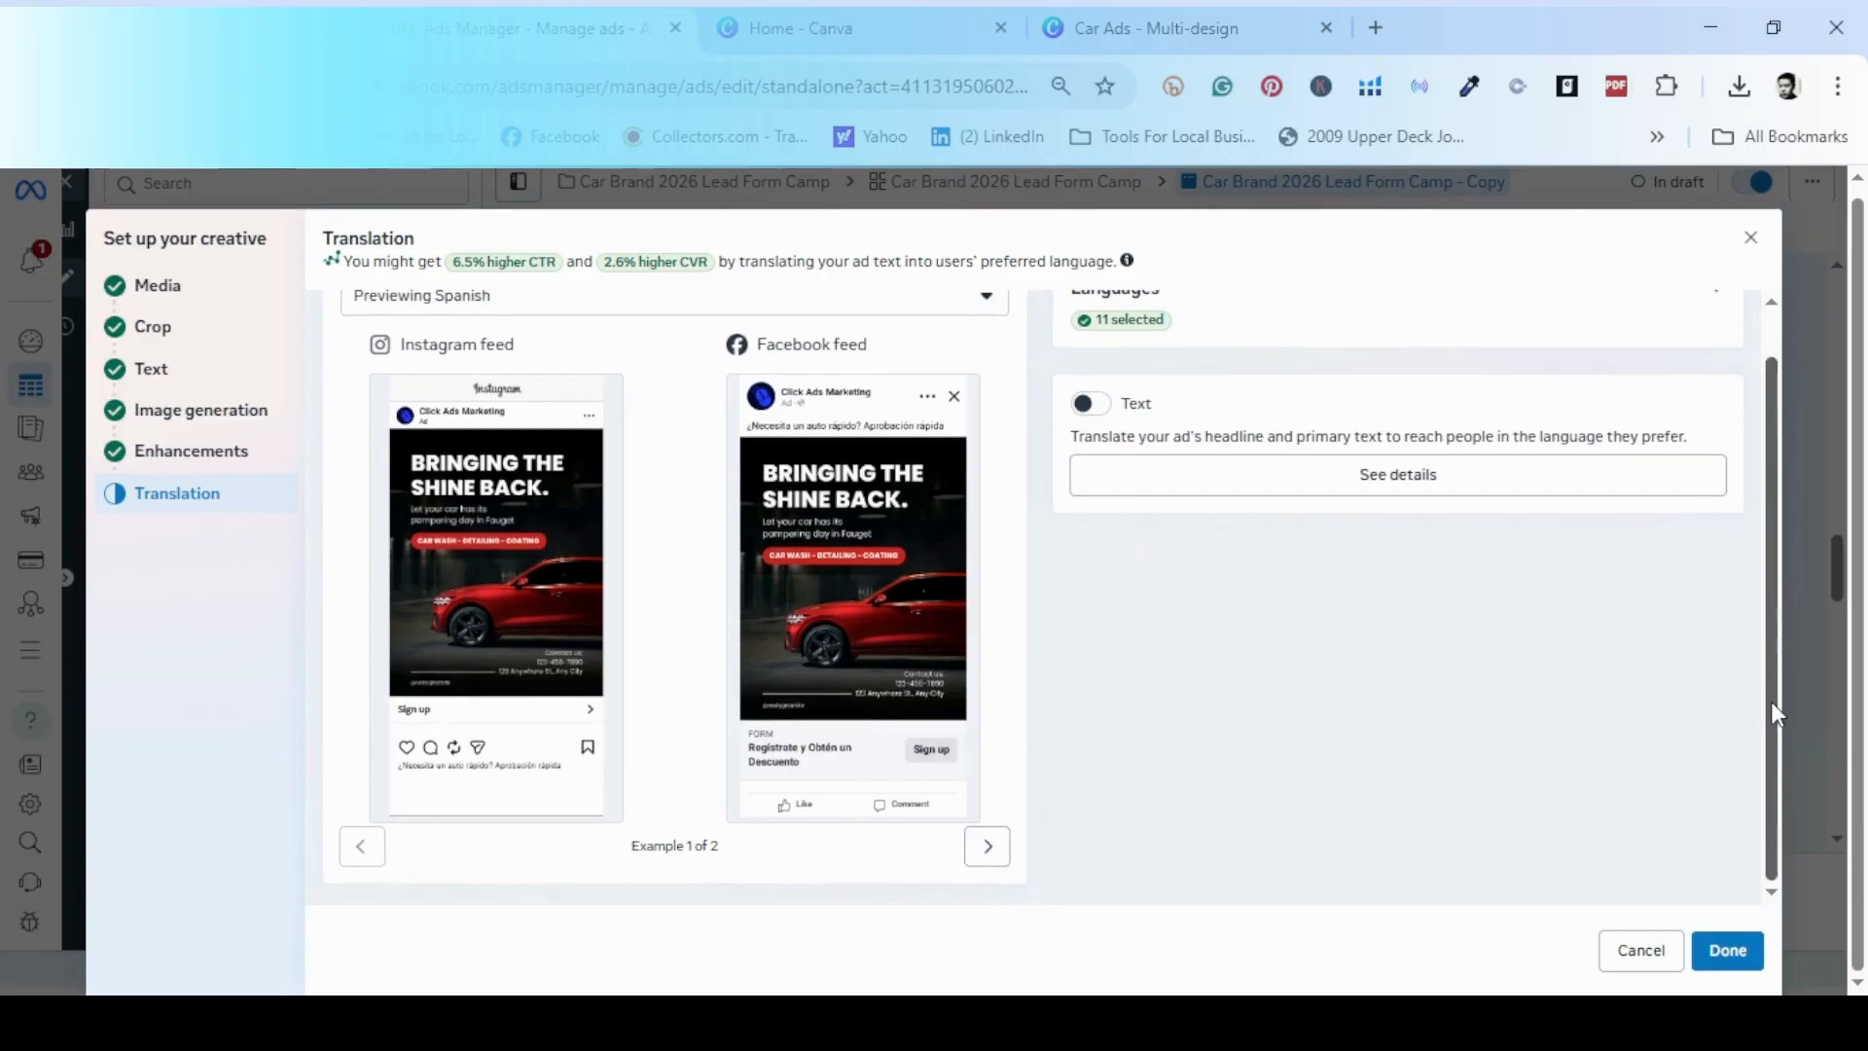
drag(1771, 703, 1791, 815)
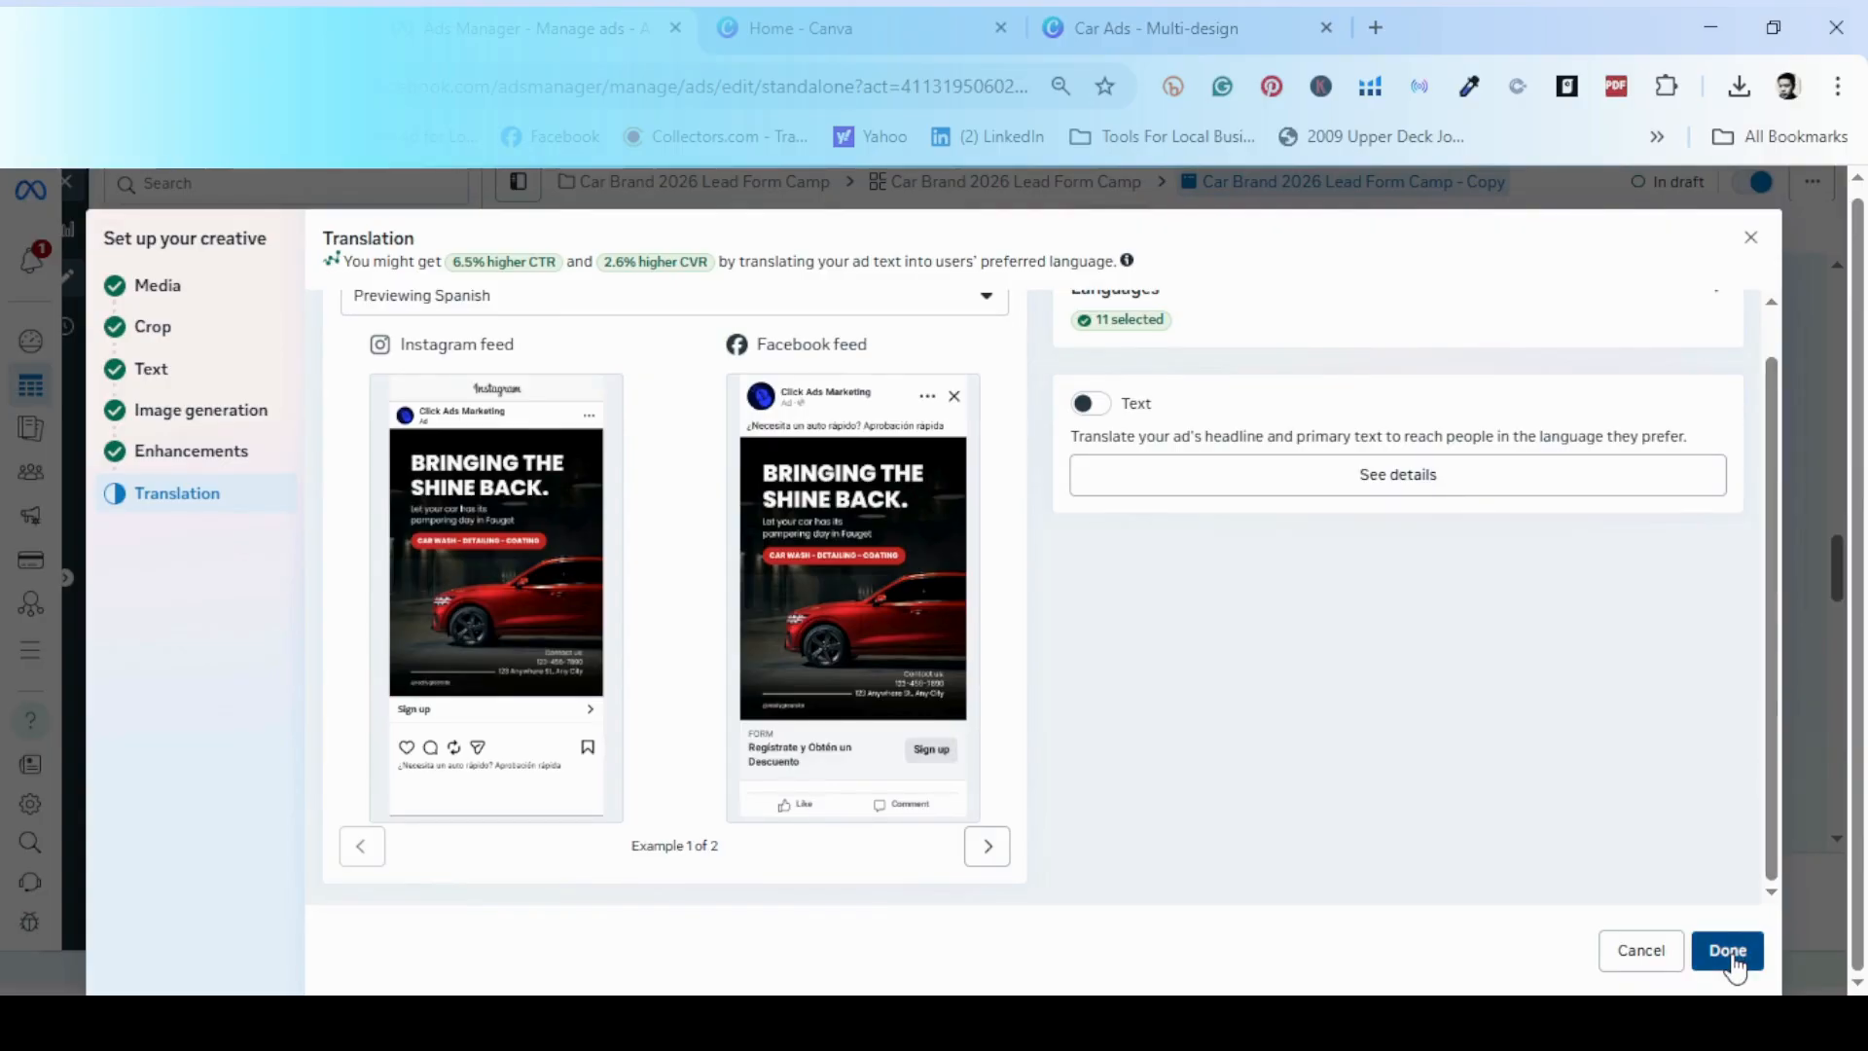
click(1729, 950)
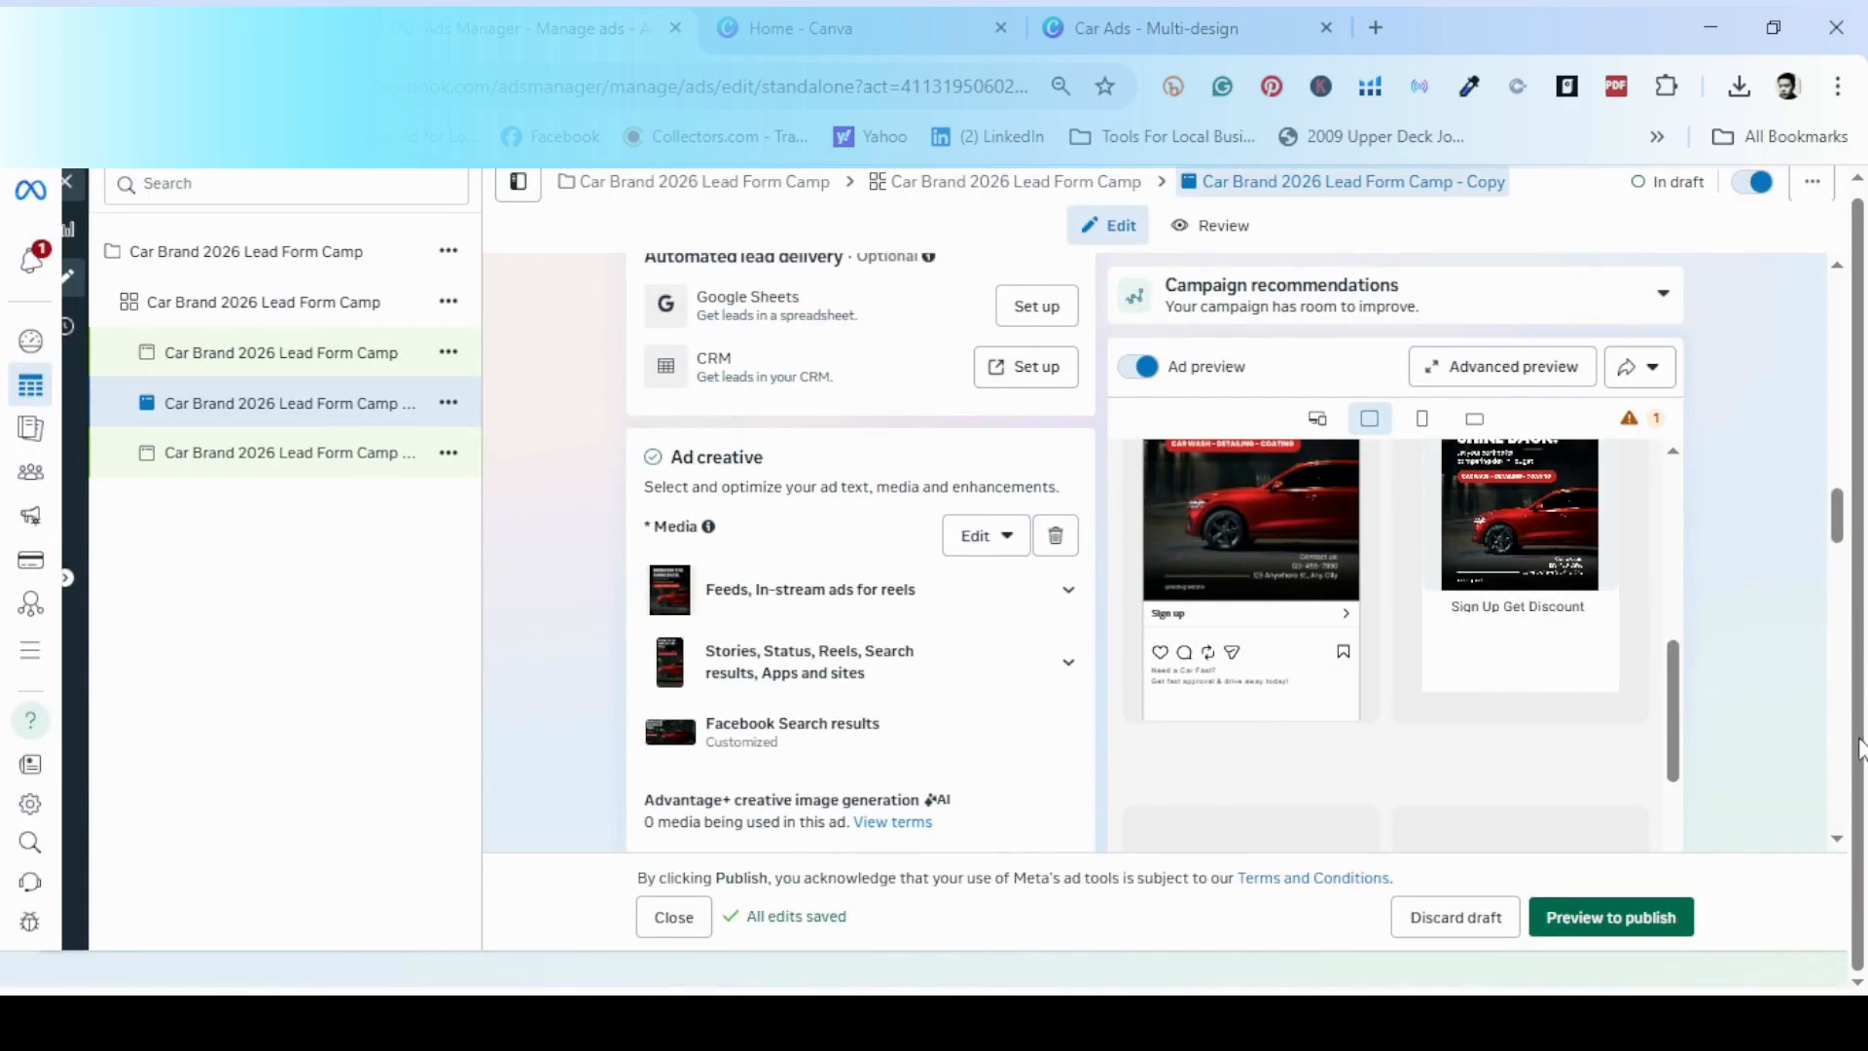
- Look through the copied ad's placement previews, creative enhancement, creative testing and tracking settings
drag(1676, 725, 1667, 782)
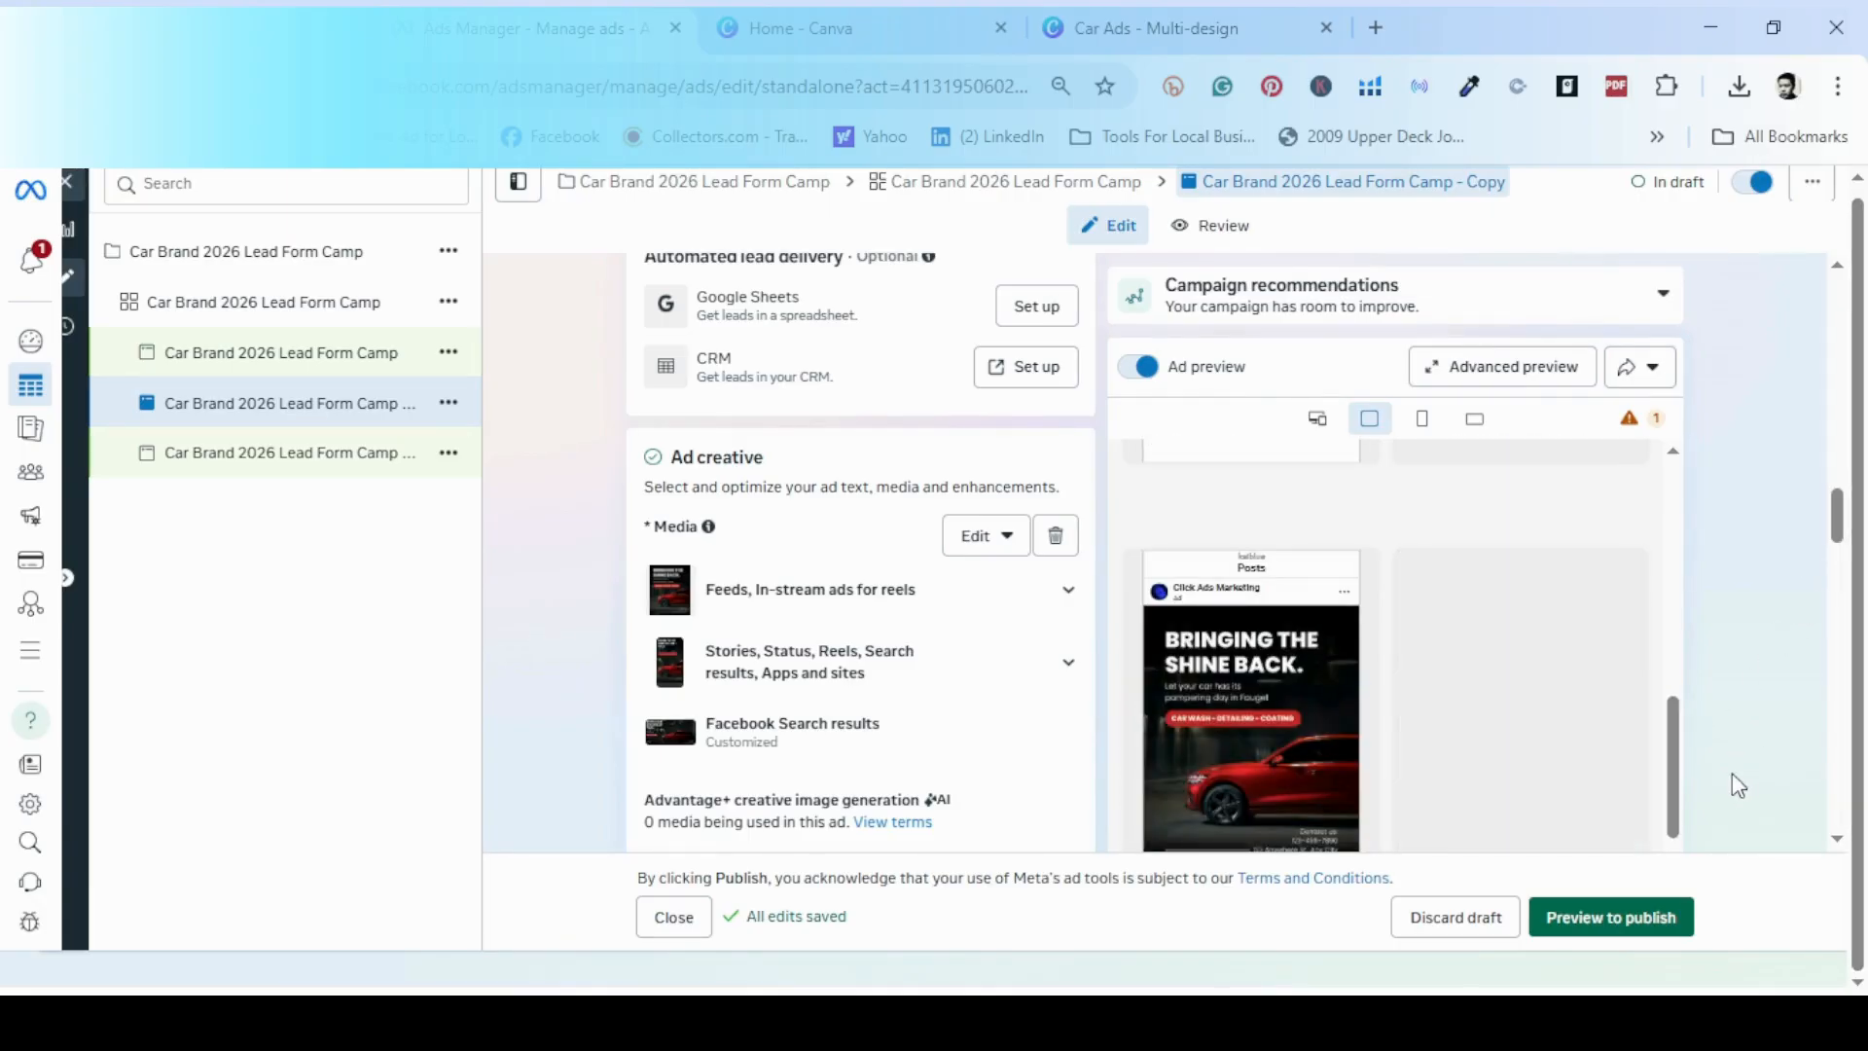
scroll(1685, 767, down, 2)
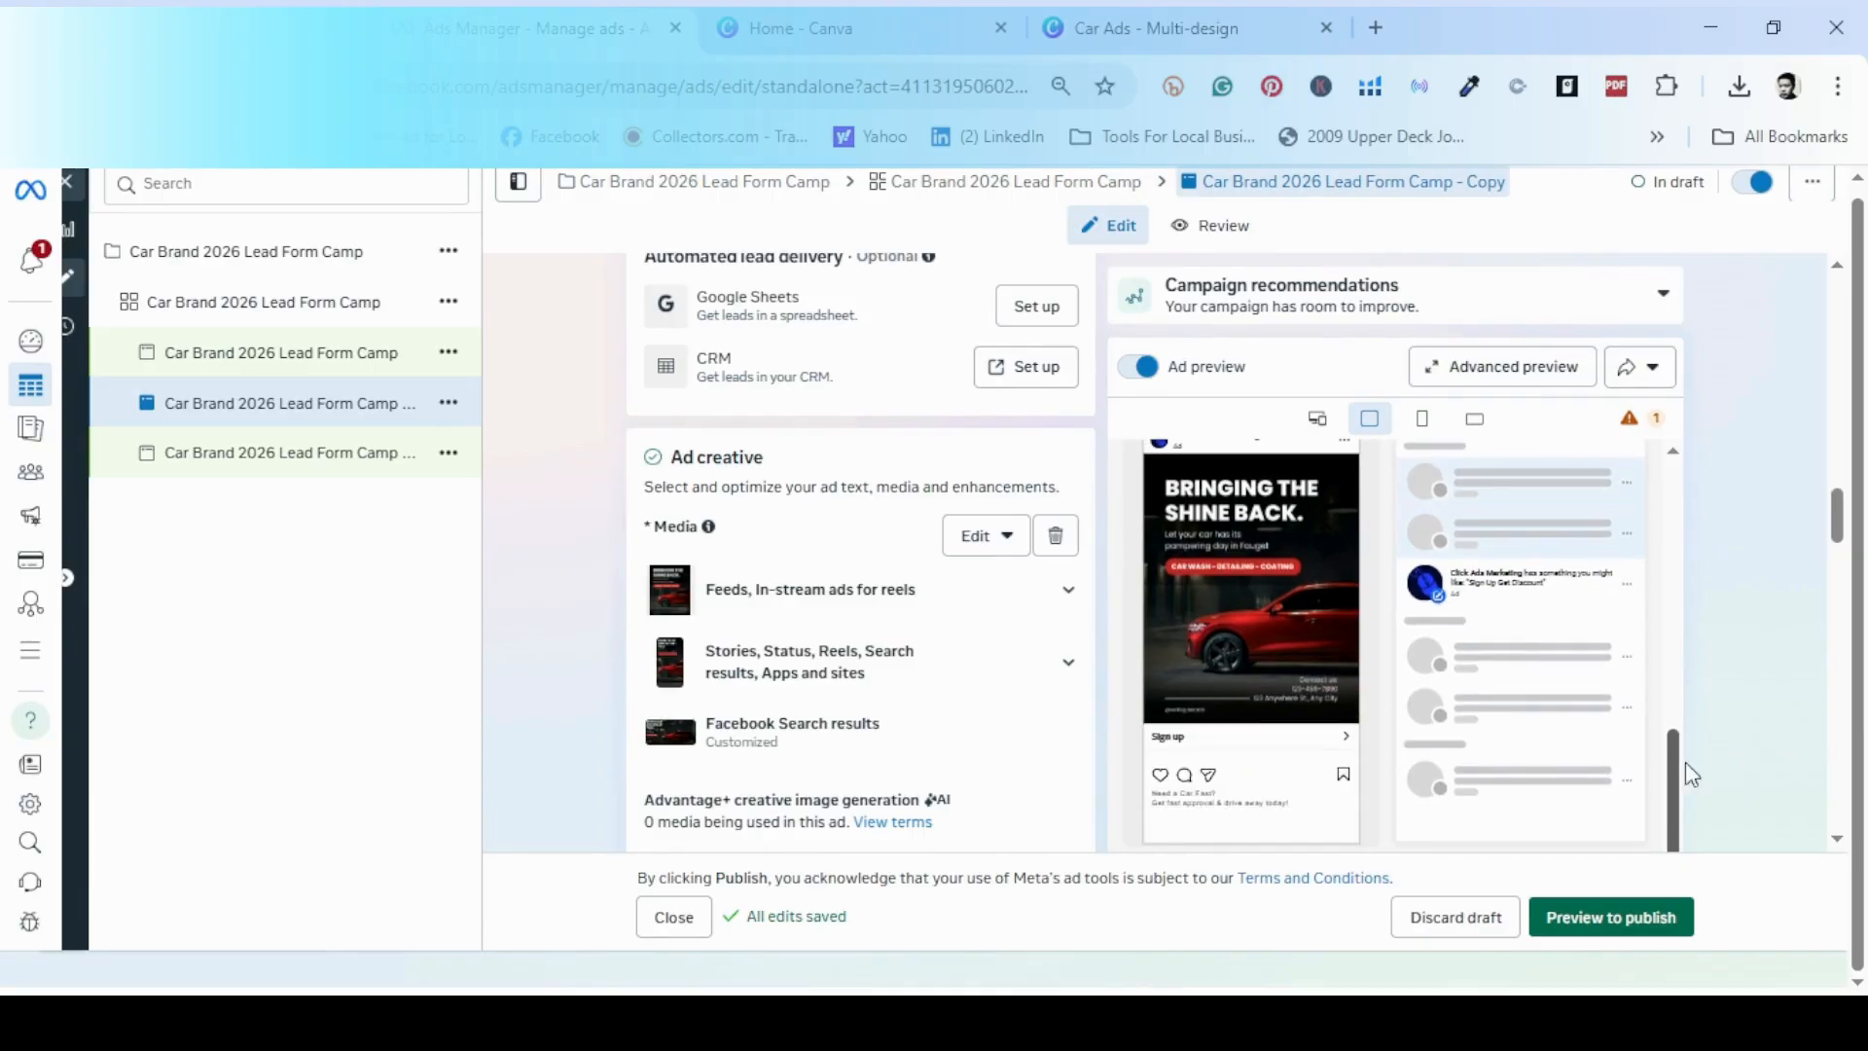
drag(1839, 532, 1837, 768)
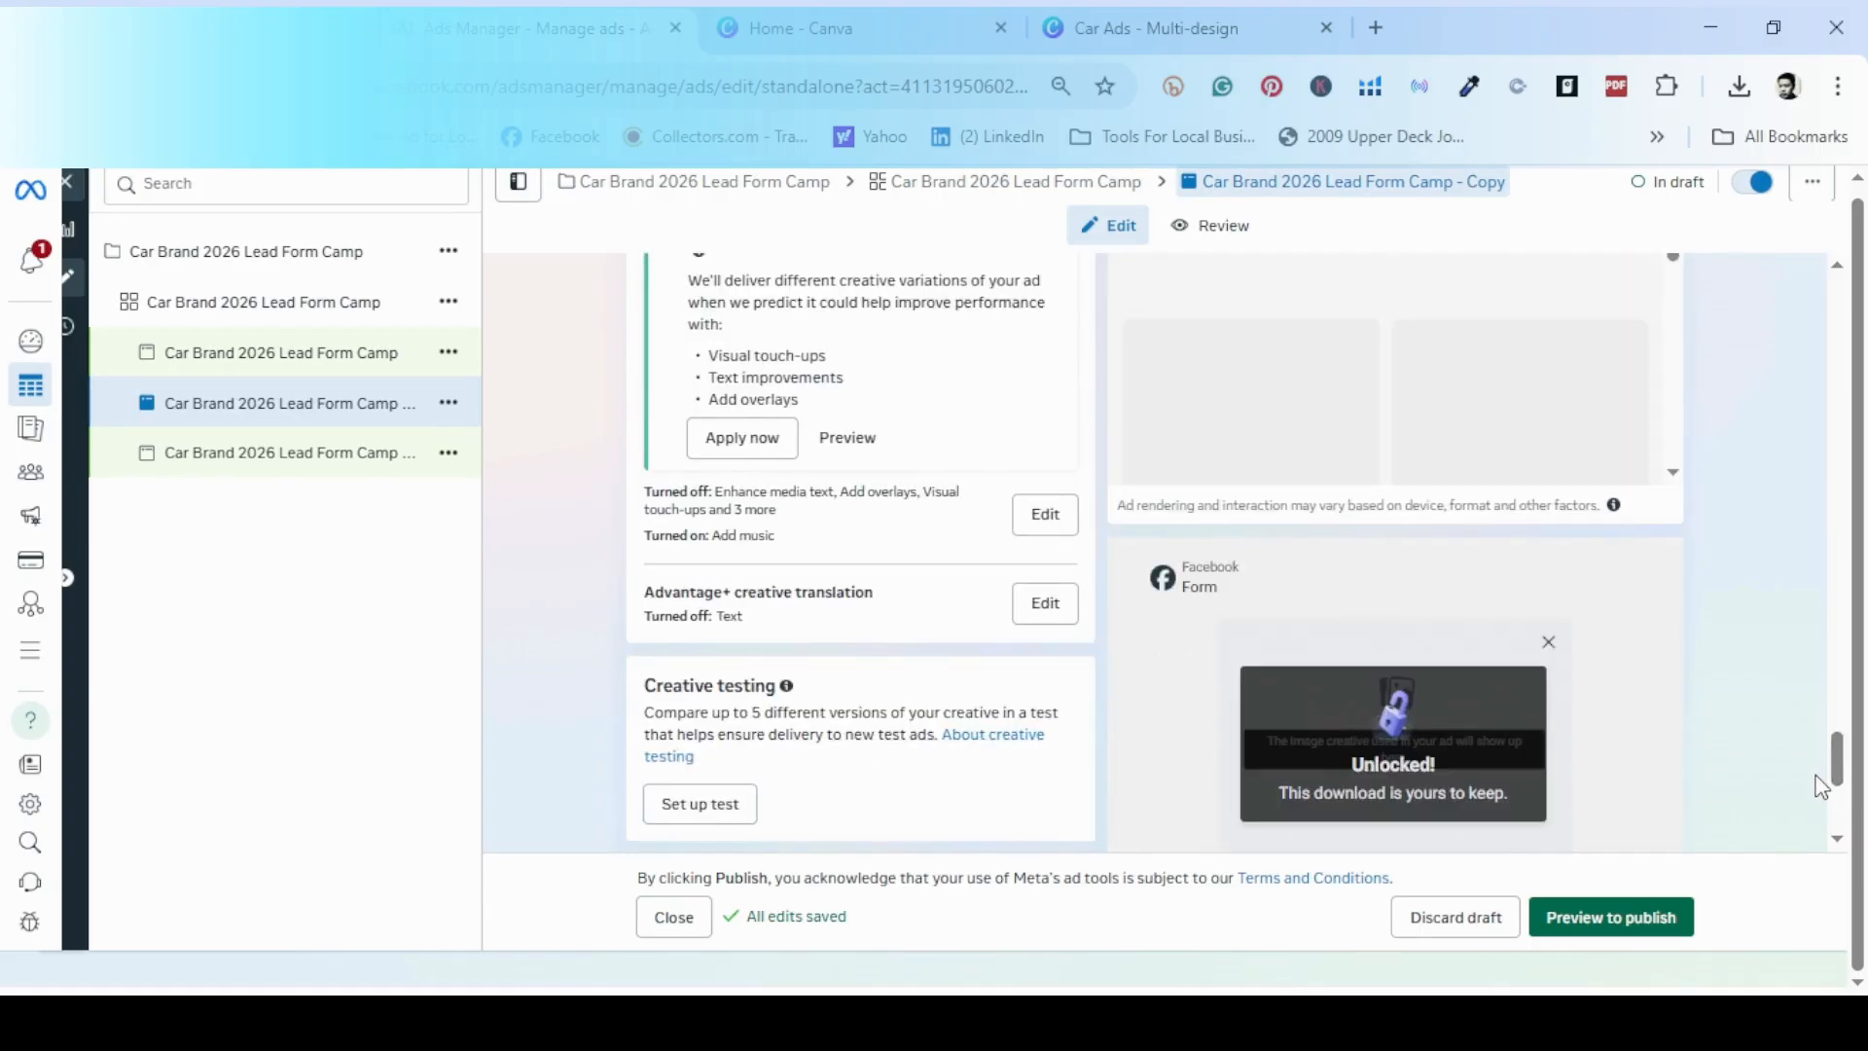
scroll(1745, 761, down, 4)
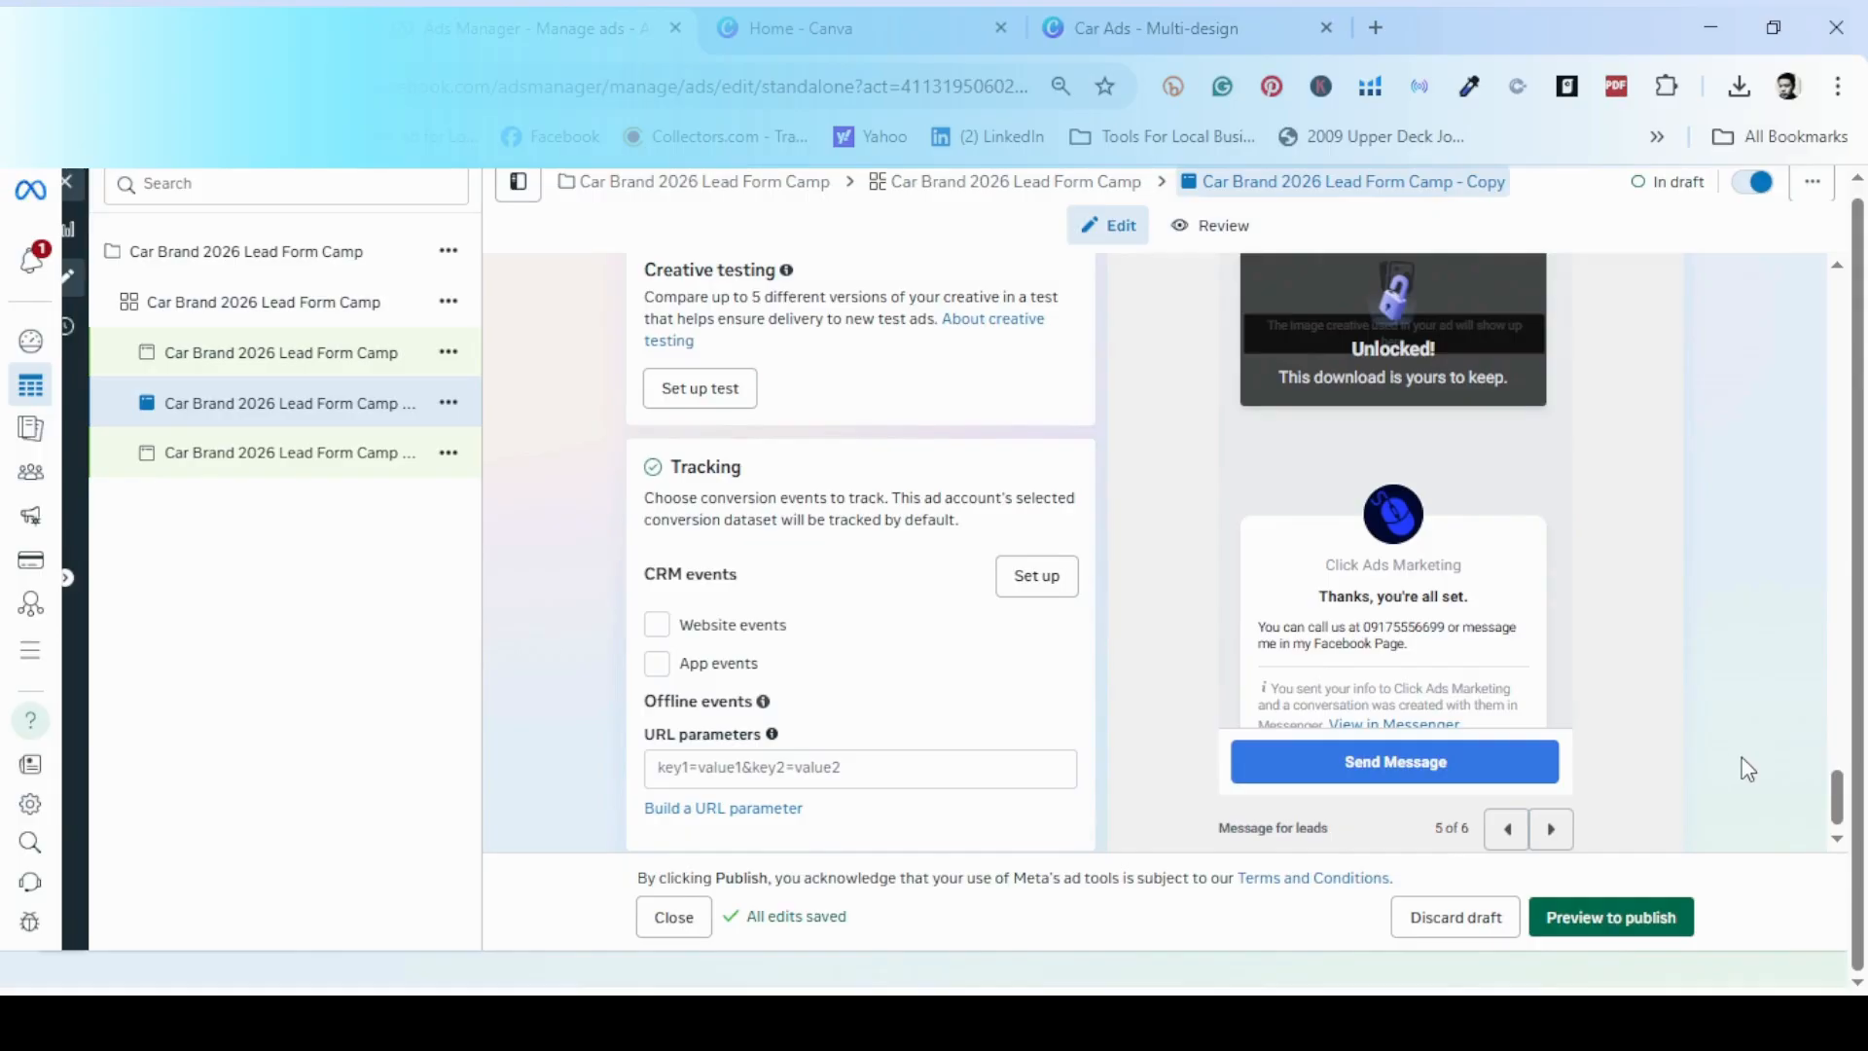
scroll(1749, 769, up, 5)
scroll(1749, 769, up, 10)
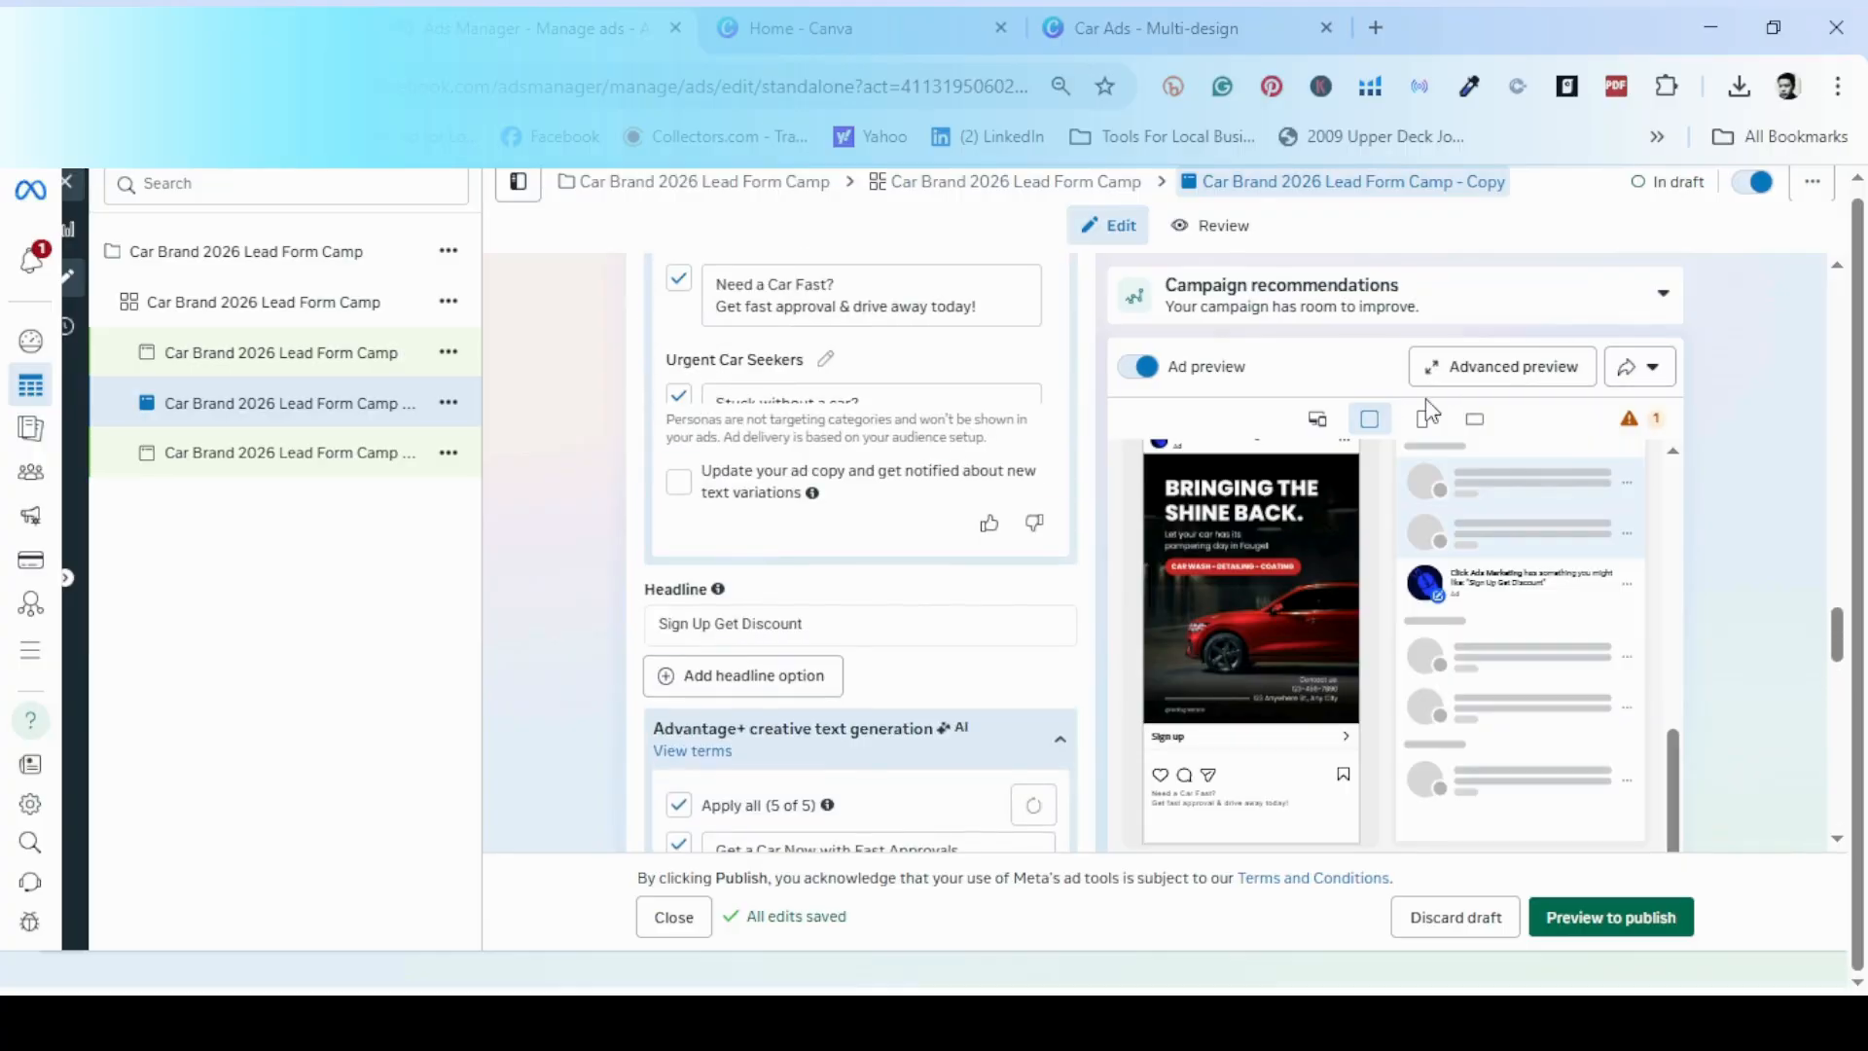
- Open the advanced preview and examine how the copied ad appears across all placements
click(1472, 376)
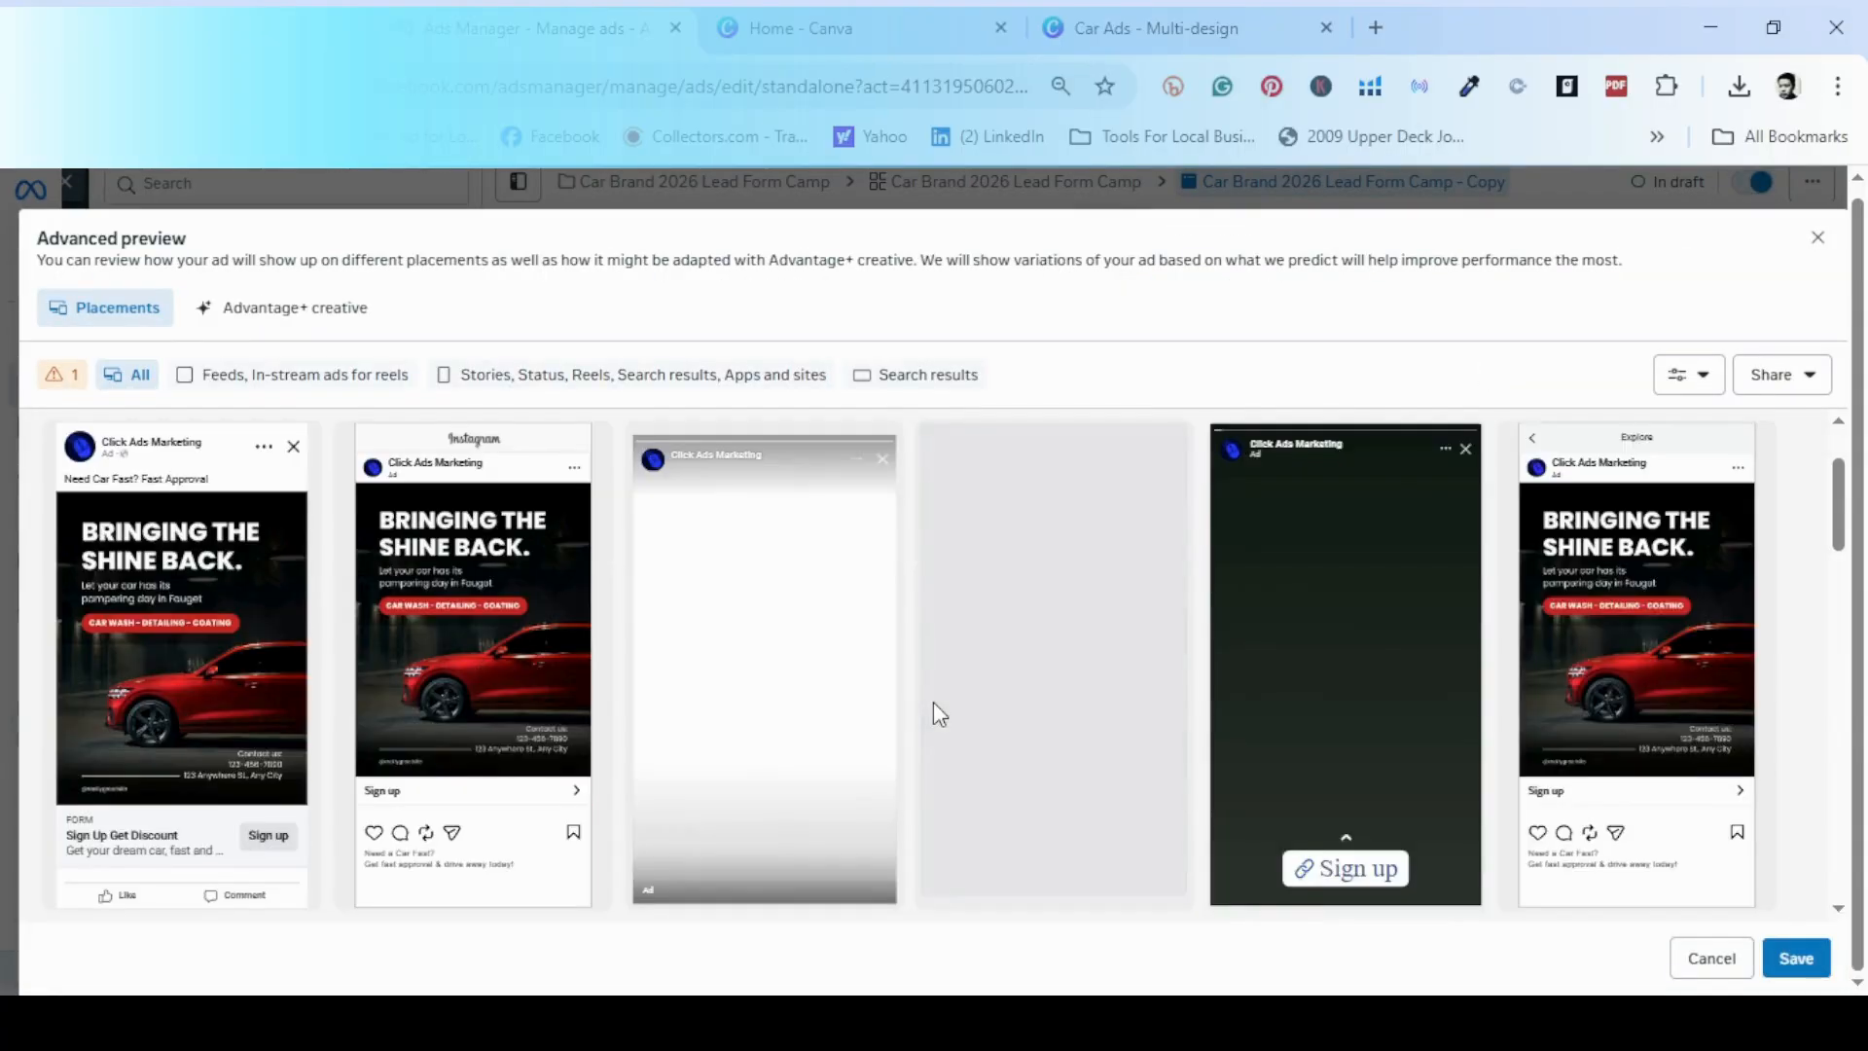
scroll(934, 698, down, 3)
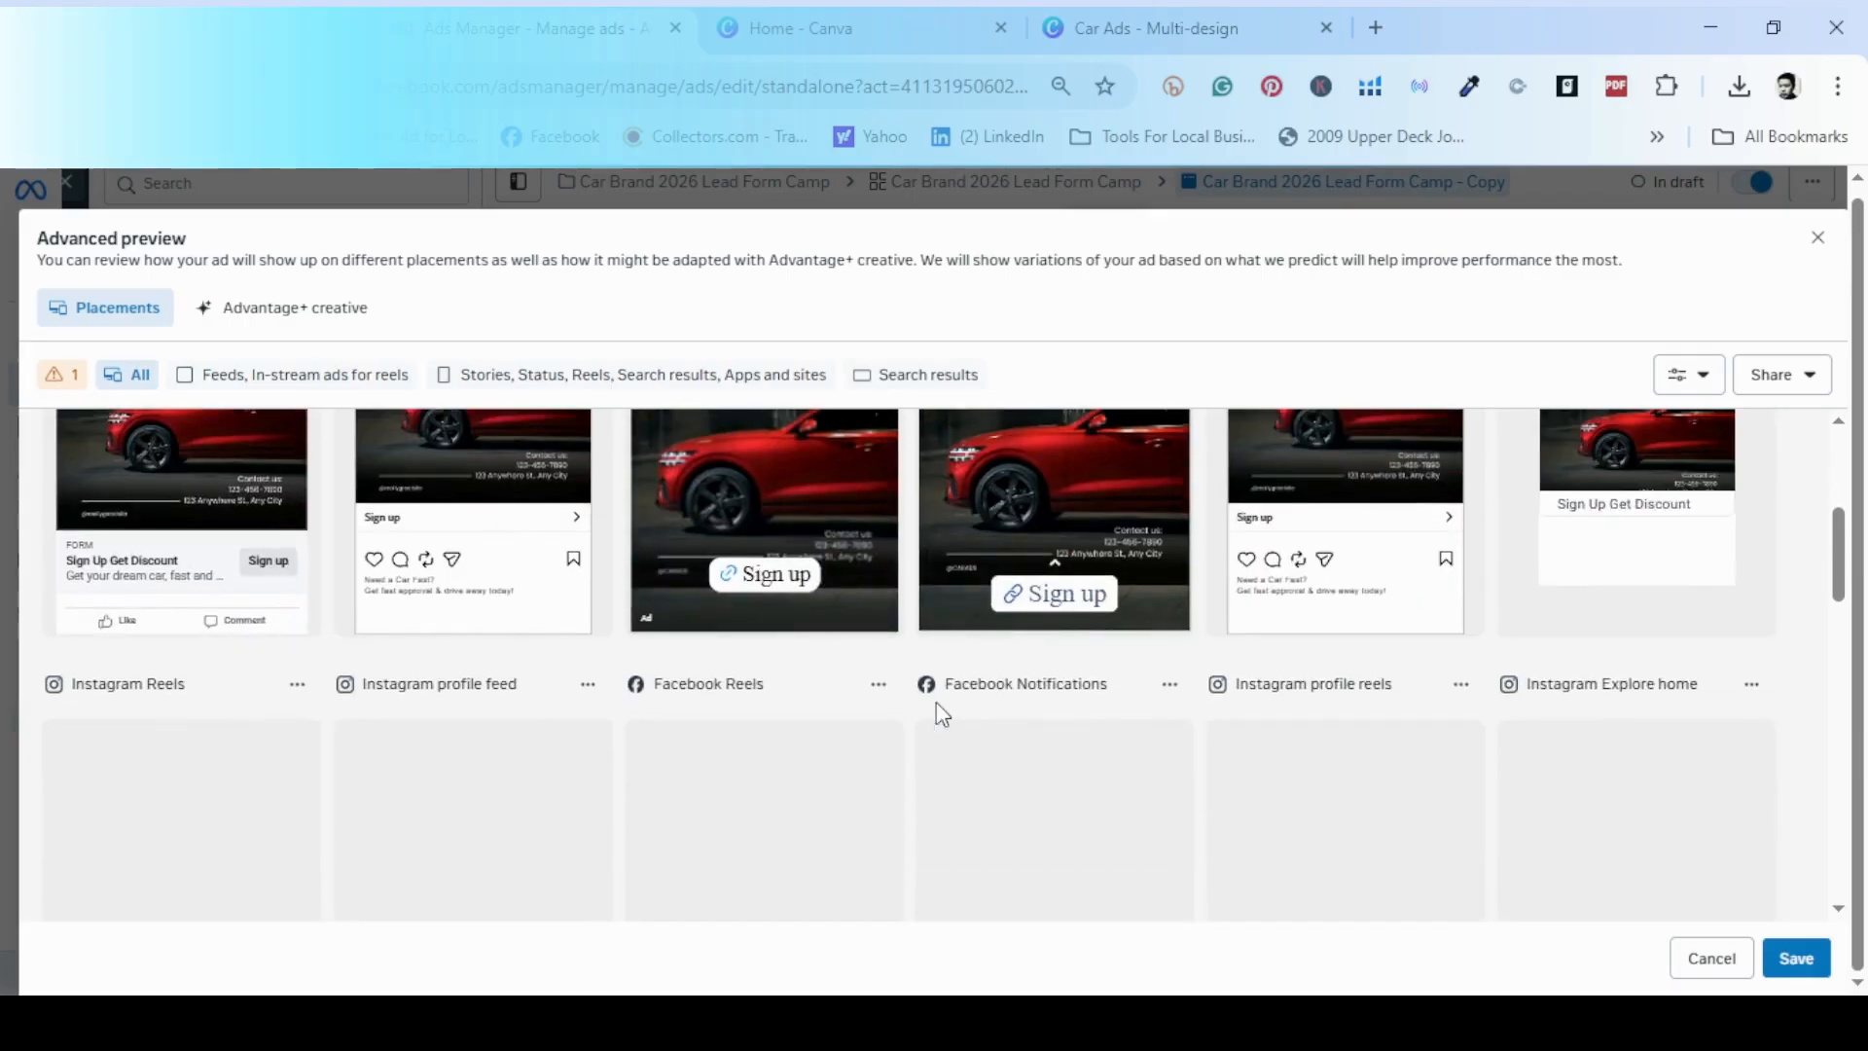
scroll(939, 713, up, 3)
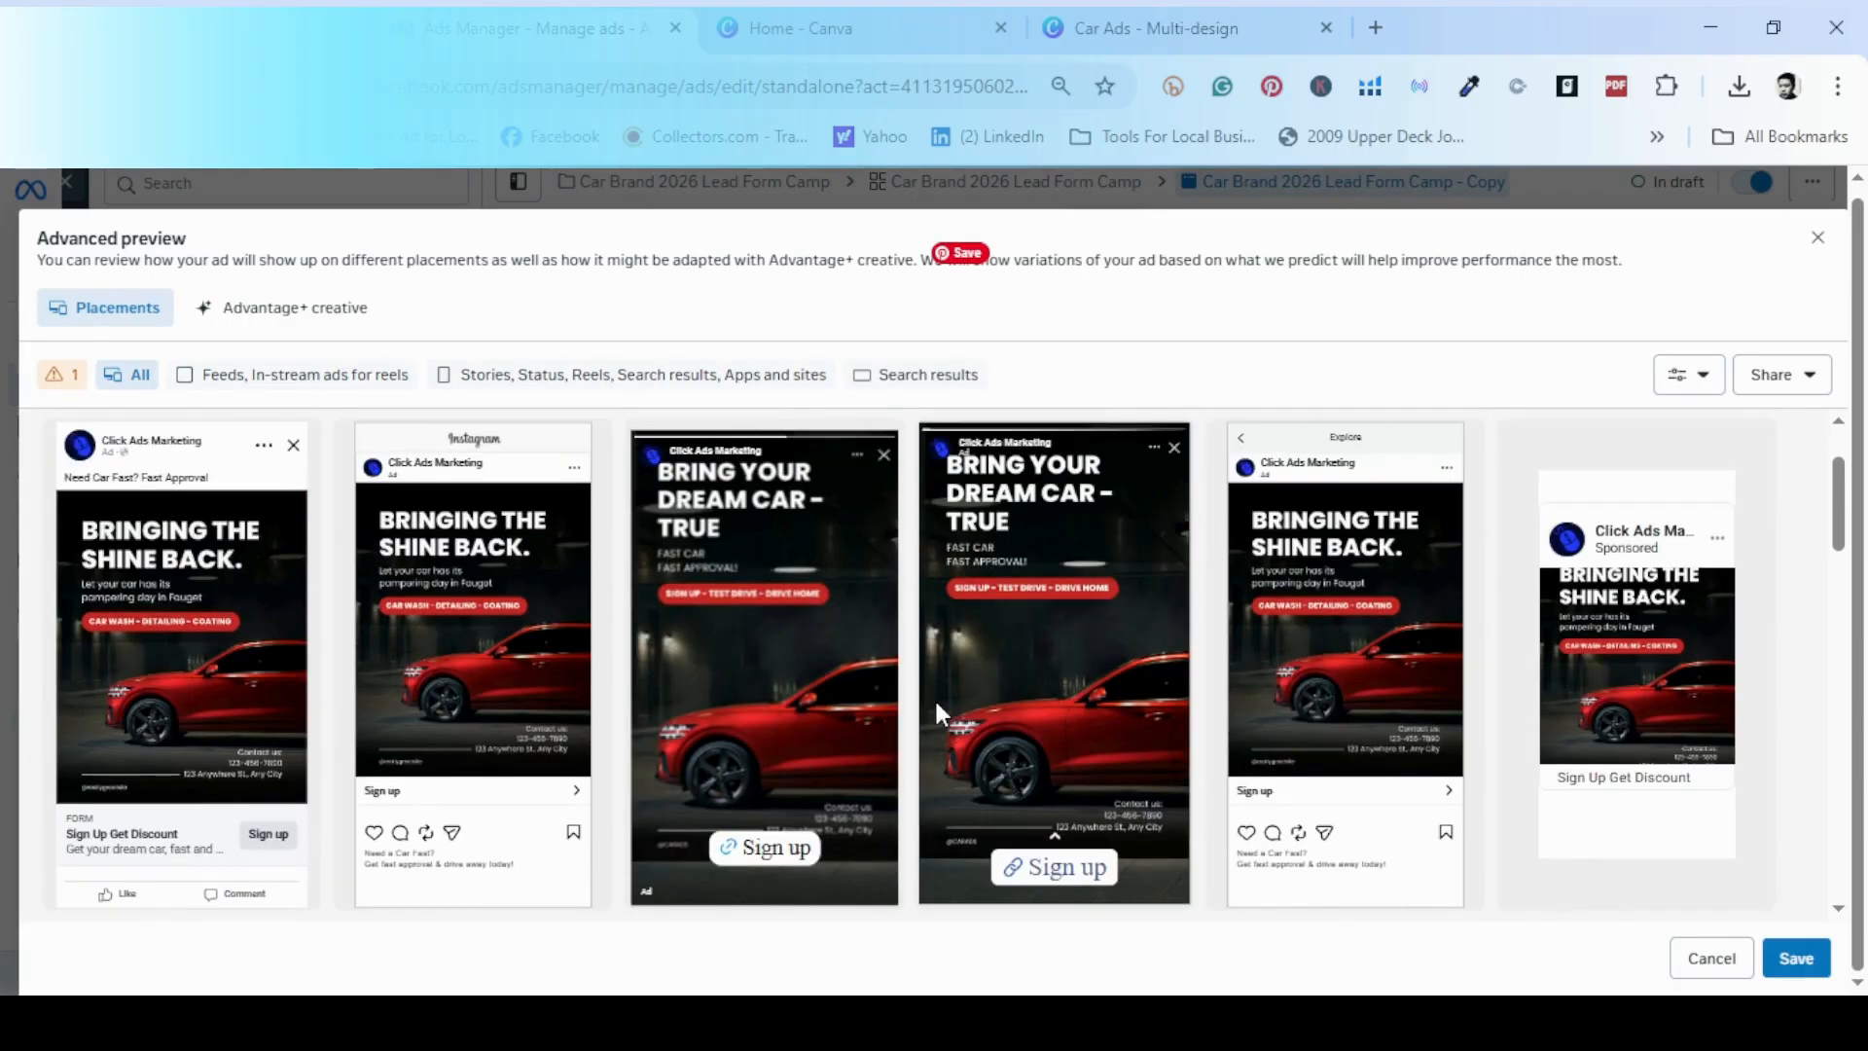
scroll(934, 697, down, 3)
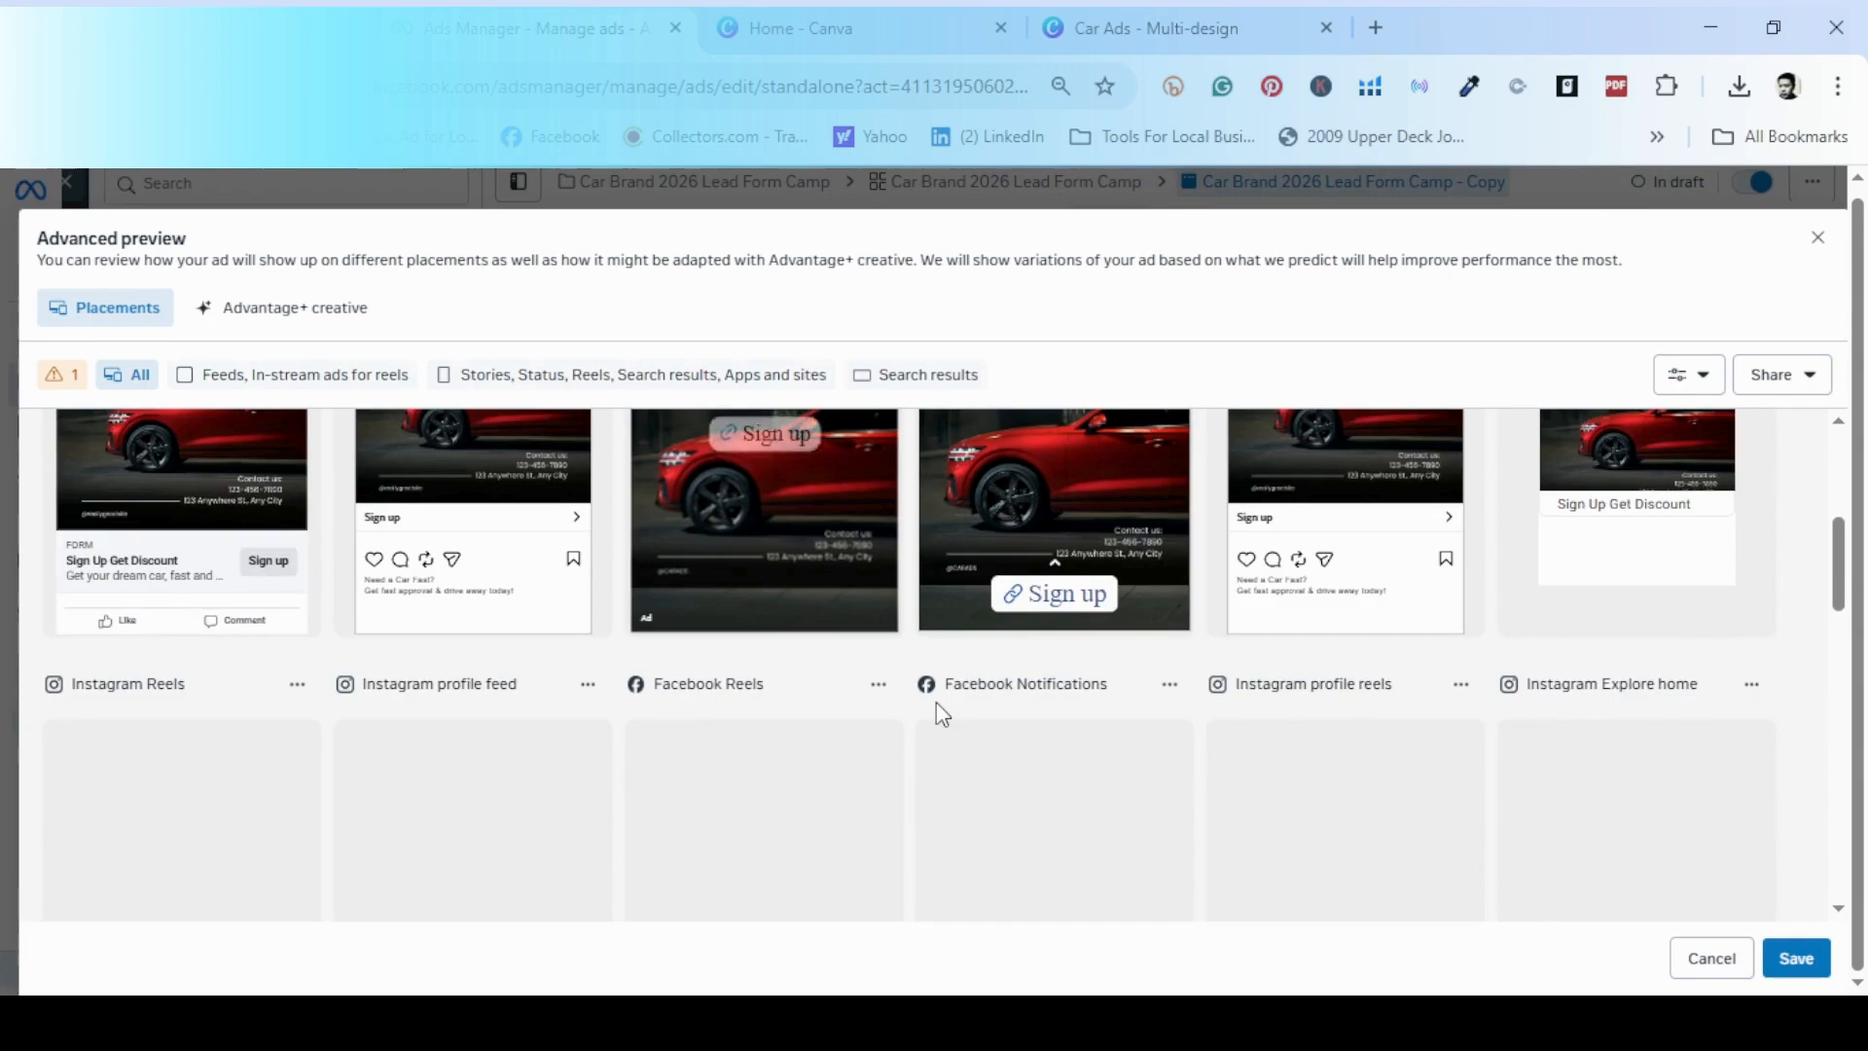
scroll(856, 720, down, 3)
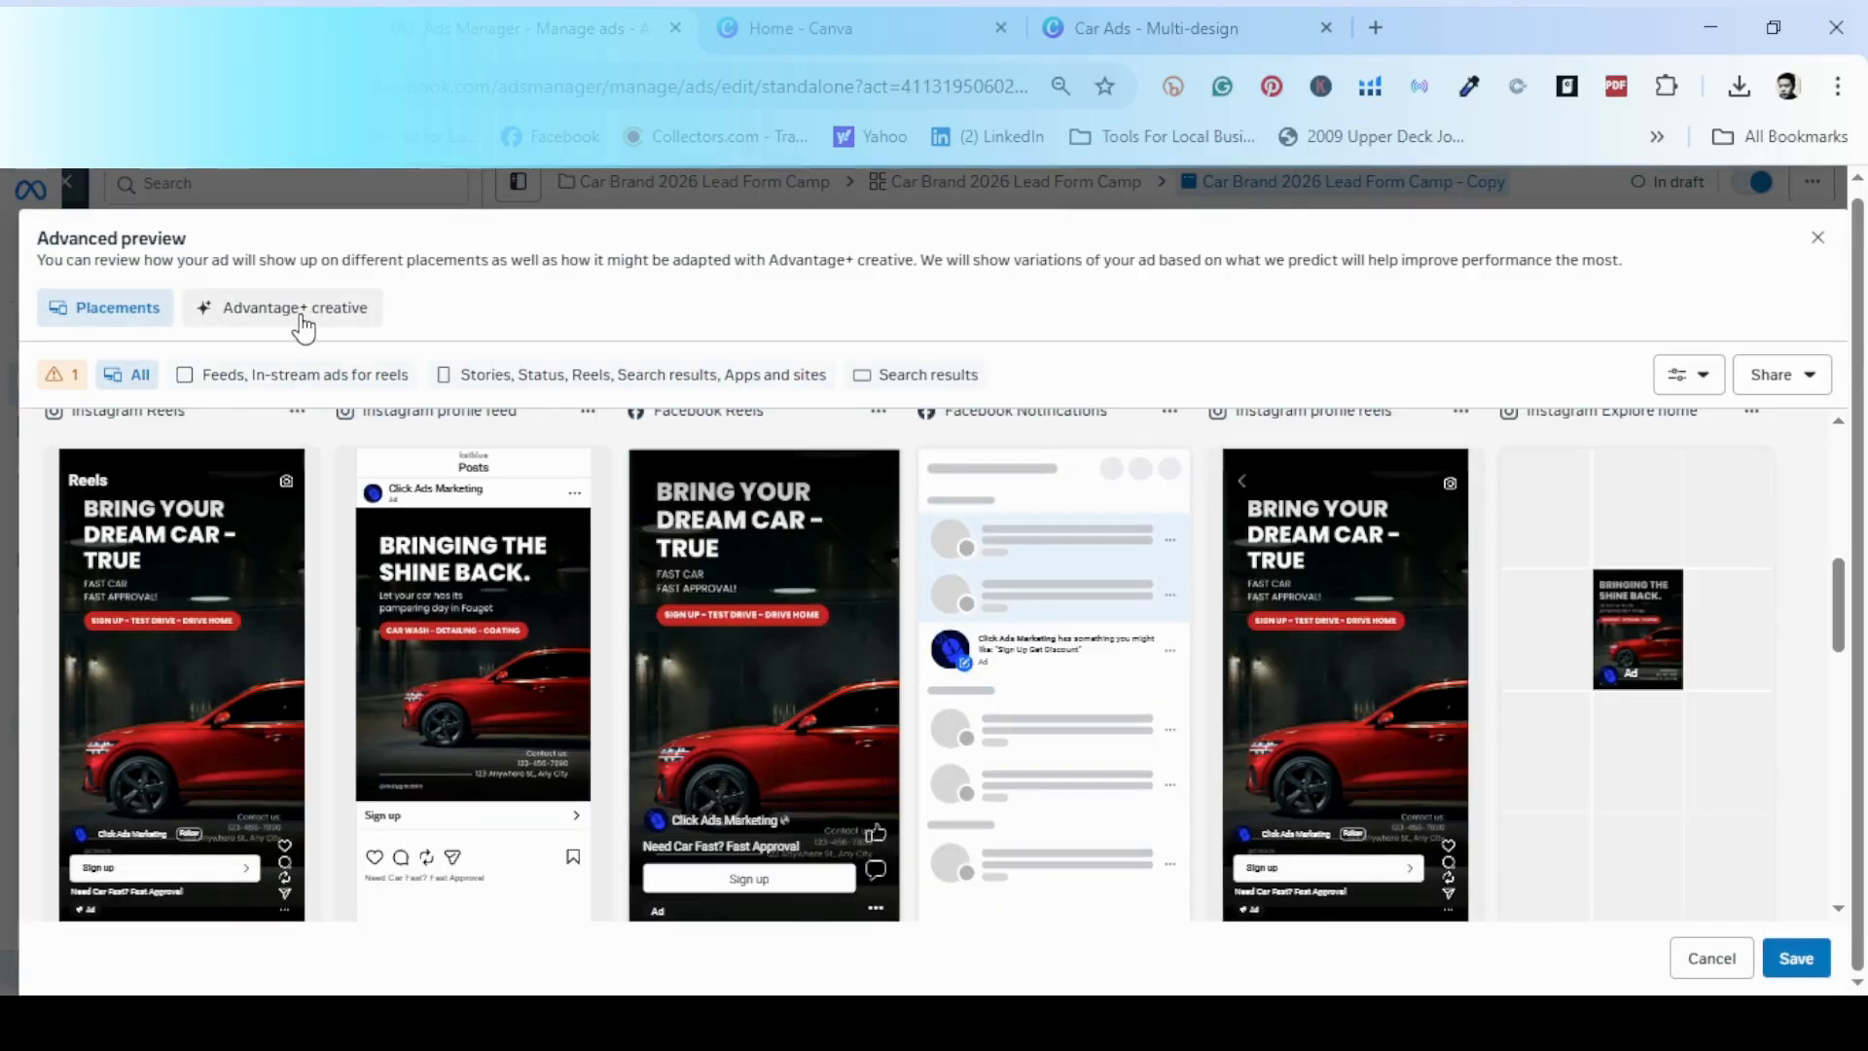
- Turn off Add music among the Advantage+ creative optimizations, check the remaining enhancements, and save
click(302, 312)
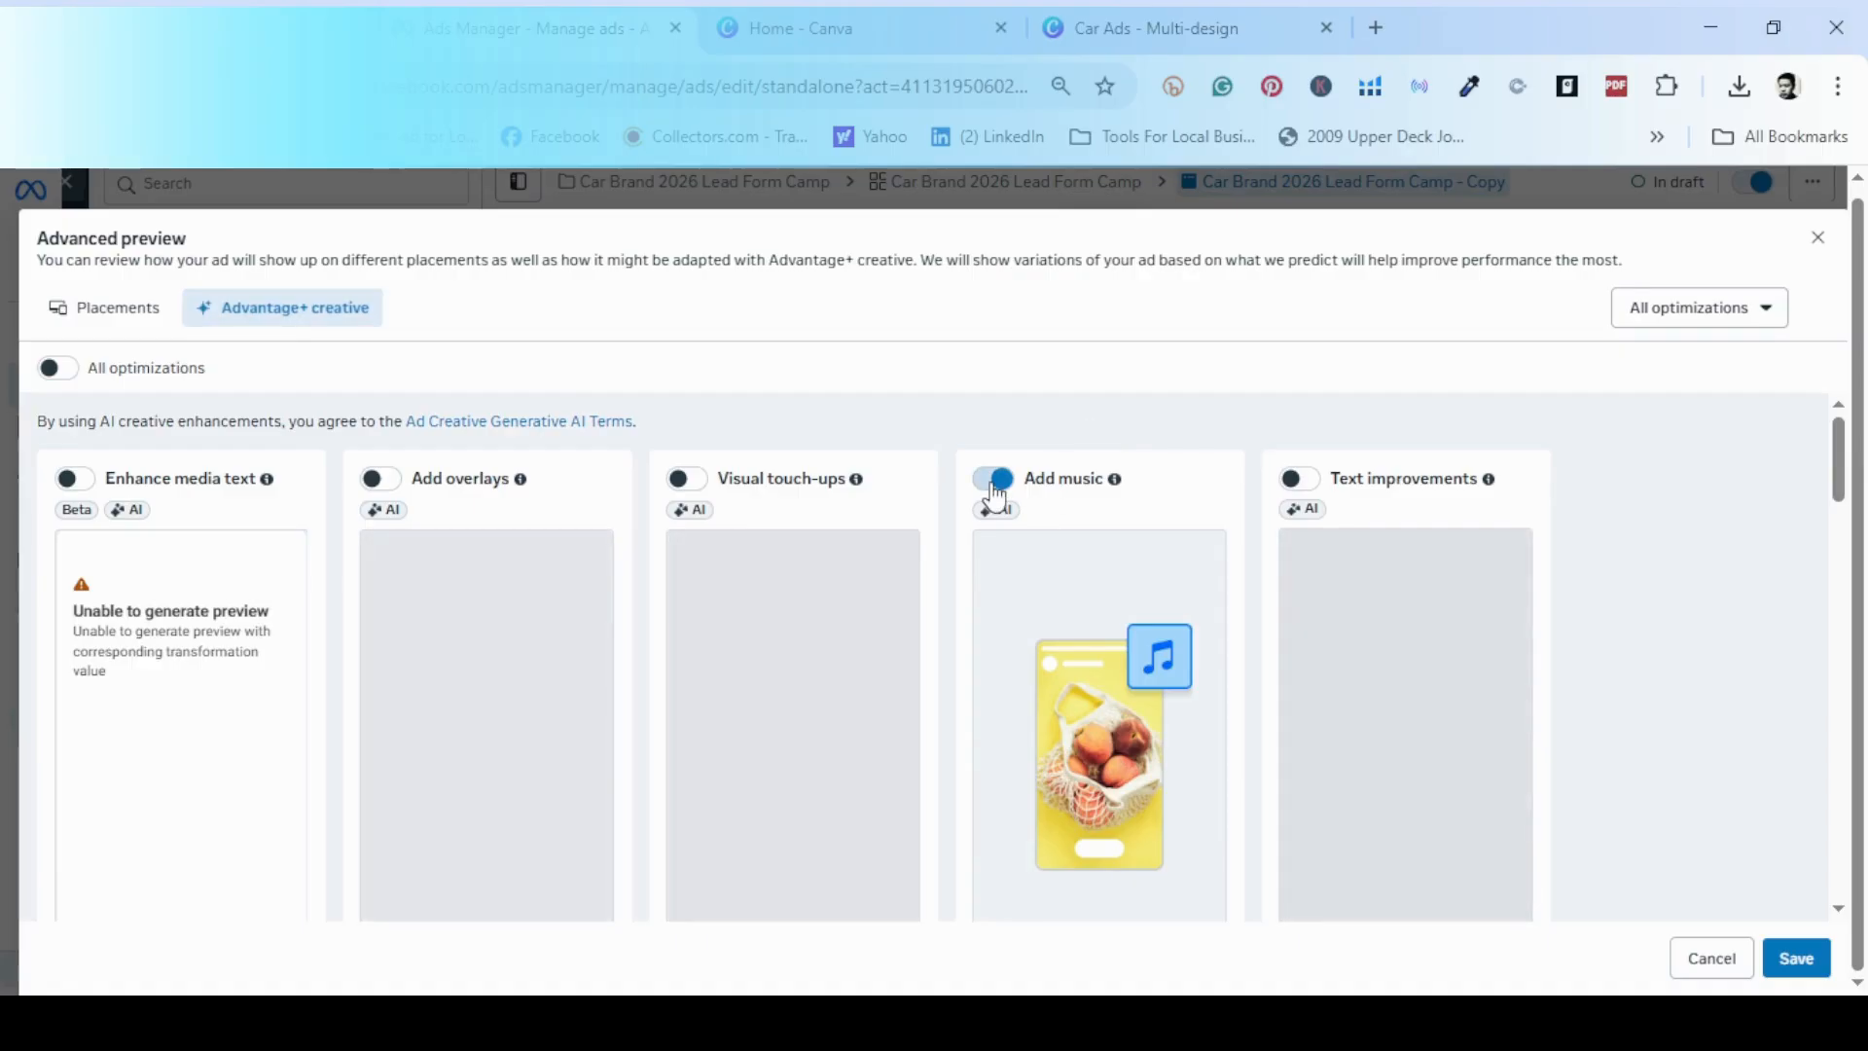
click(990, 488)
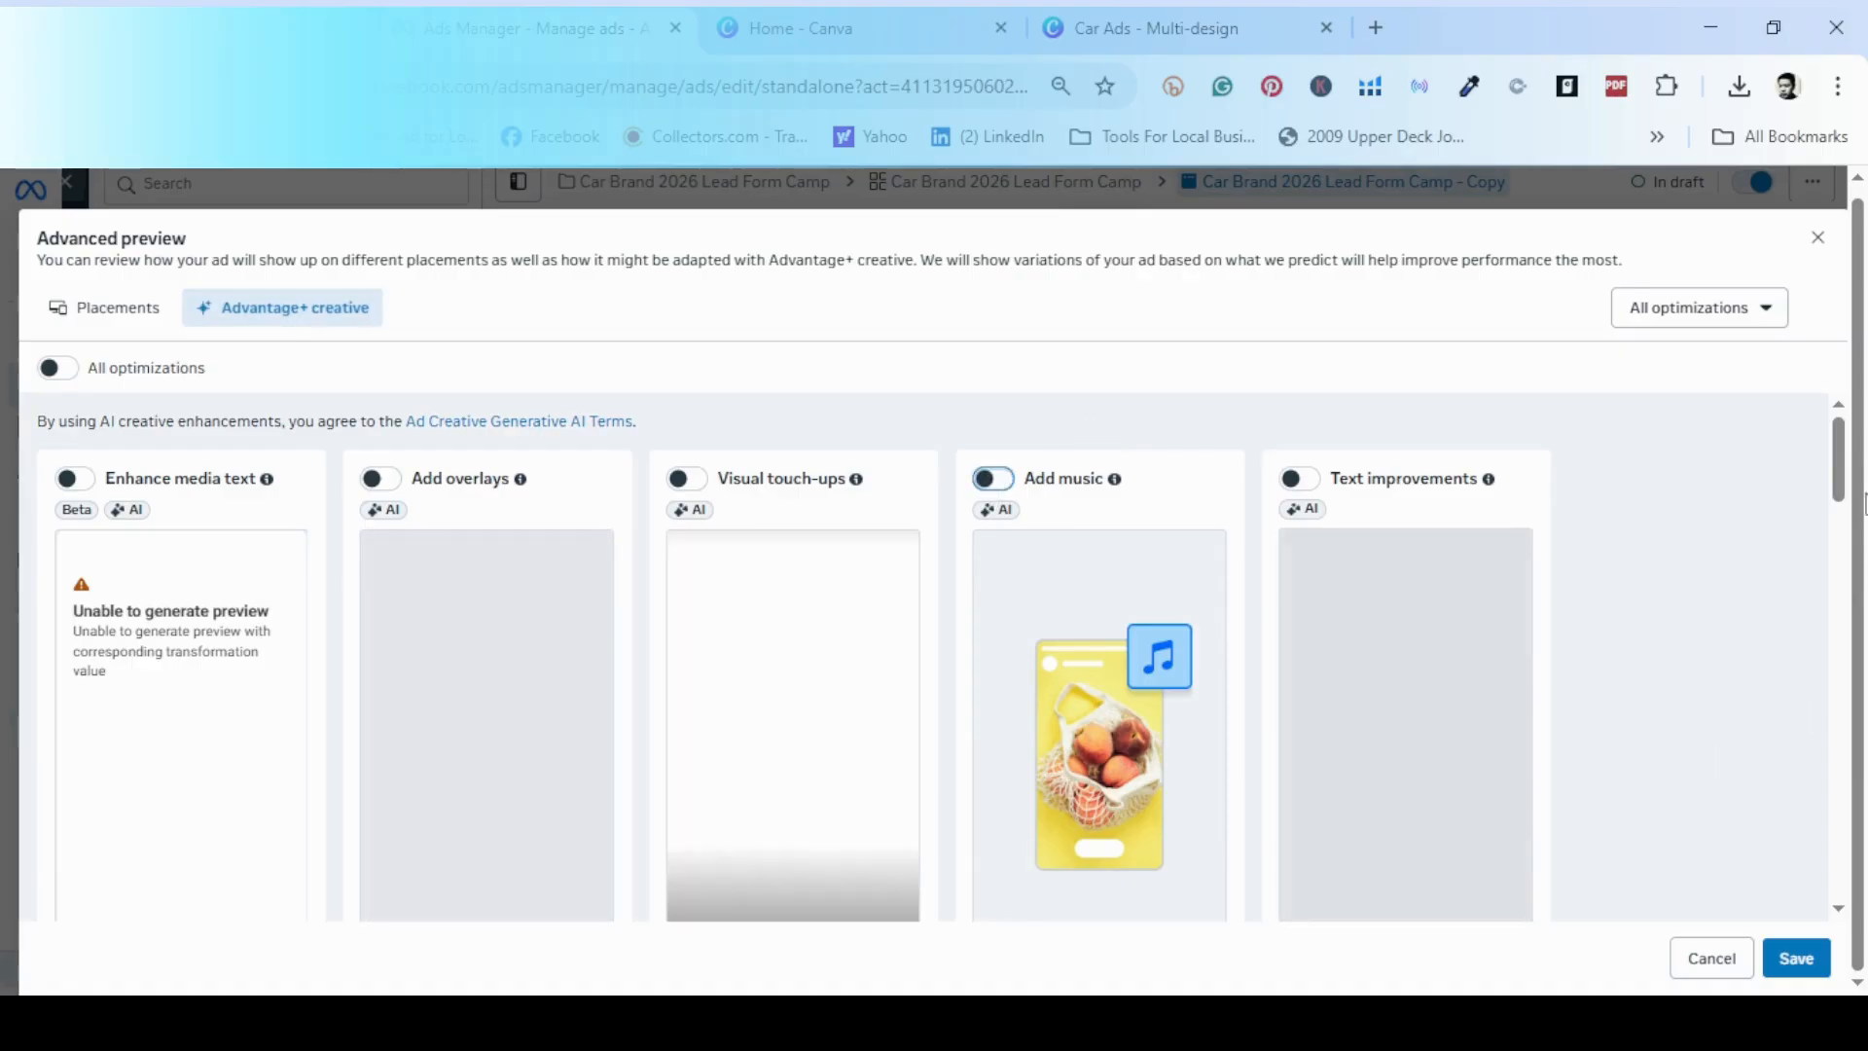
drag(1839, 499, 1839, 706)
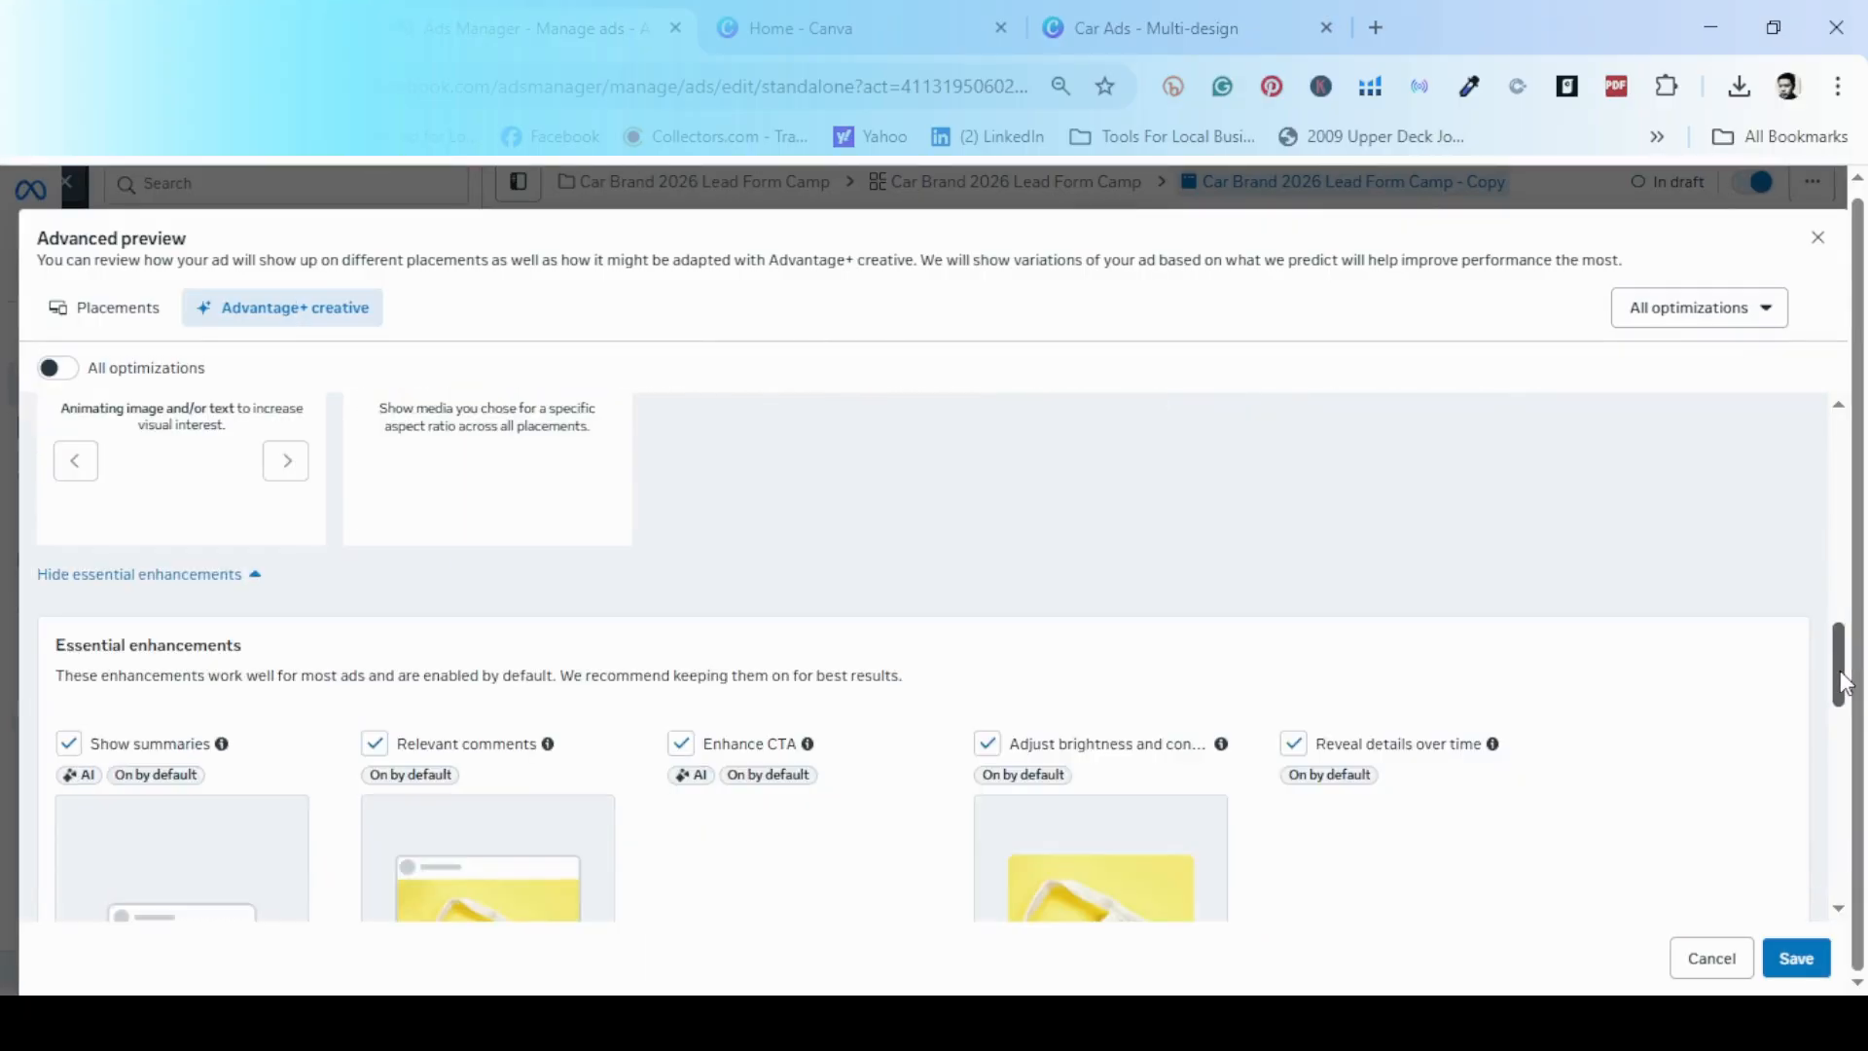
drag(1840, 668, 1860, 513)
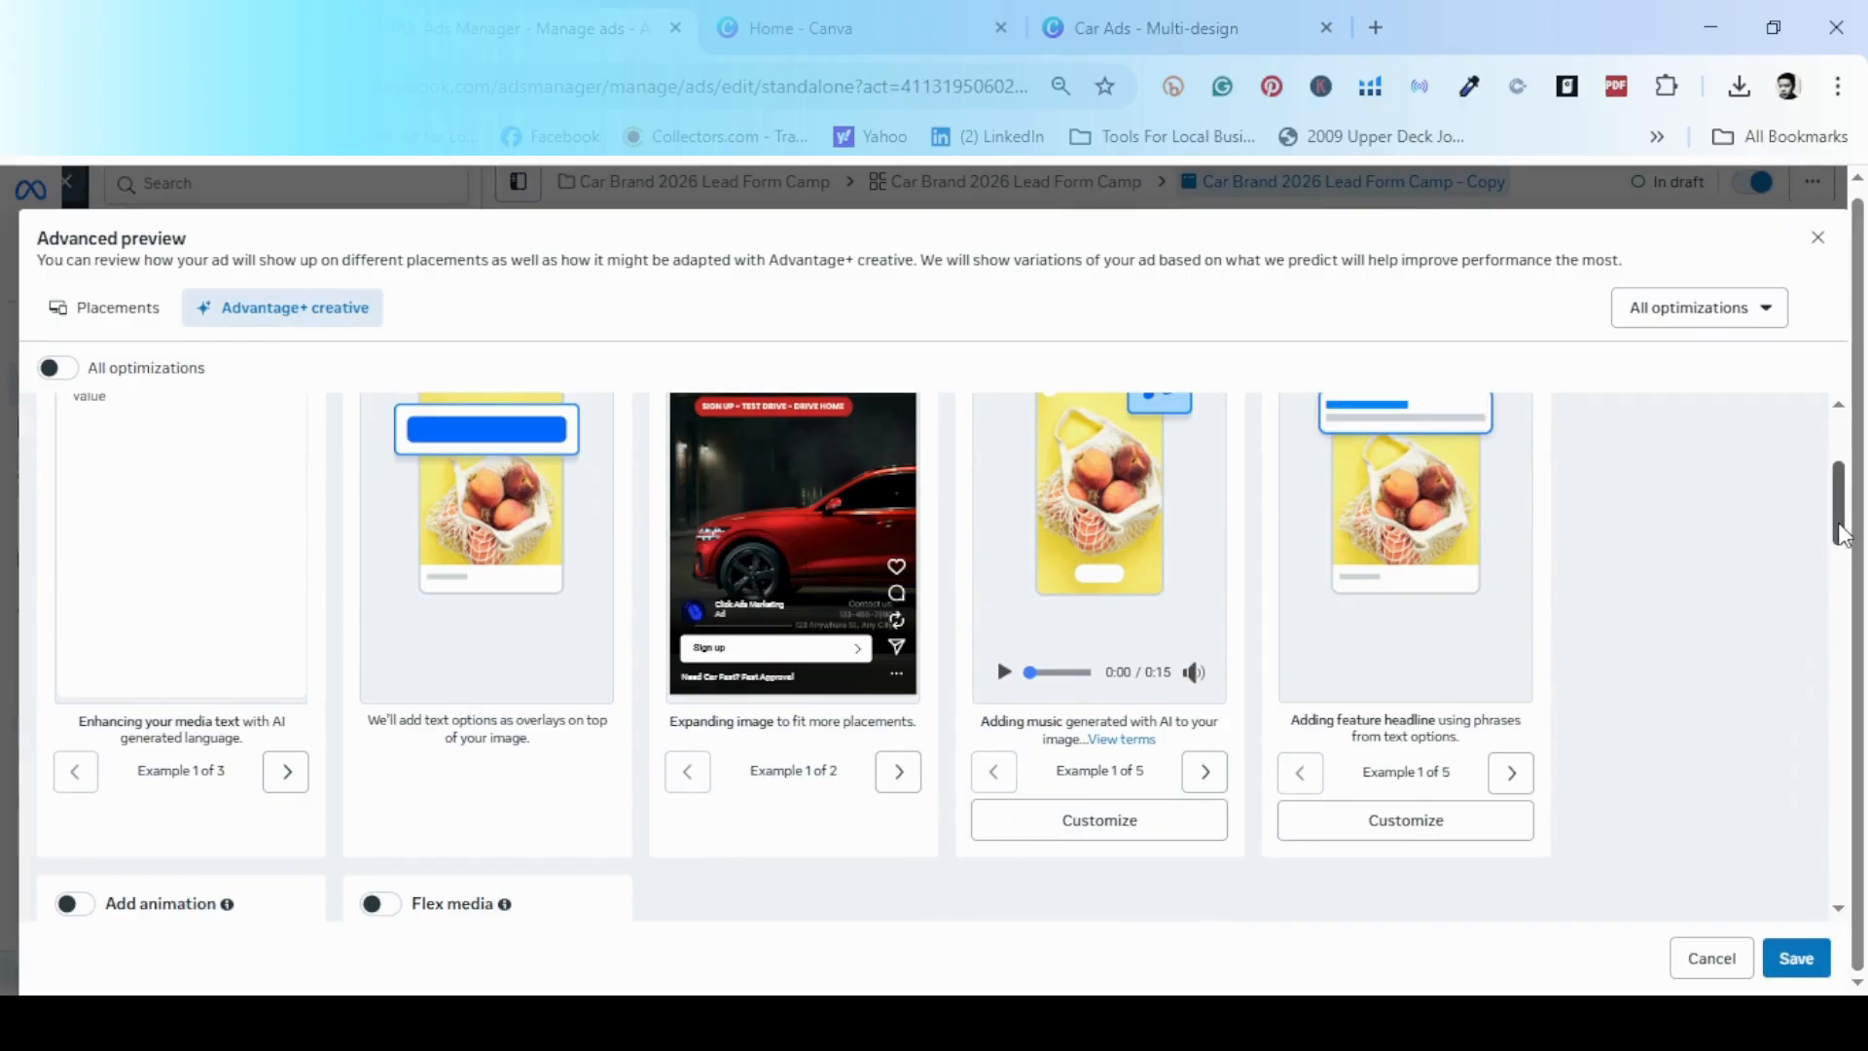
drag(1839, 530, 1828, 662)
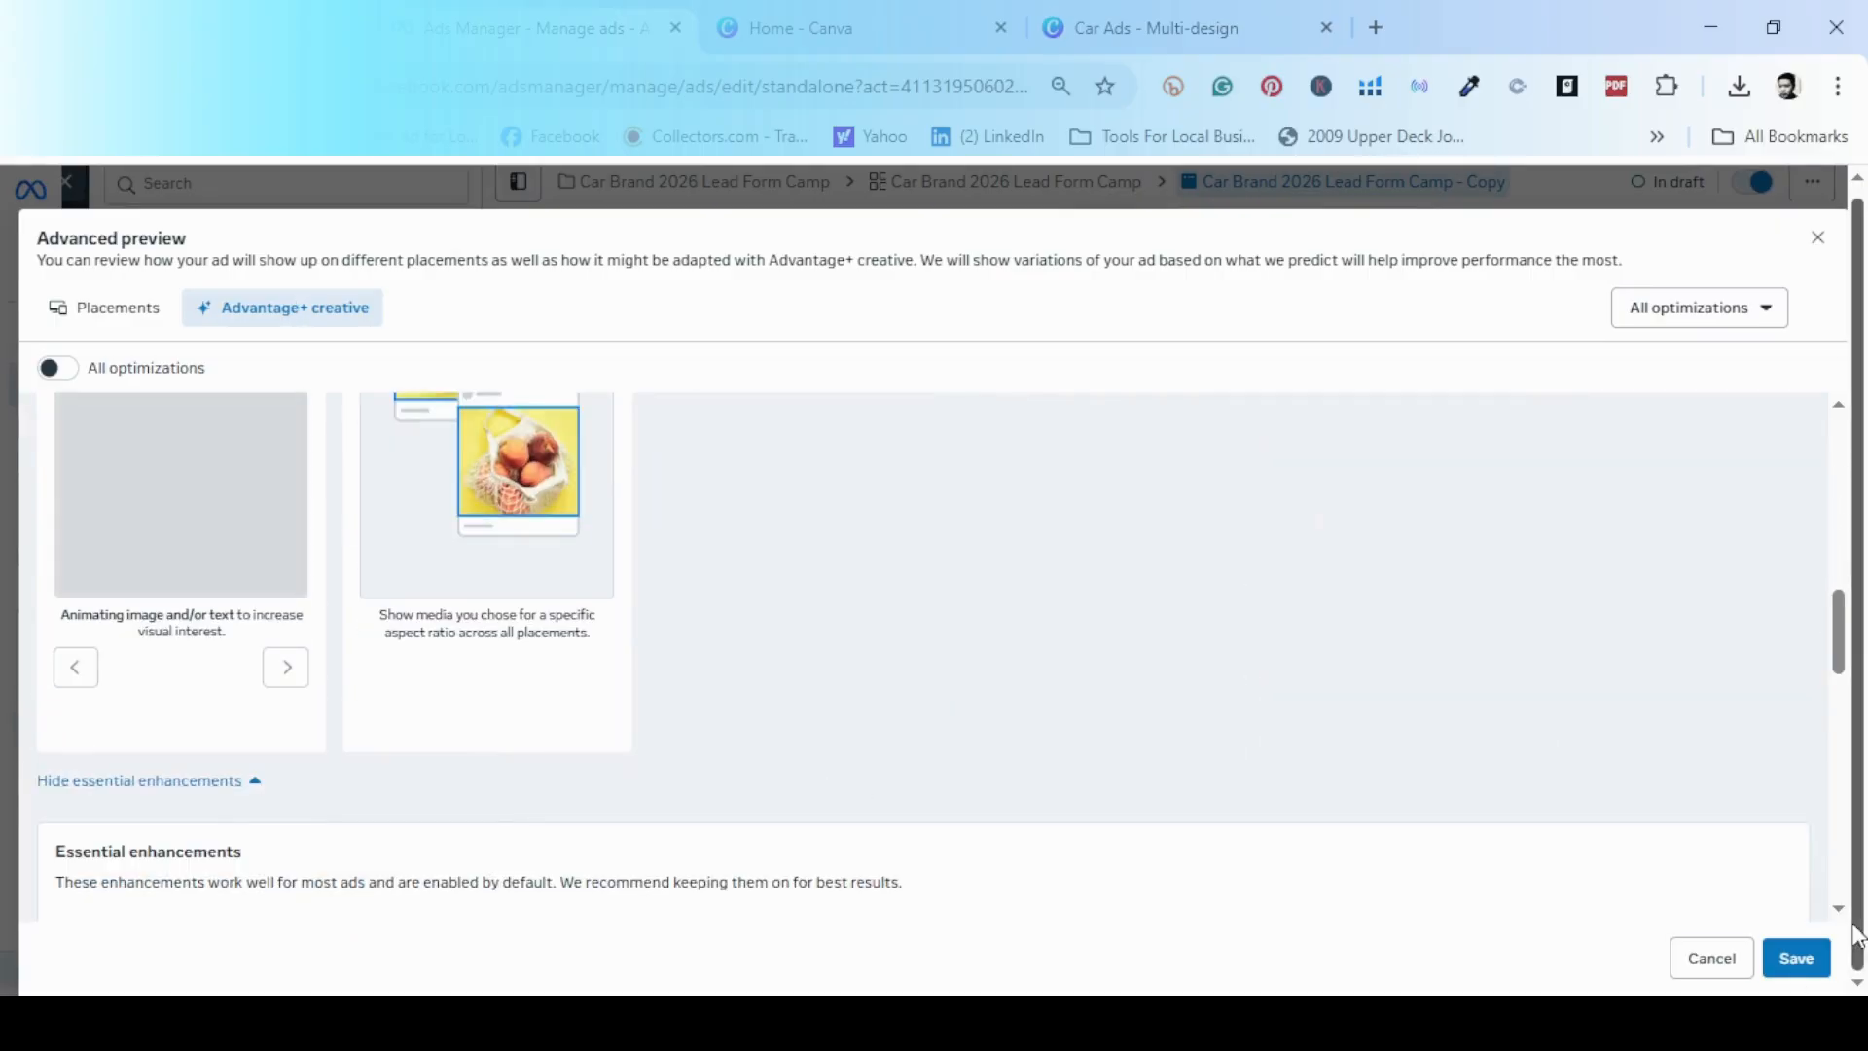
click(1798, 958)
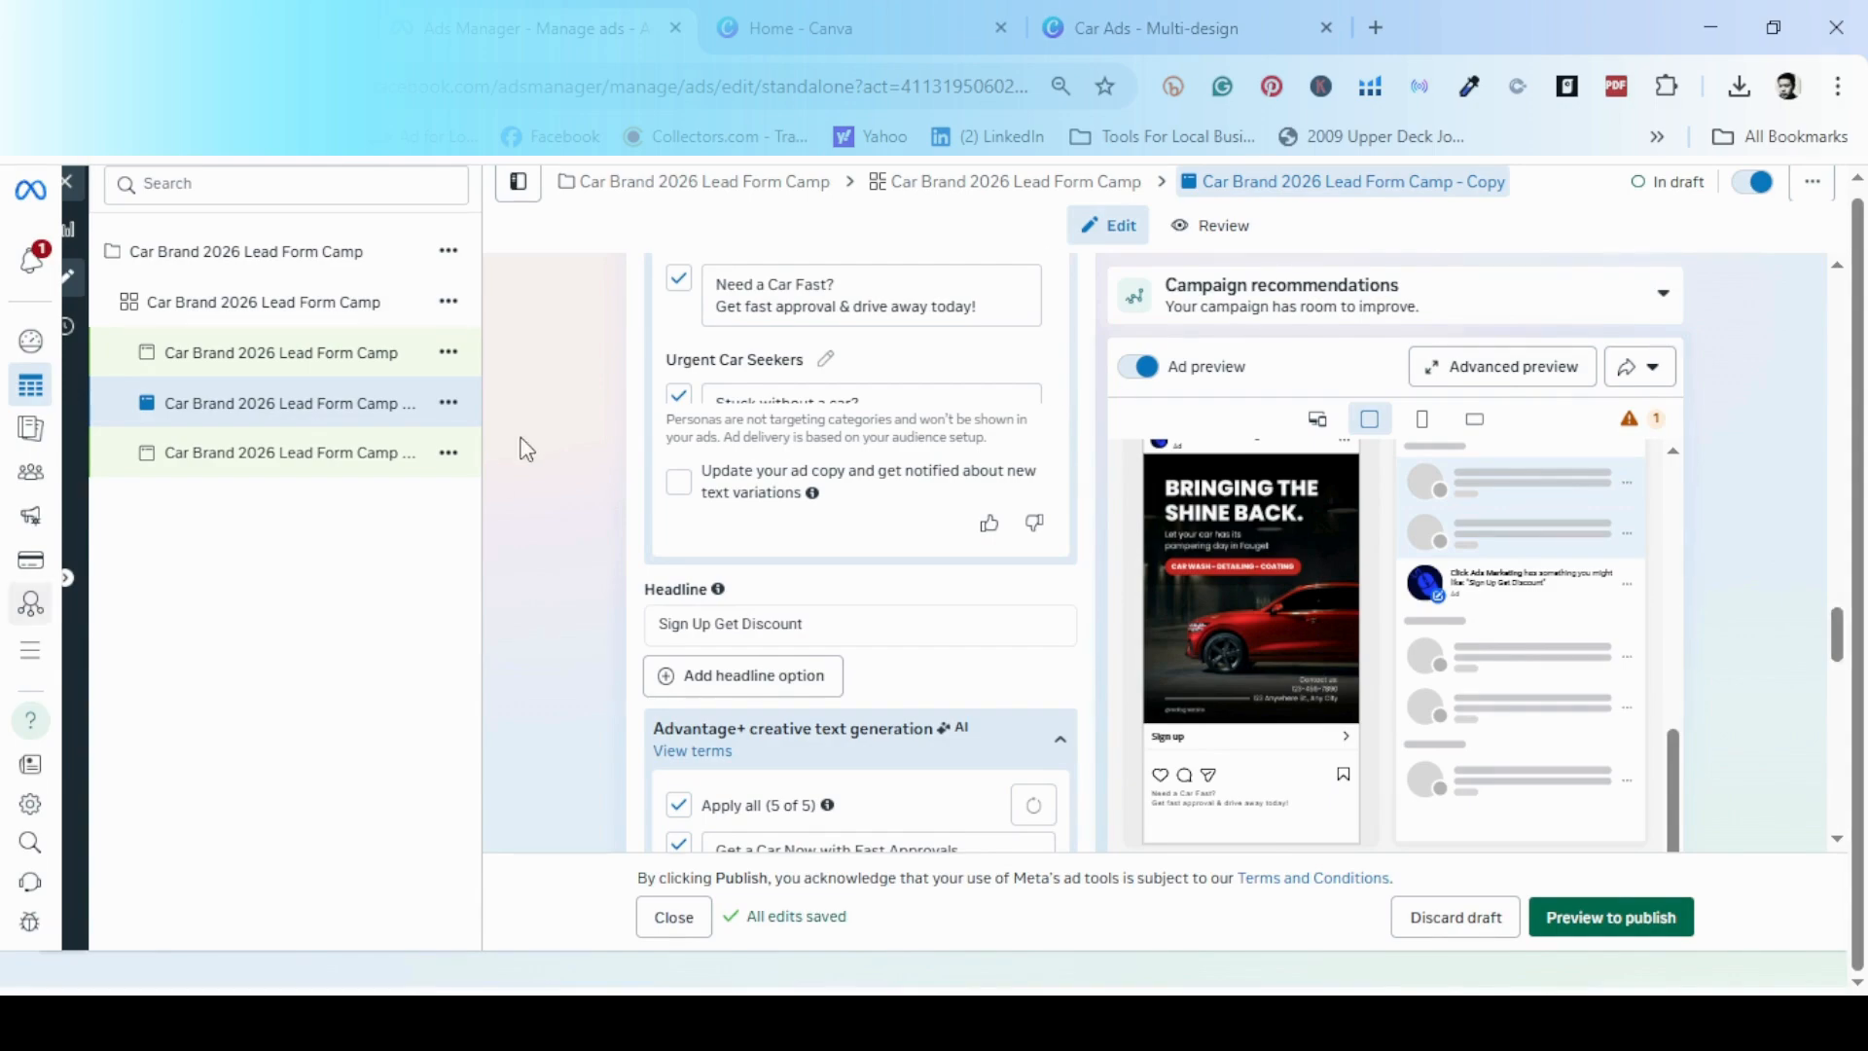
click(469, 416)
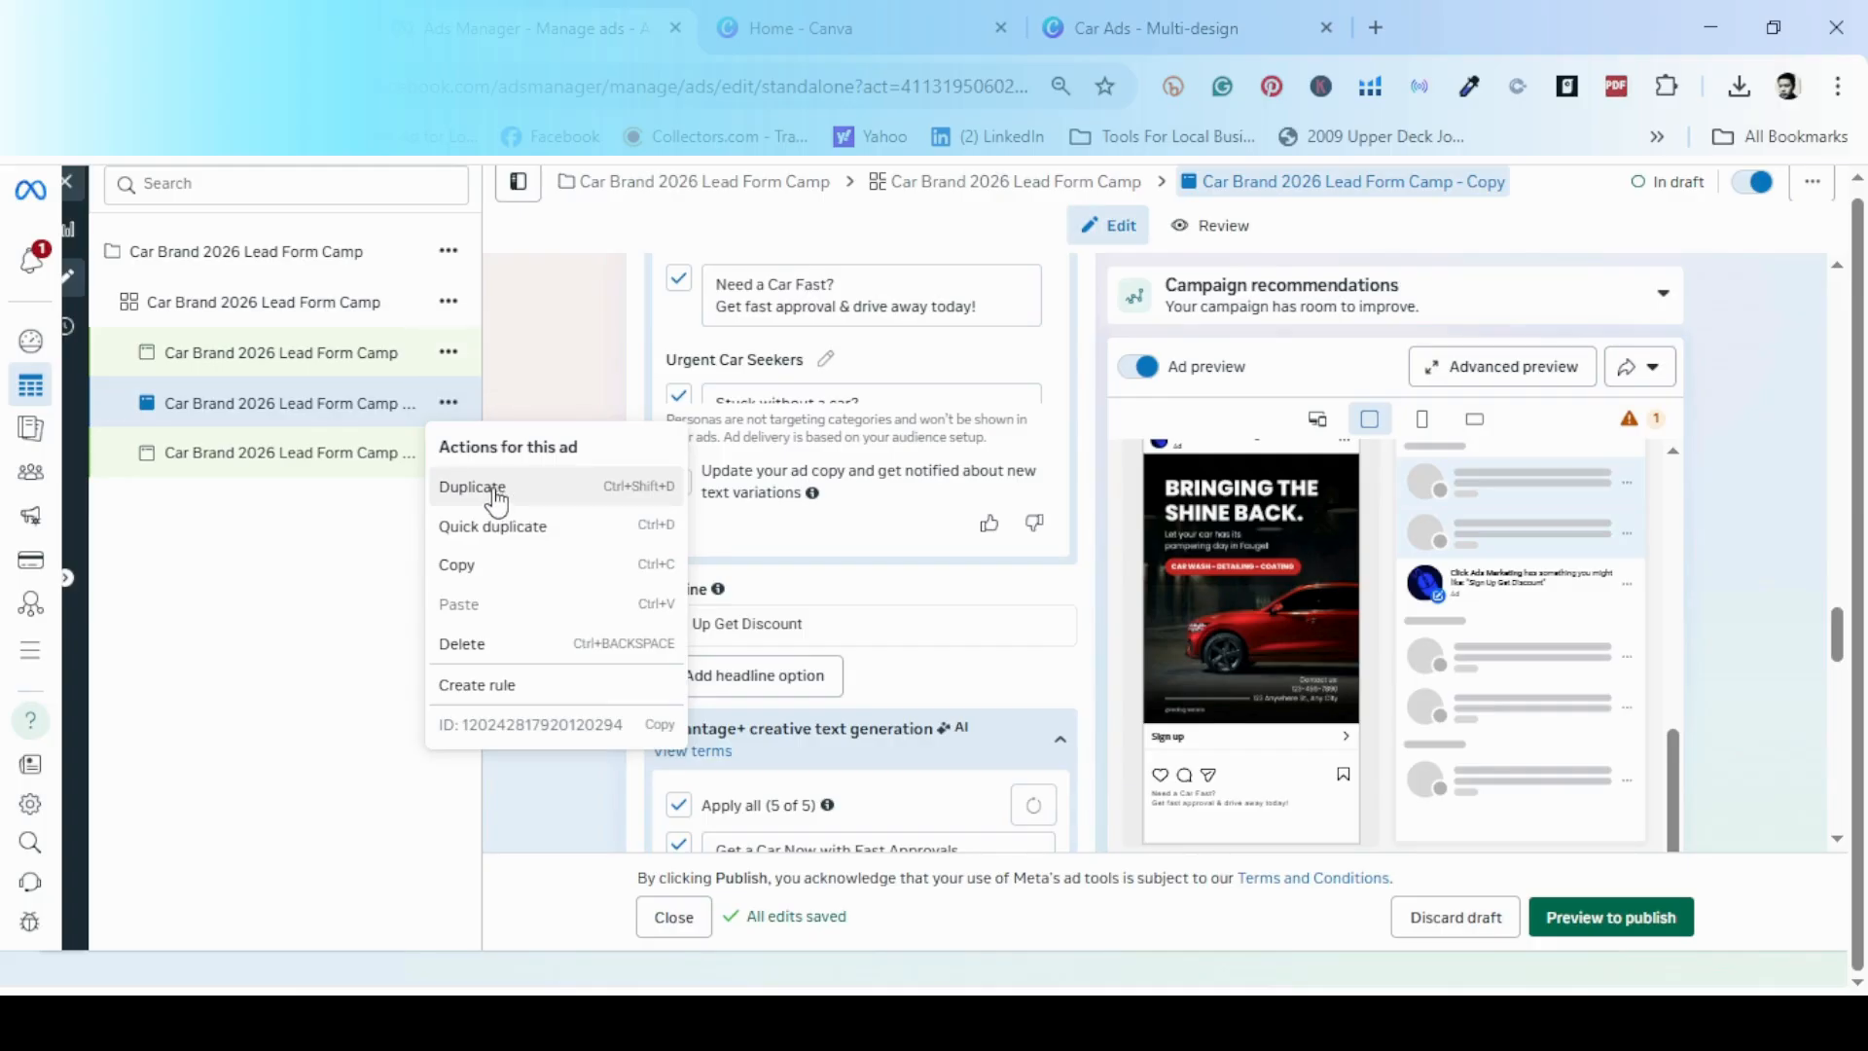
click(504, 806)
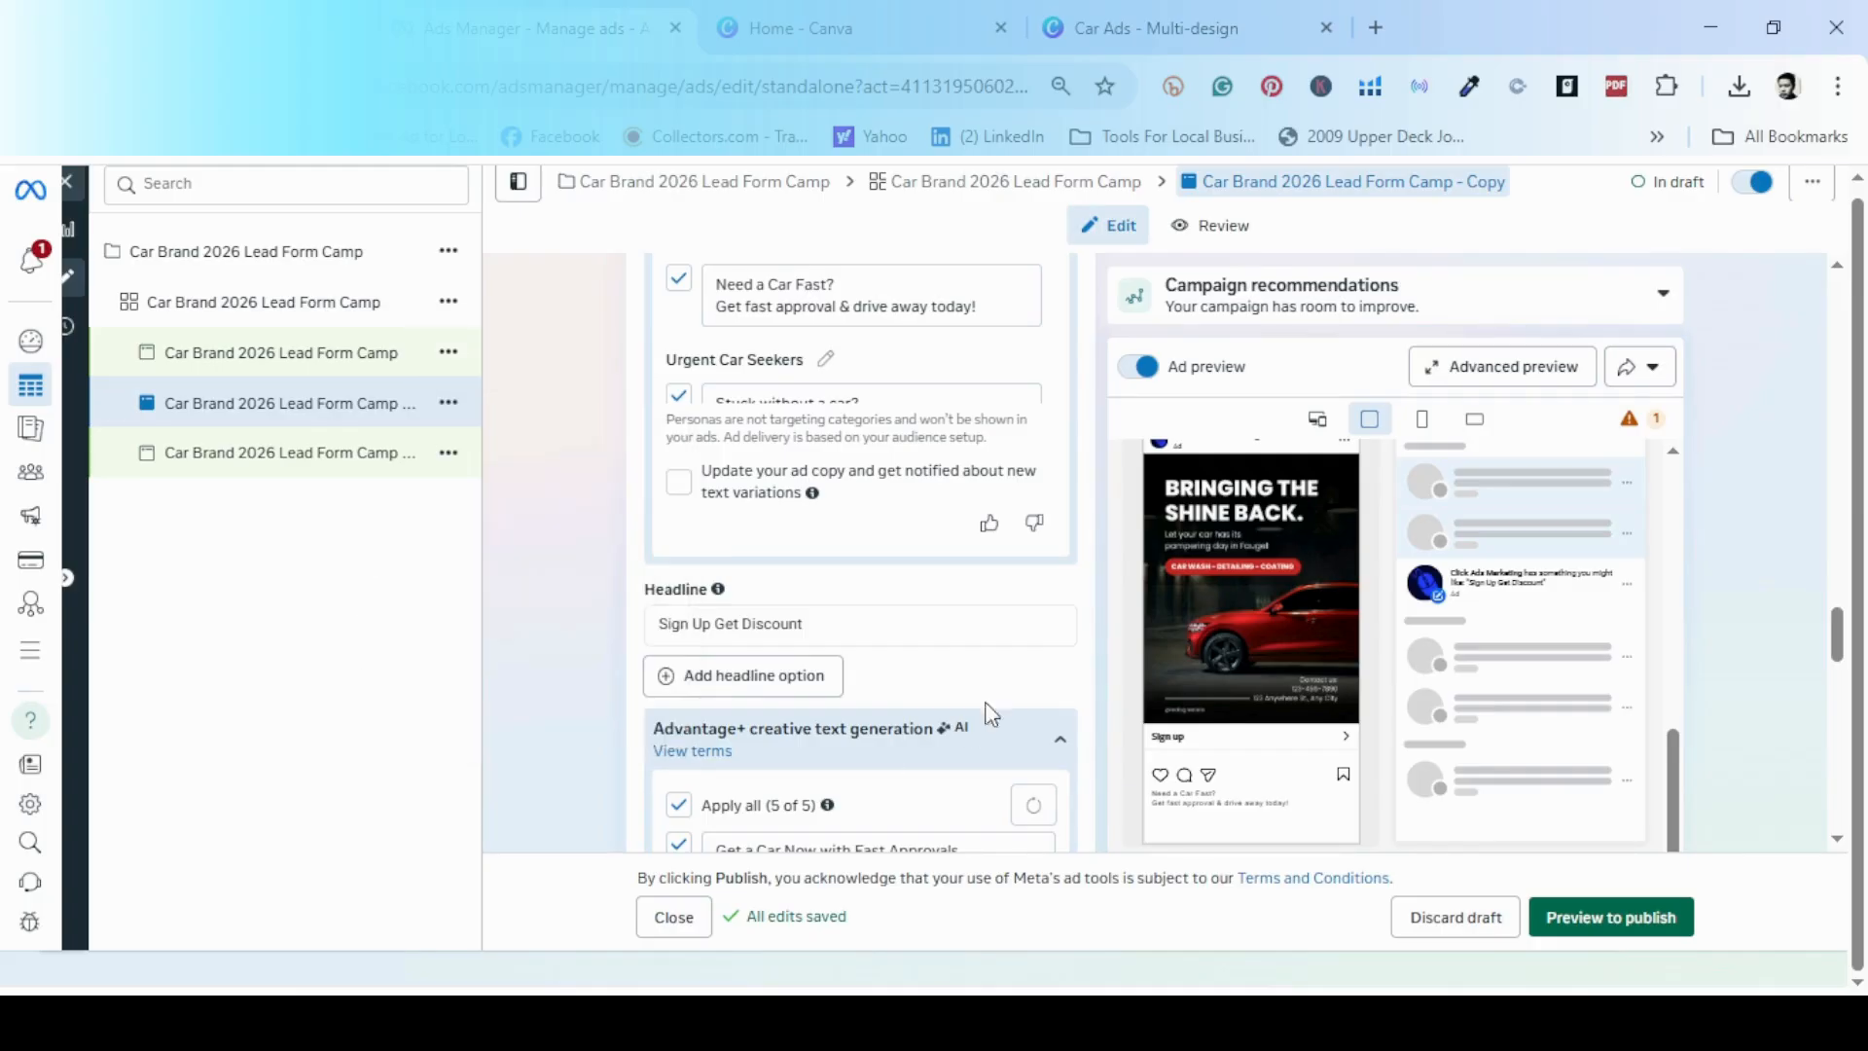
- Review the copied ad from its name and instant form through the text variations, description, call to action and creative enhancements
scroll(994, 691, up, 5)
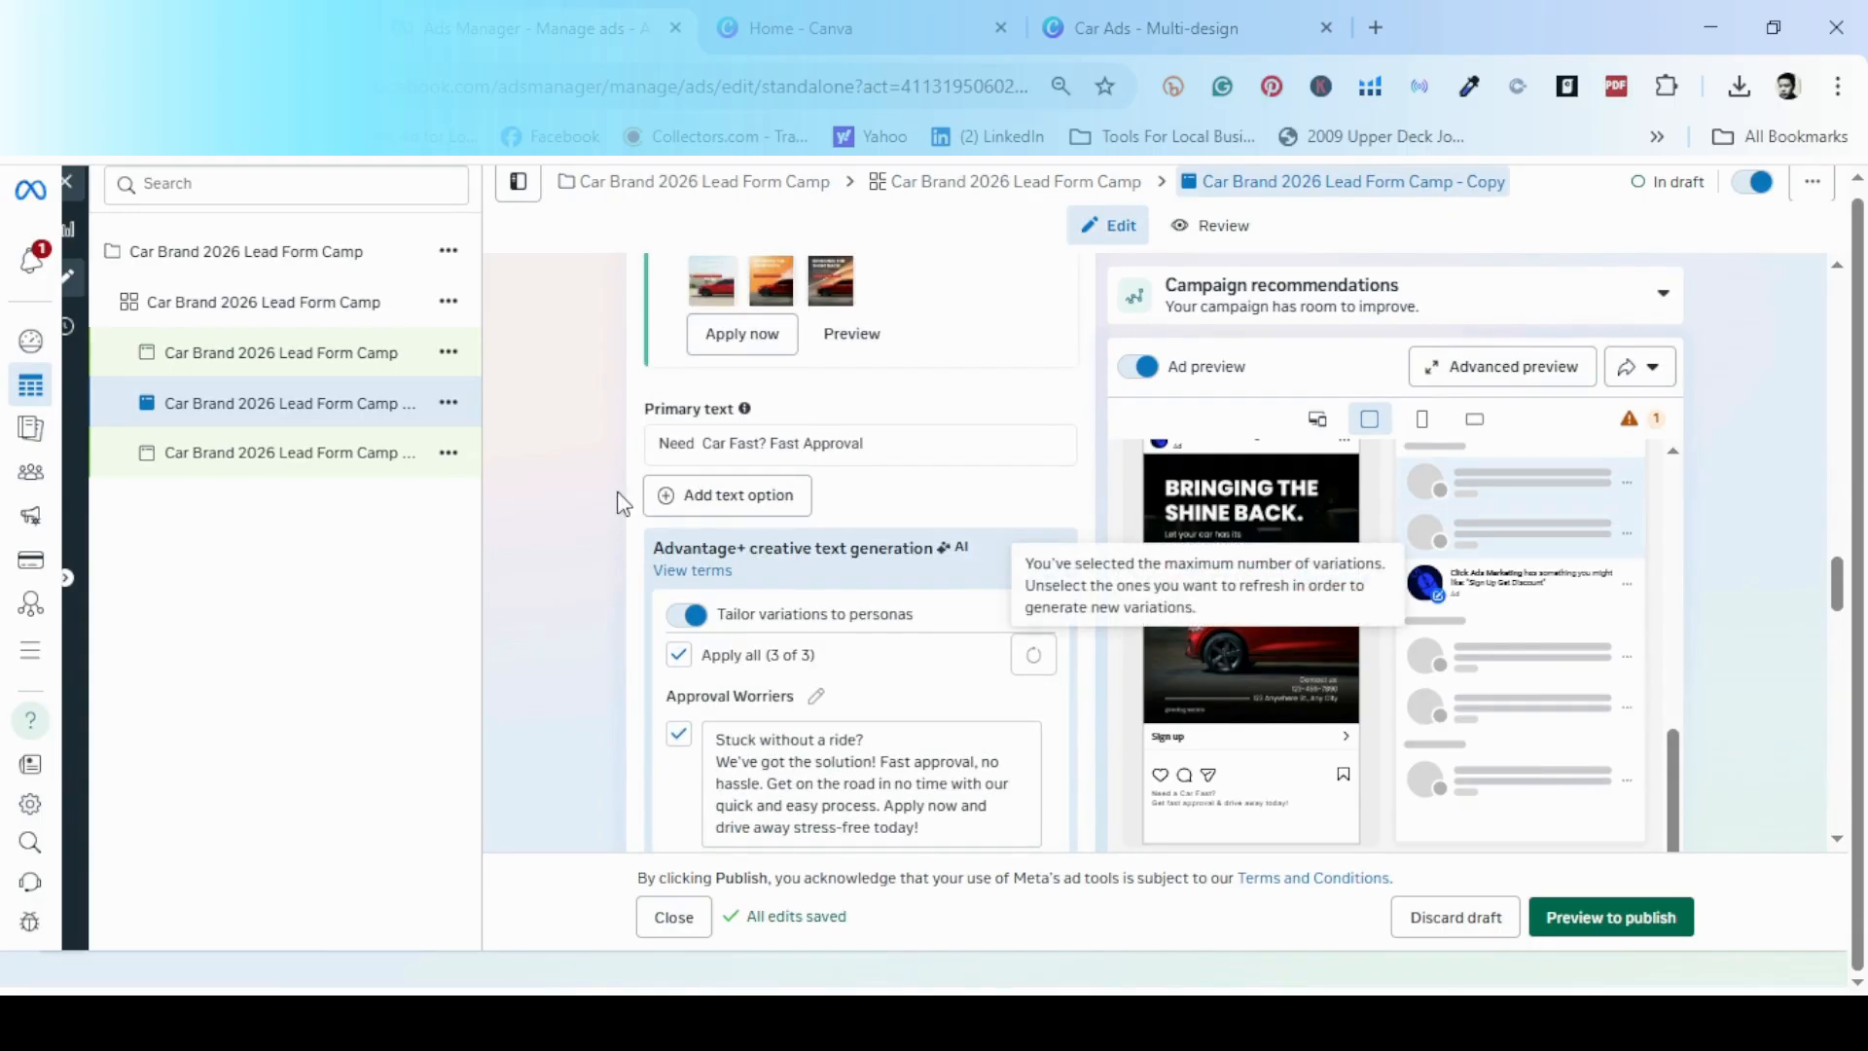
scroll(576, 395, up, 10)
scroll(576, 395, up, 6)
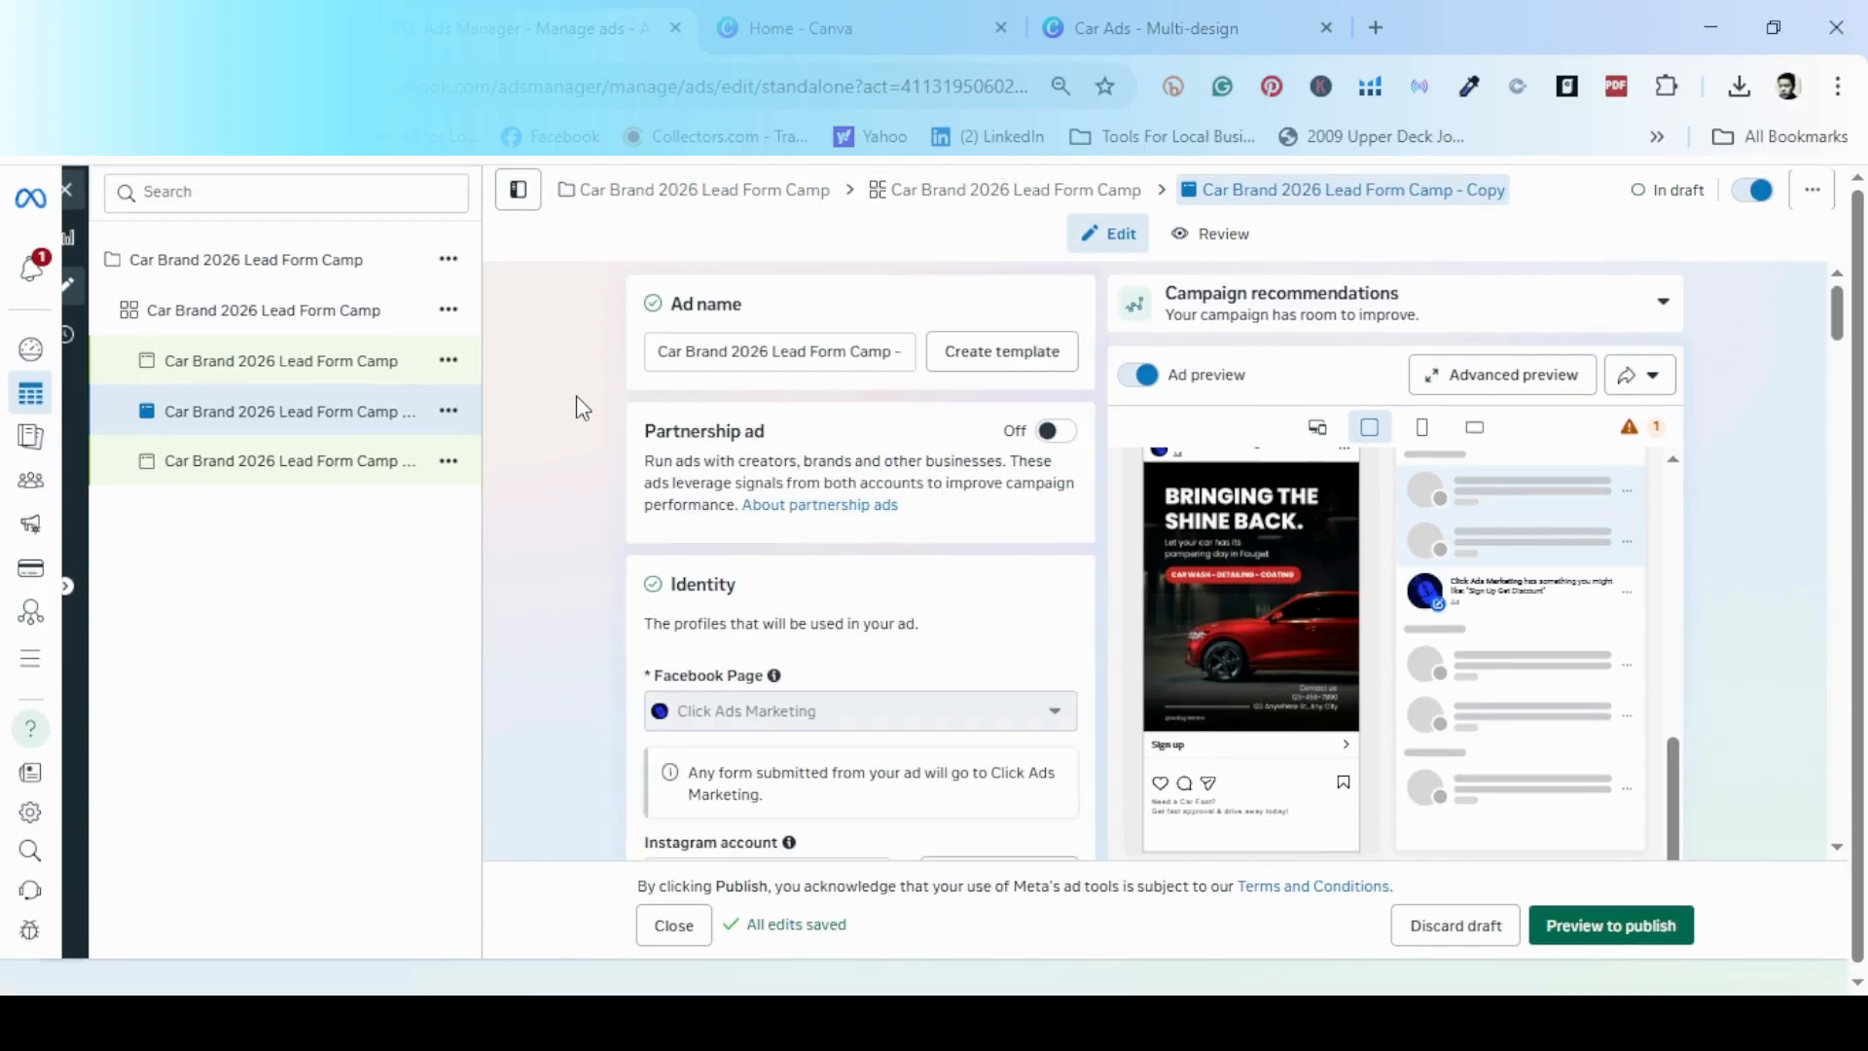
scroll(588, 681, down, 2)
scroll(588, 681, down, 10)
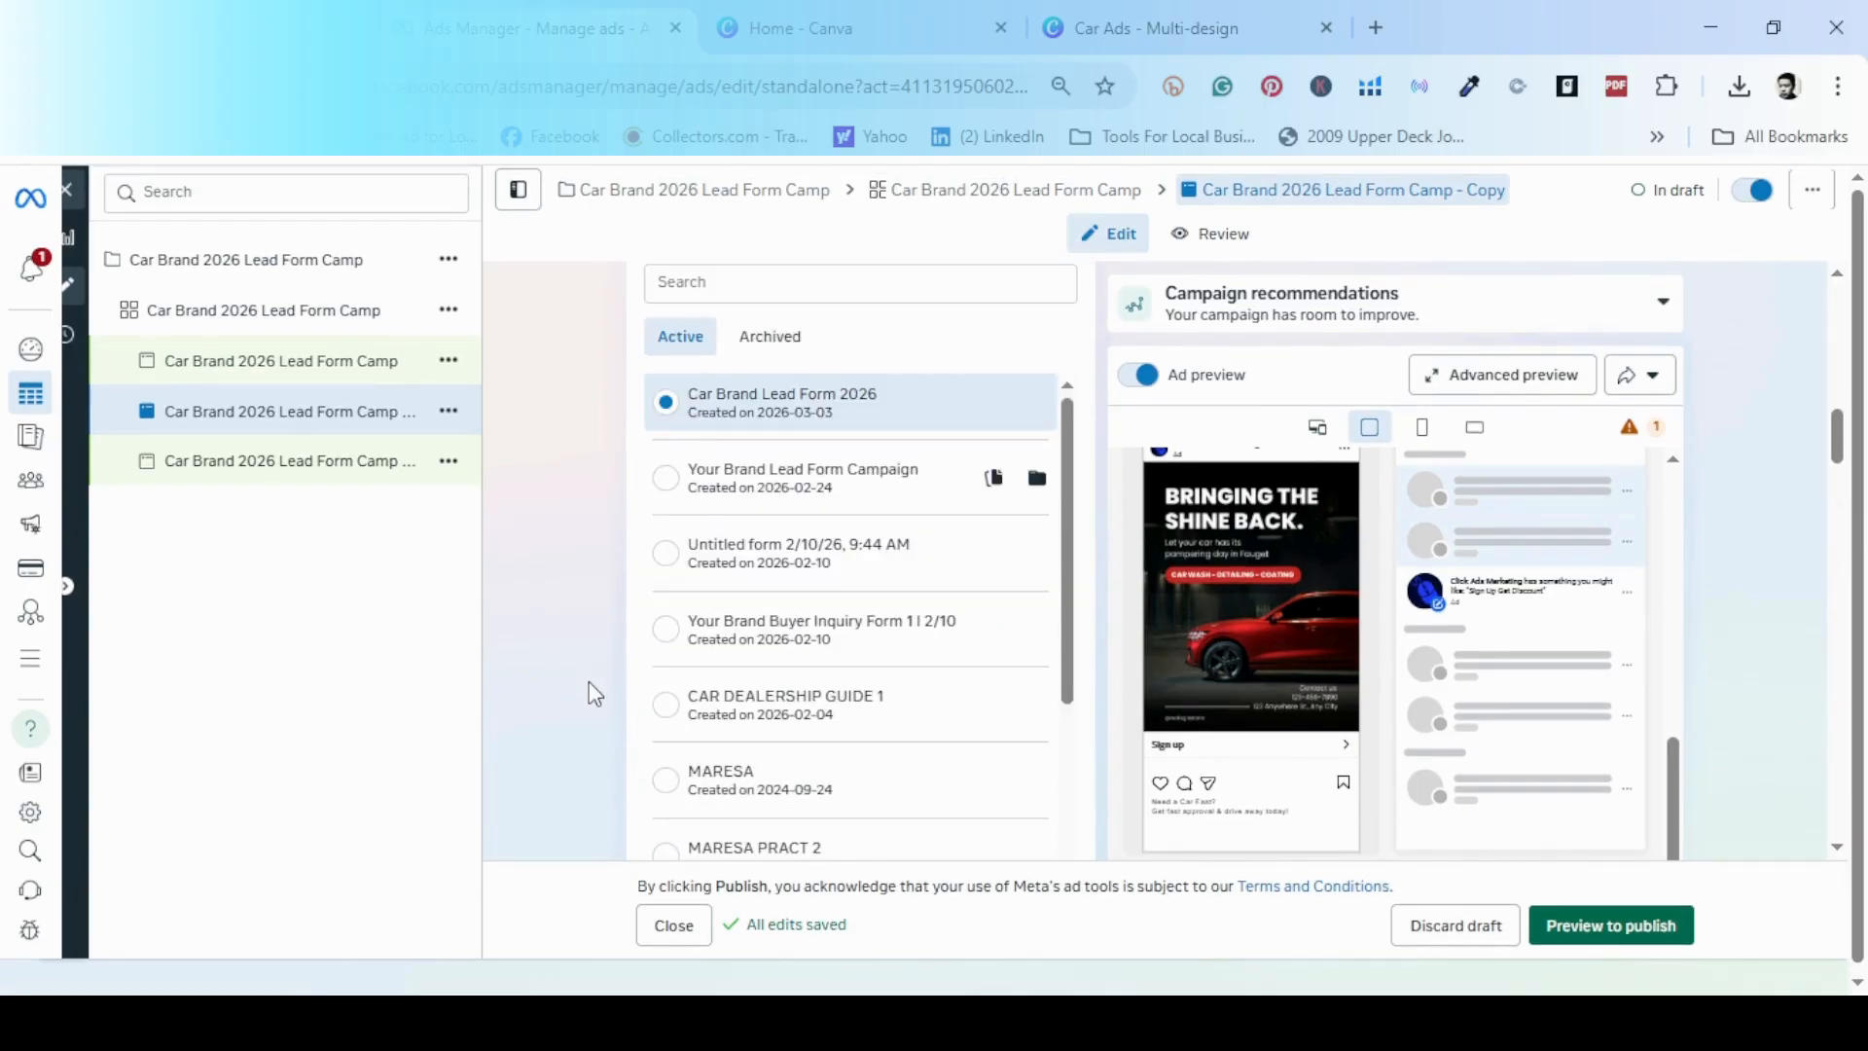
scroll(567, 448, down, 1)
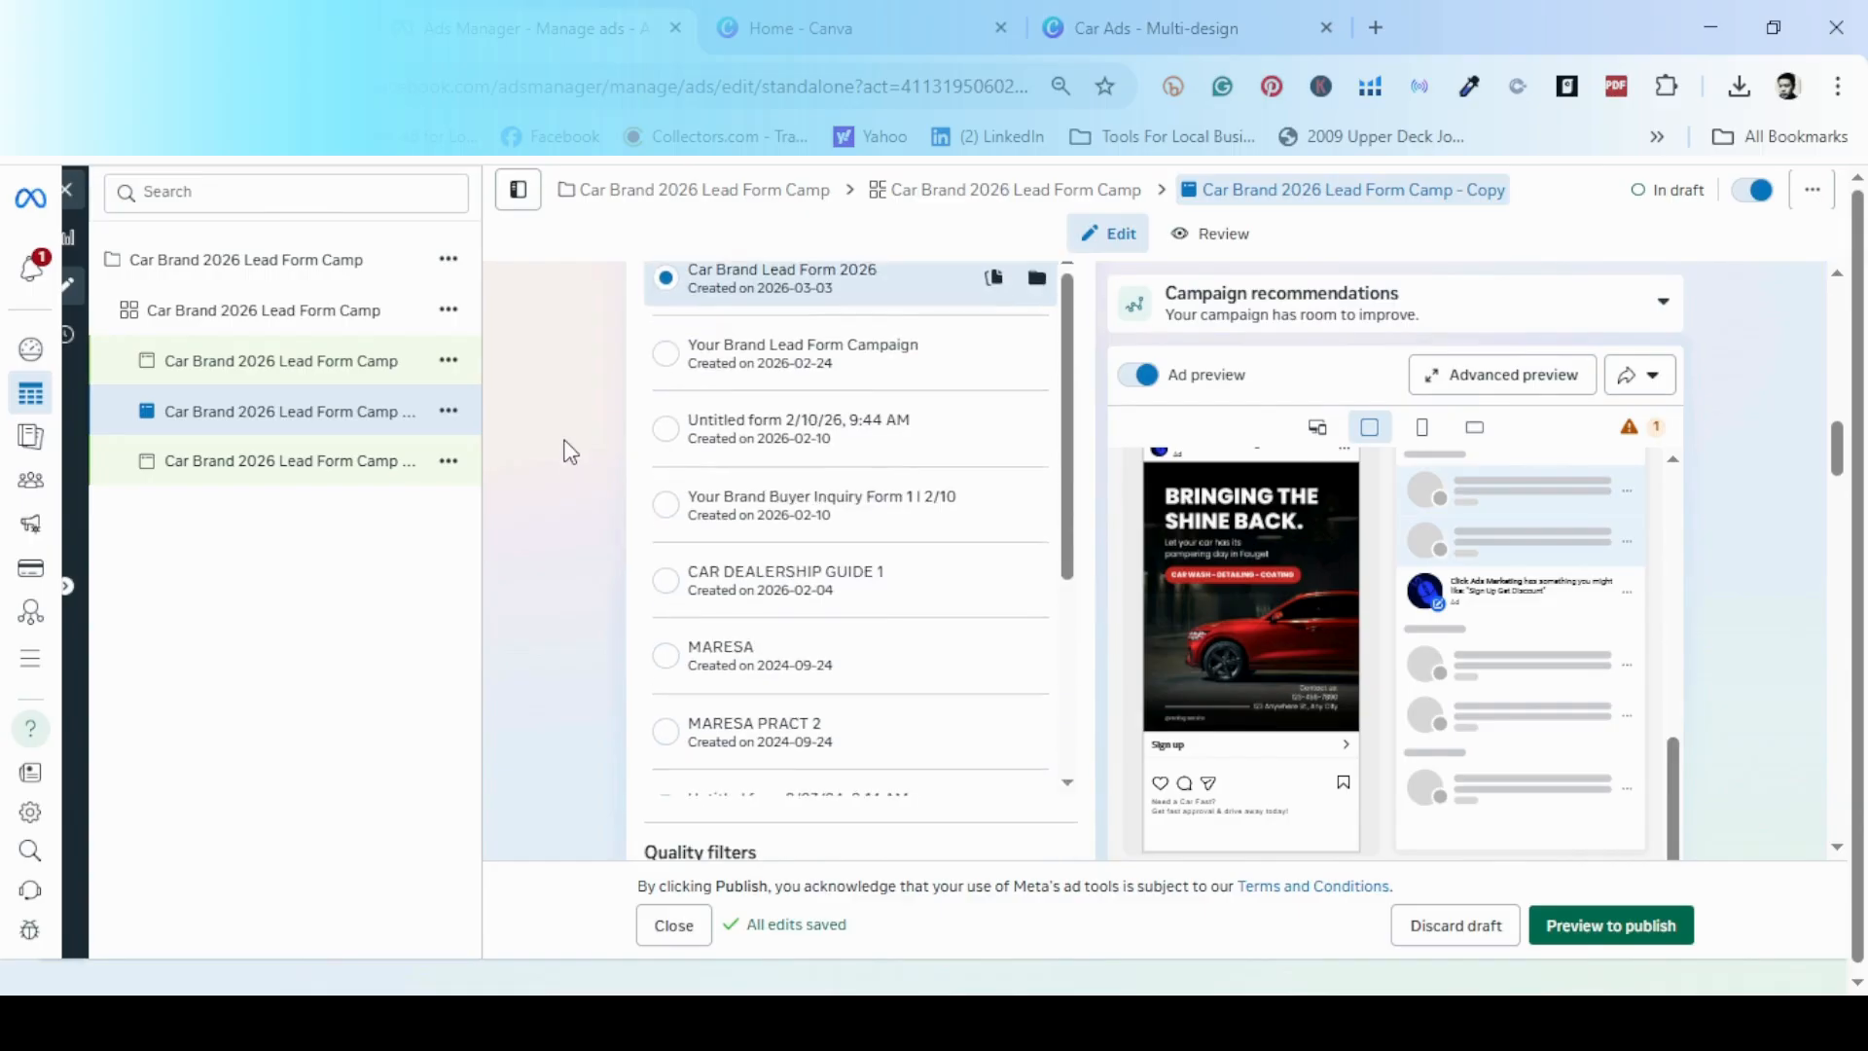
scroll(565, 445, up, 2)
scroll(561, 440, down, 1)
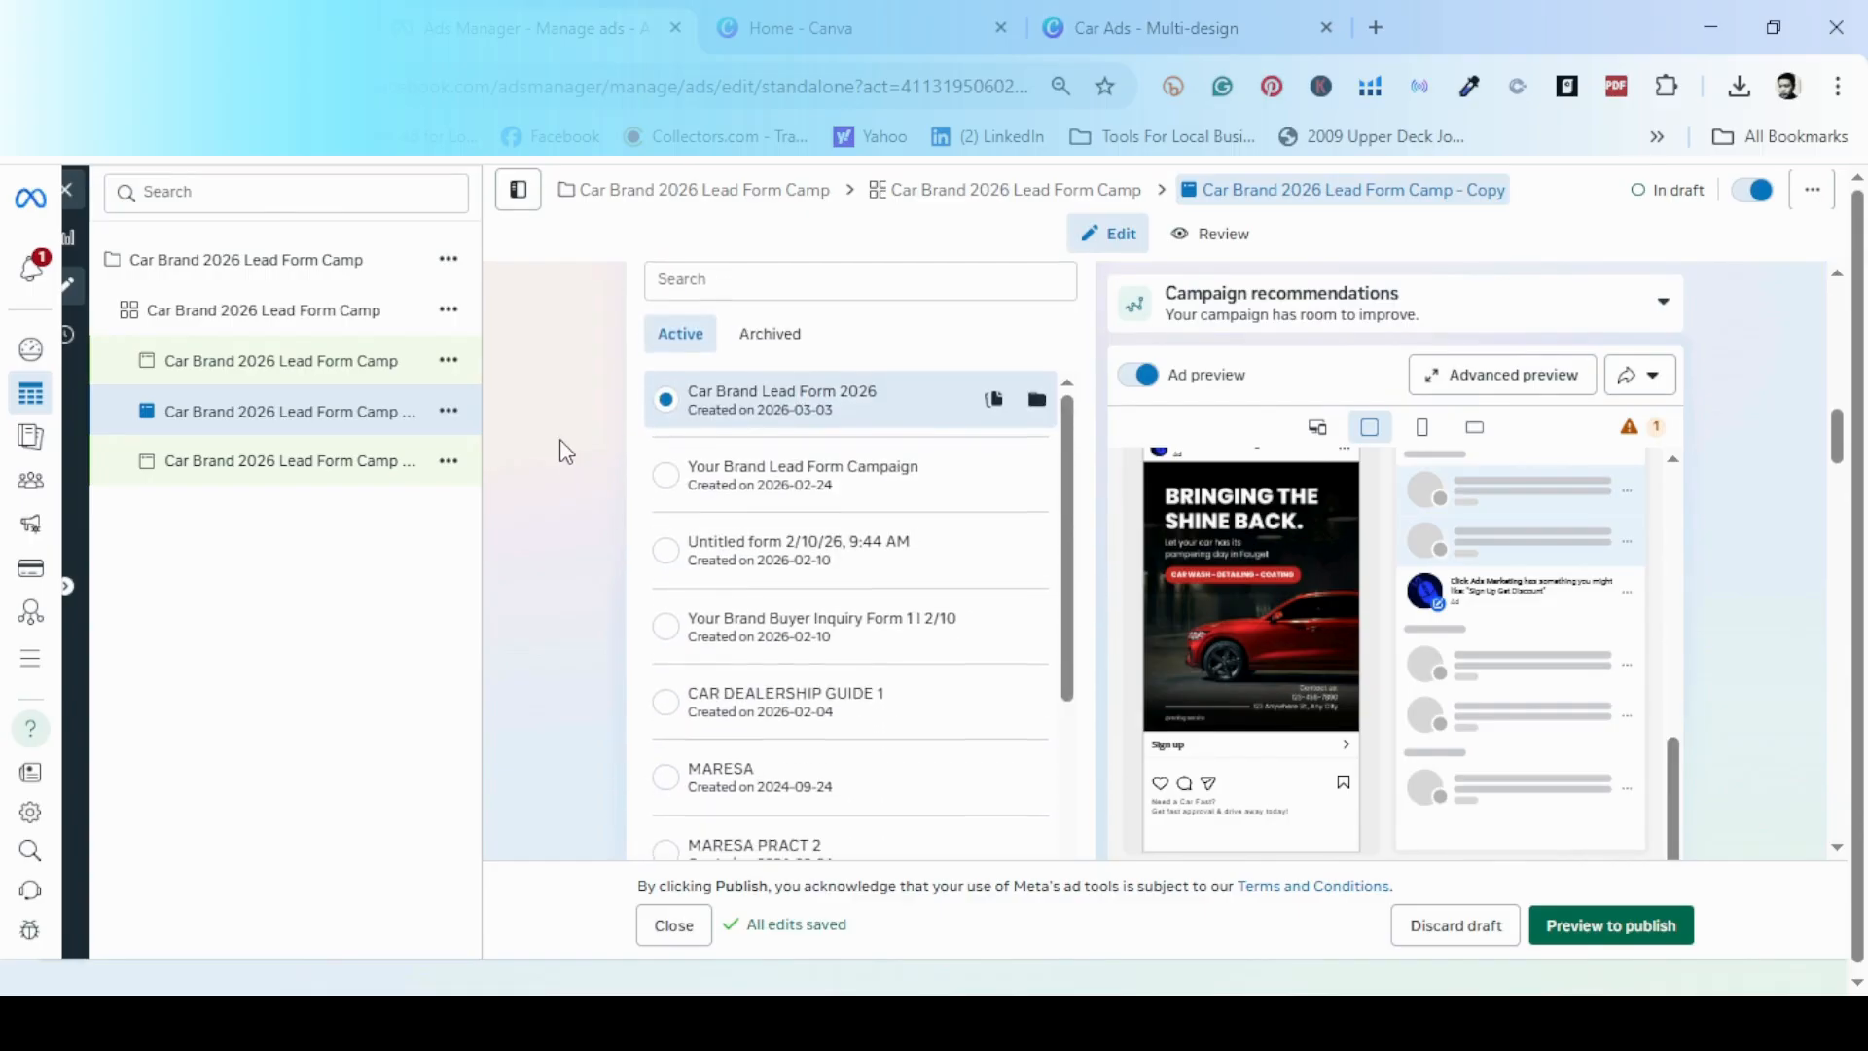
scroll(558, 440, down, 8)
scroll(559, 440, down, 5)
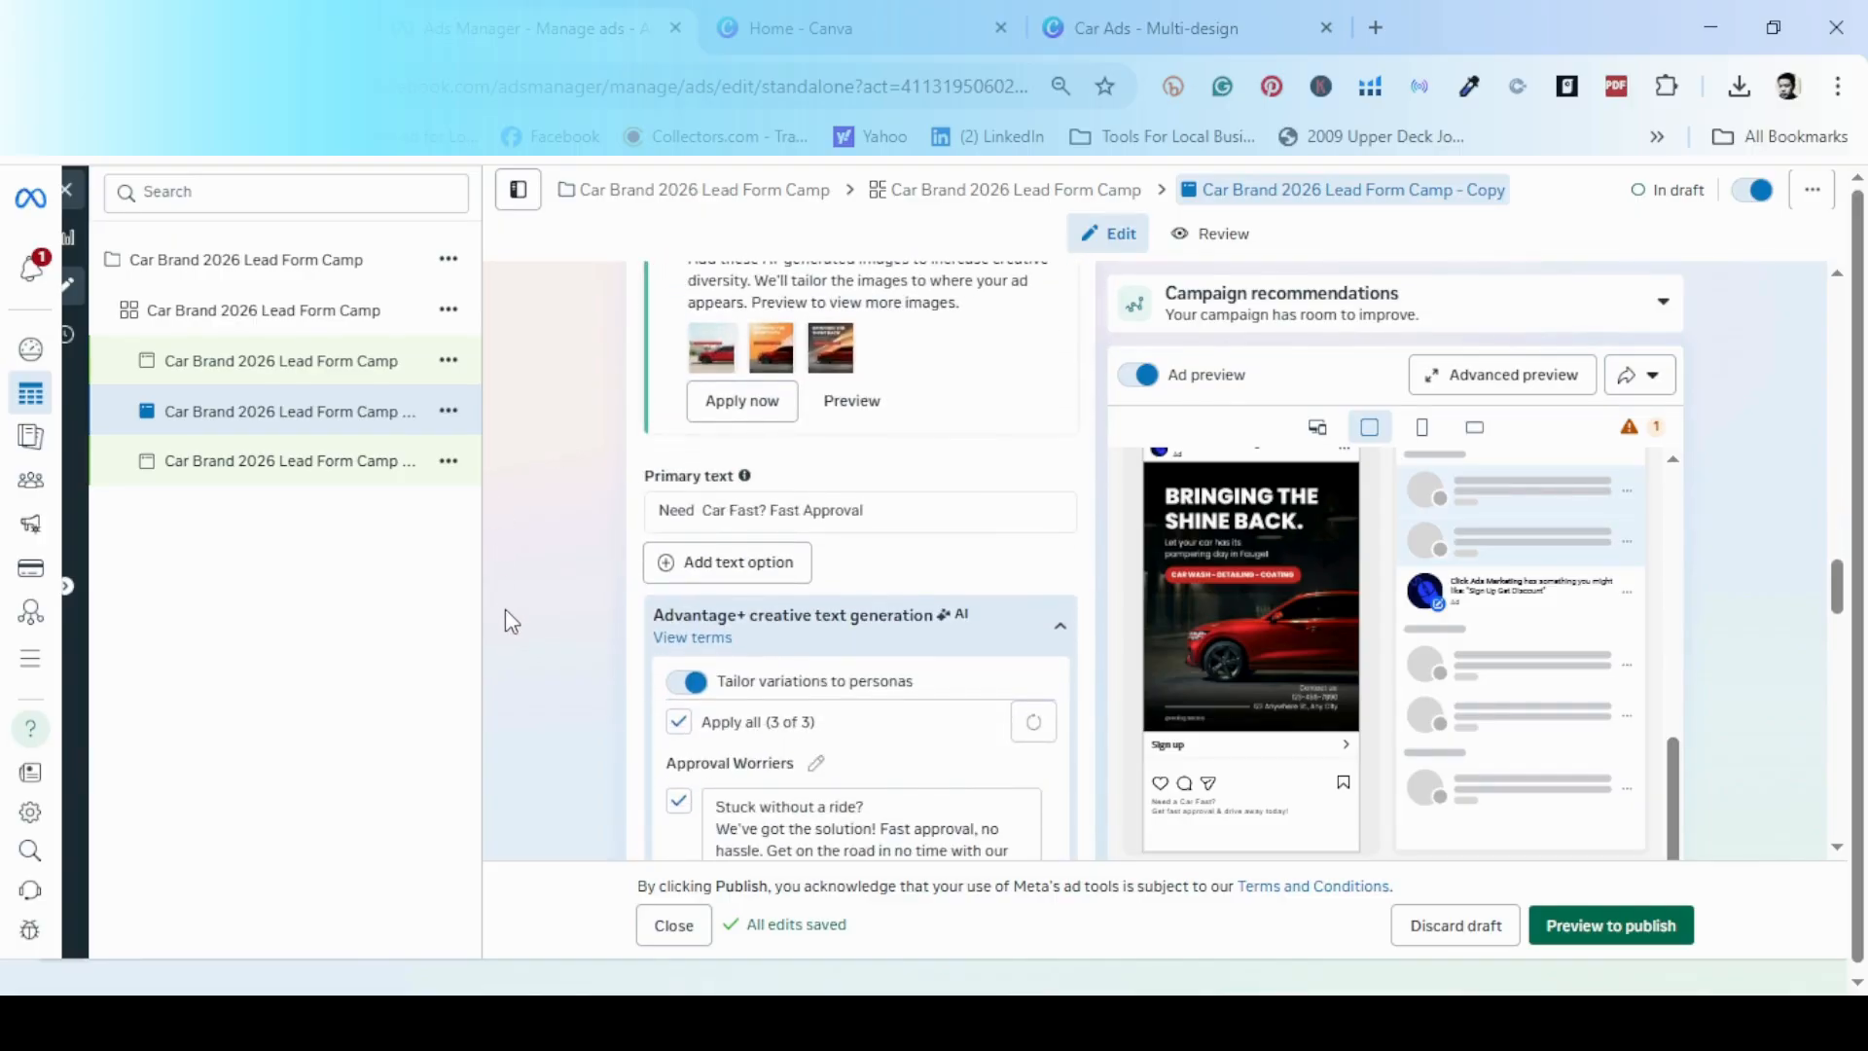
scroll(505, 613, down, 5)
scroll(529, 612, down, 1)
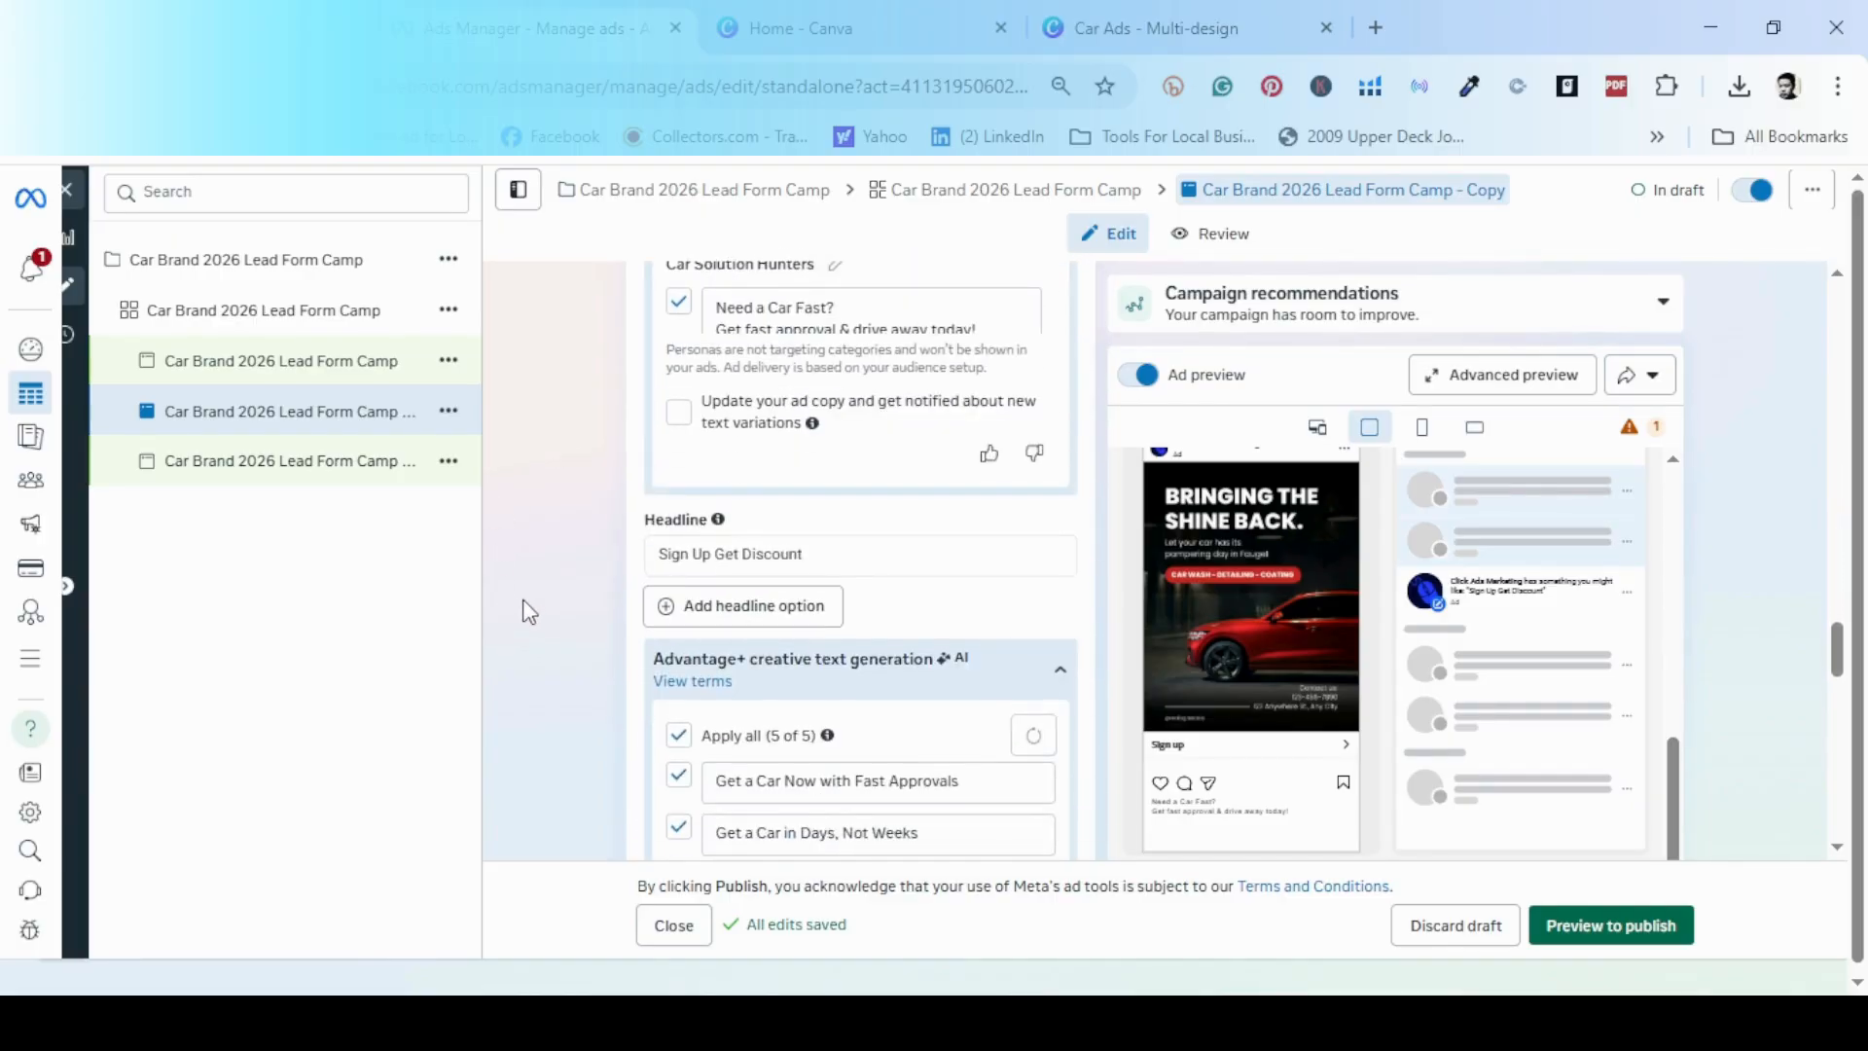
scroll(529, 612, down, 5)
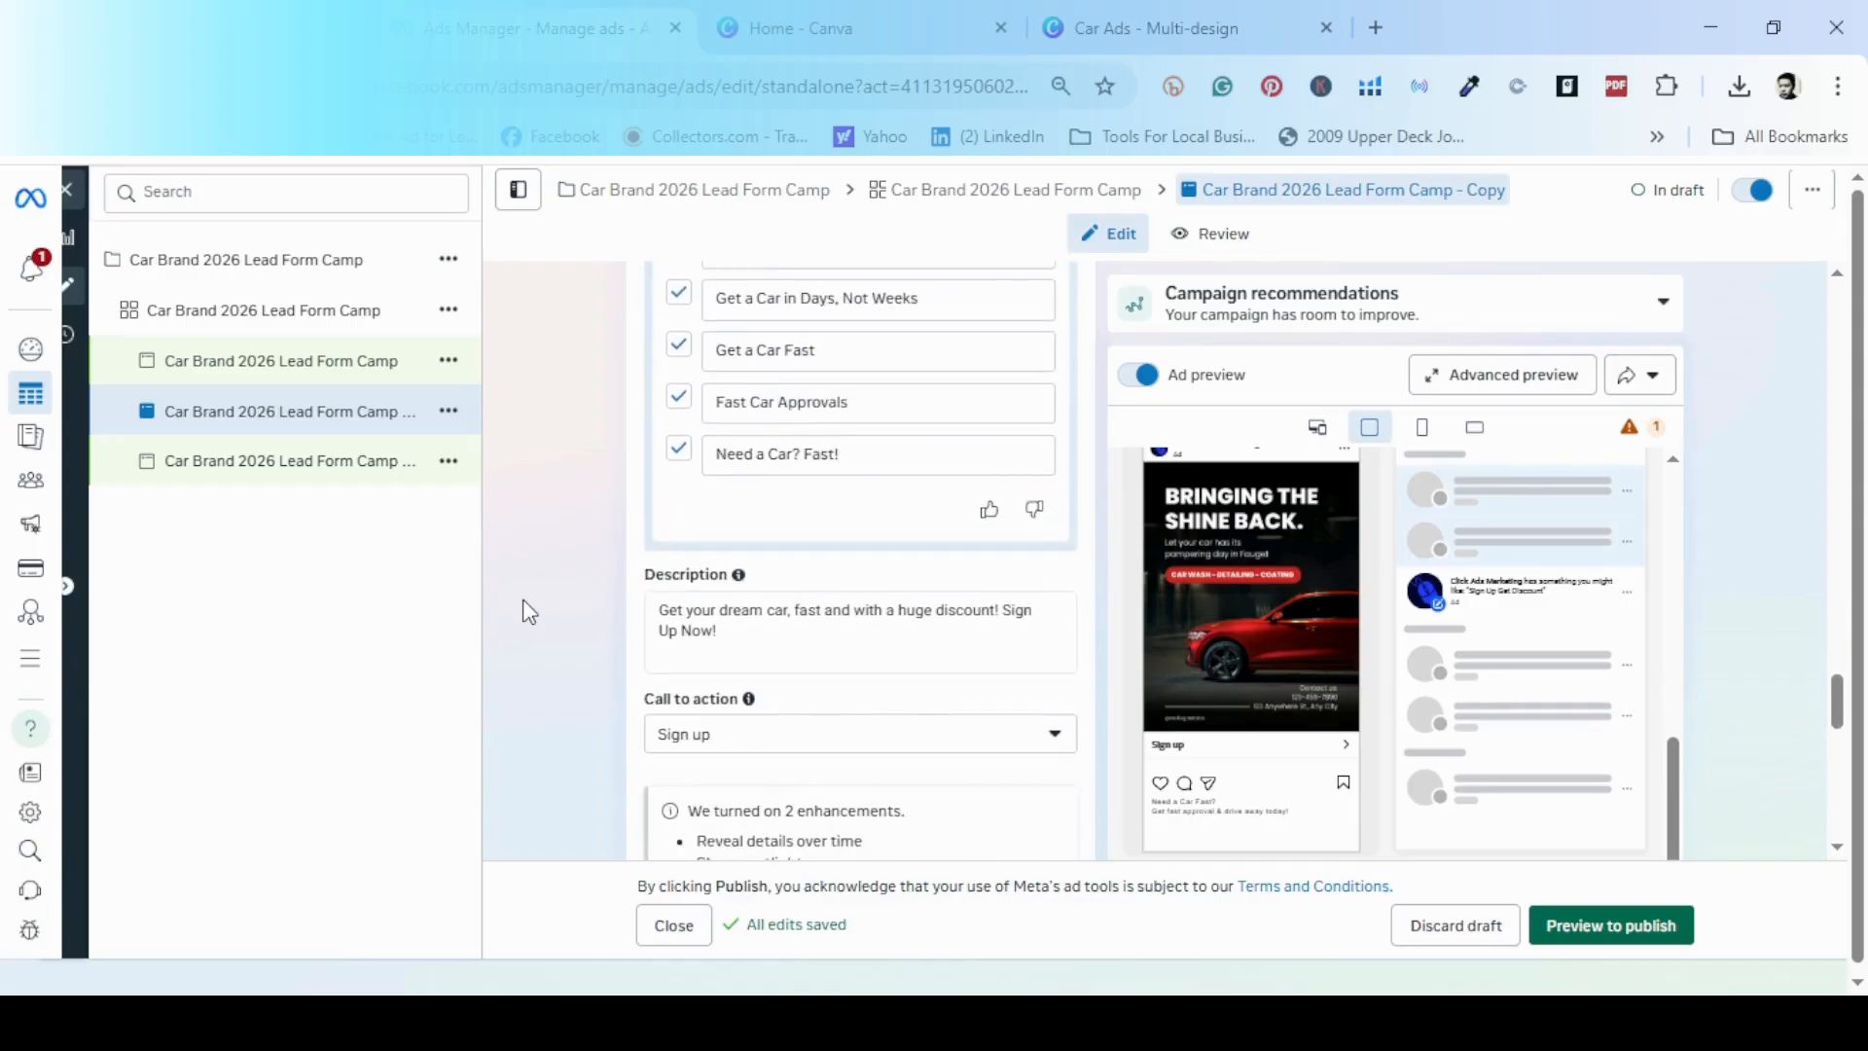
scroll(574, 585, down, 1)
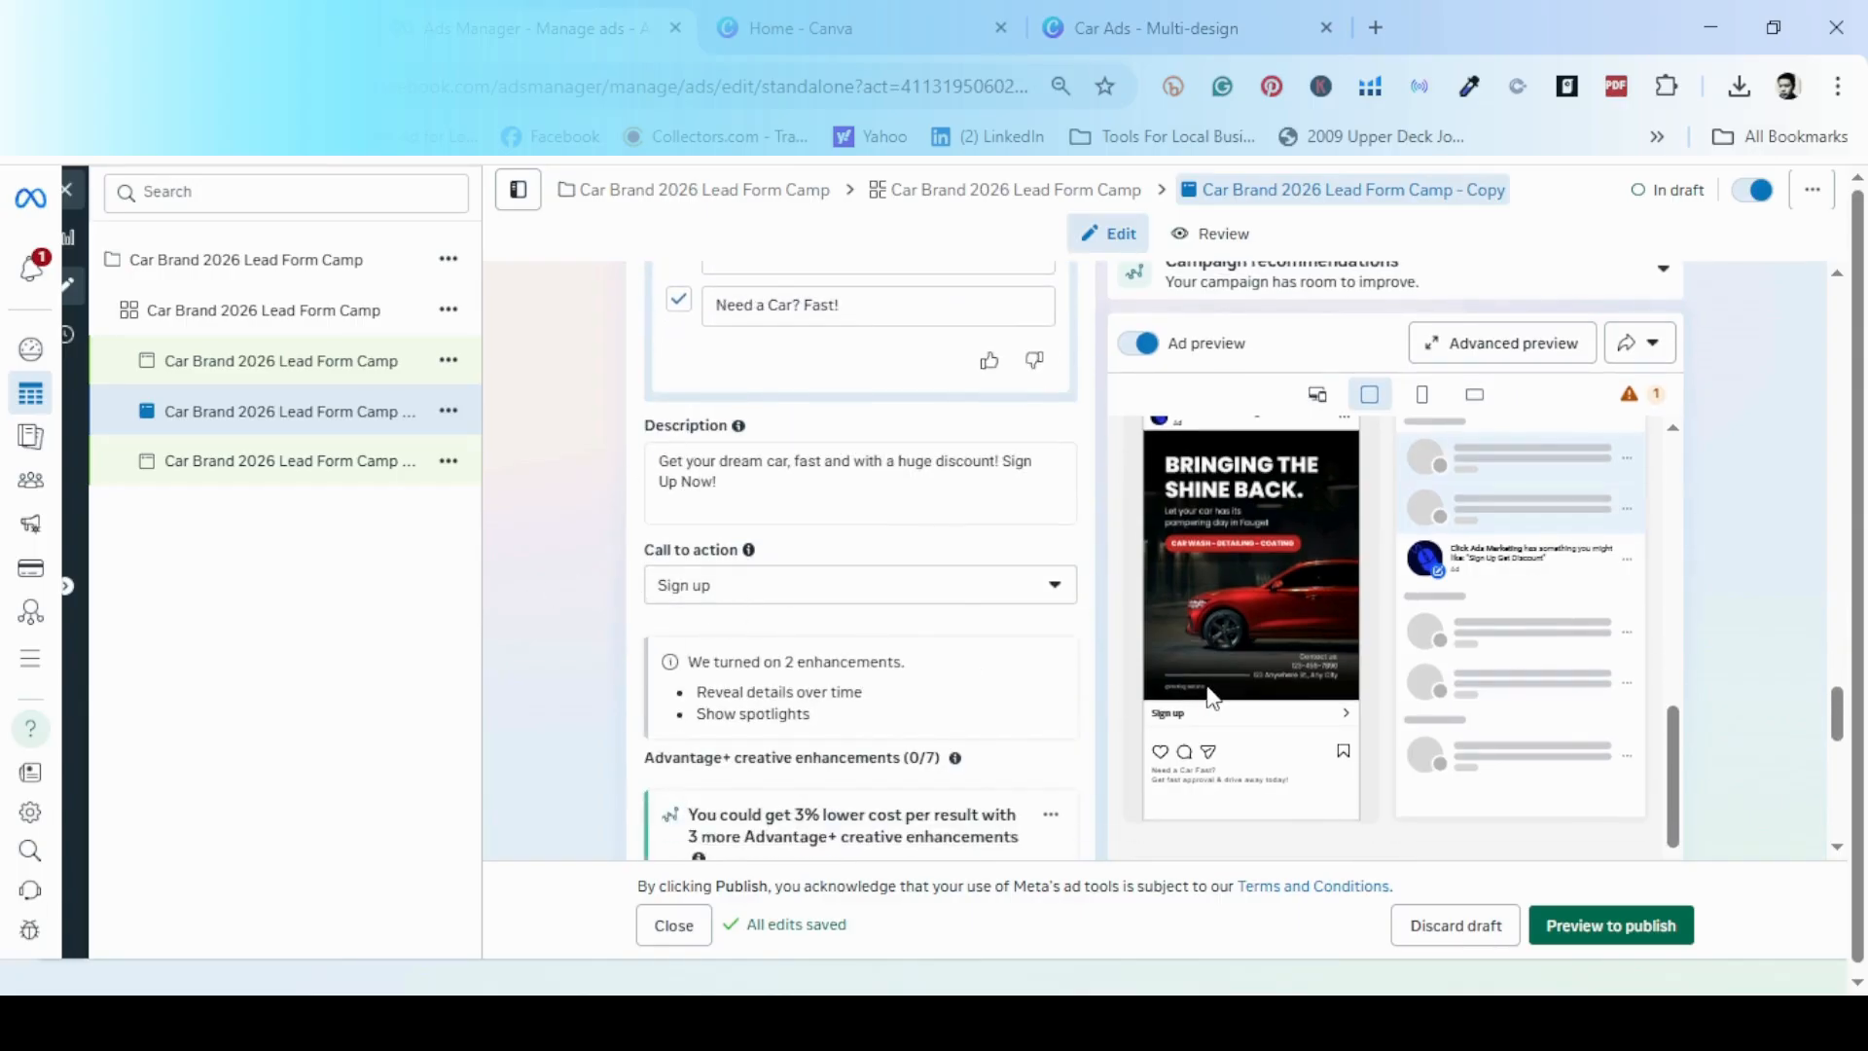
scroll(1560, 767, down, 4)
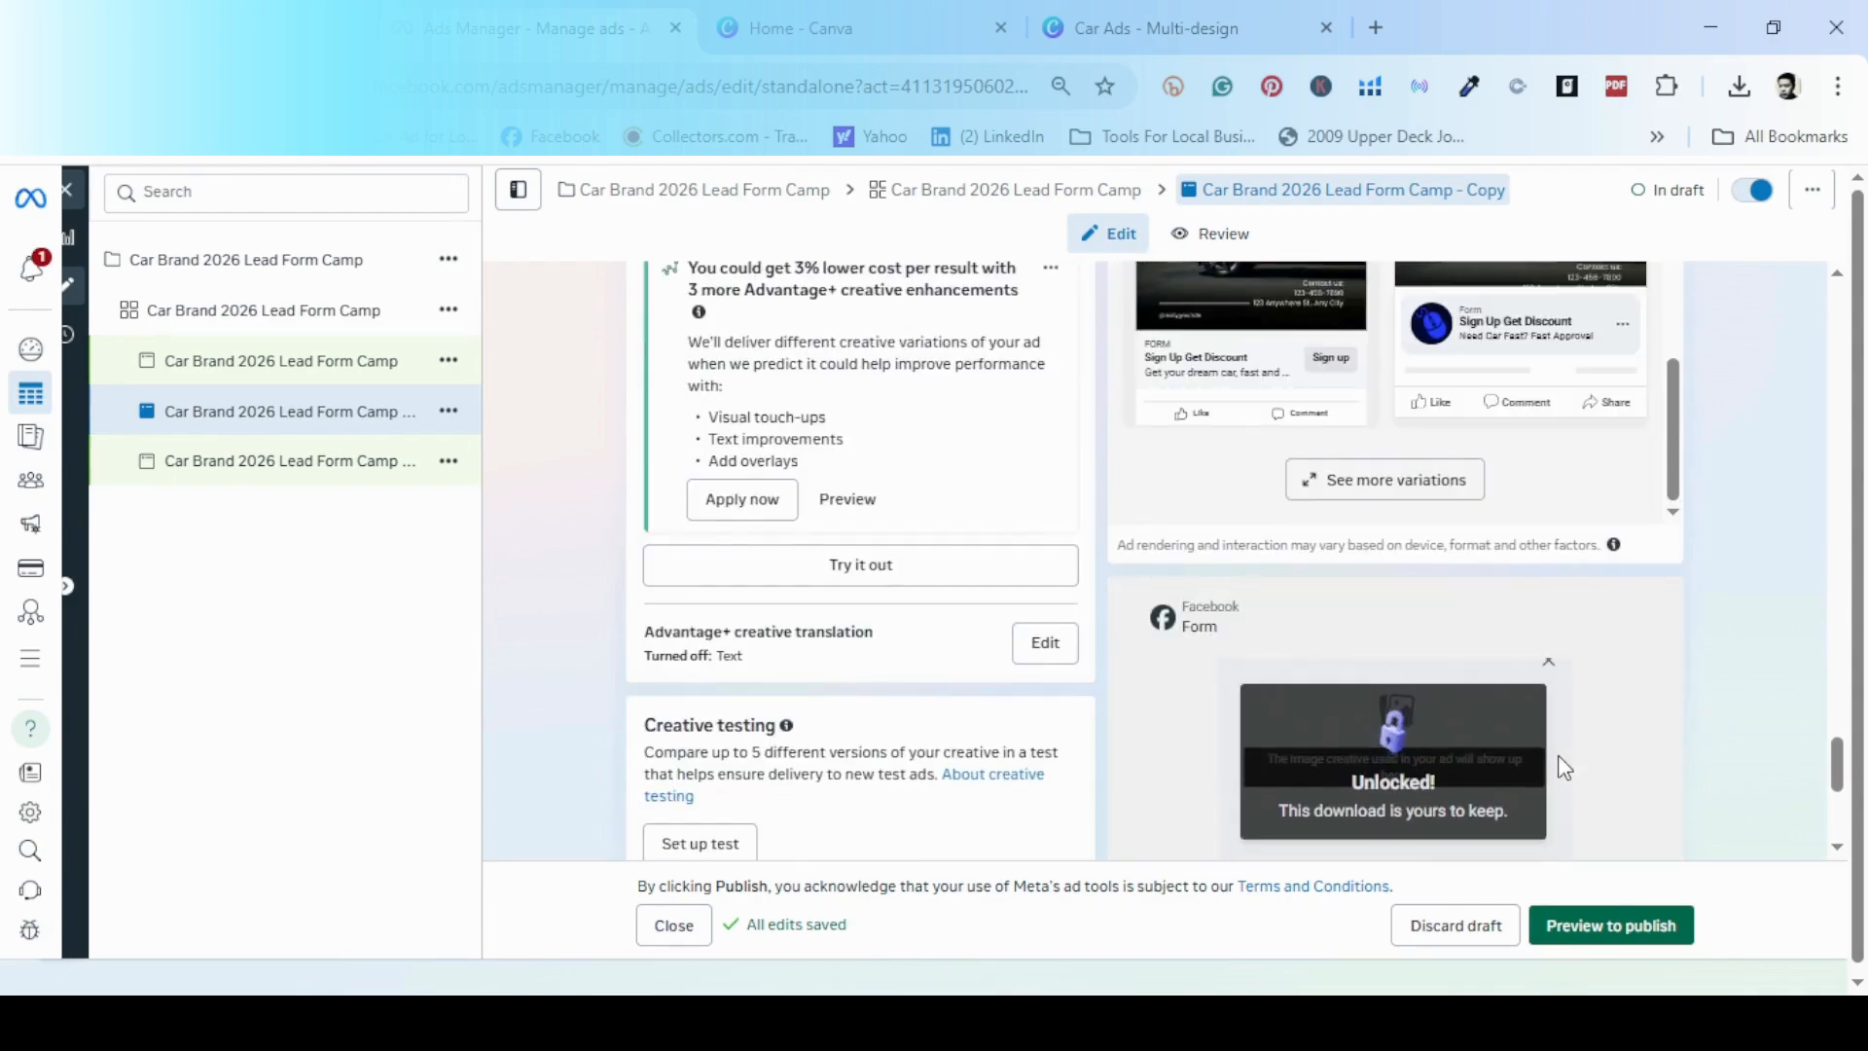
- Open the Copy 1 ad and the original Car Brand 2026 Lead Form Camp ad to check them
click(448, 461)
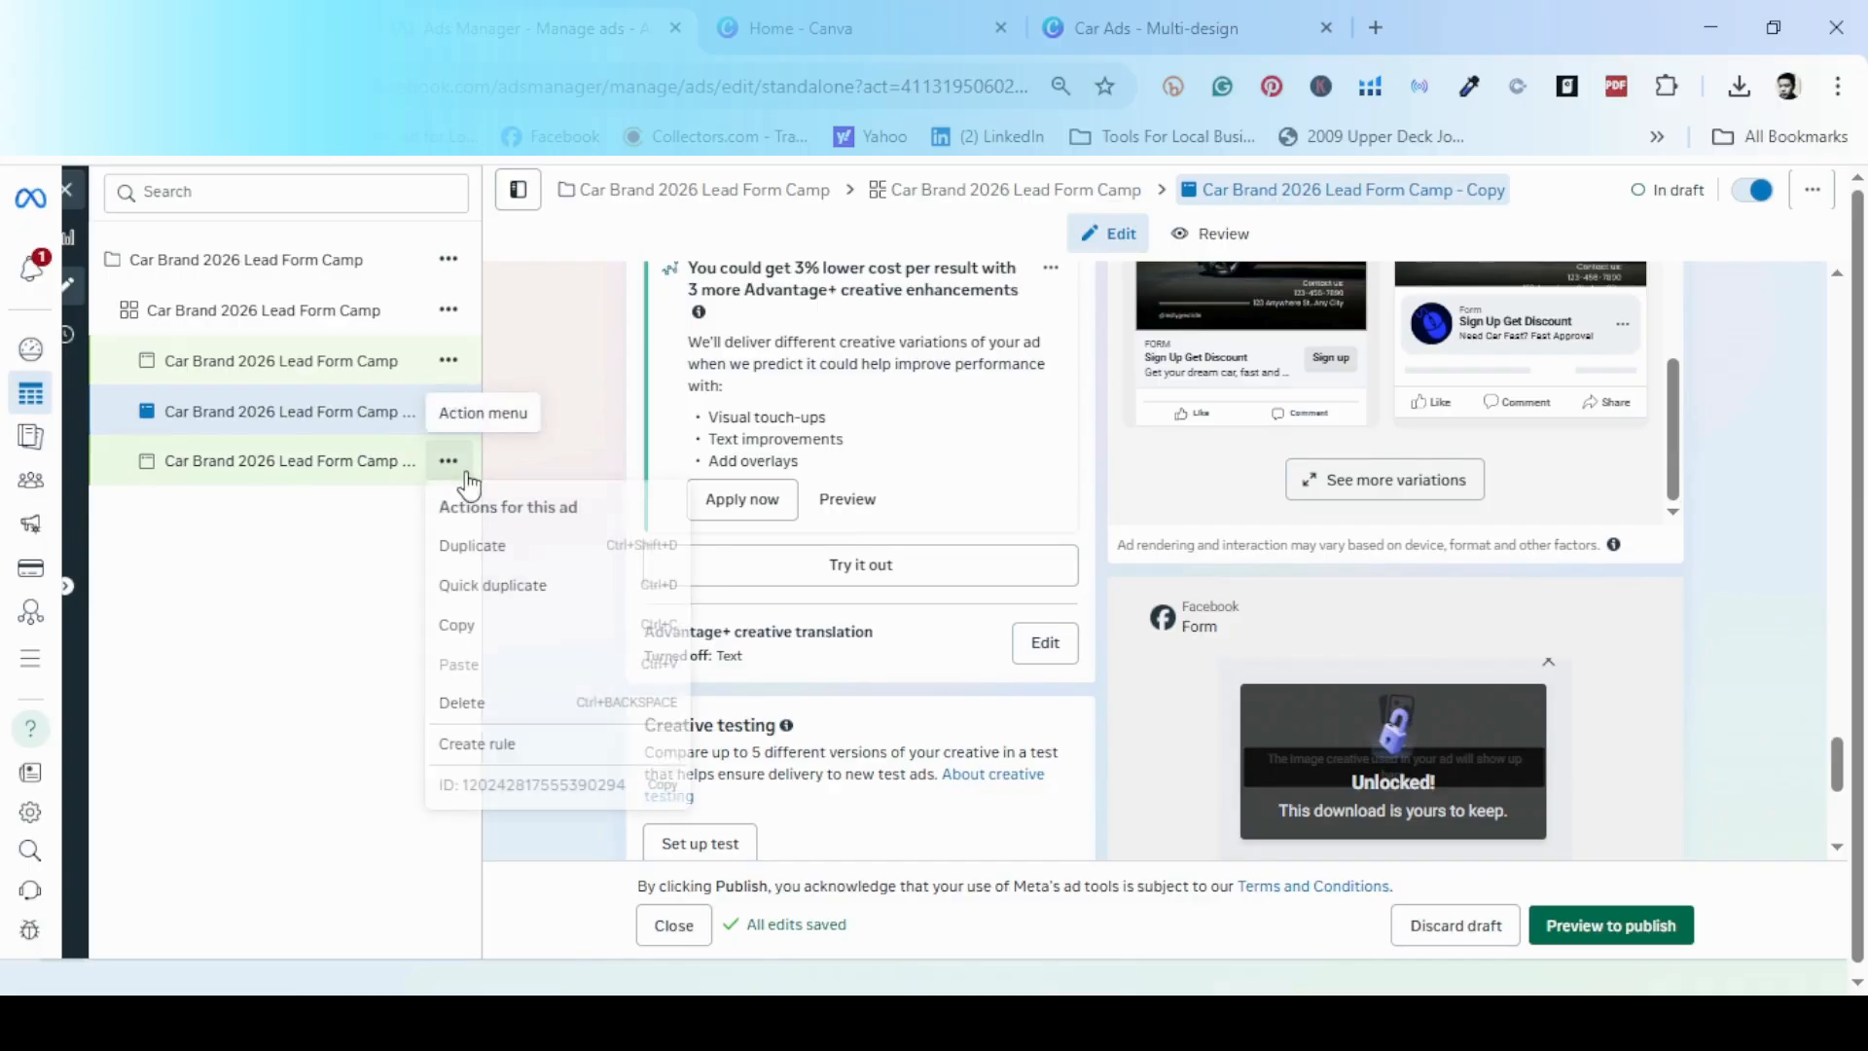
click(322, 481)
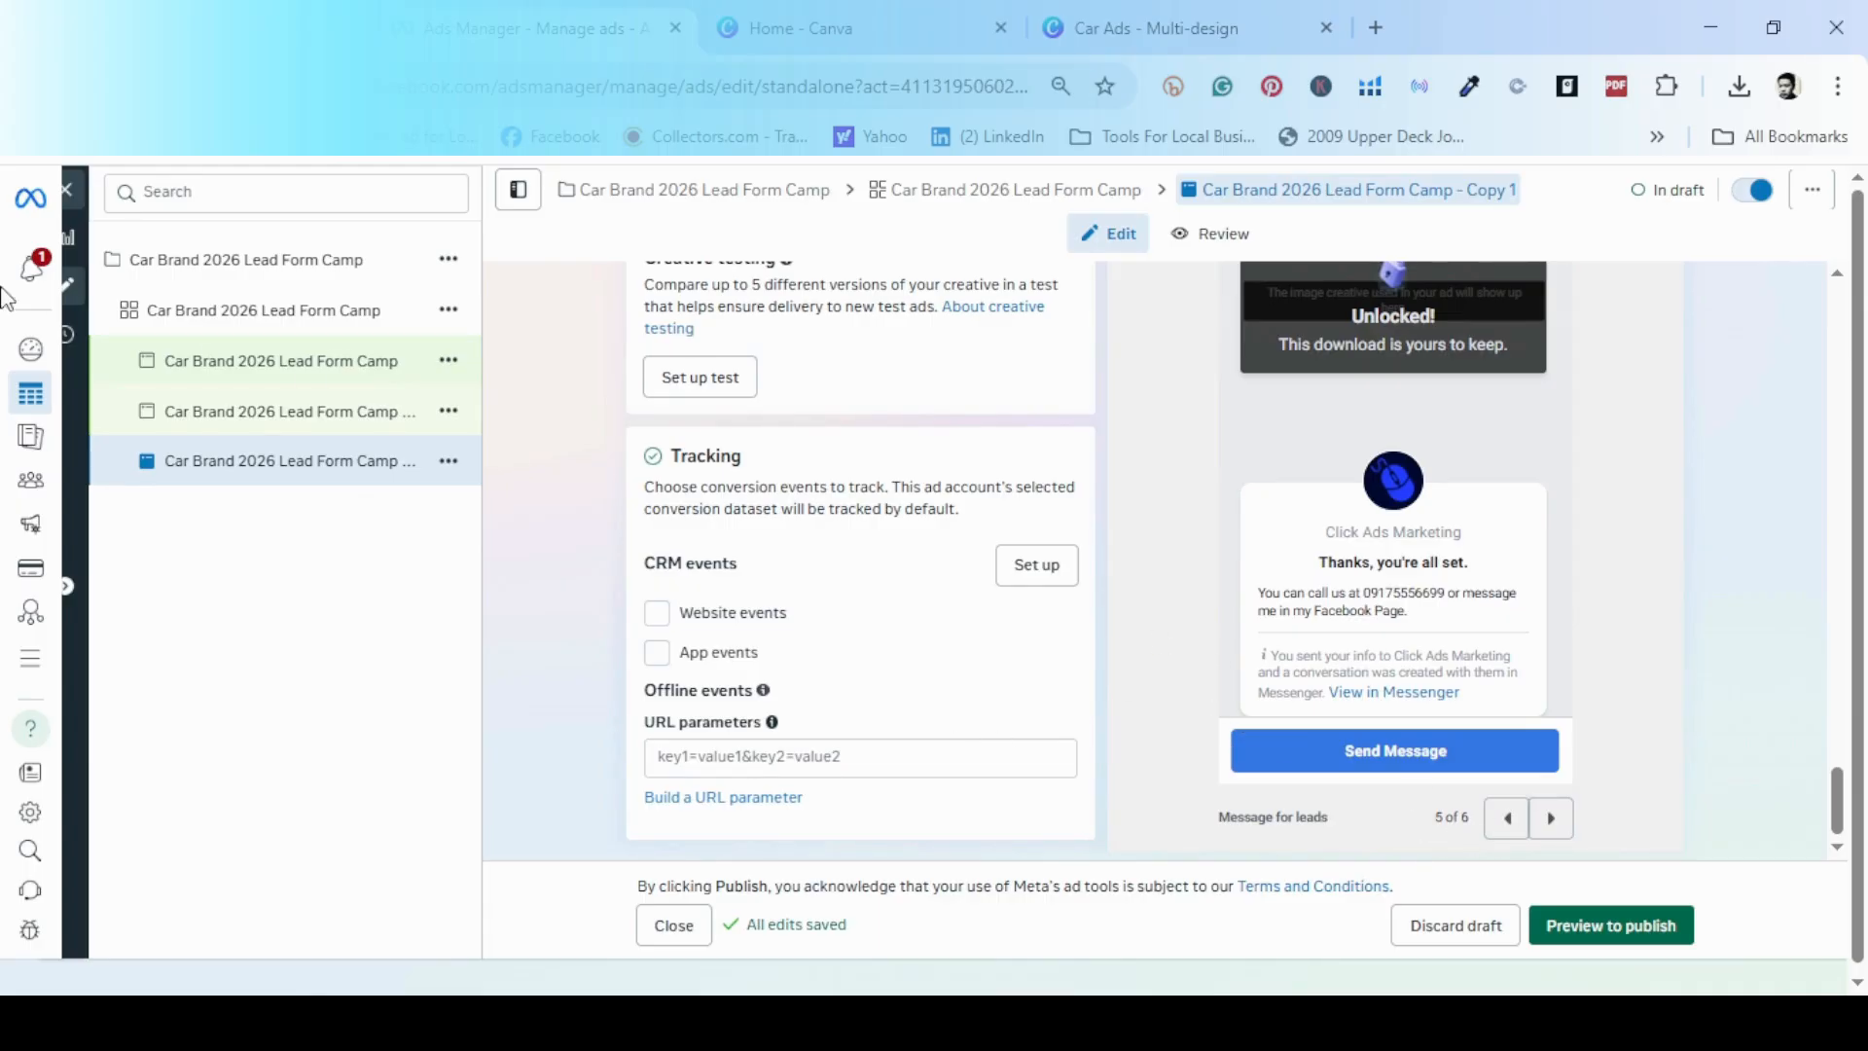
click(329, 377)
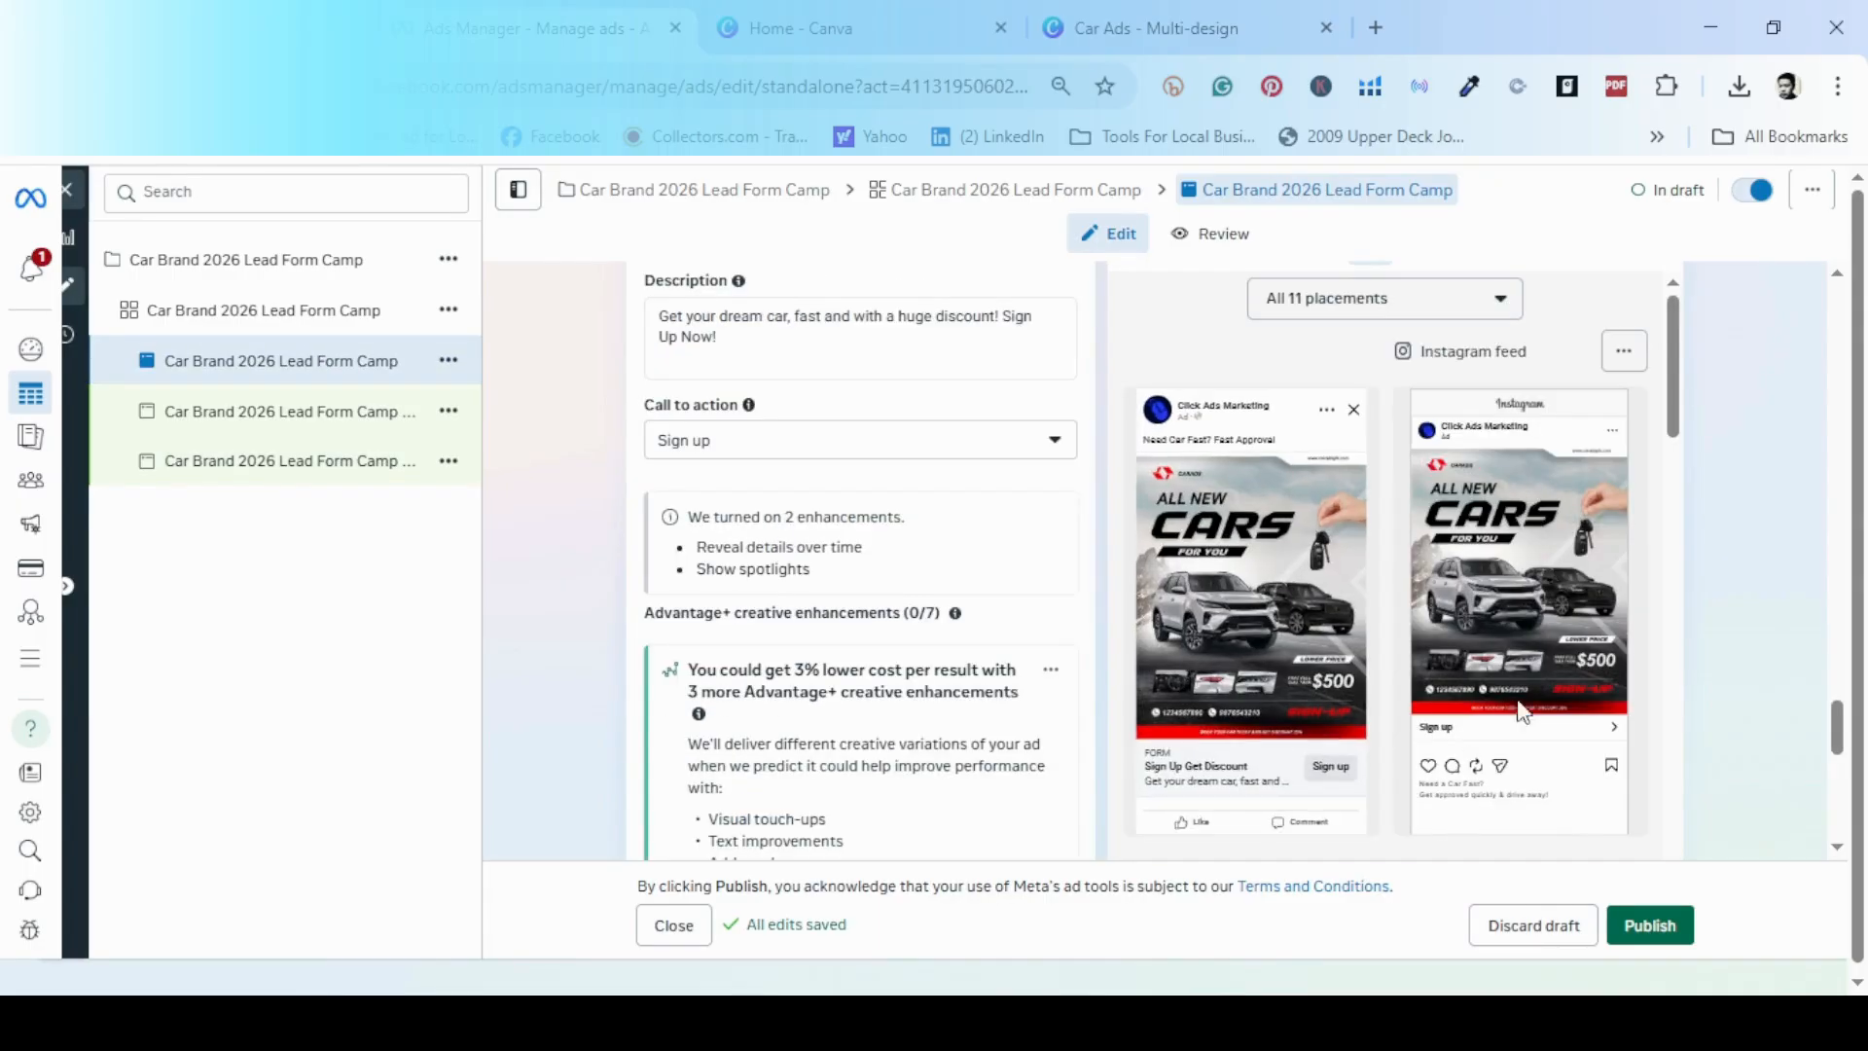